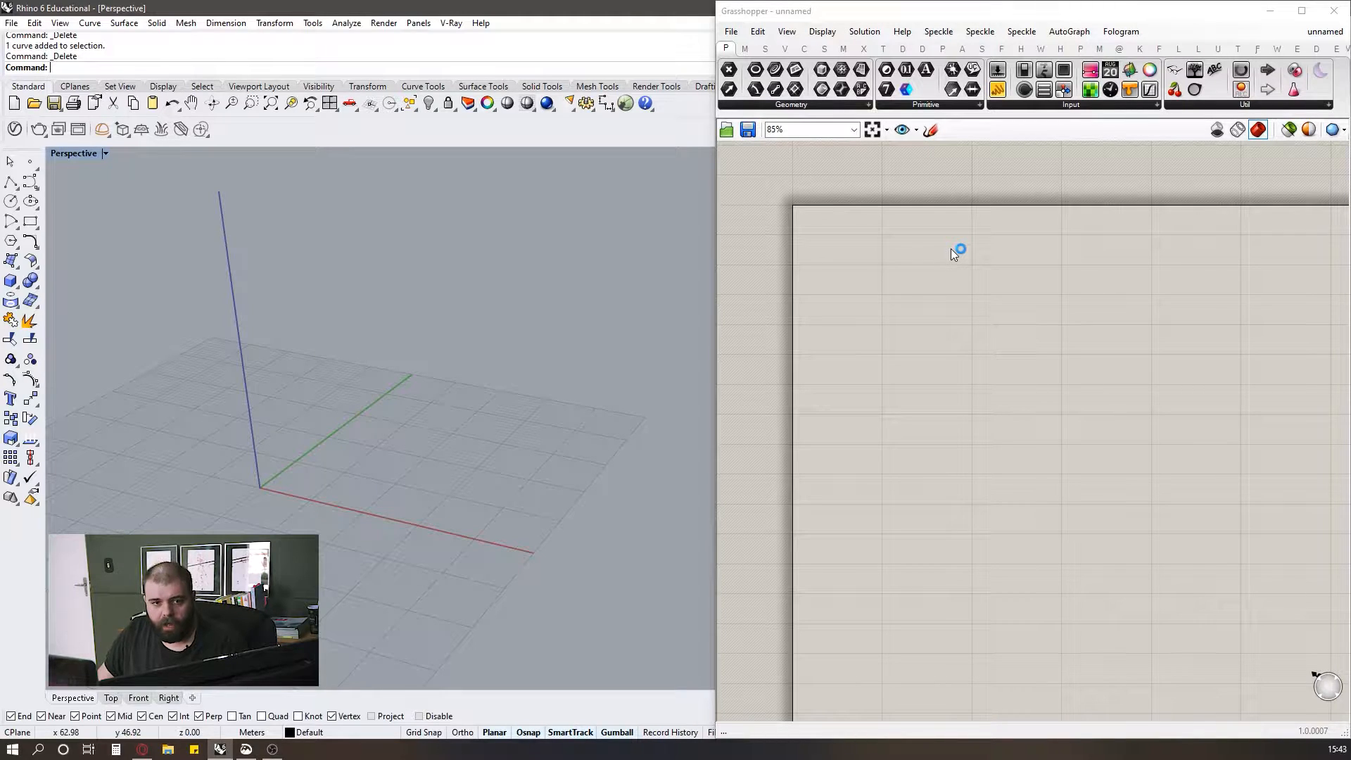
click(1139, 48)
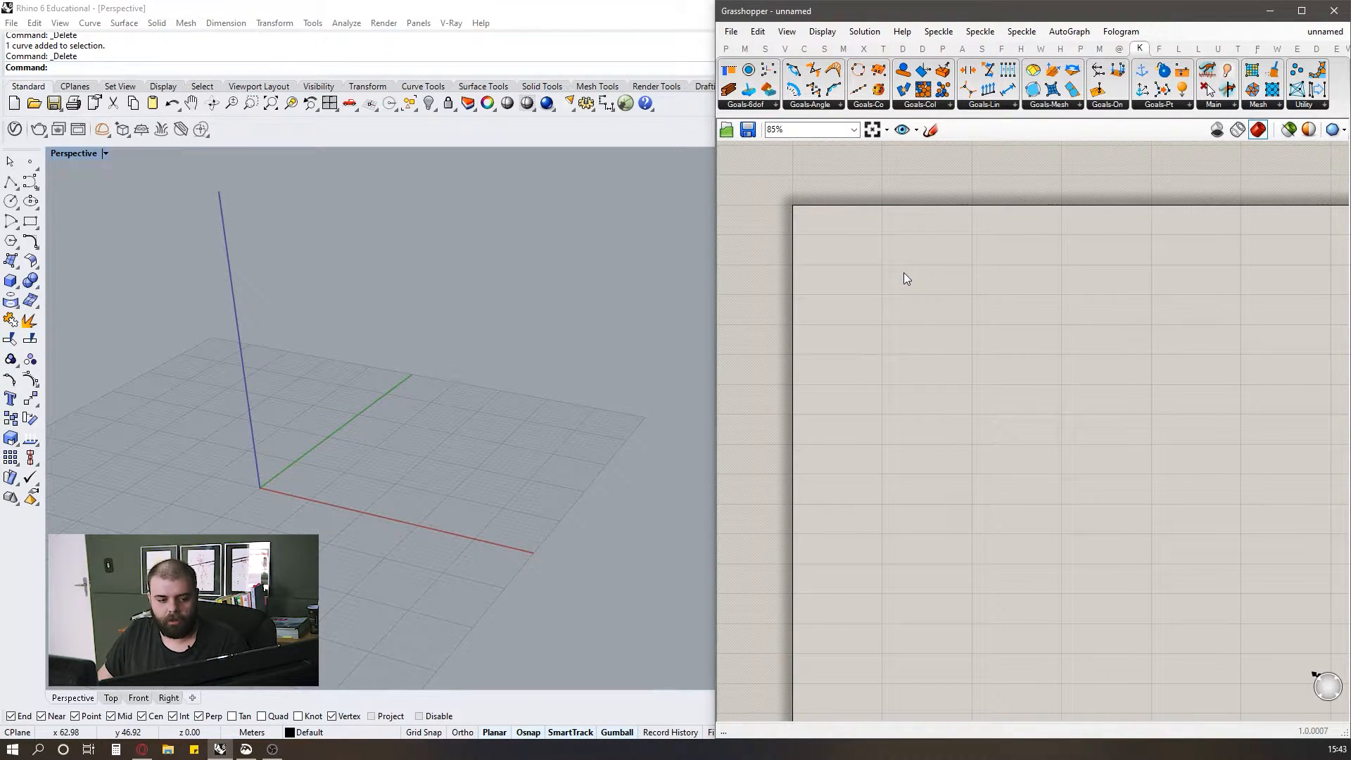
scroll(497, 422, down, 4)
scroll(489, 412, down, 4)
mouse_move(489, 413)
right_down()
mouse_move(452, 412)
mouse_move(466, 422)
right_up()
scroll(452, 411, up, 4)
scroll(585, 411, down, 2)
right_drag(585, 411, 561, 404)
scroll(592, 387, up, 4)
scroll(383, 416, down, 3)
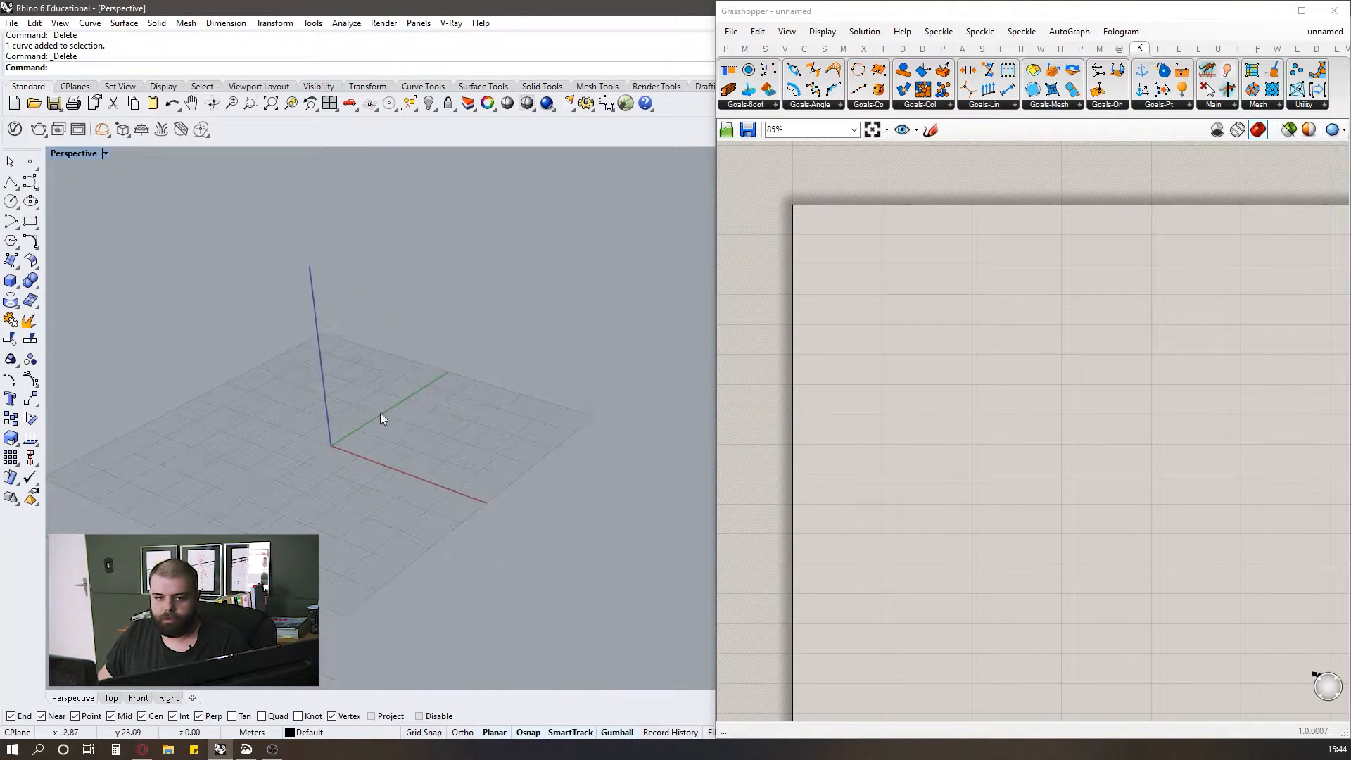
scroll(408, 423, up, 4)
scroll(409, 424, down, 2)
right_drag(408, 424, 416, 410)
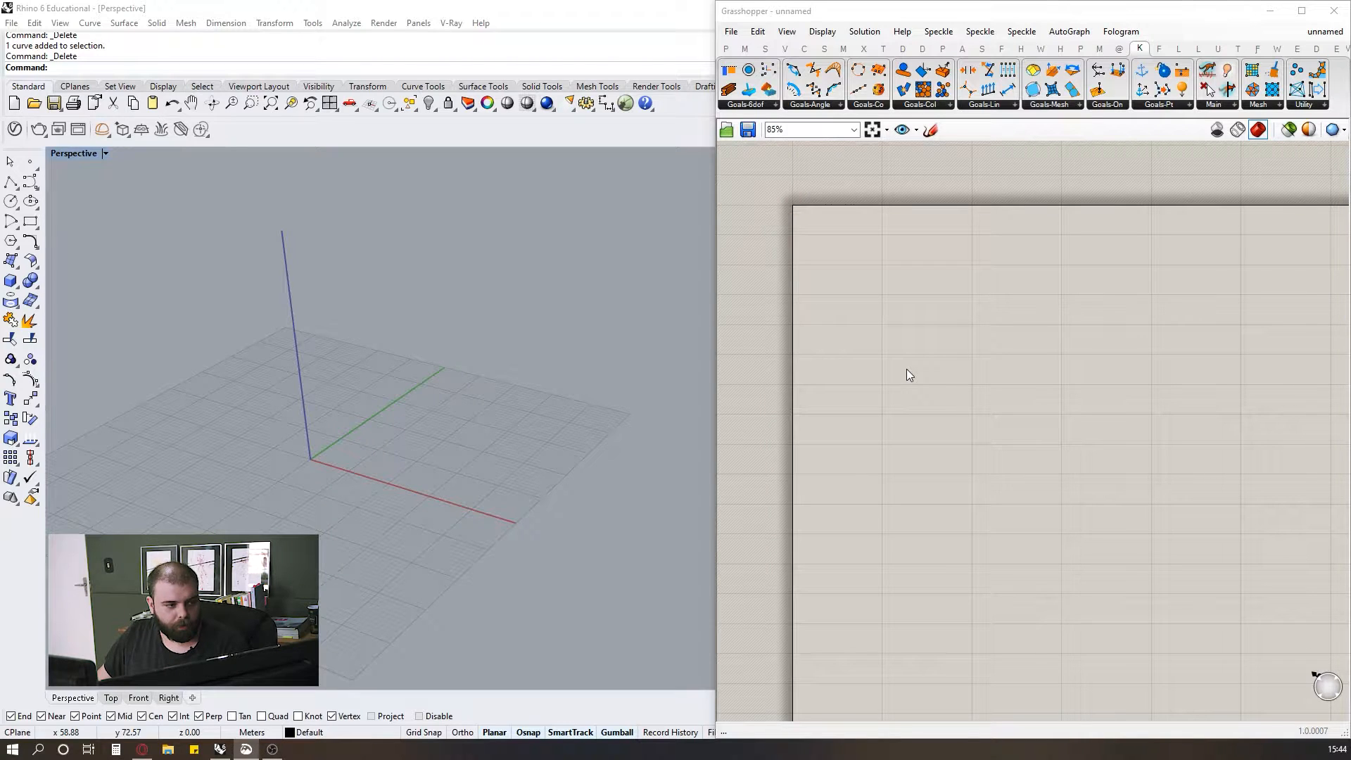
- Draw a corner-to-corner plane surface on the ground grid, starting near the origin and extending across the positive X and Y area
click(12, 263)
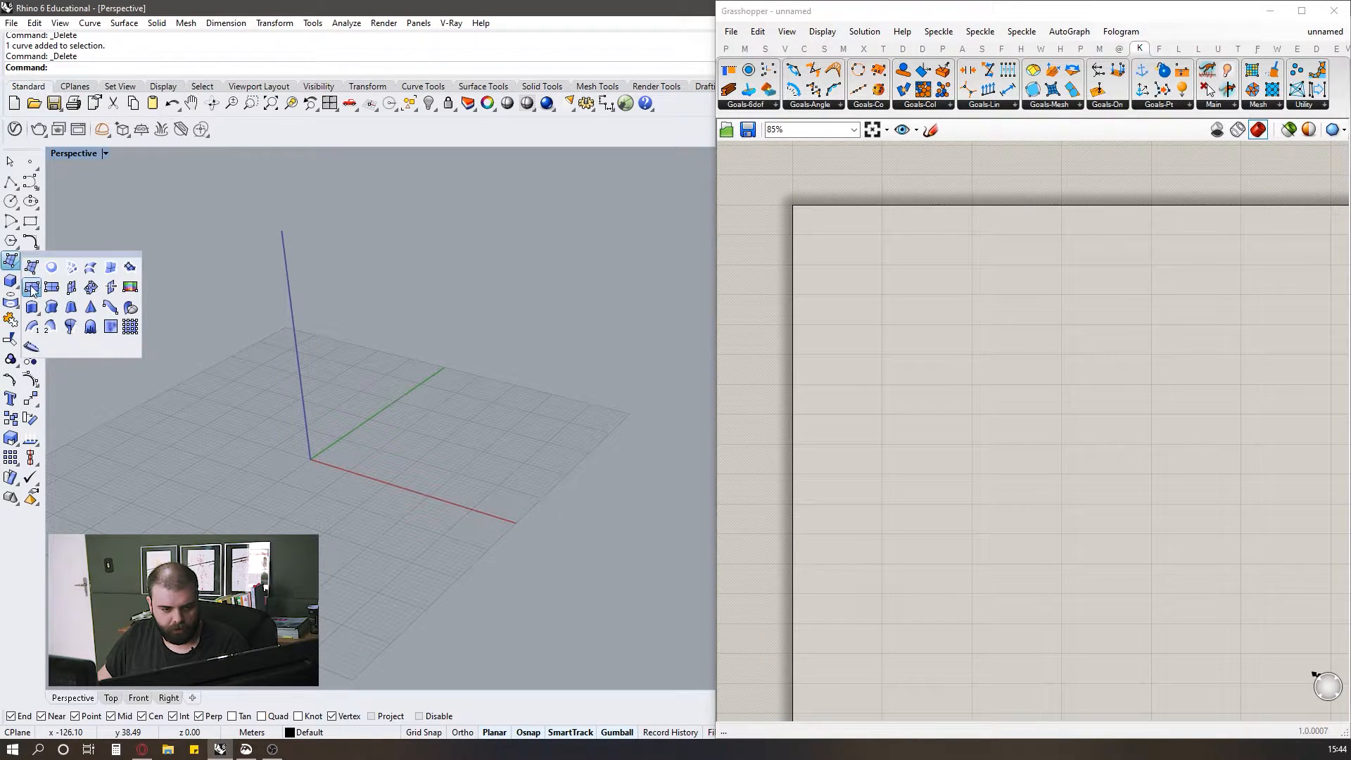
click(31, 289)
scroll(458, 401, up, 2)
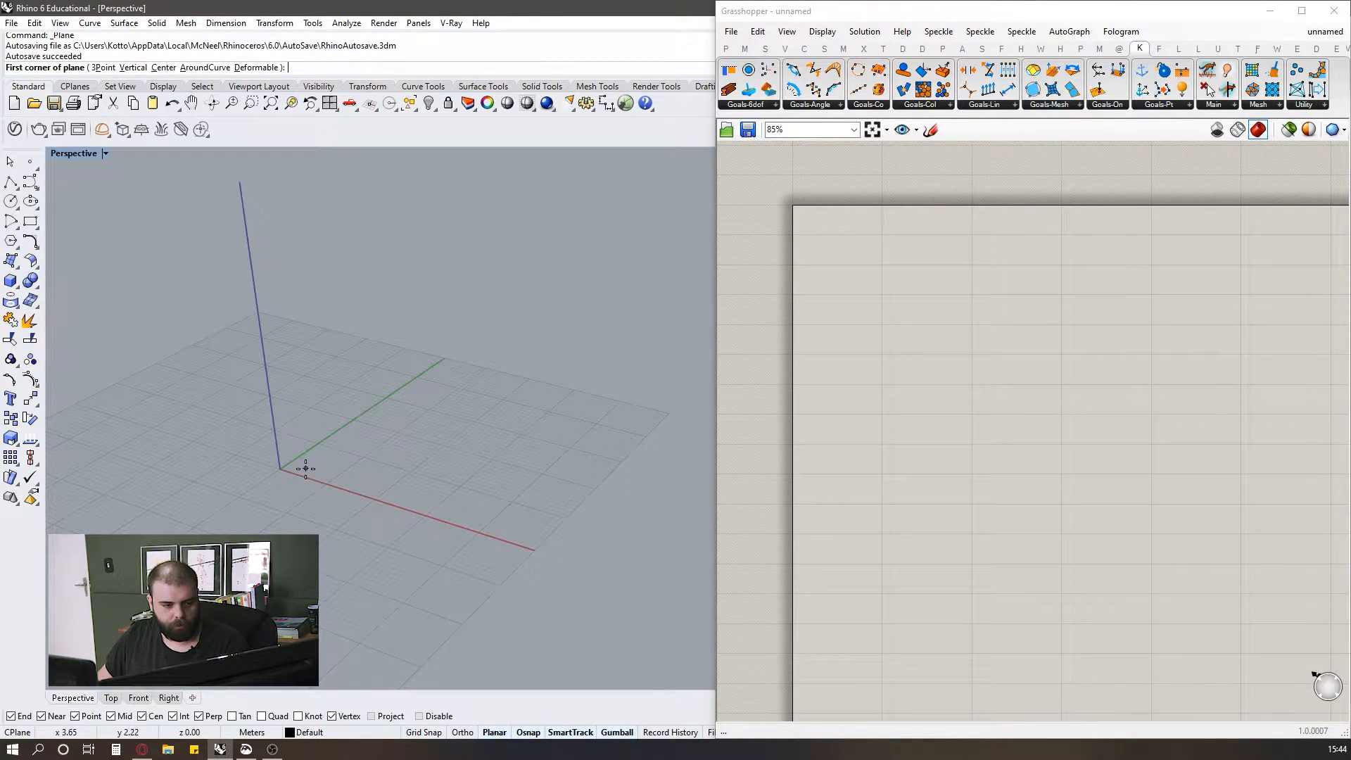
click(306, 468)
click(695, 439)
right_drag(243, 483, 215, 437)
scroll(216, 436, down, 2)
right_drag(450, 492, 471, 535)
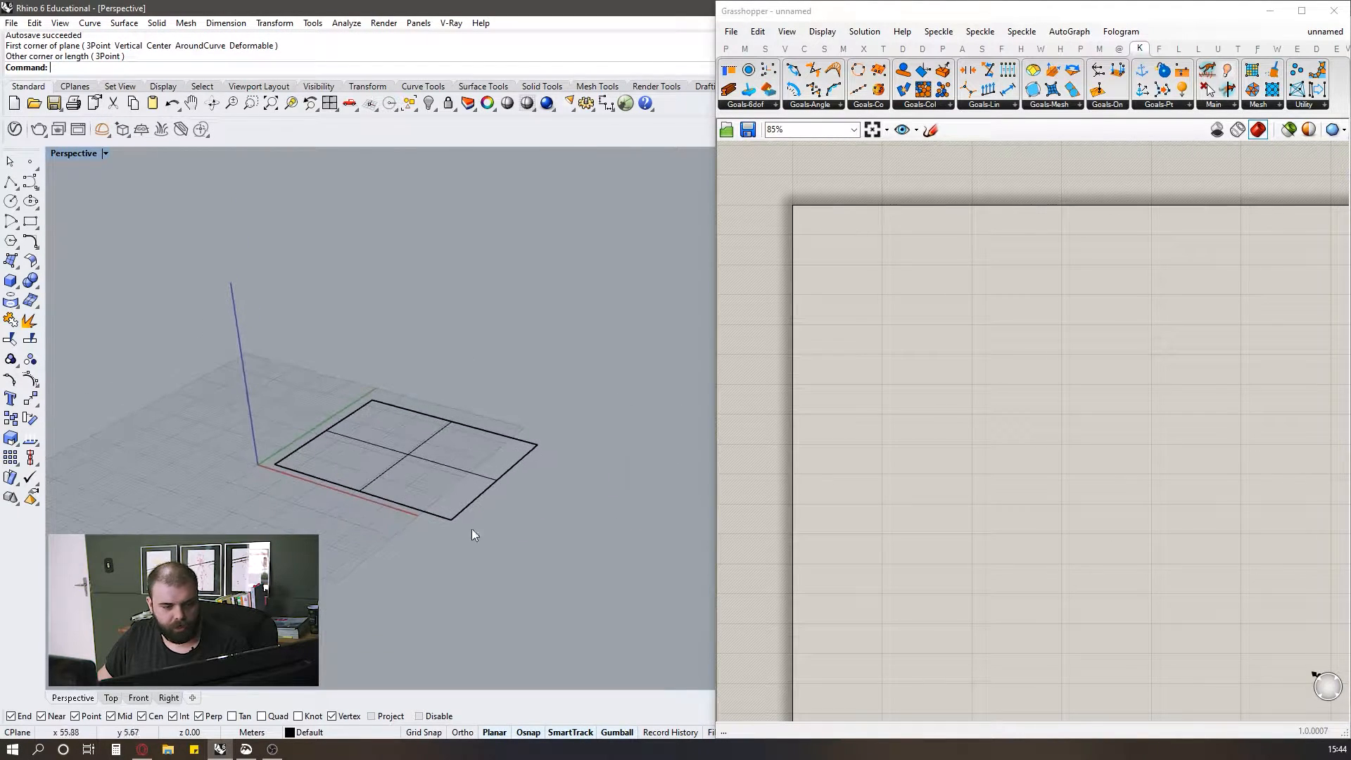
- Set the Perspective viewport's display mode to Shaded
click(61, 156)
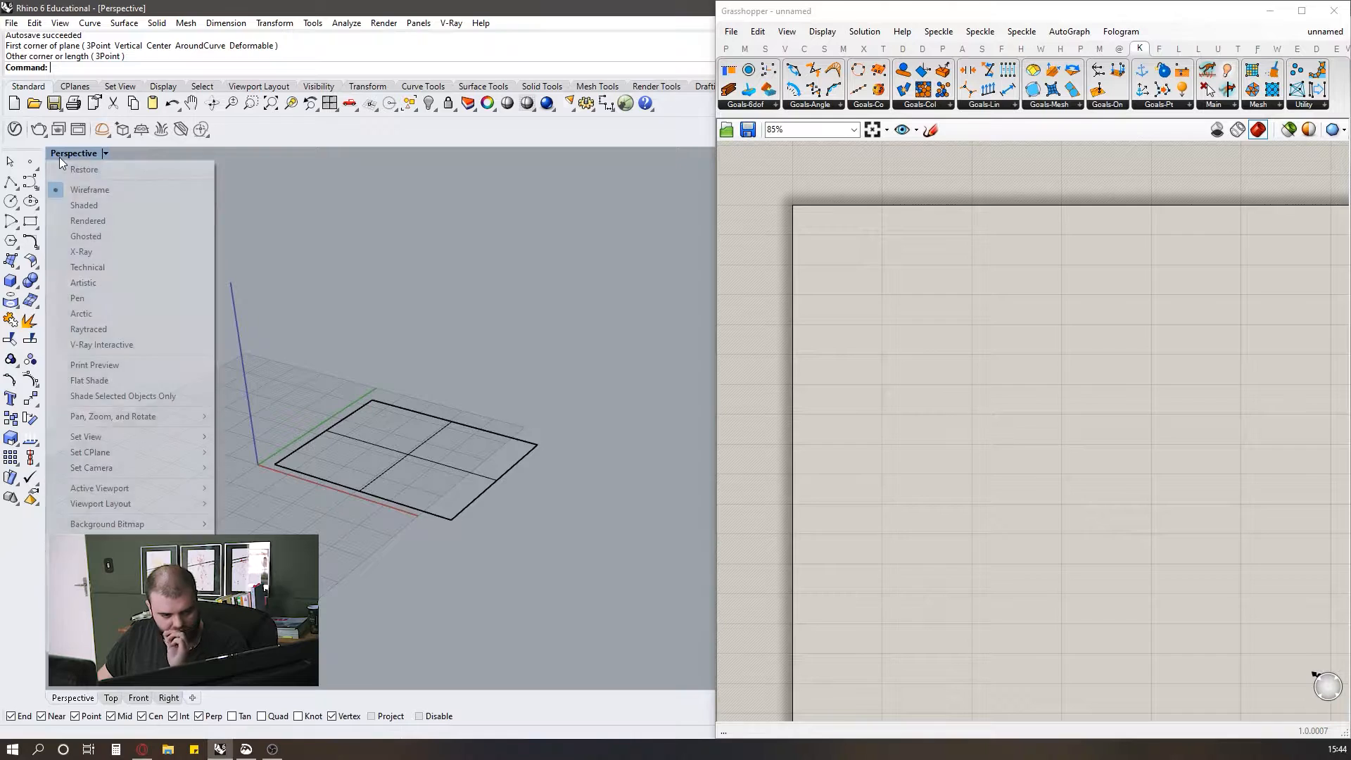
click(97, 205)
mouse_move(523, 429)
right_down()
mouse_move(442, 463)
mouse_move(476, 436)
mouse_move(442, 444)
right_up()
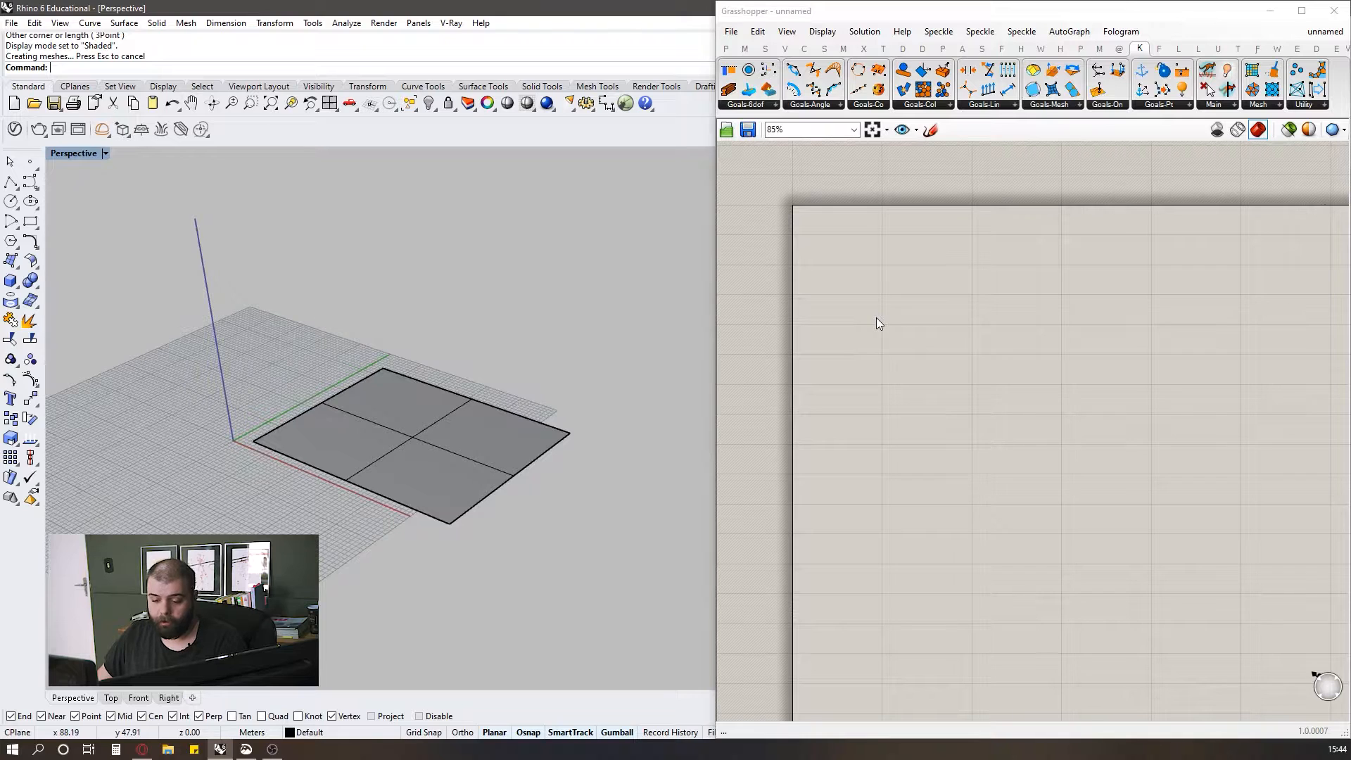
- Add a Mesh Surface component to the Grasshopper canvas and position it with room for inputs before it
scroll(864, 320, up, 2)
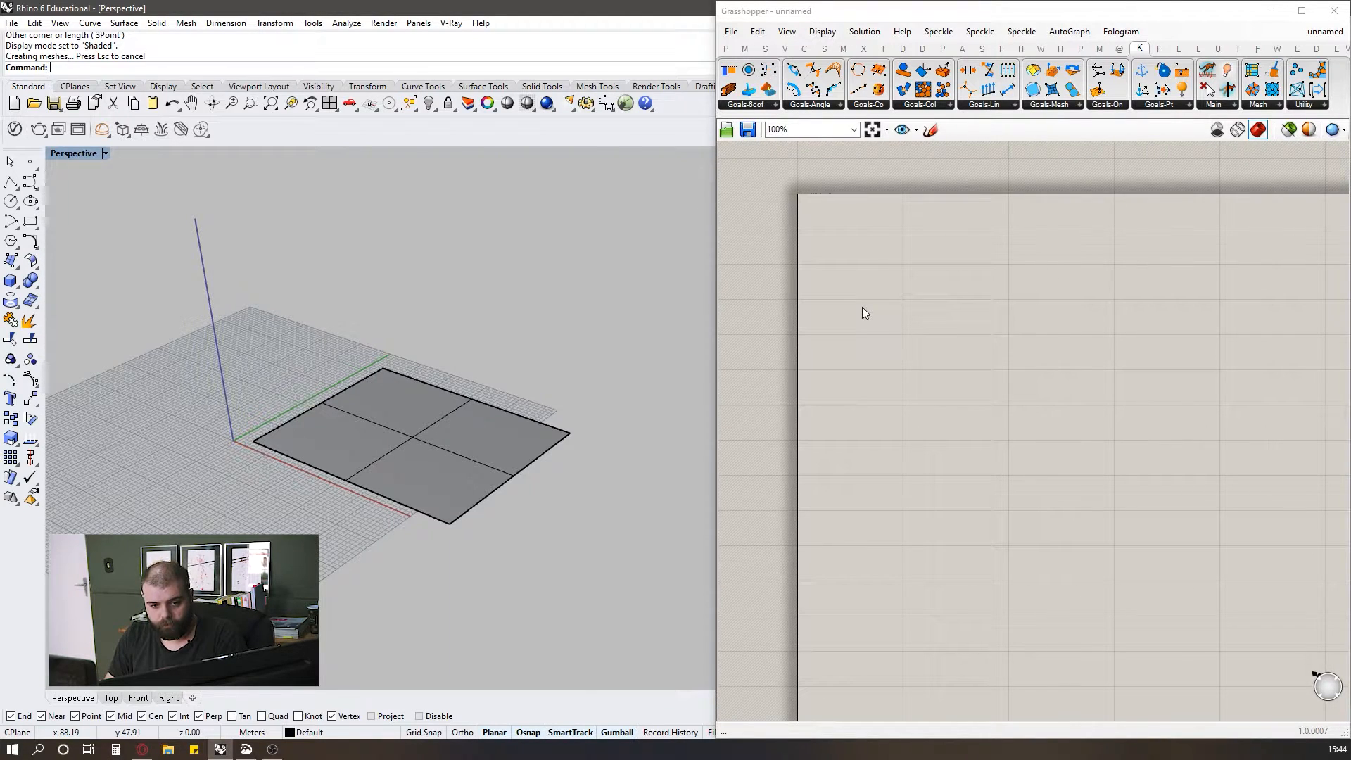
double_click(892, 302)
text(mesh surf)
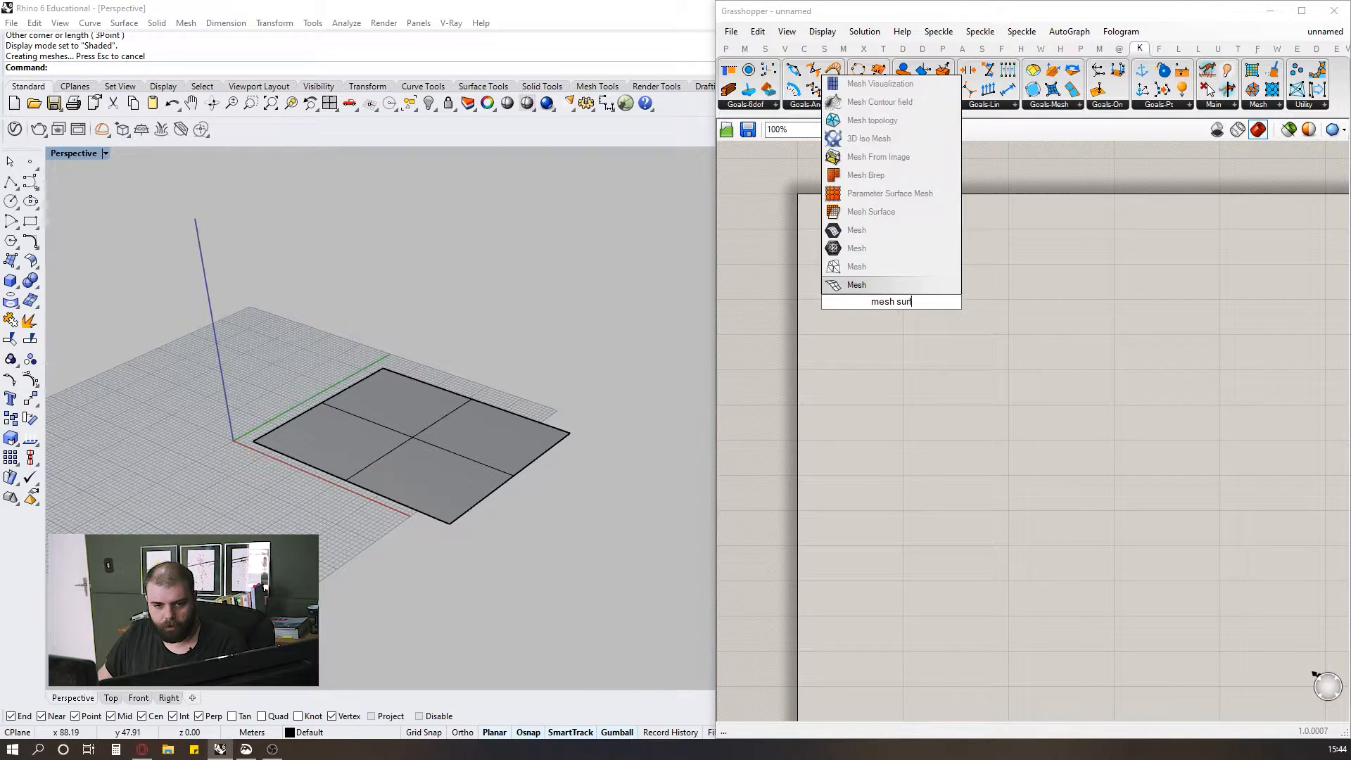
click(854, 211)
drag(880, 313, 983, 329)
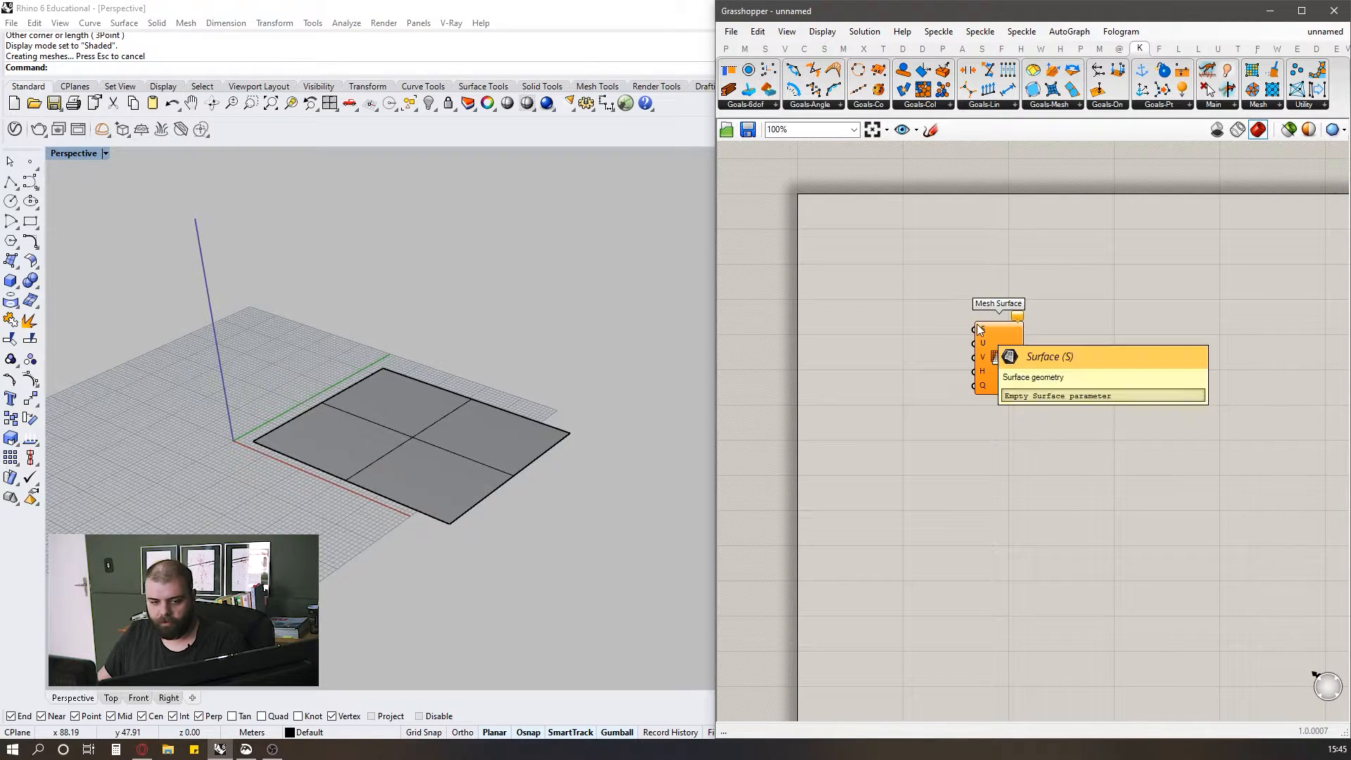
- Add a Surface parameter before the Mesh Surface component and reference the drawn Rhino plane in it
double_click(862, 359)
text(sur)
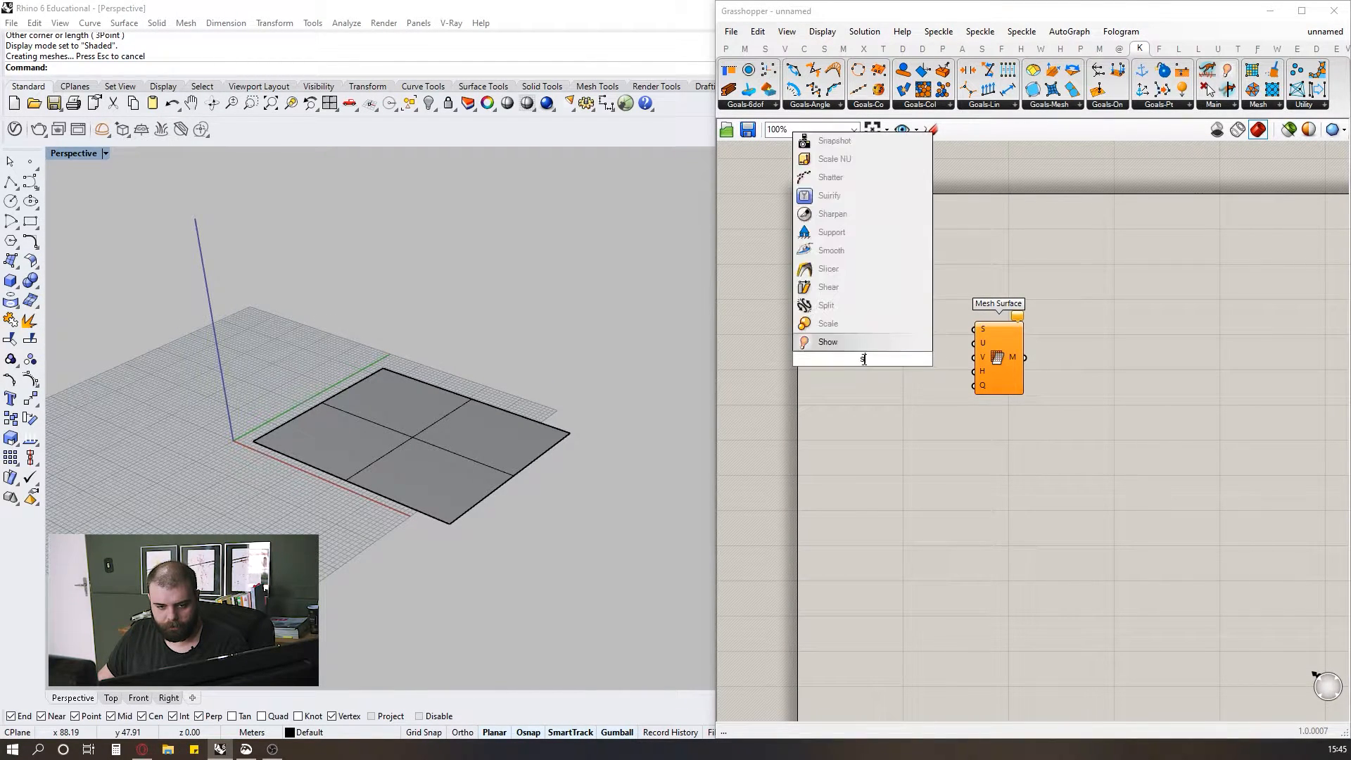
key(Return)
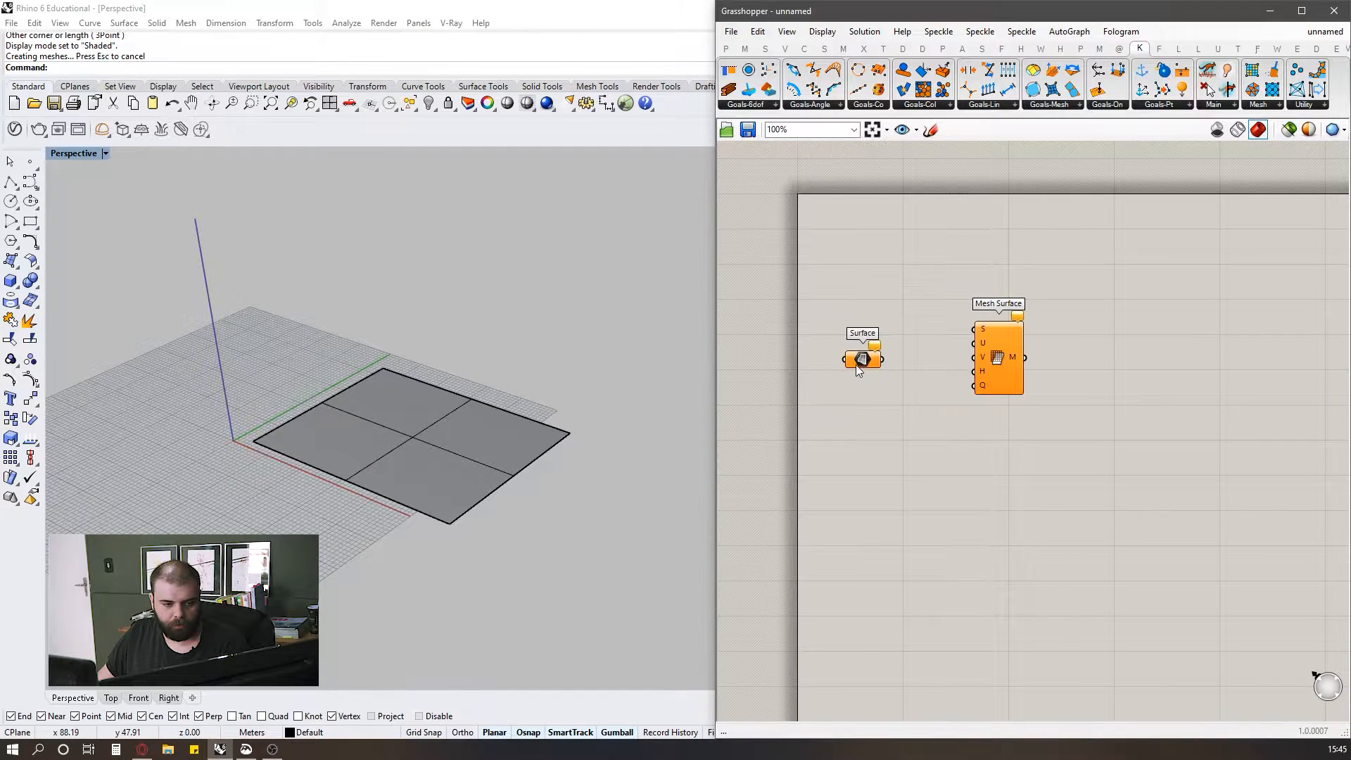
right_click(860, 361)
click(911, 556)
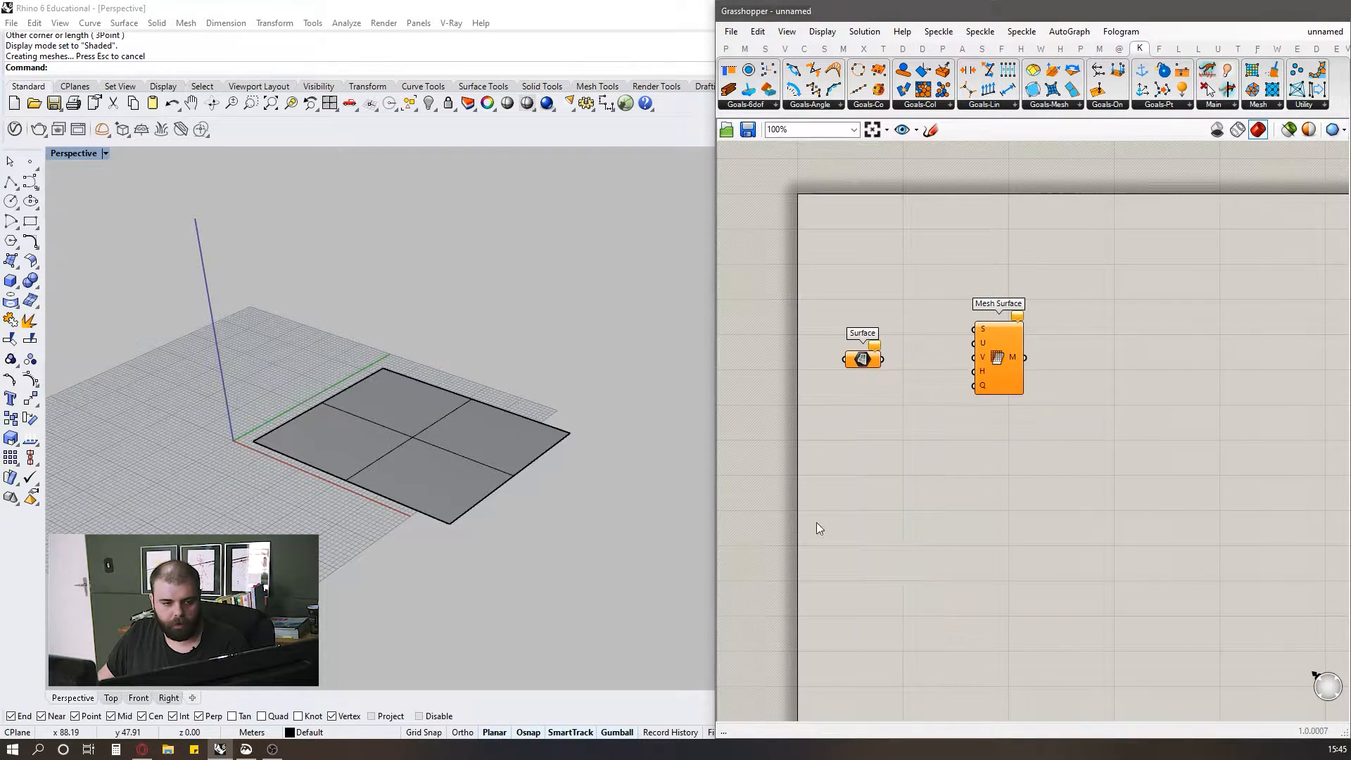
click(467, 404)
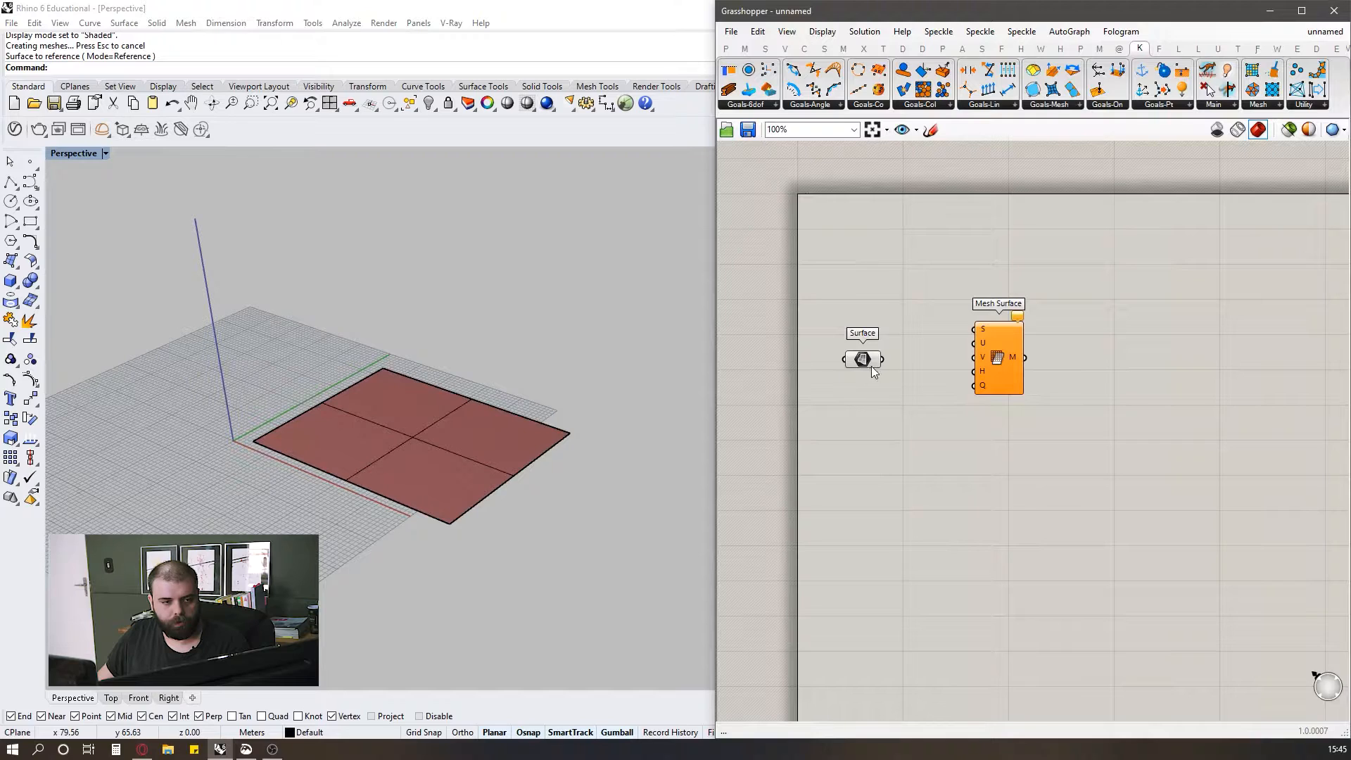
drag(872, 368, 881, 353)
- Hide the original plane surface in the Rhino viewport
drag(581, 580, 375, 324)
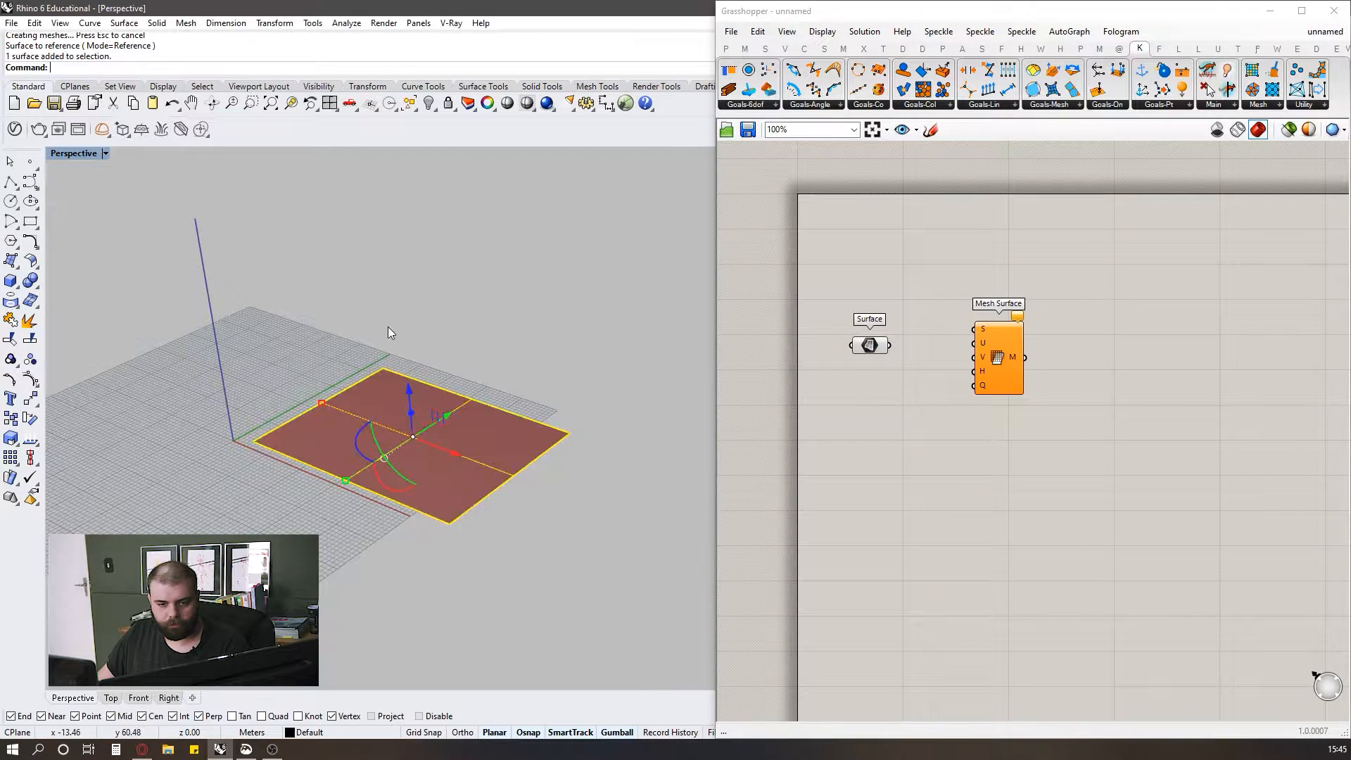
click(430, 104)
scroll(915, 289, down, 2)
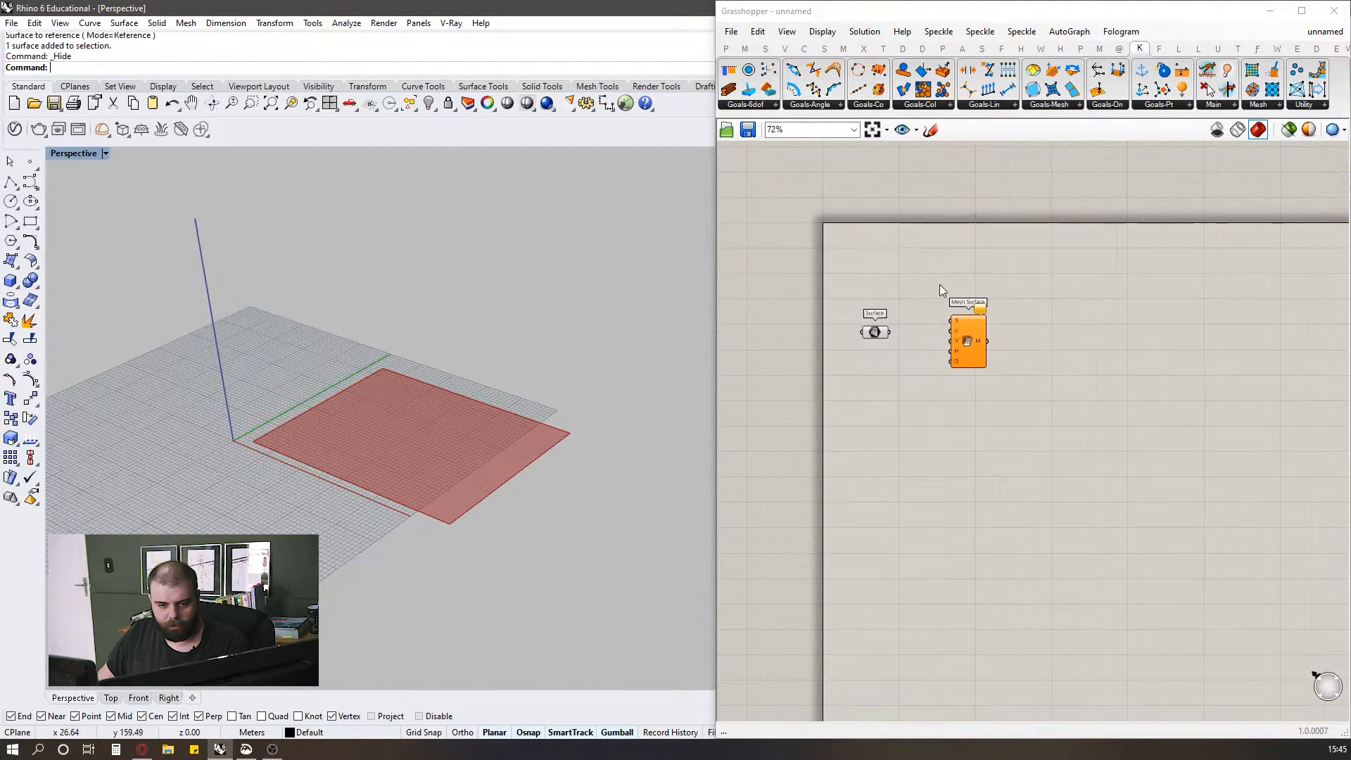
- Connect the Surface parameter's output to the S input of Mesh Surface
scroll(944, 284, up, 3)
click(849, 363)
drag(855, 361, 1056, 393)
- Turn off the preview of the Surface parameter
drag(905, 462, 780, 292)
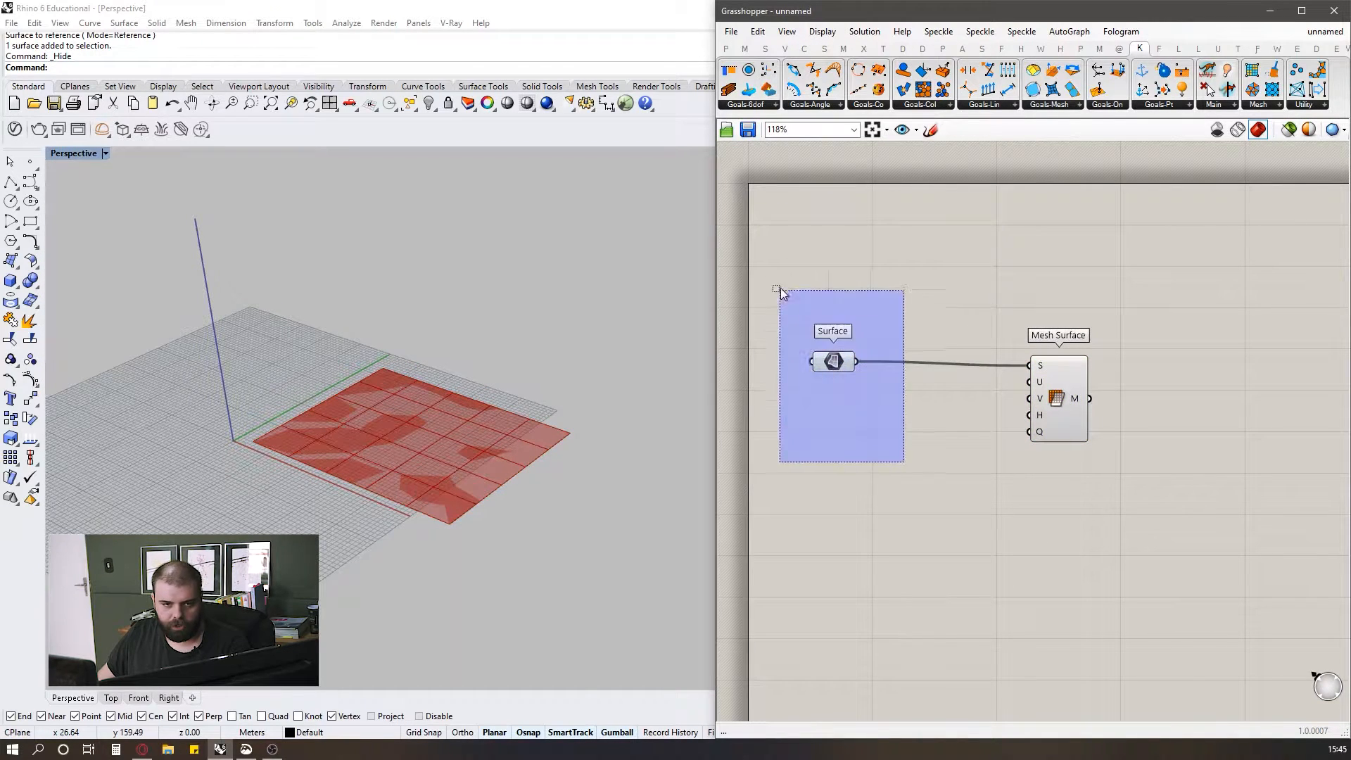
middle_click(846, 266)
click(888, 226)
mouse_move(404, 459)
right_down()
mouse_move(429, 413)
mouse_move(416, 445)
right_up()
- Place a Panel after Mesh Surface and connect the M output to it to read the mesh data
click(725, 49)
drag(997, 89, 1203, 313)
drag(1089, 398, 1139, 315)
scroll(851, 319, down, 2)
scroll(1168, 301, up, 3)
click(1008, 272)
scroll(1069, 212, down, 4)
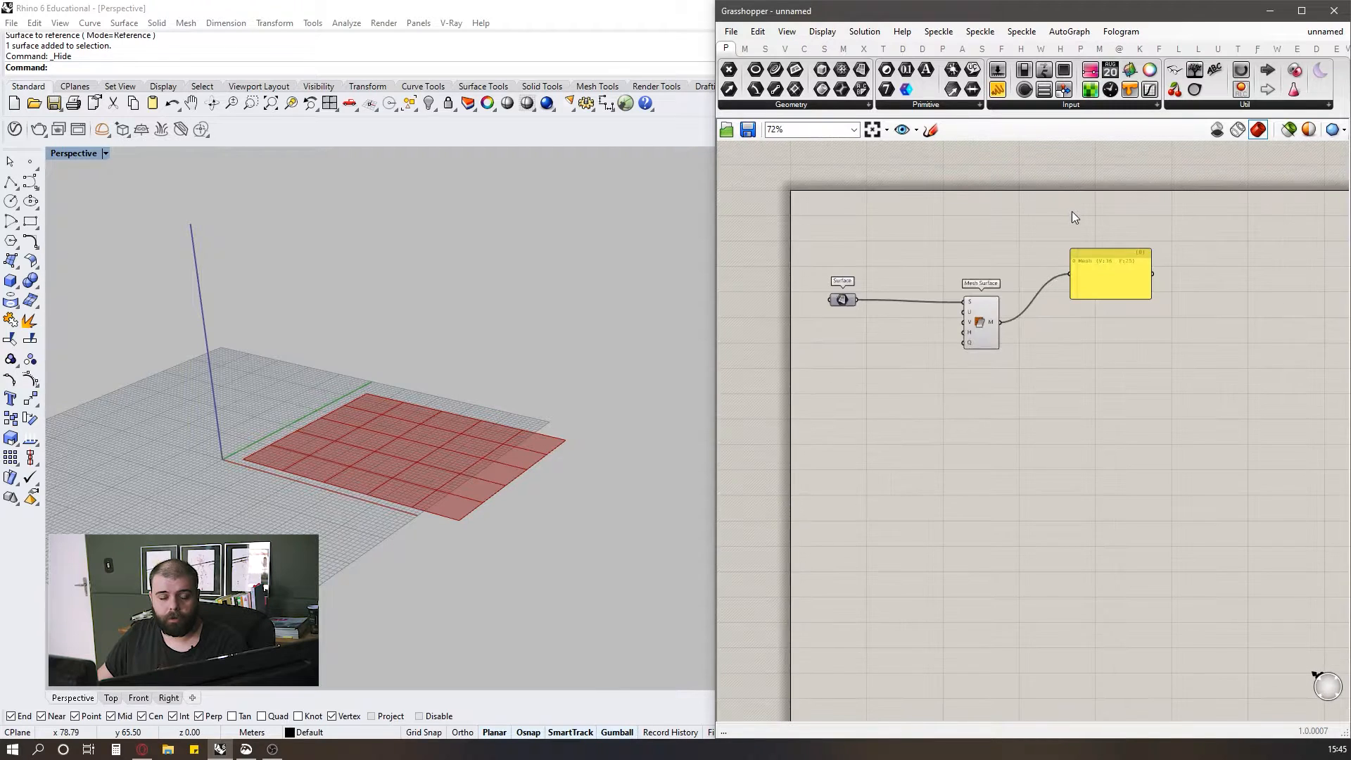
click(1140, 48)
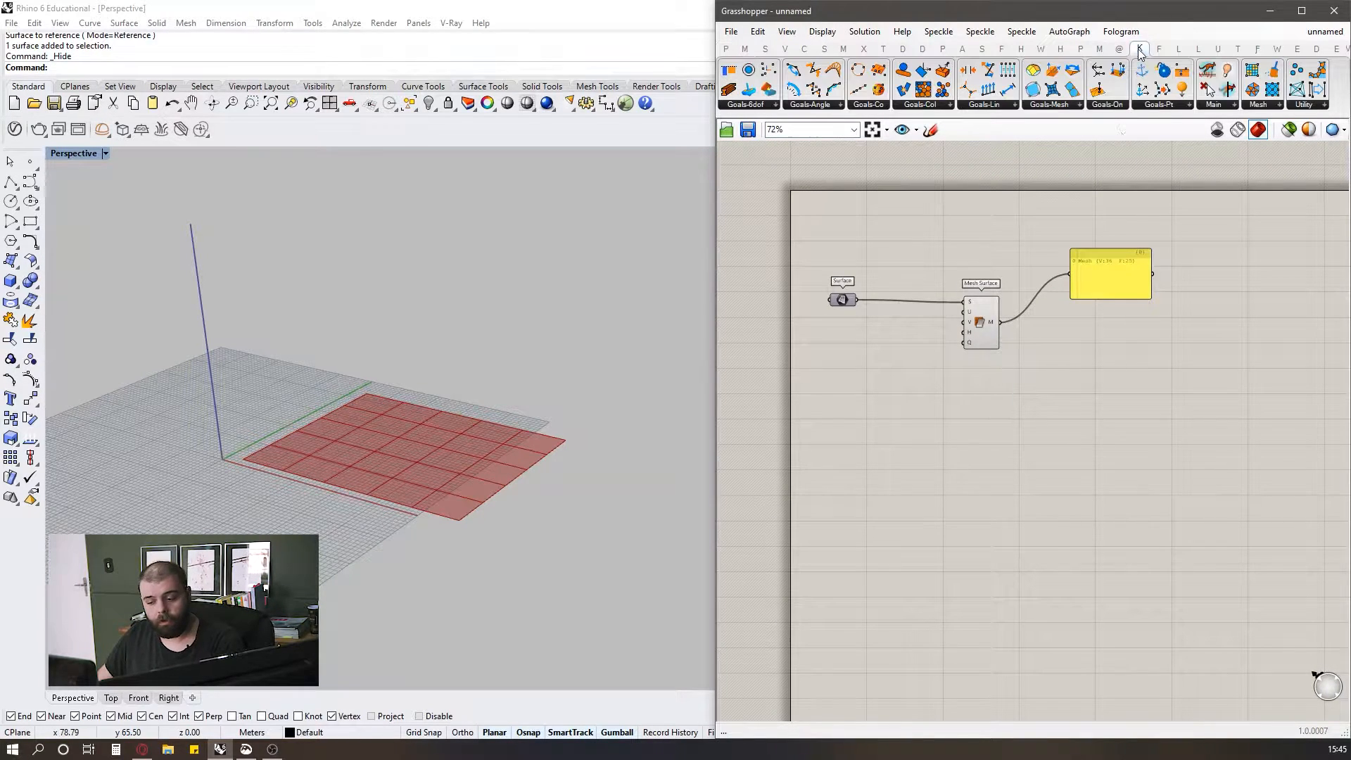
scroll(799, 279, up, 2)
drag(792, 259, 926, 370)
scroll(883, 387, down, 2)
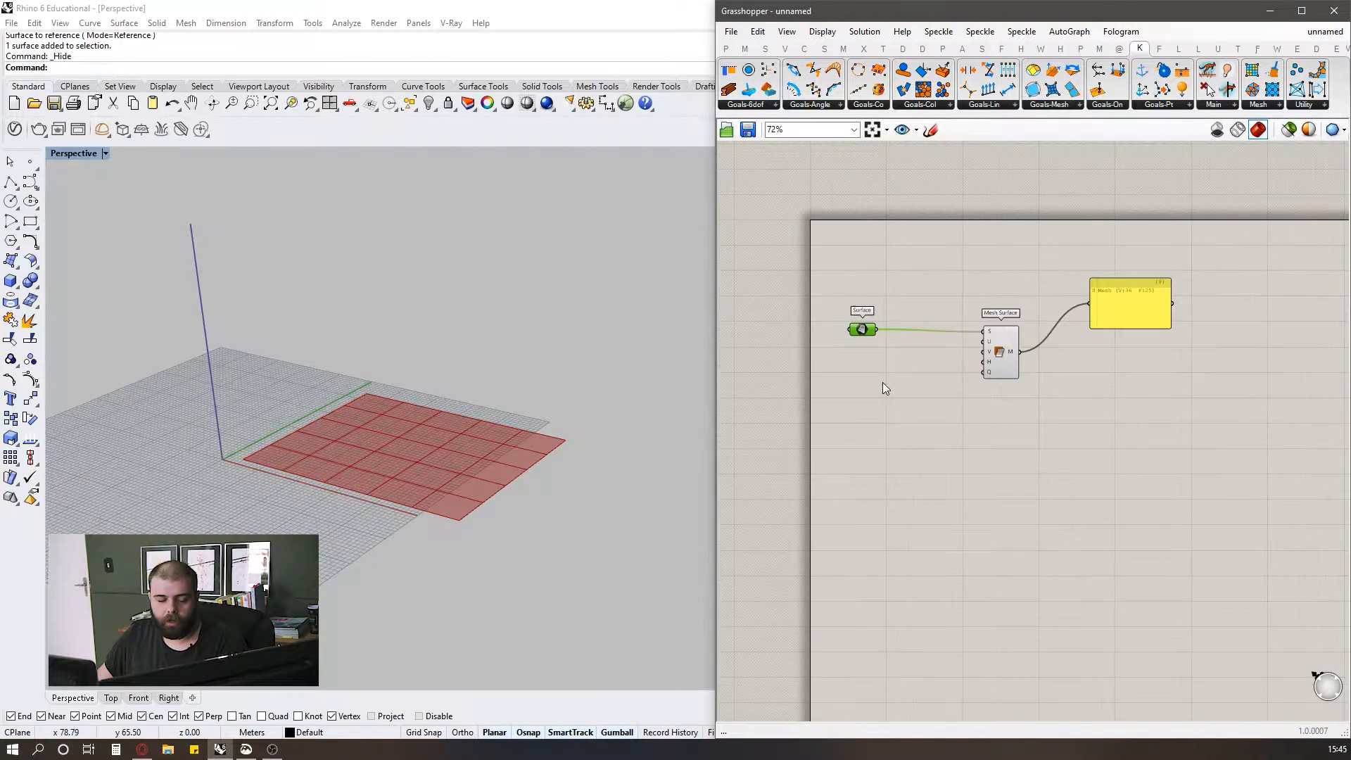
click(883, 382)
scroll(977, 337, up, 5)
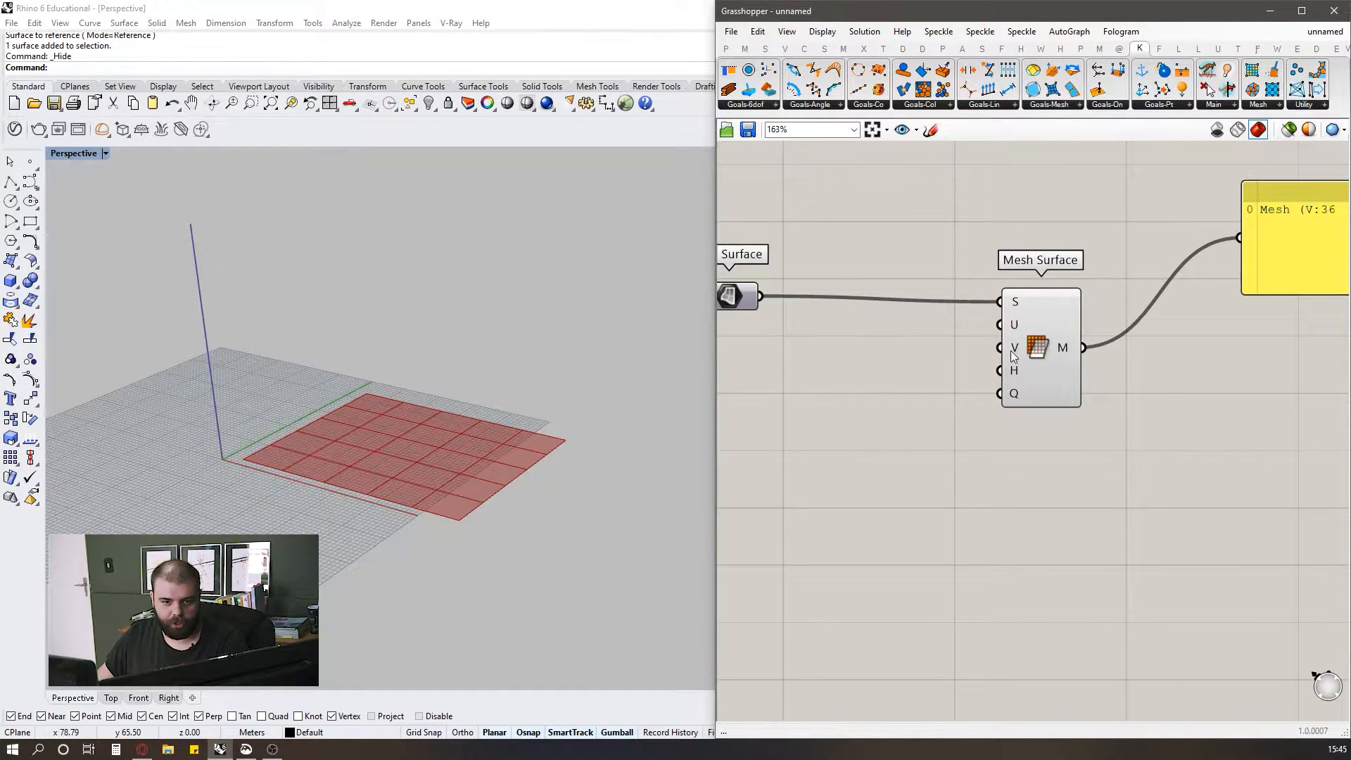
scroll(833, 384, down, 2)
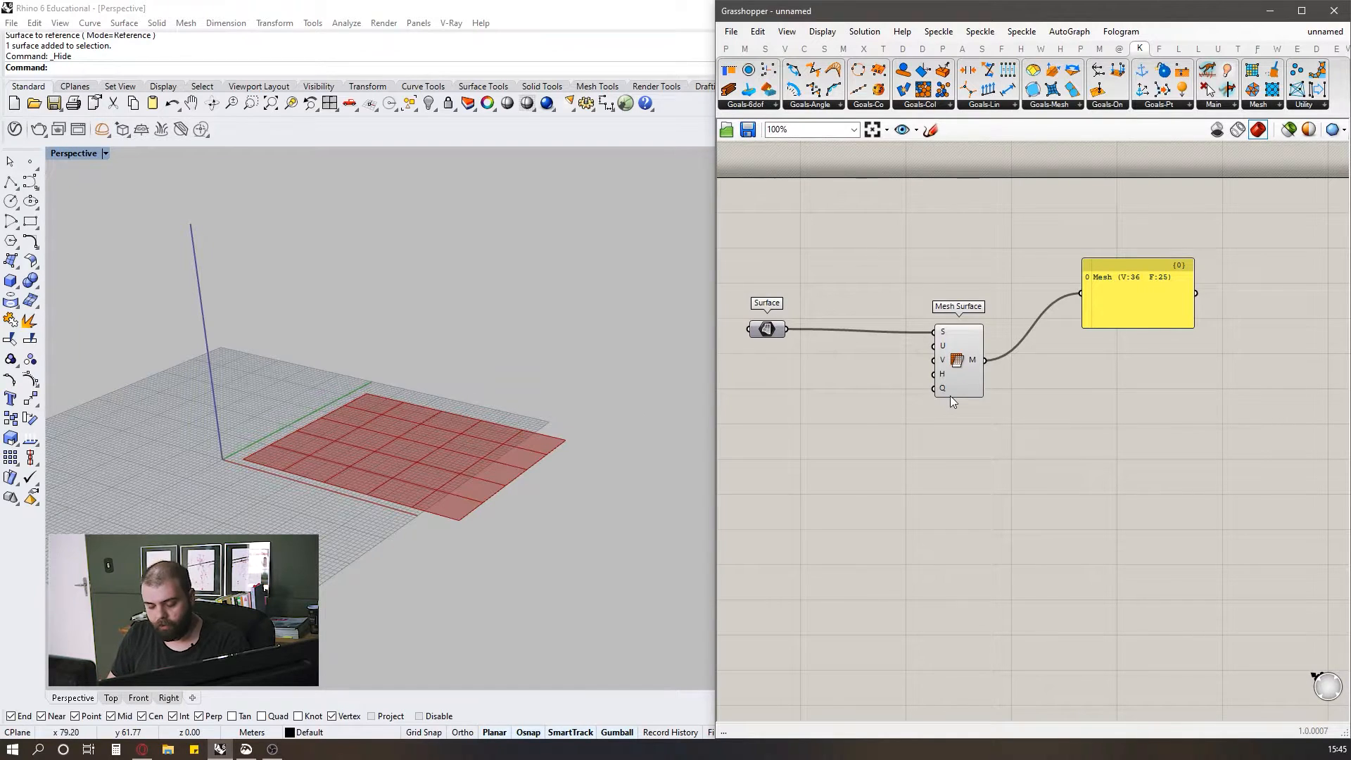
- Add a number slider set to 10 and connect it to both the U and V count inputs of Mesh Surface
double_click(835, 377)
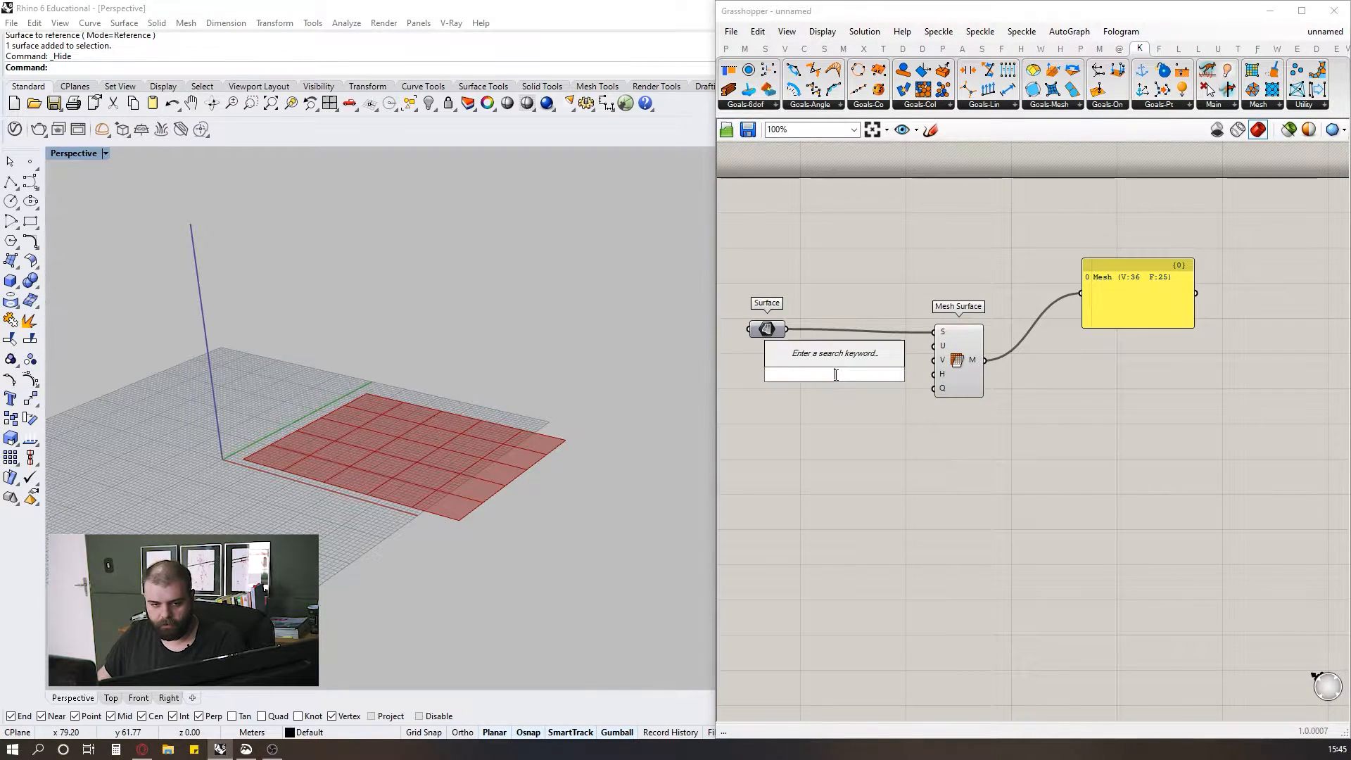
text(10)
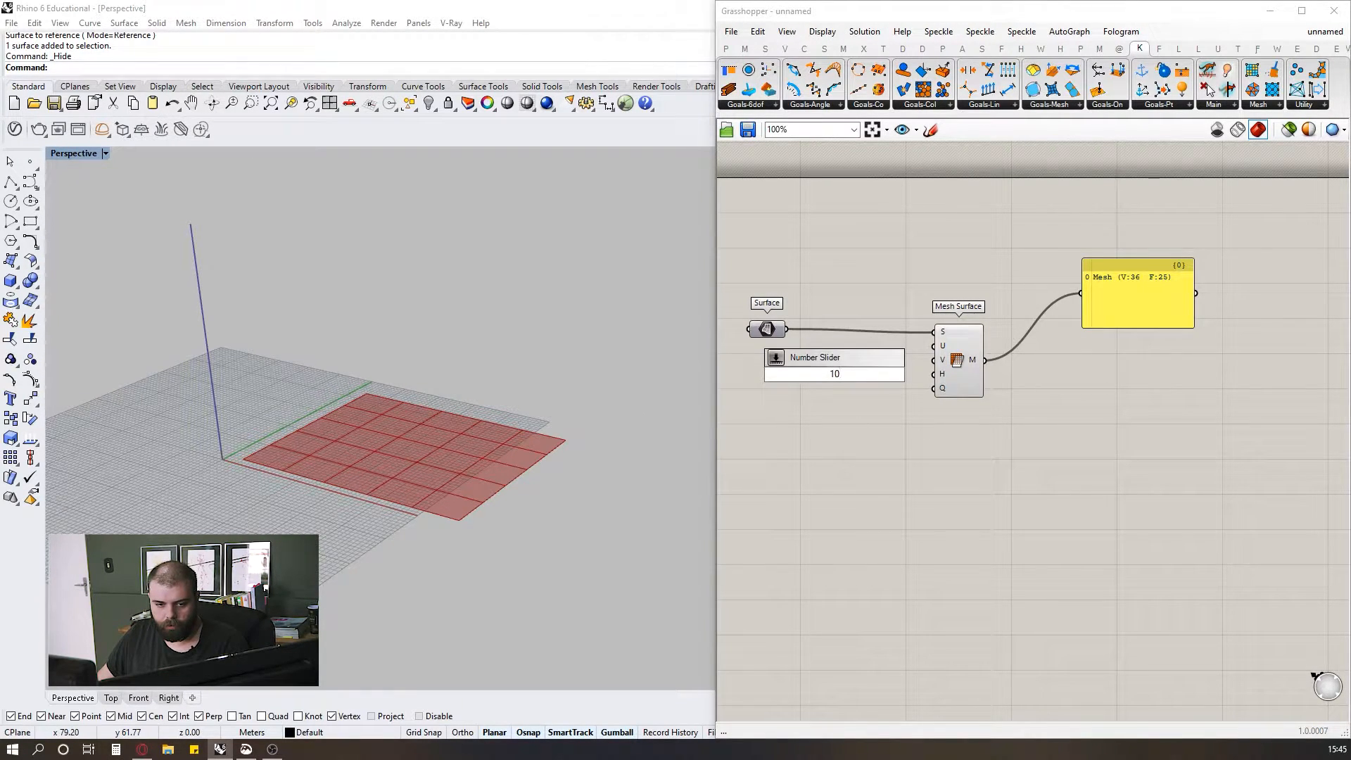
scroll(834, 374, up, 4)
drag(950, 356, 1058, 344)
scroll(823, 358, down, 3)
drag(814, 365, 809, 357)
click(813, 323)
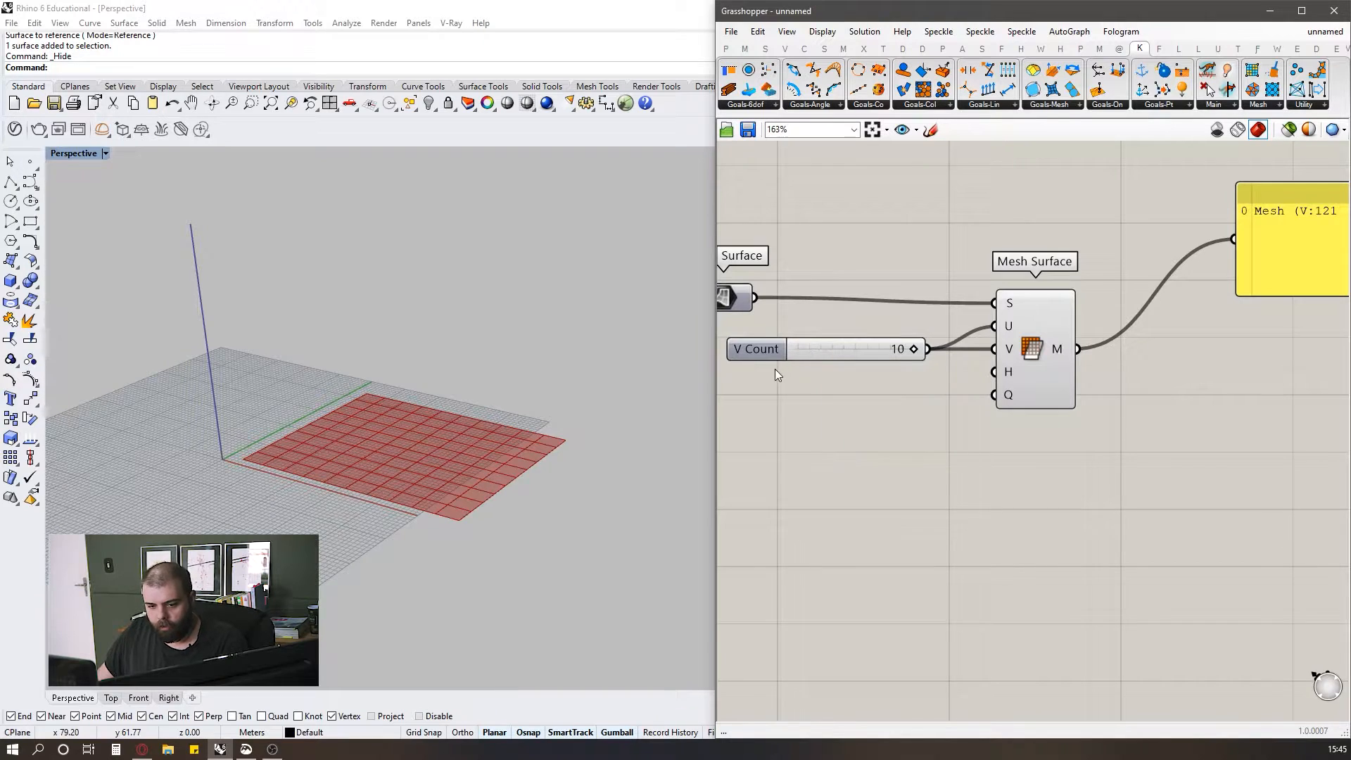
- Delete the Panel attached to the Mesh Surface output
scroll(775, 369, down, 2)
drag(1065, 301, 1065, 276)
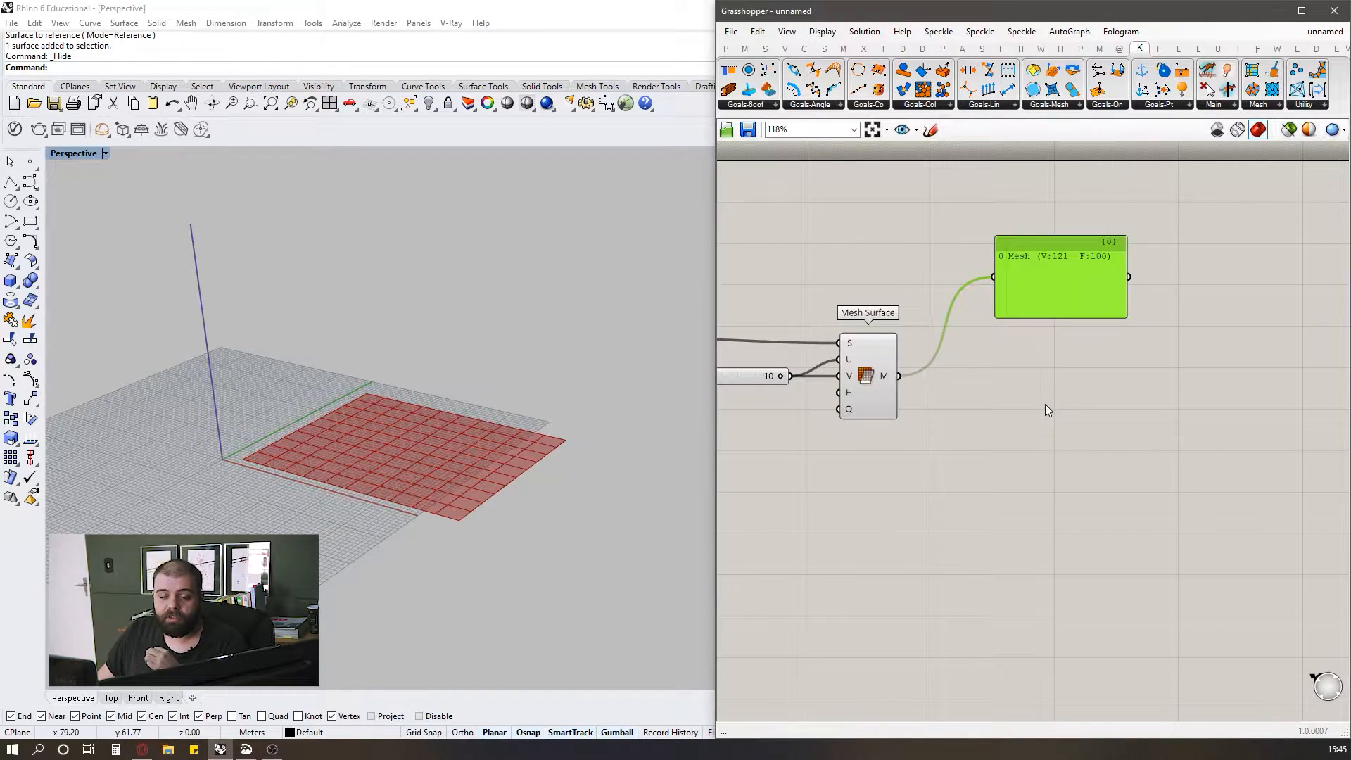
key(Delete)
scroll(933, 403, down, 5)
scroll(923, 400, up, 2)
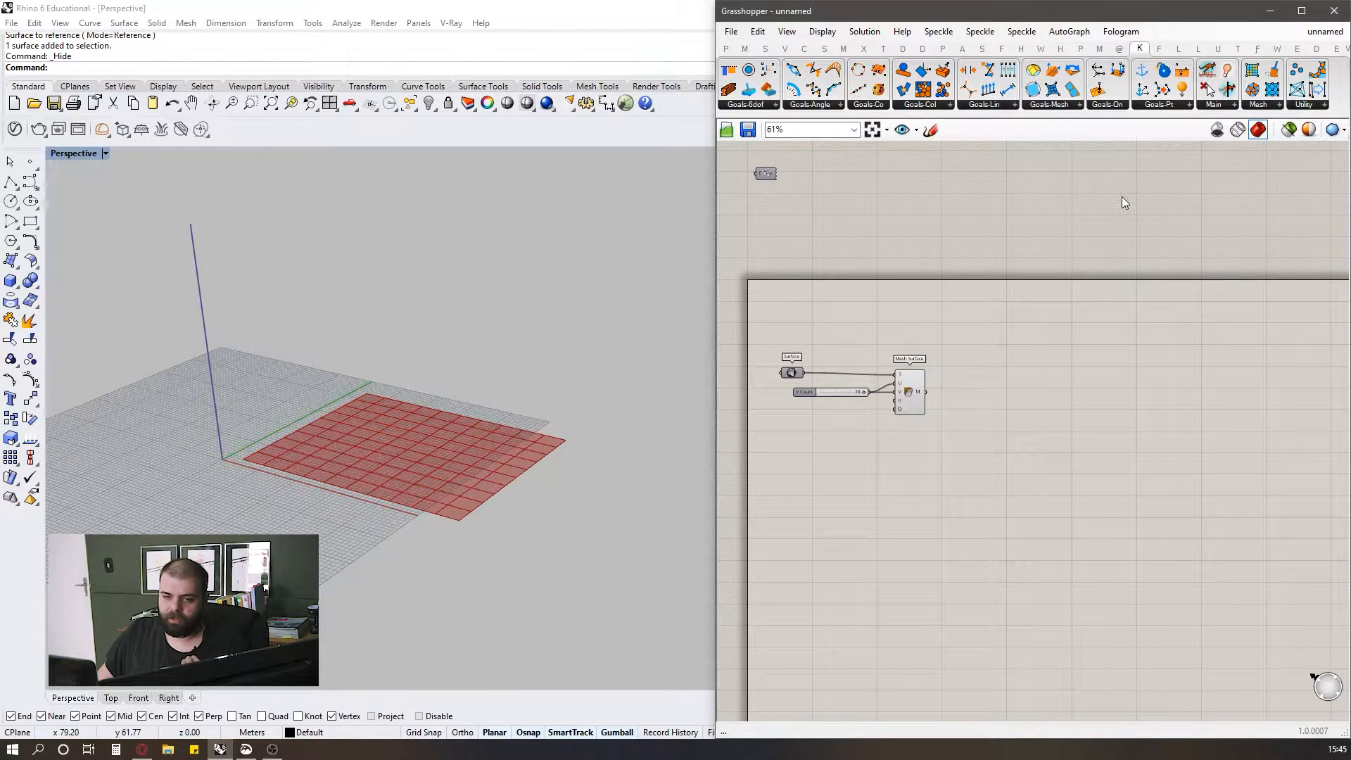
- Add Kangaroo's BouncySolver component to the canvas, well beyond the Mesh Surface component
click(1222, 107)
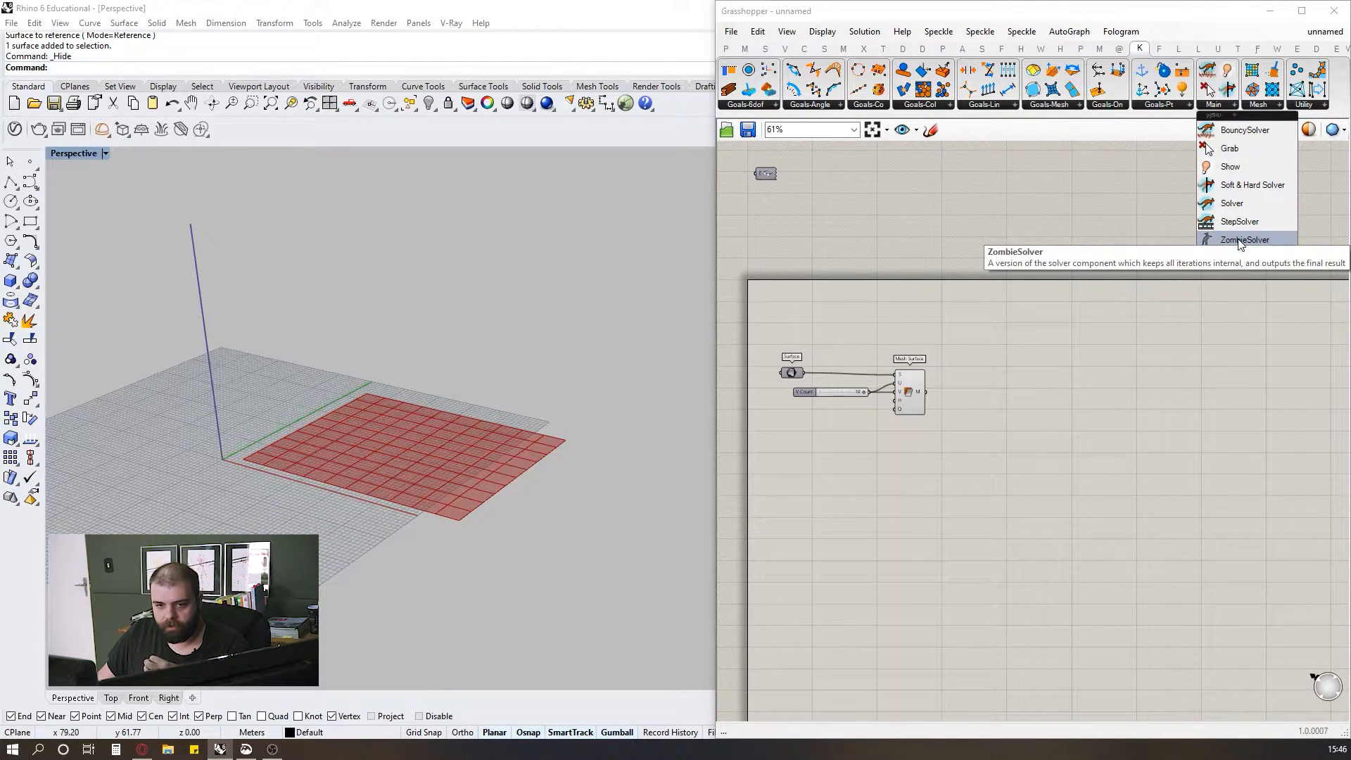
click(1240, 133)
scroll(1183, 397, up, 3)
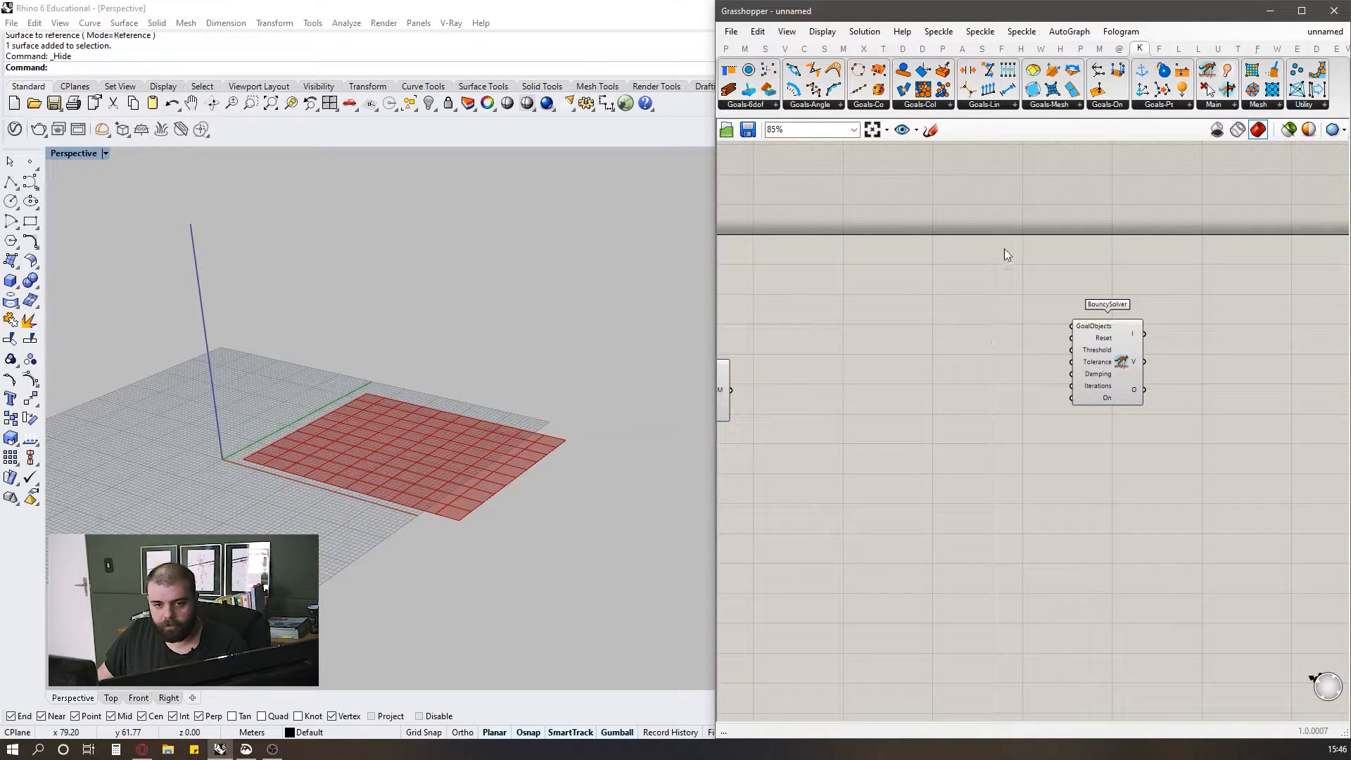
- Place a Boolean Toggle in front of the BouncySolver inputs and switch it to True
click(727, 49)
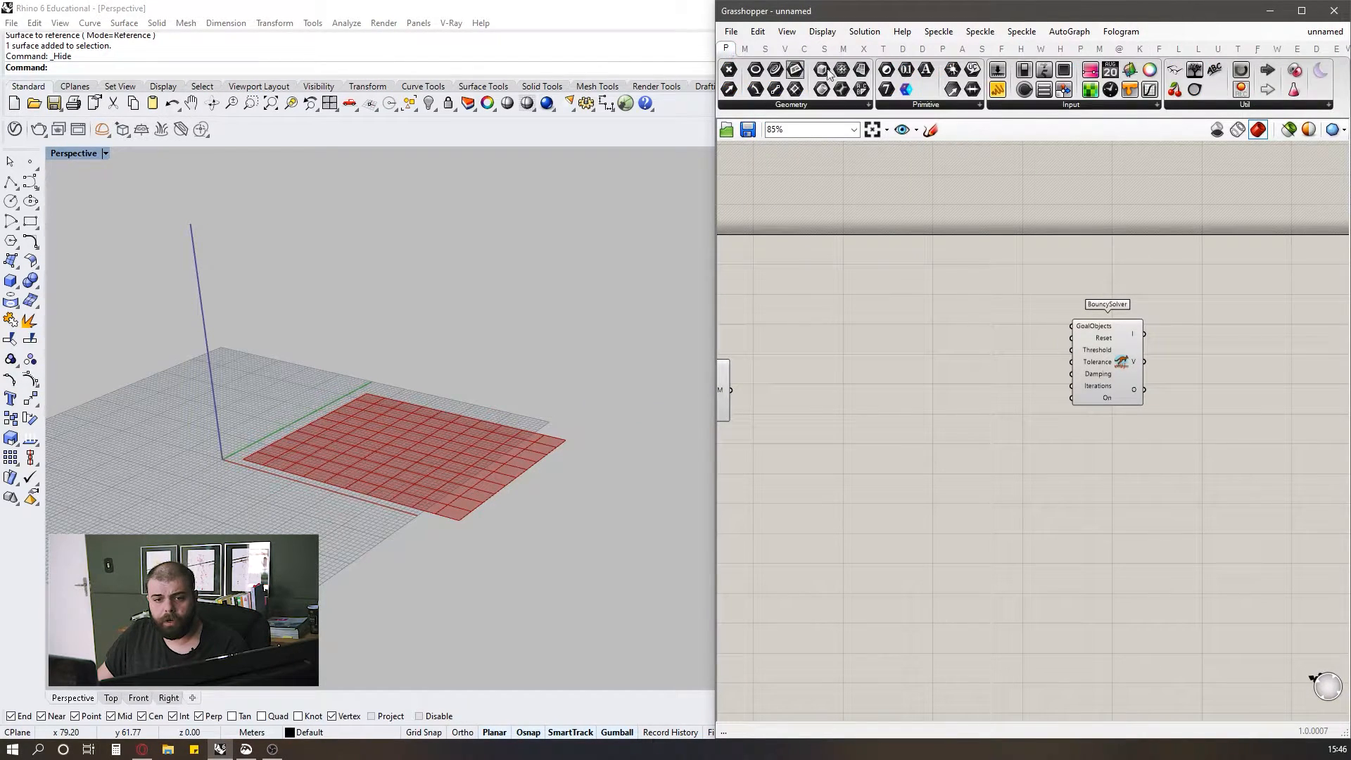
click(1070, 105)
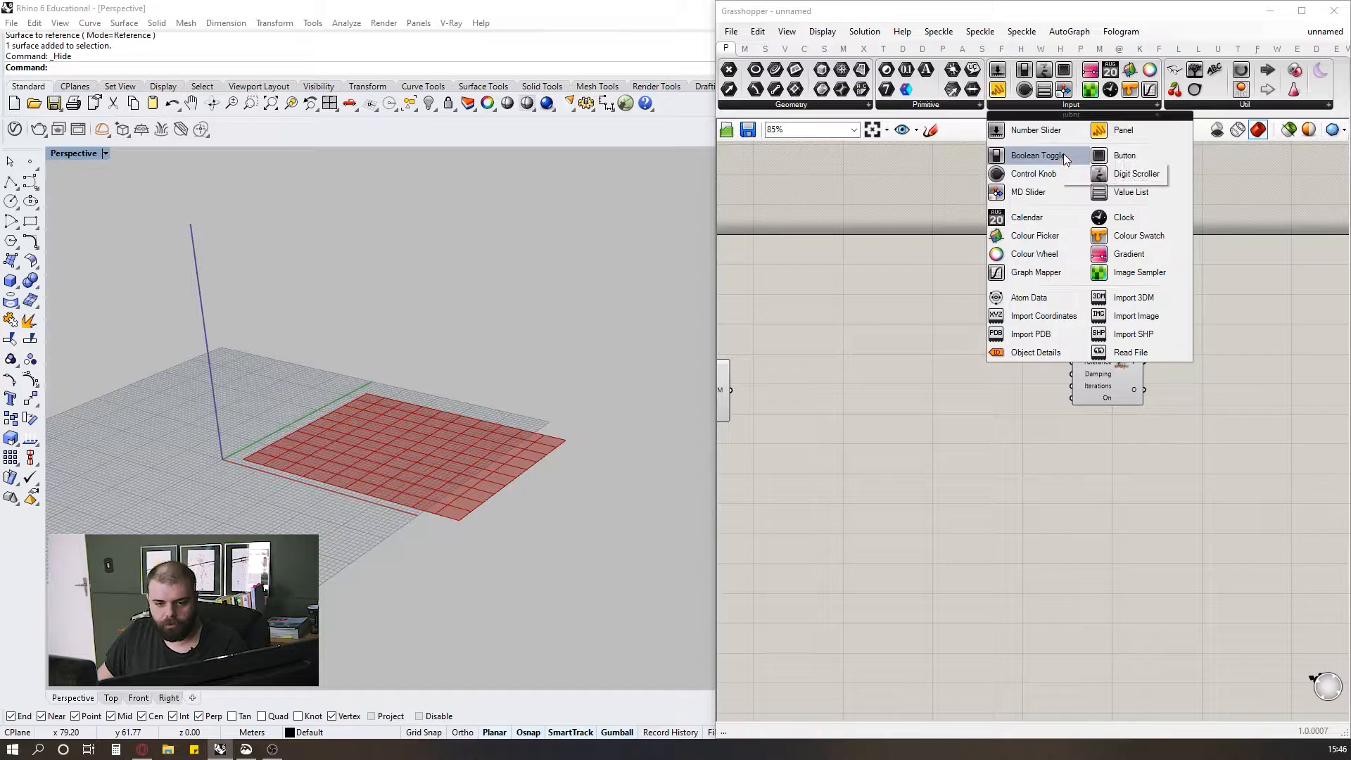
drag(1066, 157, 975, 304)
scroll(1083, 352, up, 3)
drag(797, 336, 846, 334)
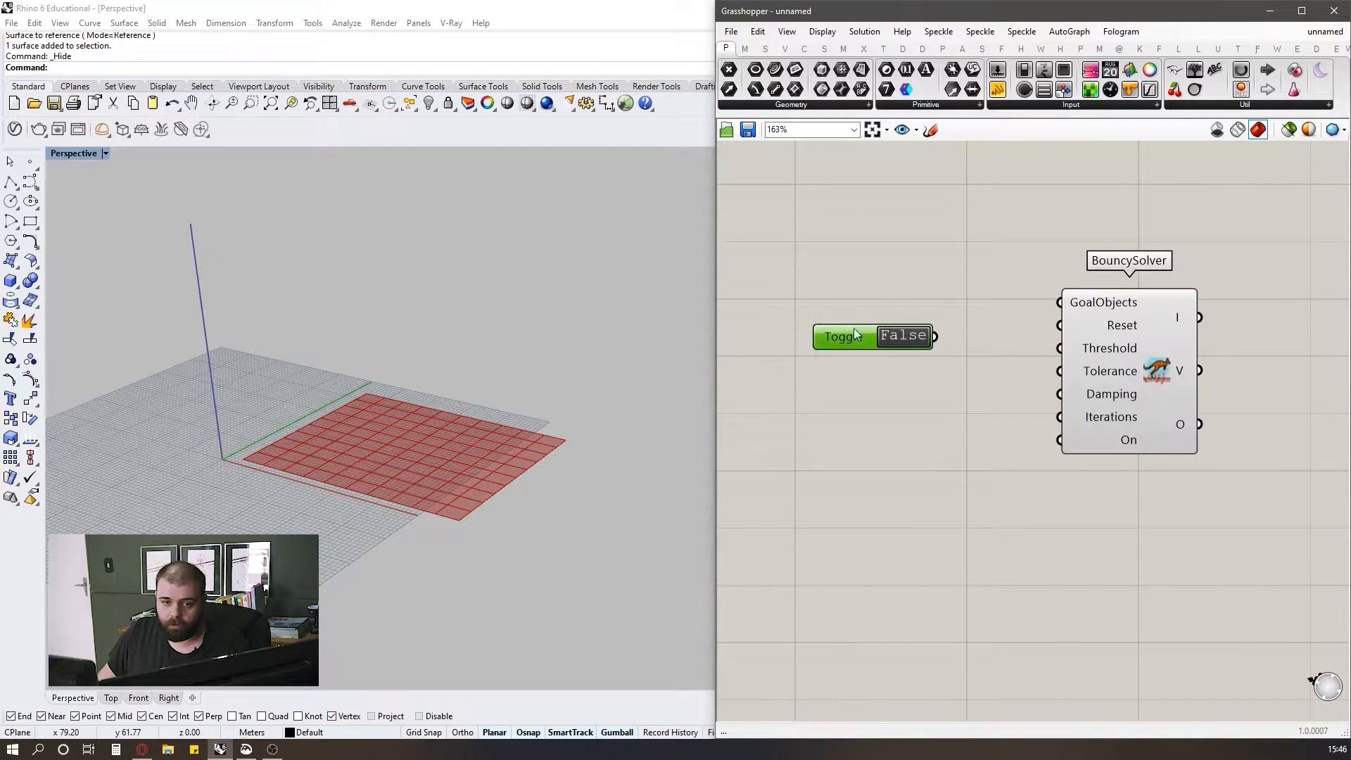
click(1036, 314)
scroll(1036, 314, down, 3)
scroll(987, 293, up, 3)
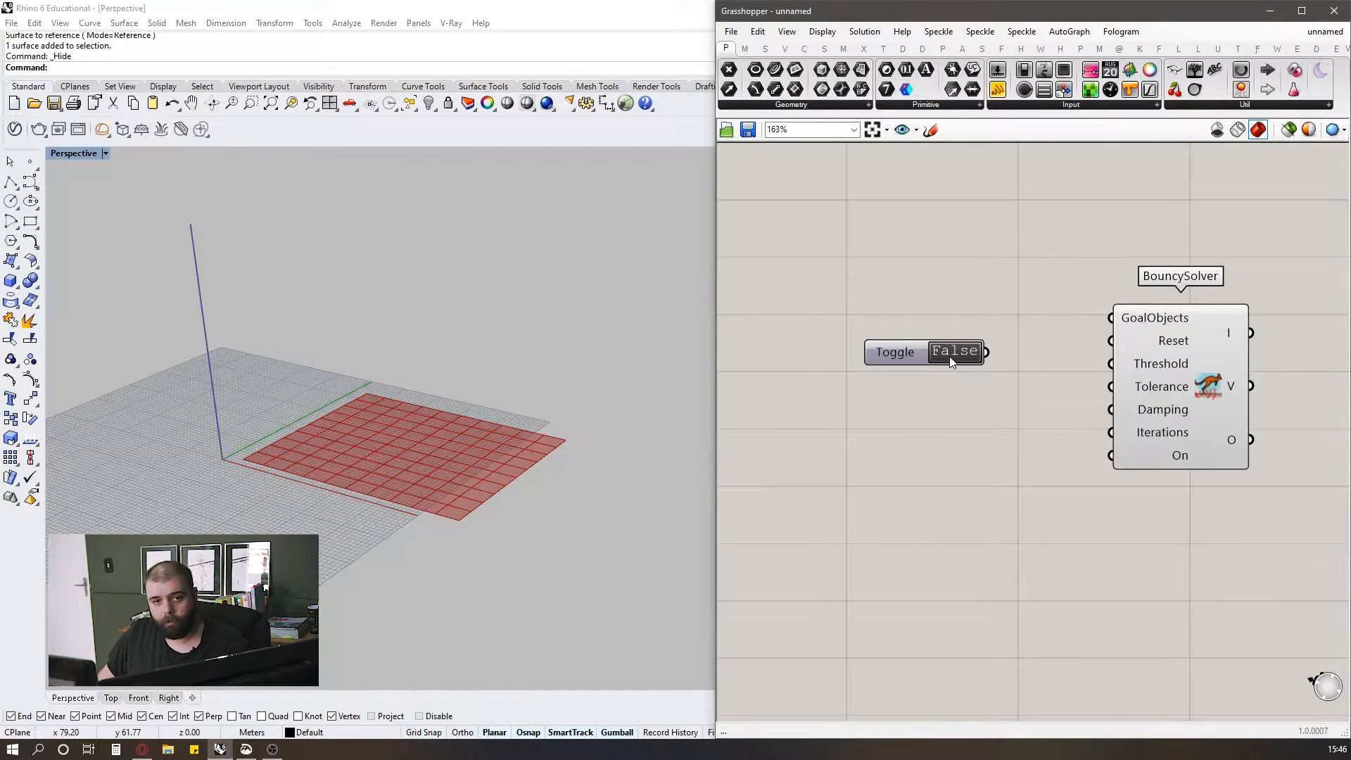
double_click(950, 355)
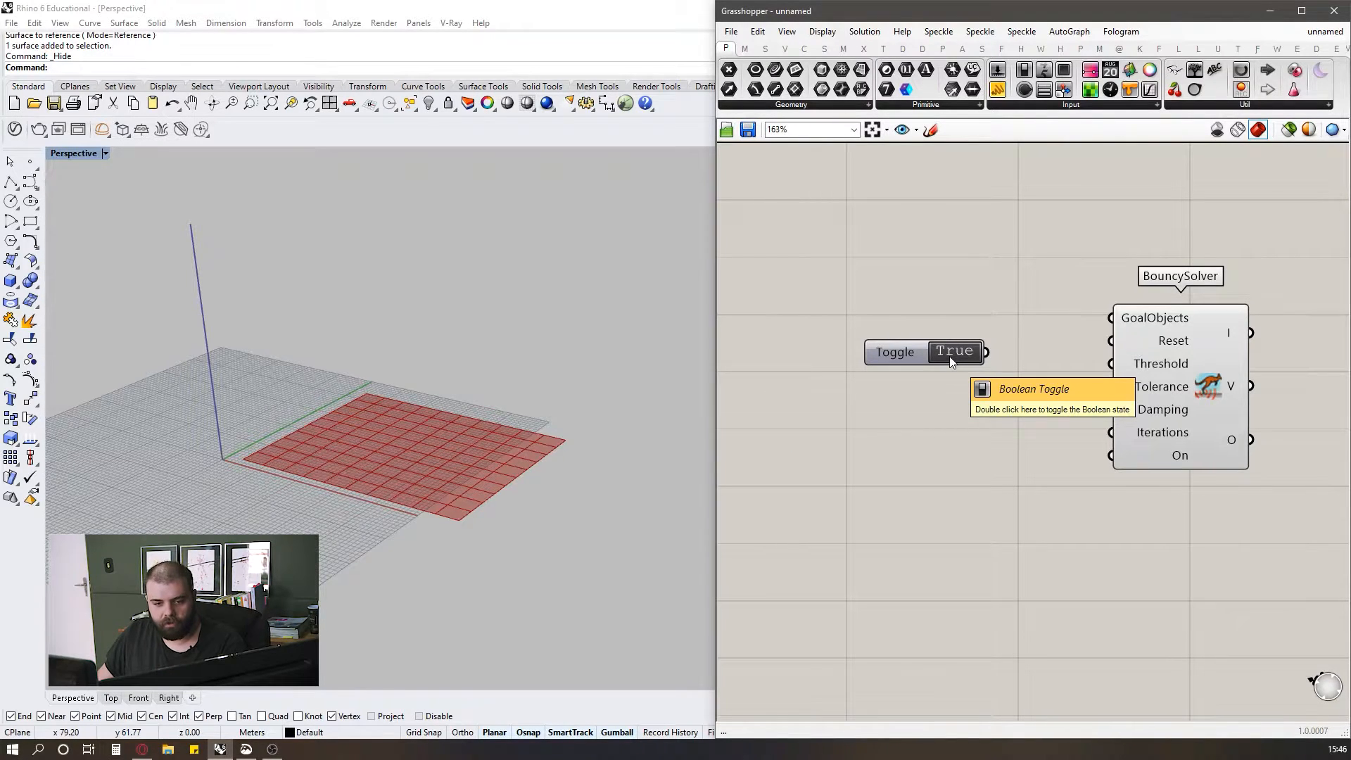
- Connect the Boolean Toggle to the BouncySolver's Reset input, line it up with that input and switch it to False
drag(901, 361, 892, 328)
scroll(858, 335, down, 3)
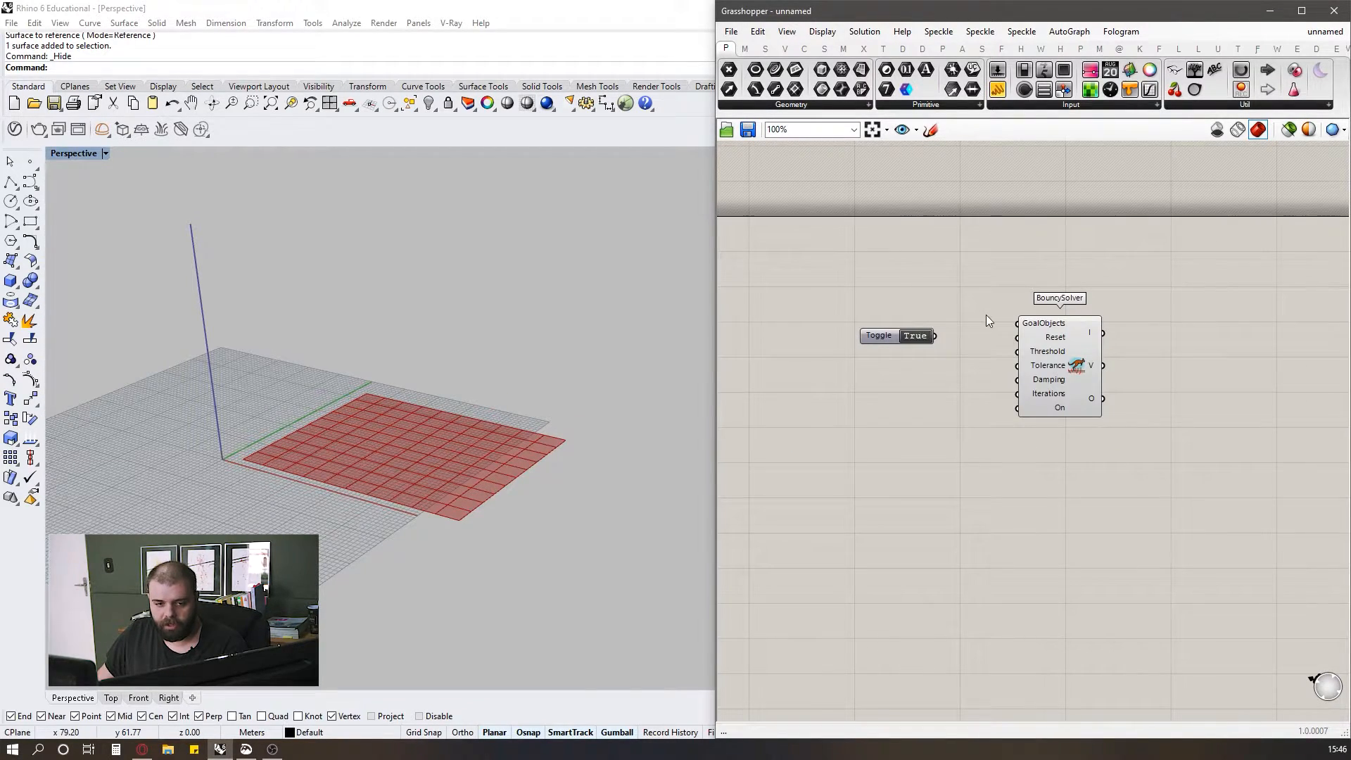
scroll(1056, 354, up, 3)
drag(993, 327, 859, 324)
drag(774, 323, 841, 330)
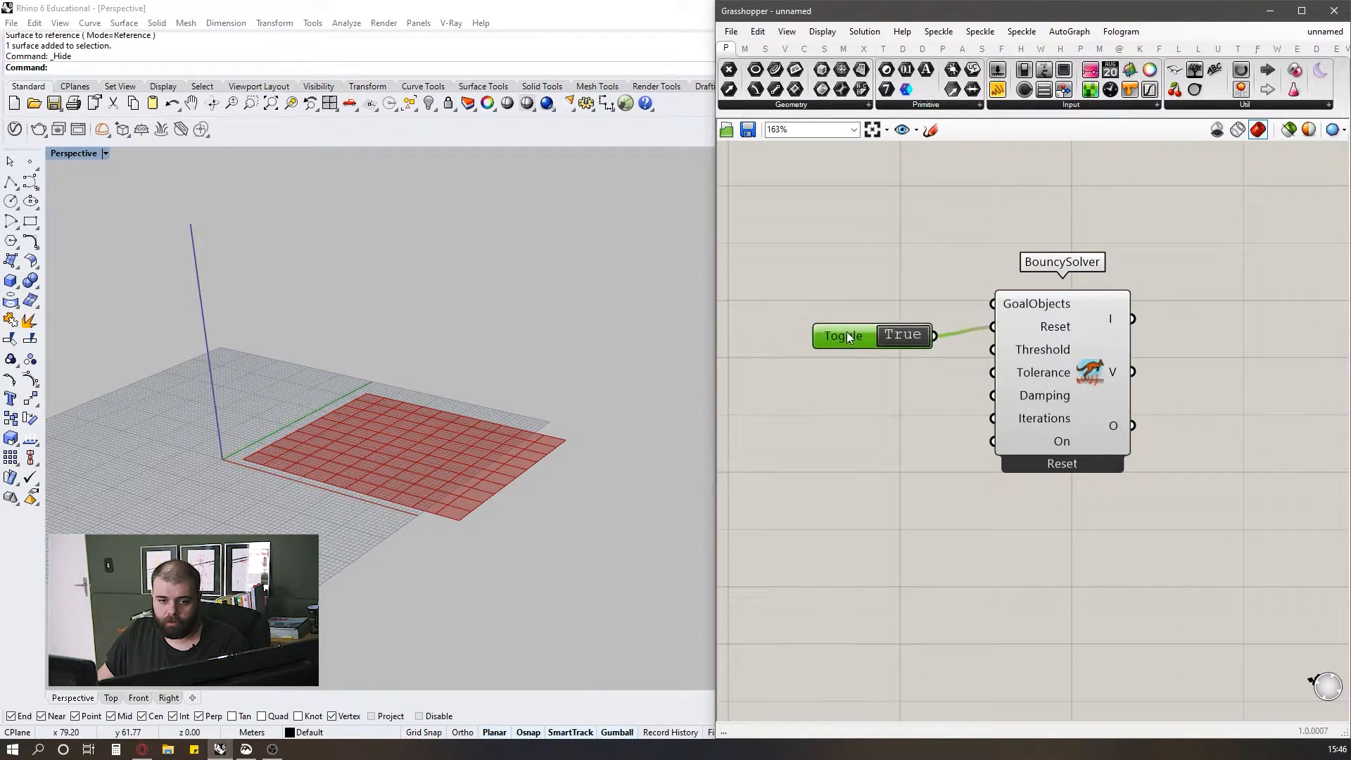
double_click(893, 328)
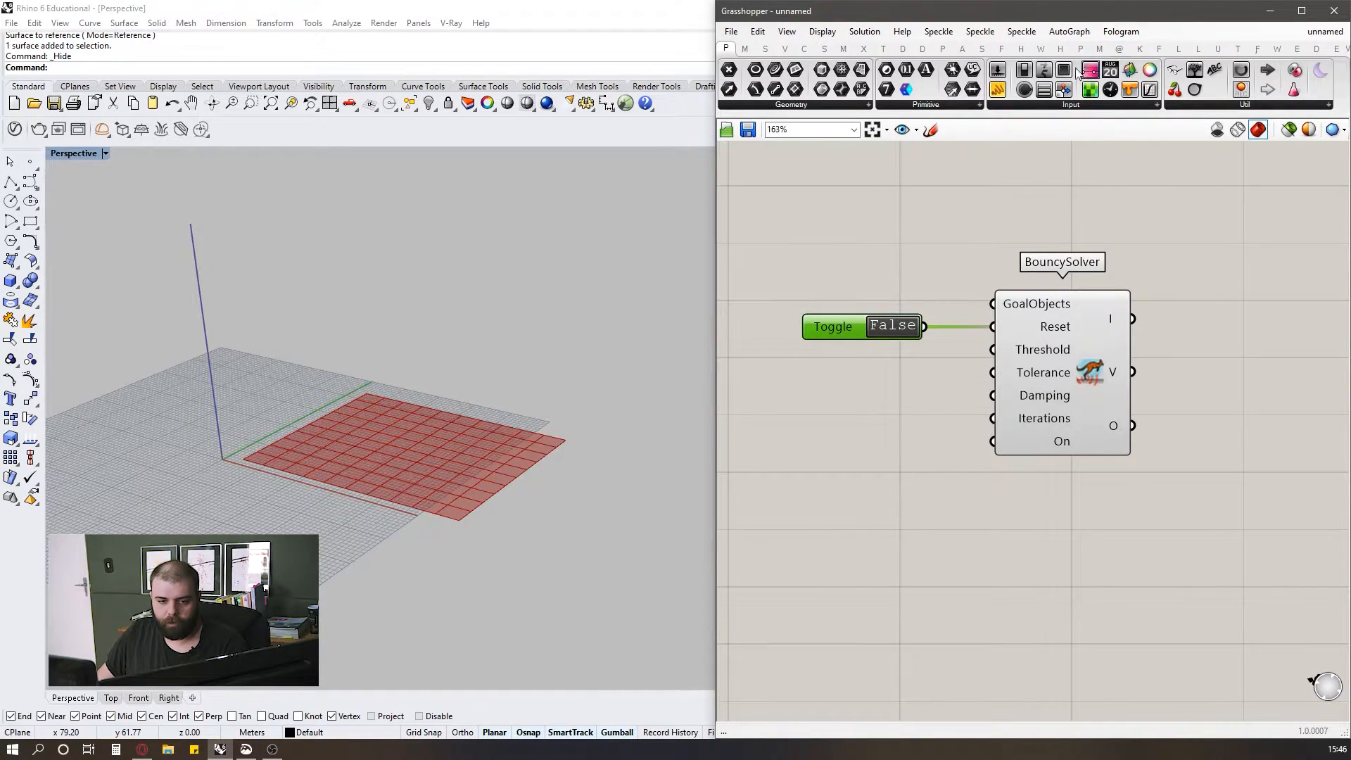
drag(1071, 75, 844, 401)
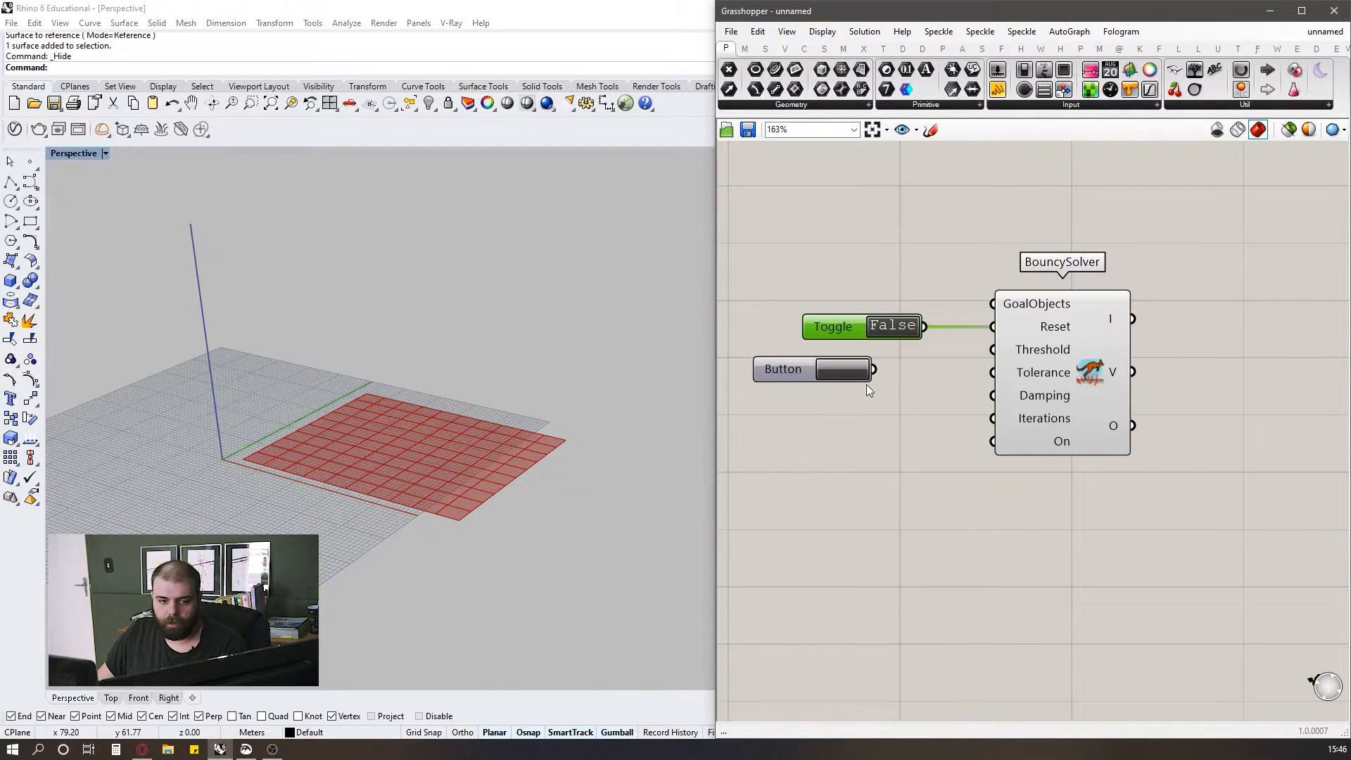
drag(771, 364, 811, 354)
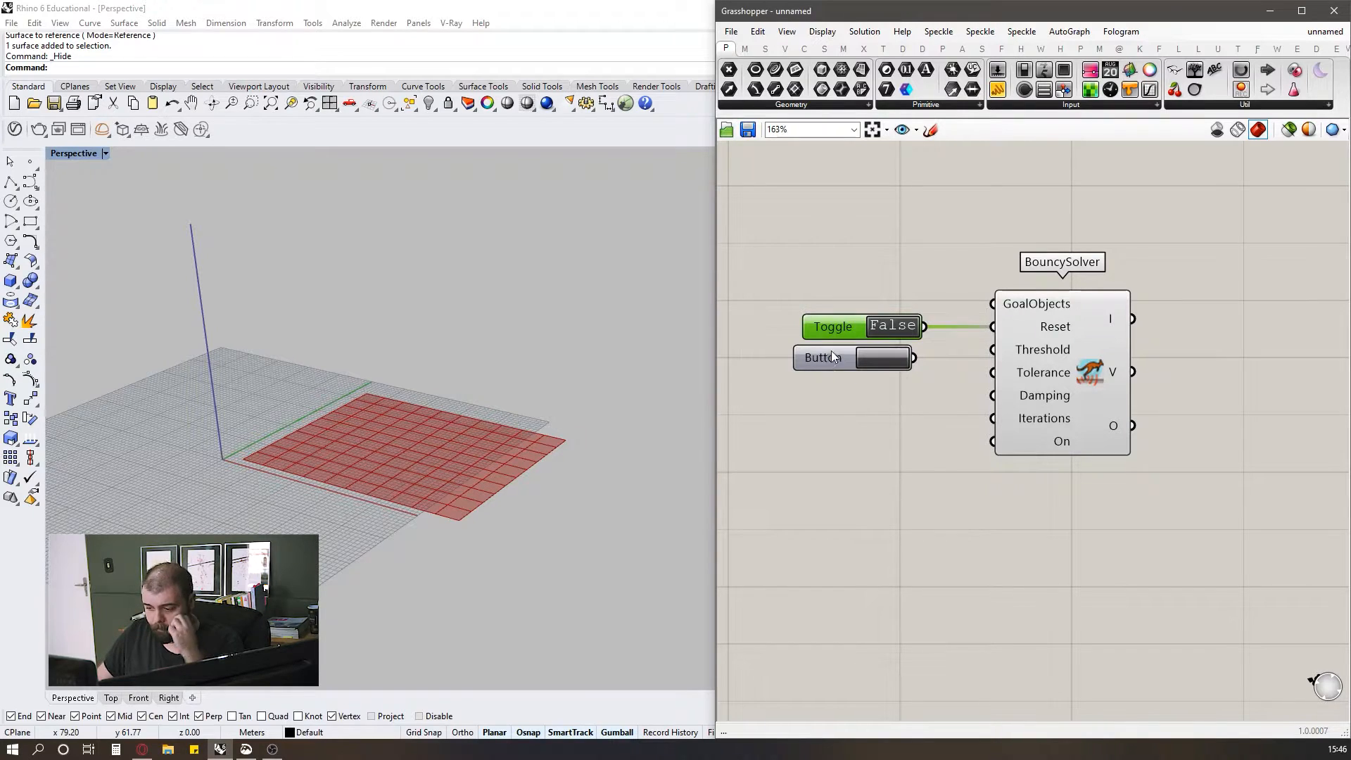
click(831, 354)
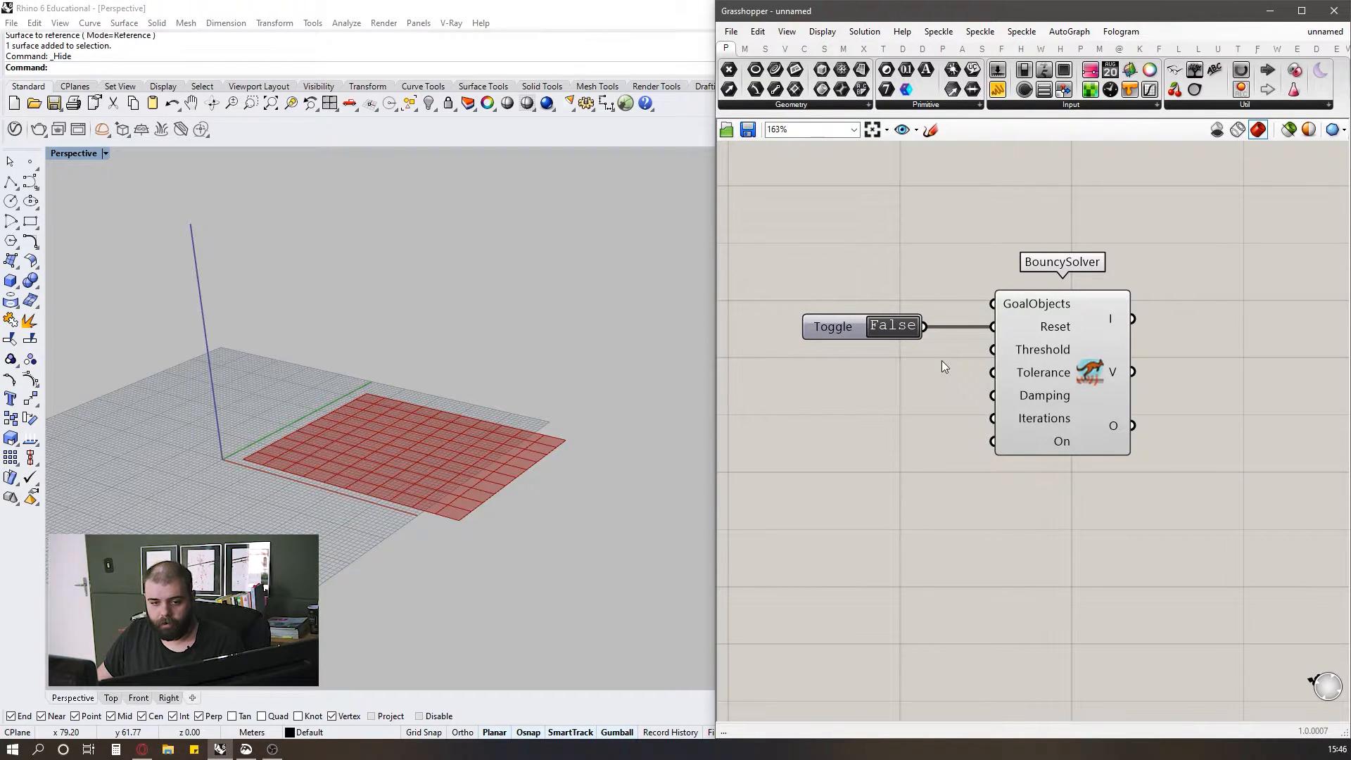
scroll(969, 341, down, 2)
drag(1089, 453, 852, 239)
click(921, 250)
drag(1014, 328, 1017, 321)
click(983, 218)
drag(1112, 513, 870, 265)
drag(1041, 340, 1068, 373)
click(1070, 473)
drag(1089, 502, 864, 278)
click(902, 259)
scroll(942, 394, up, 3)
drag(952, 402, 841, 260)
click(971, 239)
mouse_move(1132, 339)
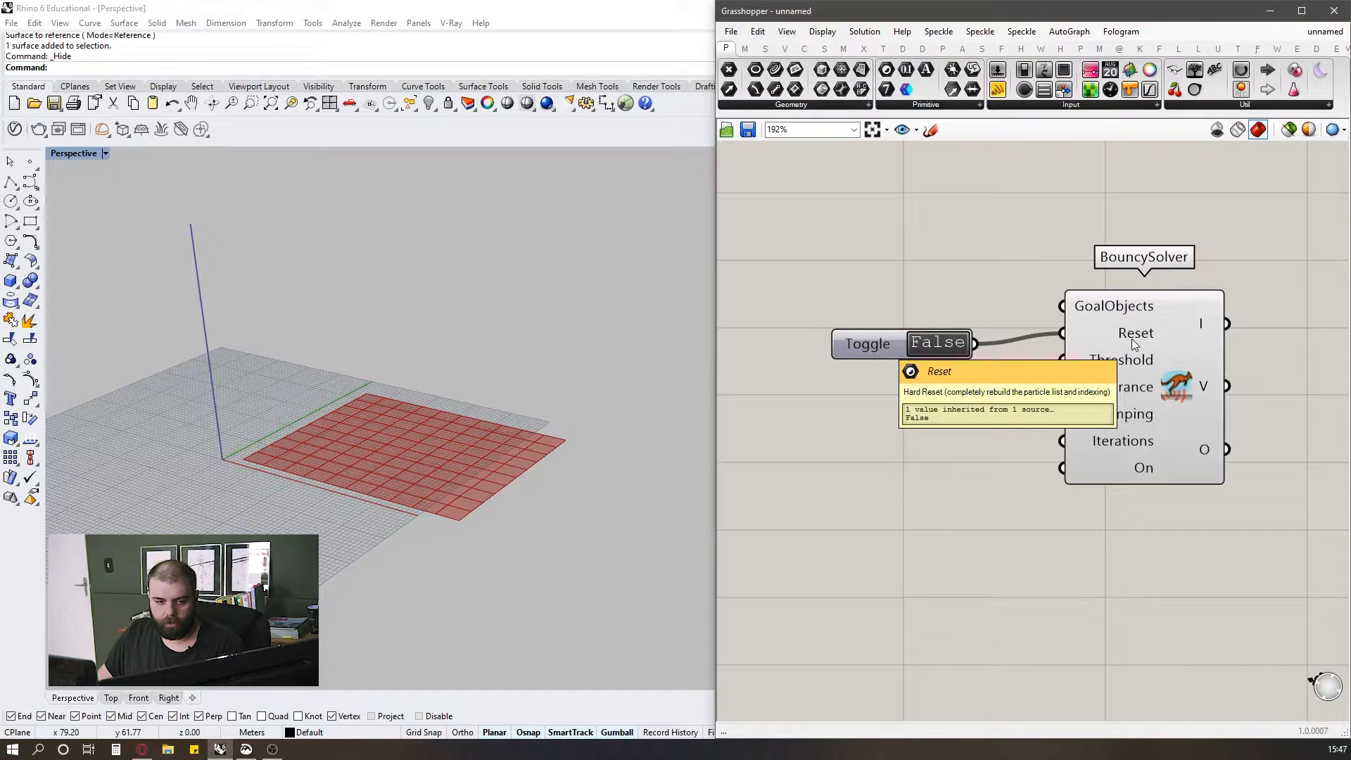
- Move the Boolean Toggle and BouncySolver together farther away from the Mesh Surface component to free up space between them
scroll(1115, 376, down, 6)
mouse_move(524, 508)
right_down()
mouse_move(488, 483)
mouse_move(519, 503)
right_up()
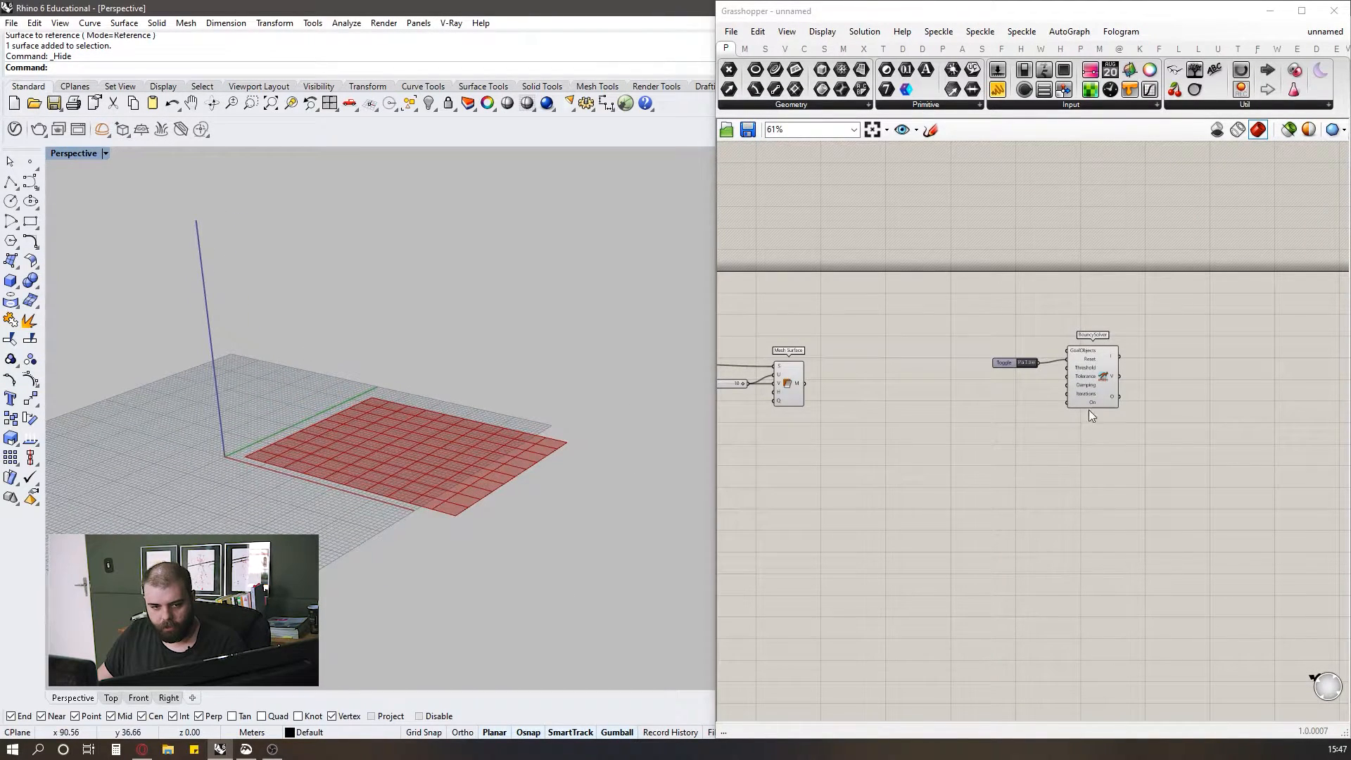
scroll(1128, 404, down, 3)
scroll(908, 412, up, 4)
scroll(885, 368, down, 2)
drag(995, 441, 788, 310)
right_drag(834, 283, 805, 306)
scroll(805, 307, down, 2)
drag(1152, 456, 997, 314)
drag(1102, 359, 1240, 360)
click(1063, 351)
- Add a Mesh parameter after the Mesh Surface component and feed it from the M output
scroll(828, 344, up, 6)
click(988, 378)
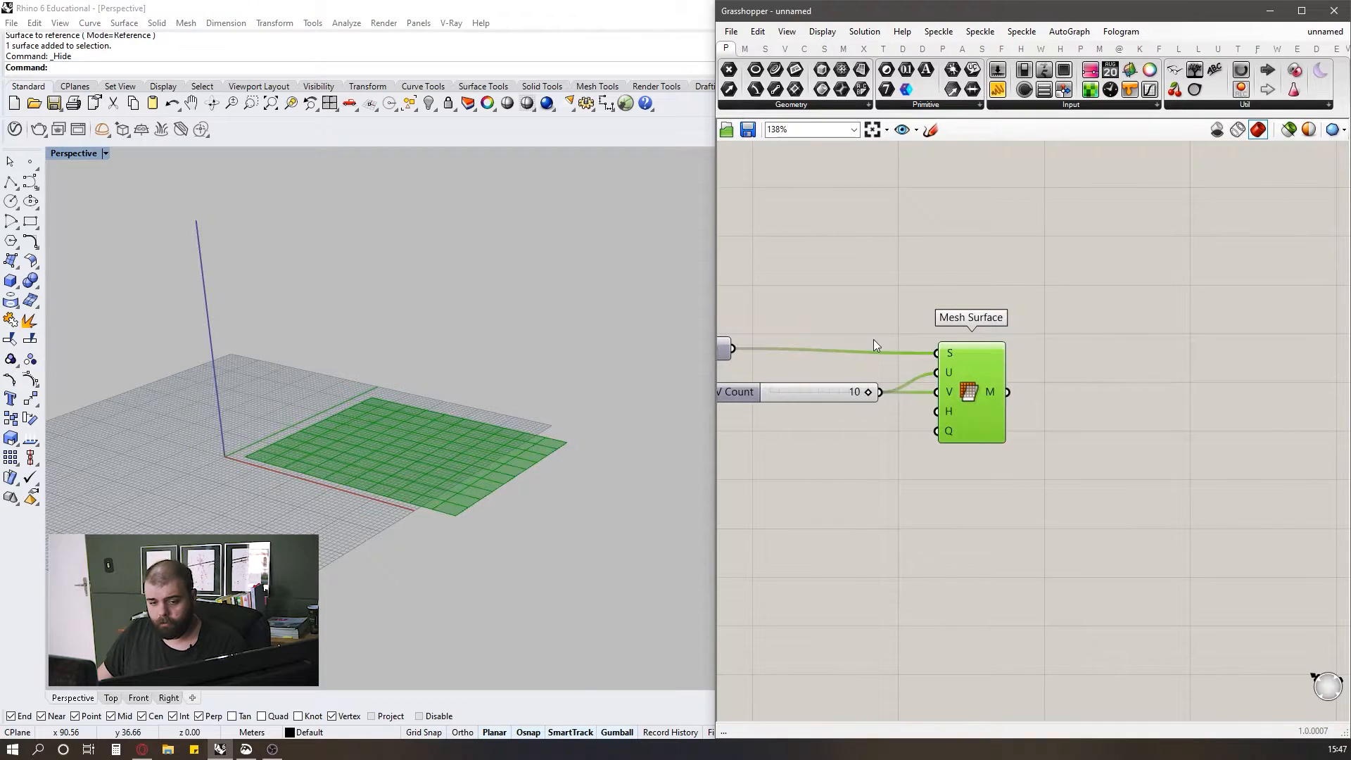
scroll(804, 343, down, 3)
scroll(804, 344, up, 2)
double_click(1116, 384)
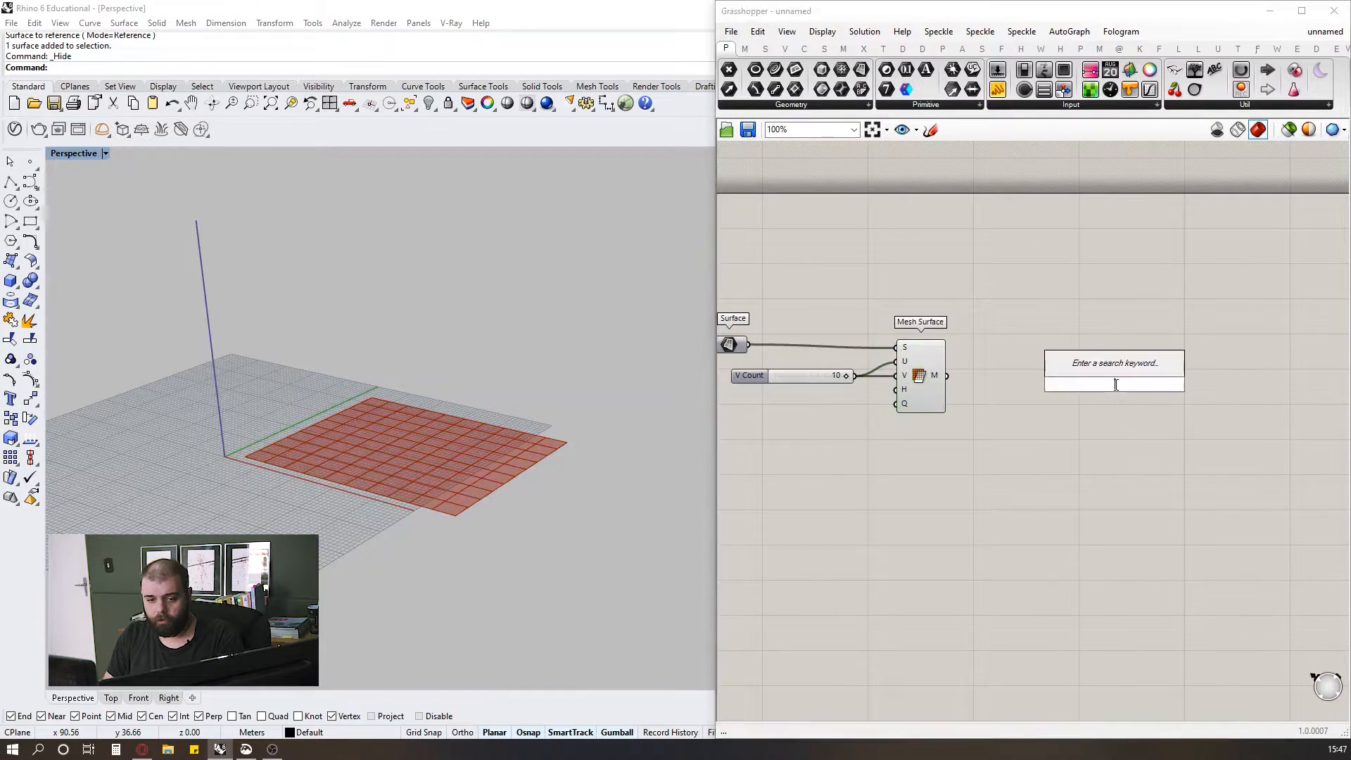
text(mesh)
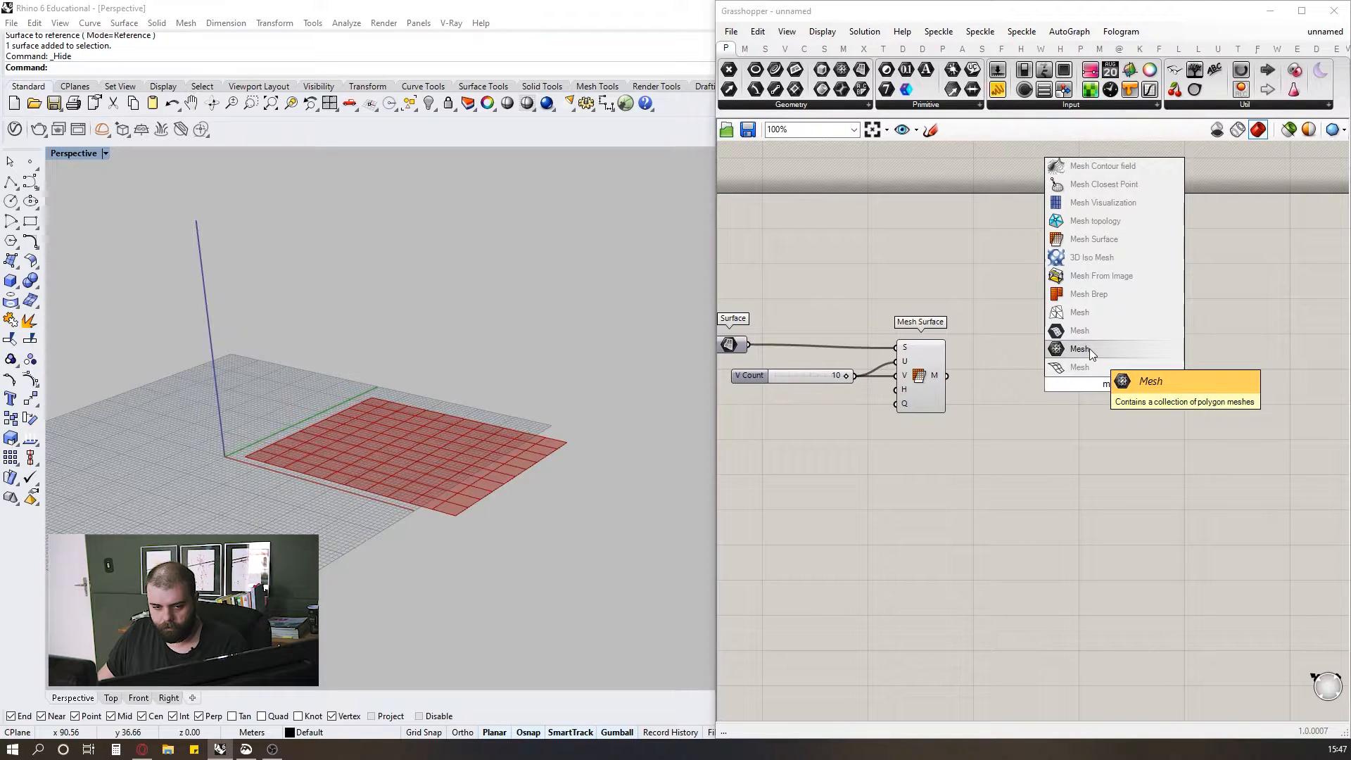
click(1080, 348)
drag(1036, 392, 1014, 374)
- Turn off the preview of the Mesh Surface component
drag(942, 478, 791, 282)
middle_click(890, 330)
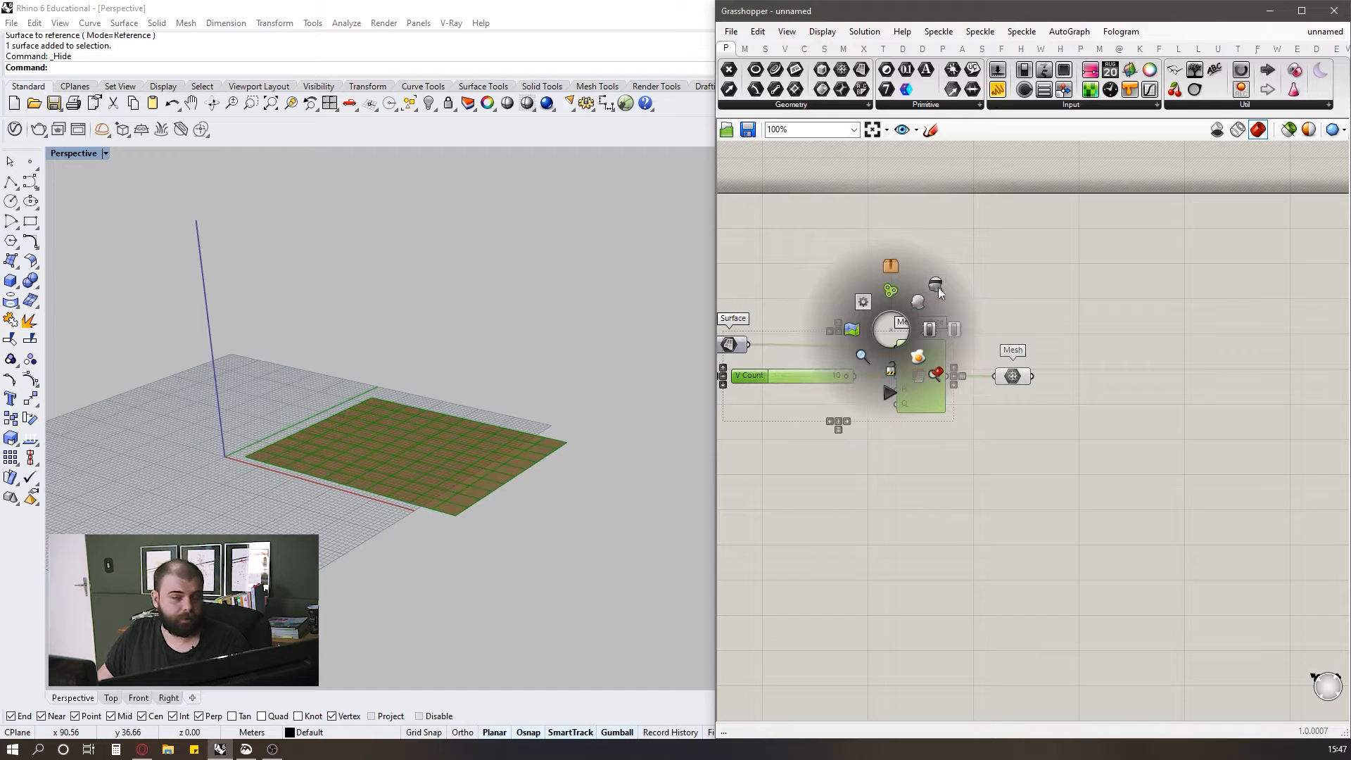
click(939, 287)
- Move the Mesh parameter farther from Mesh Surface and select it to highlight its mesh in the viewport
scroll(1062, 335, up, 3)
drag(981, 412, 1040, 396)
click(998, 343)
click(1073, 384)
click(1005, 316)
click(1035, 398)
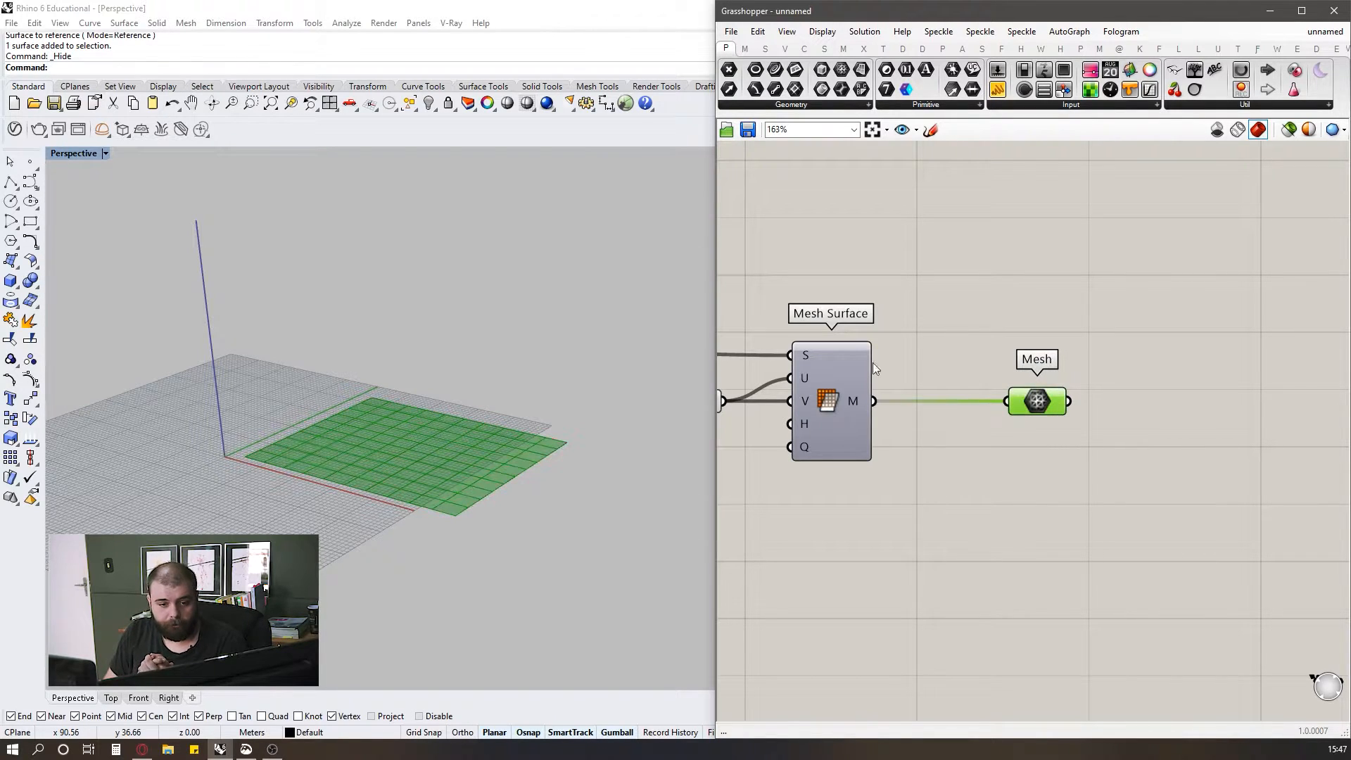
- Add Kangaroo's Load goal component to the canvas beyond the Mesh parameter
scroll(853, 368, down, 3)
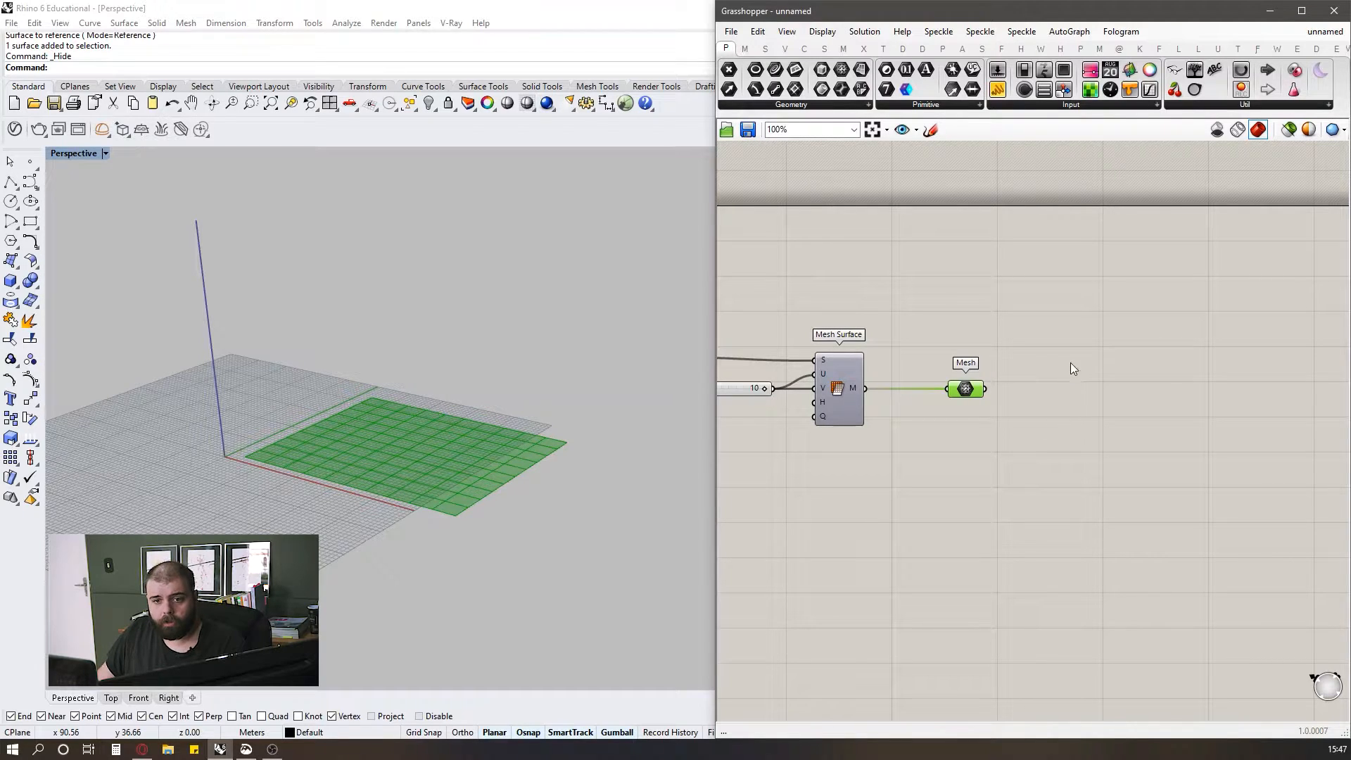
click(1139, 49)
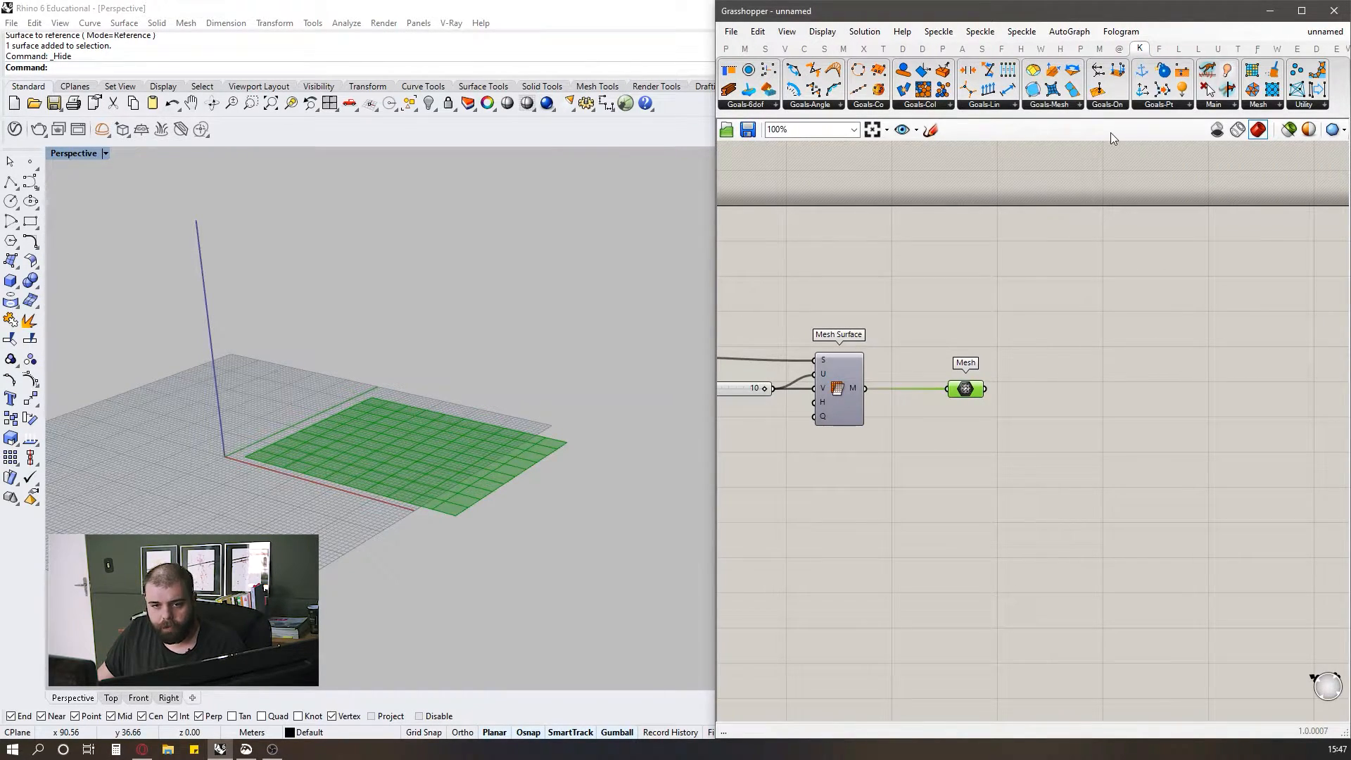
click(1148, 106)
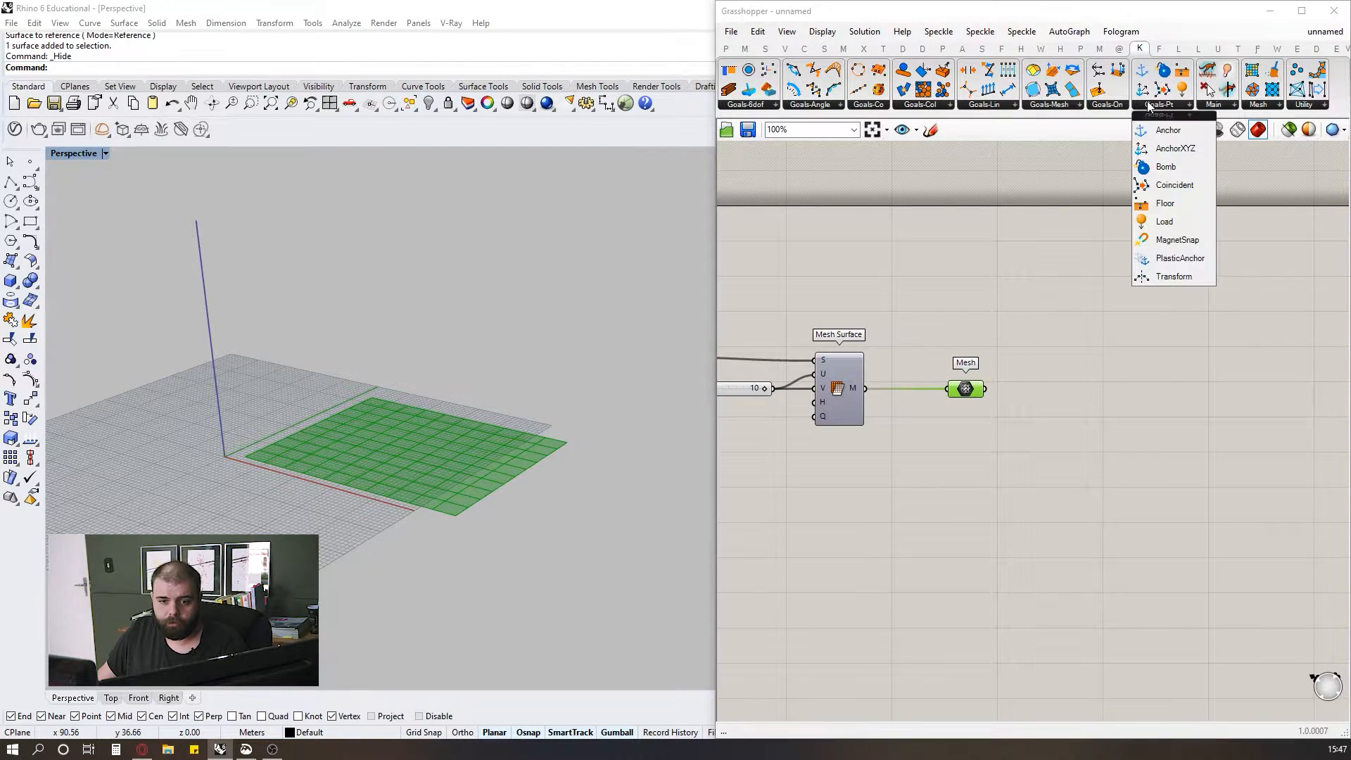
click(1174, 221)
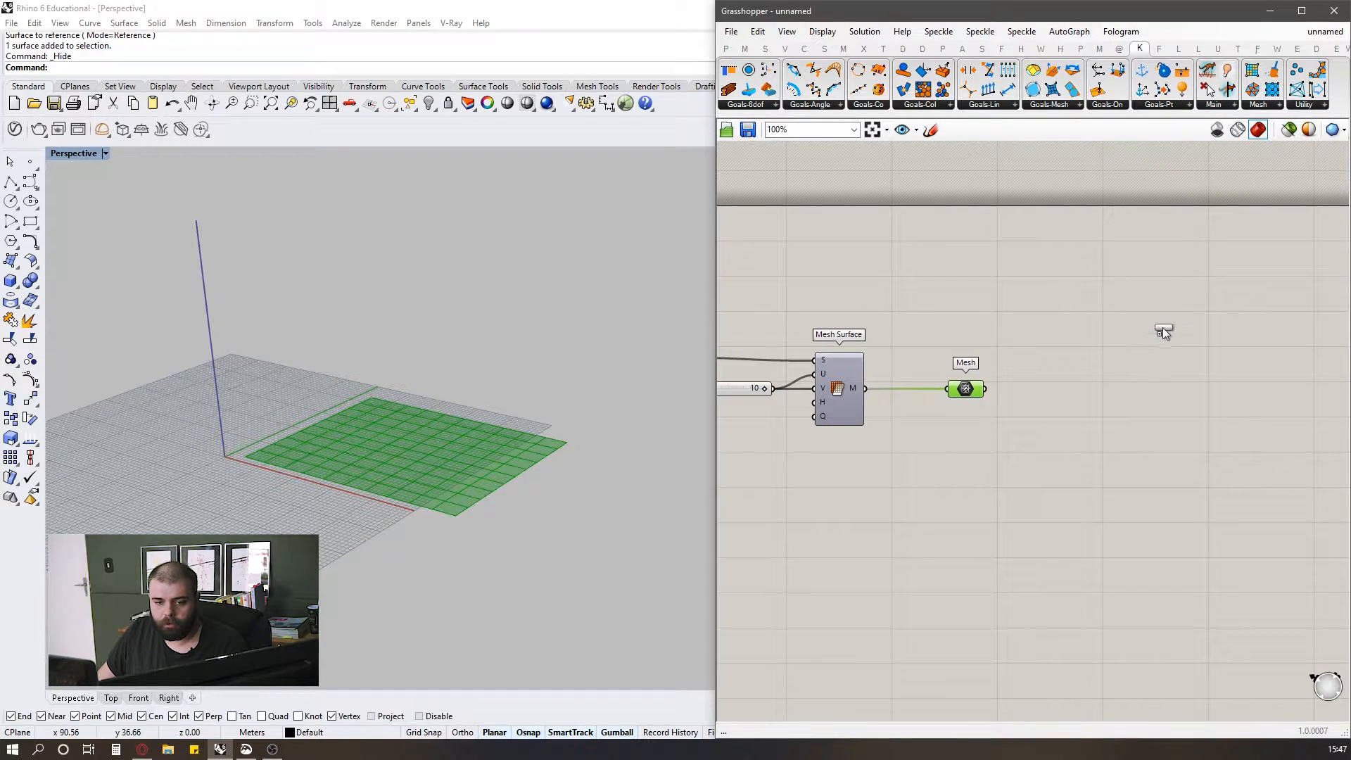
click(1163, 327)
scroll(965, 356, down, 4)
scroll(1043, 347, up, 5)
click(1083, 342)
drag(1083, 340, 1098, 351)
click(979, 307)
- Nudge the Load component slightly lower and farther from the Mesh parameter
scroll(978, 307, down, 2)
scroll(1066, 339, up, 2)
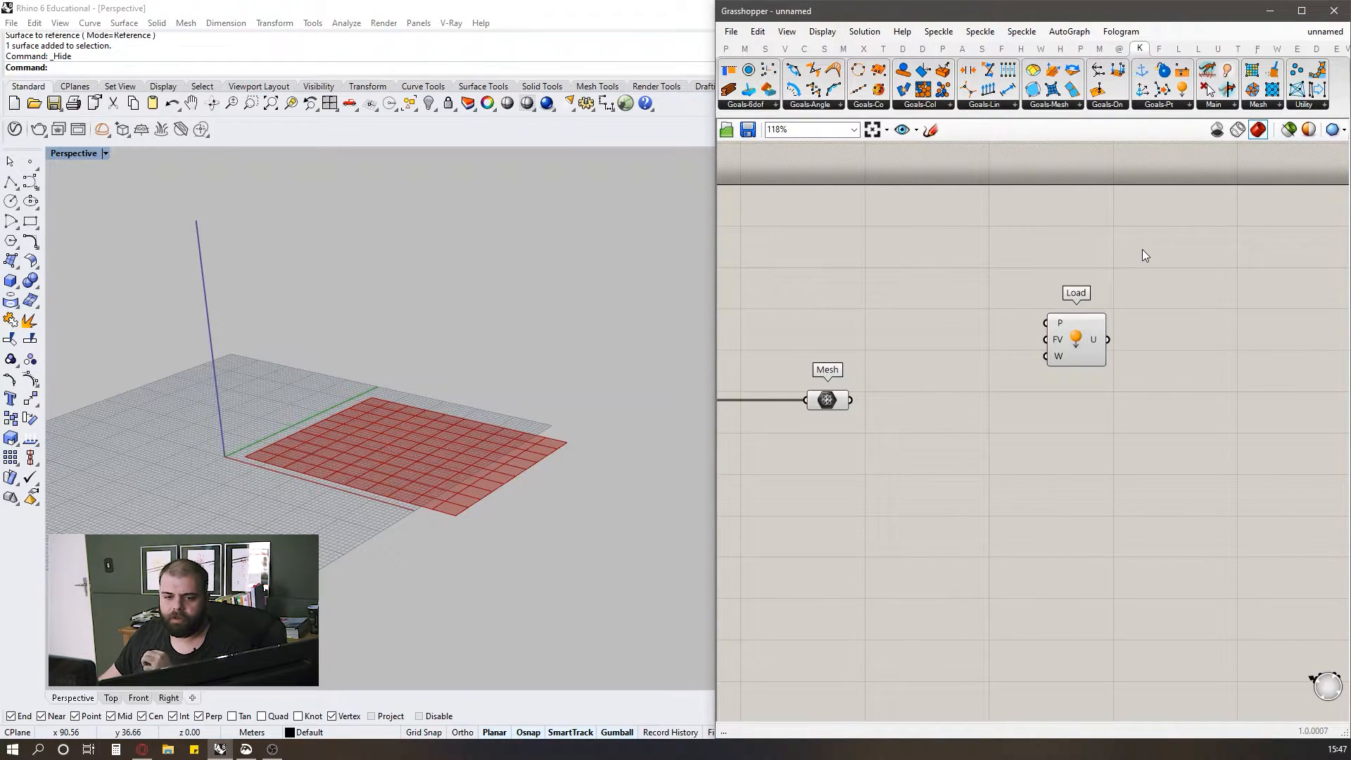
scroll(1029, 330, down, 2)
scroll(1059, 340, up, 4)
drag(1080, 339, 1101, 358)
scroll(1158, 240, down, 3)
click(1078, 244)
scroll(1069, 236, up, 2)
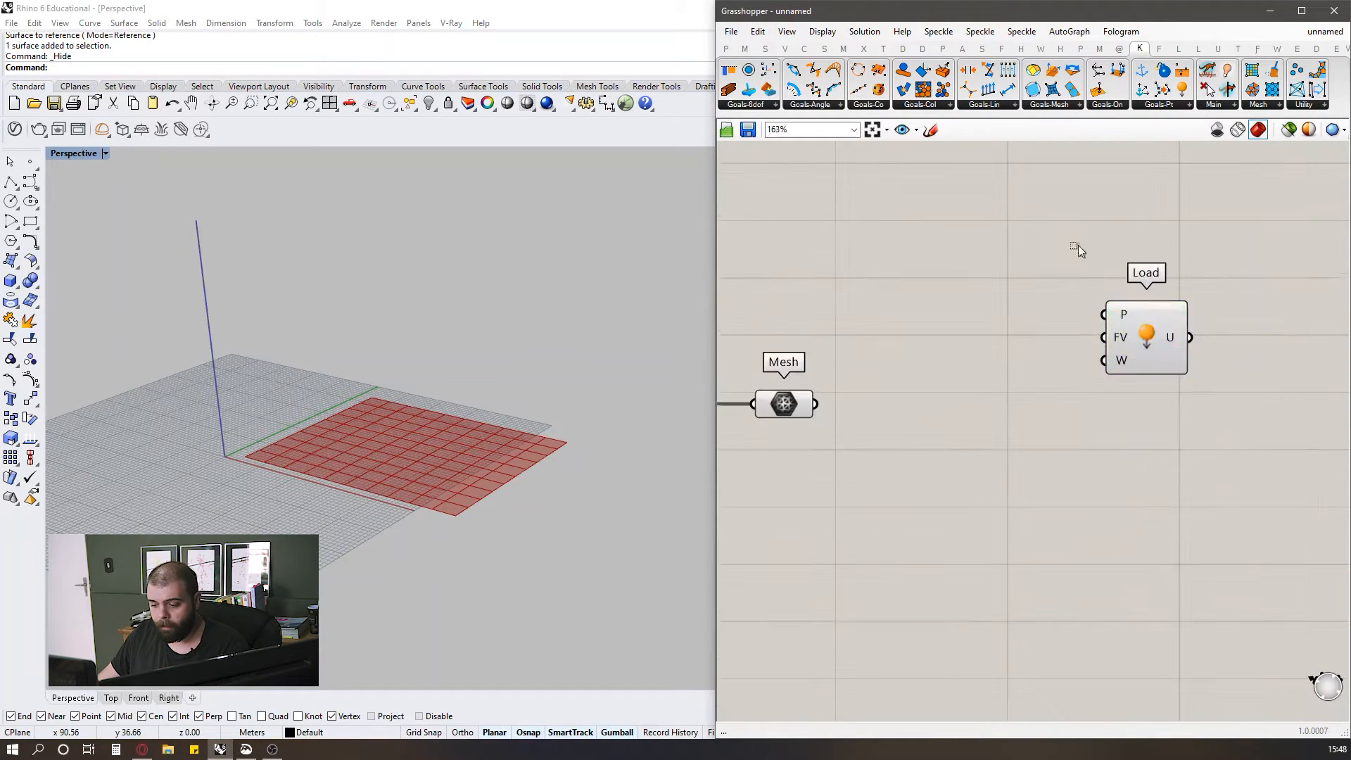
- Inspect the Load component's inputs, including the default value of its Force vector
scroll(1020, 450, up, 4)
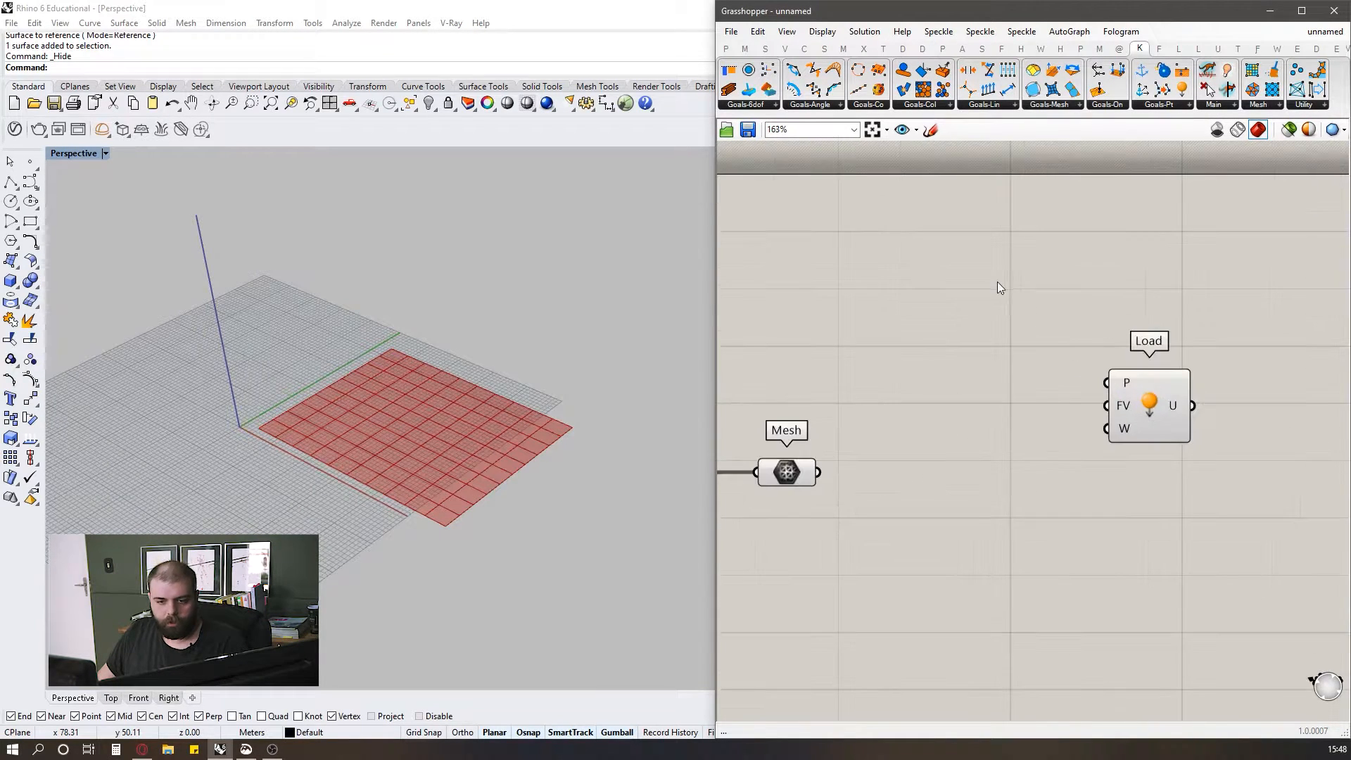
drag(993, 280, 1263, 537)
scroll(964, 373, down, 3)
scroll(1133, 381, up, 3)
click(1013, 377)
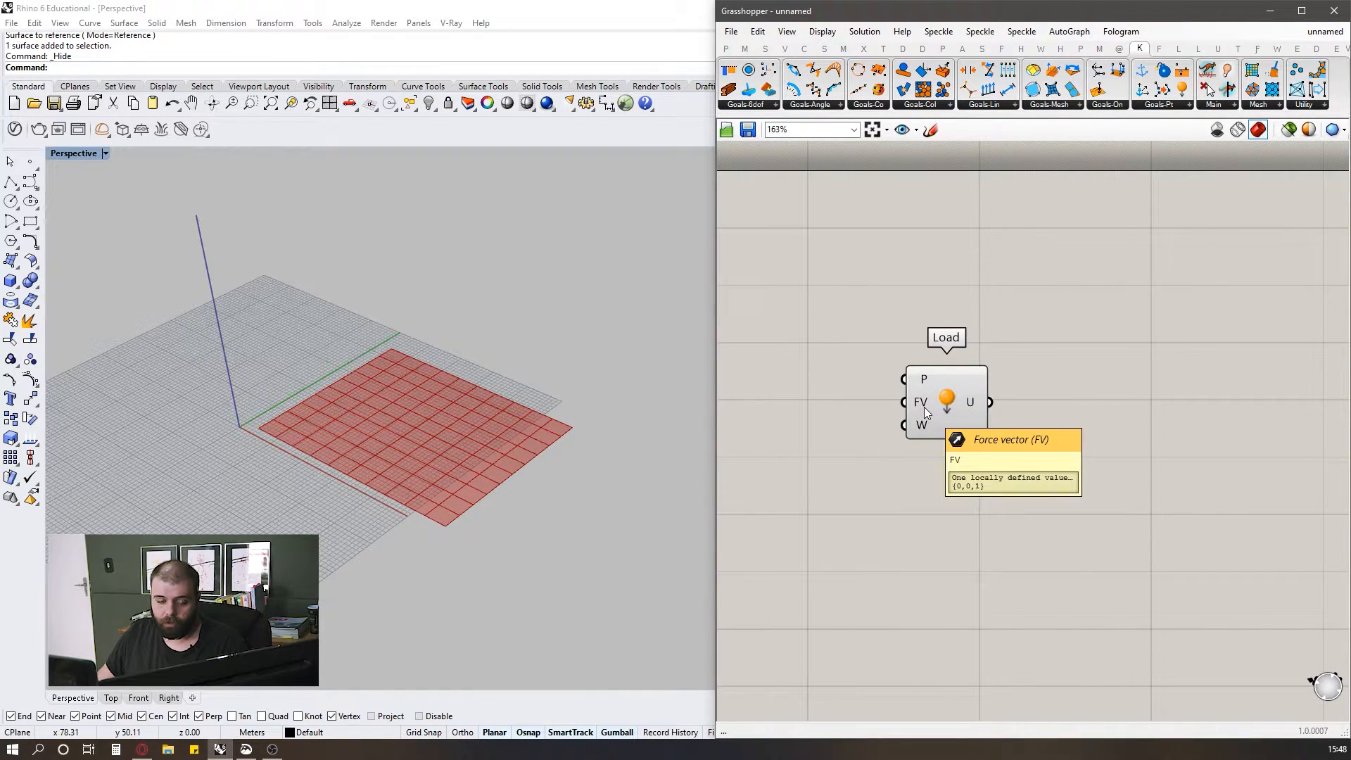
scroll(1144, 414, down, 3)
scroll(950, 405, up, 2)
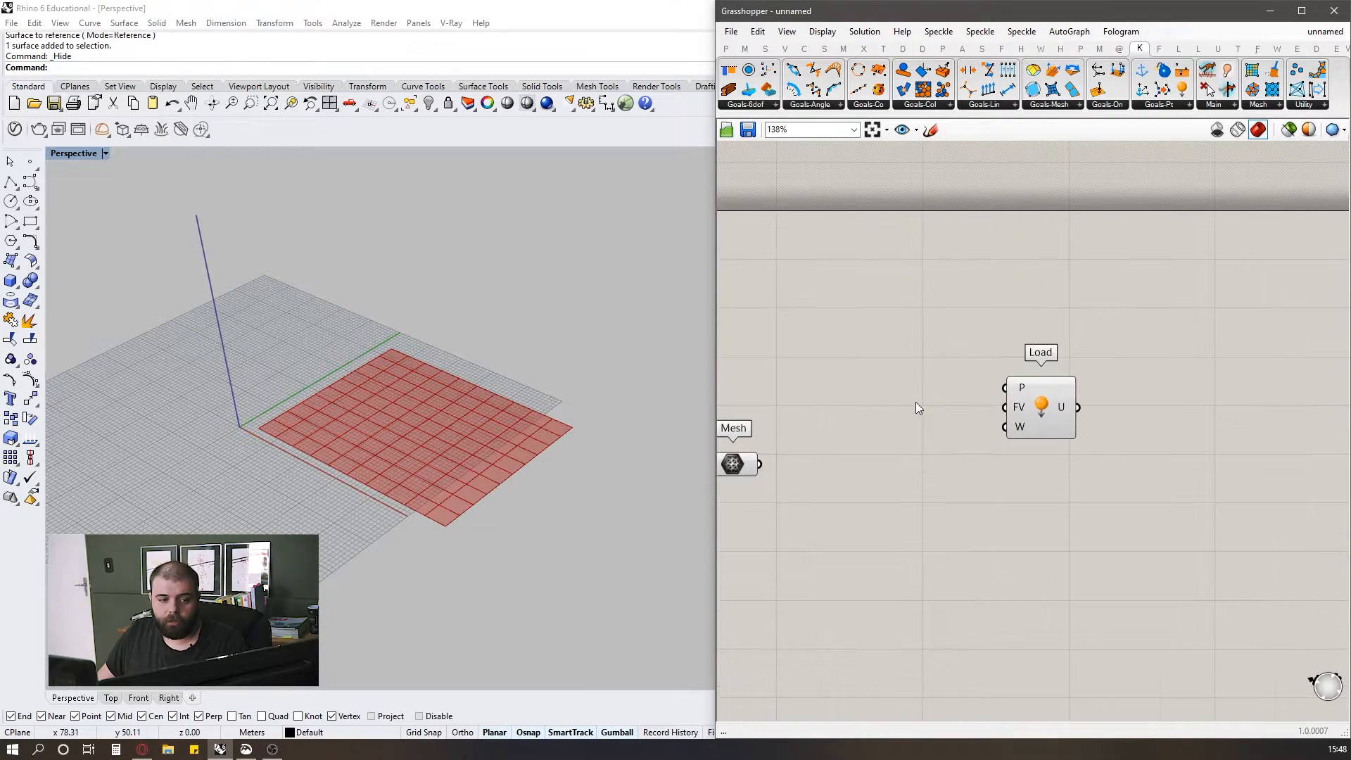
- Examine the meshed surface's grid of faces and vertices up close in Rhino's Perspective viewport
scroll(1062, 404, down, 1)
mouse_move(579, 531)
right_down()
mouse_move(578, 487)
mouse_move(561, 513)
right_up()
scroll(411, 480, up, 2)
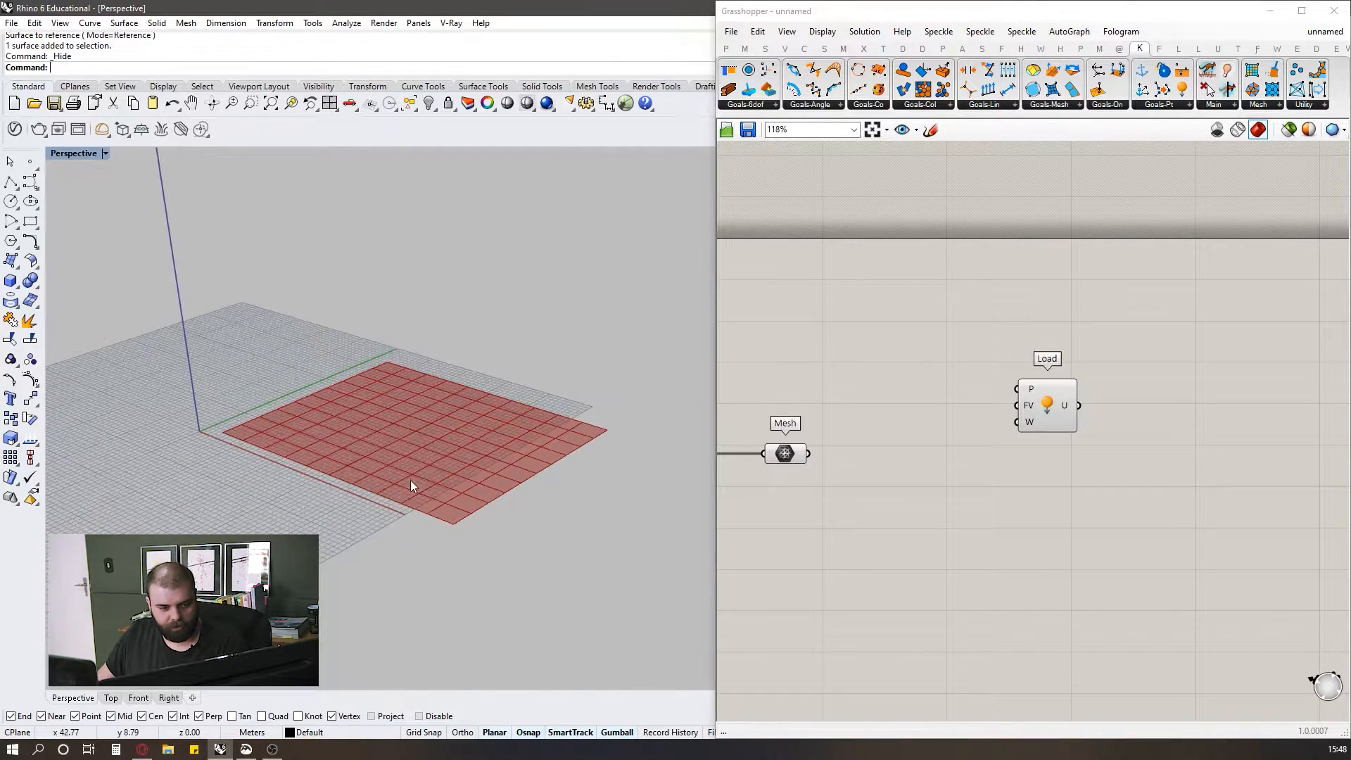
right_drag(434, 452, 437, 468)
scroll(443, 496, up, 4)
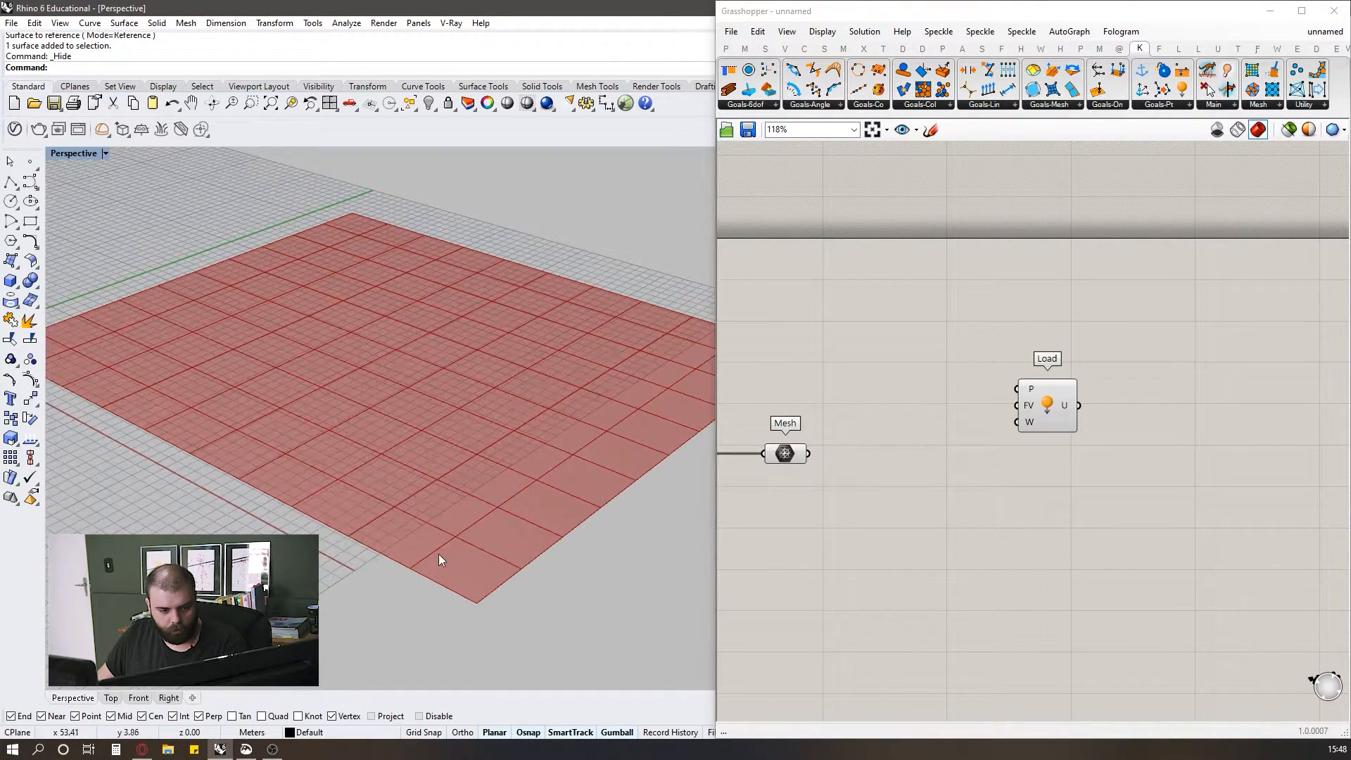
scroll(567, 450, down, 3)
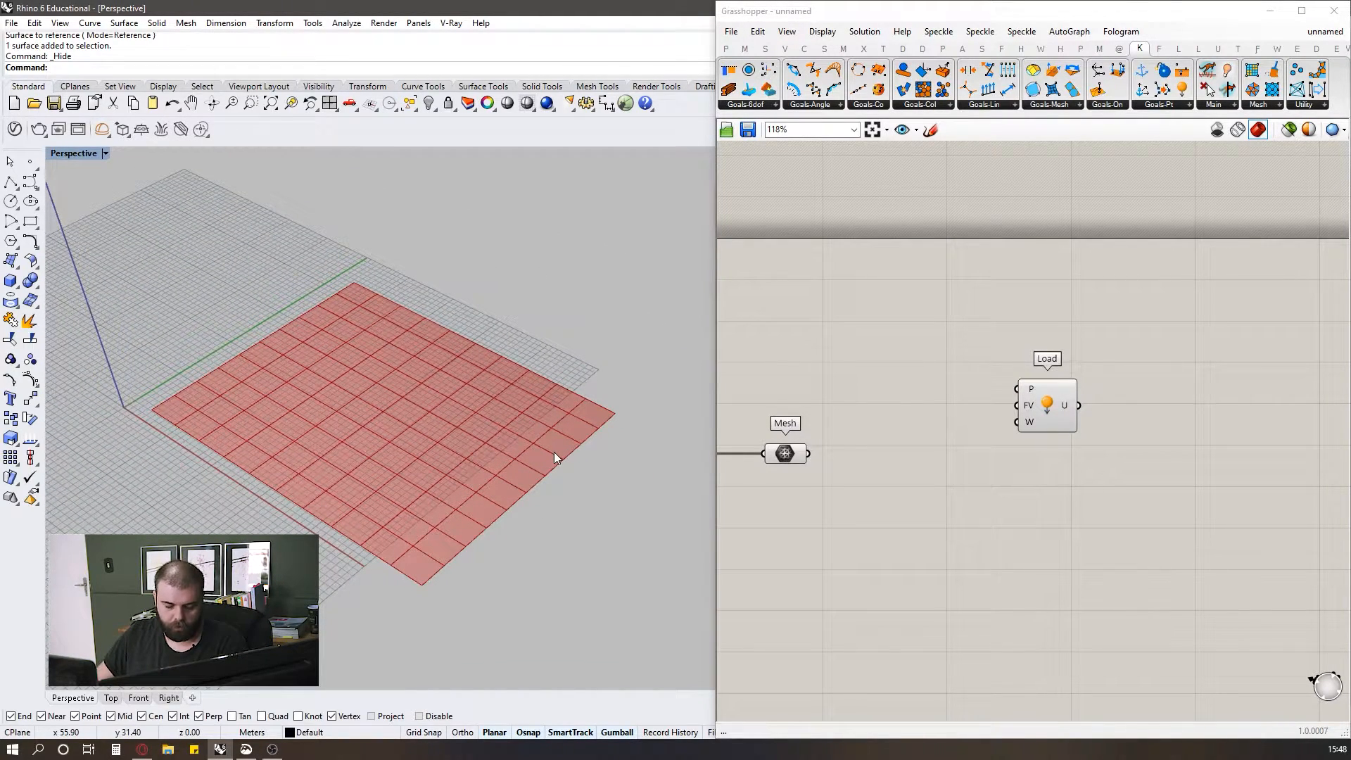
scroll(422, 541, up, 2)
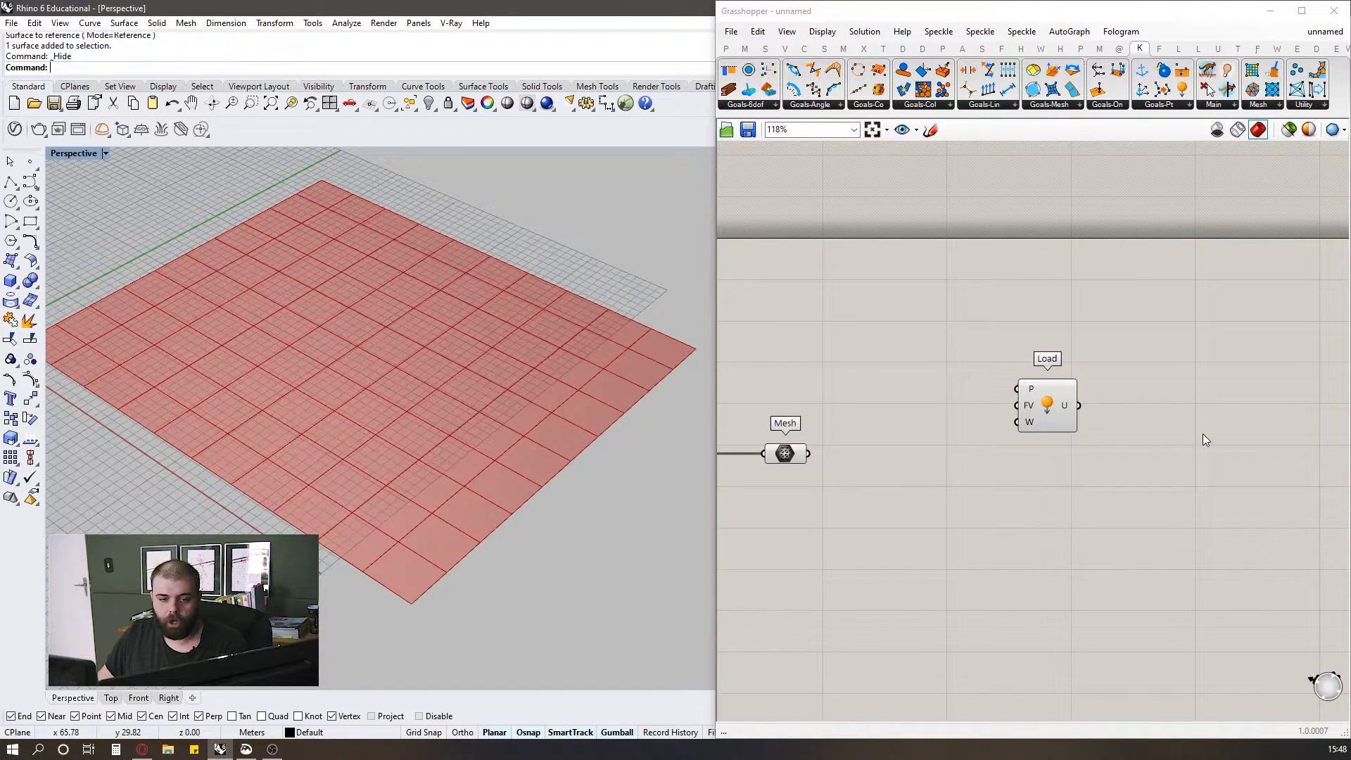
- Add a Deconstruct Mesh component between the Mesh parameter and the Load component
scroll(1204, 433, down, 3)
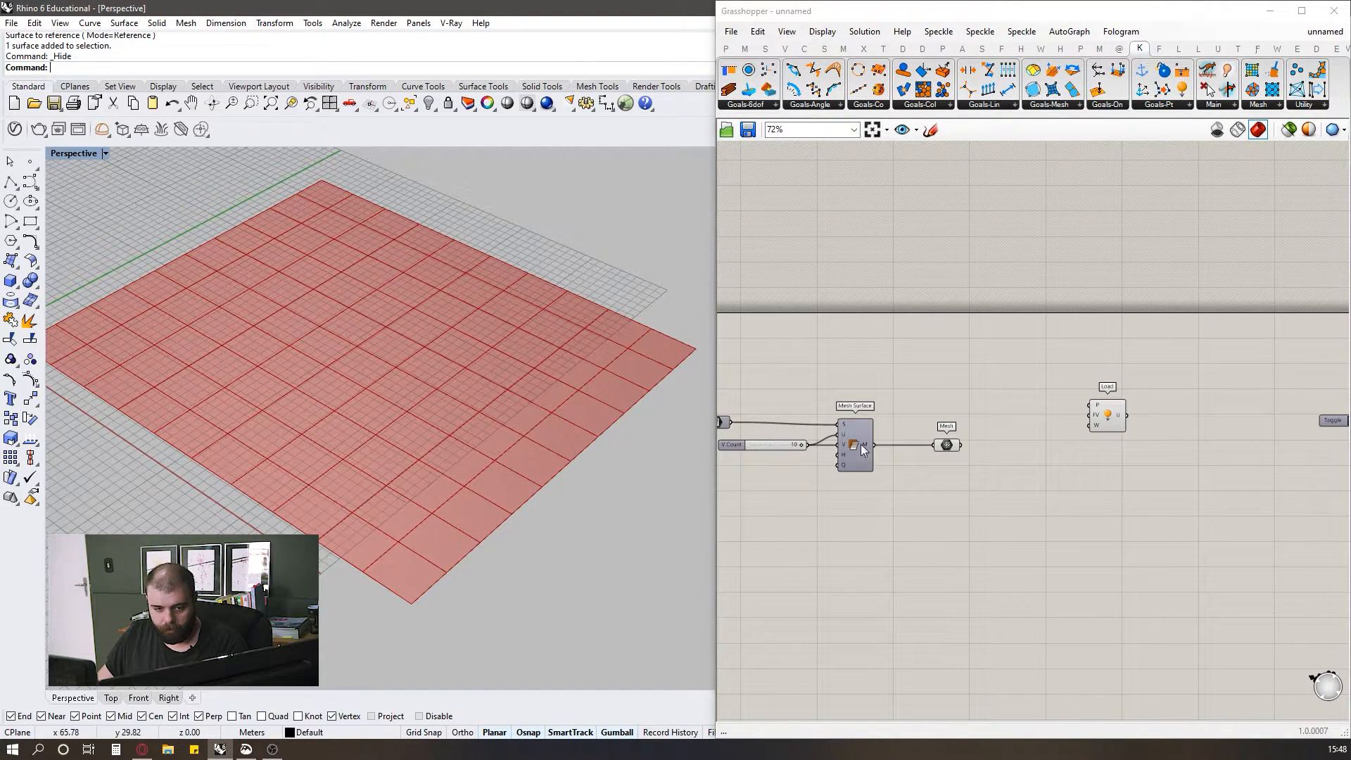
scroll(1070, 473, down, 2)
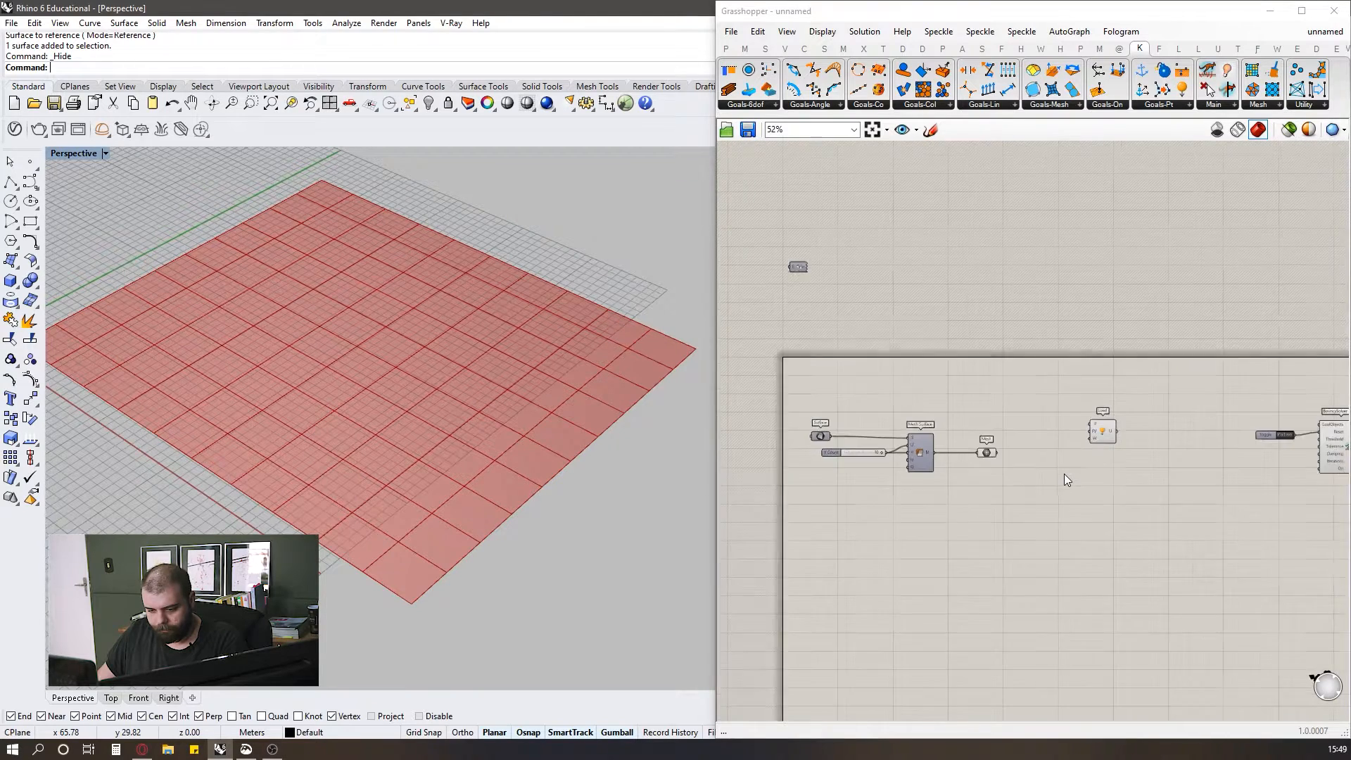
scroll(1064, 474, up, 2)
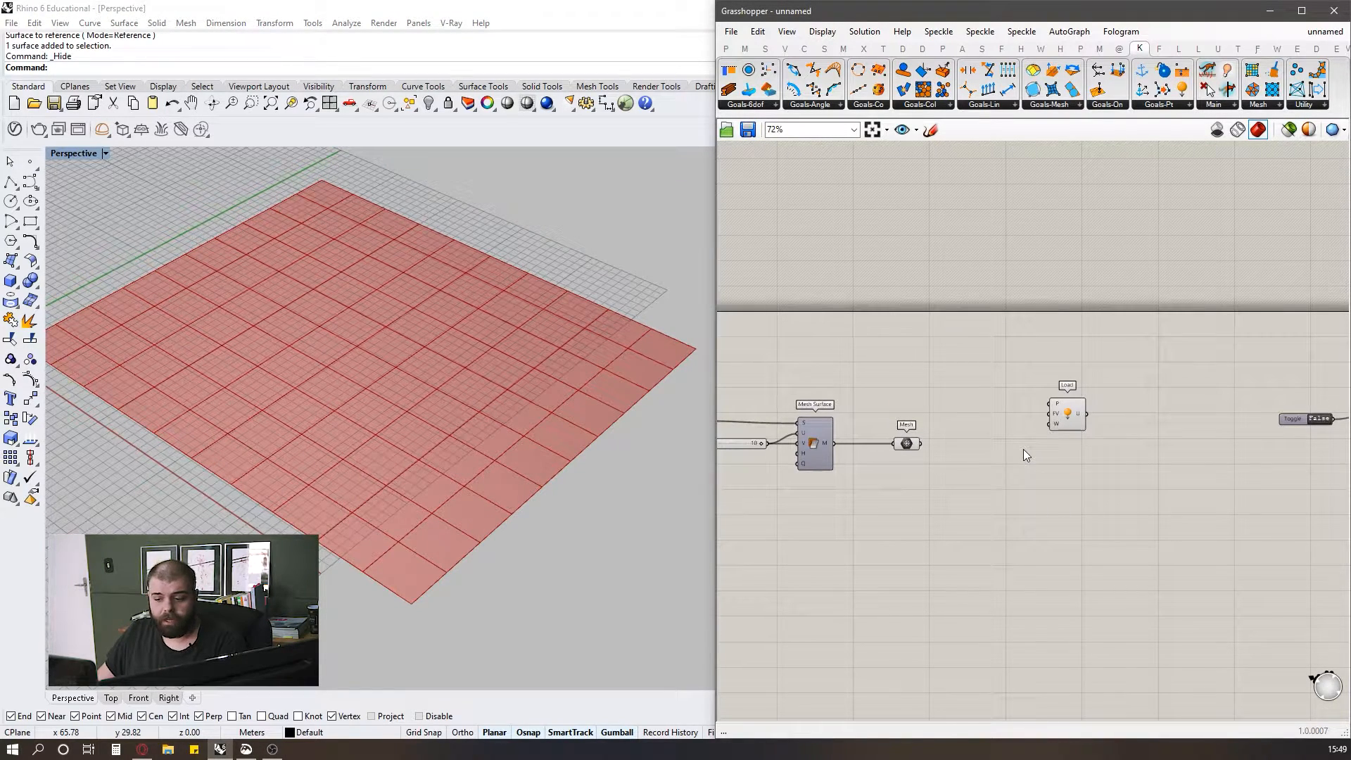
scroll(991, 428, up, 2)
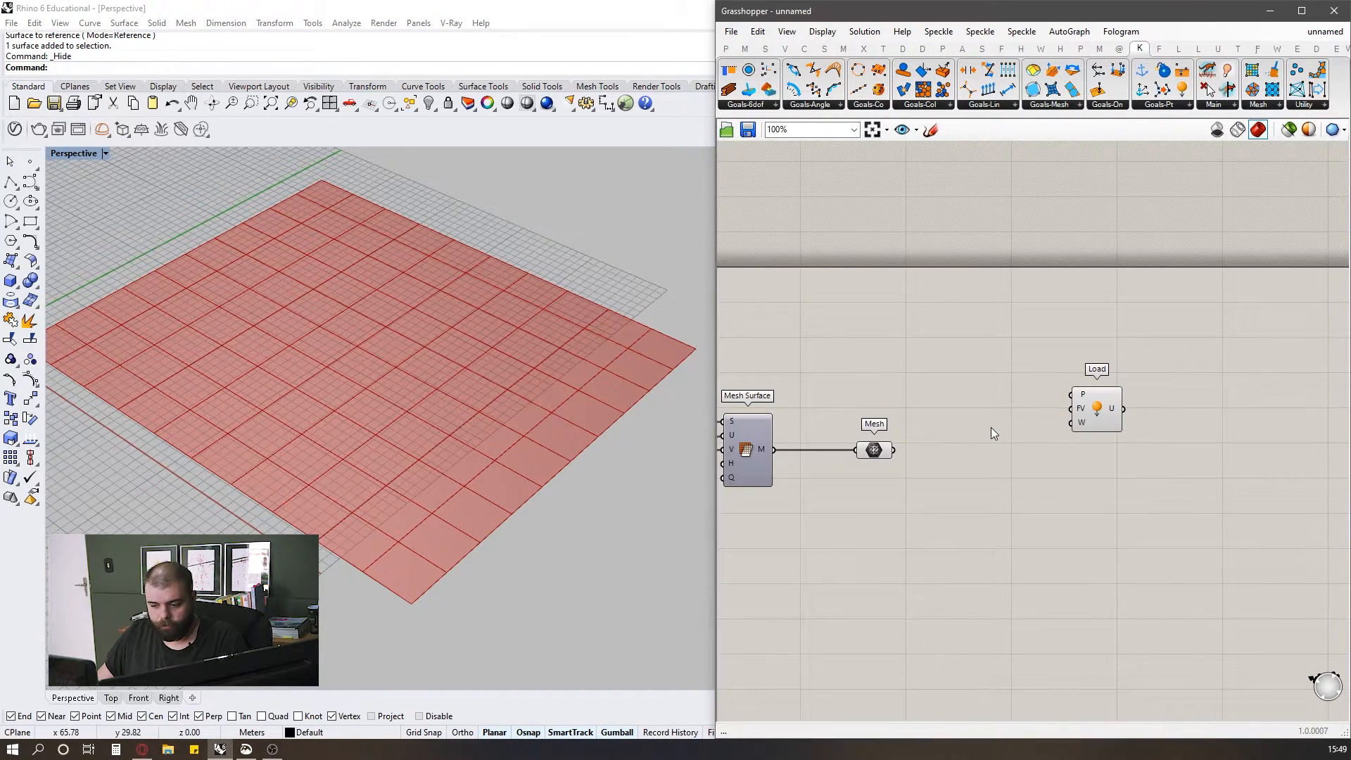
double_click(968, 420)
text(de)
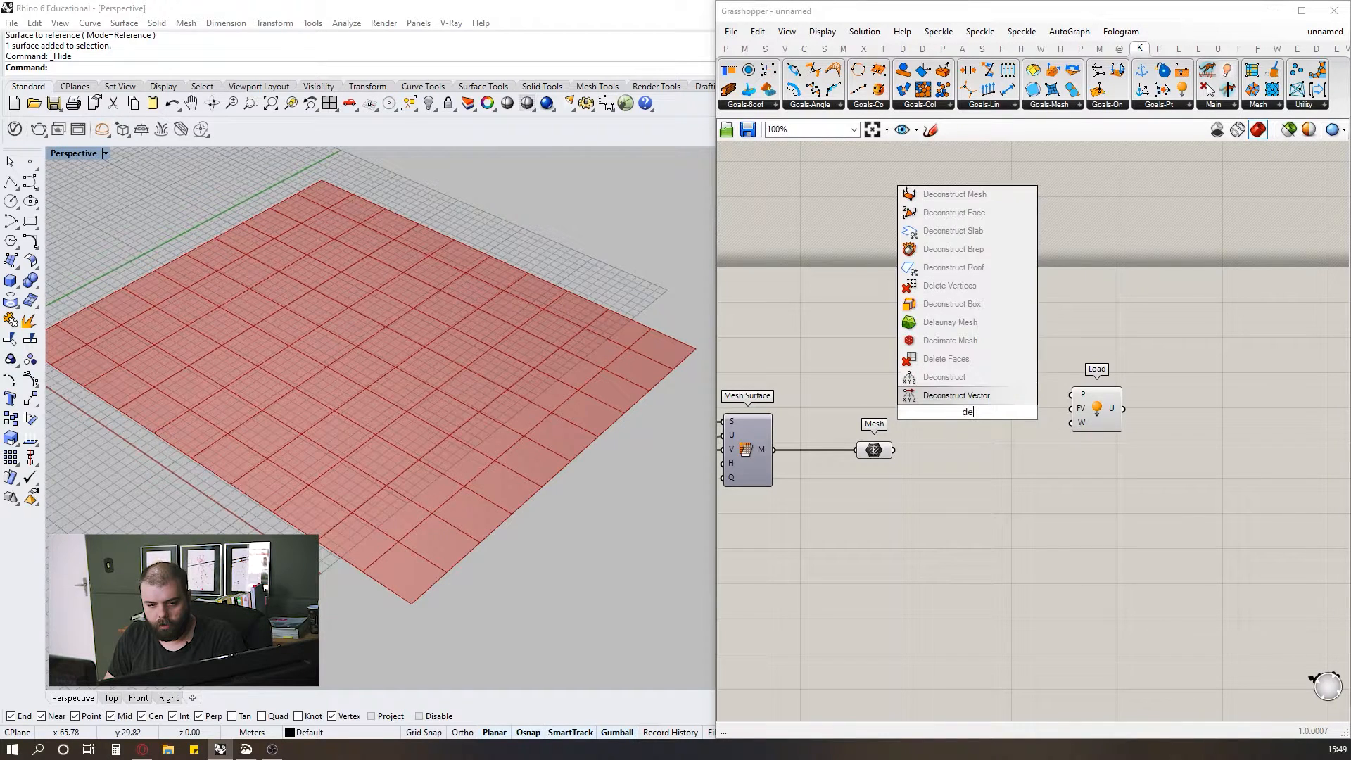
text(constr)
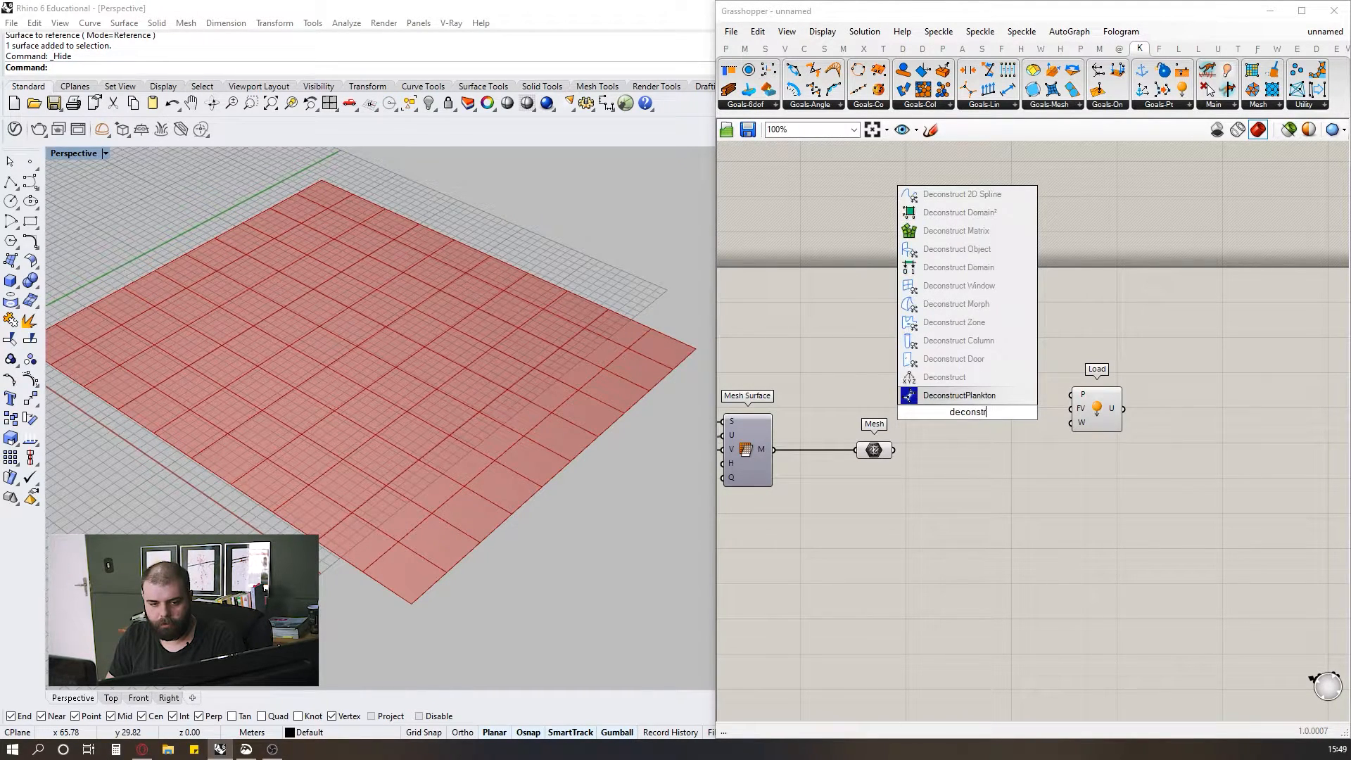
text(uct mesh)
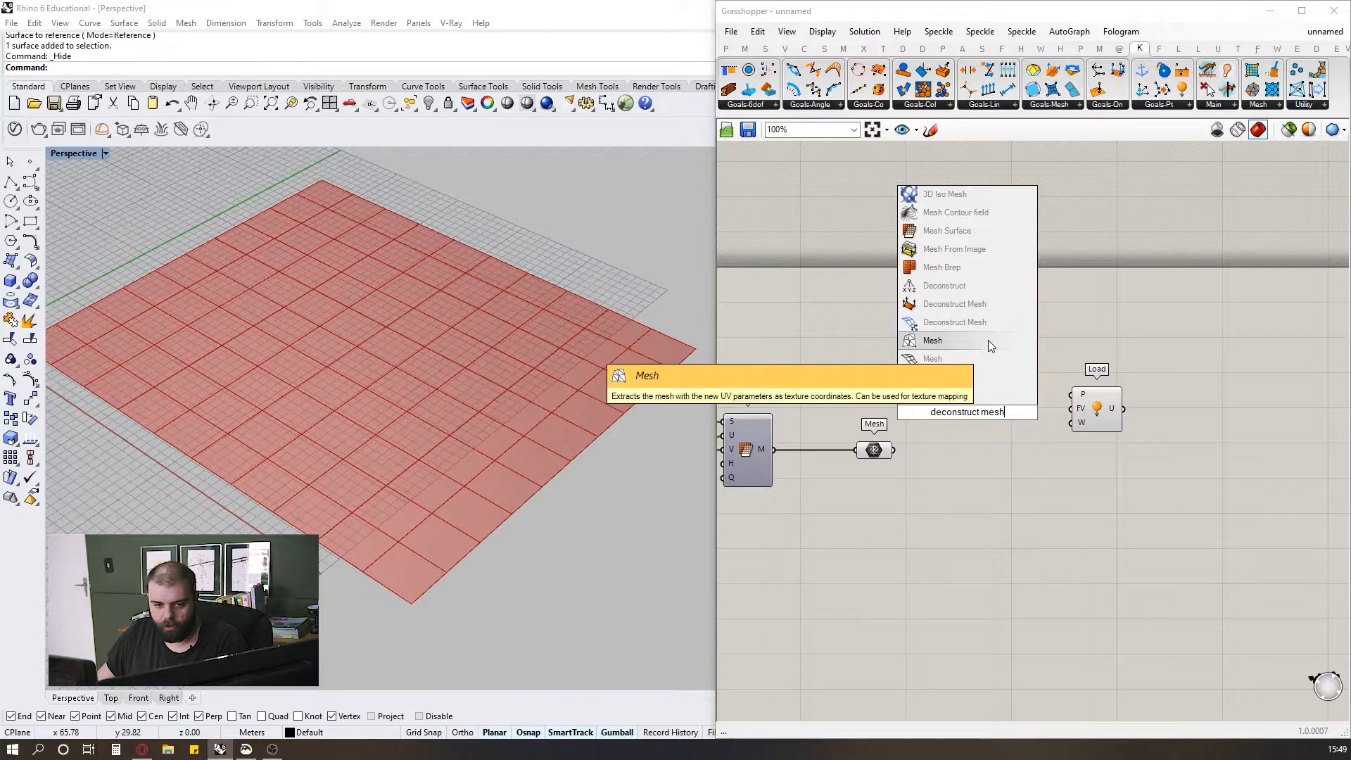
click(991, 307)
click(961, 417)
drag(961, 417, 977, 439)
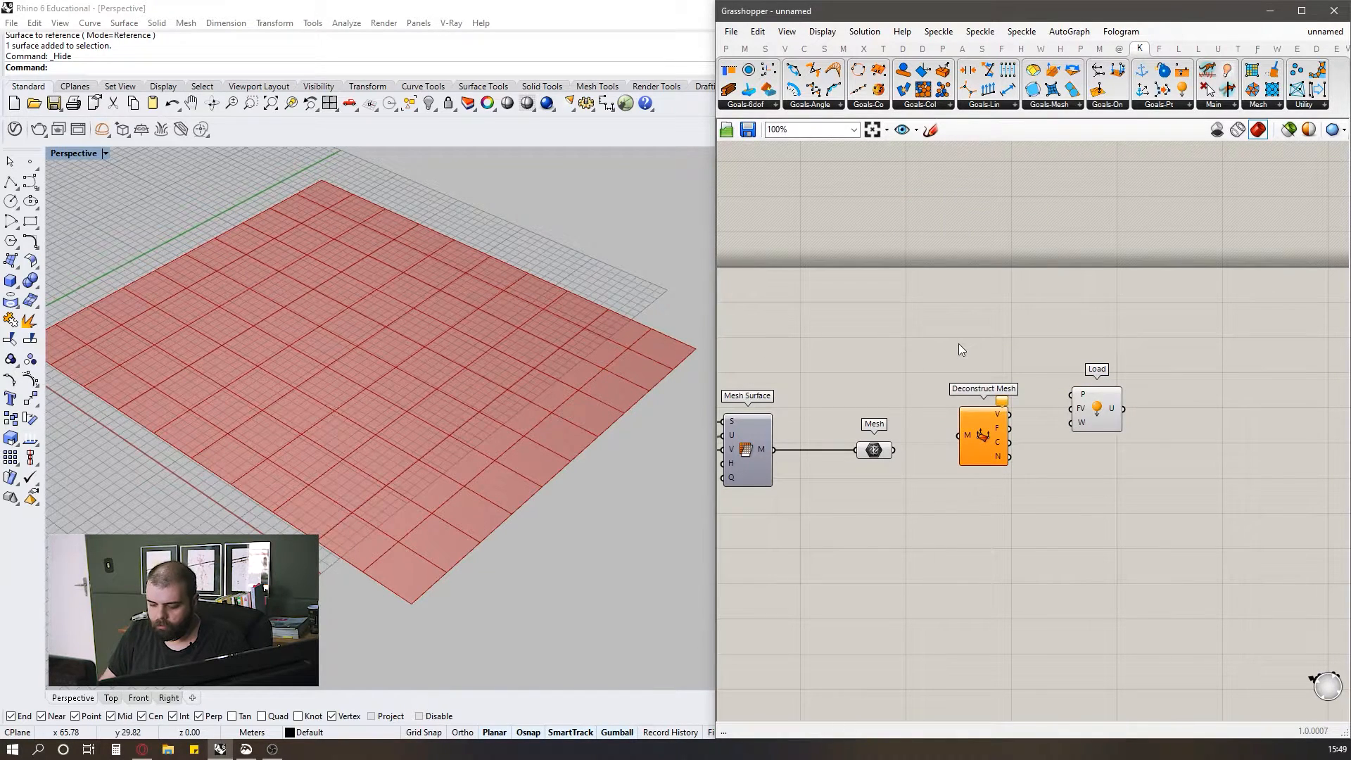
- Add a Deconstruct Brep component above Deconstruct Mesh and delete the stray Brep parameter
double_click(958, 344)
text(deconstruct brep)
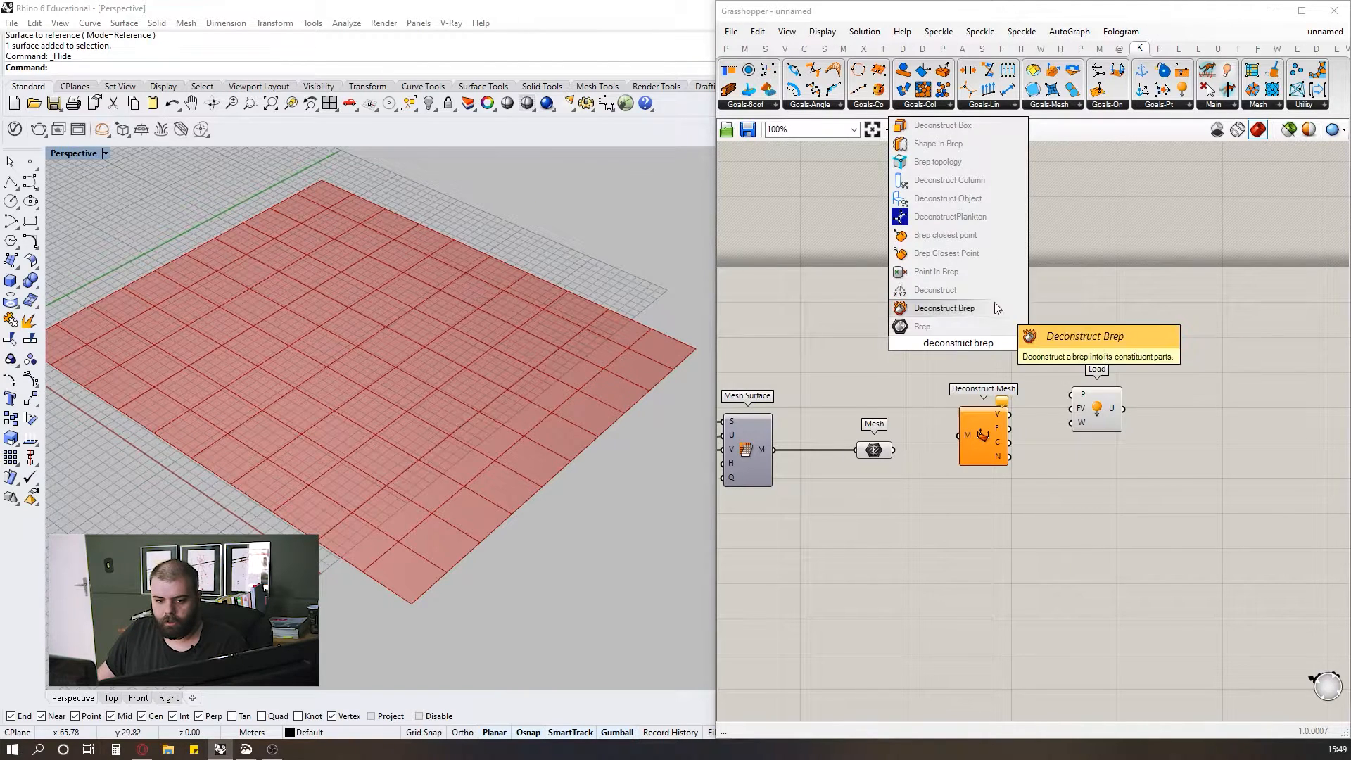
key(Return)
double_click(919, 343)
text(deconstruct brep)
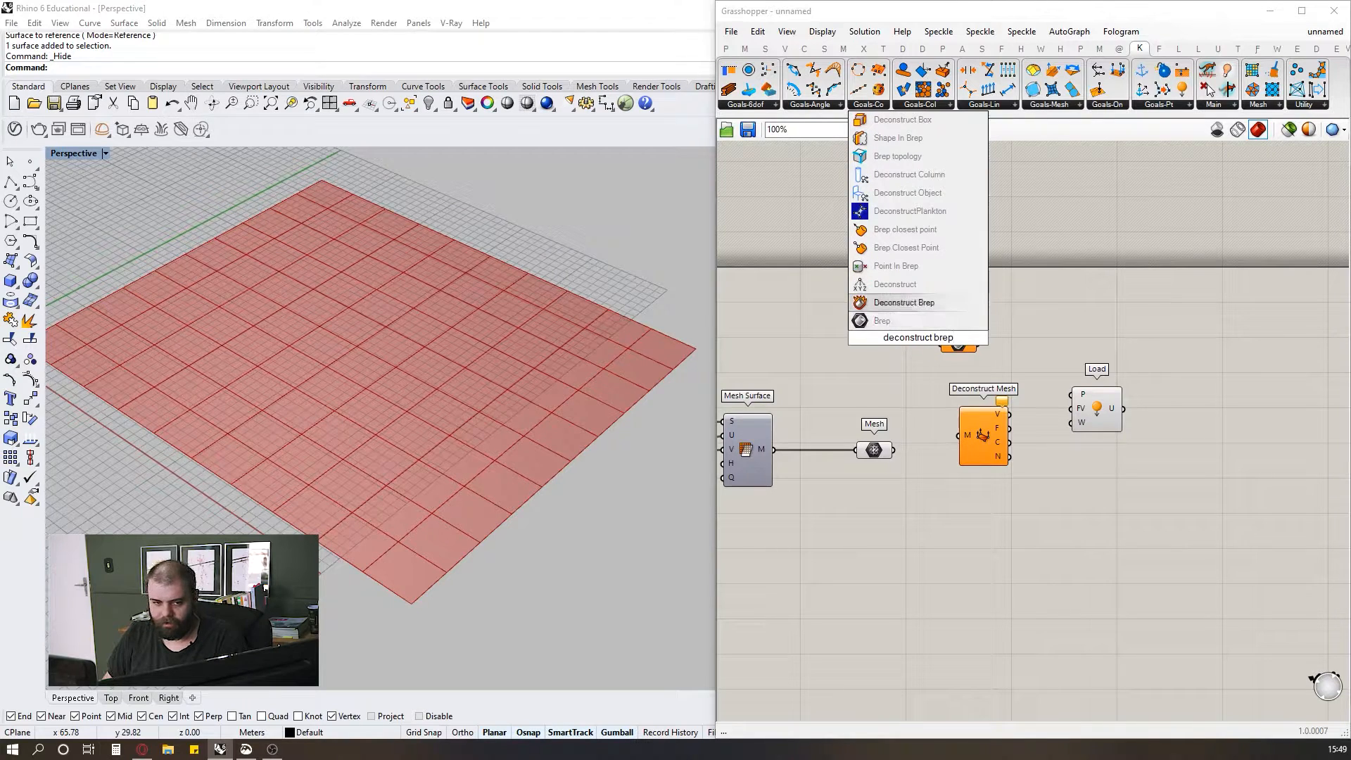
key(Return)
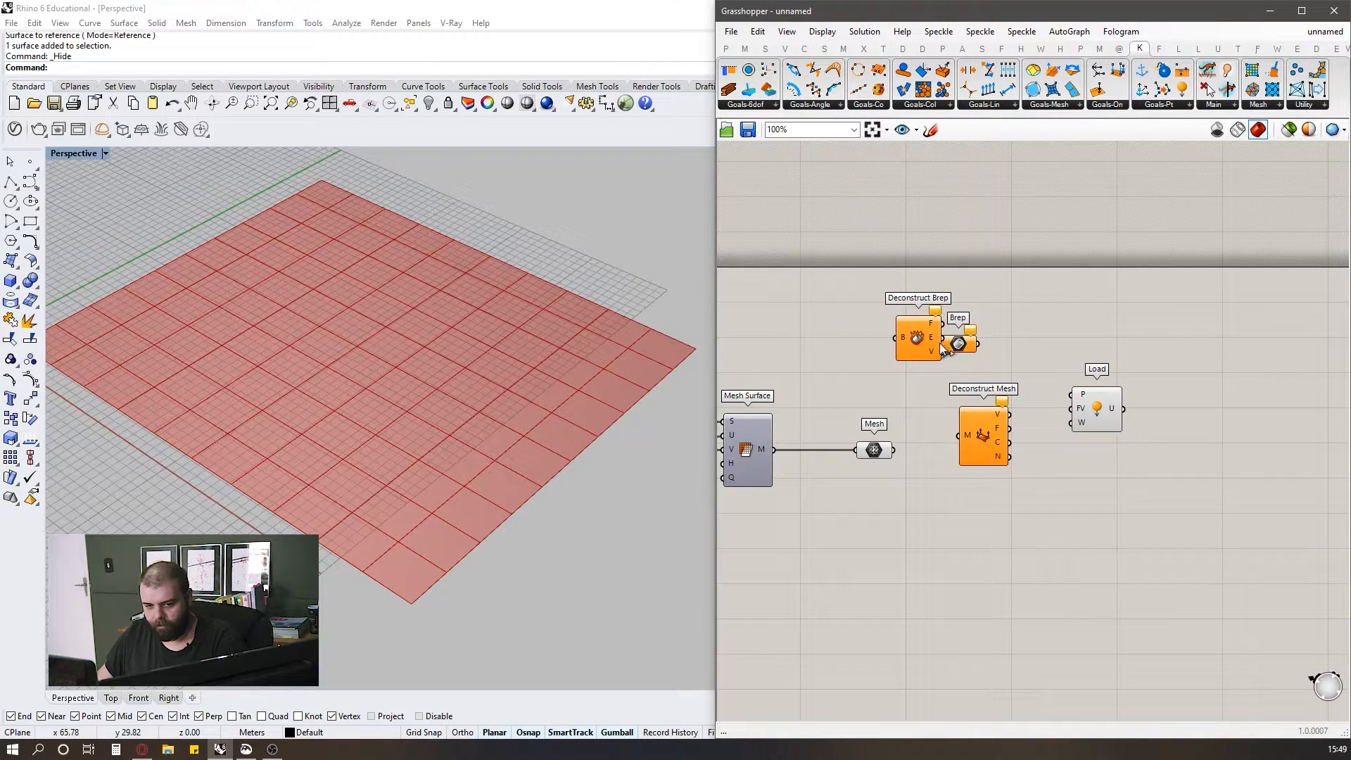
click(966, 343)
scroll(966, 334, up, 3)
key(Delete)
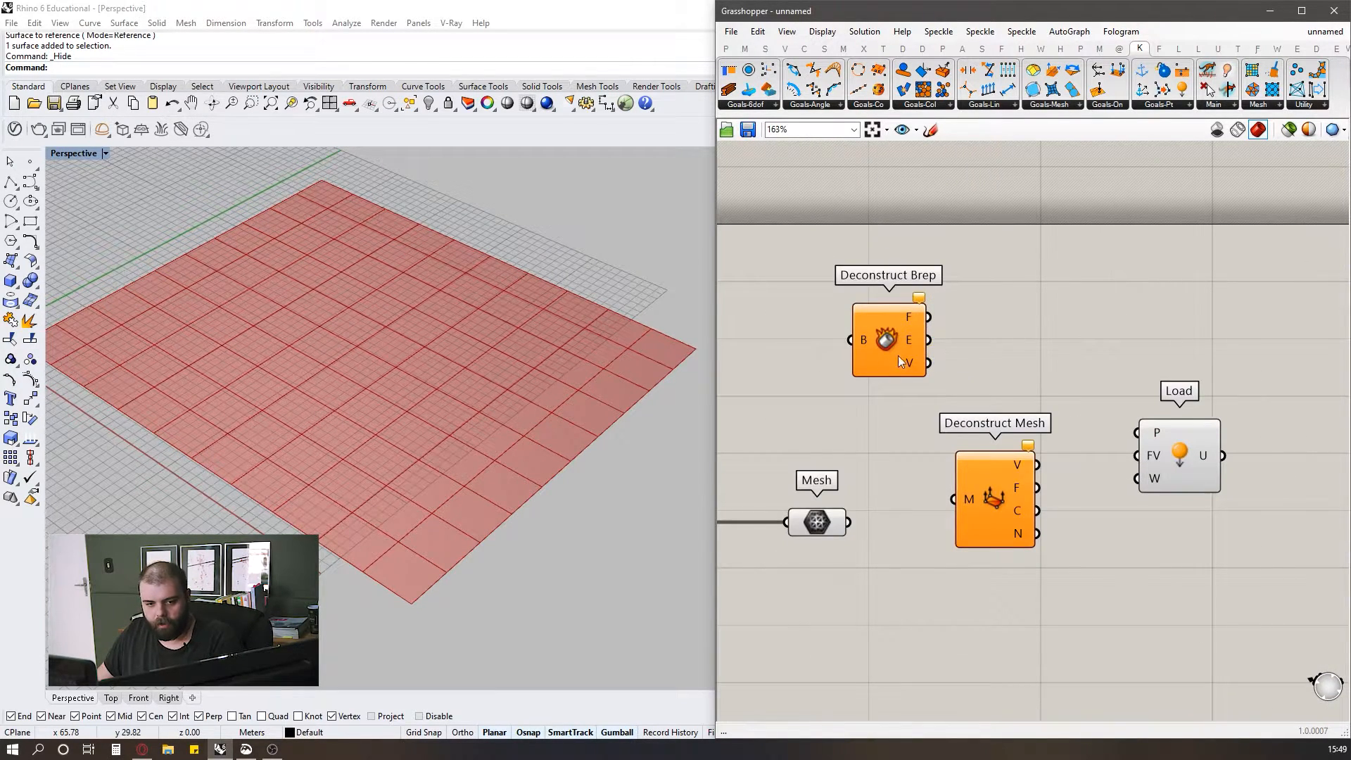
- Place Deconstruct Brep directly above Deconstruct Mesh, compare their vertices outputs, and delete Deconstruct Brep
drag(898, 356, 997, 388)
click(948, 362)
drag(862, 266, 1068, 422)
drag(1002, 383, 1009, 366)
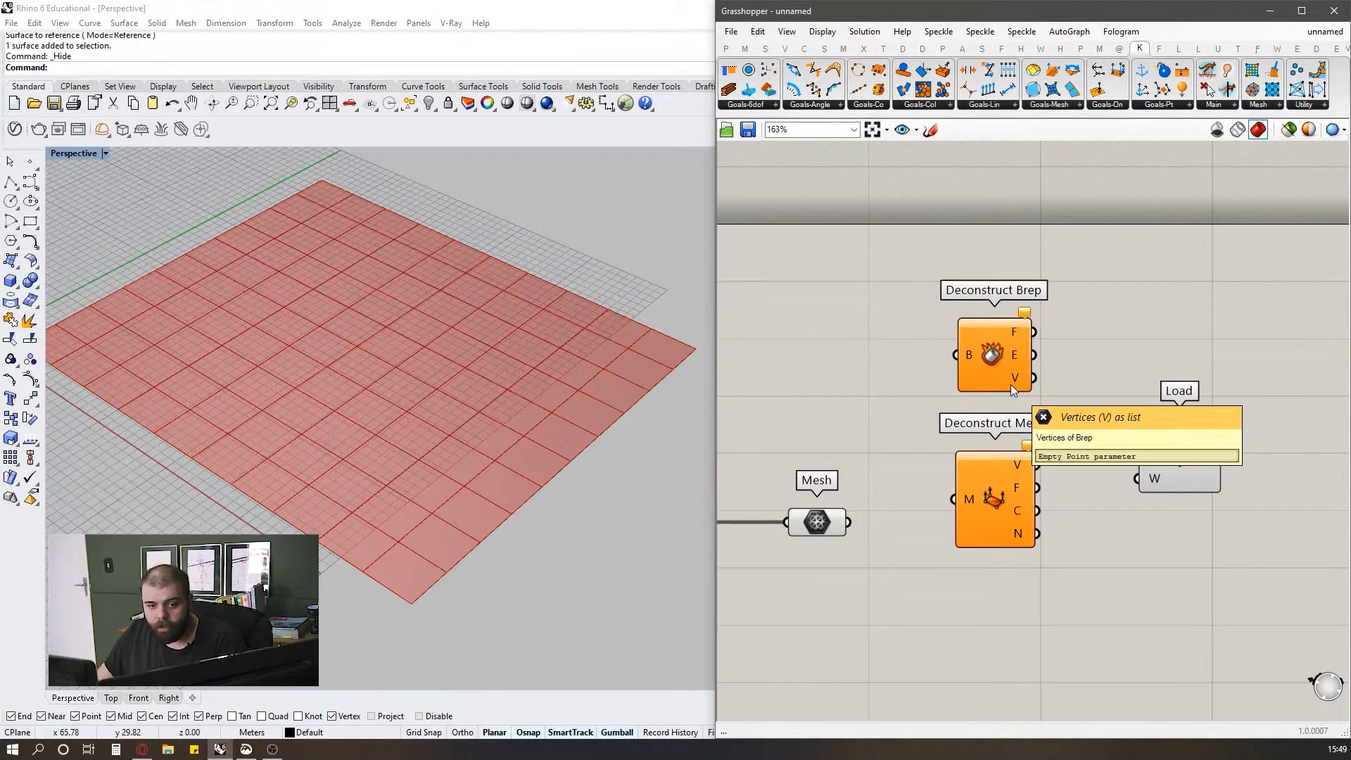
click(1000, 465)
drag(1122, 366, 928, 251)
key(Delete)
- Connect the Mesh parameter's output to the mesh input of Deconstruct Mesh
scroll(866, 402, down, 2)
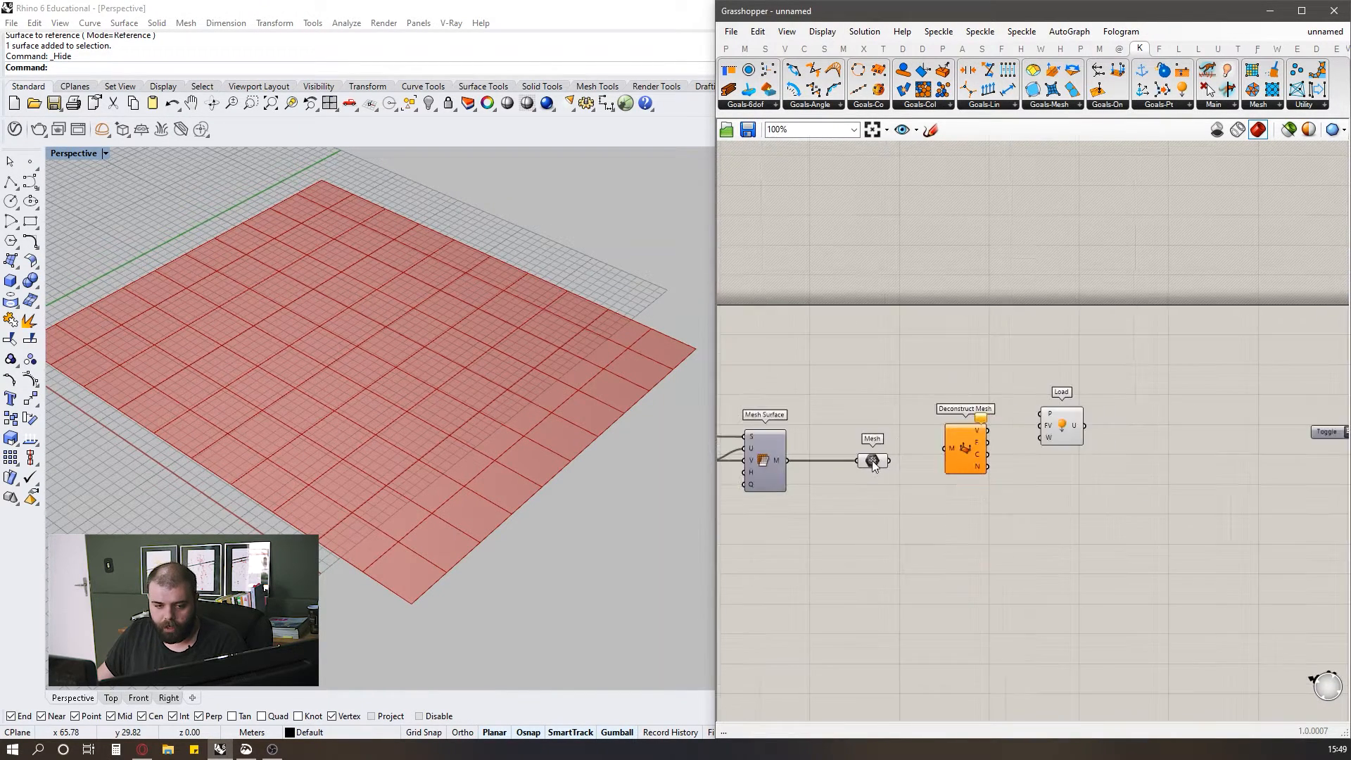
click(867, 461)
drag(892, 461, 989, 441)
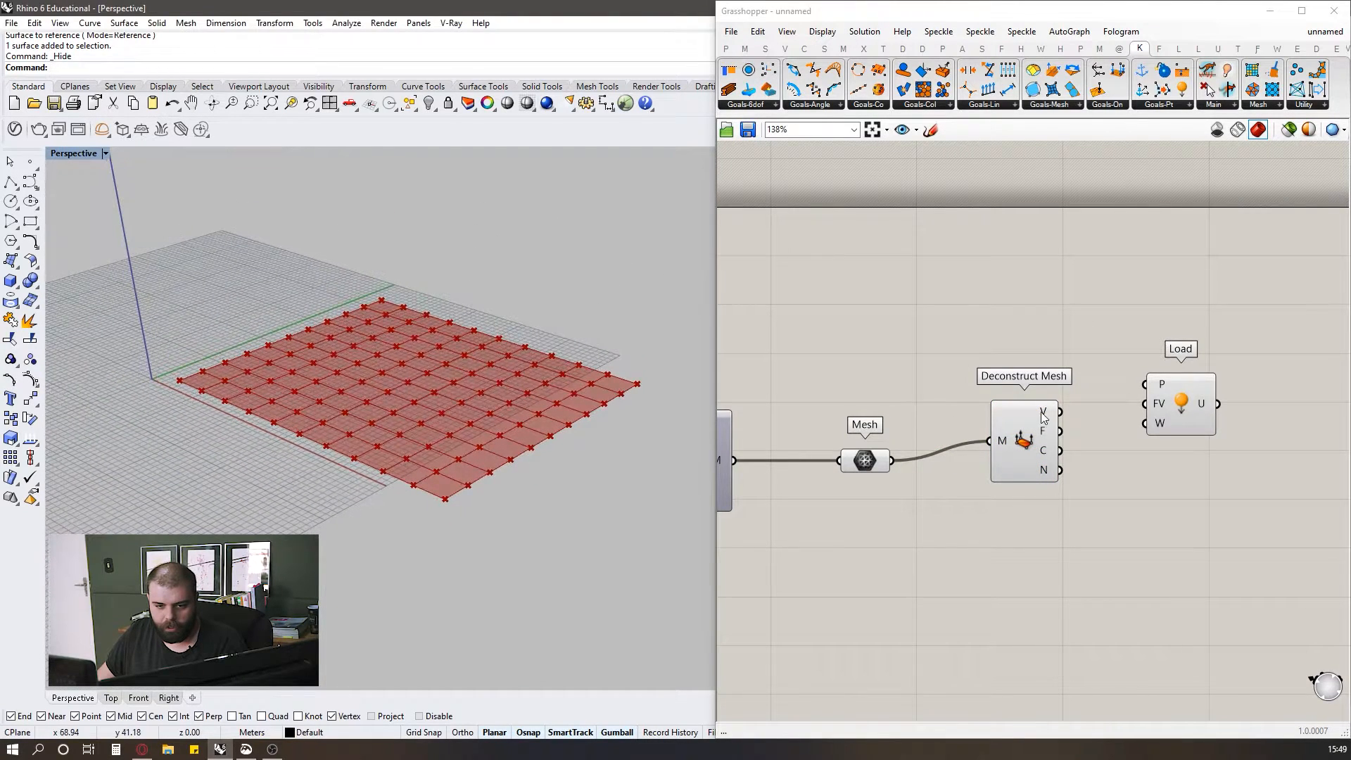
- Inspect the Deconstruct Mesh outputs, including its Normals list
scroll(1042, 416, up, 3)
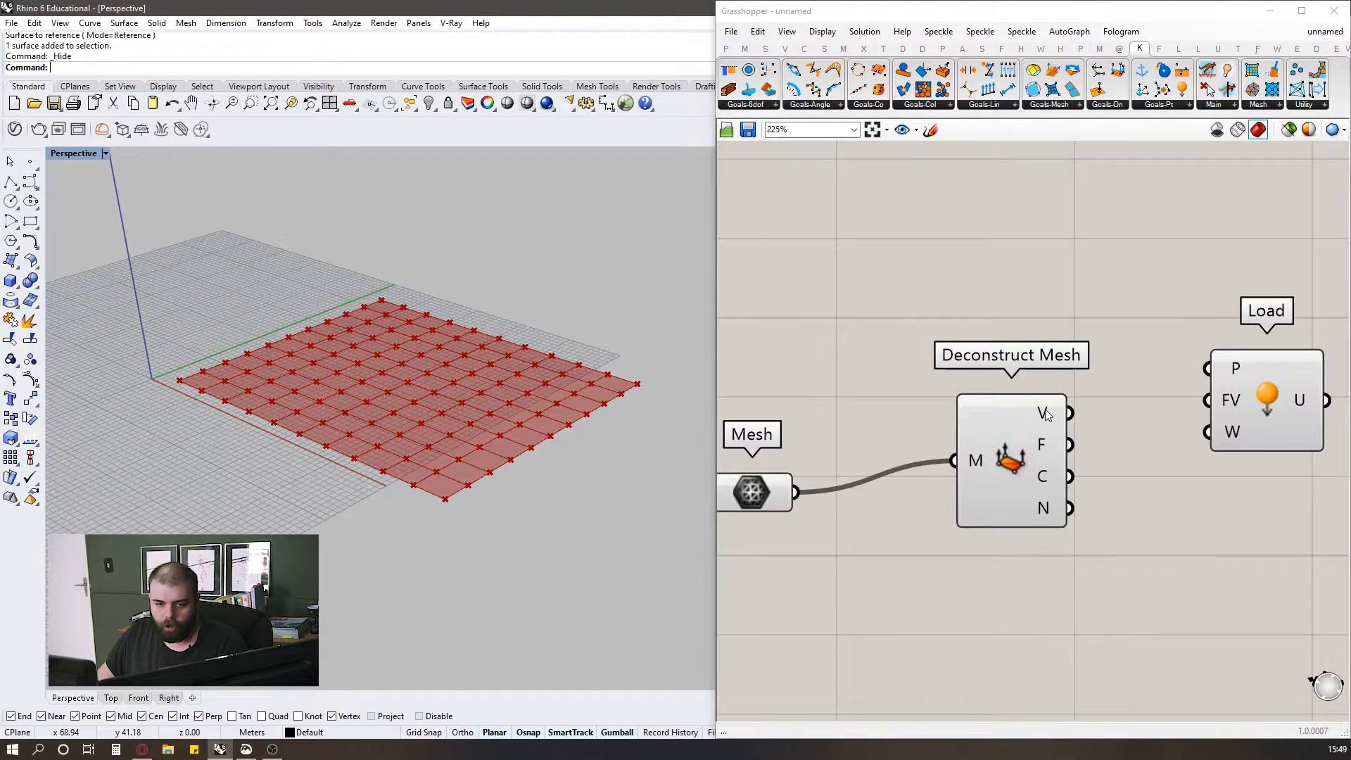
mouse_move(1041, 443)
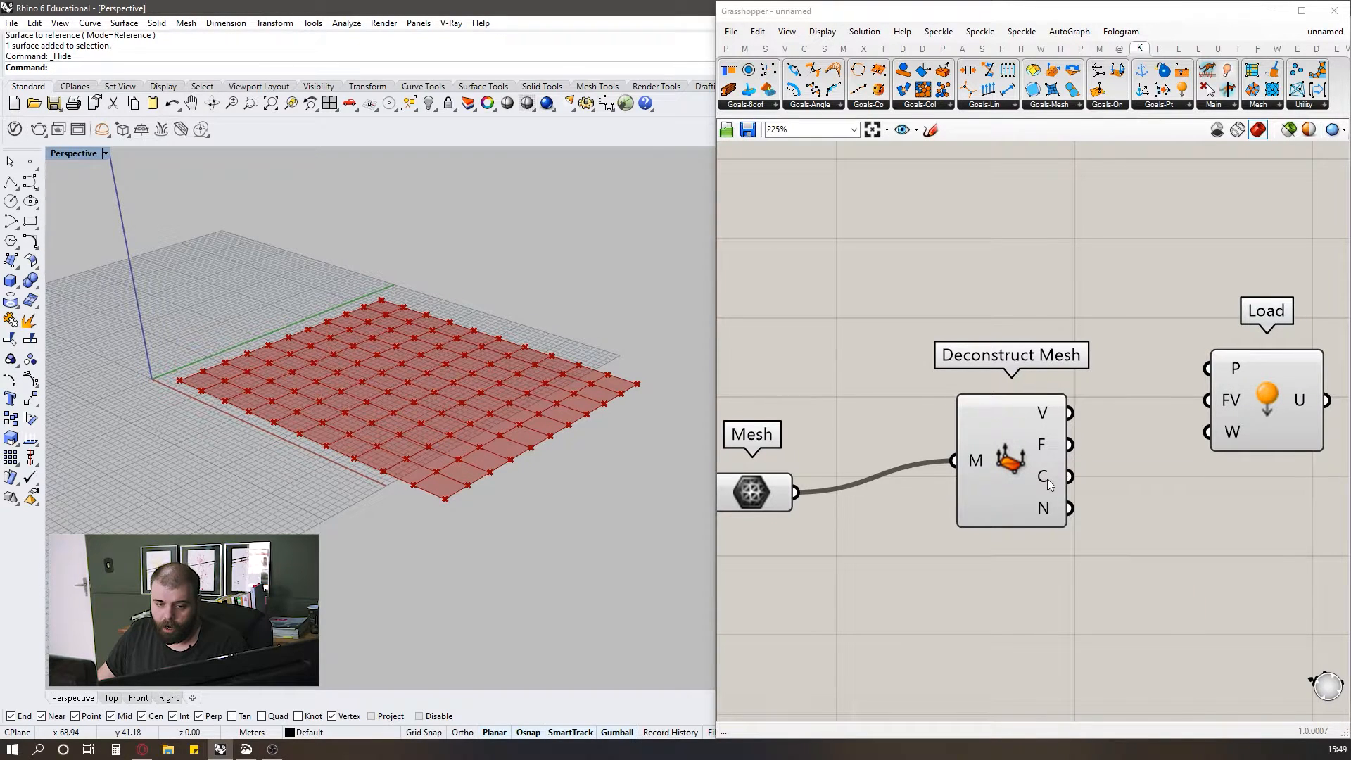
mouse_move(1048, 484)
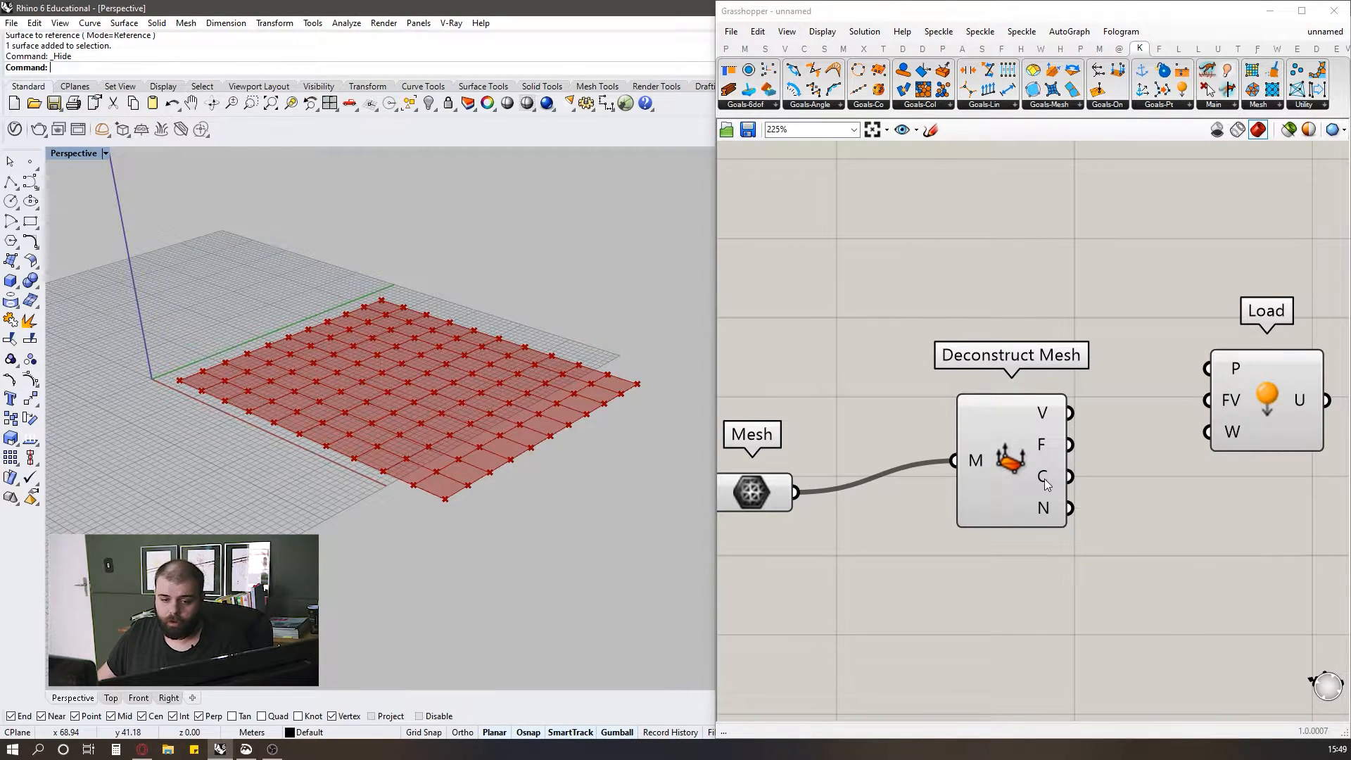
mouse_move(1043, 512)
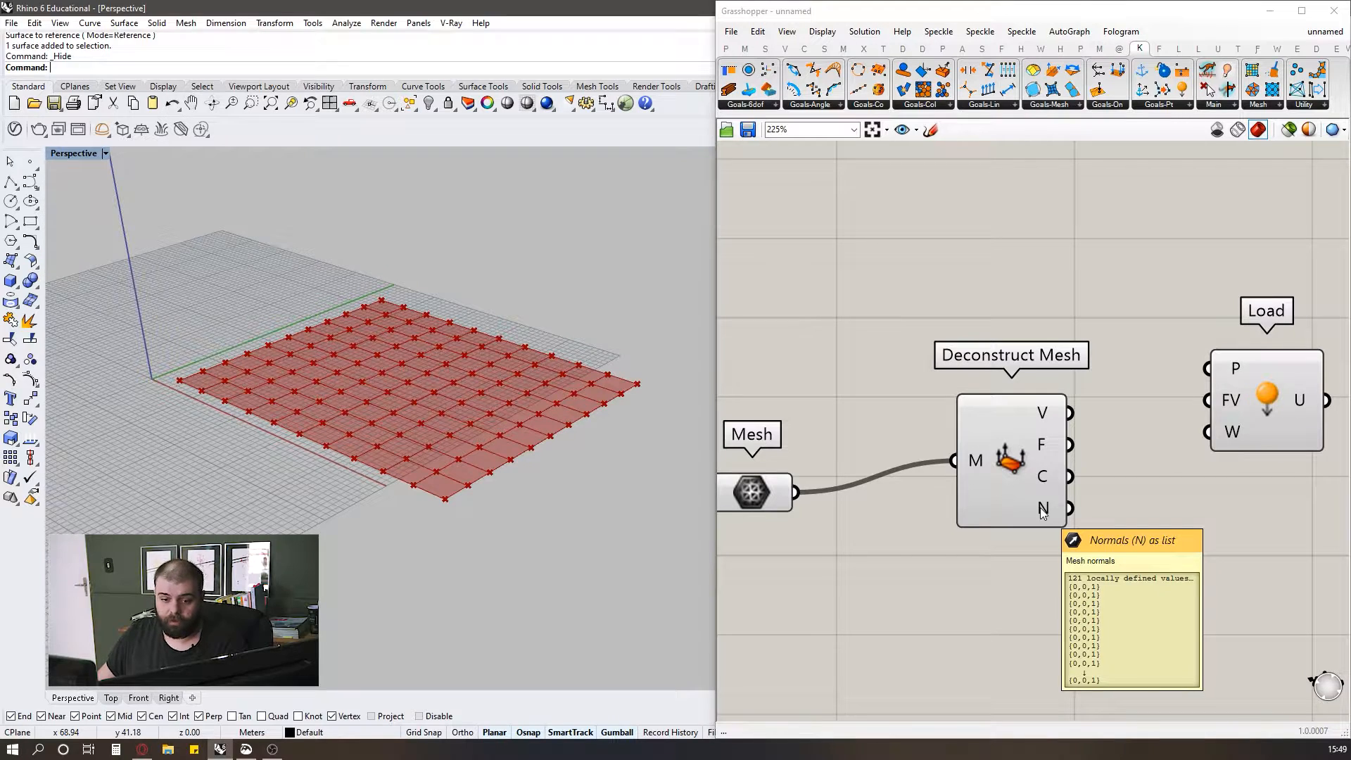
- Move Deconstruct Mesh slightly lower so it lines up with the Mesh parameter
scroll(880, 516, down, 4)
scroll(927, 484, up, 3)
drag(932, 489, 905, 515)
click(948, 348)
mouse_move(954, 474)
scroll(1061, 465, down, 2)
right_drag(1061, 464, 969, 470)
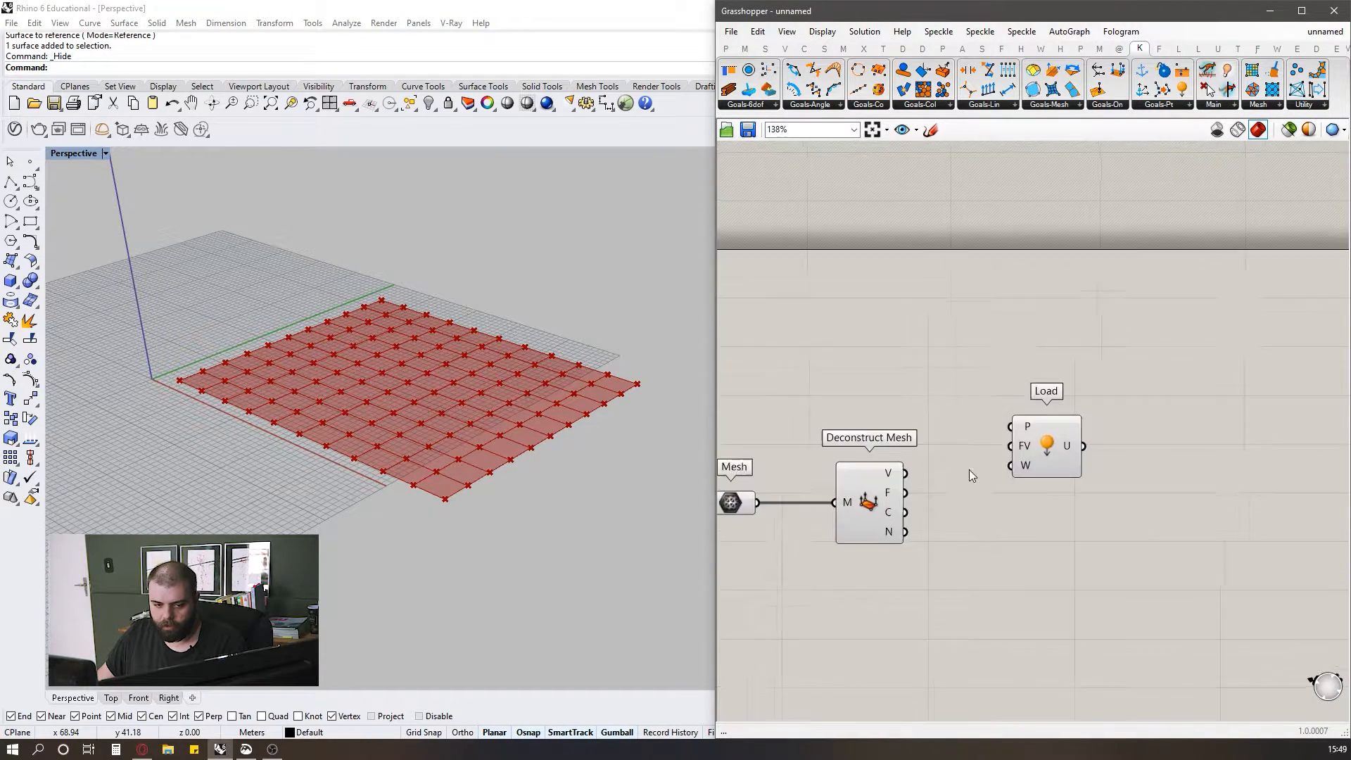
- Connect the Vertices output of Deconstruct Mesh to the Load component's P input and keep Load slightly lower
scroll(966, 470, up, 2)
drag(884, 476, 1086, 482)
scroll(978, 345, down, 3)
click(1061, 412)
scroll(1061, 411, down, 2)
scroll(1041, 456, up, 2)
scroll(1042, 456, up, 1)
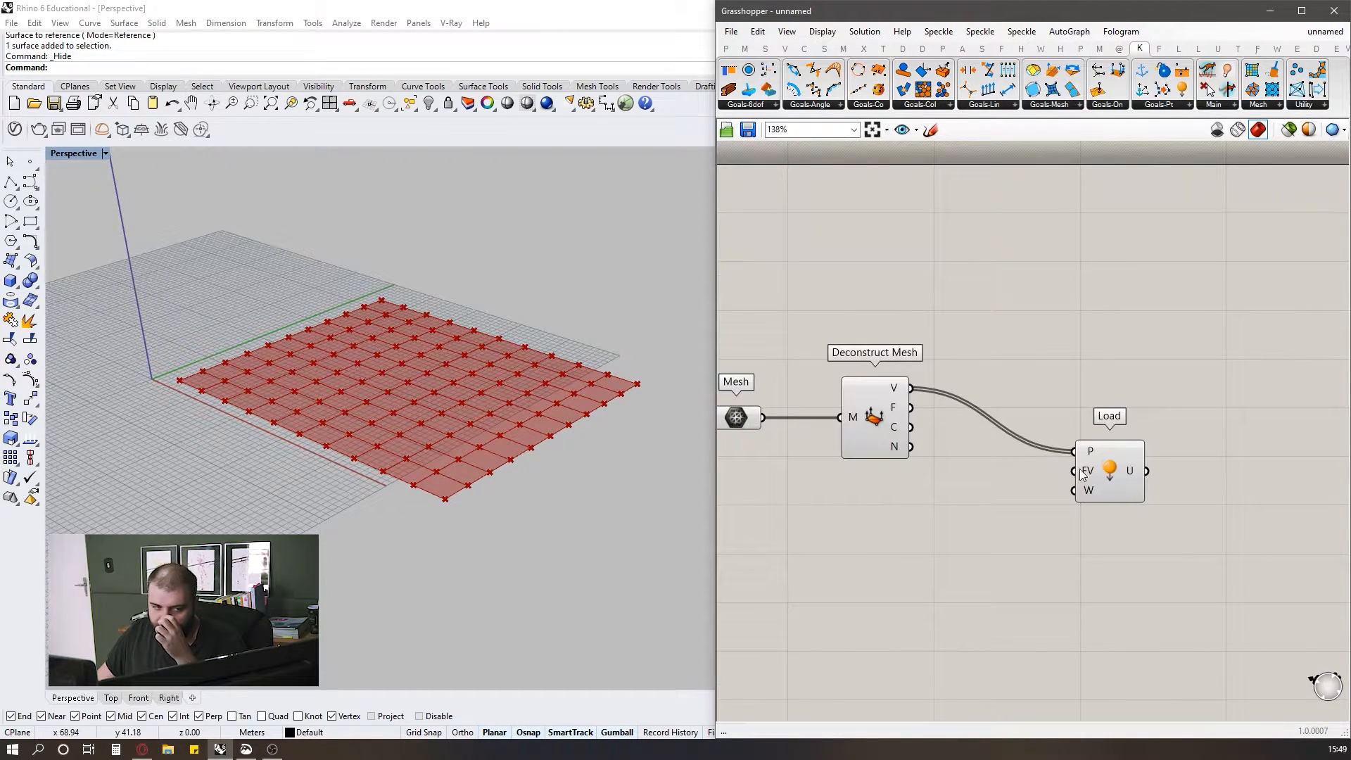
- Add a Unit Z vector below Deconstruct Mesh and connect it to the Load component's FV input
mouse_move(559, 508)
right_down()
mouse_move(567, 472)
mouse_move(570, 504)
right_up()
scroll(570, 504, down, 5)
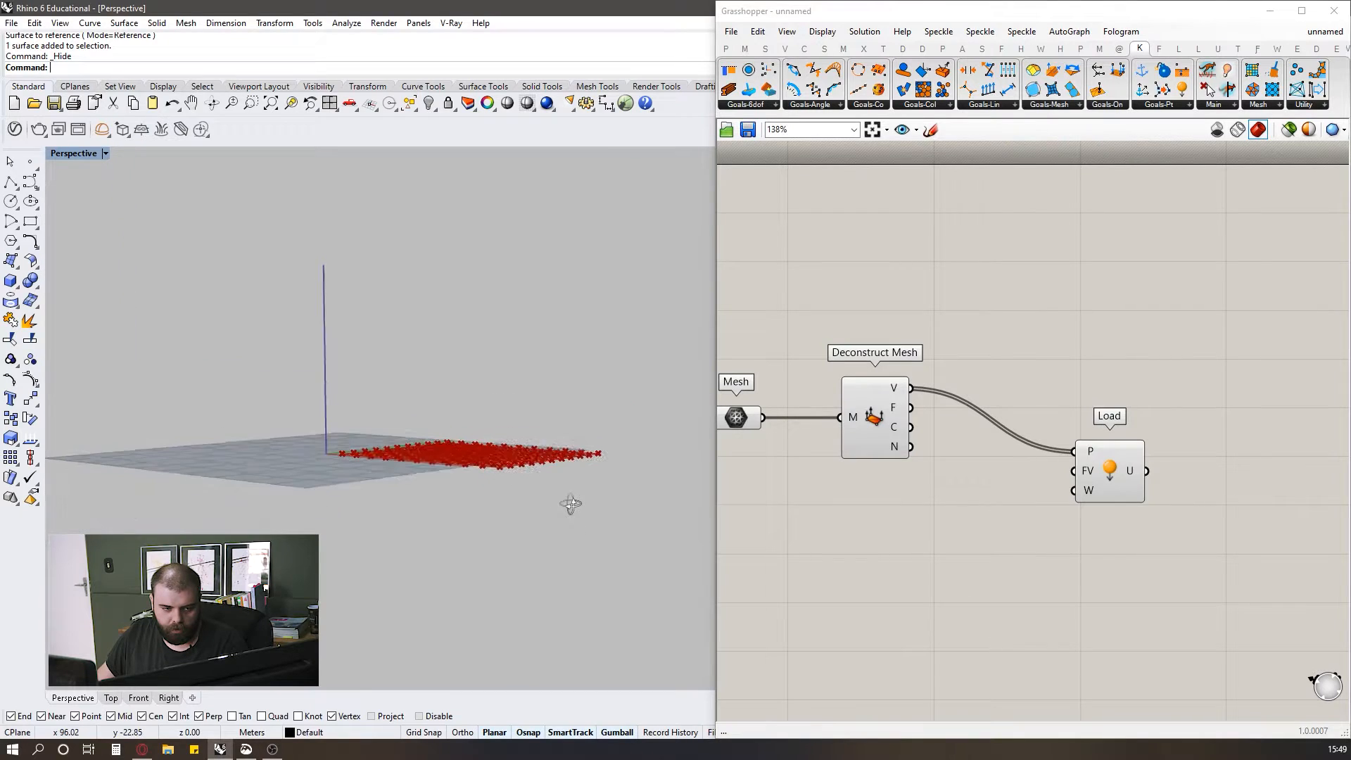
scroll(490, 467, up, 5)
right_drag(488, 465, 477, 422)
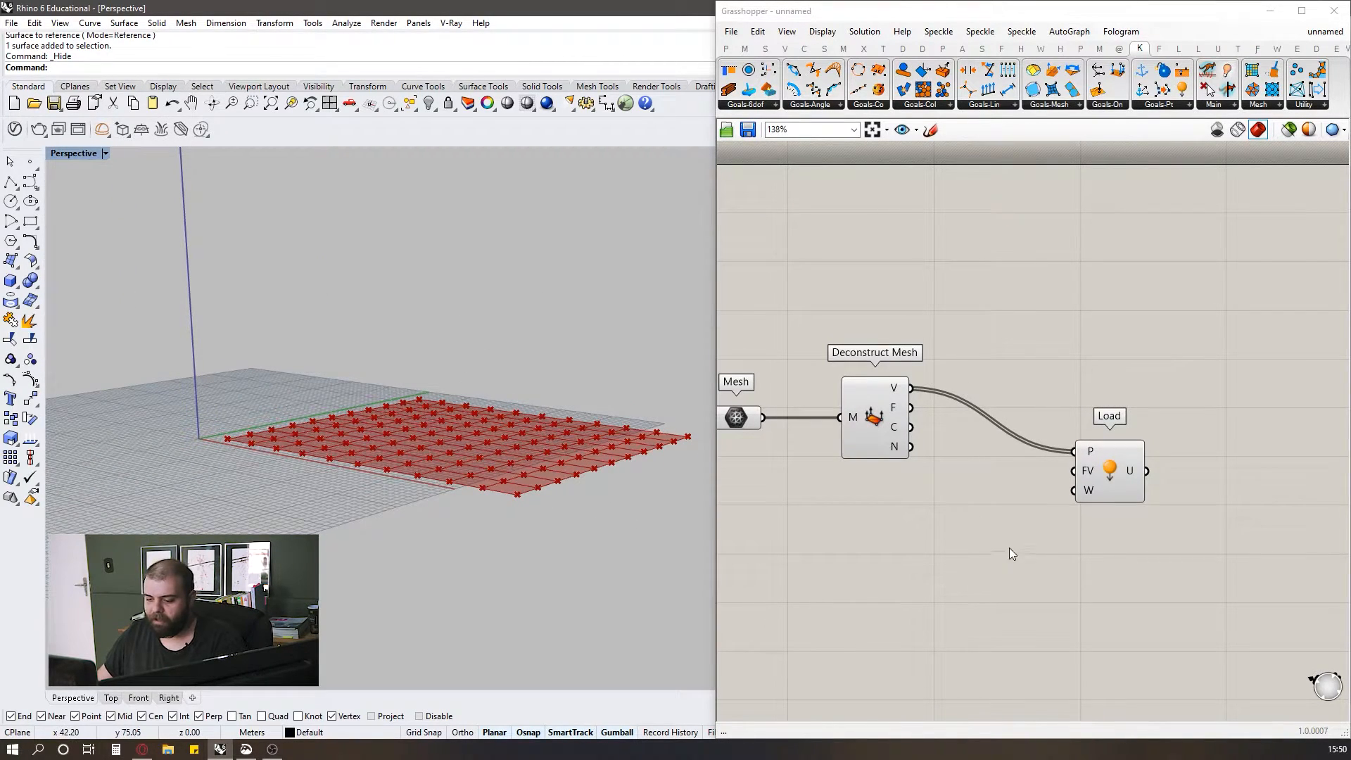
double_click(988, 548)
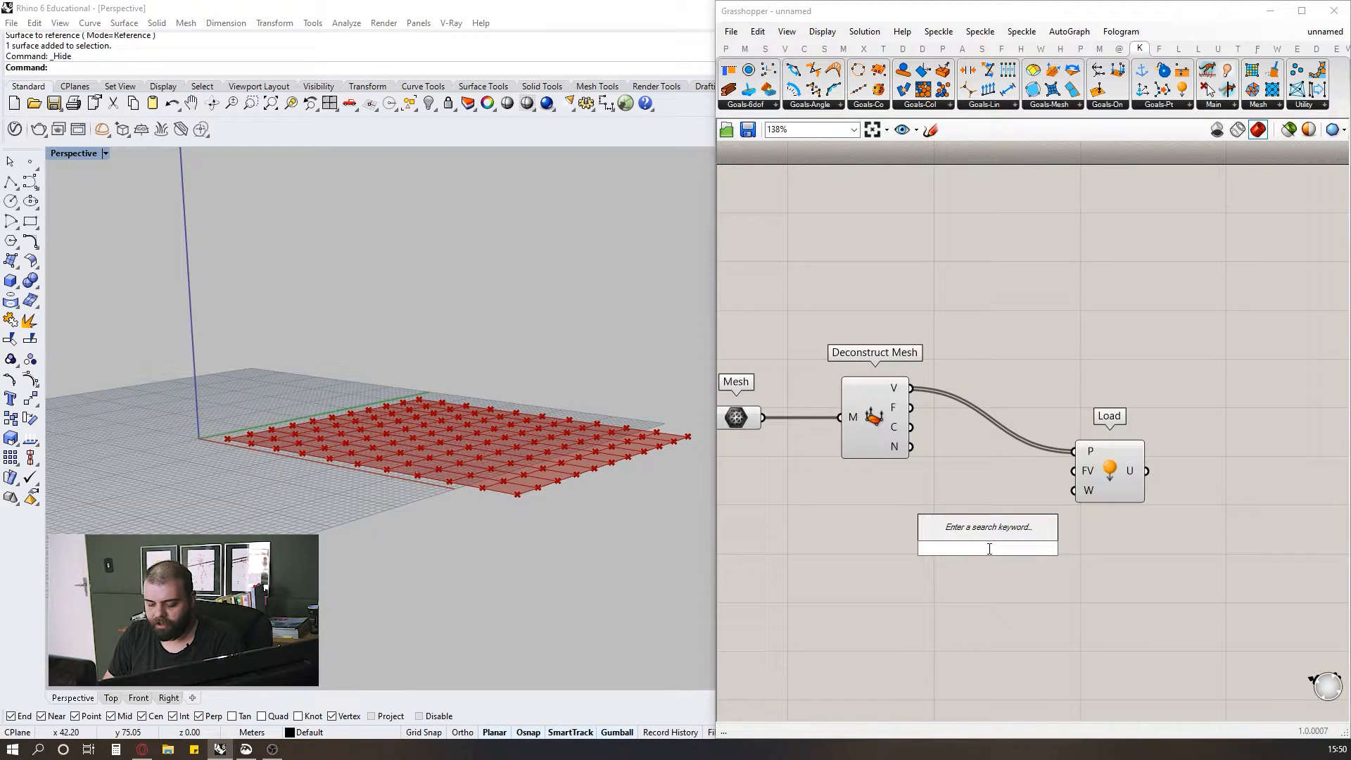
text(unit z)
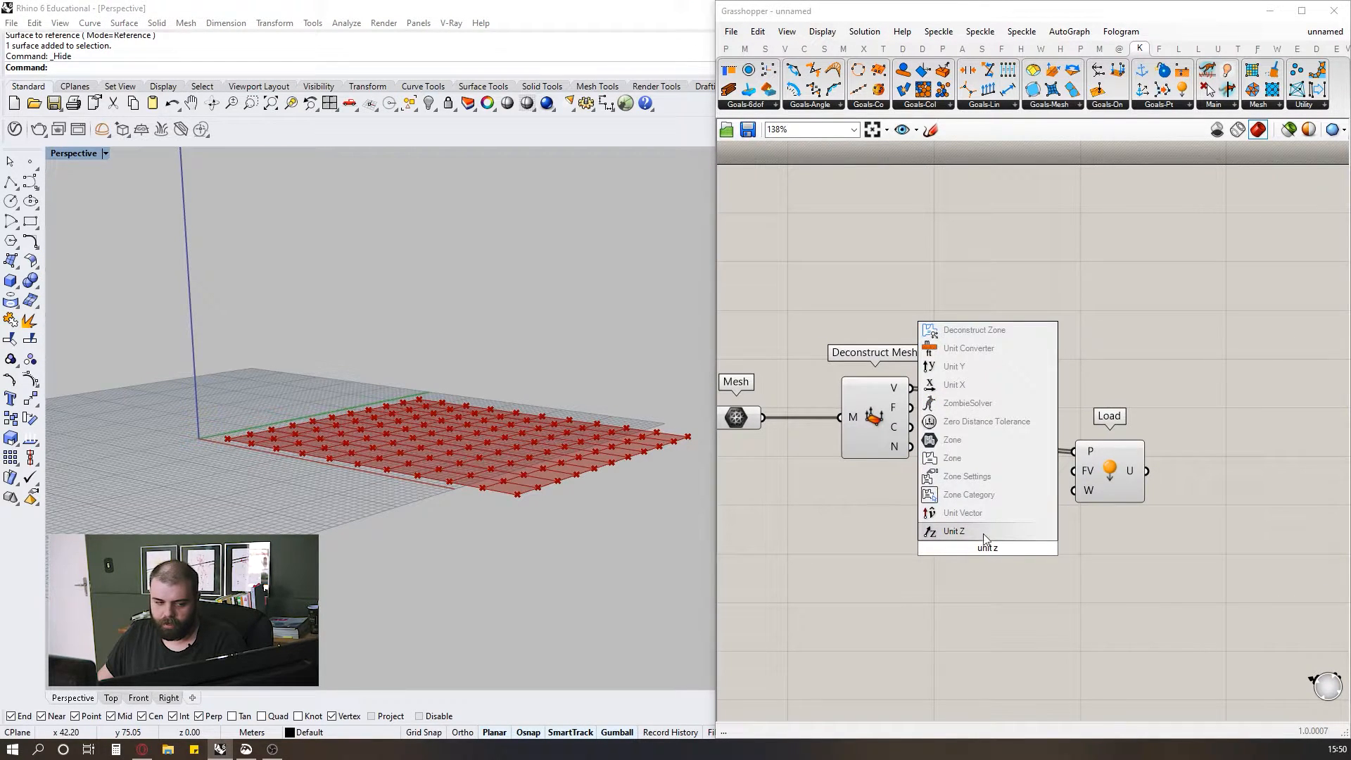
click(982, 534)
drag(1021, 548, 1075, 473)
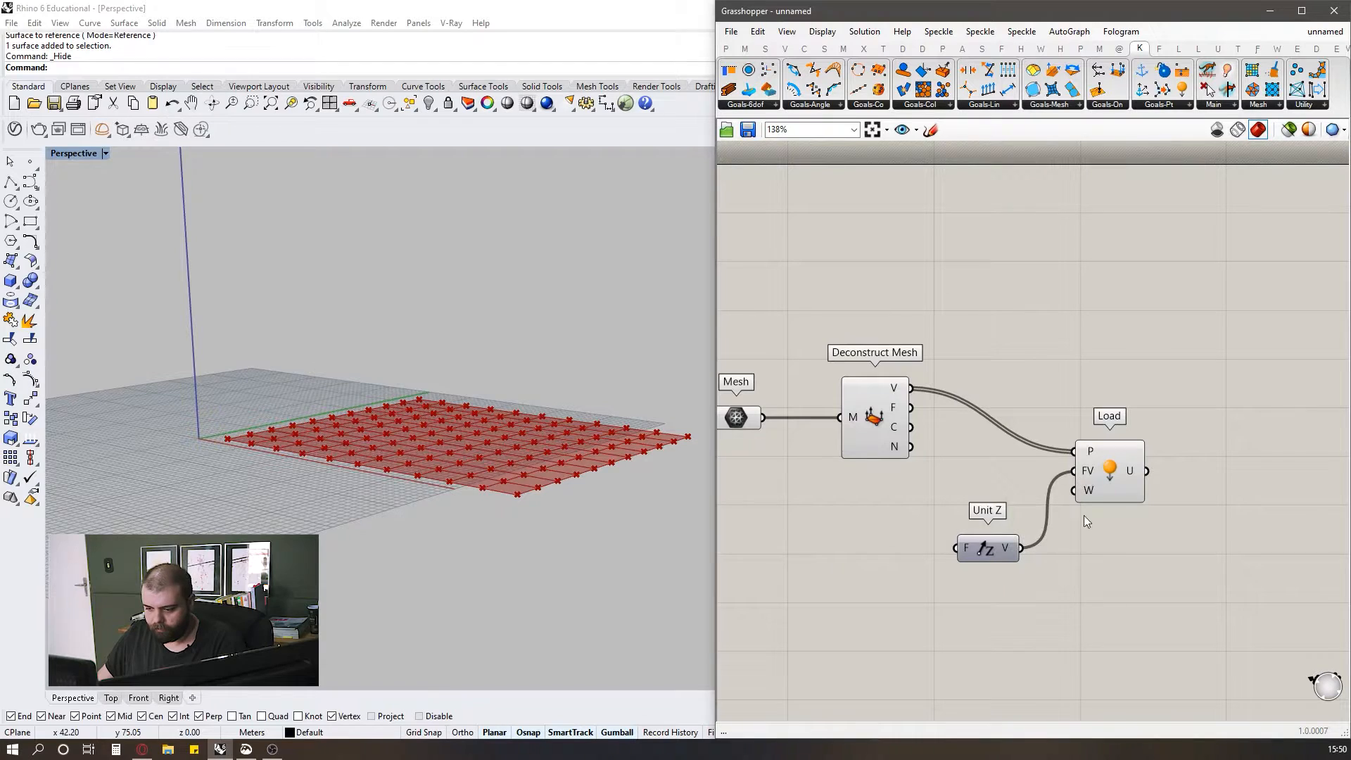
- Add a number slider from 0 to 2.0, connect it to Unit Z's Factor input, and set it to 0.5
scroll(1103, 468, down, 3)
scroll(1021, 521, up, 4)
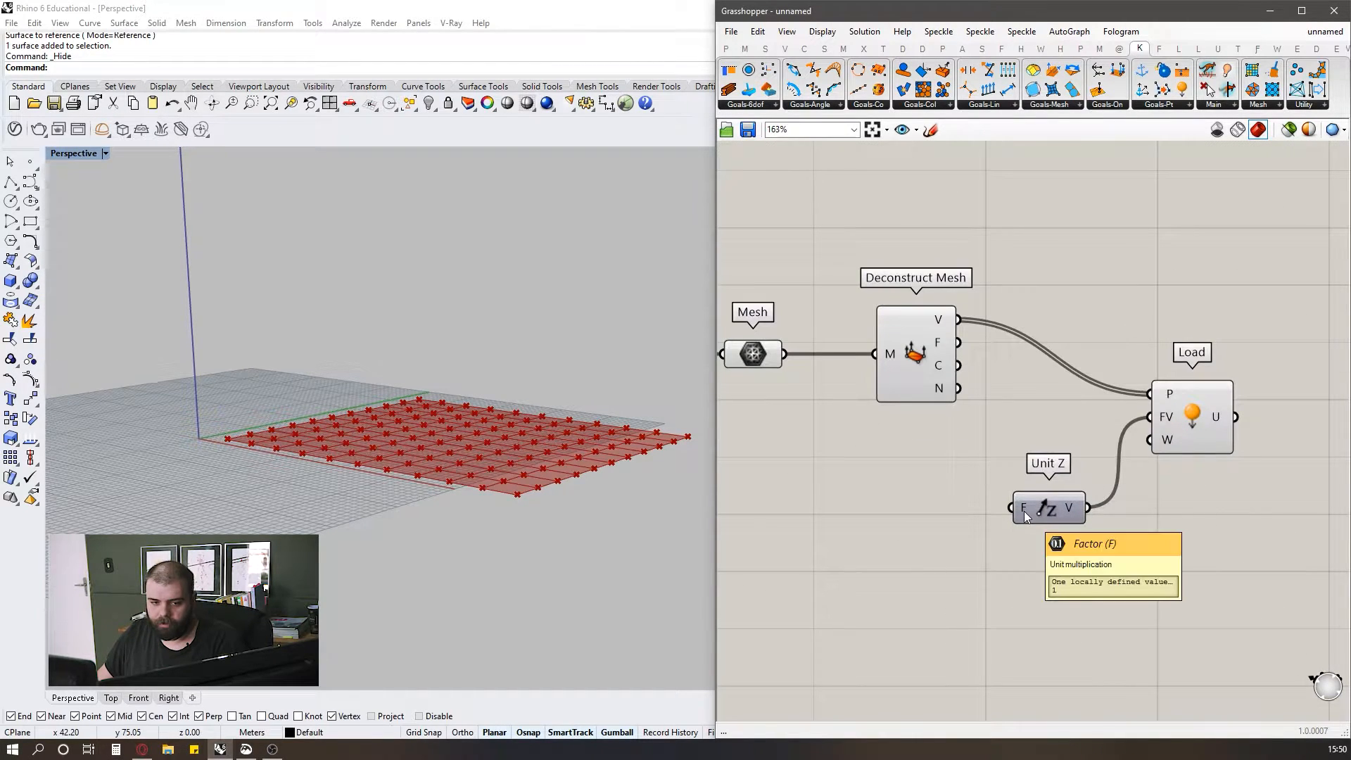
double_click(827, 529)
text(0<)
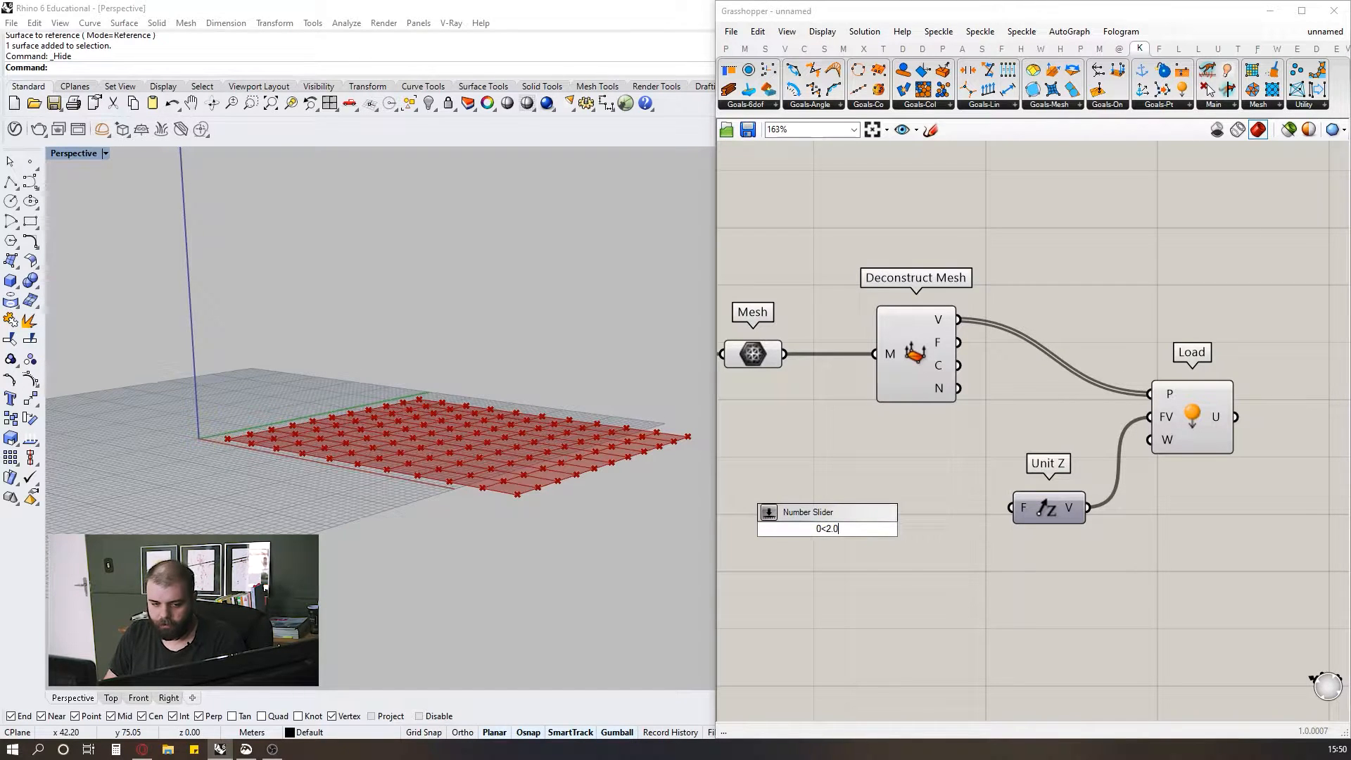
text(2.0)
key(Return)
drag(922, 529, 999, 514)
double_click(876, 529)
text(0.5)
key(Return)
- Tidy the layout of the Load component, the Unit Z vector and the Factor slider
scroll(923, 445, down, 3)
drag(1100, 427, 1094, 402)
scroll(838, 353, down, 2)
scroll(1006, 366, up, 2)
click(987, 413)
drag(986, 413, 992, 411)
click(956, 449)
drag(966, 572, 778, 446)
drag(902, 477, 916, 453)
click(993, 433)
drag(988, 410, 998, 408)
click(999, 338)
- Connect the Load component's U output to the GoalObjects input of BouncySolver
right_drag(606, 445, 582, 569)
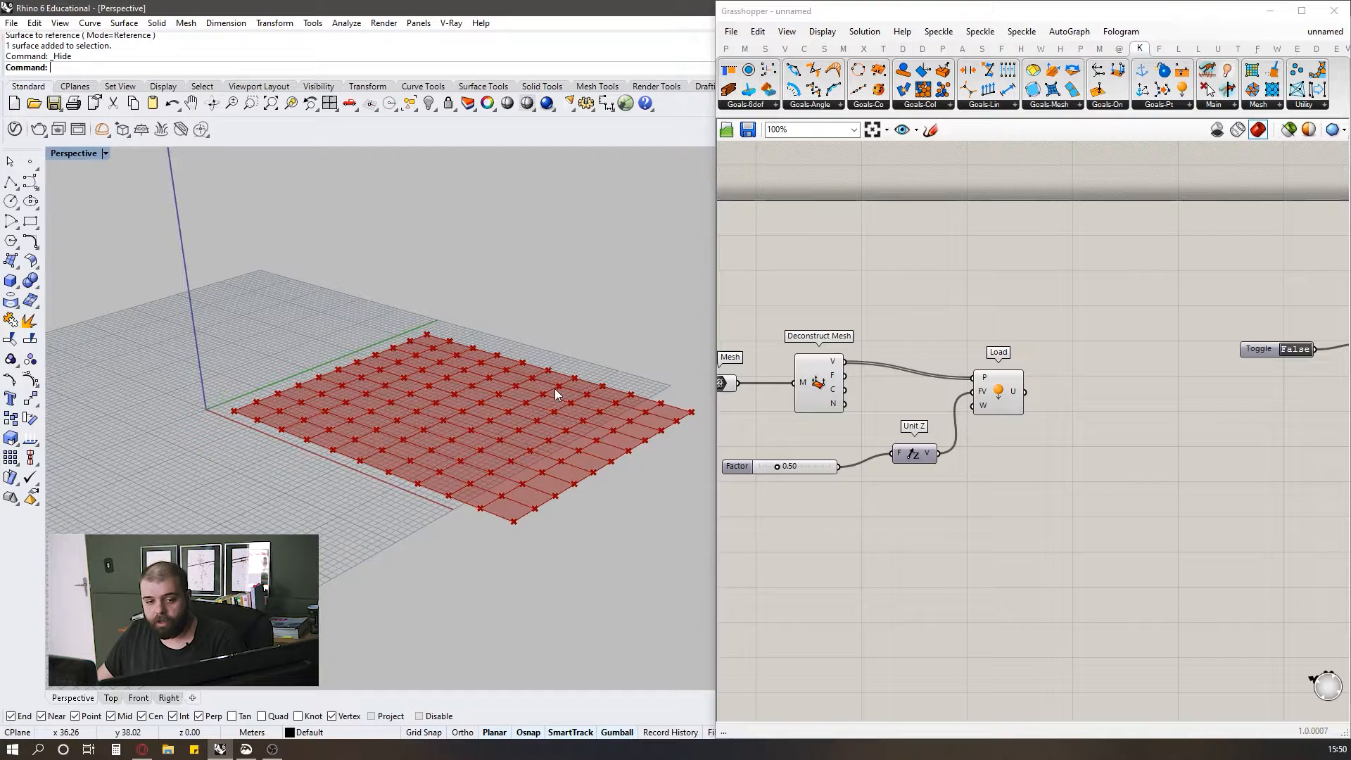
scroll(760, 375, down, 3)
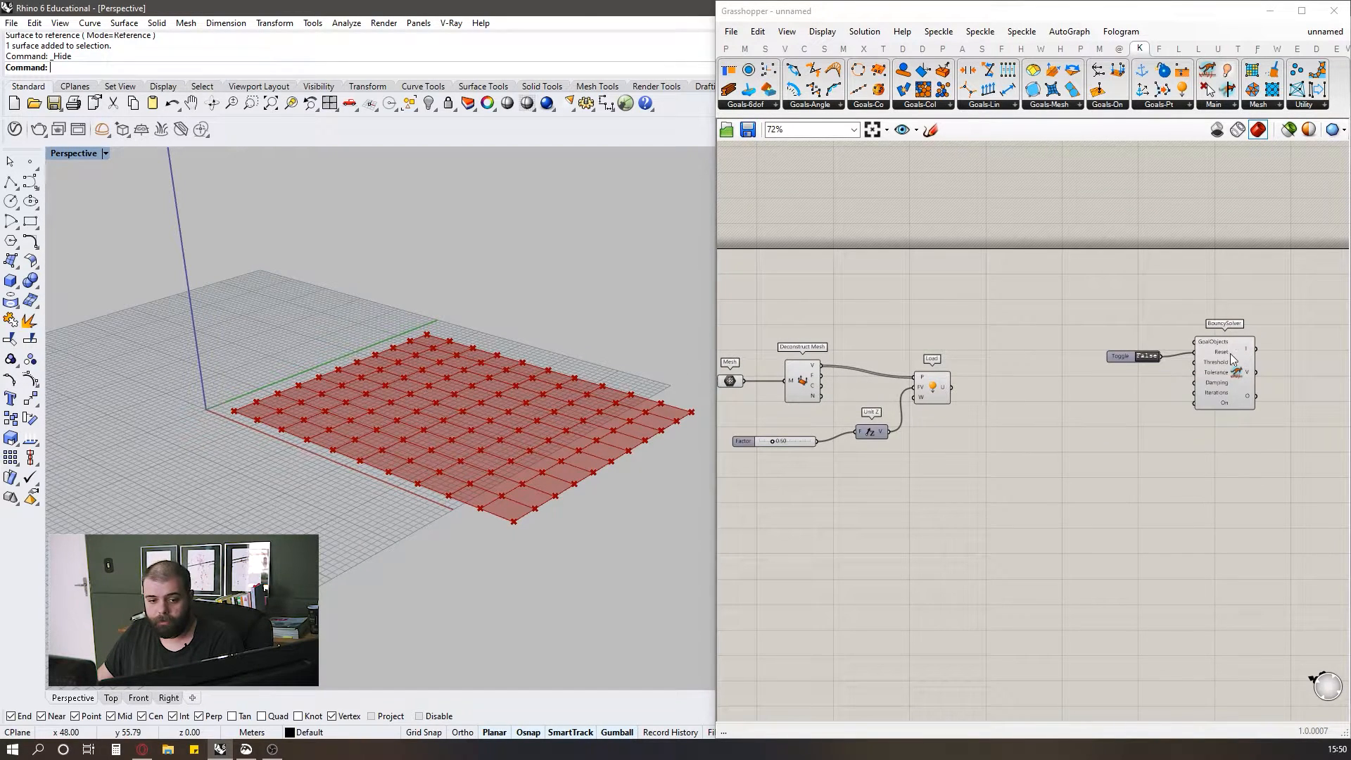
scroll(1174, 366, up, 3)
scroll(484, 400, down, 5)
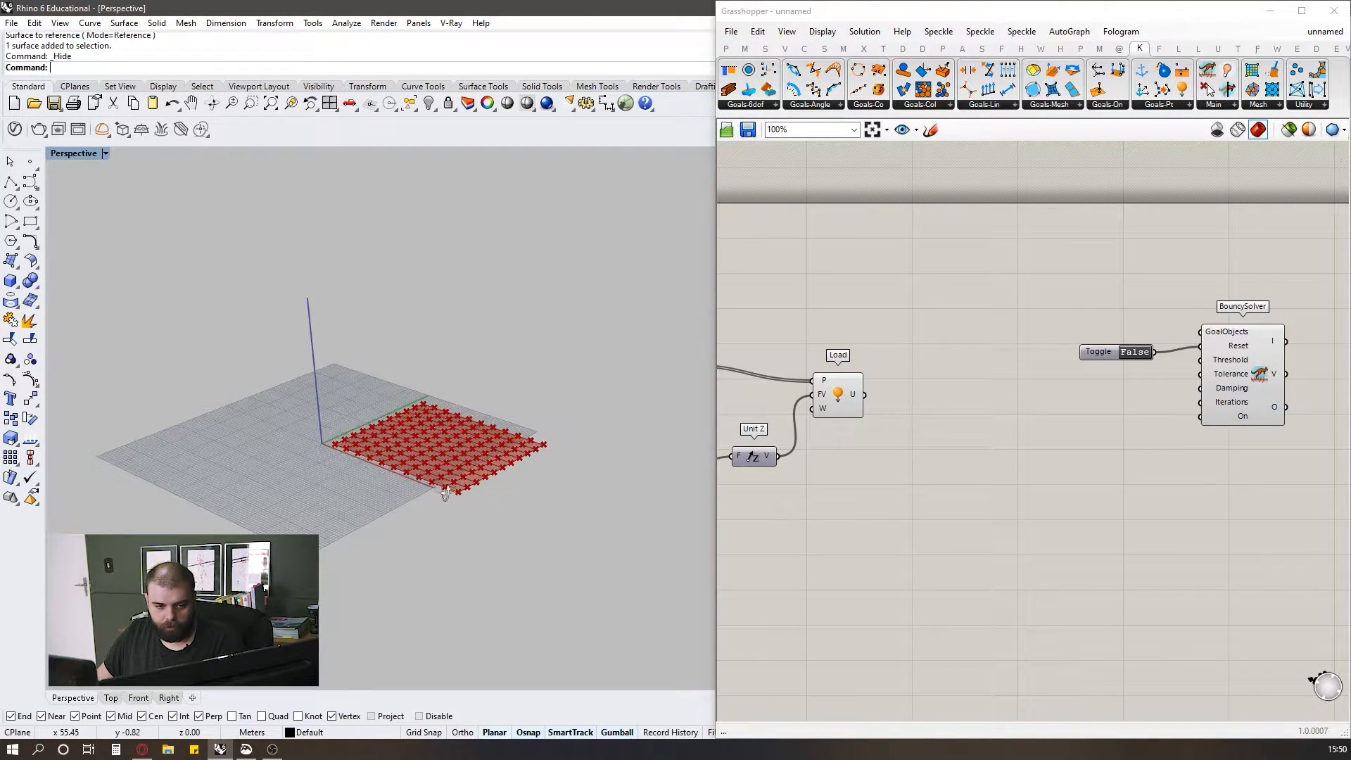
click(838, 405)
scroll(1005, 397, down, 1)
scroll(1043, 366, up, 2)
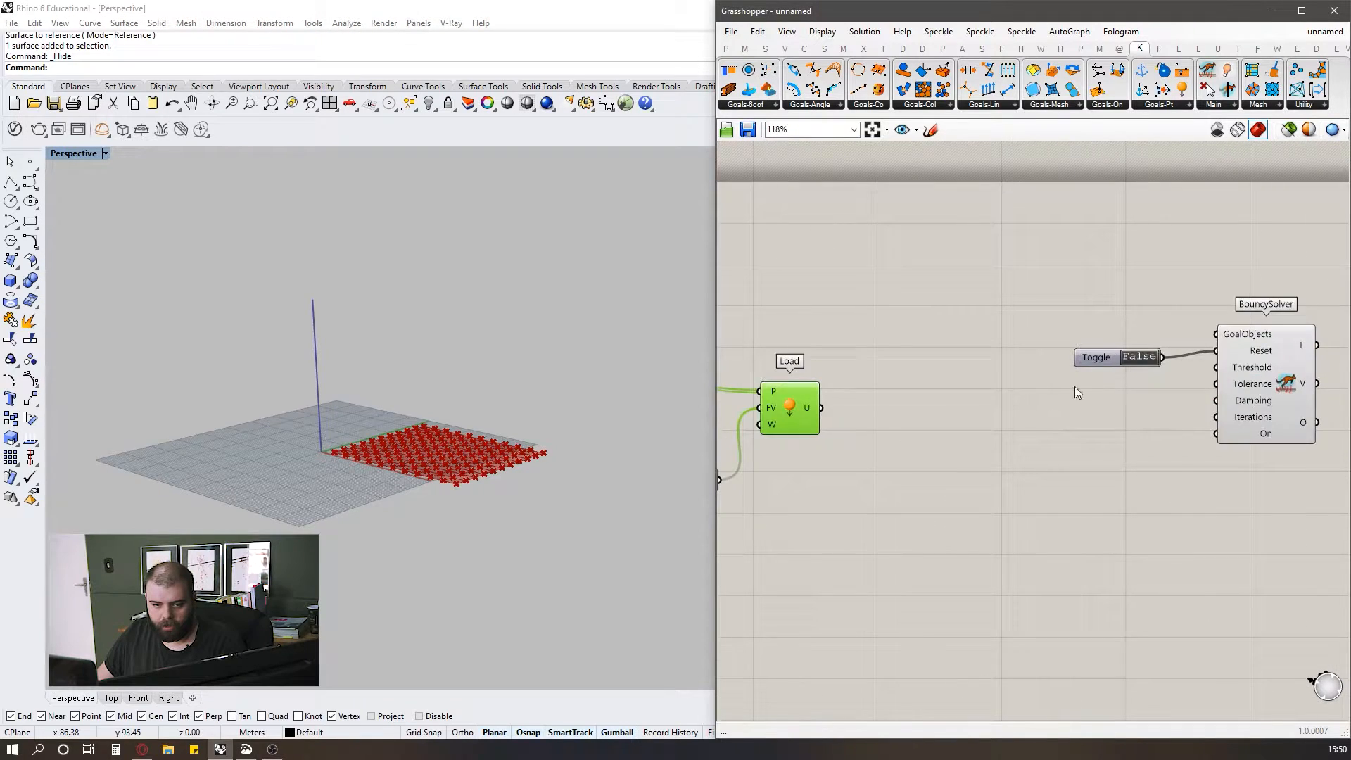
scroll(841, 411, down, 2)
scroll(1111, 324, up, 6)
drag(834, 418, 1122, 409)
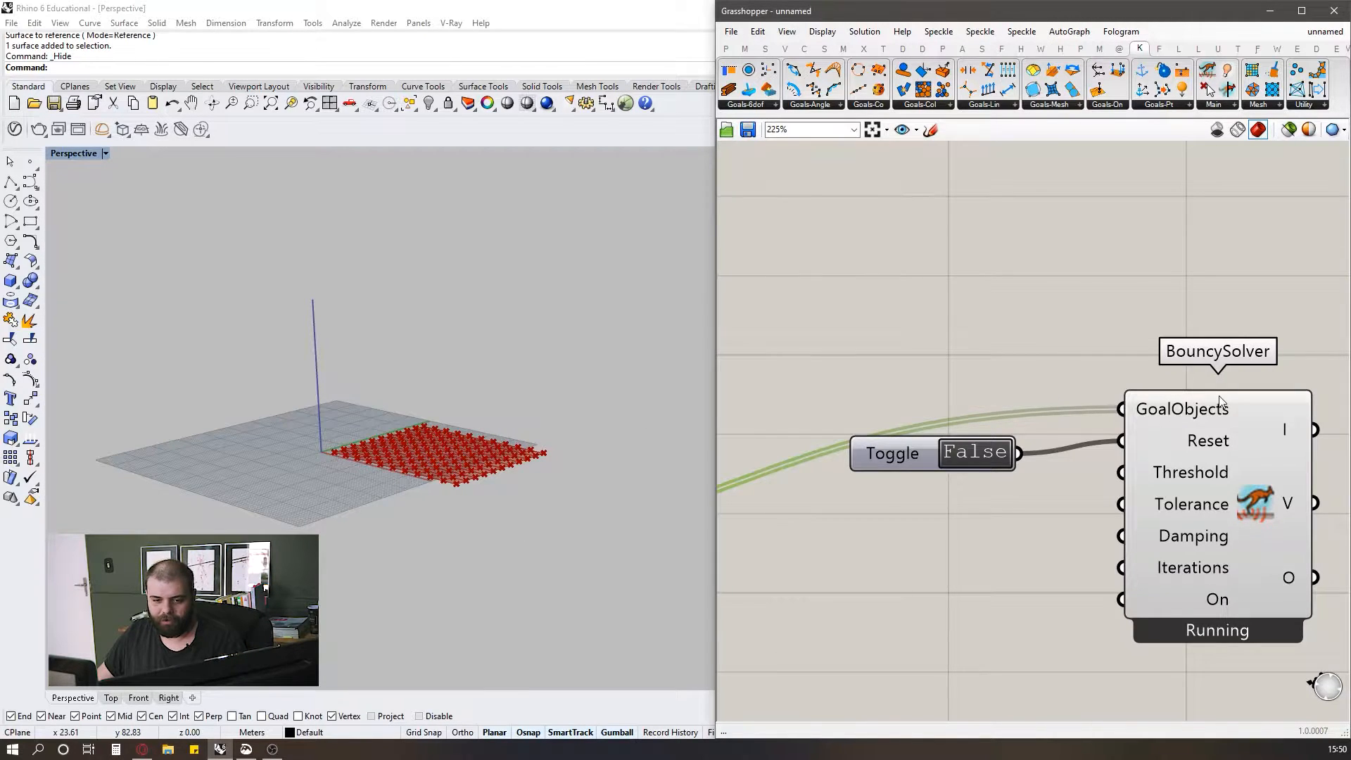
- Reset and rerun the BouncySolver simulation with its Reset toggle, leaving the toggle at True
scroll(1122, 439, down, 3)
scroll(1087, 431, up, 2)
double_click(1086, 428)
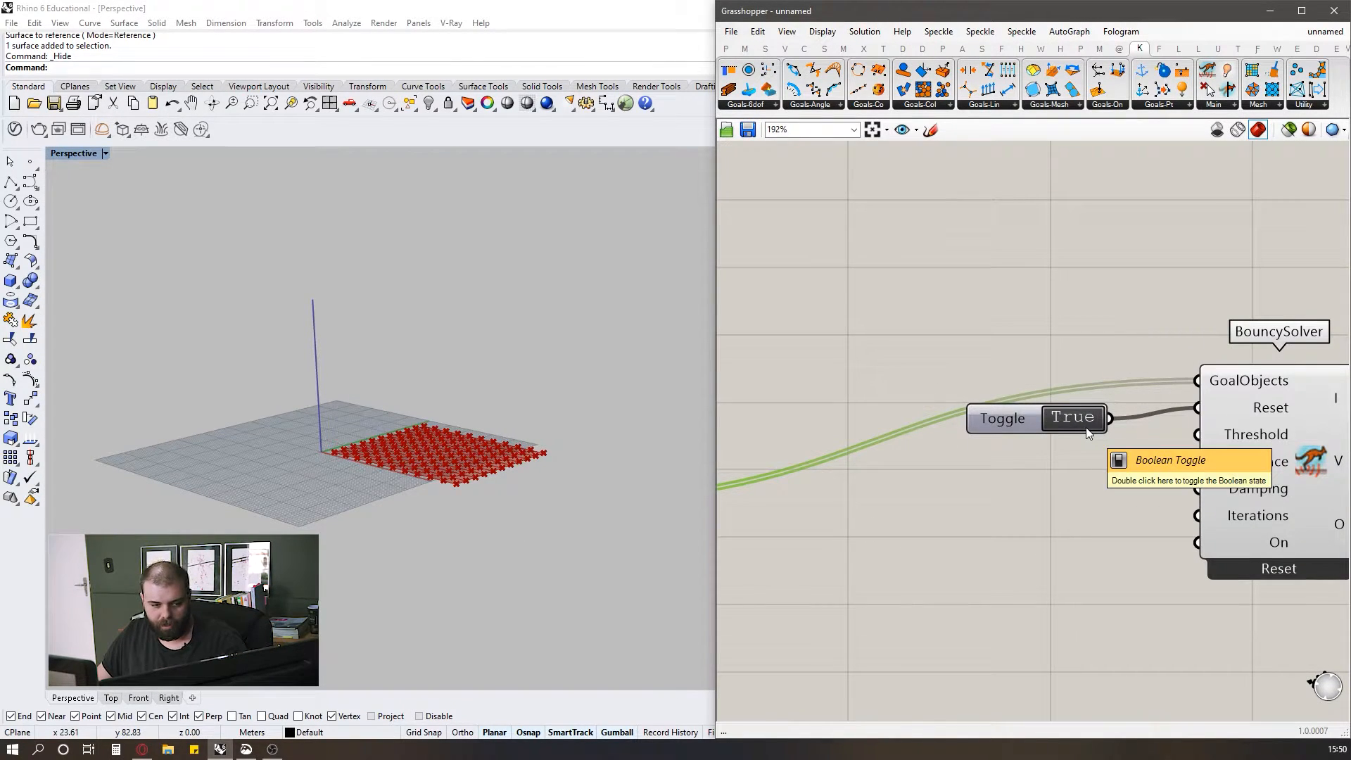
double_click(1080, 423)
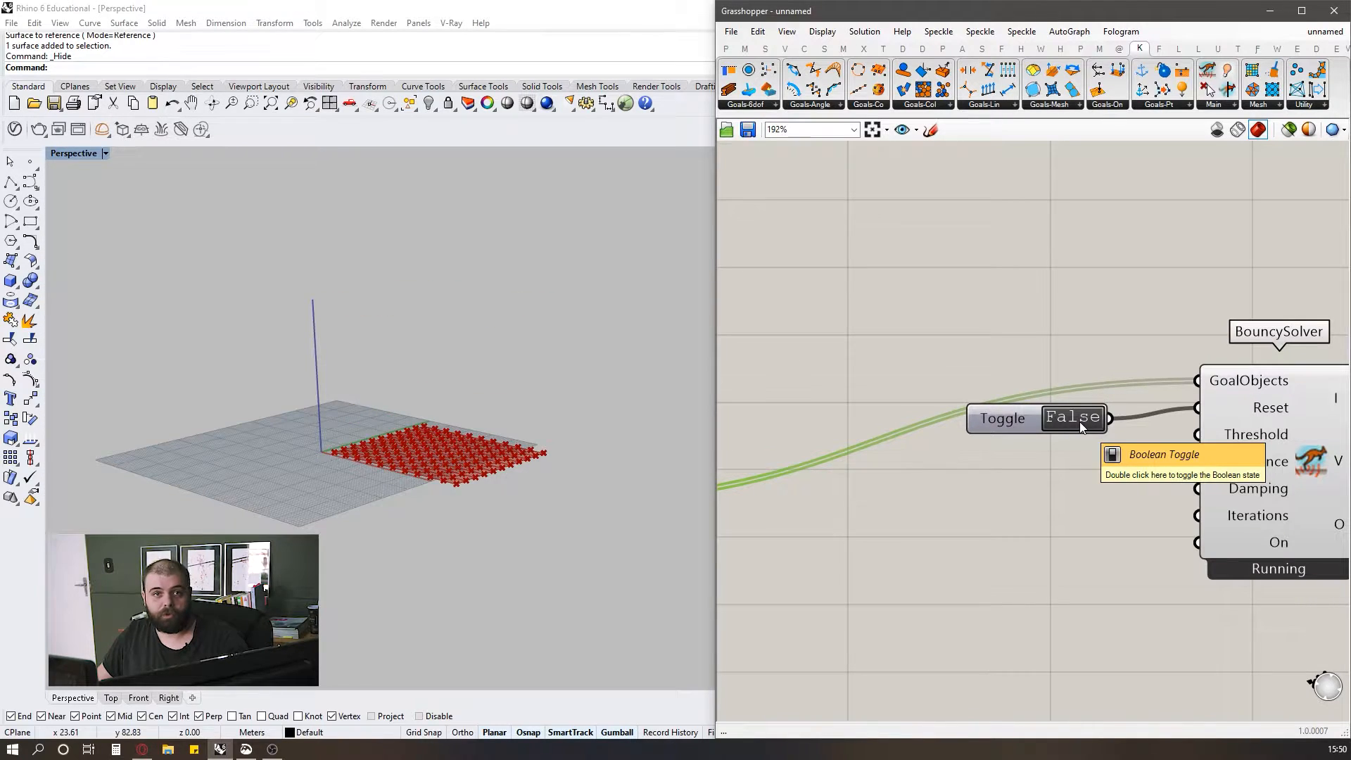
double_click(1079, 420)
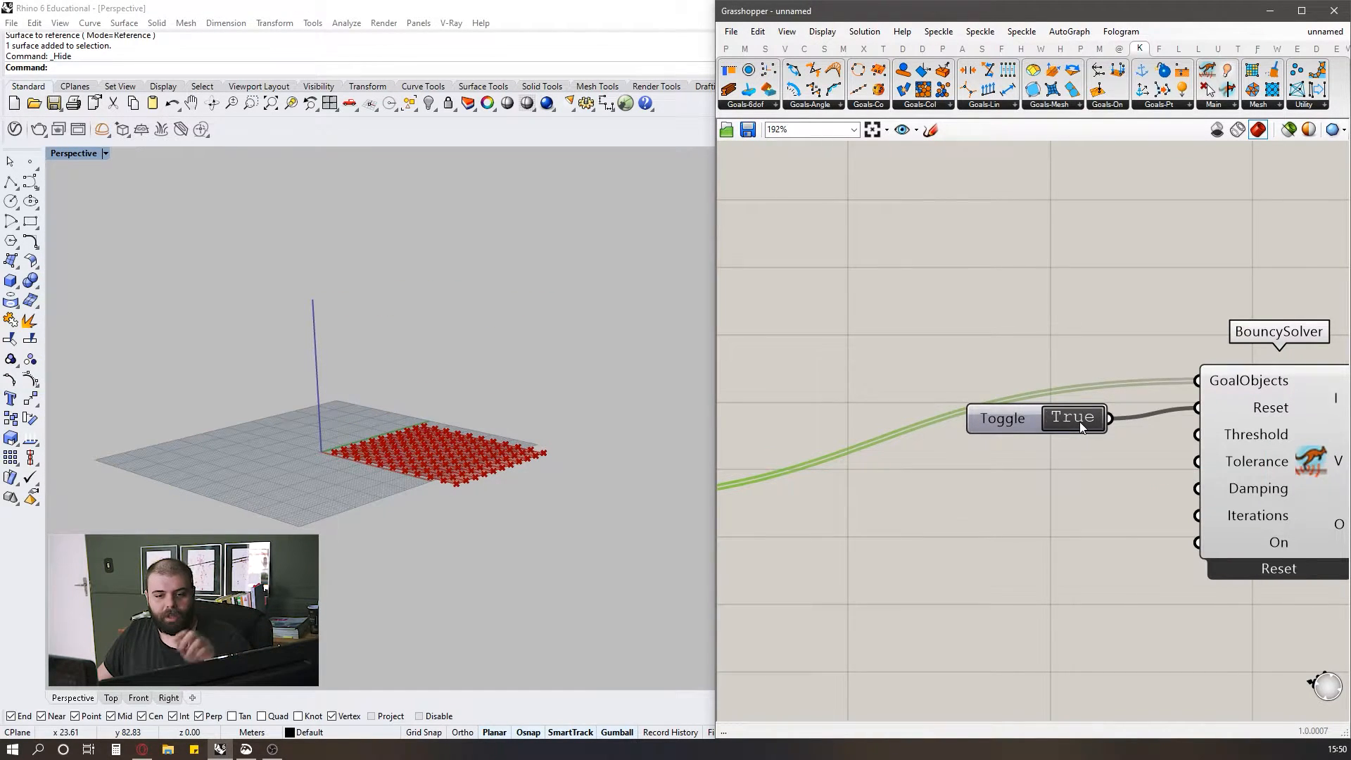
- Disconnect Load from BouncySolver's GoalObjects input, nudge Load slightly, and reconnect it to GoalObjects
scroll(1080, 421, down, 4)
ctrl+drag(1078, 411, 1131, 406)
click(938, 381)
drag(835, 466, 850, 459)
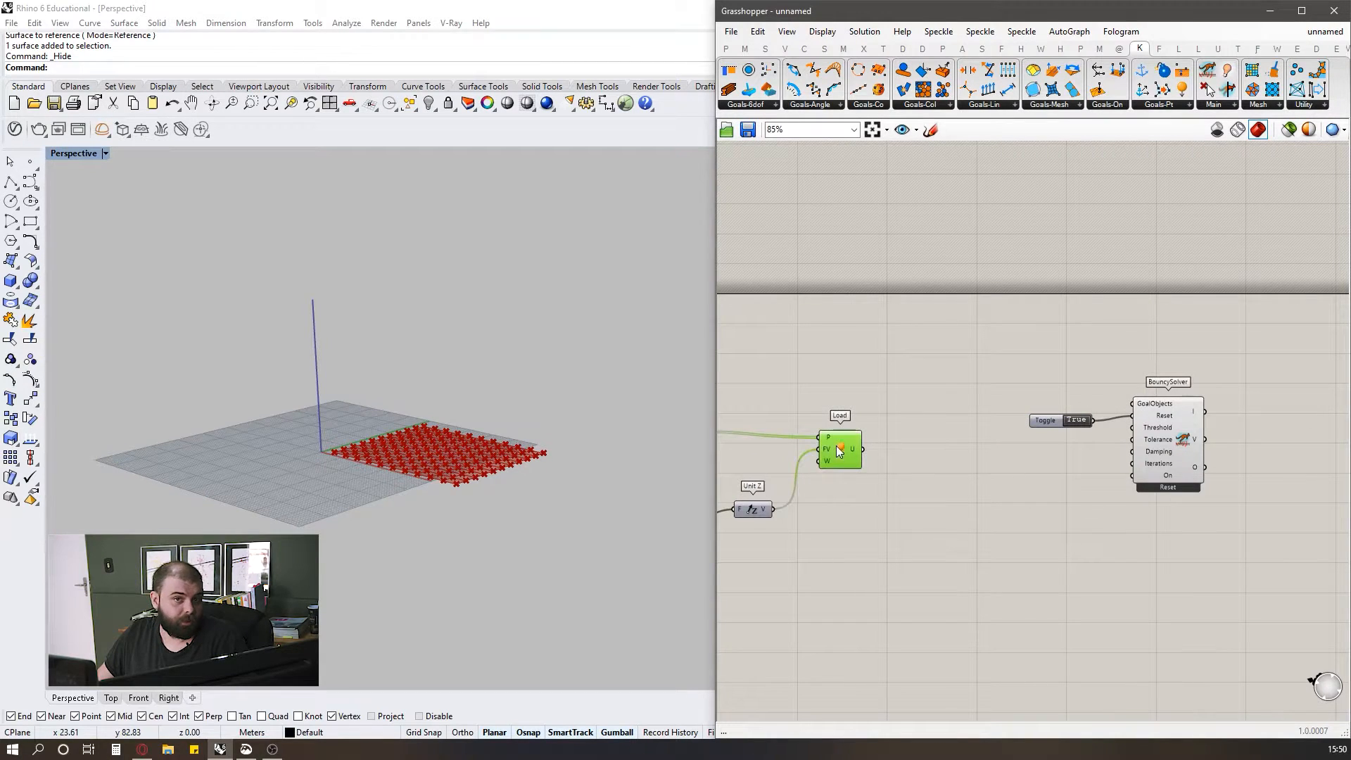
click(908, 408)
drag(866, 450, 1133, 404)
- Run and reset the solver once with the Reset toggle, and set the Factor slider to 0.01
double_click(1078, 420)
double_click(1078, 420)
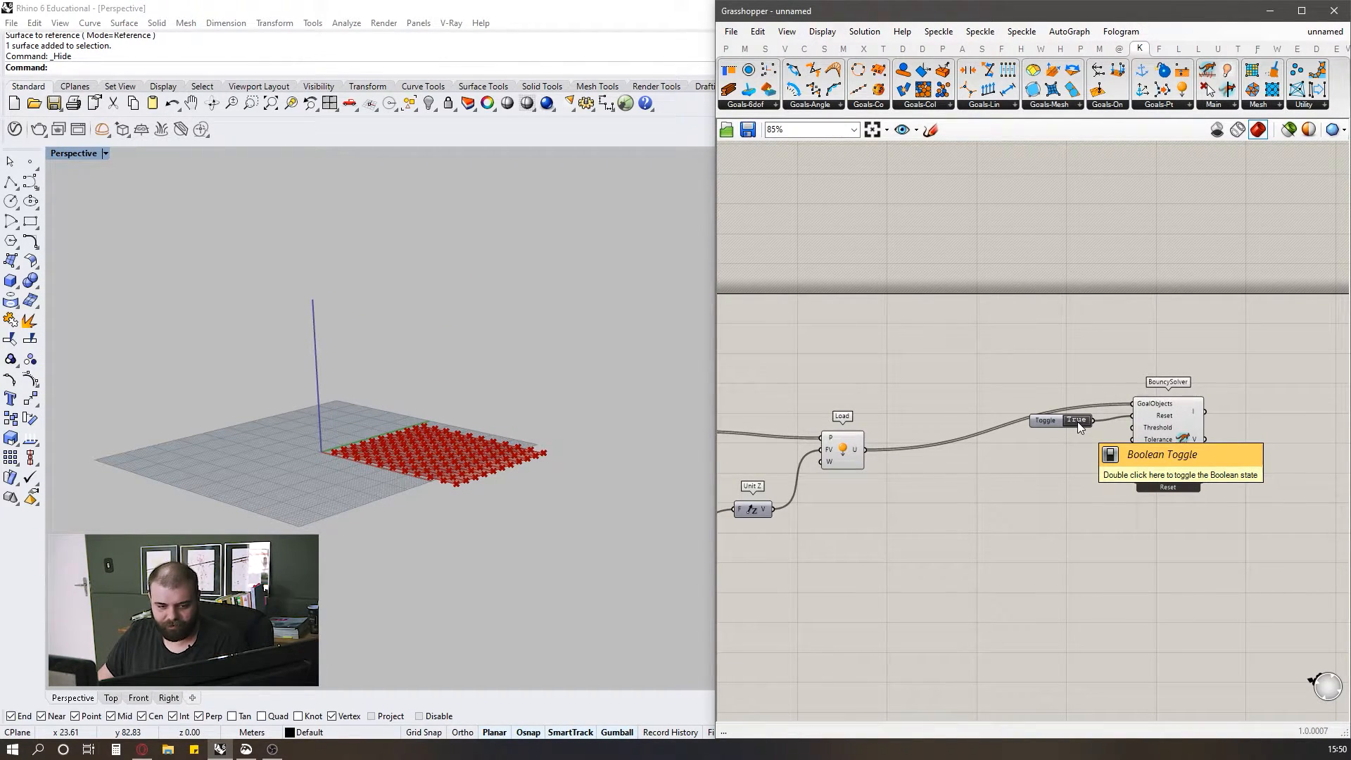
scroll(1078, 421, down, 3)
scroll(803, 479, up, 6)
double_click(871, 488)
text(.01)
key(Return)
- Start the BouncySolver simulation by setting its Reset toggle to False
scroll(871, 489, down, 4)
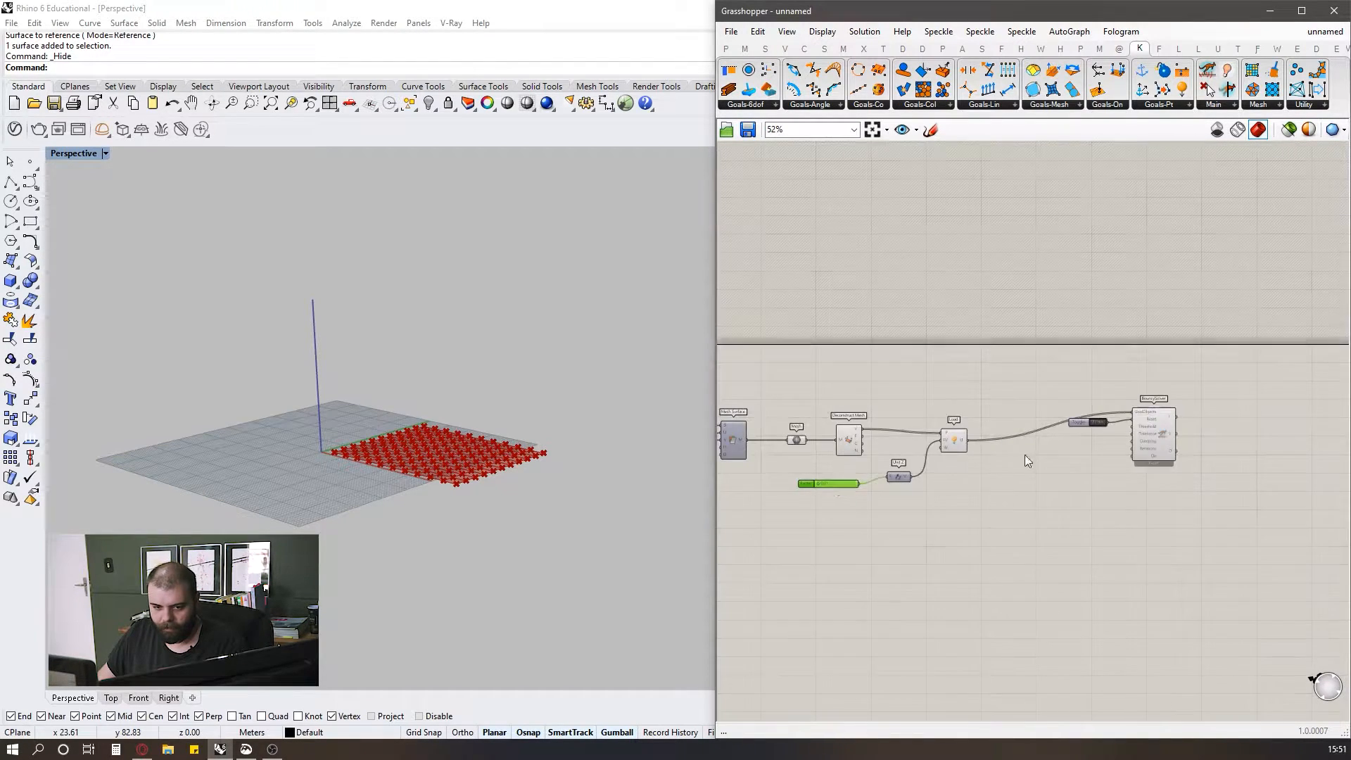
scroll(1025, 454, up, 2)
double_click(1107, 416)
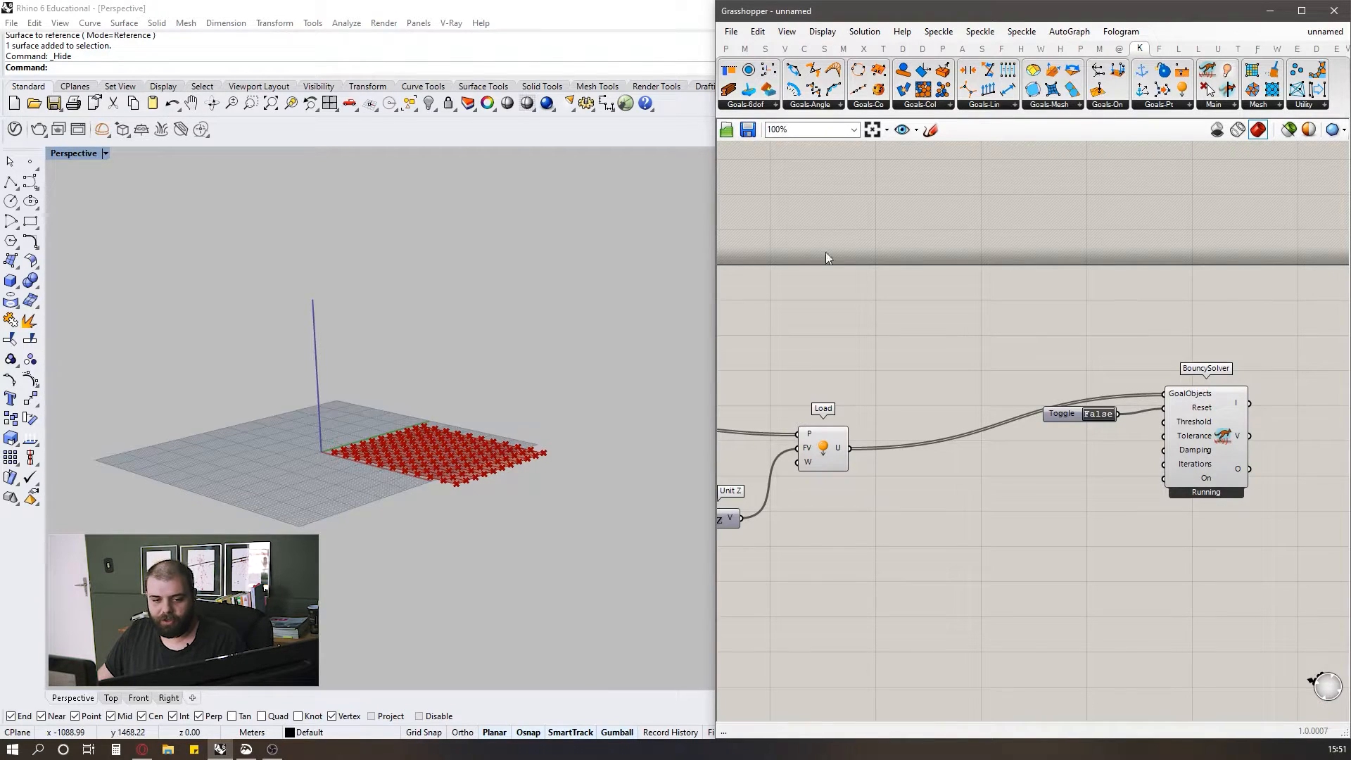
- Add a Kangaroo Anchor goal to the open canvas area below the wire between Load and BouncySolver
scroll(1069, 339, down, 2)
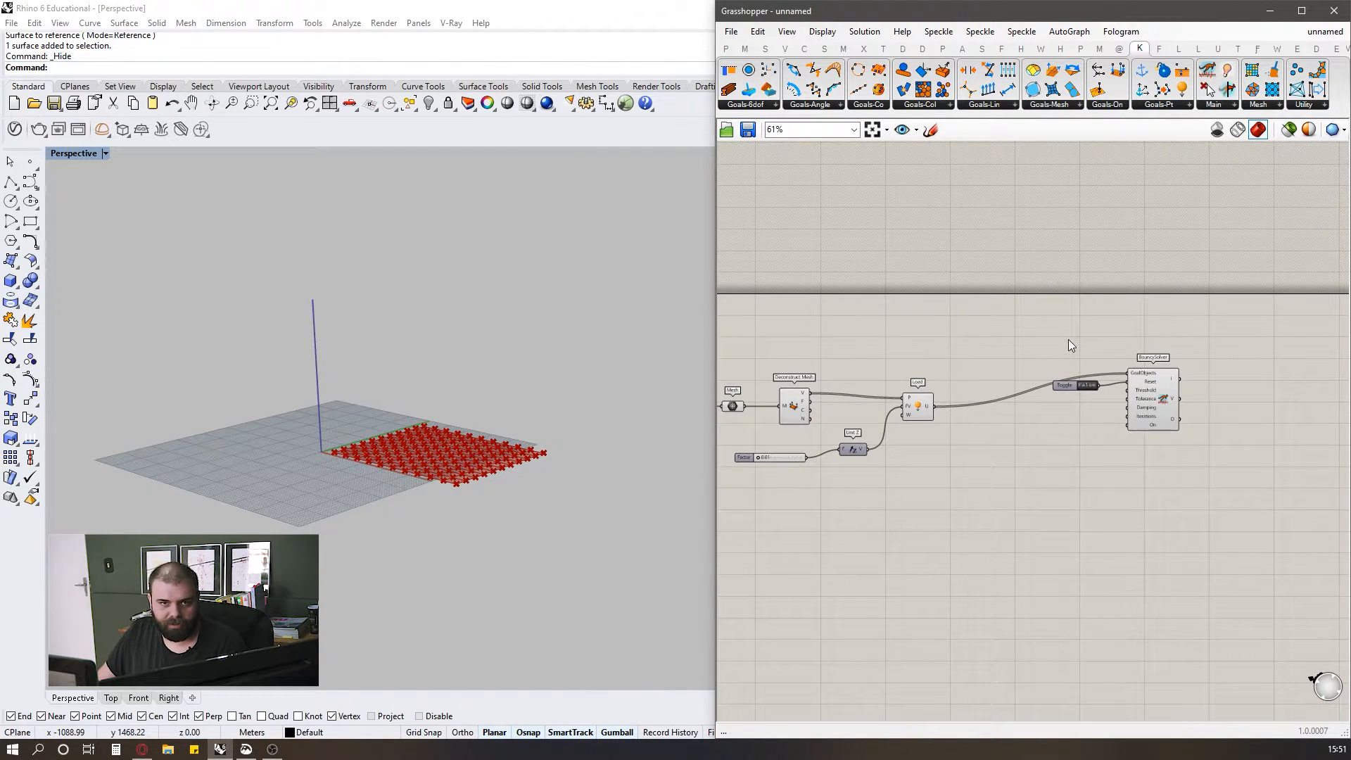
scroll(1068, 339, up, 2)
scroll(1069, 340, down, 2)
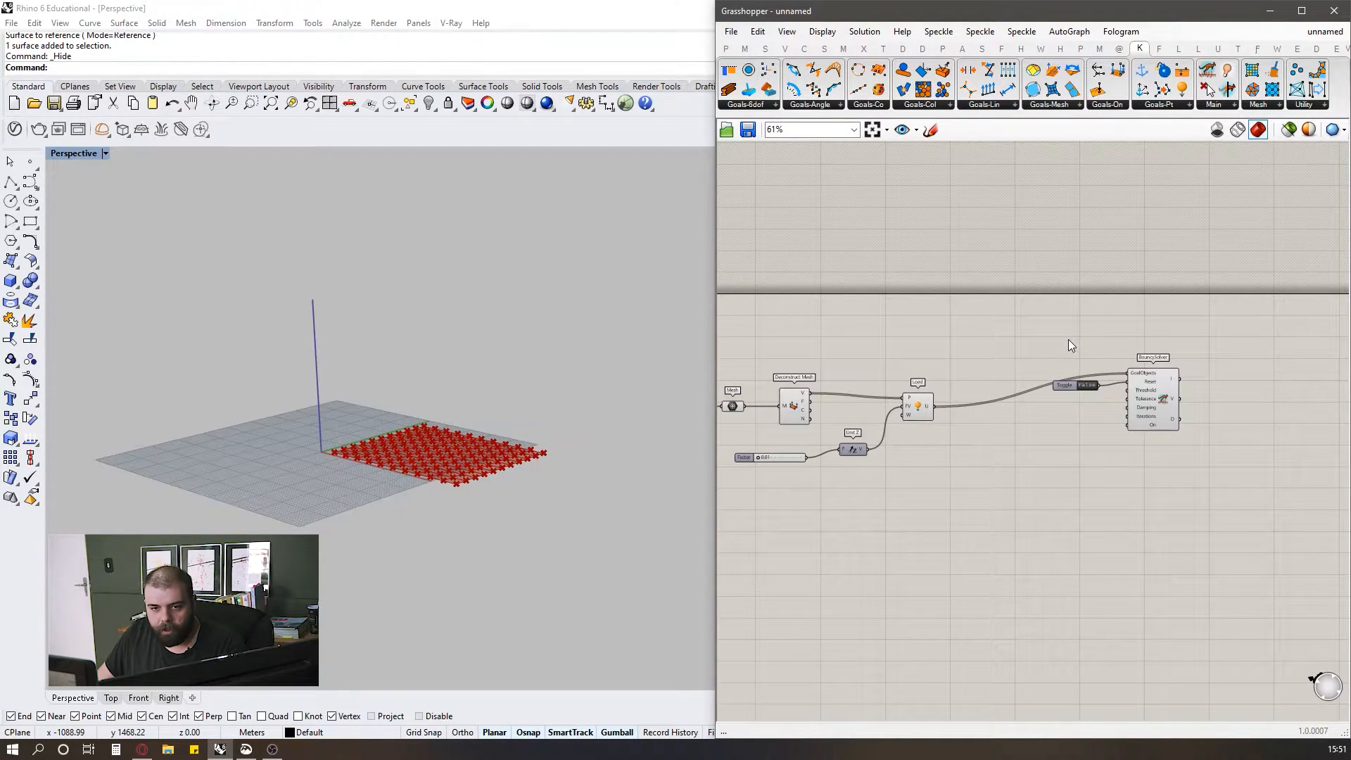
click(1158, 105)
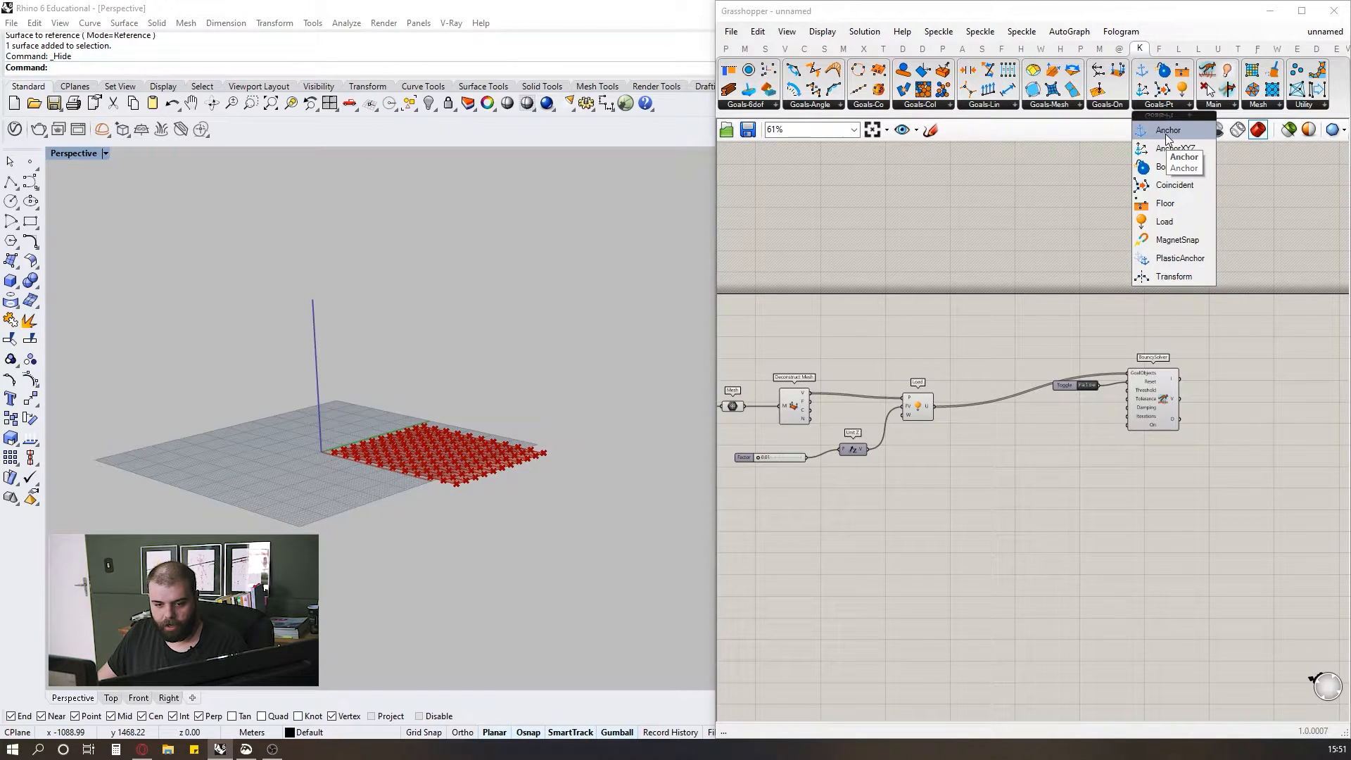
click(1165, 133)
click(1037, 501)
scroll(1152, 454, up, 2)
drag(1124, 447, 1116, 449)
click(1060, 451)
- Turn off the preview of Deconstruct Mesh while keeping the Mesh parameter's preview visible
right_drag(411, 451, 410, 486)
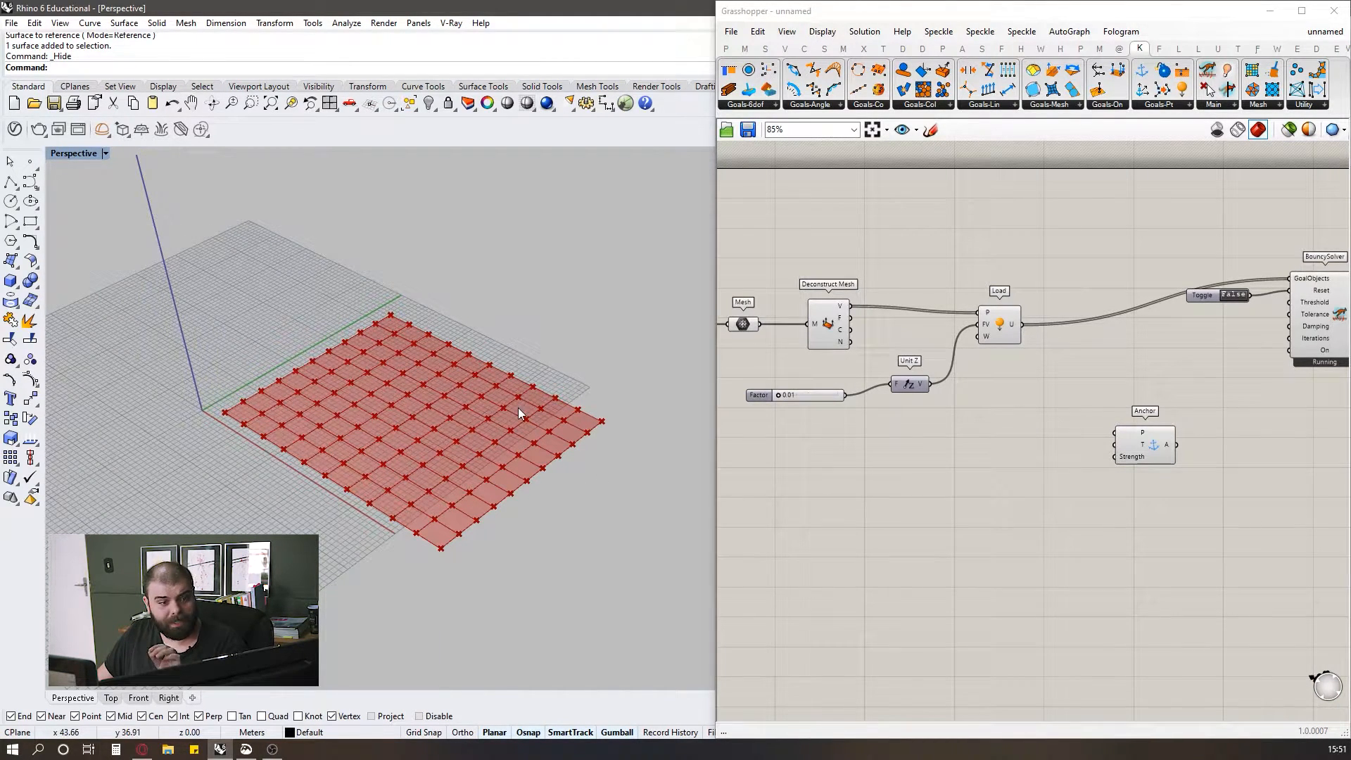
right_drag(425, 462, 373, 366)
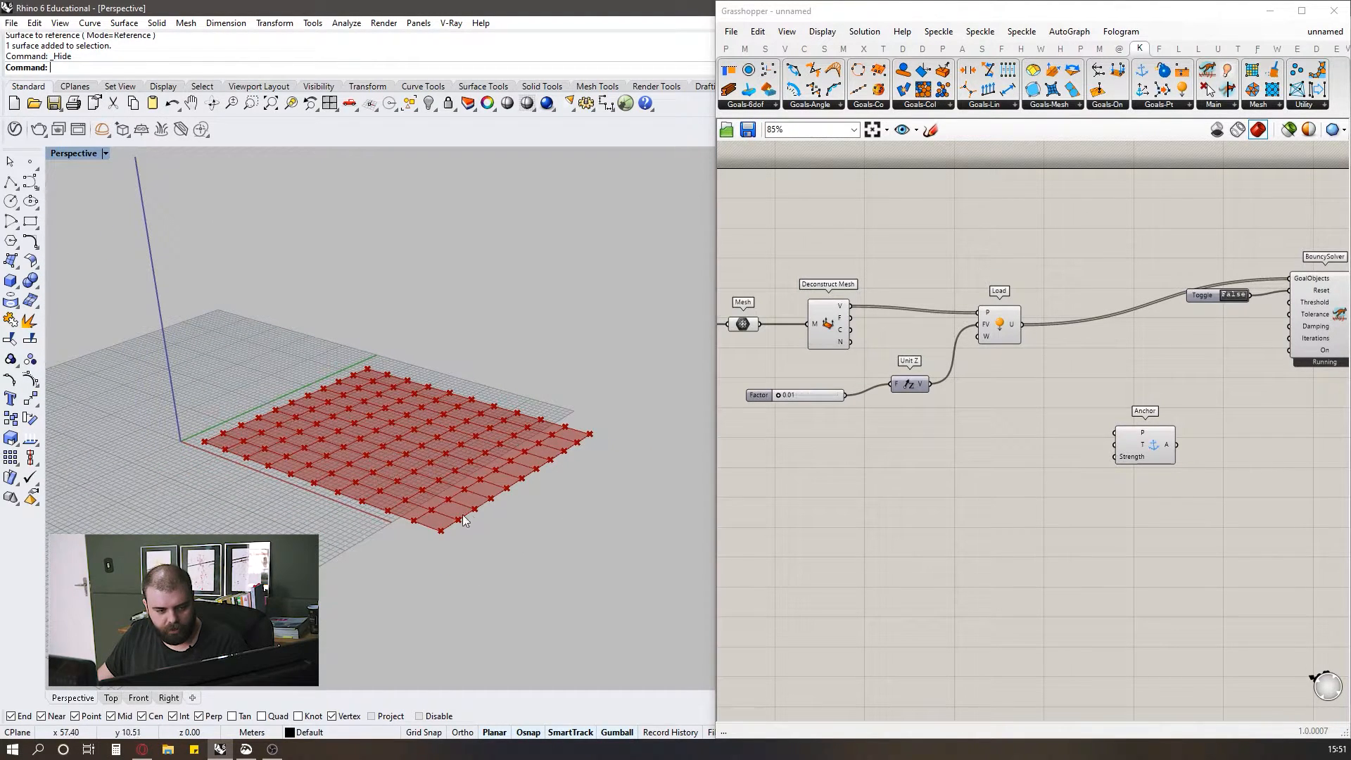
scroll(919, 377, down, 2)
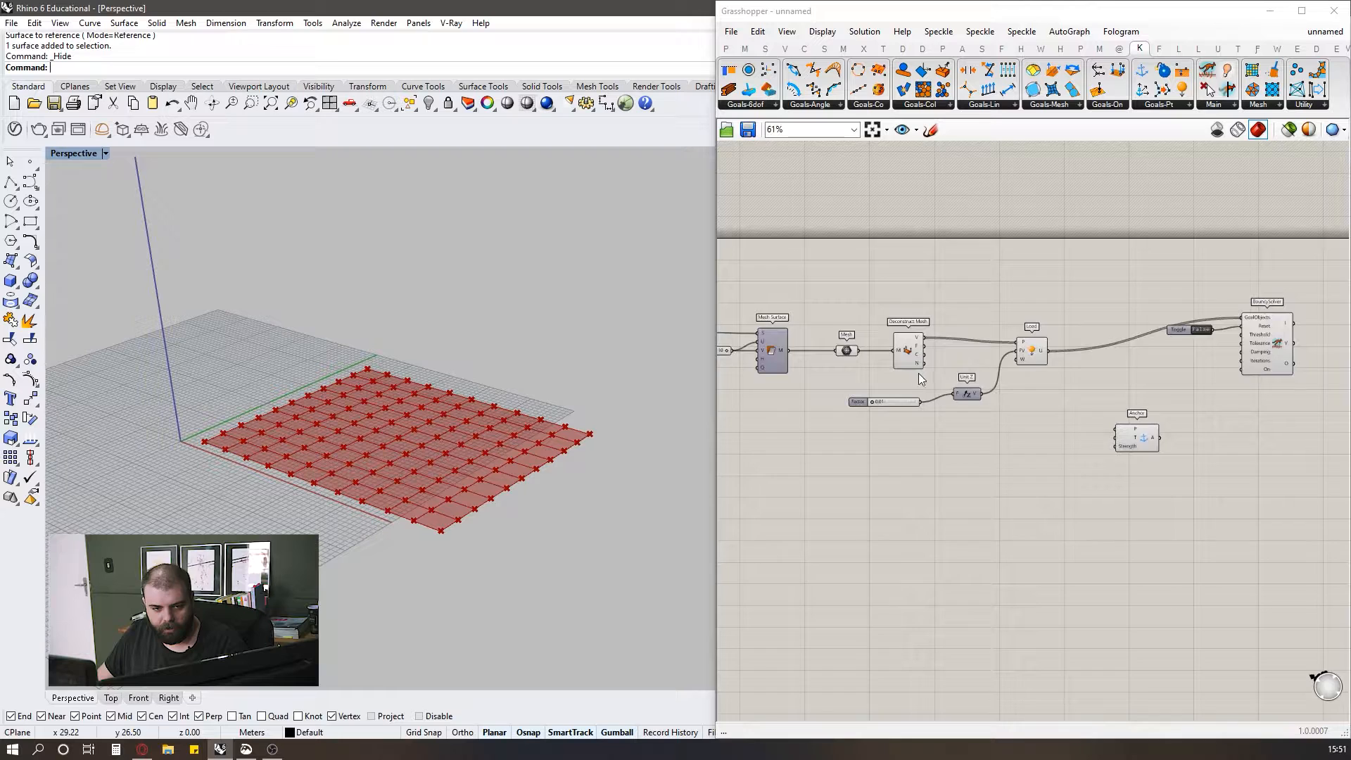
scroll(919, 378, up, 3)
drag(776, 250, 934, 386)
middle_click(916, 264)
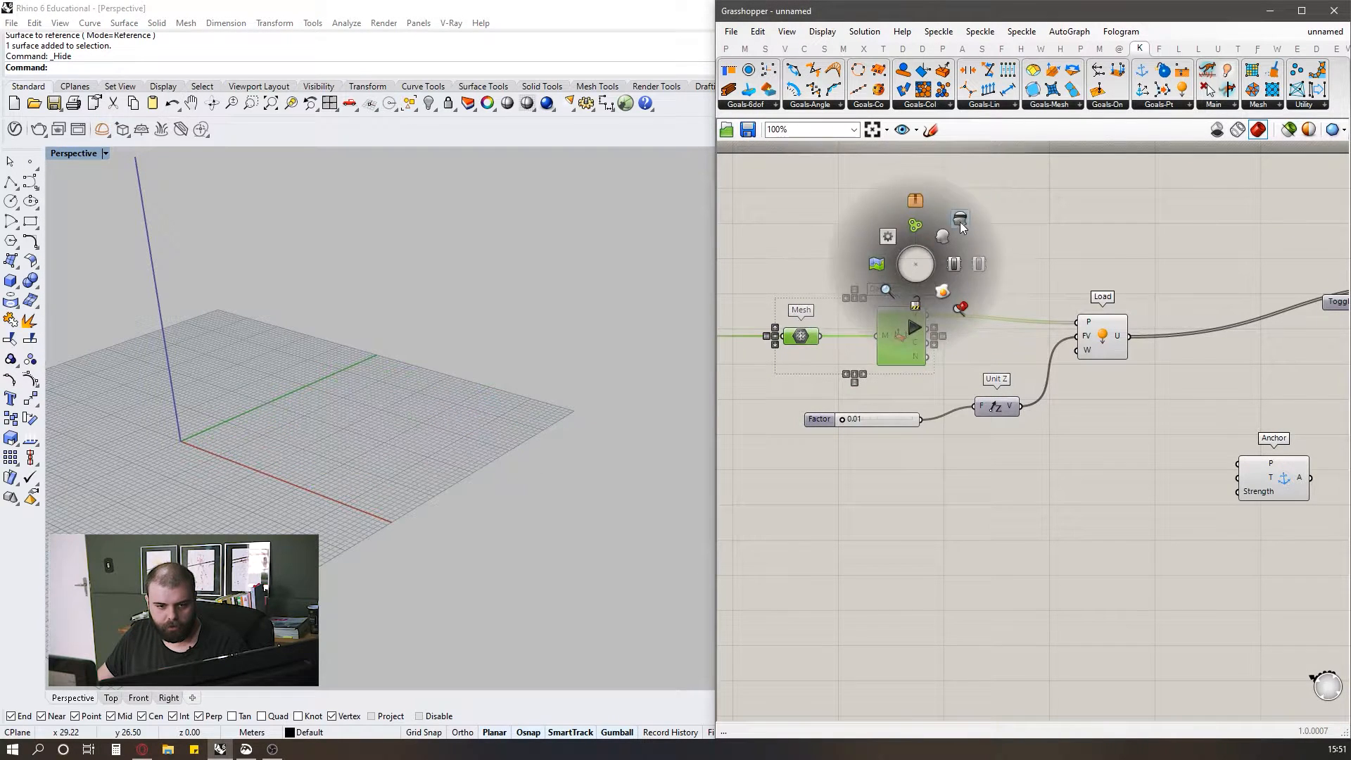
click(960, 222)
click(788, 317)
click(804, 335)
middle_click(804, 335)
click(833, 307)
click(757, 363)
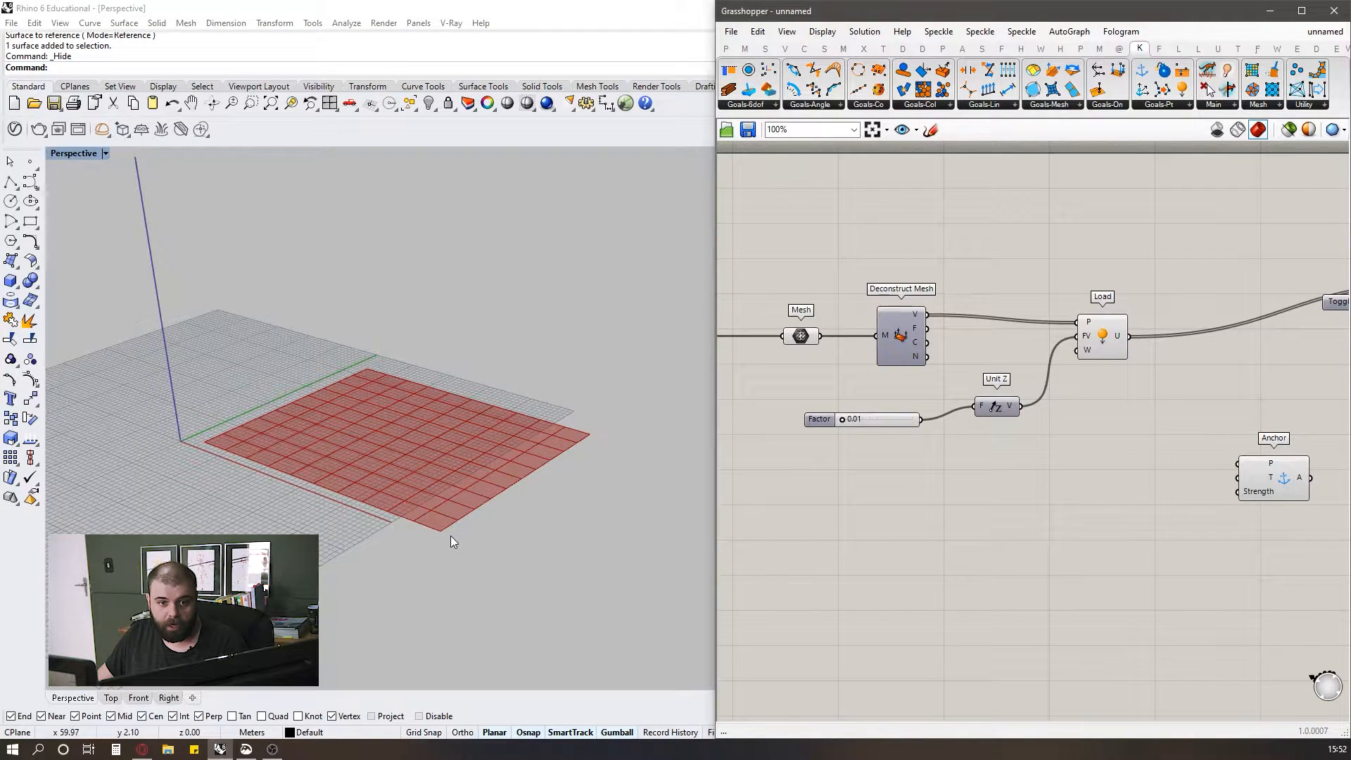
- Search the components for "corne", add Kangaroo's MeshCorners, and place it below and before Anchor
scroll(890, 380, down, 3)
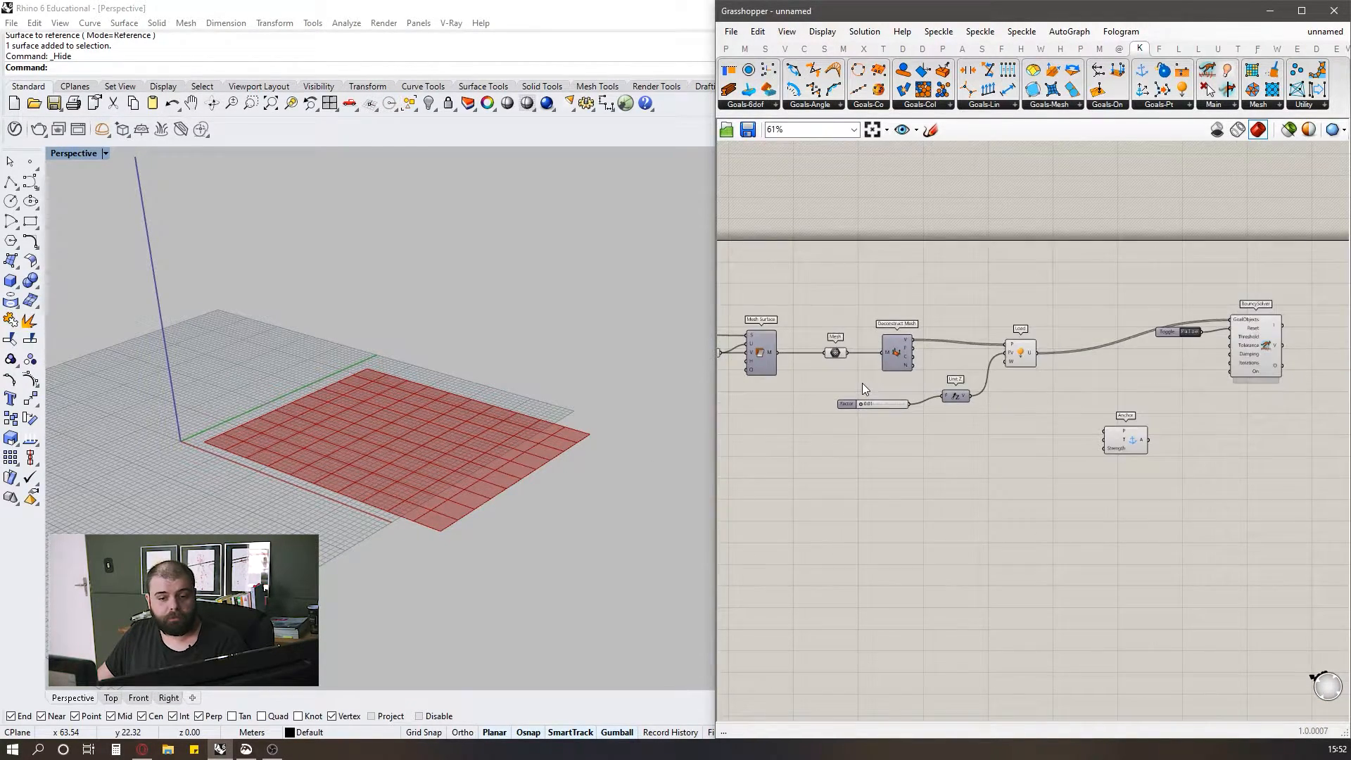
double_click(1170, 514)
text(mesh corner)
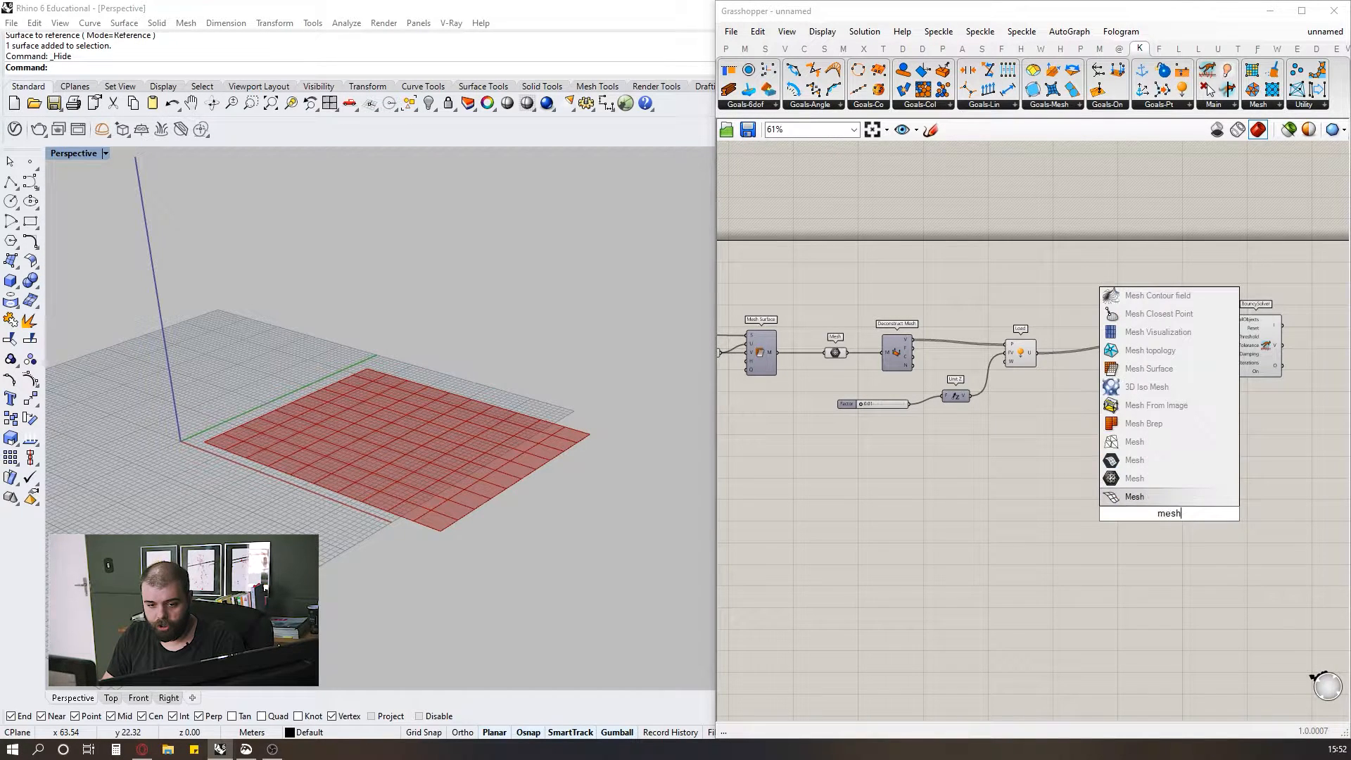
key(BackSpace)
key(BackSpace)
key(BackSpace)
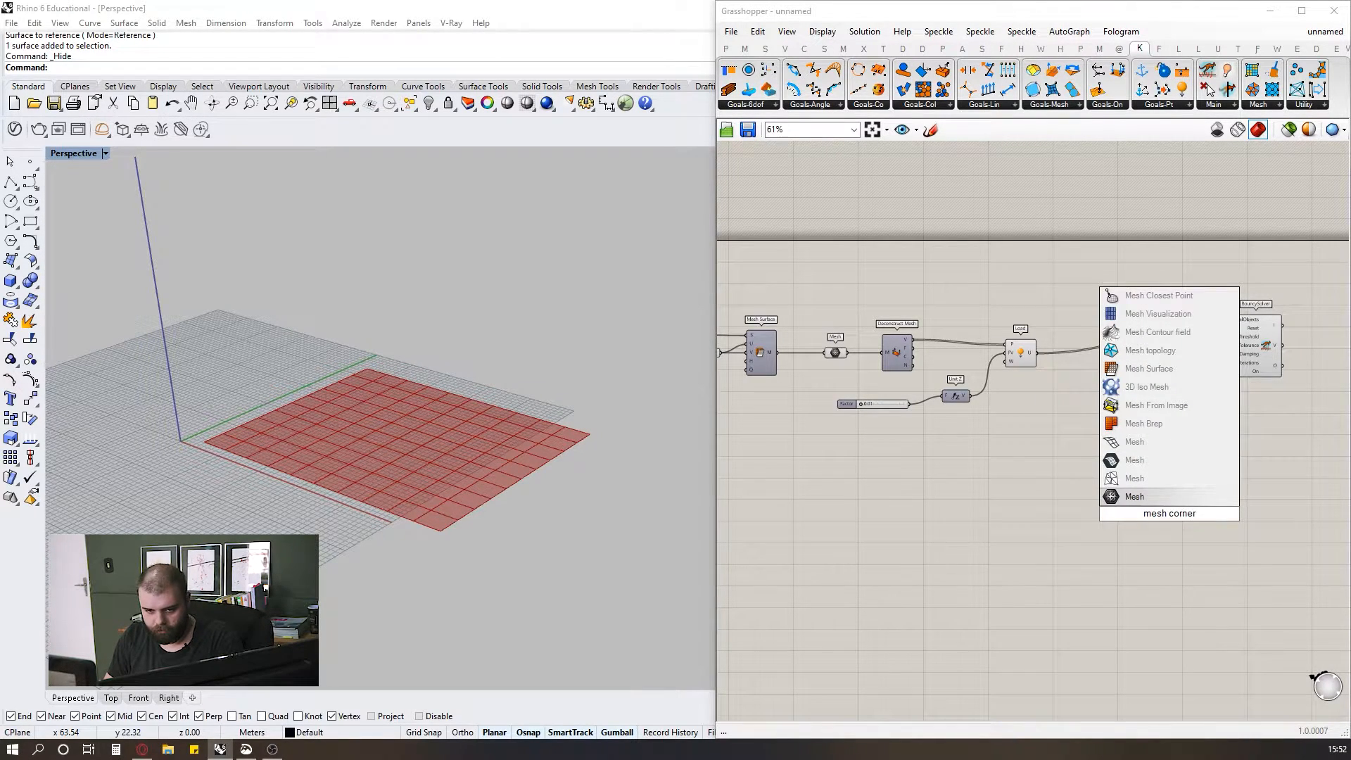
key(BackSpace)
key(BackSpace)
key(BackSpace)
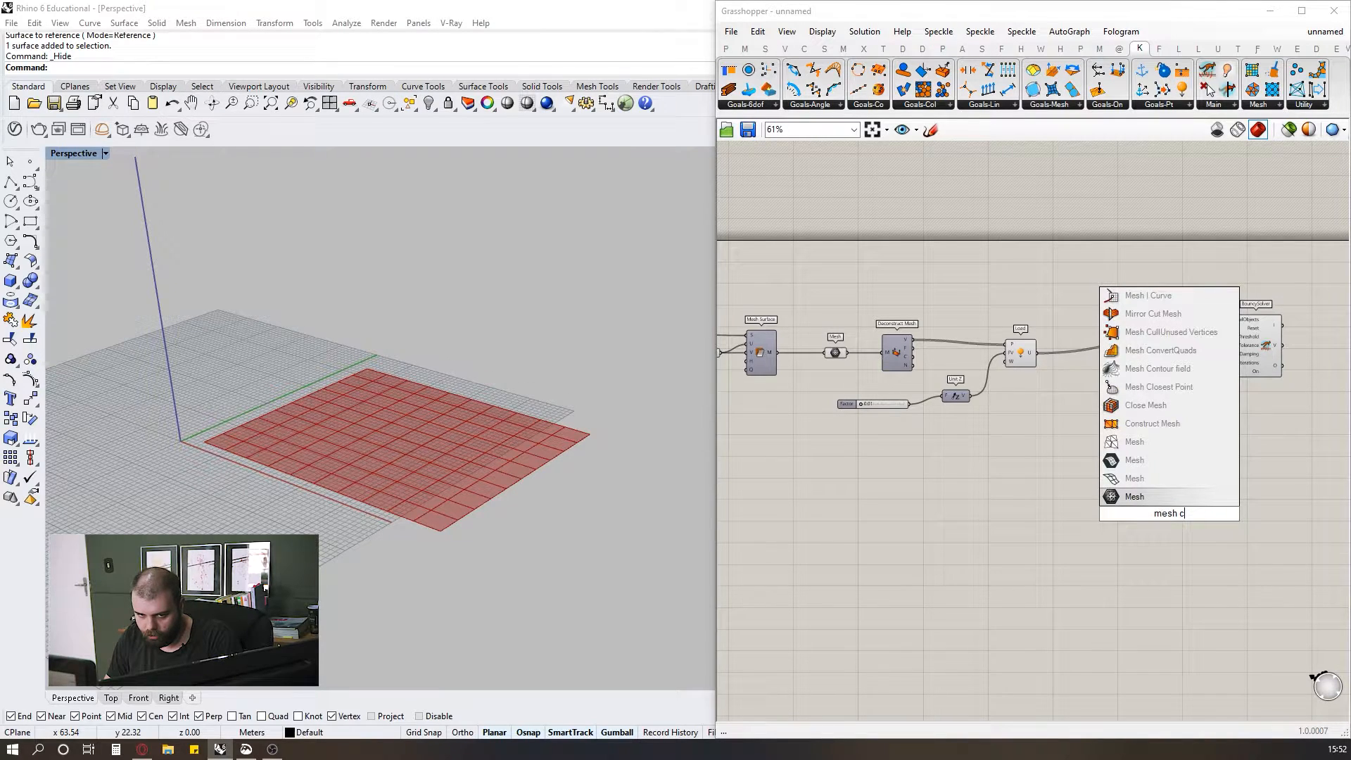
key(BackSpace)
key(BackSpace)
key(BackSpace)
key(BackSpace)
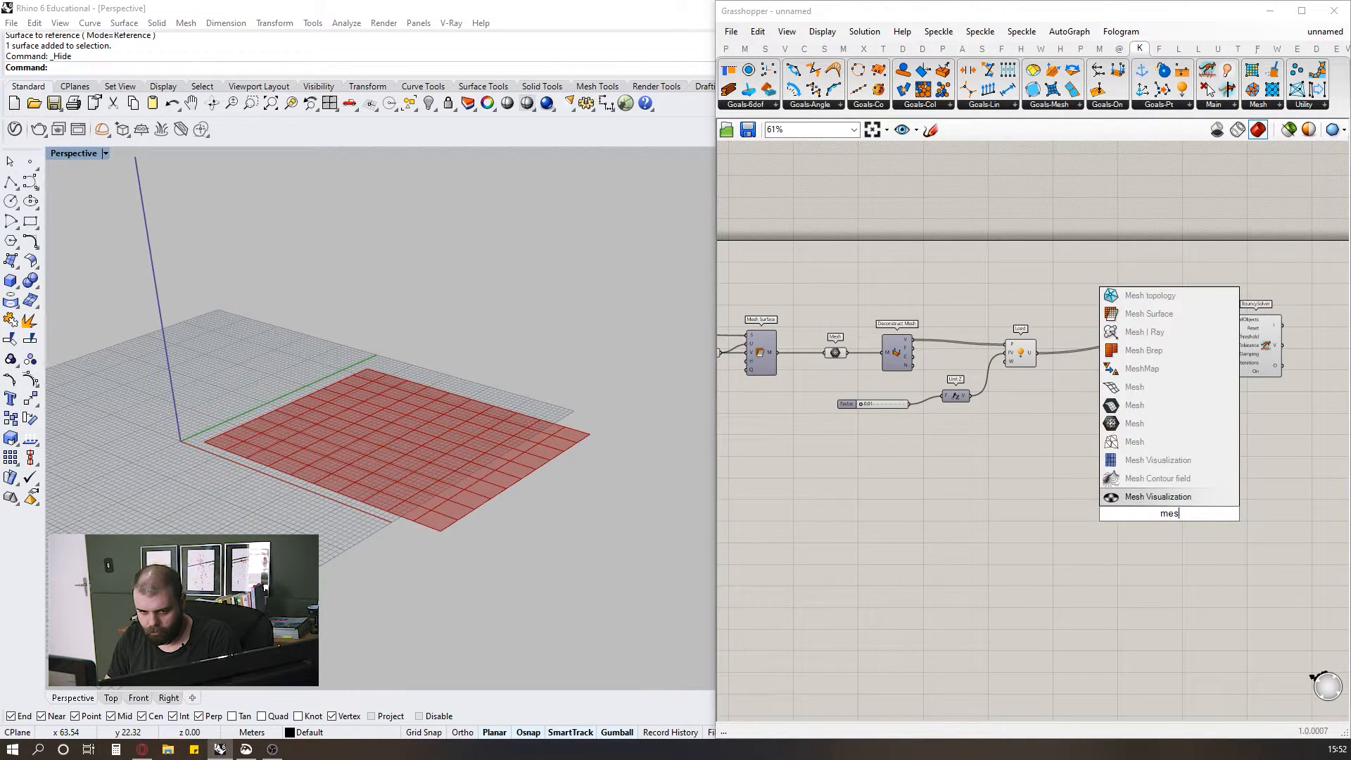
text(corn)
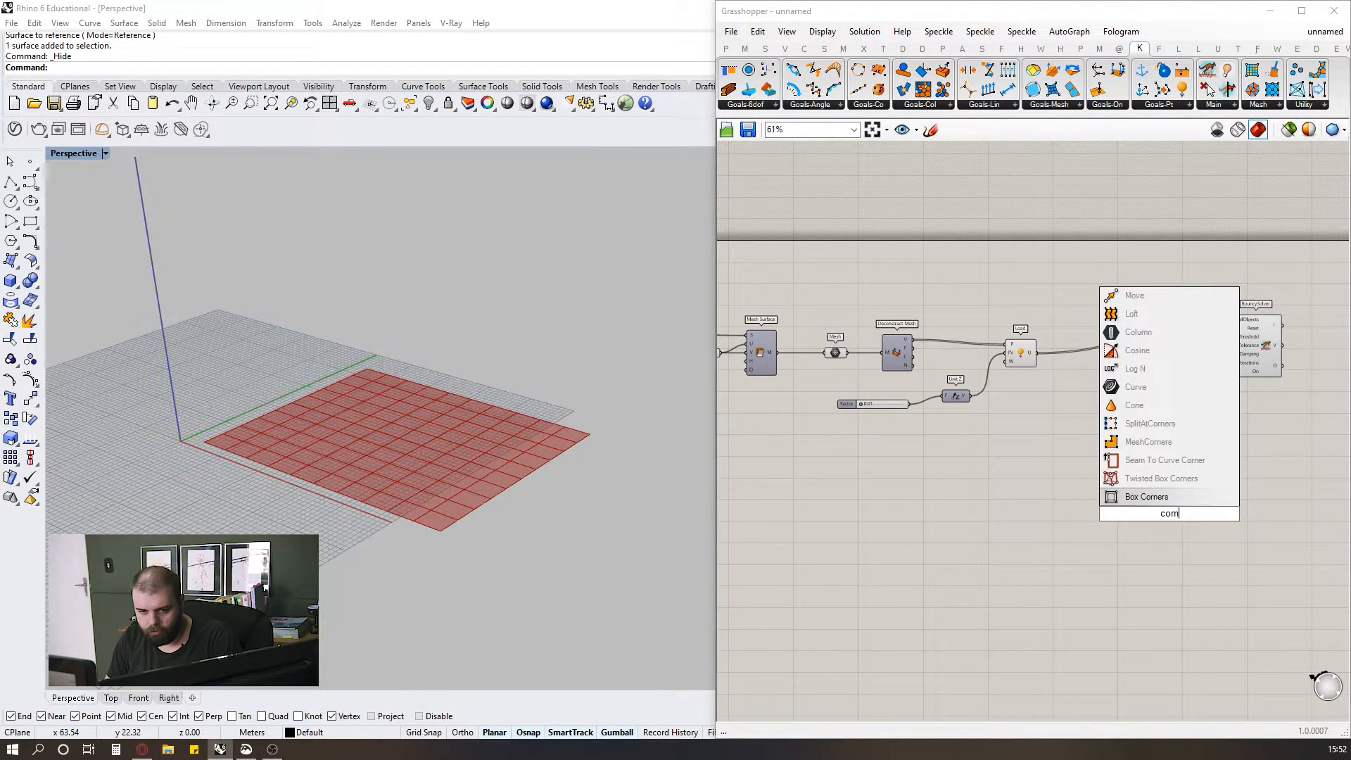
text(e)
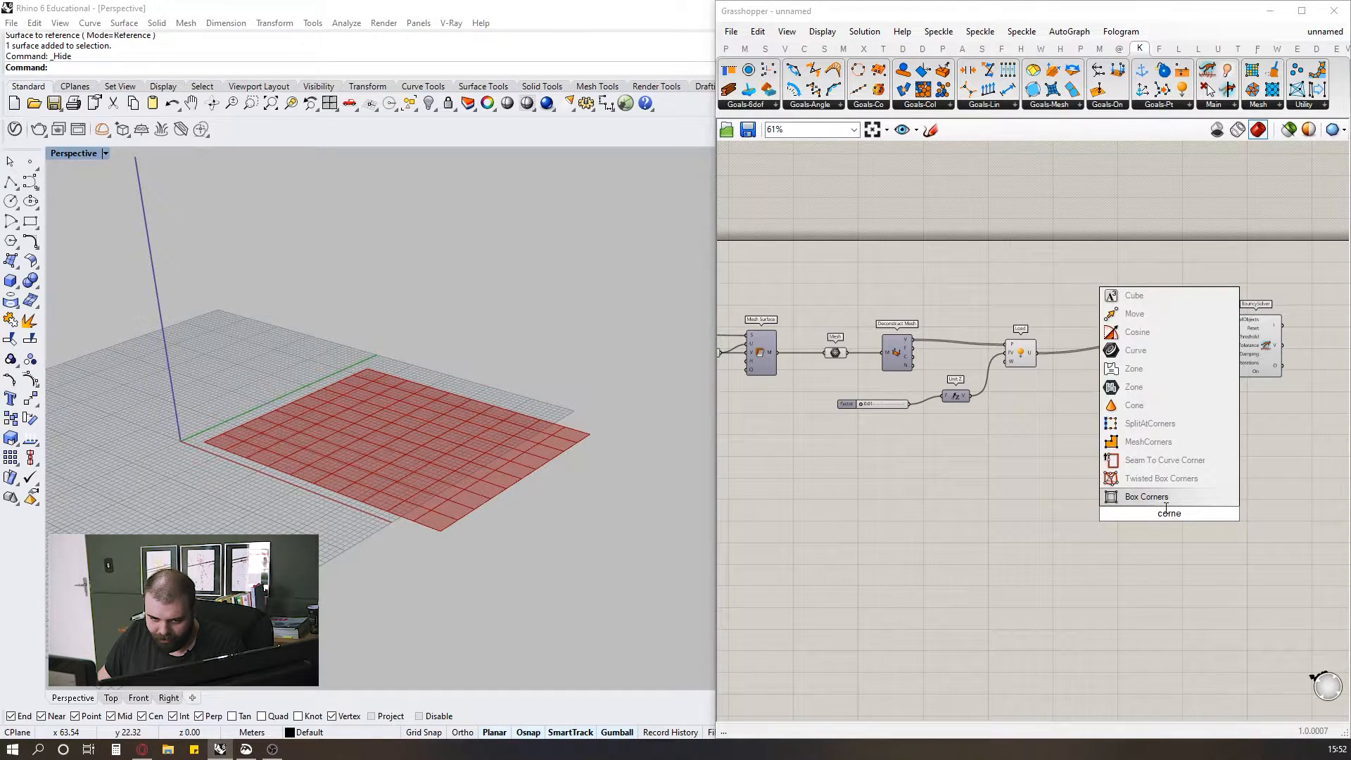
click(1149, 442)
scroll(1193, 483, up, 2)
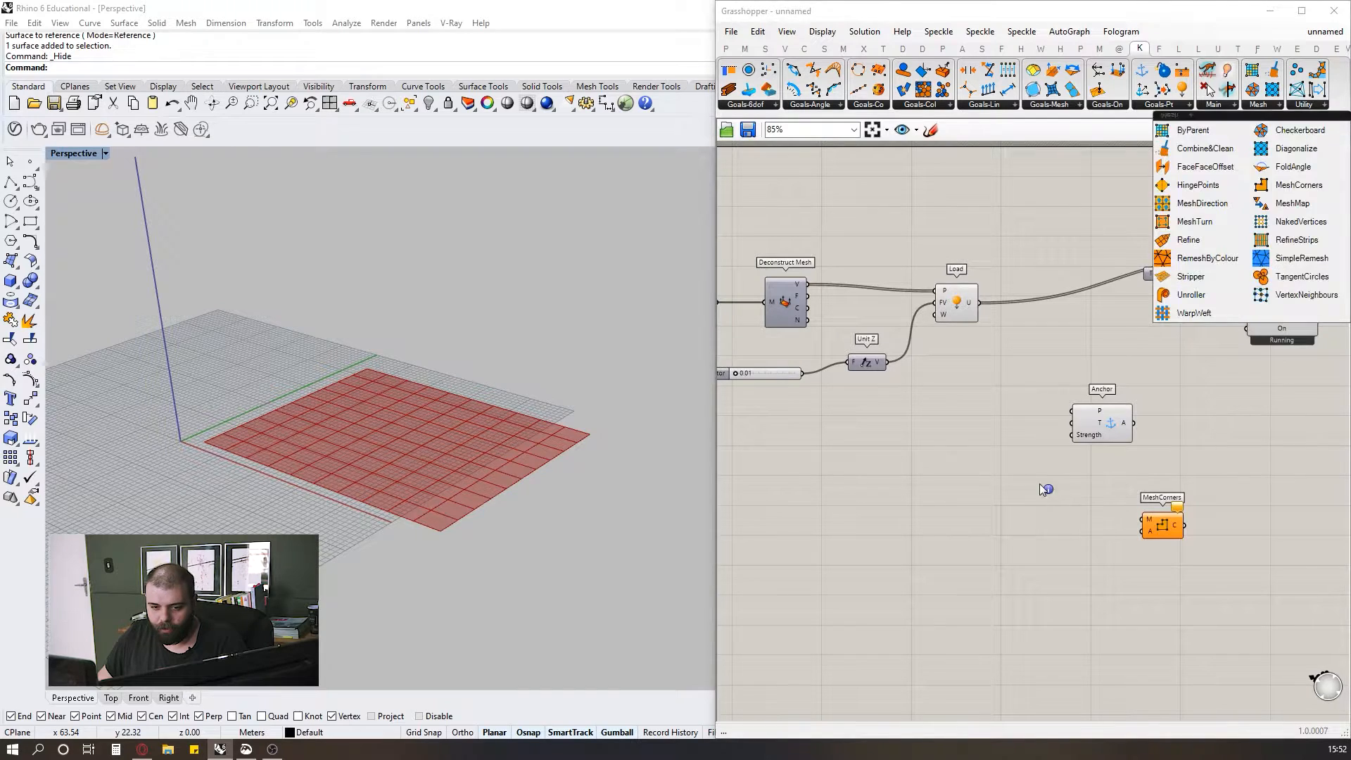
drag(1162, 525, 1019, 505)
scroll(1068, 534, up, 3)
double_click(1095, 486)
text(corners)
click(1127, 549)
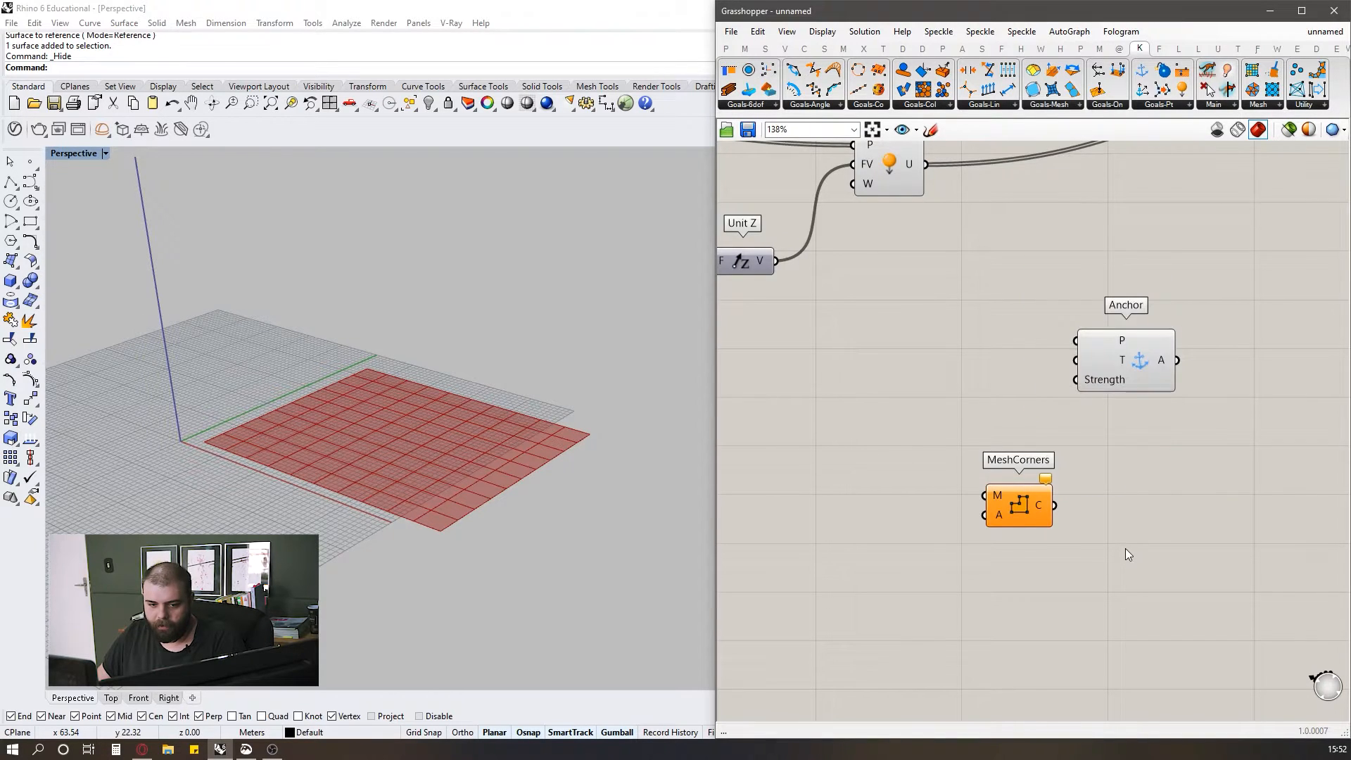
- Check the Angle input and Corners output of MeshCorners, and connect the Mesh parameter to its M input
scroll(1130, 535, down, 3)
scroll(1108, 491, up, 3)
drag(1031, 547, 950, 492)
scroll(954, 491, up, 3)
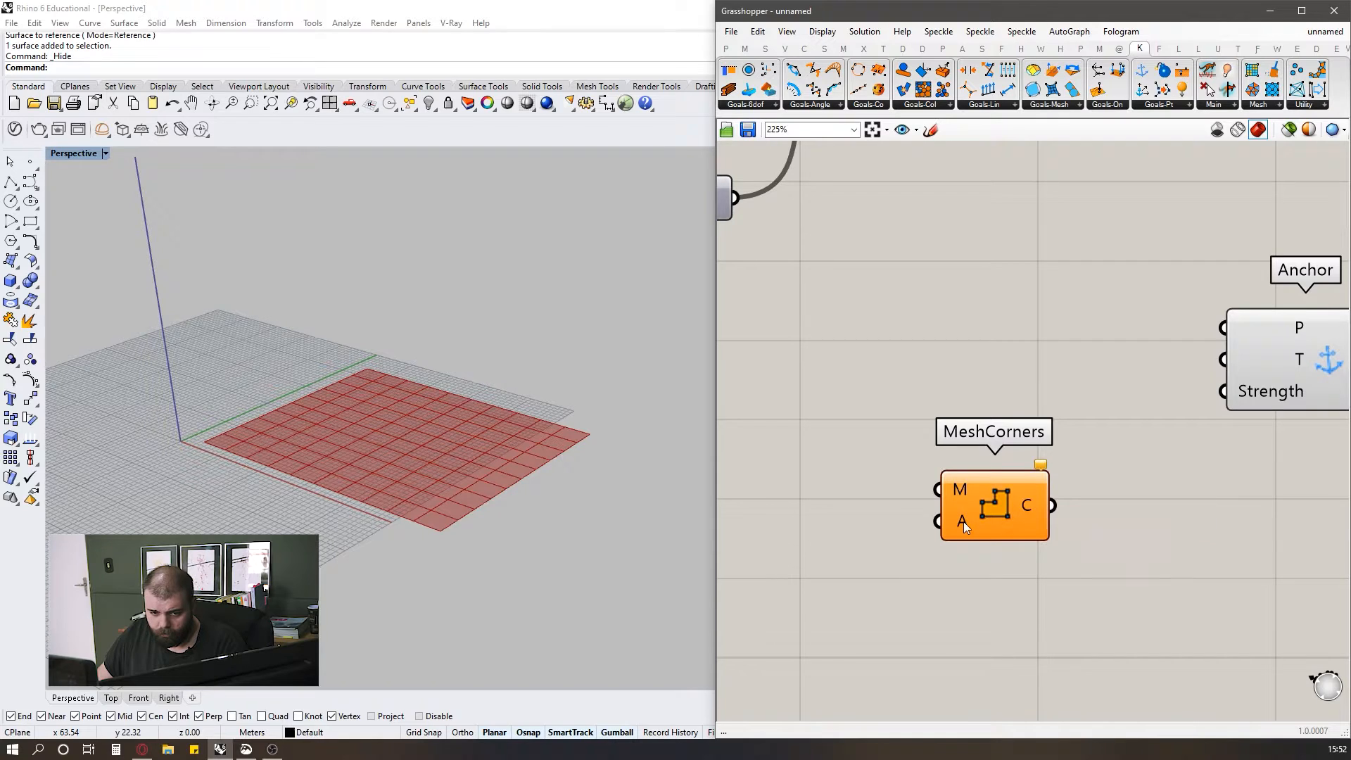
mouse_move(964, 521)
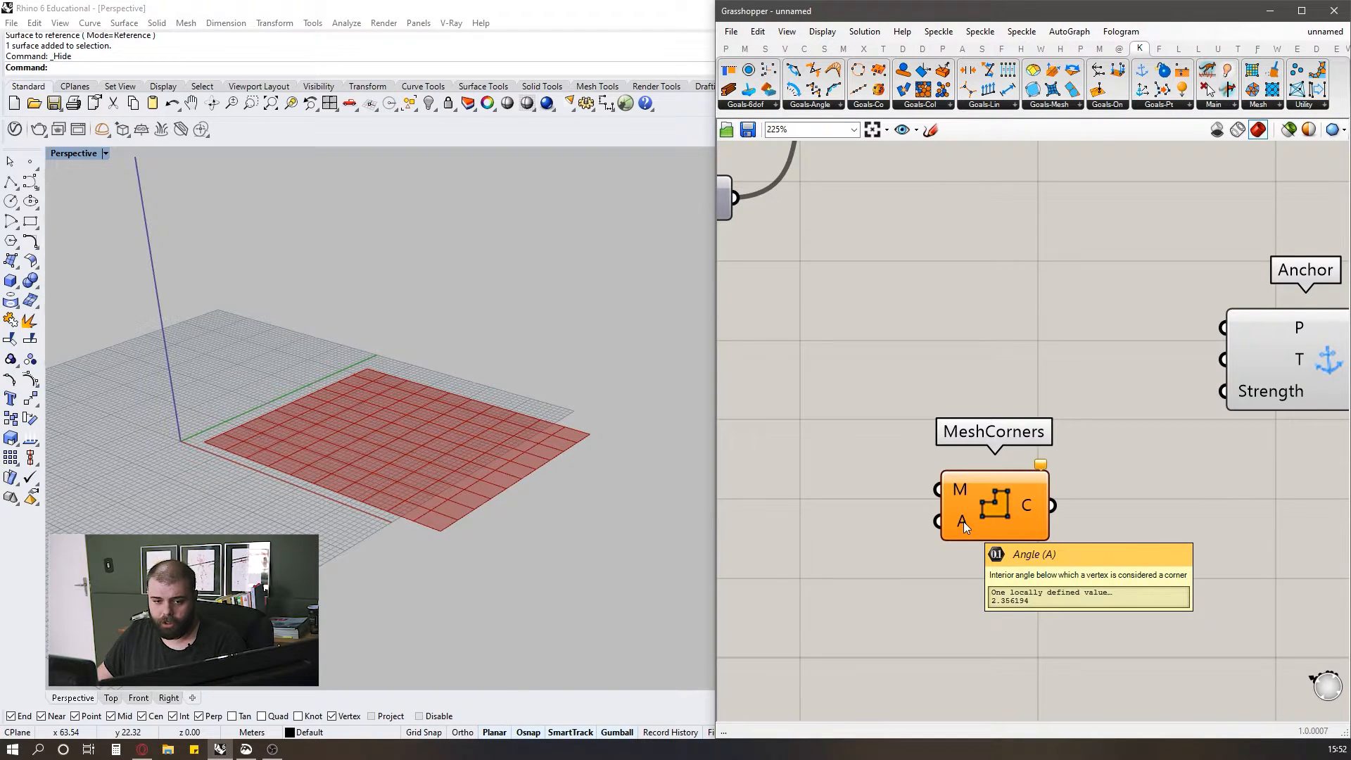
mouse_move(1032, 519)
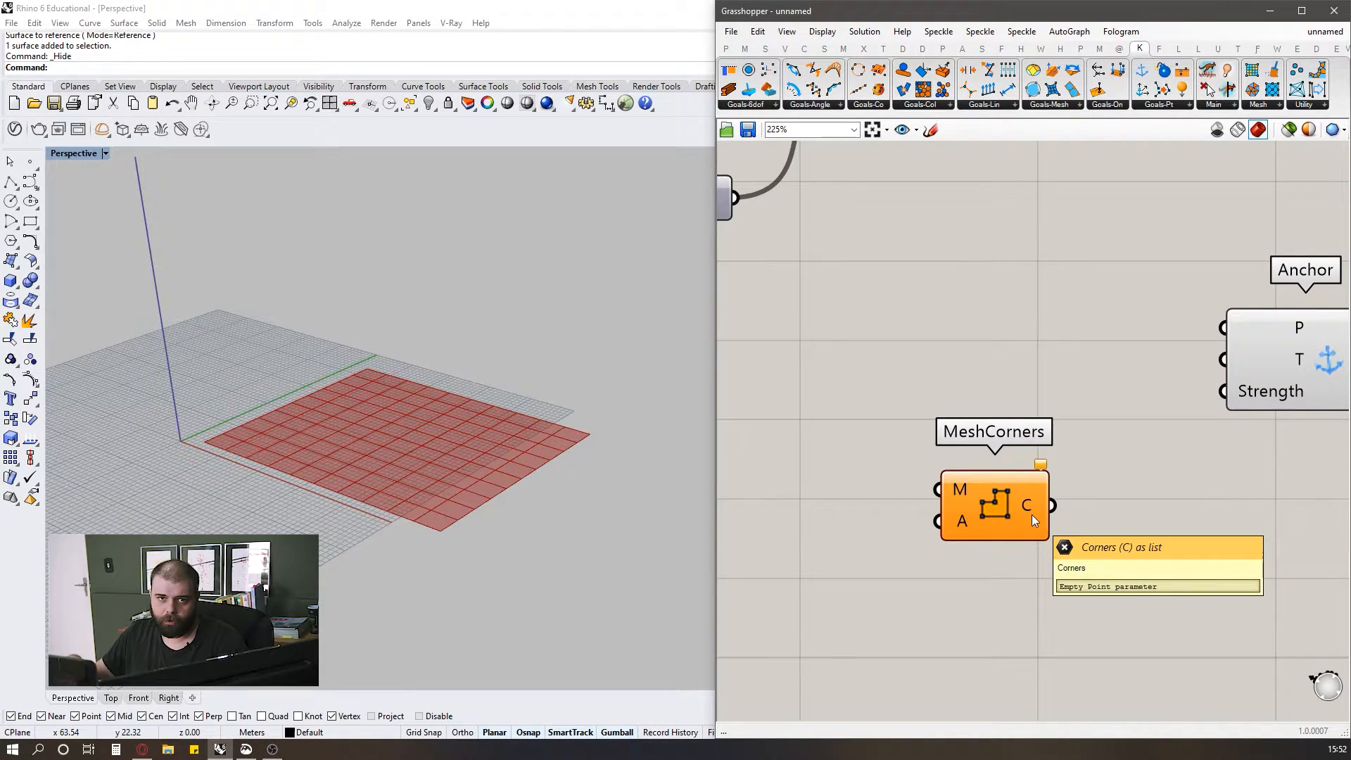
scroll(1054, 404, down, 5)
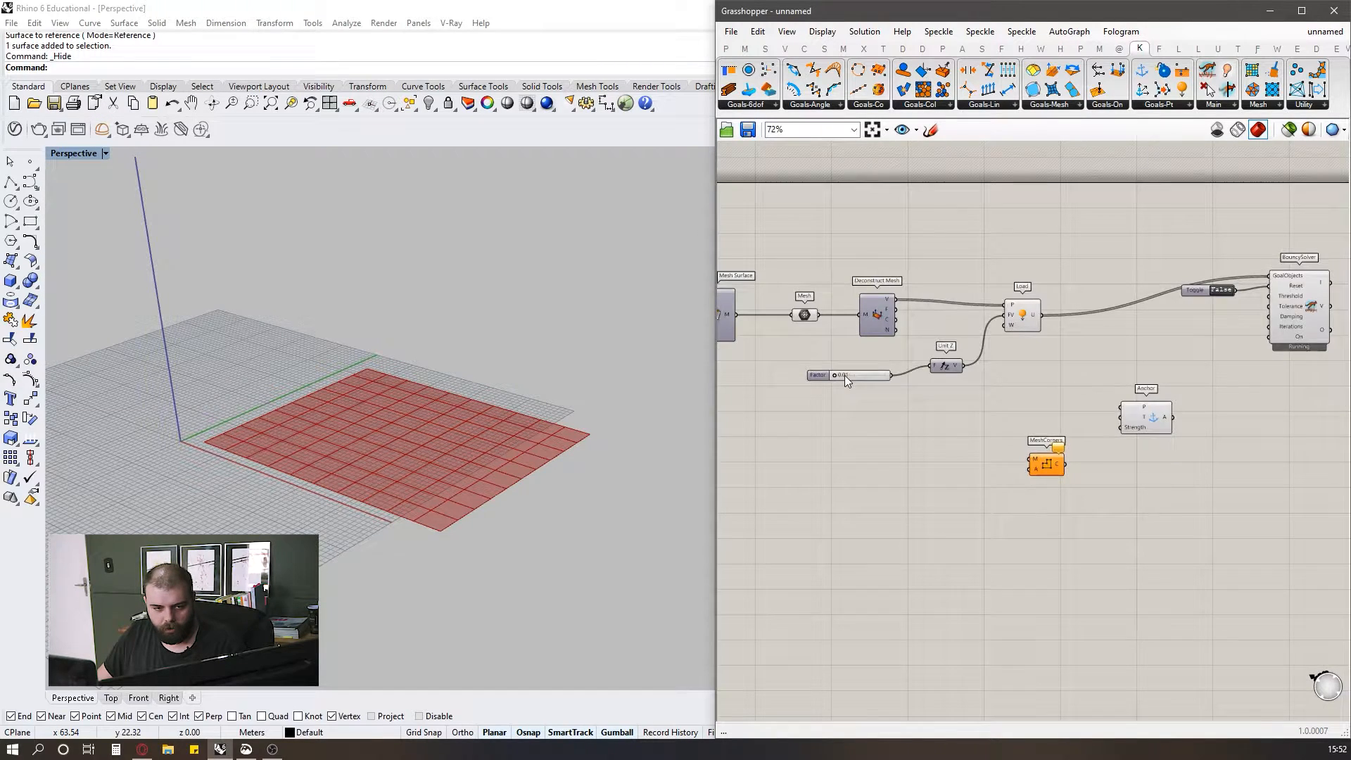
scroll(844, 375, up, 2)
click(805, 292)
drag(811, 292, 1099, 491)
click(1039, 450)
scroll(826, 489, down, 2)
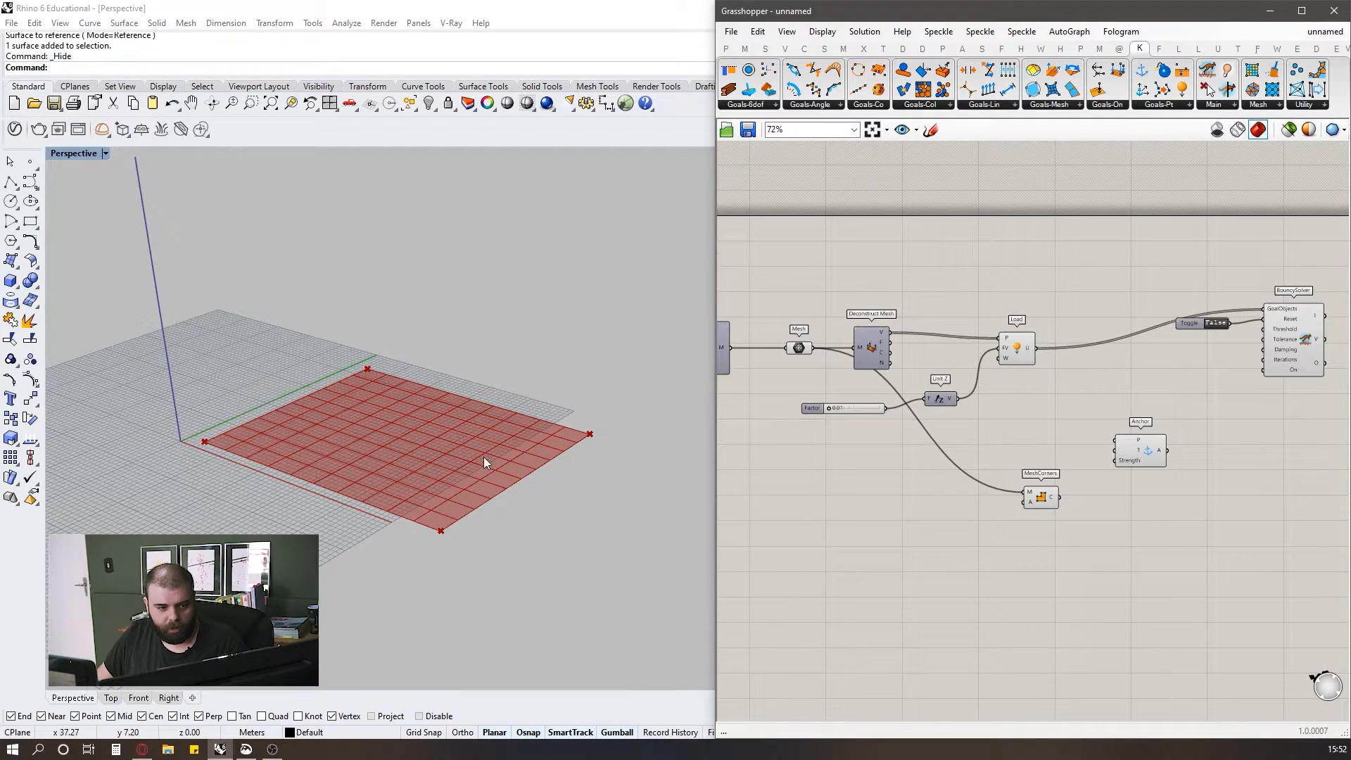
- Reset BouncySolver by setting its Reset toggle to True
scroll(1287, 369, up, 2)
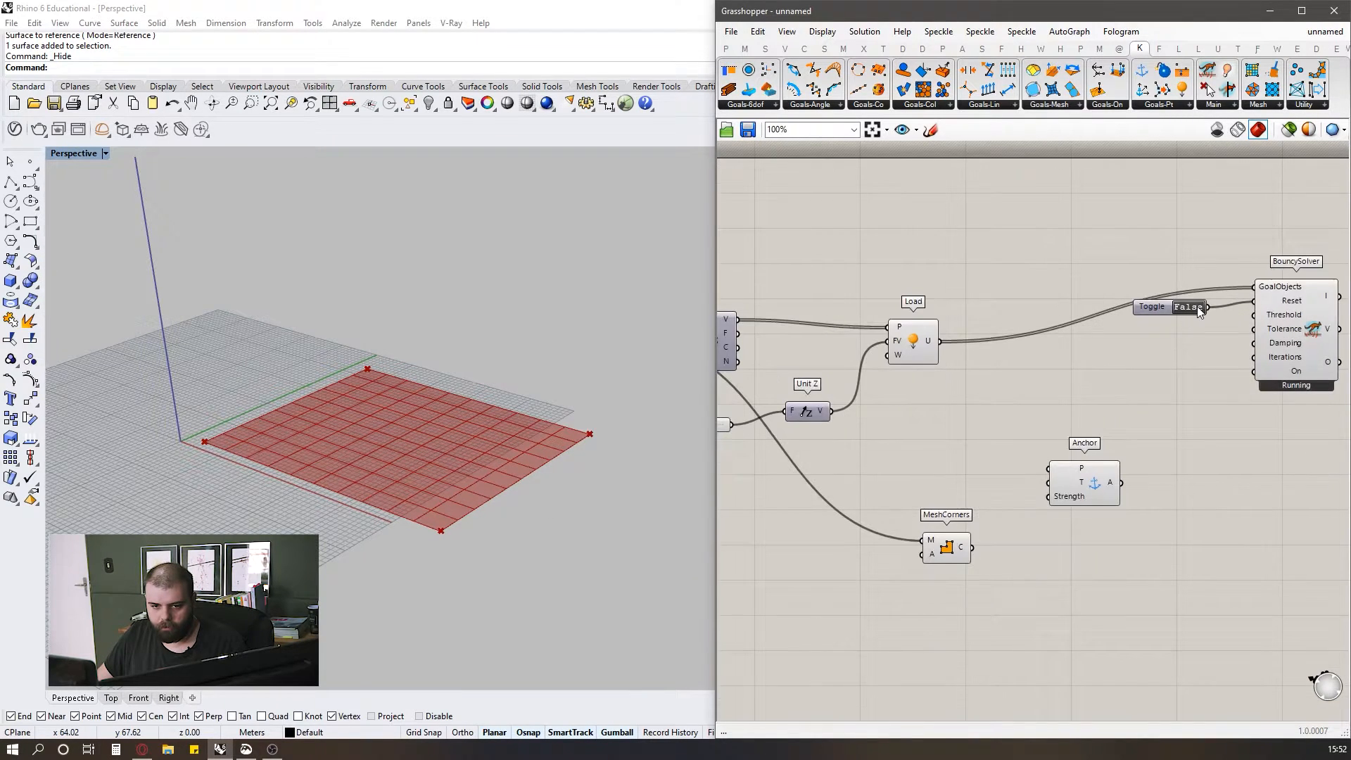
double_click(1196, 309)
scroll(1215, 380, down, 2)
drag(1048, 438, 1020, 411)
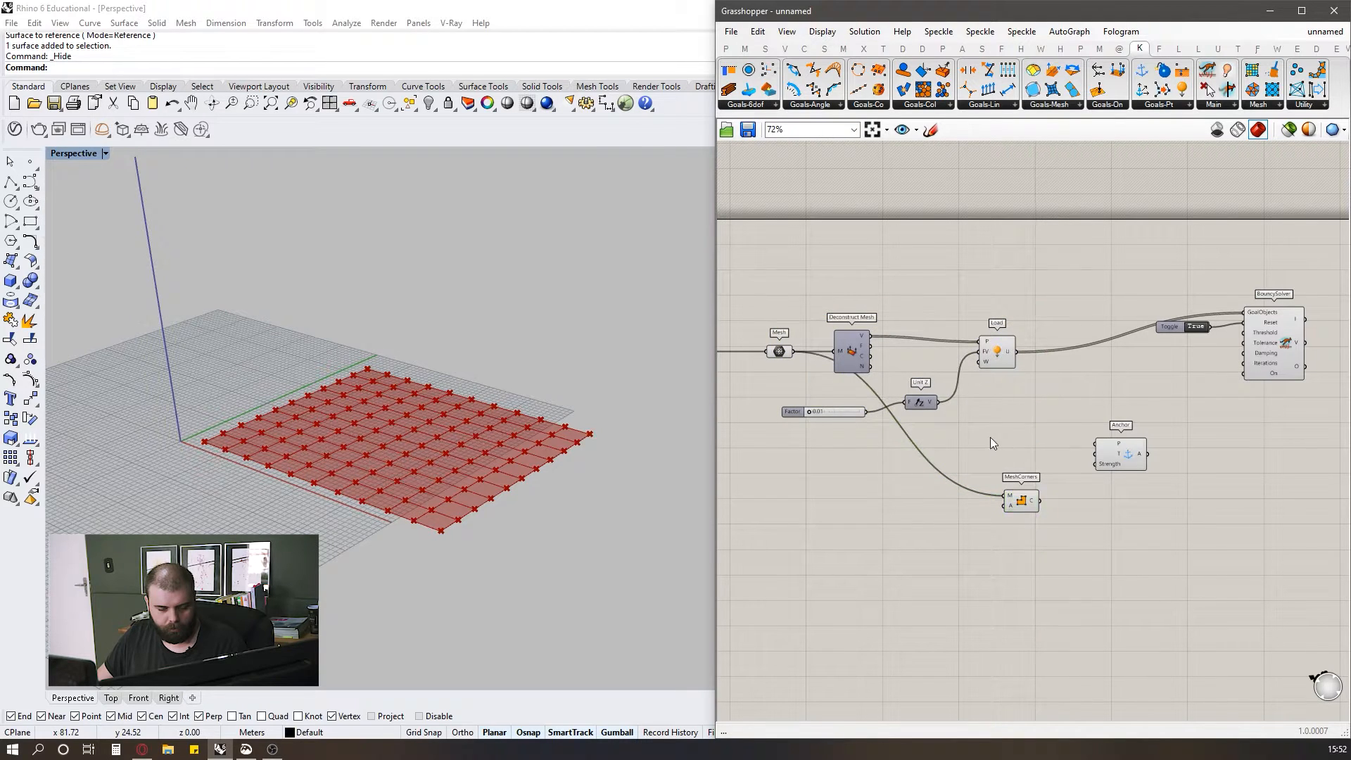
- Connect the Corners output of MeshCorners to Anchor's P input and arrange both components below Load
click(1018, 500)
scroll(1046, 460, up, 2)
click(1022, 461)
mouse_move(1010, 527)
mouse_down()
mouse_move(1019, 513)
mouse_move(1000, 511)
mouse_up()
scroll(917, 470, down, 2)
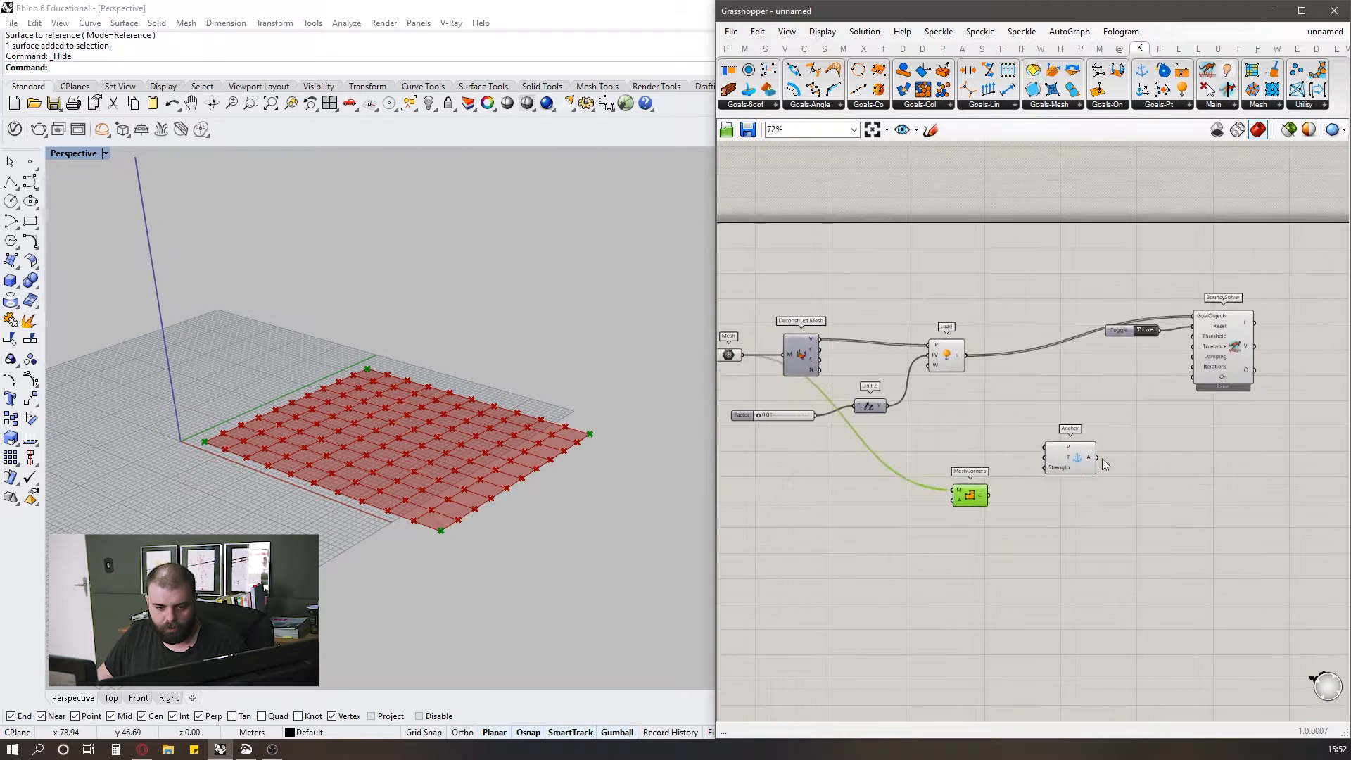
scroll(1104, 464, up, 2)
mouse_move(917, 518)
mouse_down()
mouse_move(1011, 440)
mouse_move(887, 479)
mouse_up()
click(929, 493)
drag(1049, 458, 1039, 524)
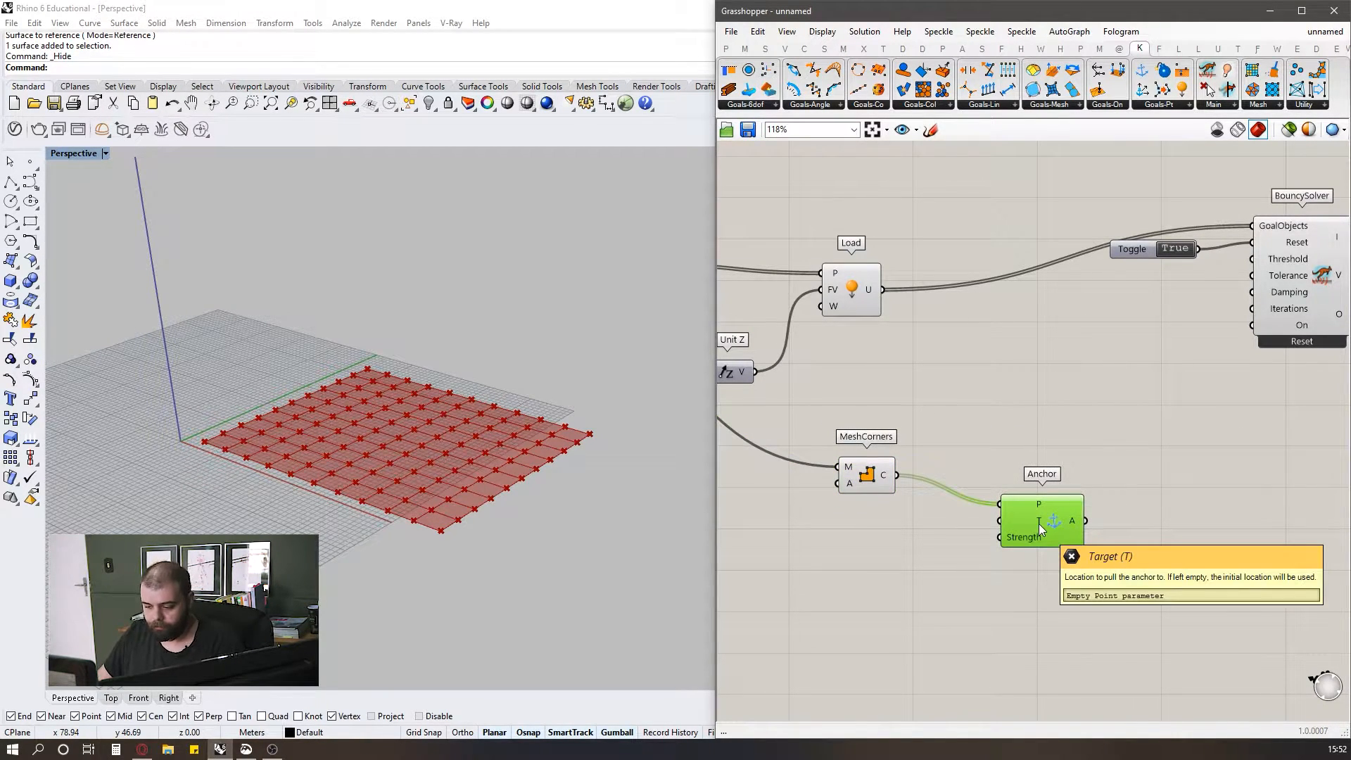
- Check Anchor's Strength input and move Anchor closer to MeshCorners
click(933, 441)
scroll(936, 444, down, 2)
click(1007, 501)
click(926, 504)
scroll(1007, 499, up, 3)
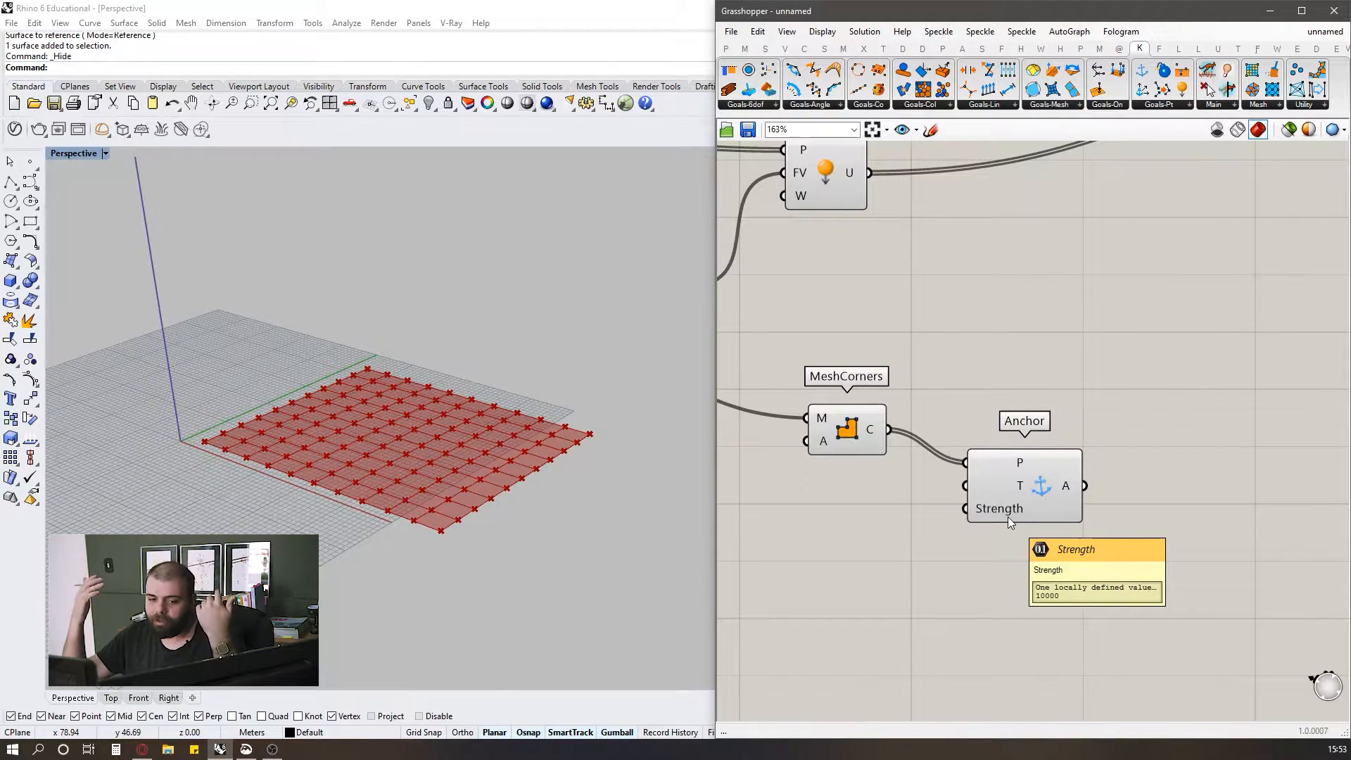
drag(1006, 498, 1009, 513)
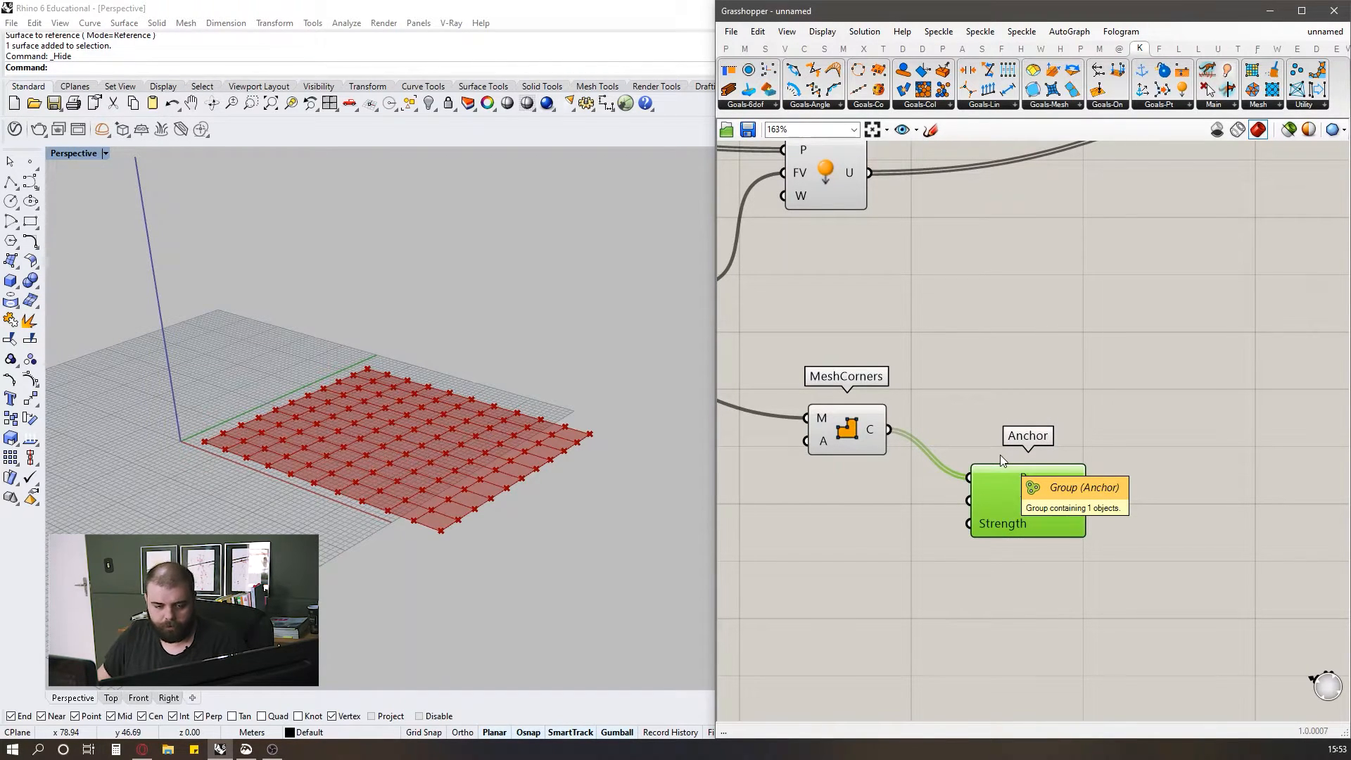
click(930, 566)
- Connect Anchor's output to BouncySolver's GoalObjects input in addition to the existing Load connection
scroll(940, 581, down, 4)
scroll(1130, 477, up, 2)
click(934, 553)
scroll(1228, 611, down, 1)
drag(1035, 583, 1067, 449)
scroll(1188, 372, up, 4)
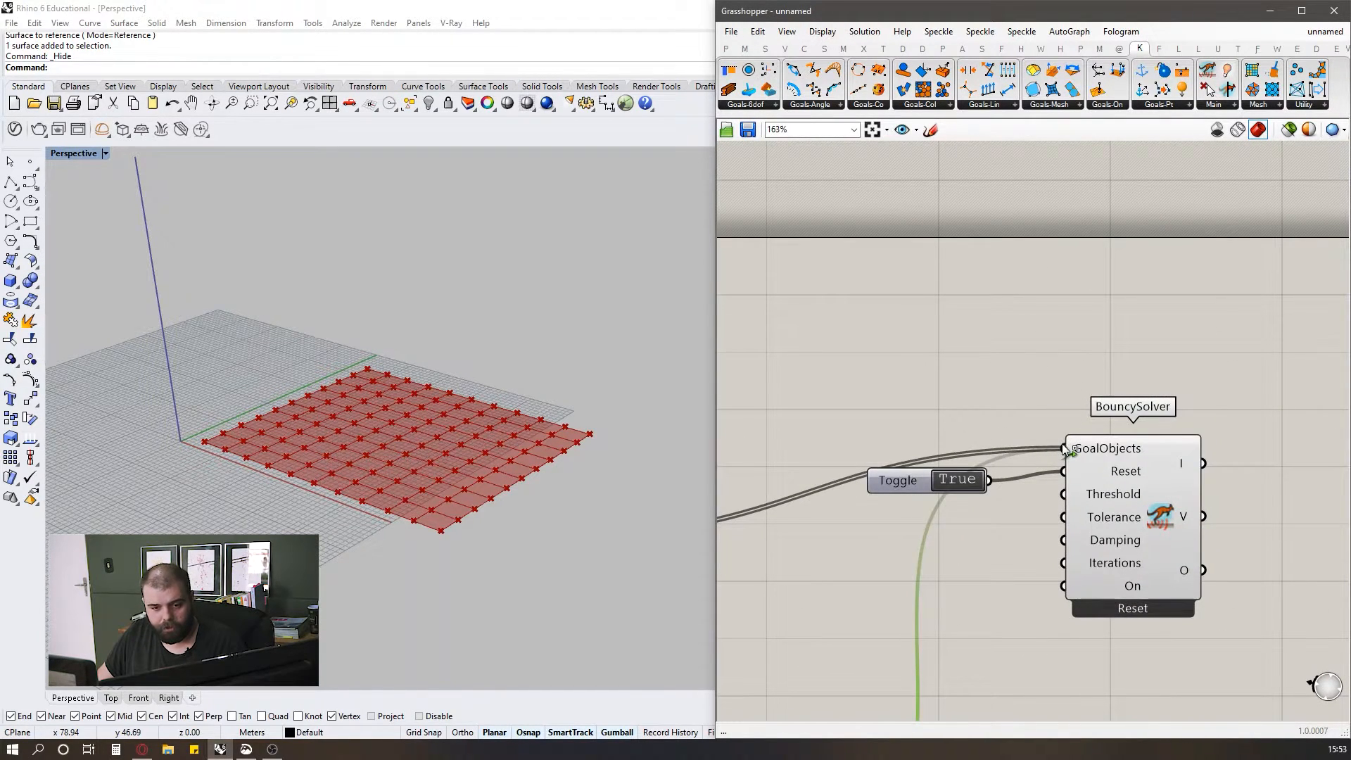
scroll(1120, 411, down, 2)
scroll(1189, 455, up, 2)
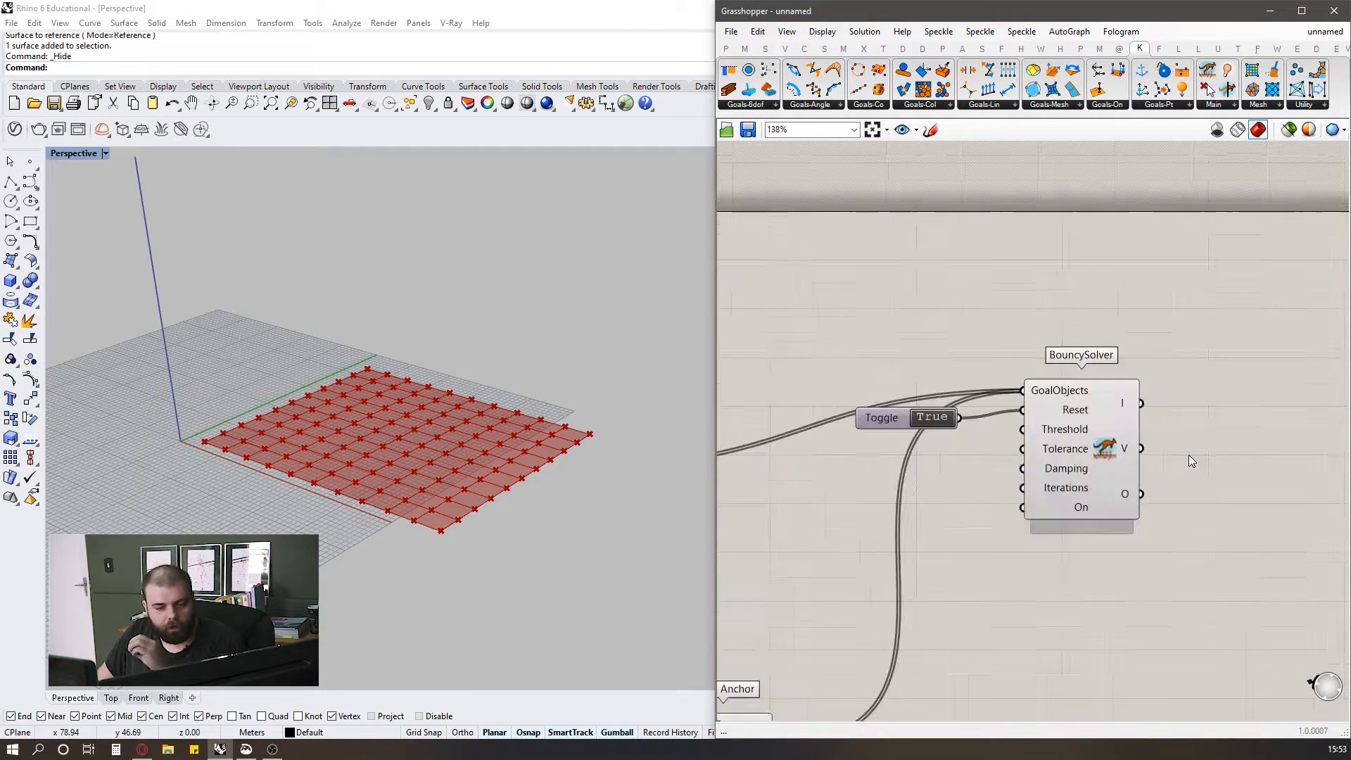
- Inspect the goals arriving at BouncySolver's GoalObjects input and flatten that input
mouse_move(1055, 399)
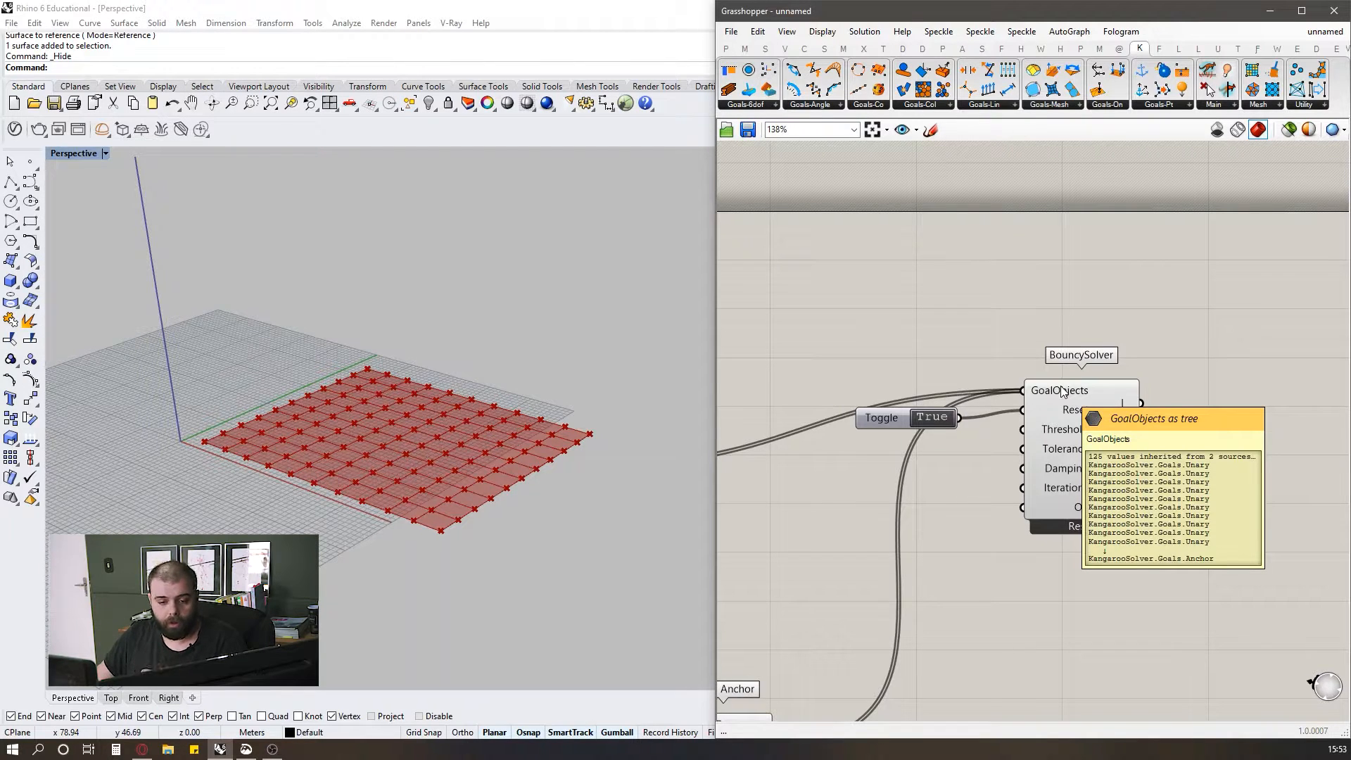
scroll(1062, 391, up, 3)
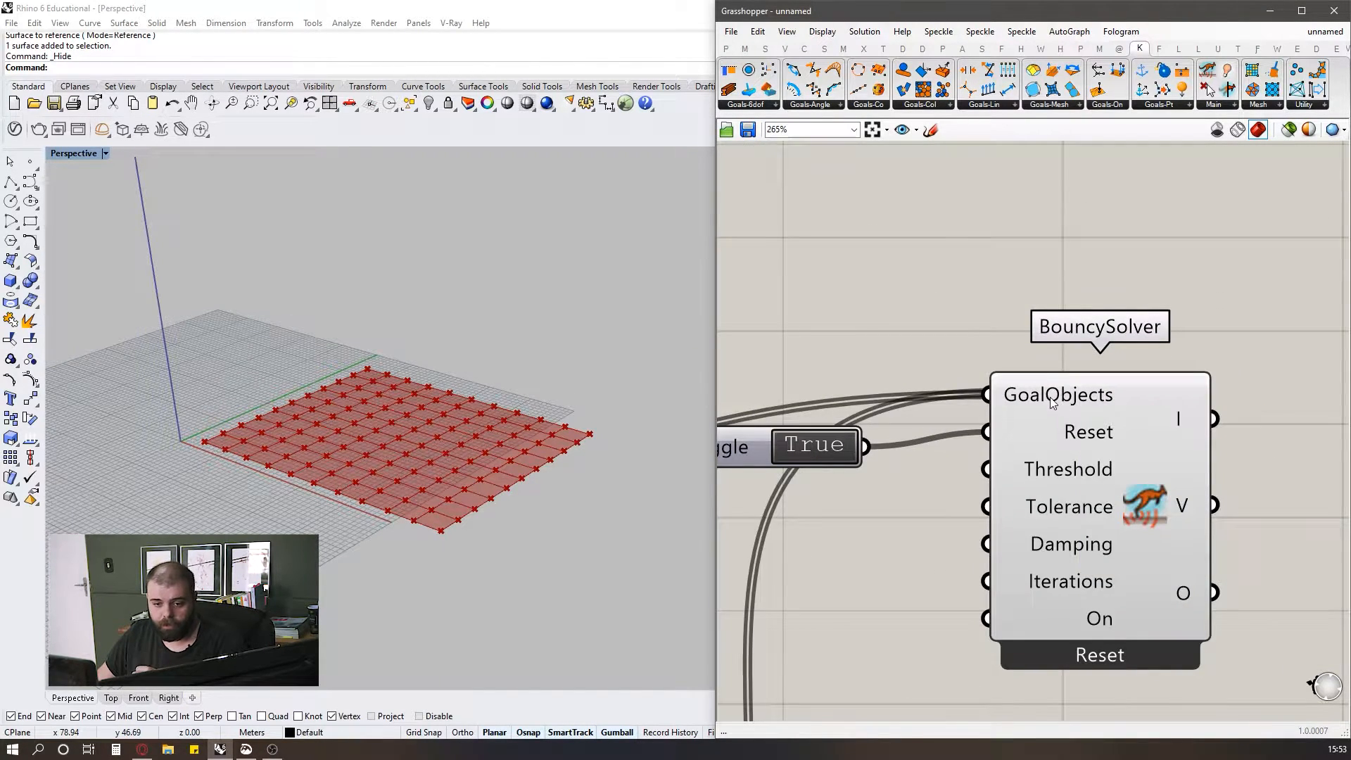
right_click(1052, 401)
click(1086, 504)
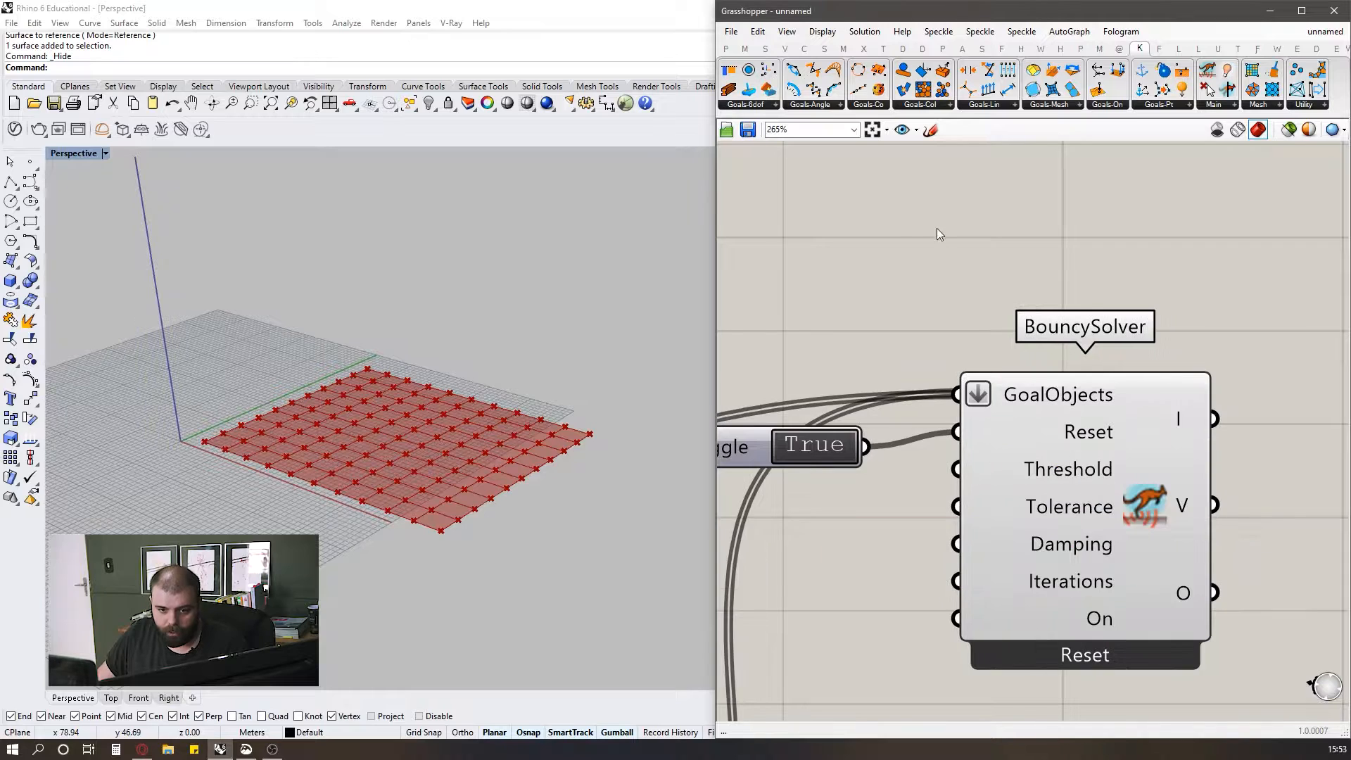
- Place an enlarged panel beside Load and connect Load's U output to it to read the load goals
scroll(1093, 319, down, 3)
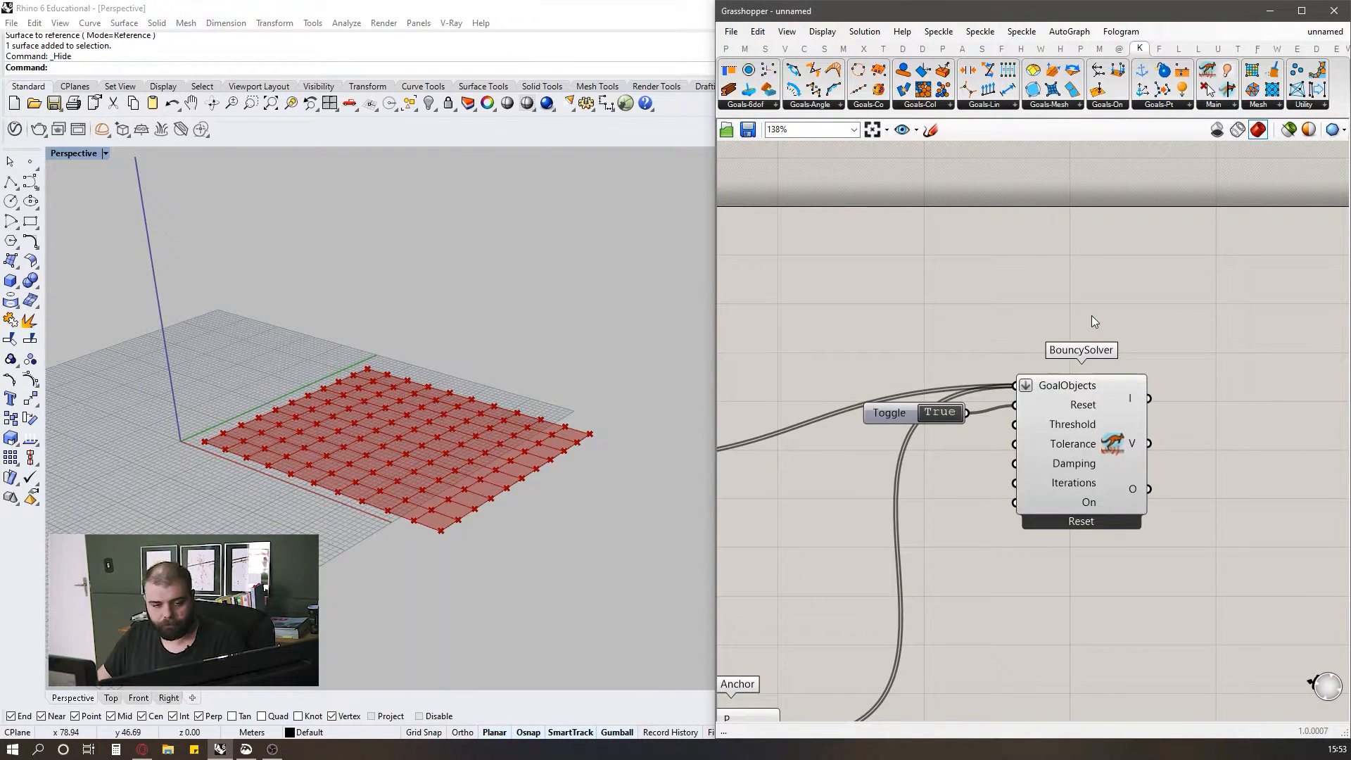
scroll(1092, 315, down, 3)
click(725, 48)
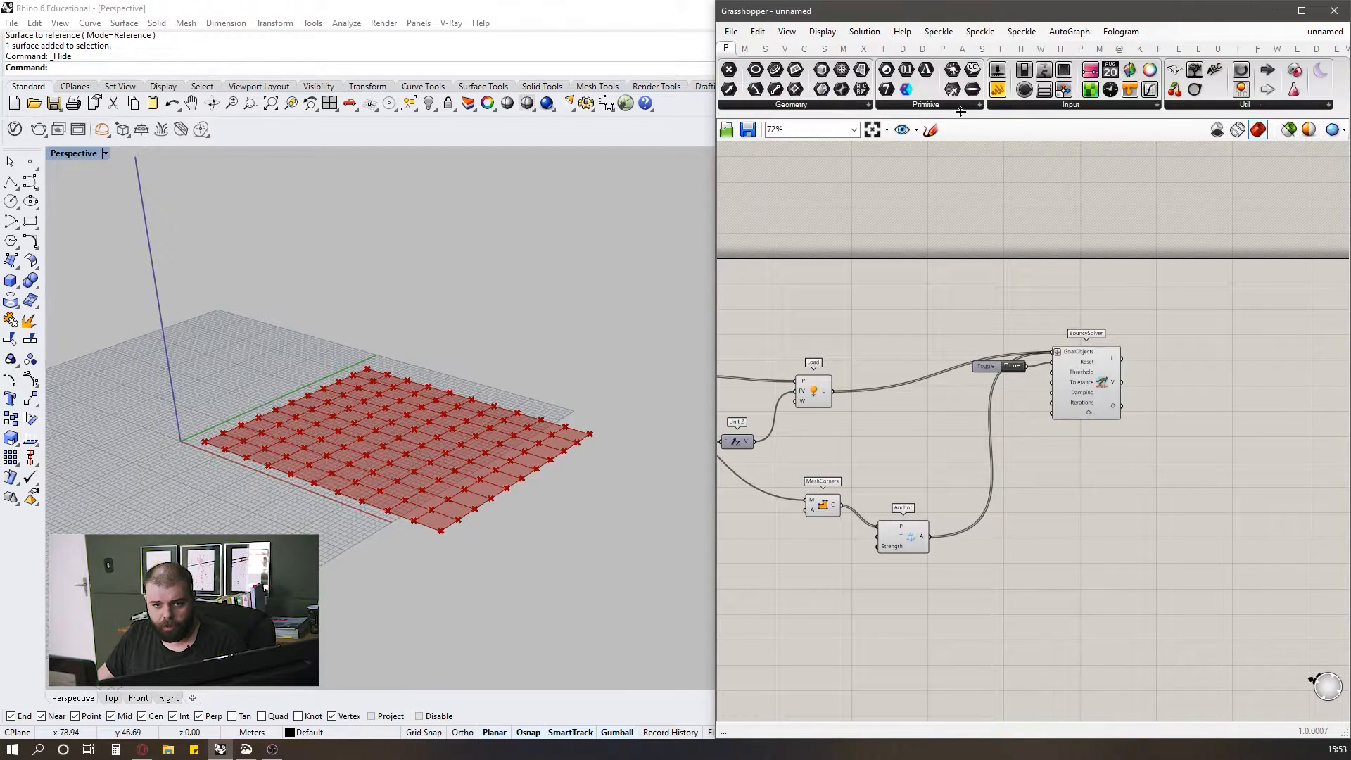
drag(997, 89, 984, 434)
scroll(891, 458, up, 3)
drag(781, 330, 942, 381)
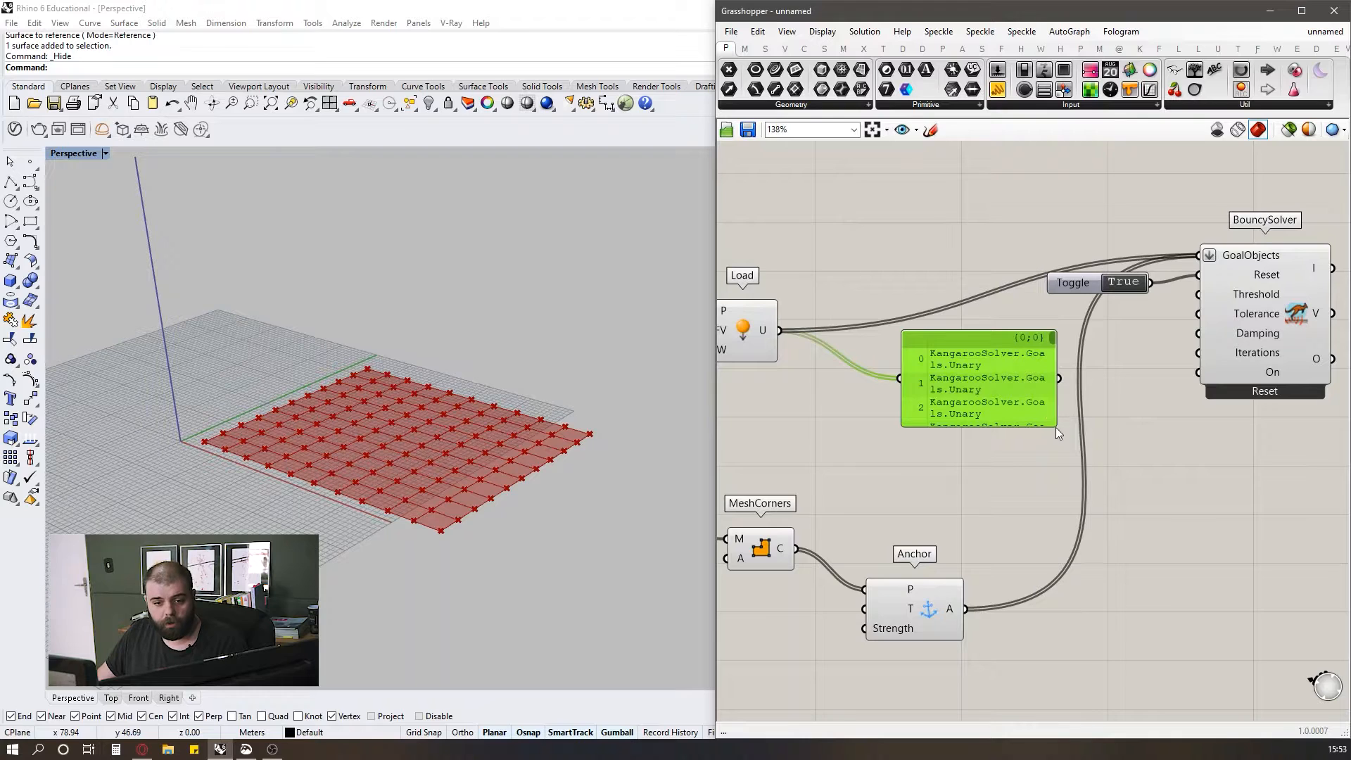
drag(1050, 421, 1331, 525)
- Connect the C output of MeshCorners to the panel to read the corner point coordinates
drag(978, 601, 1005, 485)
right_drag(840, 546, 924, 525)
drag(880, 527, 1087, 465)
drag(1140, 482, 1053, 457)
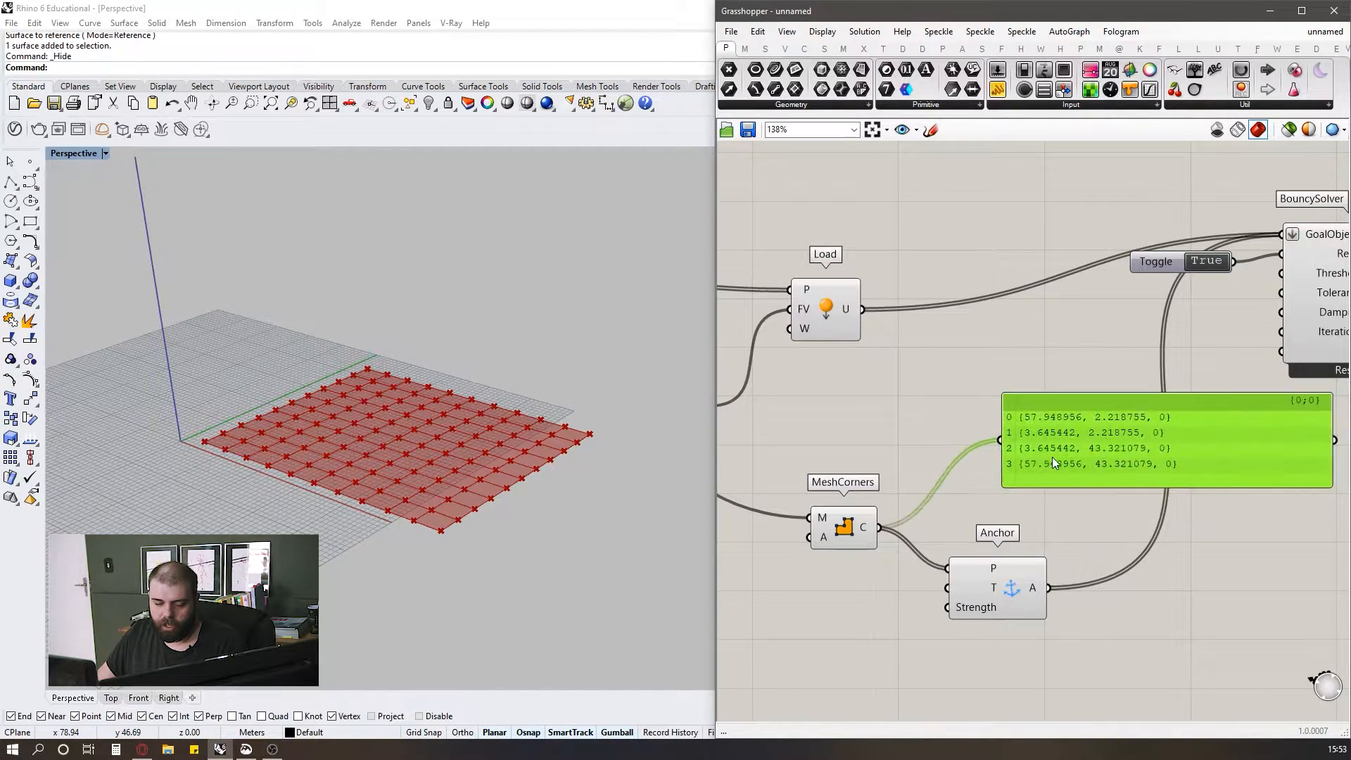
- Connect Anchor's A output to the panel to read the anchor goals and remove the panel
scroll(1053, 458, down, 2)
drag(988, 562, 950, 436)
drag(987, 450, 1057, 467)
scroll(1088, 430, up, 3)
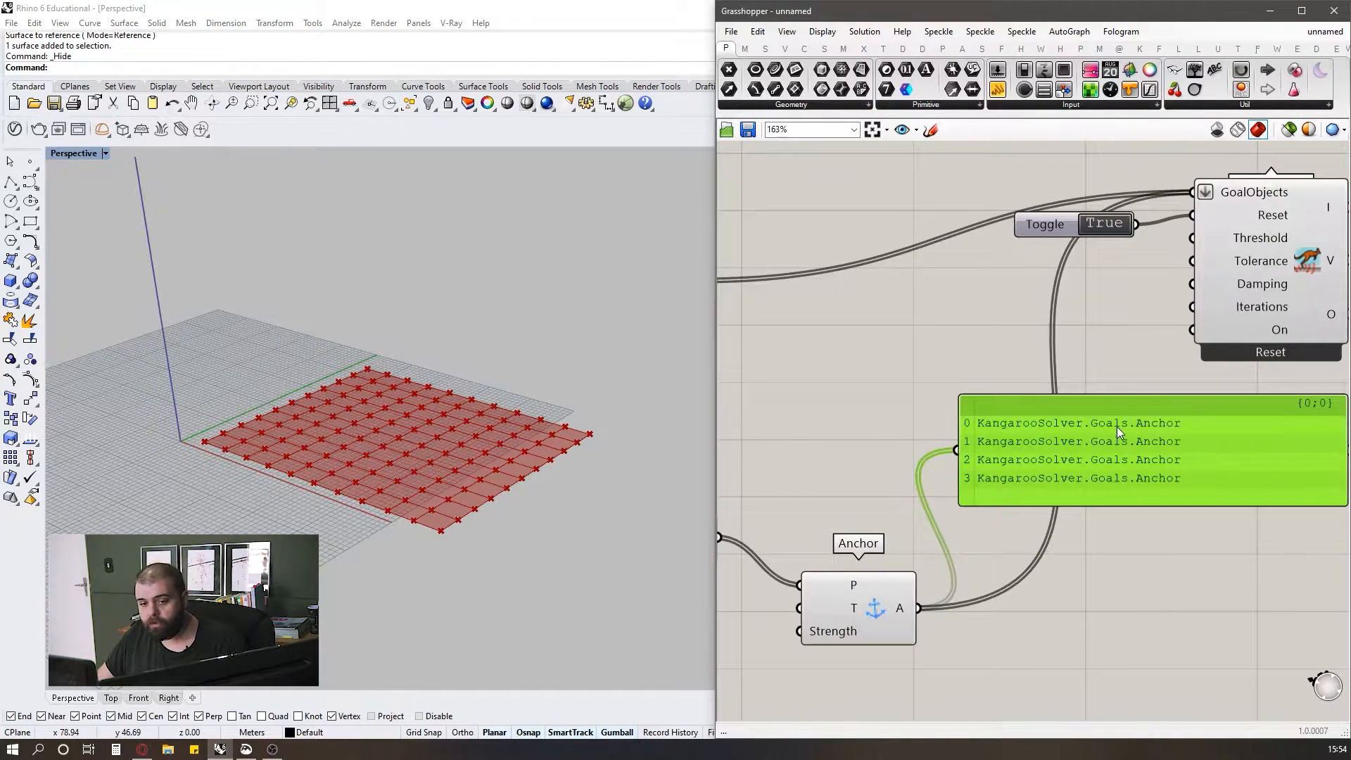
scroll(1151, 432, down, 3)
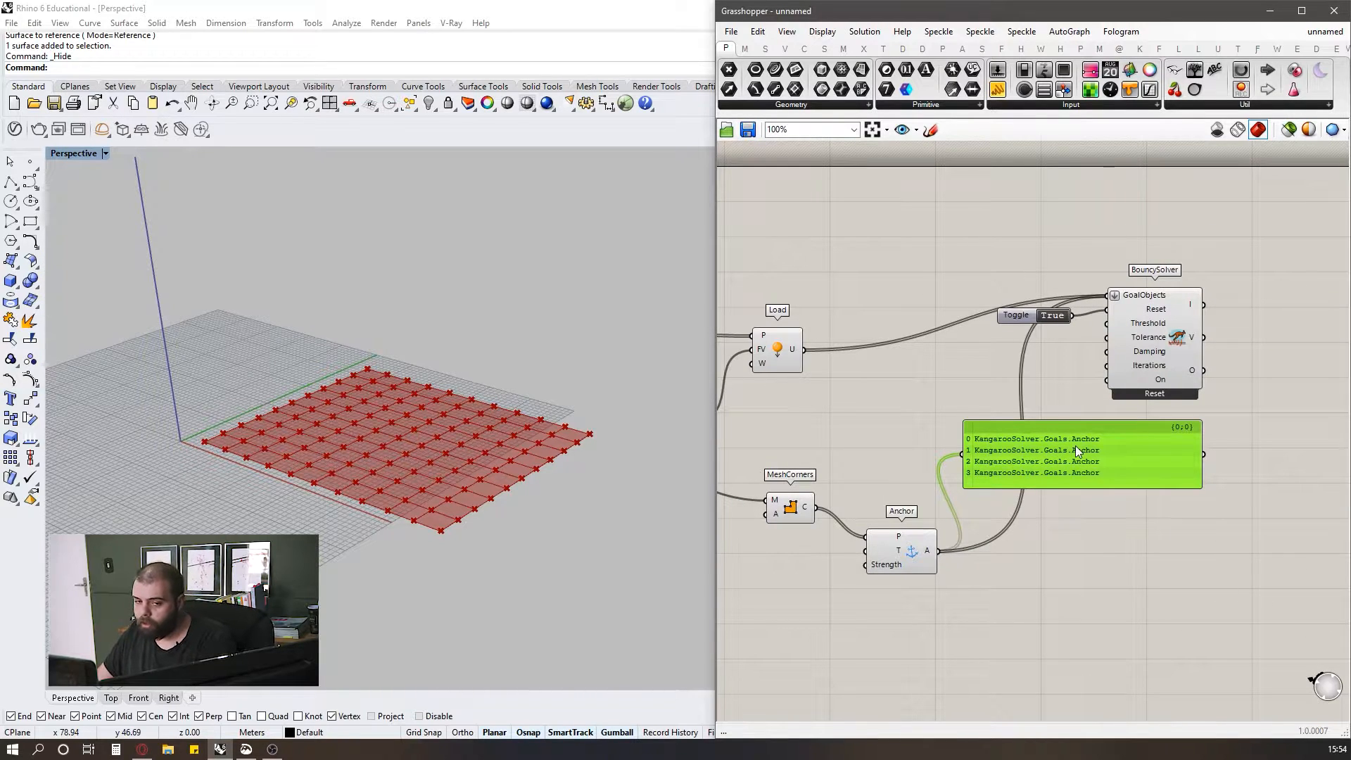
key(Delete)
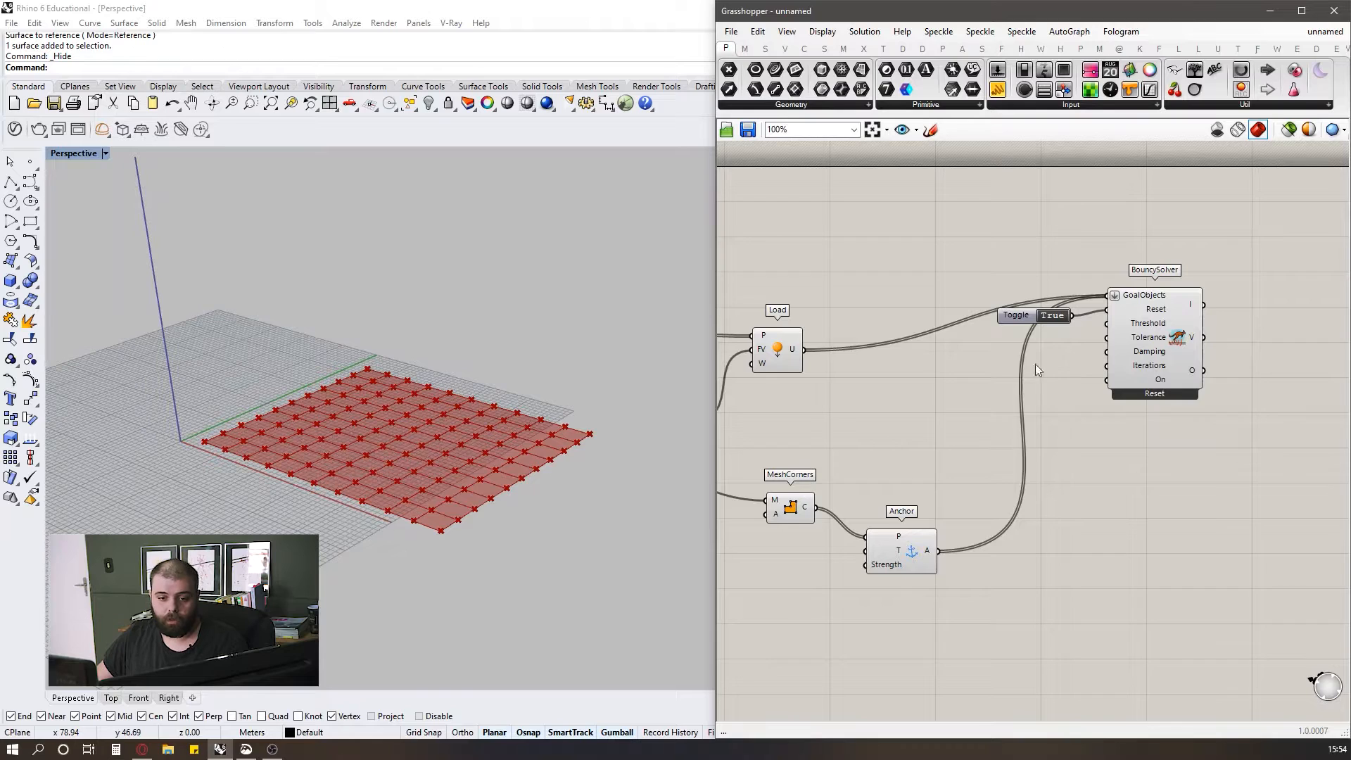
- Set BouncySolver's Reset toggle to False to run the simulation and watch the points in the Rhino viewport
scroll(1141, 308, up, 2)
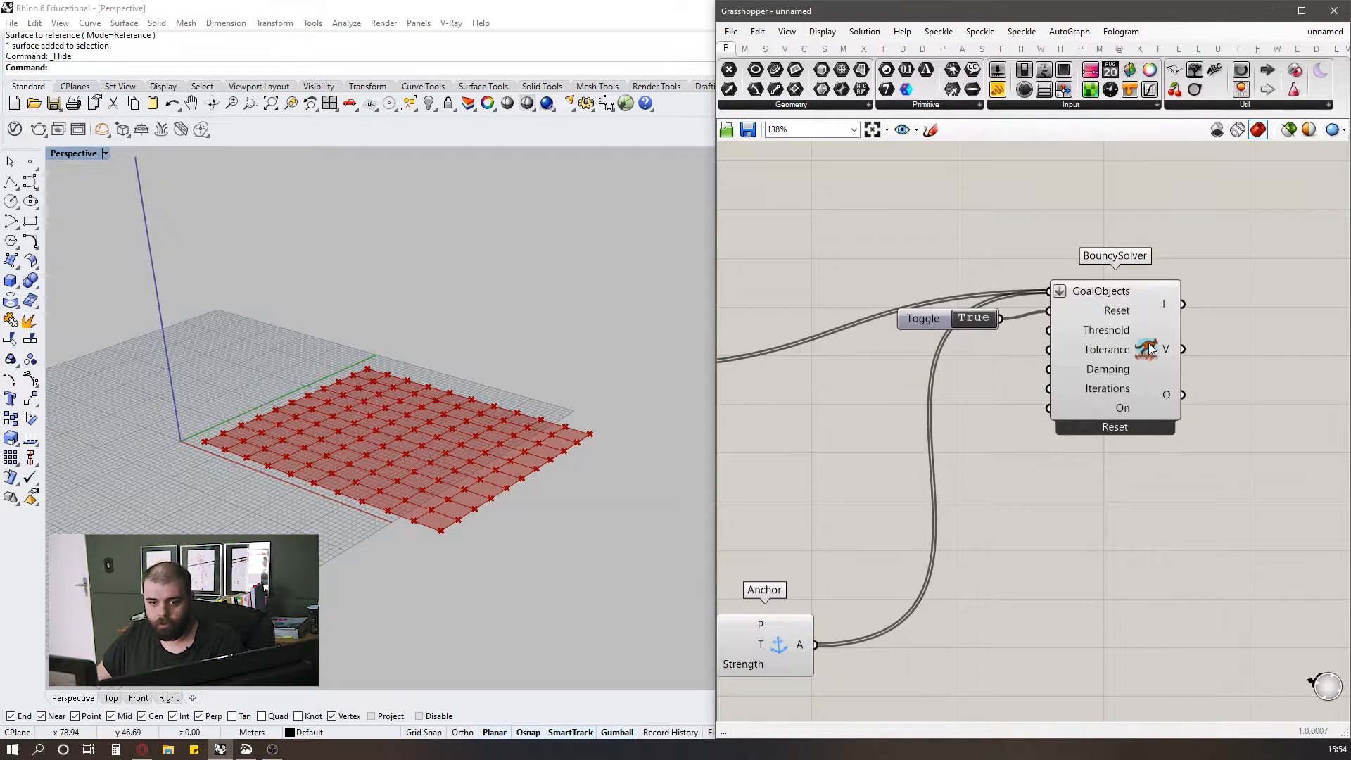
click(1147, 331)
click(1015, 334)
double_click(973, 319)
mouse_move(508, 548)
right_down()
mouse_move(509, 487)
mouse_move(510, 522)
right_up()
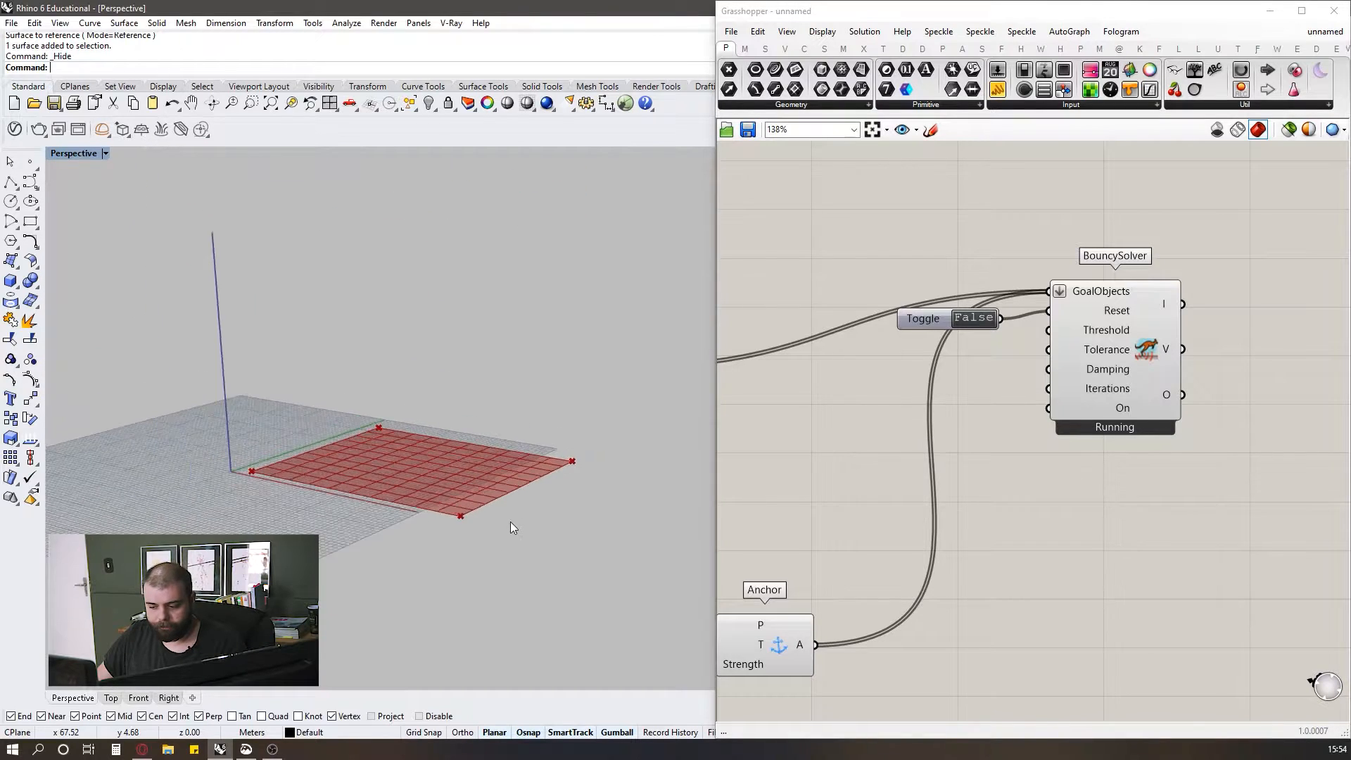
scroll(510, 522, down, 8)
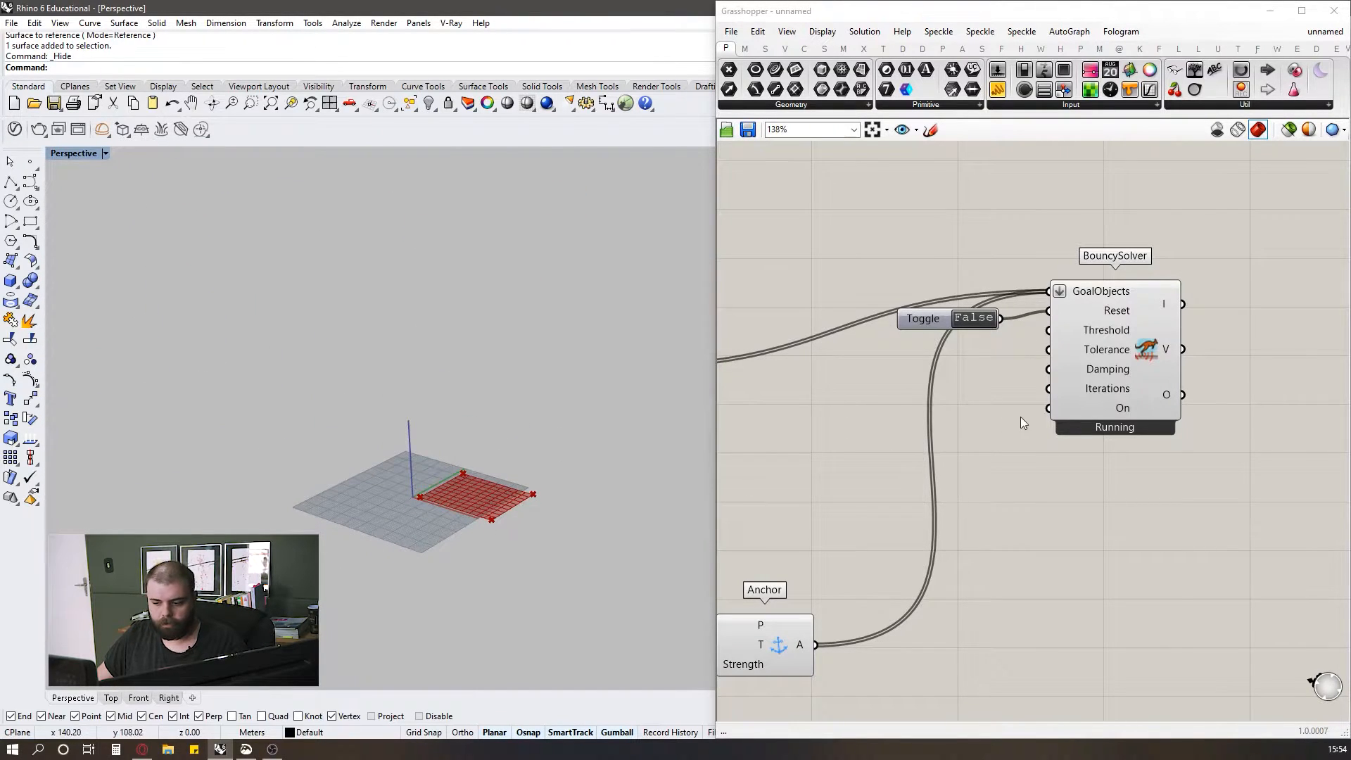
- Set the toggle feeding BouncySolver's Reset input to True to reset the simulation
double_click(976, 330)
click(944, 412)
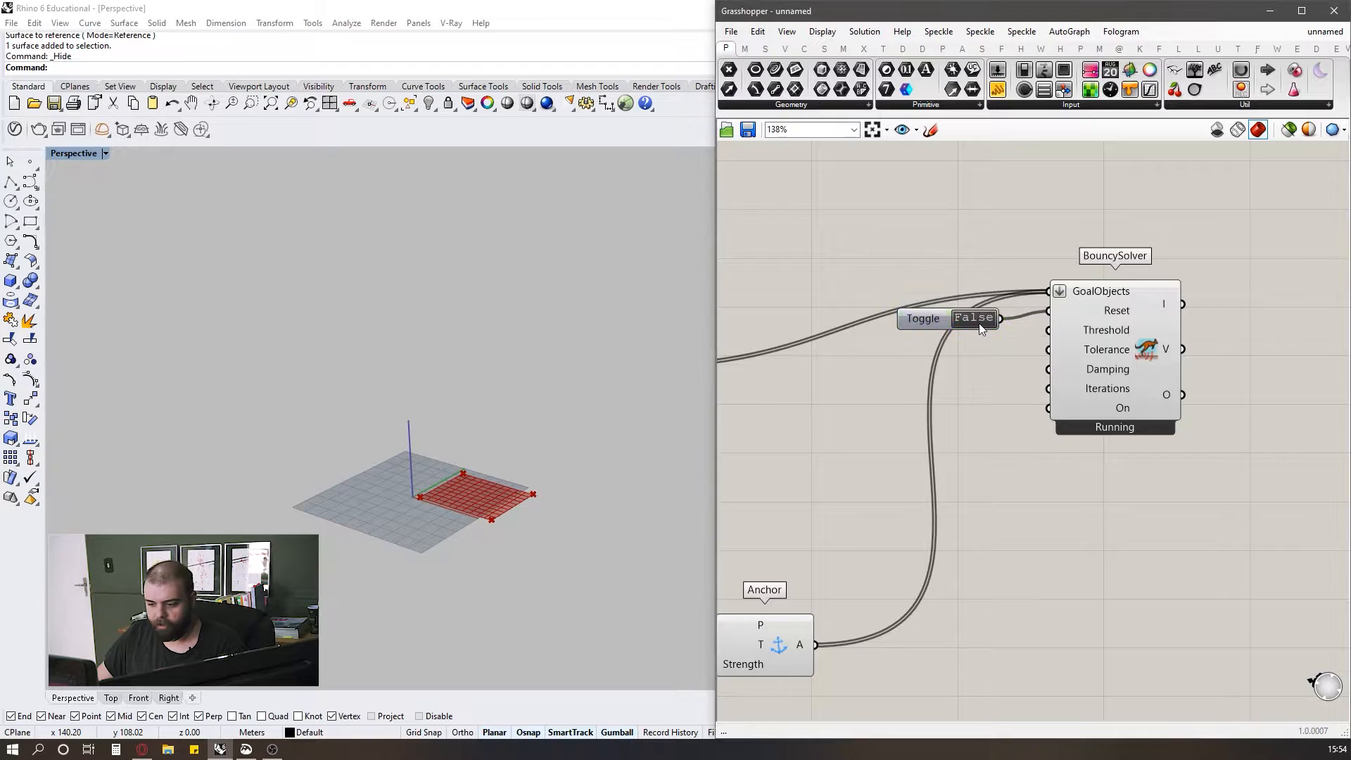
double_click(978, 325)
scroll(1106, 391, down, 2)
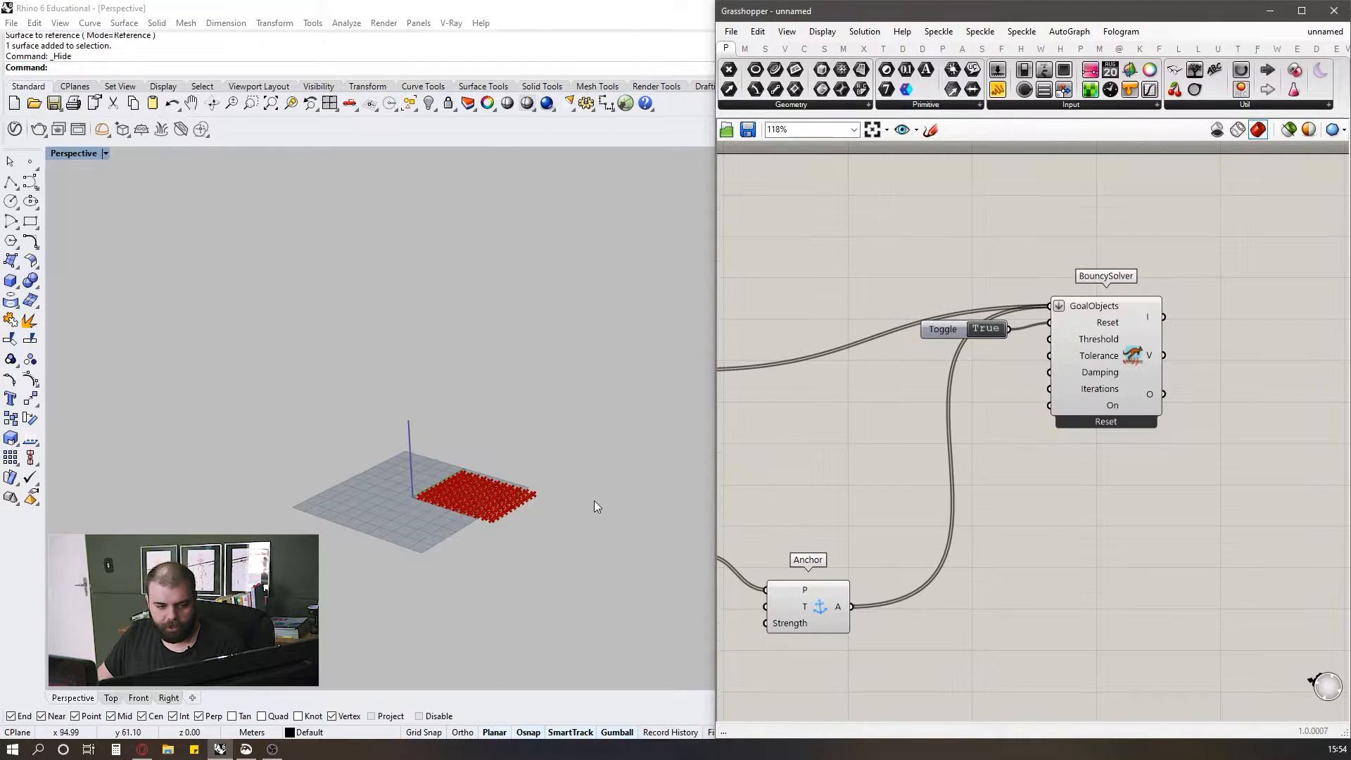
- Examine the mesh's vertices and the edges linking them from several angles in the perspective viewport
scroll(479, 494, up, 6)
right_drag(399, 488, 402, 461)
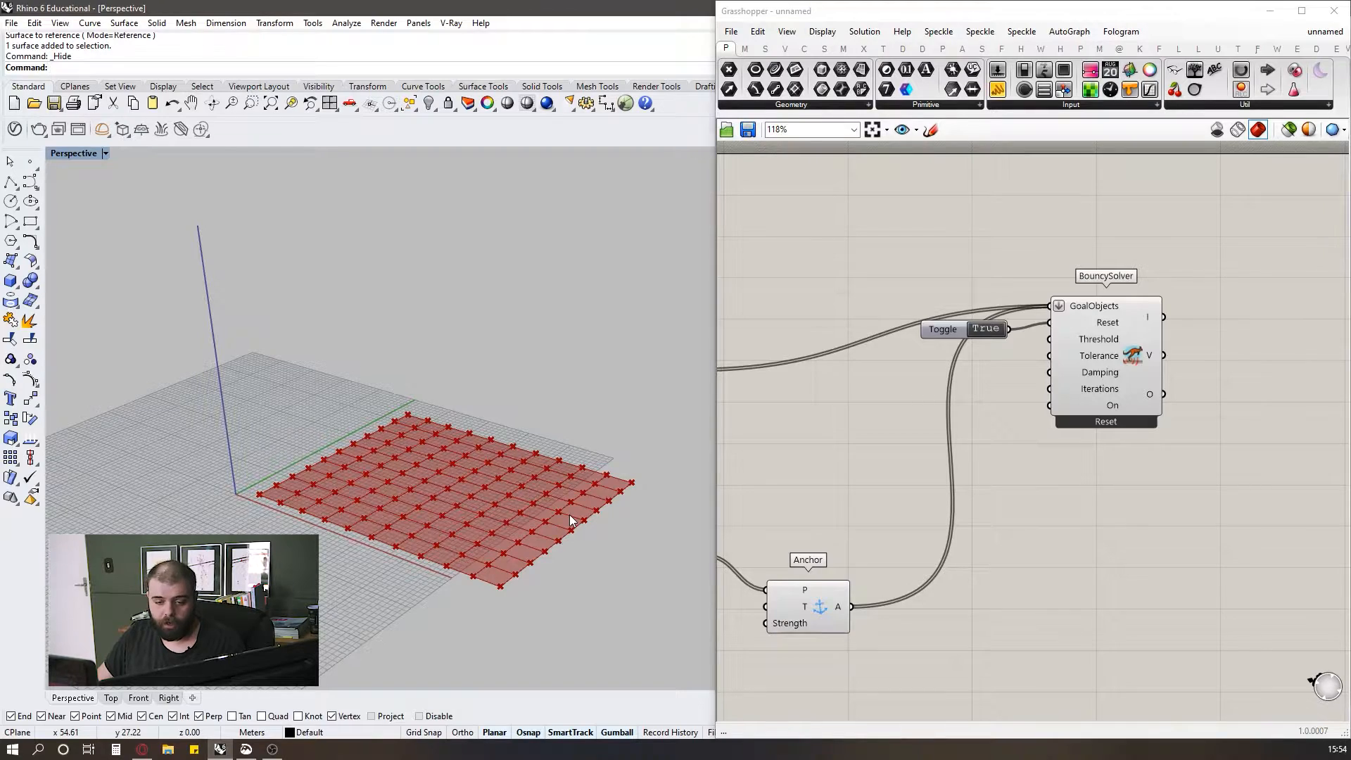
right_drag(535, 539, 487, 542)
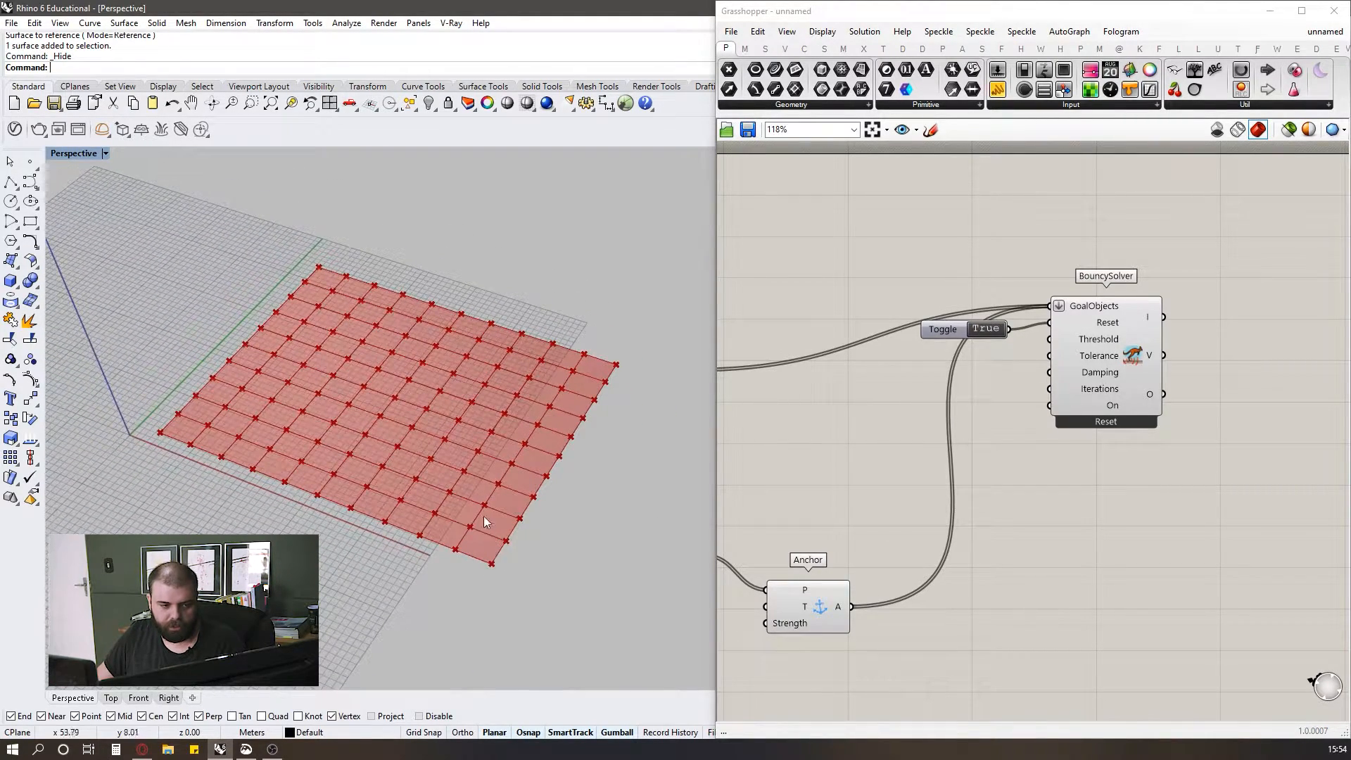
right_drag(481, 464, 466, 496)
scroll(466, 497, up, 8)
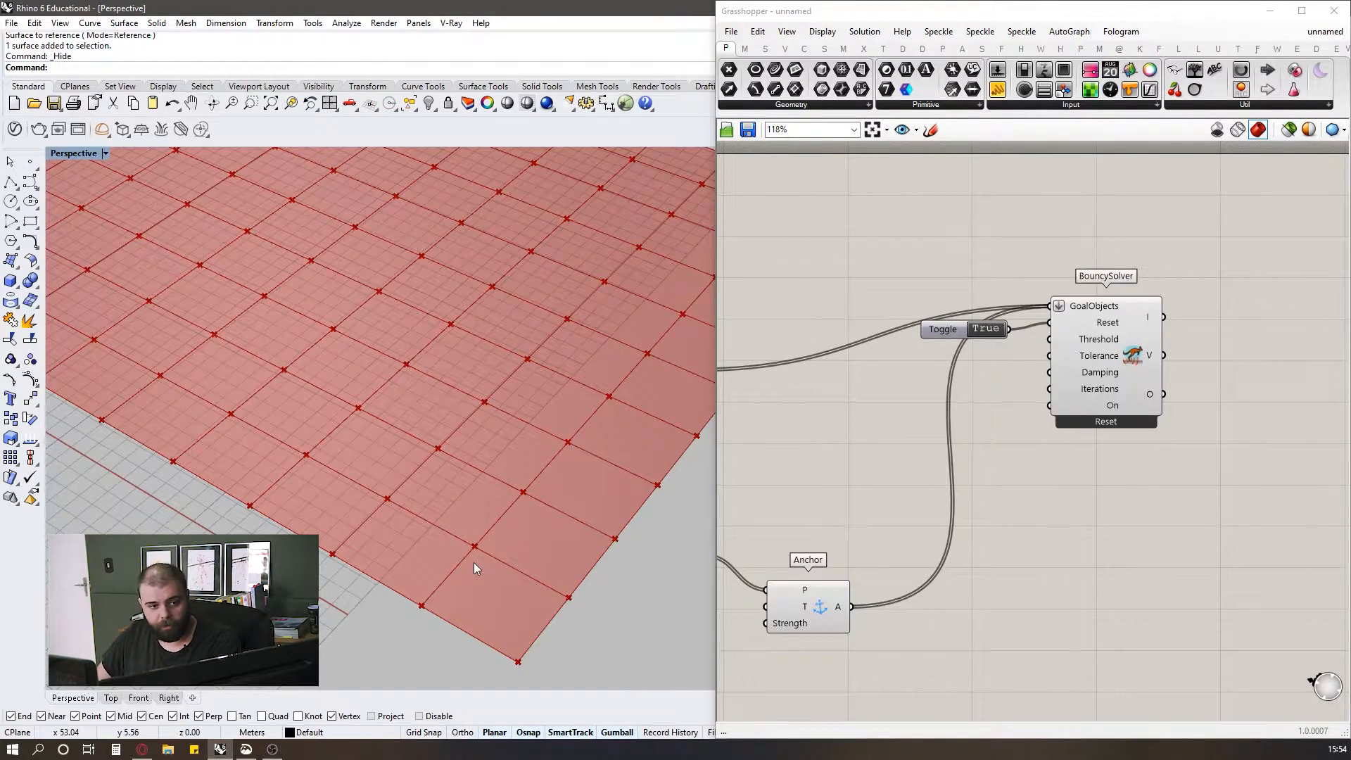
scroll(464, 494, down, 6)
mouse_move(464, 495)
right_down()
mouse_move(458, 486)
mouse_move(471, 489)
right_up()
scroll(1092, 524, down, 2)
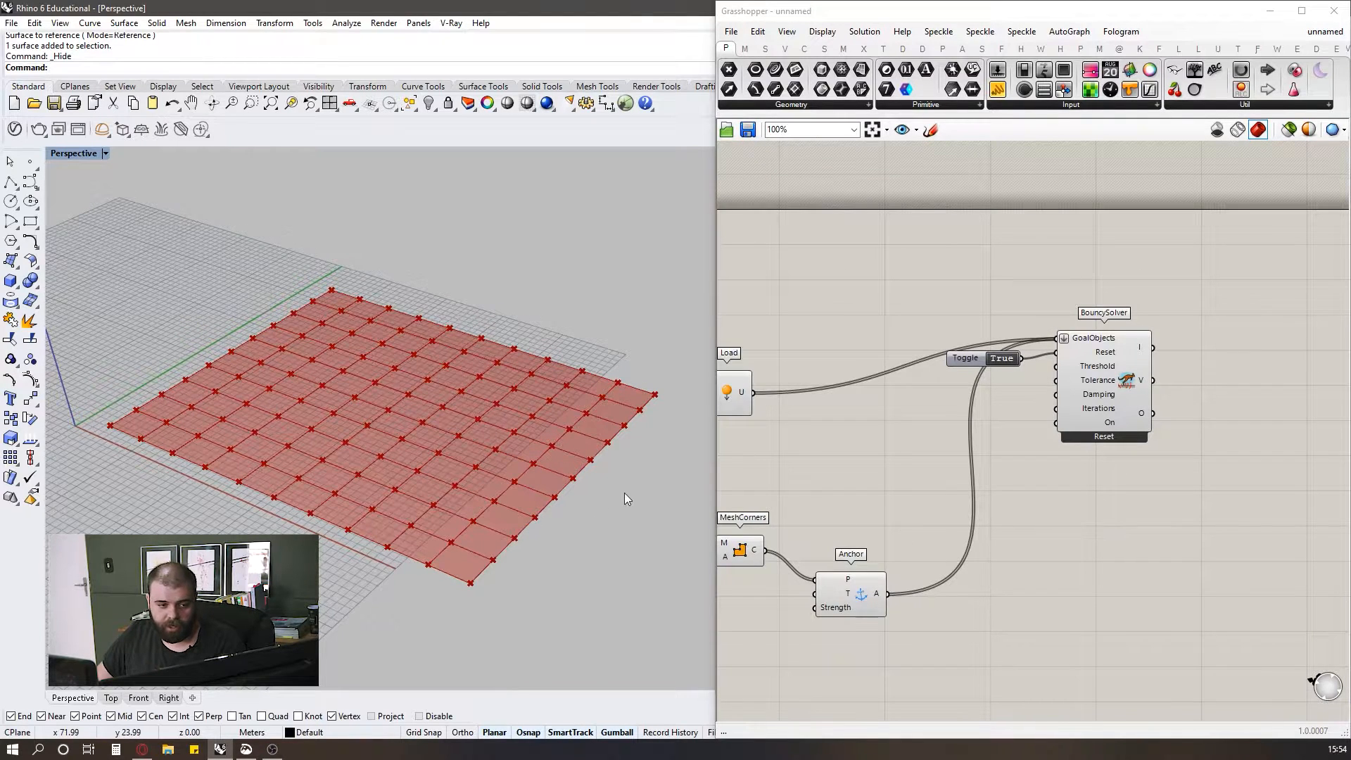
- Add a Mesh Edges component below the Unit Z component
scroll(1136, 435, down, 5)
scroll(917, 463, up, 4)
double_click(876, 517)
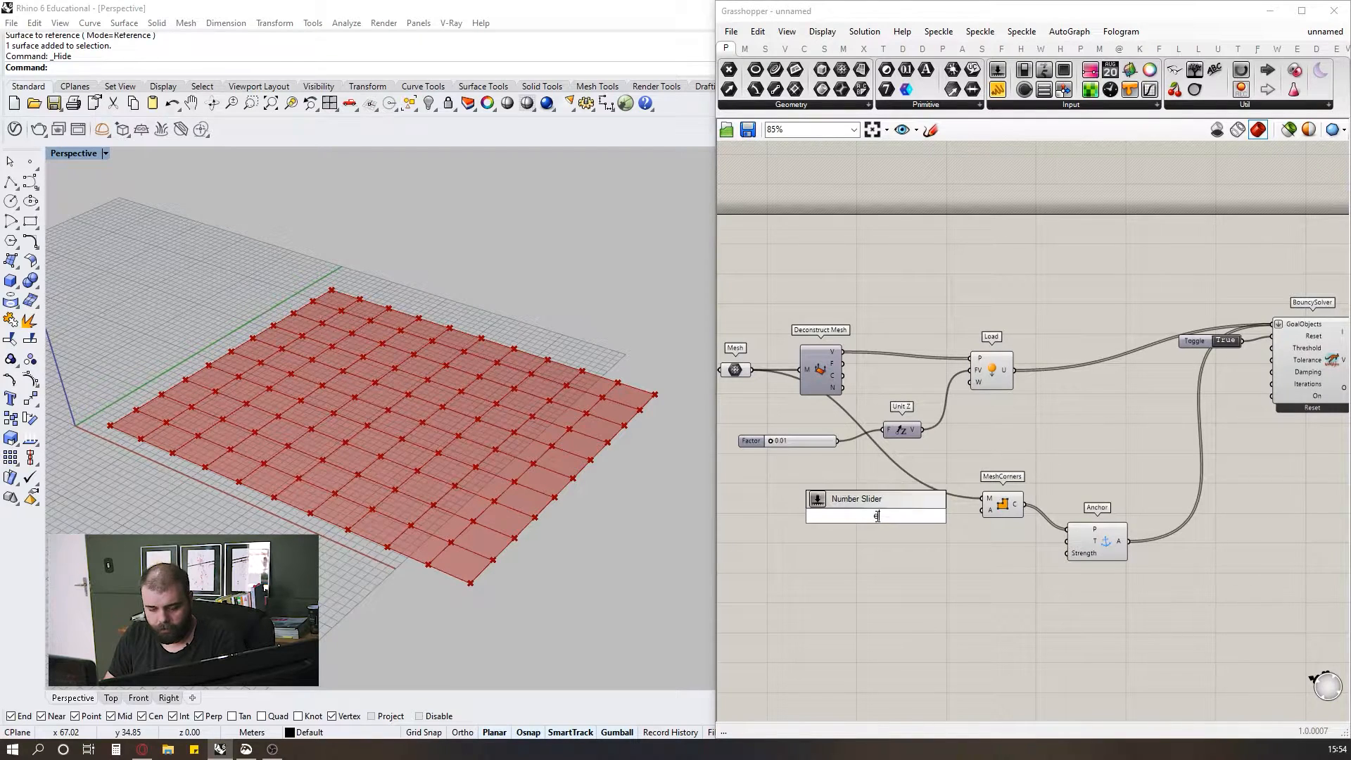
text(kesh e)
key(BackSpace)
key(BackSpace)
key(BackSpace)
key(BackSpace)
key(BackSpace)
key(BackSpace)
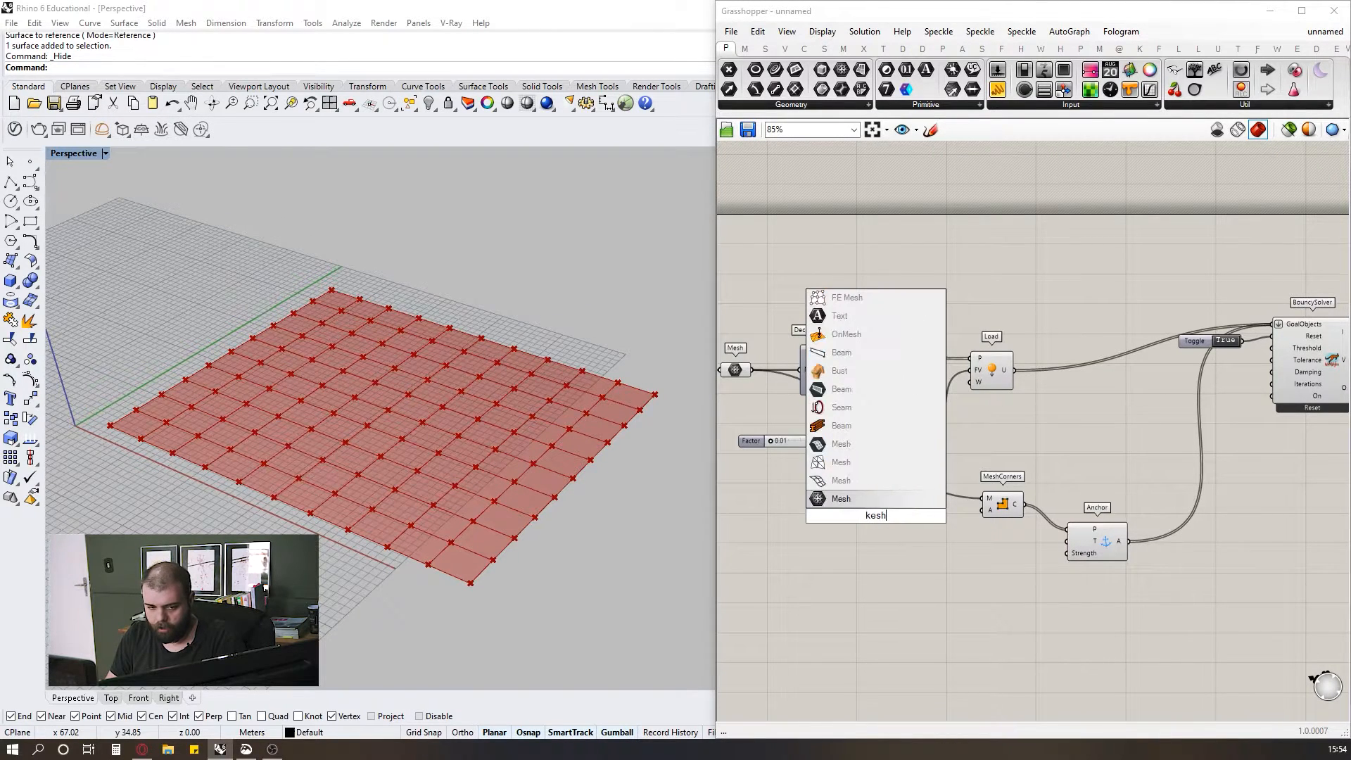
text(mesh edg)
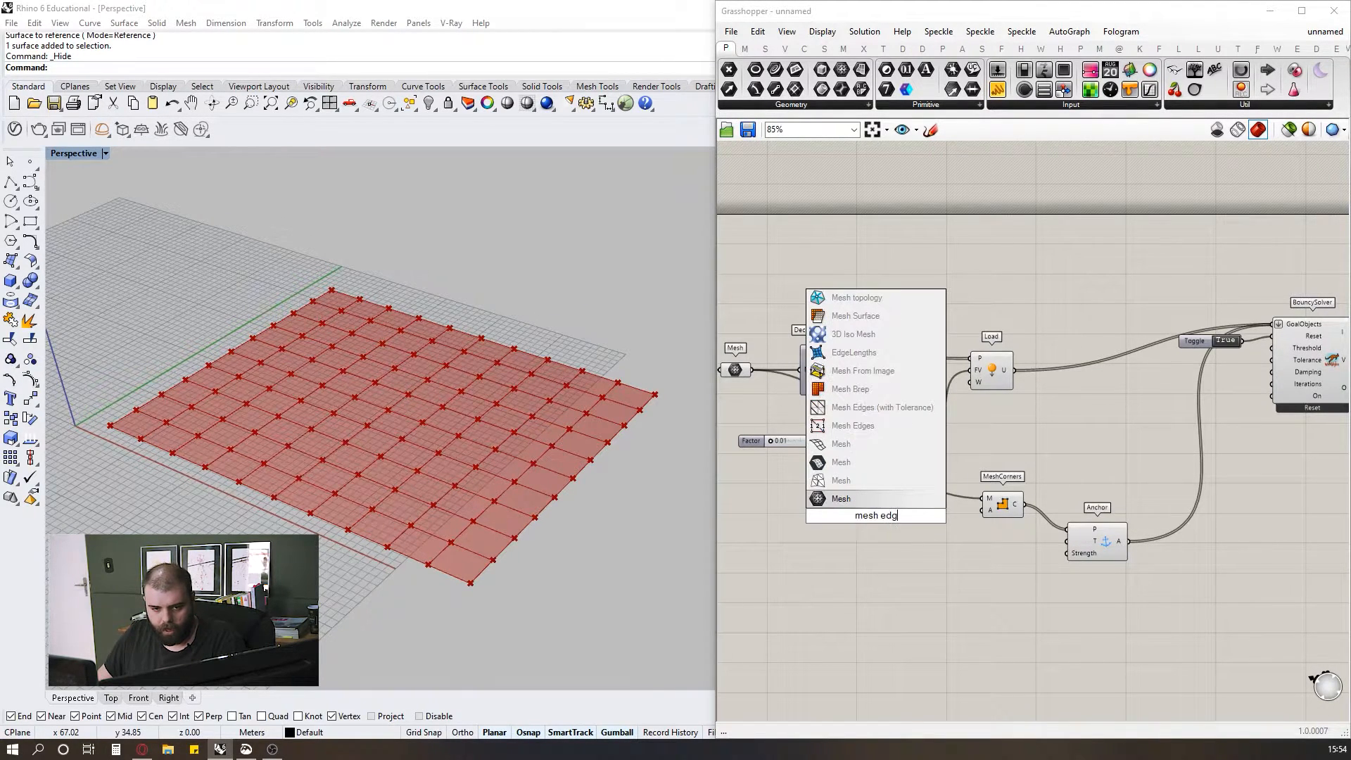
click(870, 428)
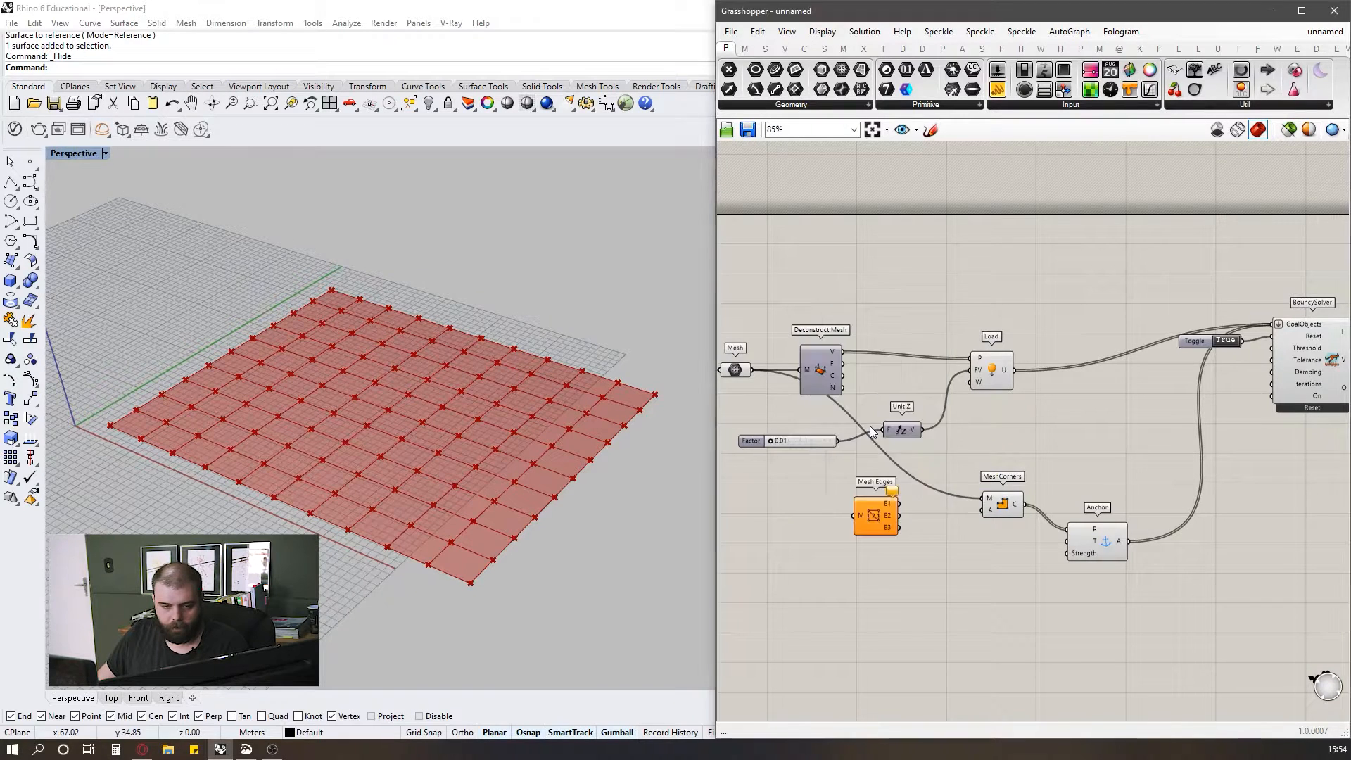
- Connect the Mesh container's output to the M input of Mesh Edges and adjust the component's position
scroll(845, 454, down, 1)
right_drag(719, 520, 792, 501)
scroll(792, 501, up, 2)
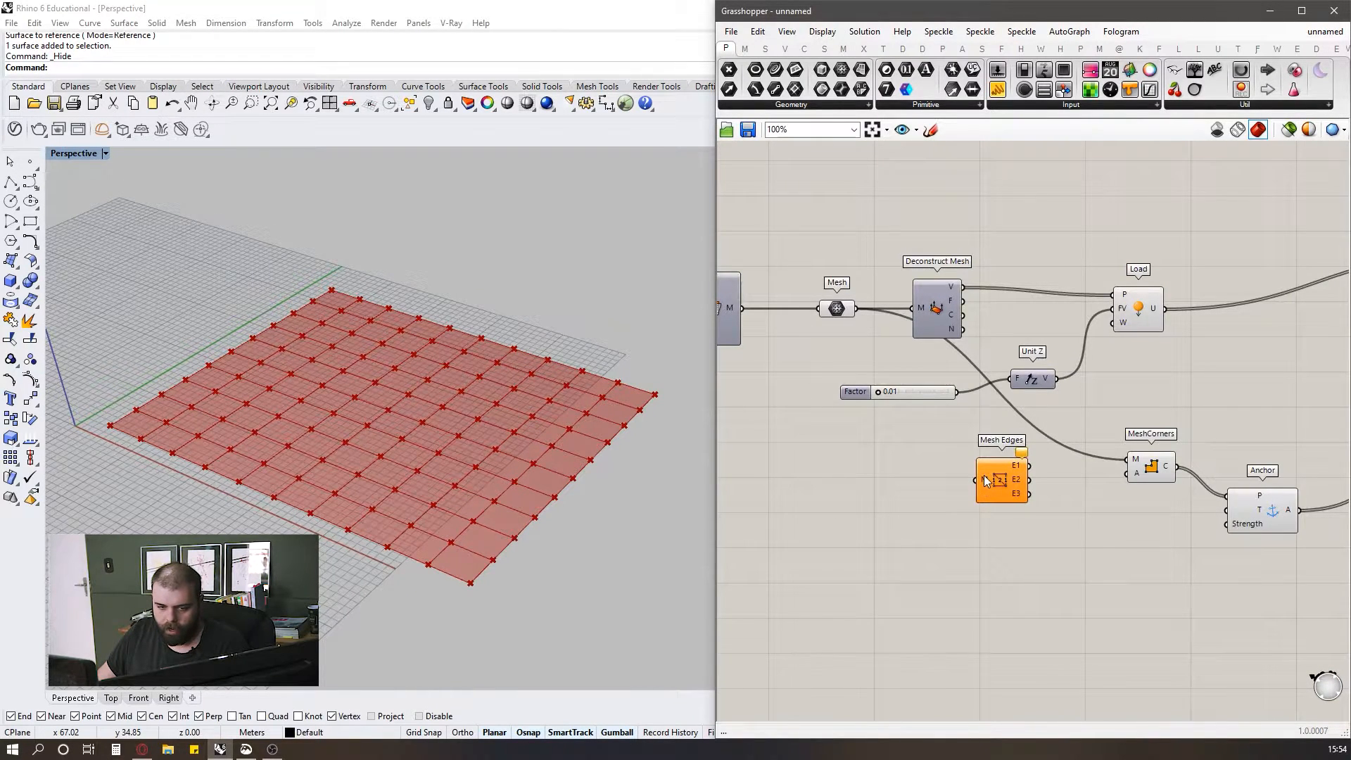
drag(856, 309, 969, 485)
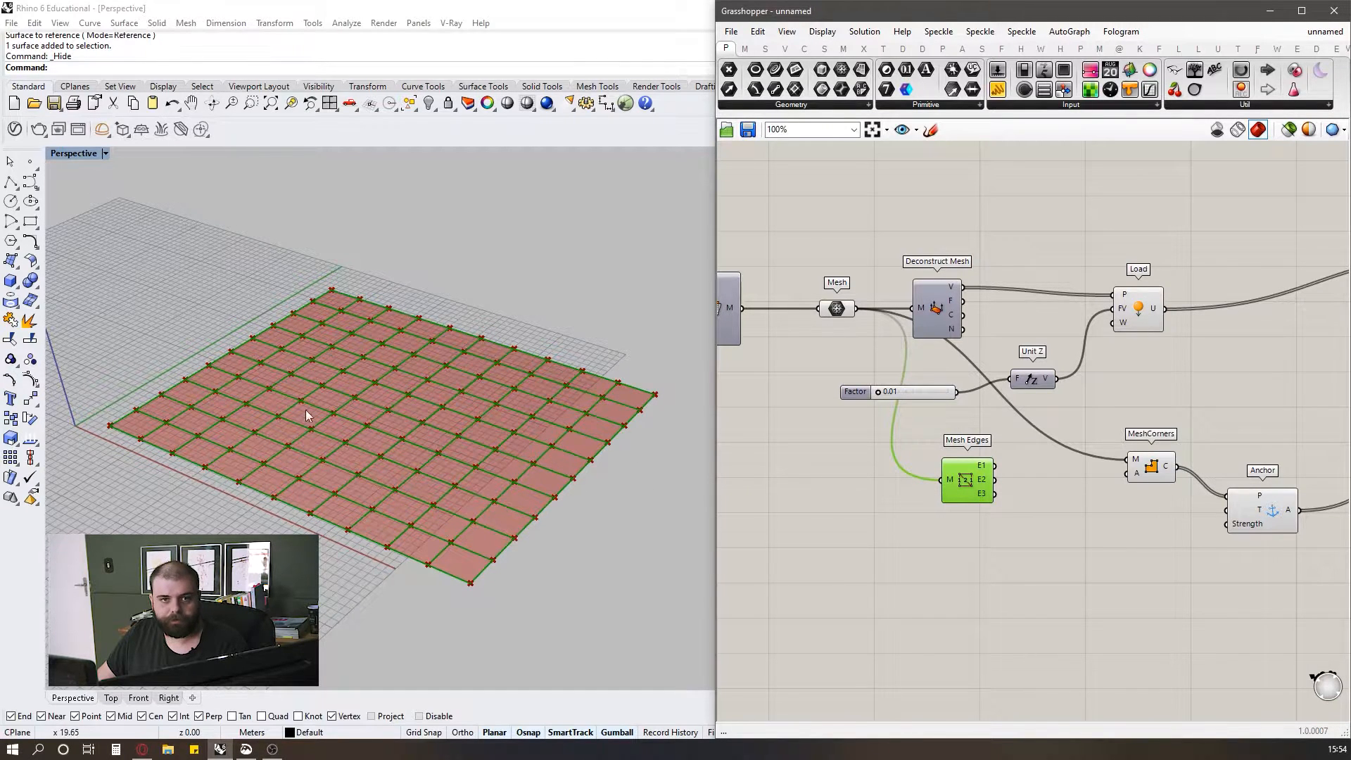
scroll(902, 405, down, 3)
scroll(1076, 416, up, 4)
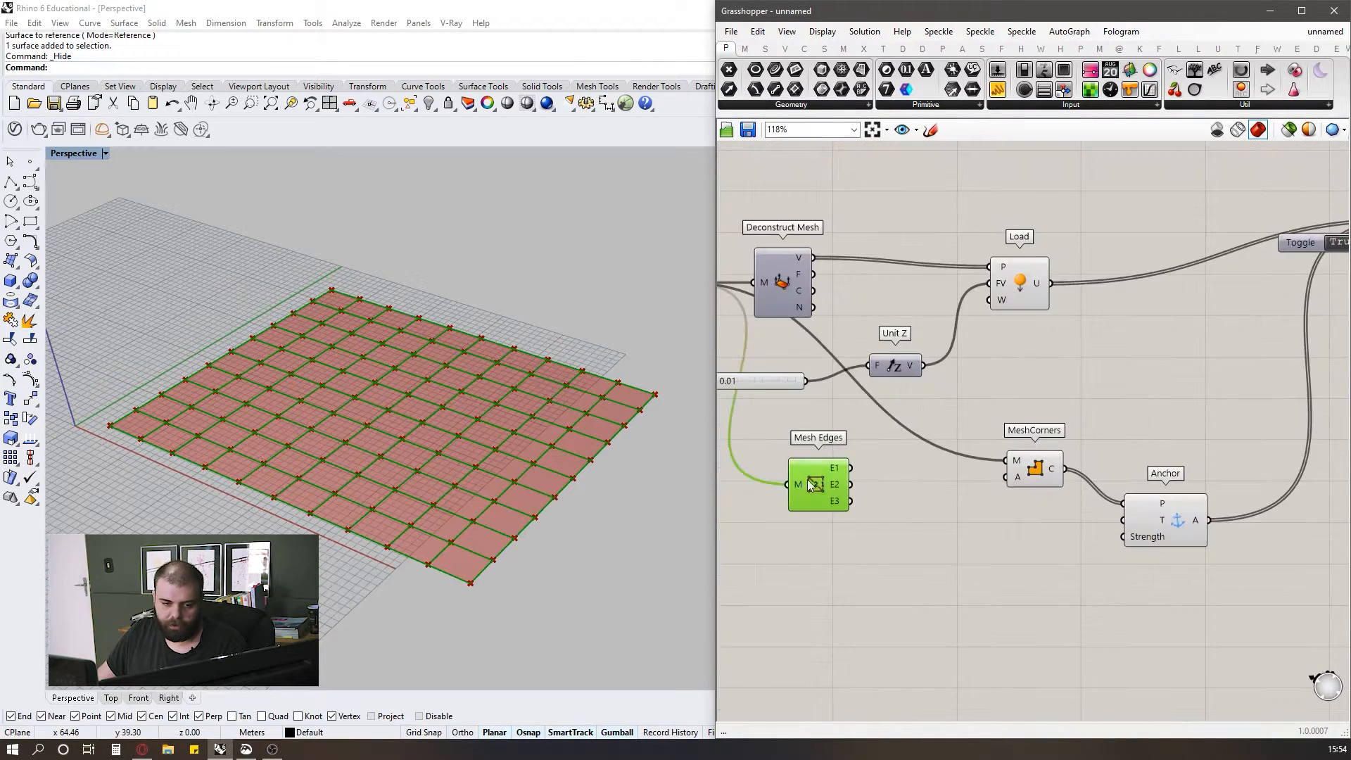
drag(825, 475, 848, 470)
- Move MeshCorners and Anchor further down together and shift Mesh Edges into the space beneath Unit Z
scroll(926, 451, down, 2)
drag(1104, 573, 966, 418)
drag(1090, 501, 1094, 573)
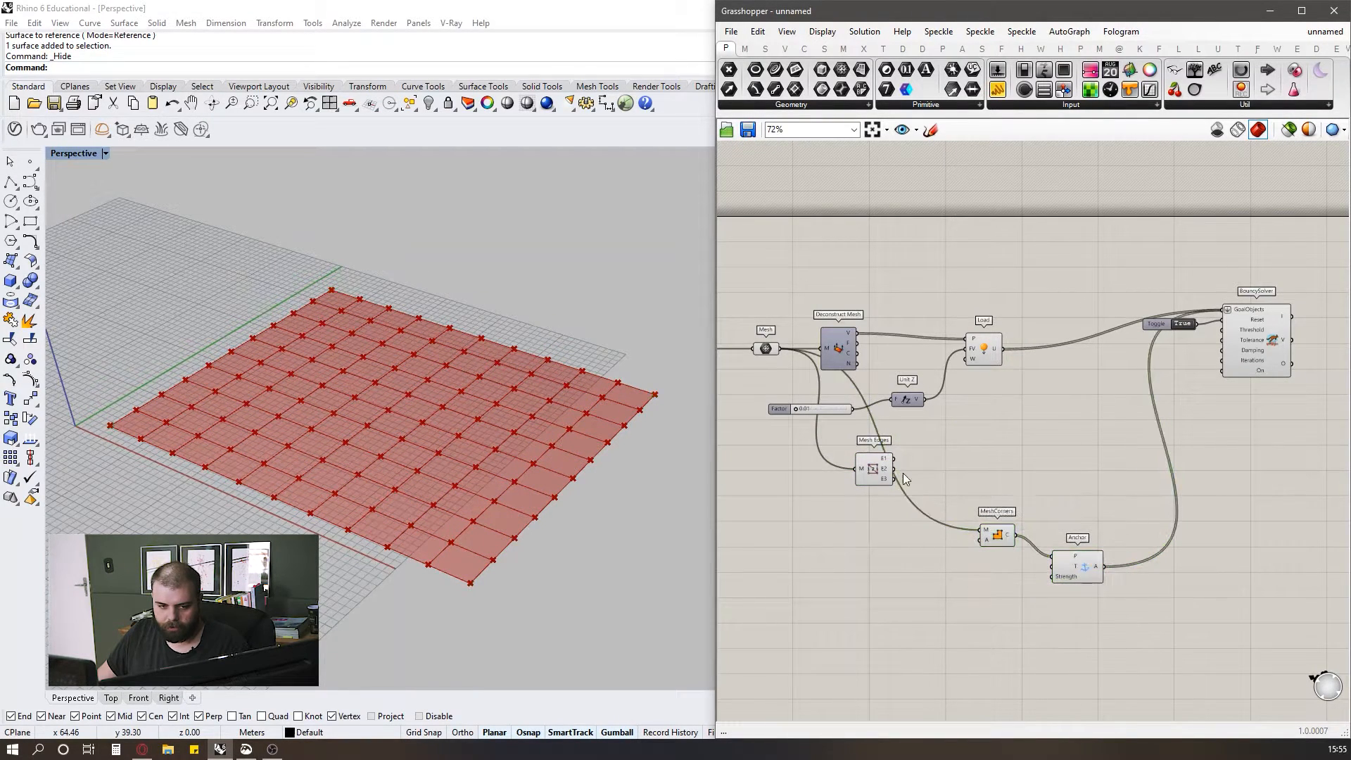
drag(874, 468, 900, 449)
click(949, 430)
right_drag(949, 429, 1037, 478)
scroll(1037, 478, up, 1)
click(985, 510)
click(1093, 400)
scroll(929, 423, down, 4)
scroll(998, 418, up, 1)
scroll(998, 546, up, 4)
- Turn off the preview of the MeshCorners component
click(938, 528)
scroll(935, 554, up, 1)
middle_click(936, 555)
click(982, 507)
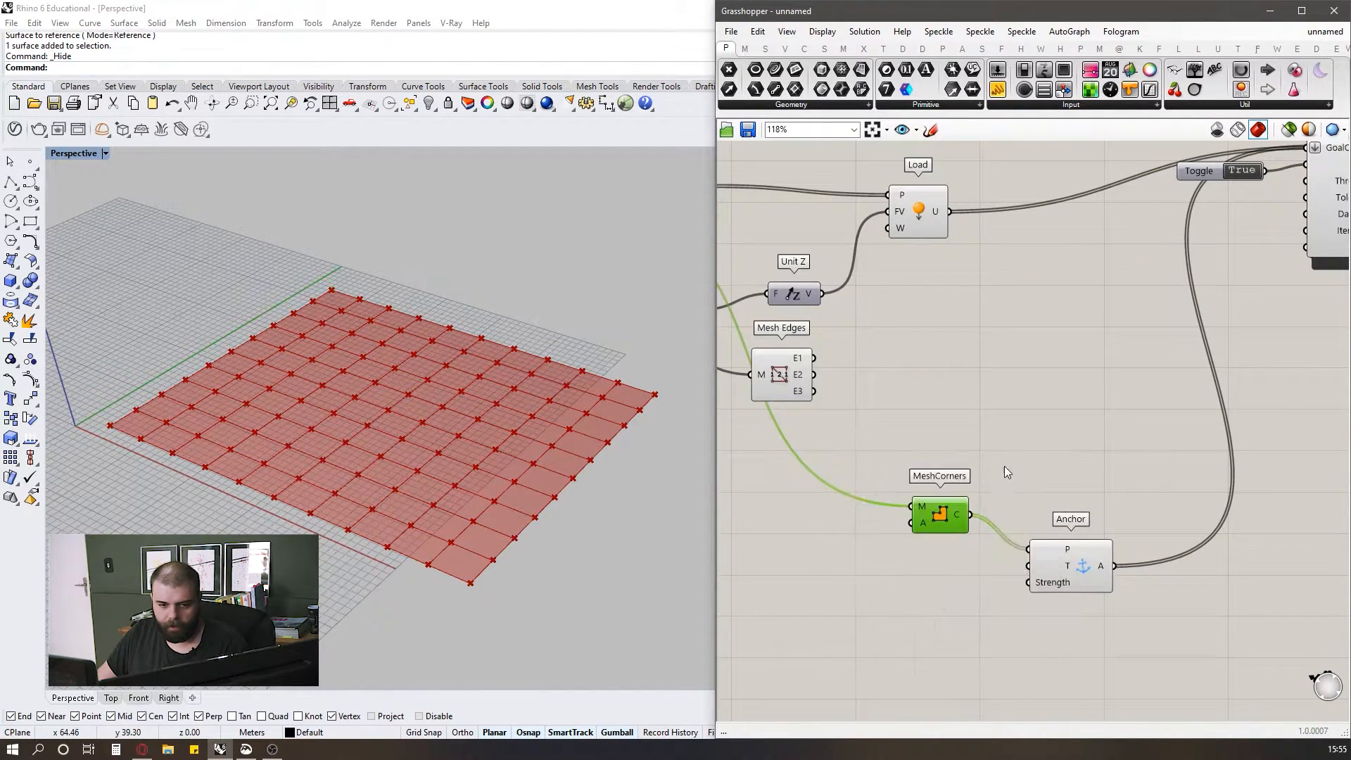
click(1013, 467)
- Reposition Mesh Edges between Unit Z and MeshCorners
scroll(1056, 470, down, 4)
scroll(905, 396, up, 3)
drag(919, 429, 971, 448)
click(1057, 422)
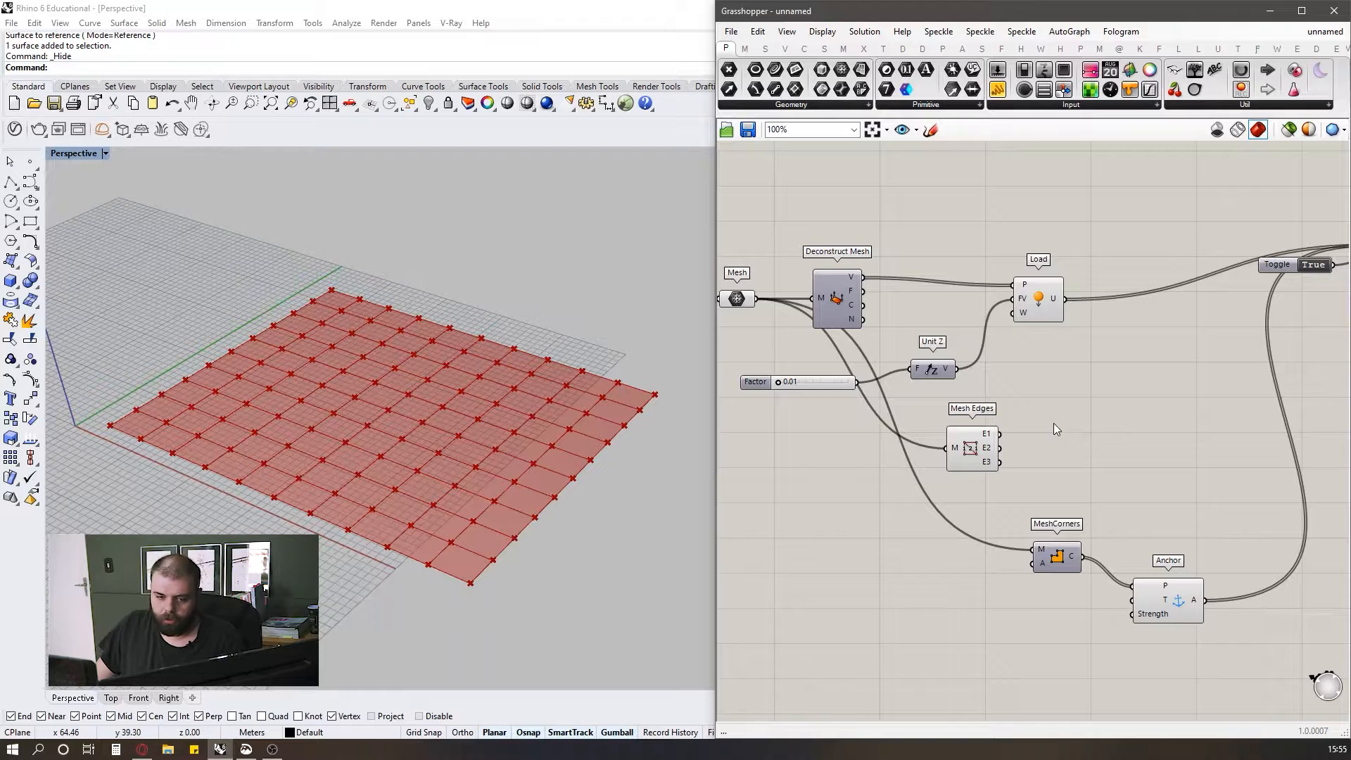
- Check the outputs of Mesh Edges and add a Curve container beside them
scroll(1017, 432, up, 4)
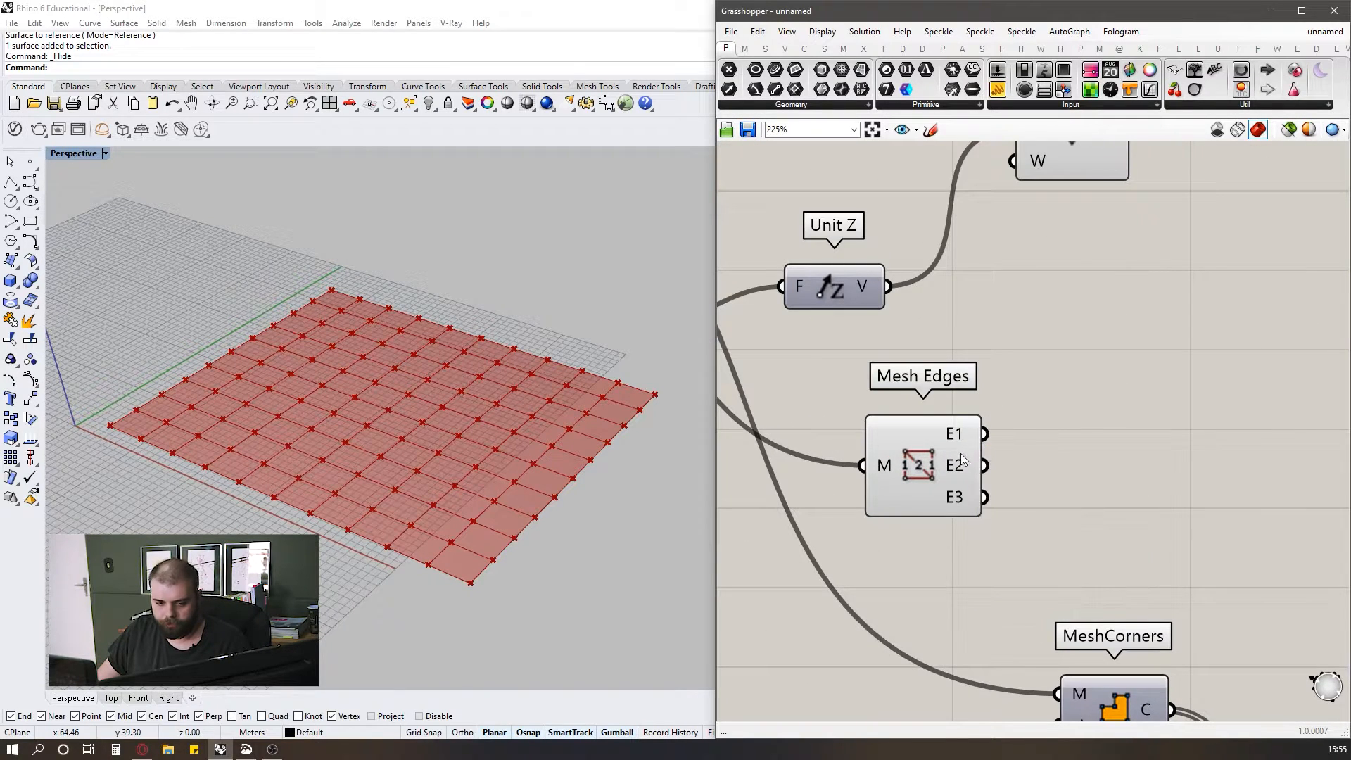
scroll(855, 483, down, 3)
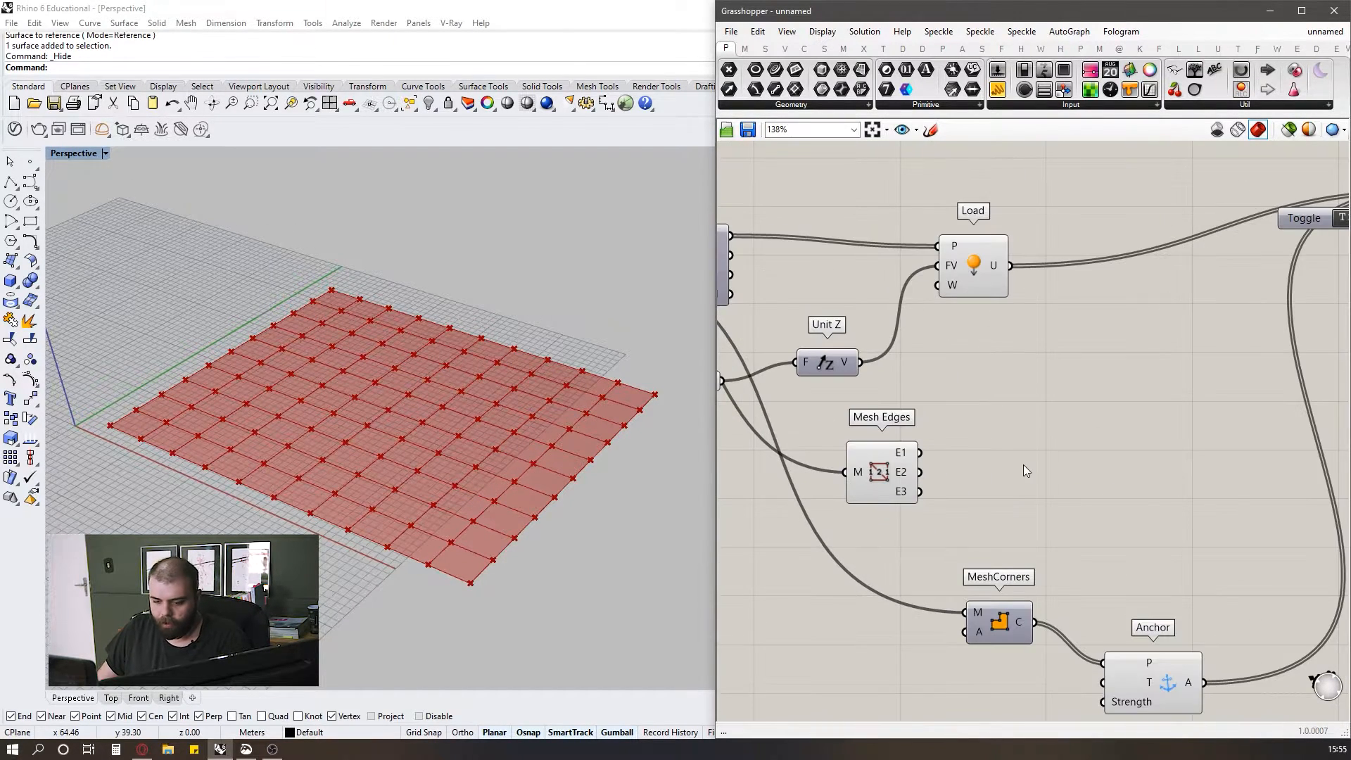
double_click(1023, 464)
text(curve)
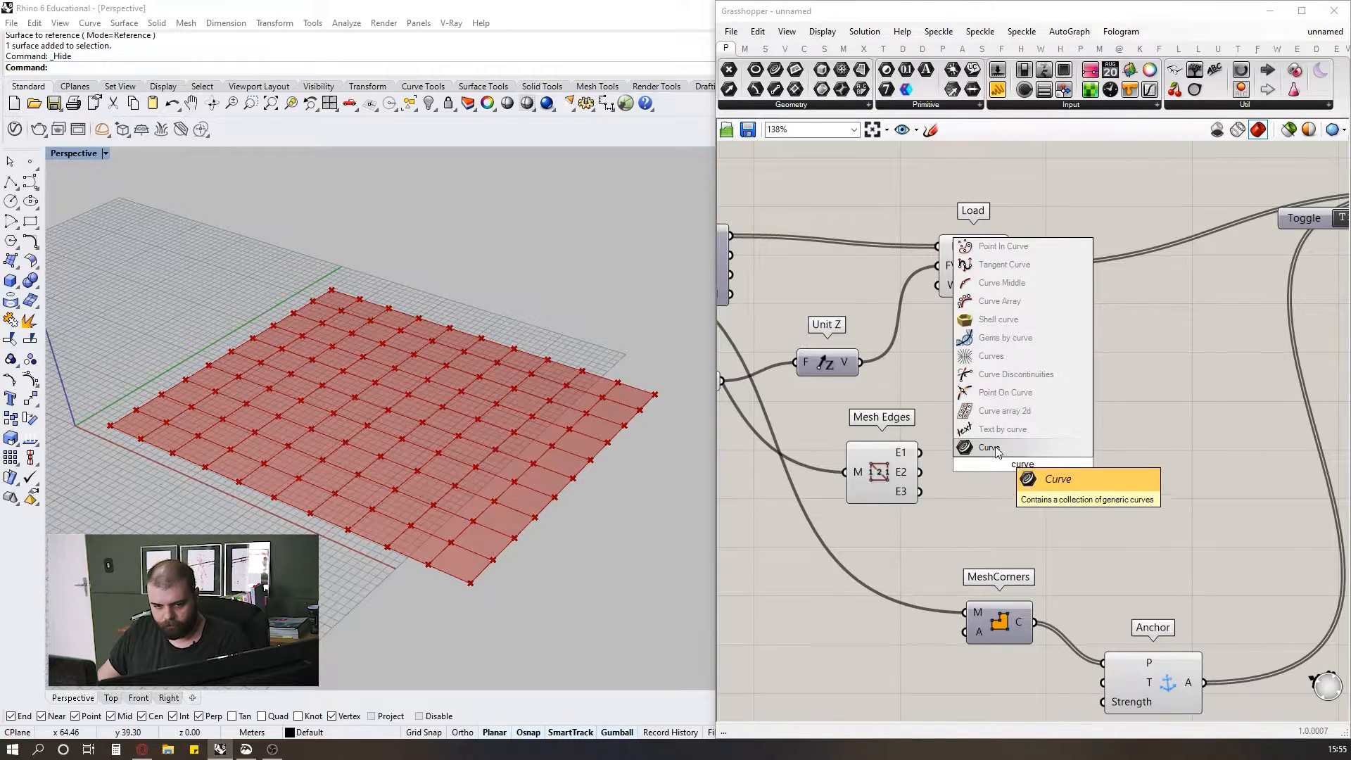
click(995, 447)
scroll(960, 455, up, 2)
- Connect both the E1 and E2 outputs of Mesh Edges to the Curve container and check the collected edges
drag(905, 452, 987, 430)
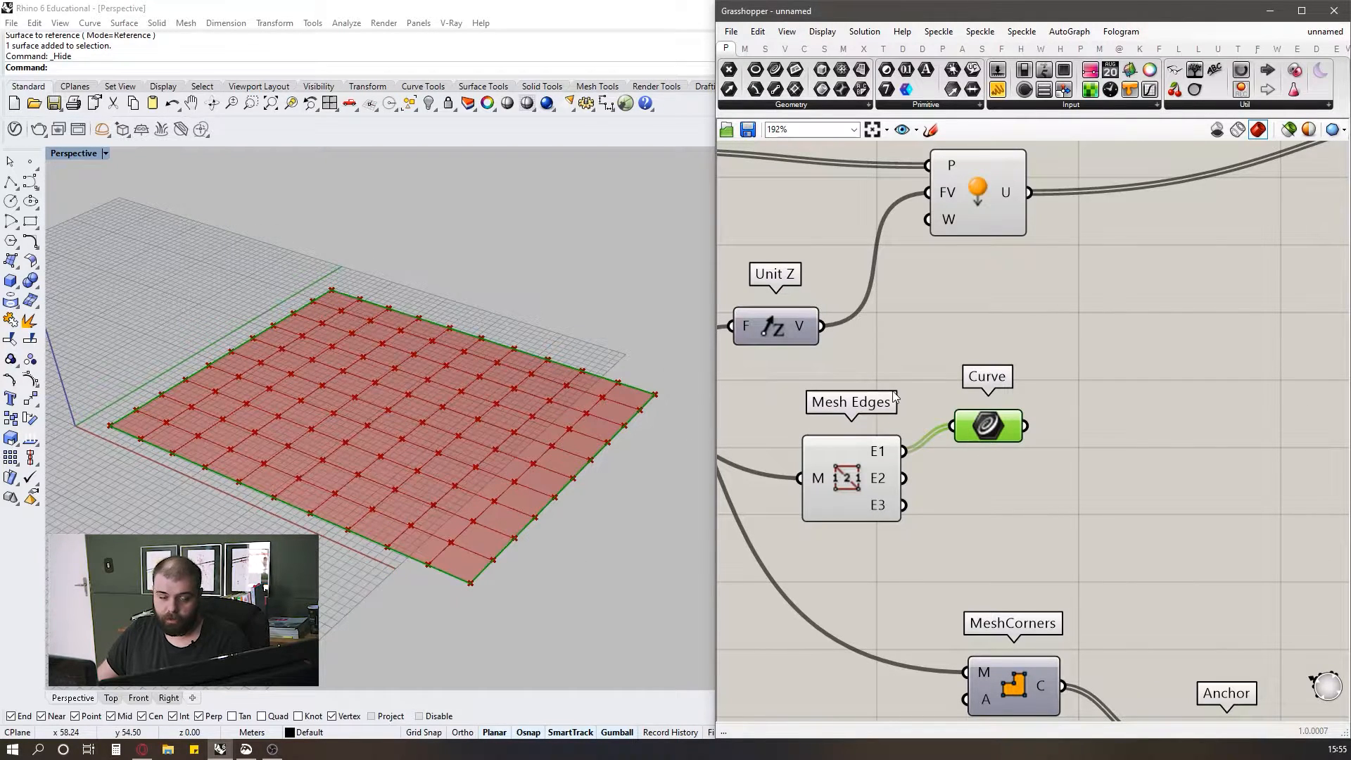
drag(905, 478, 1007, 443)
click(1048, 371)
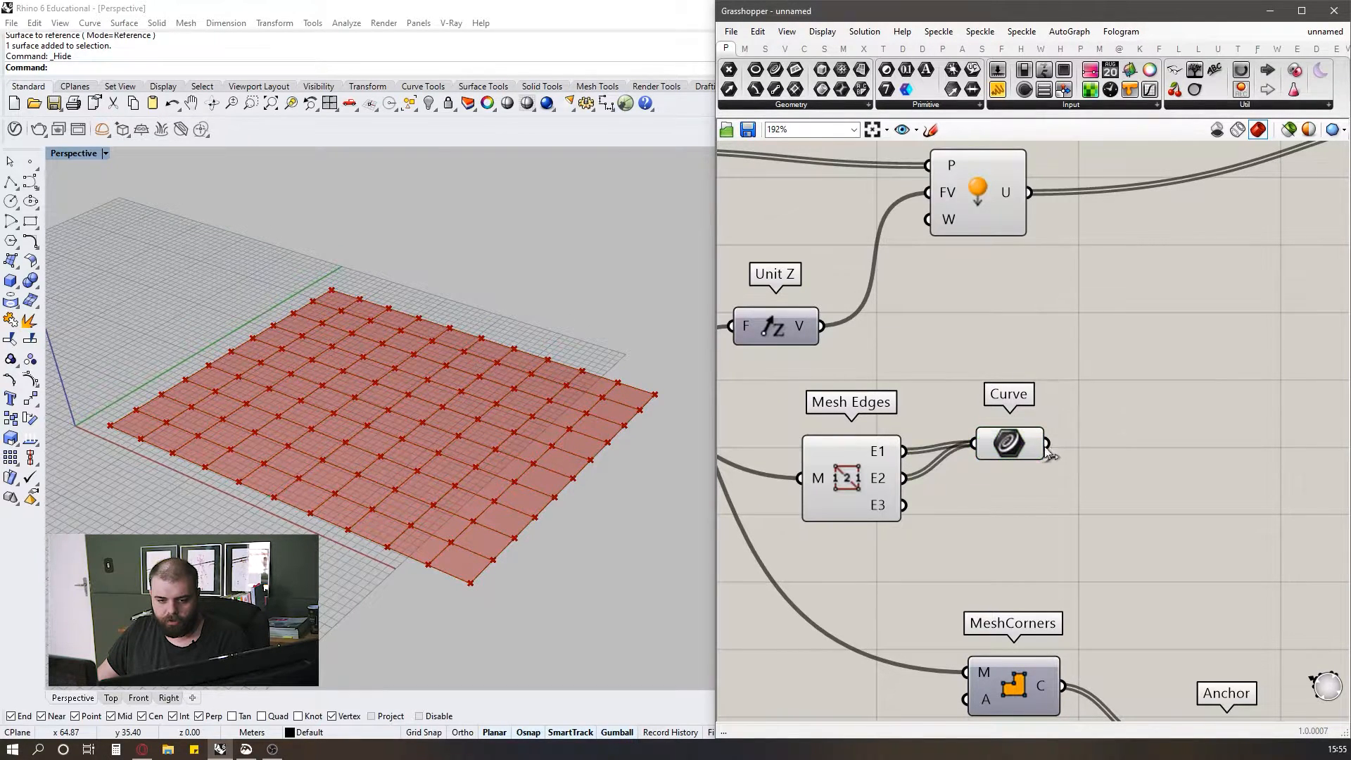
click(1033, 451)
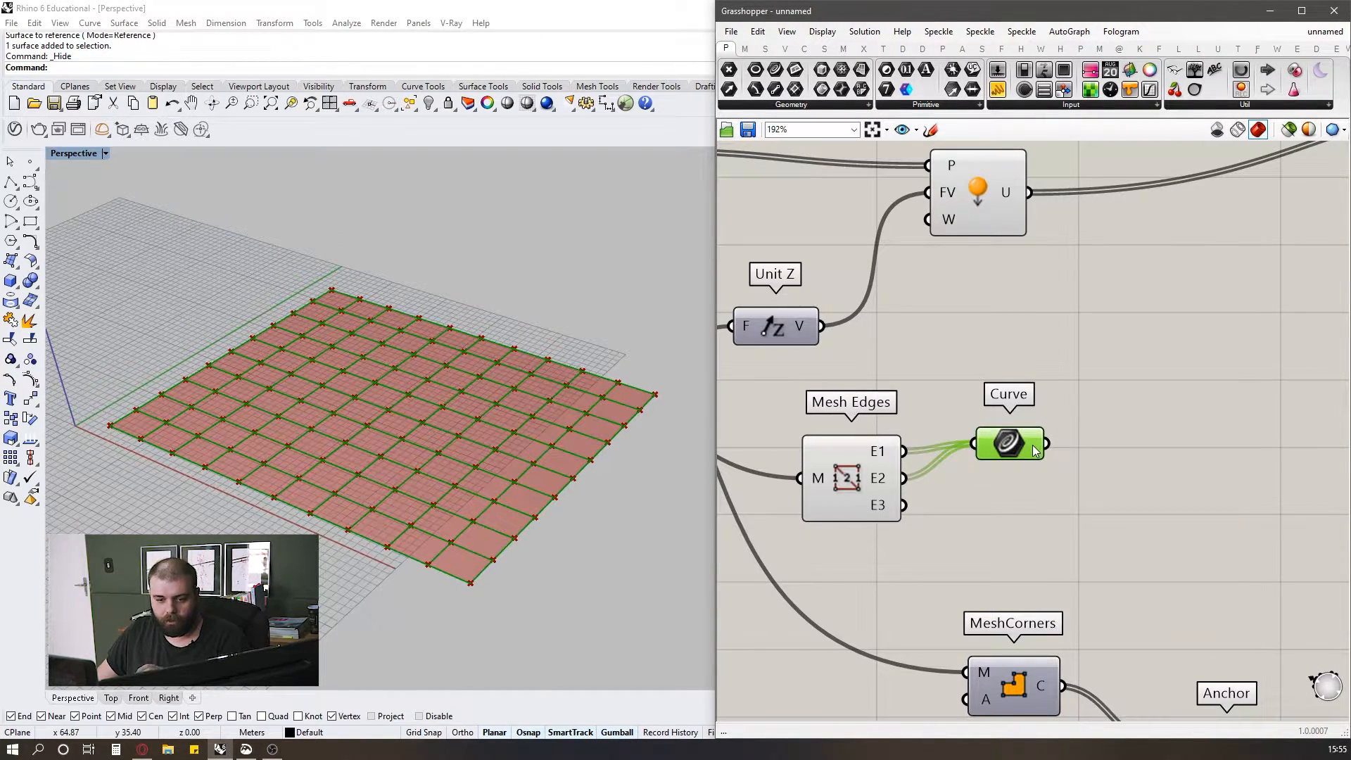
mouse_move(1033, 451)
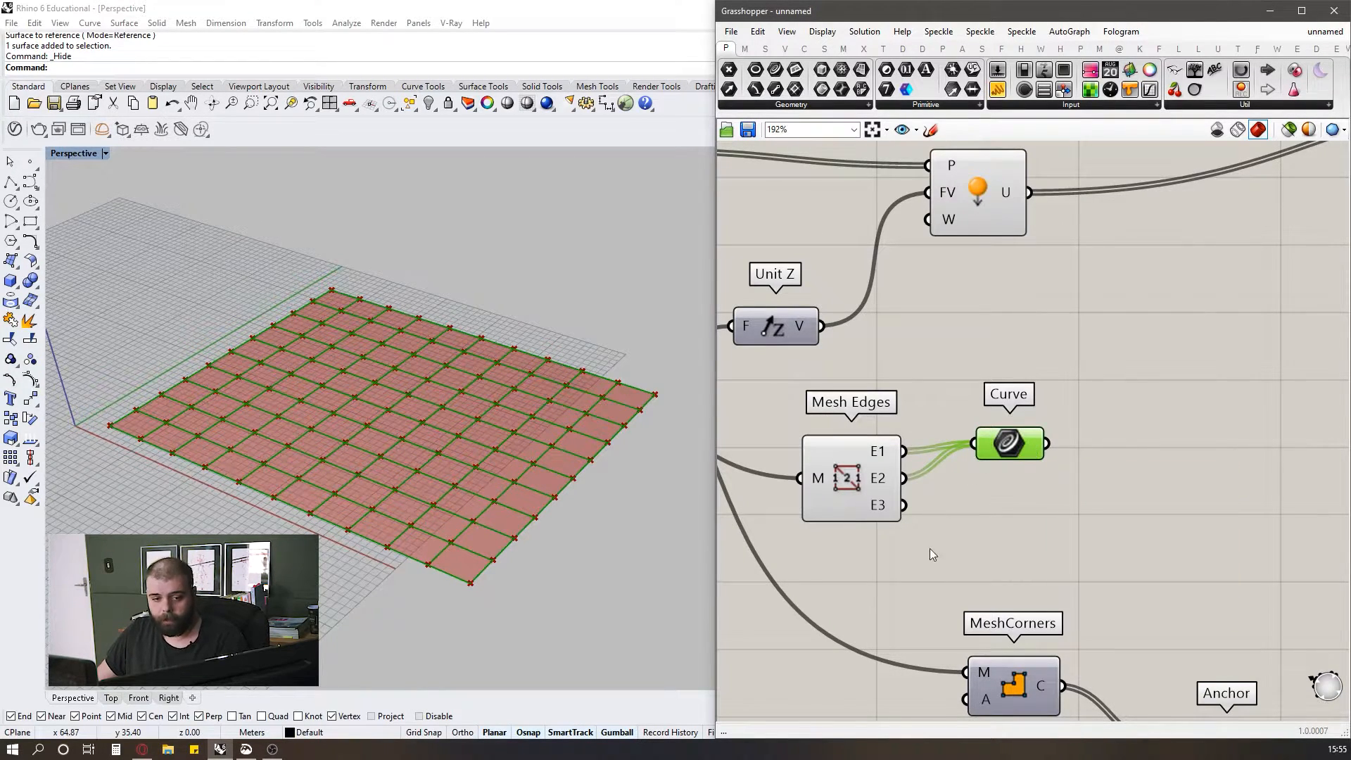
- Turn off the preview of Mesh Edges and move it slightly away from the Curve container
click(891, 492)
middle_click(939, 384)
click(981, 336)
drag(879, 479, 846, 480)
scroll(924, 461, down, 4)
click(939, 394)
scroll(876, 425, down, 4)
scroll(951, 439, up, 5)
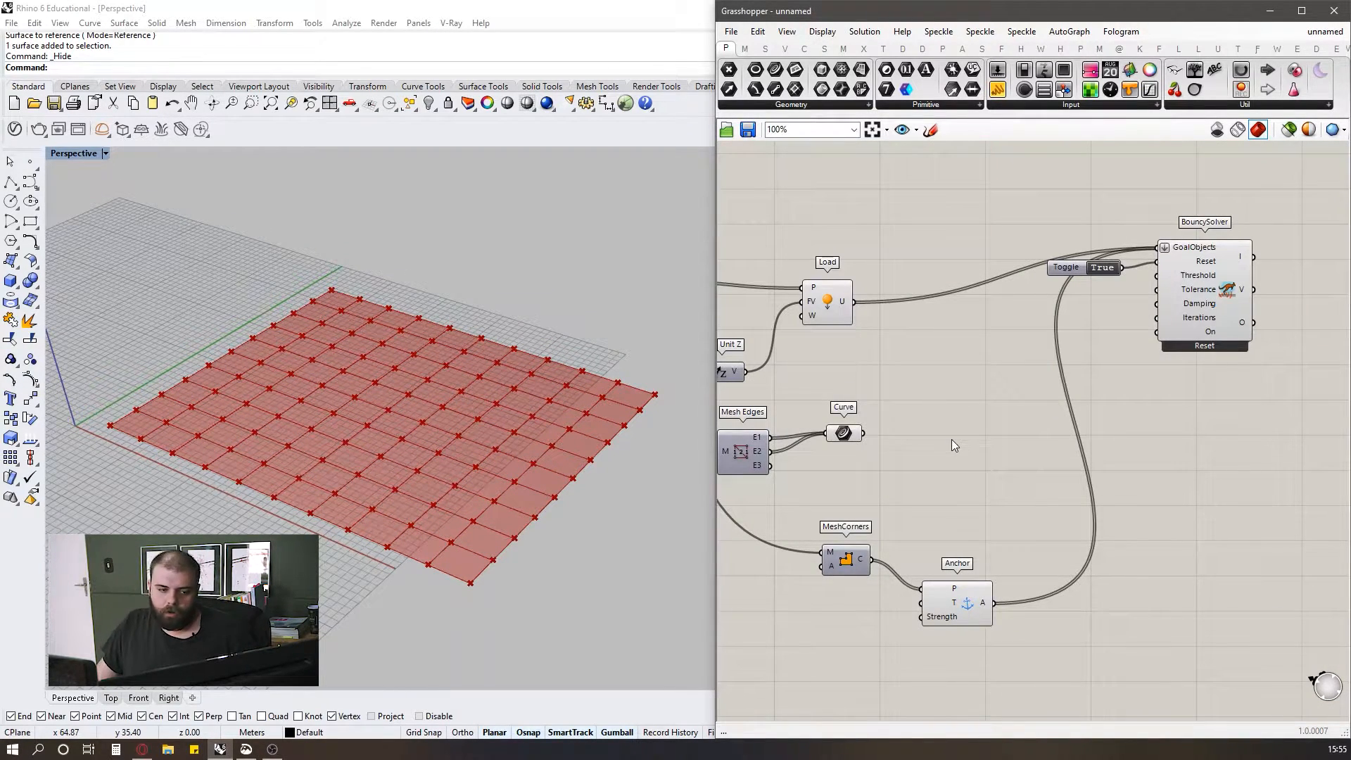
right_drag(472, 520, 498, 478)
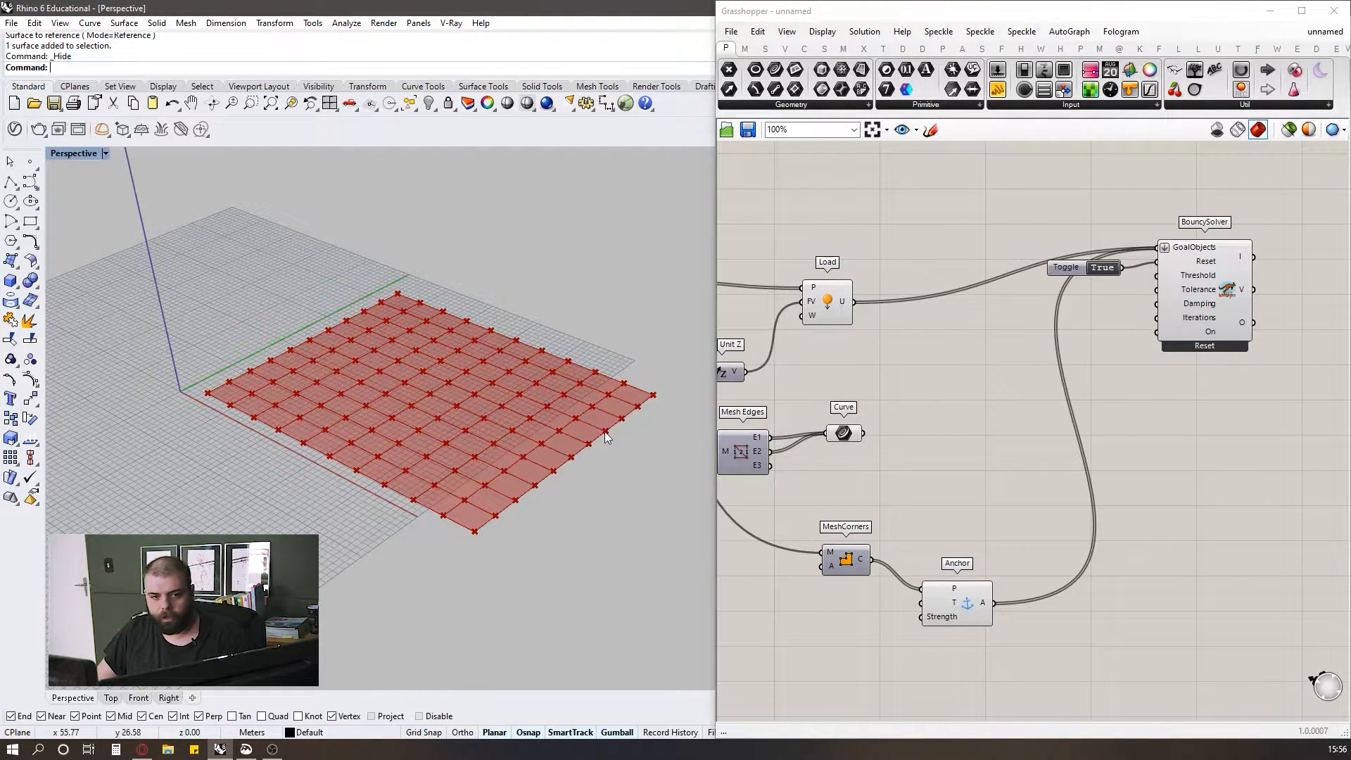
- Add a Kangaroo Length(Line) goal beside the Curve container, between Load and Anchor
click(1139, 51)
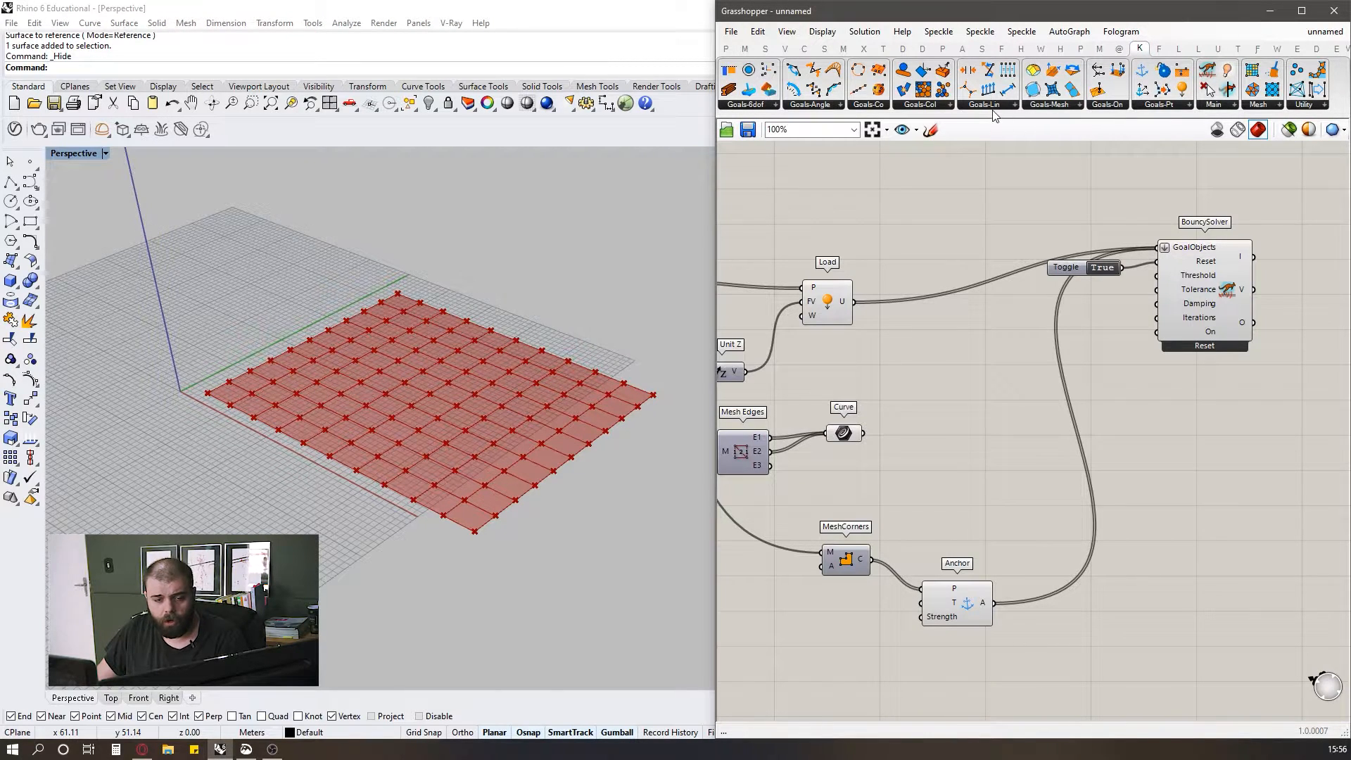
click(974, 105)
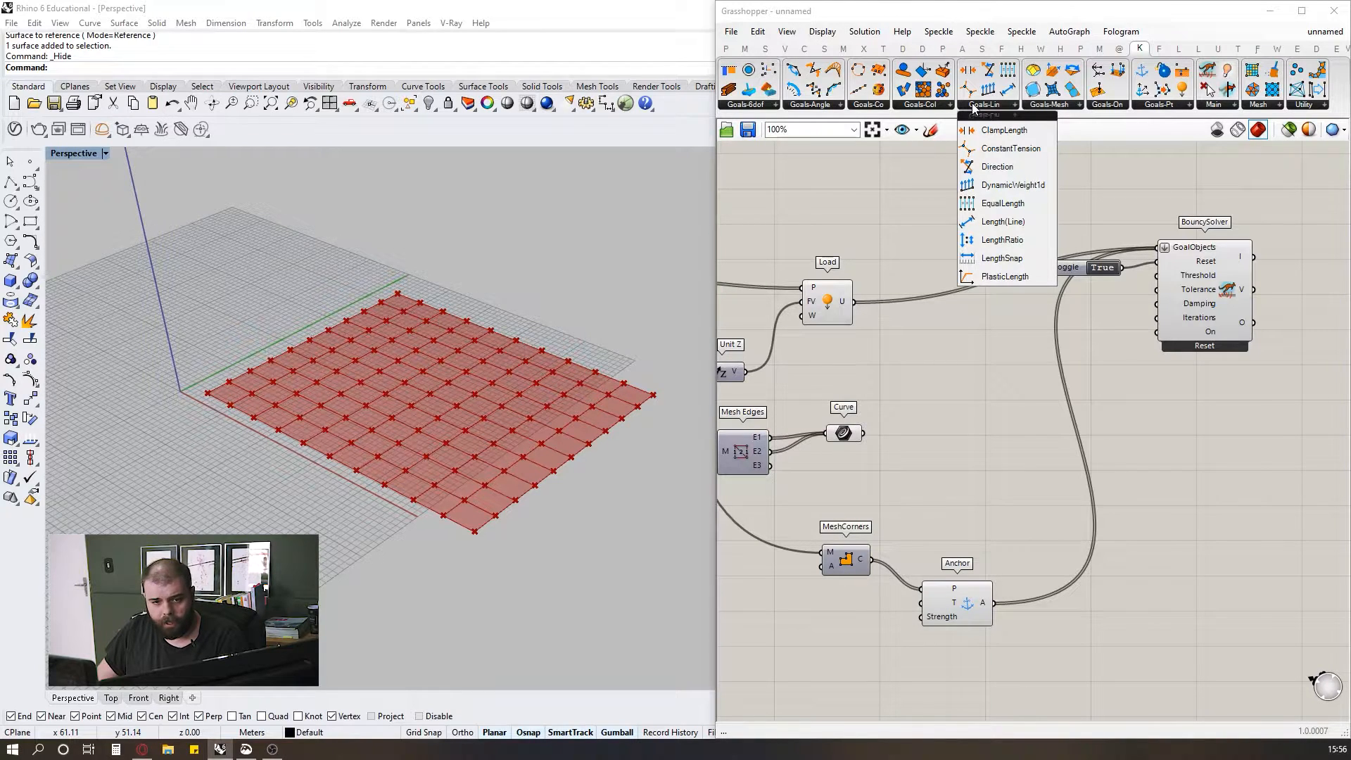
click(1003, 221)
click(1008, 454)
scroll(858, 429, up, 2)
drag(841, 435, 860, 424)
click(888, 369)
drag(1086, 469, 1071, 469)
click(943, 444)
drag(952, 374, 1057, 367)
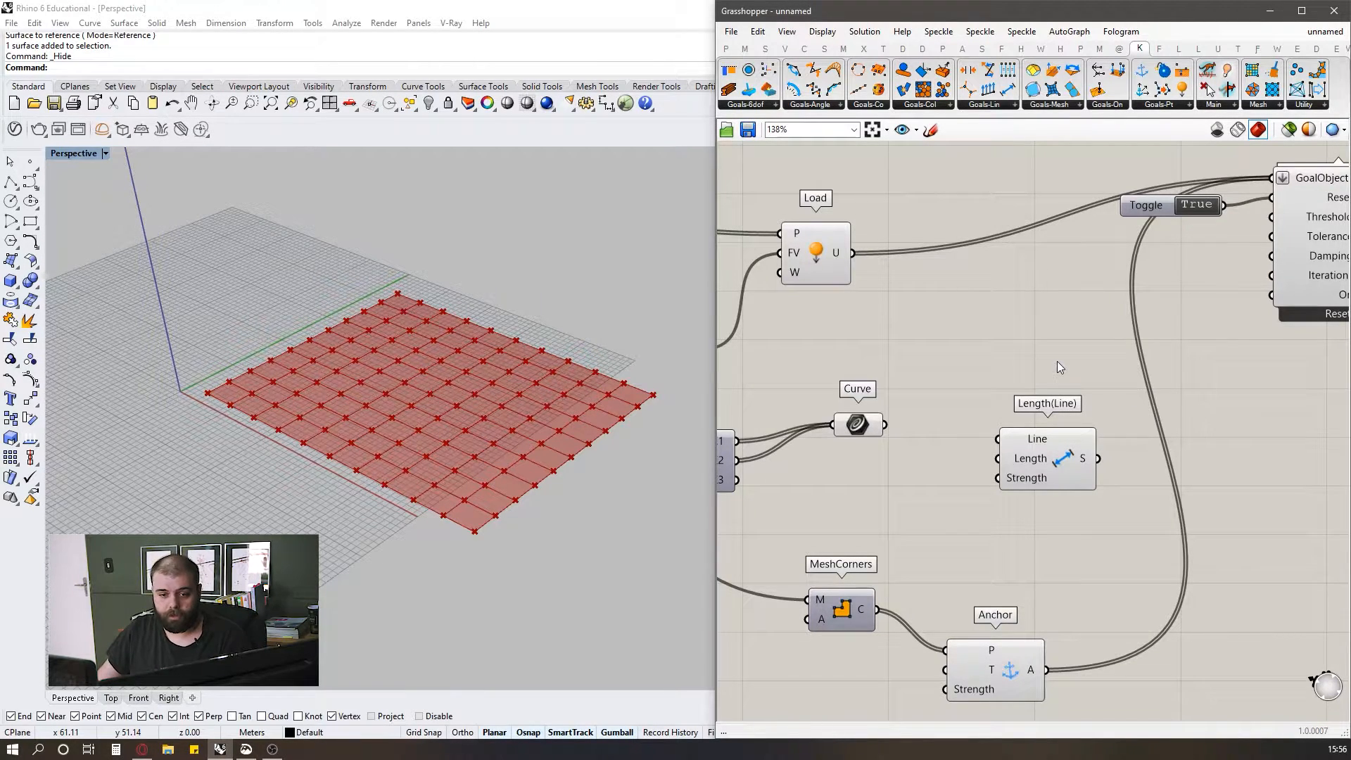
drag(919, 344, 1193, 564)
click(1018, 319)
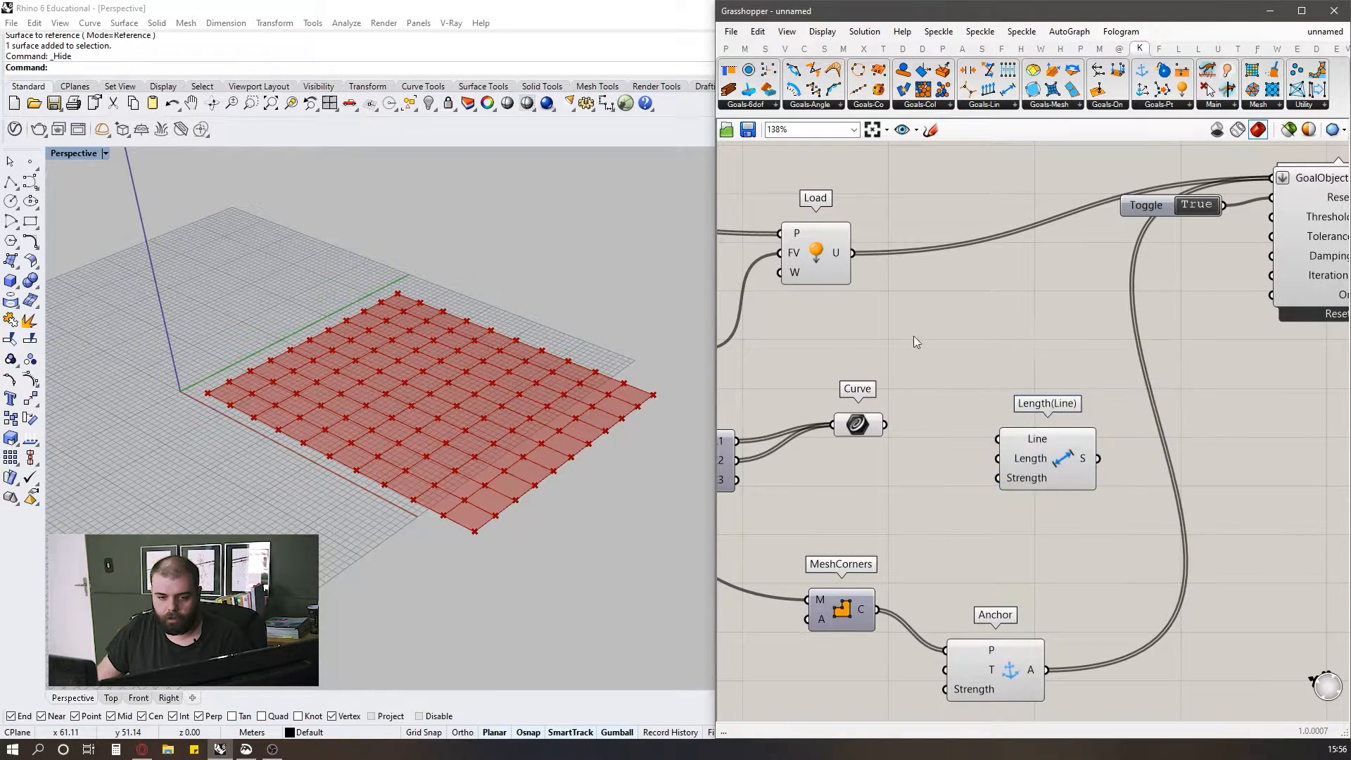
- Connect the Curve container to the Line input of Length(Line) and read the description of its Length input
right_drag(984, 494, 923, 449)
scroll(923, 449, up, 2)
drag(980, 421, 1014, 425)
click(988, 325)
scroll(1018, 372, down, 4)
scroll(873, 340, up, 3)
click(899, 387)
click(1125, 381)
click(893, 380)
drag(919, 379, 1082, 399)
click(803, 363)
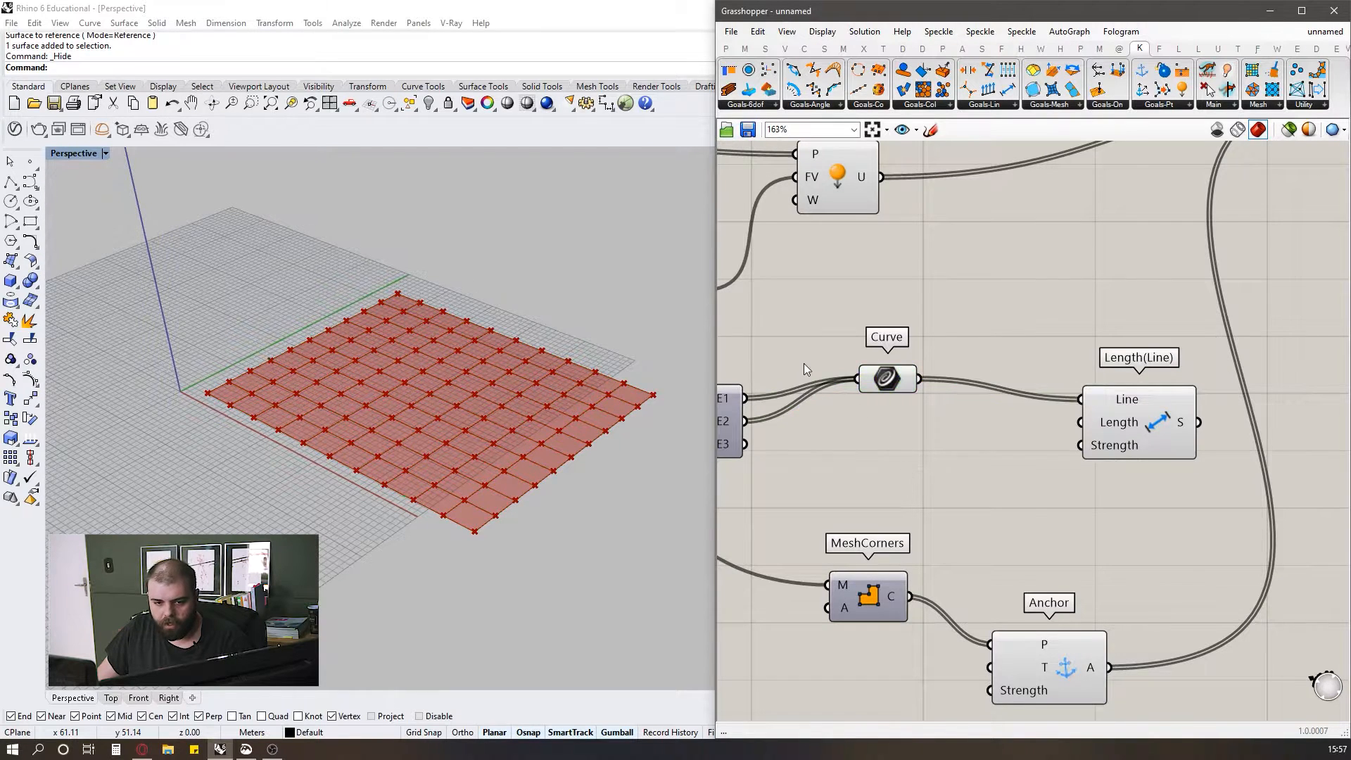
right_drag(1108, 429, 1026, 390)
mouse_move(1040, 392)
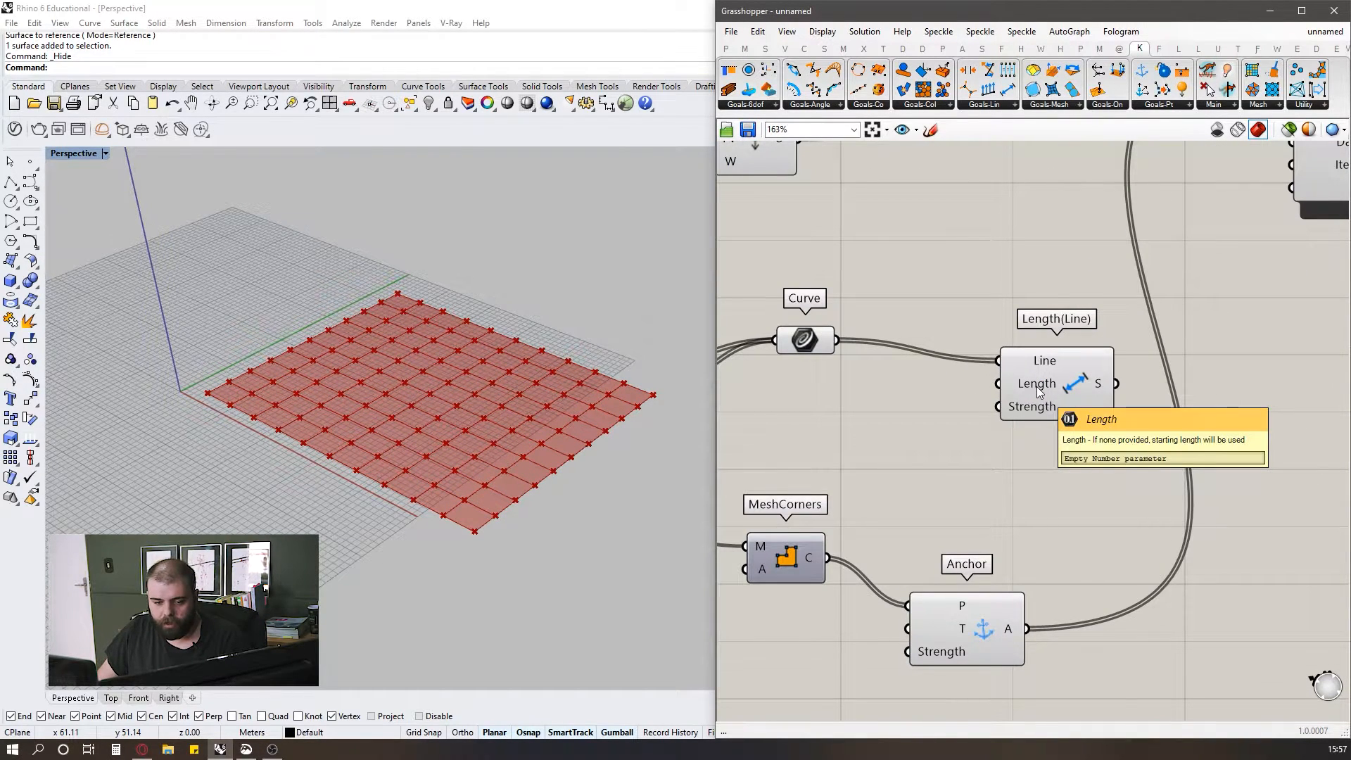
scroll(1040, 392, down, 2)
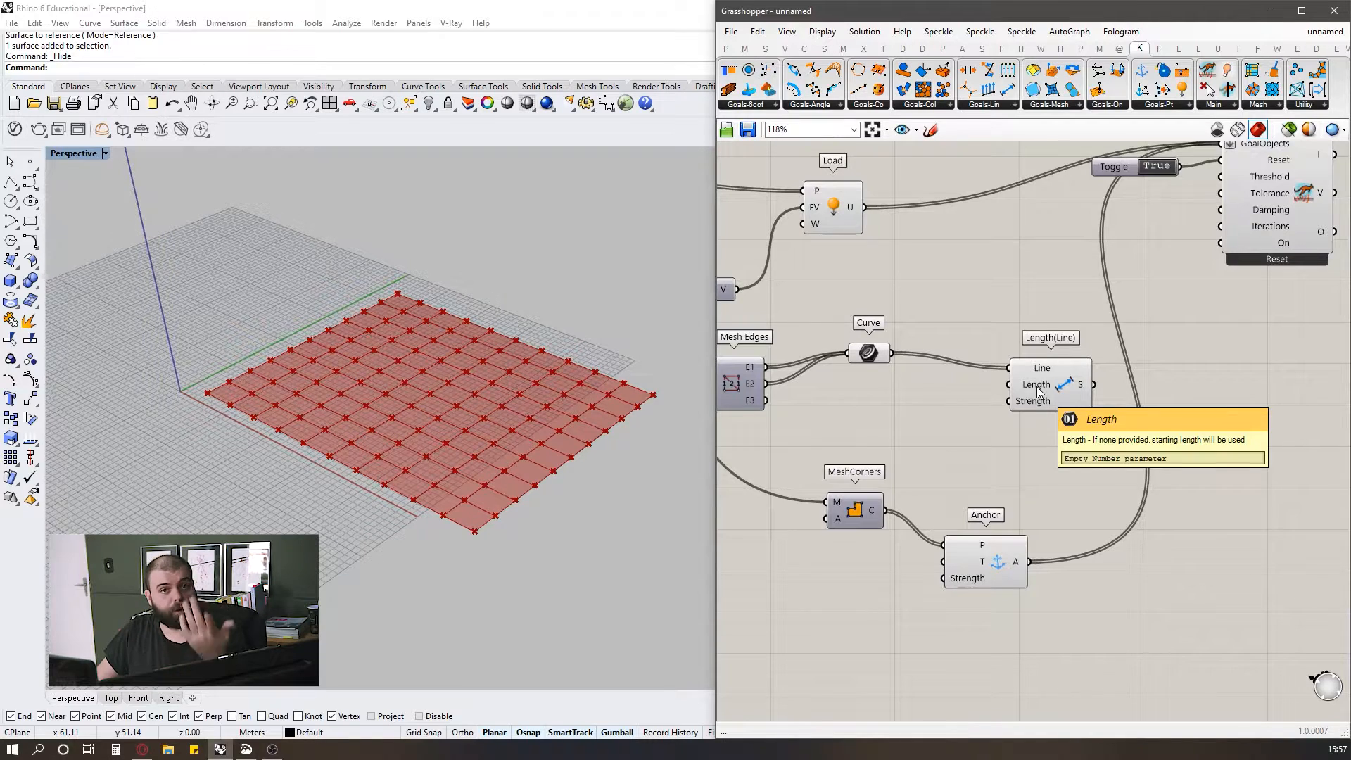
- Move MeshCorners and Anchor farther down the canvas and widen the gap between the Curve container and Length(Line)
drag(1084, 644, 791, 458)
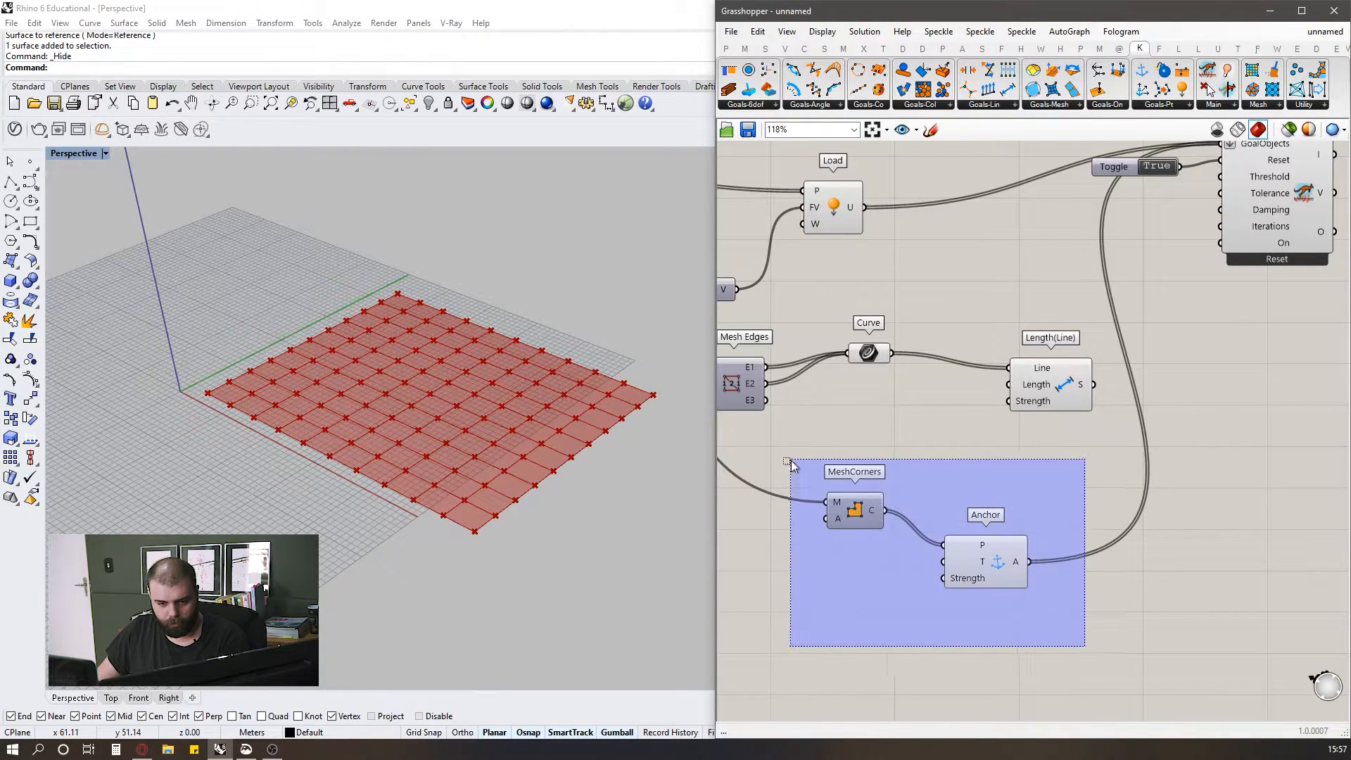
drag(987, 577, 1022, 742)
click(1133, 399)
scroll(1092, 384, up, 1)
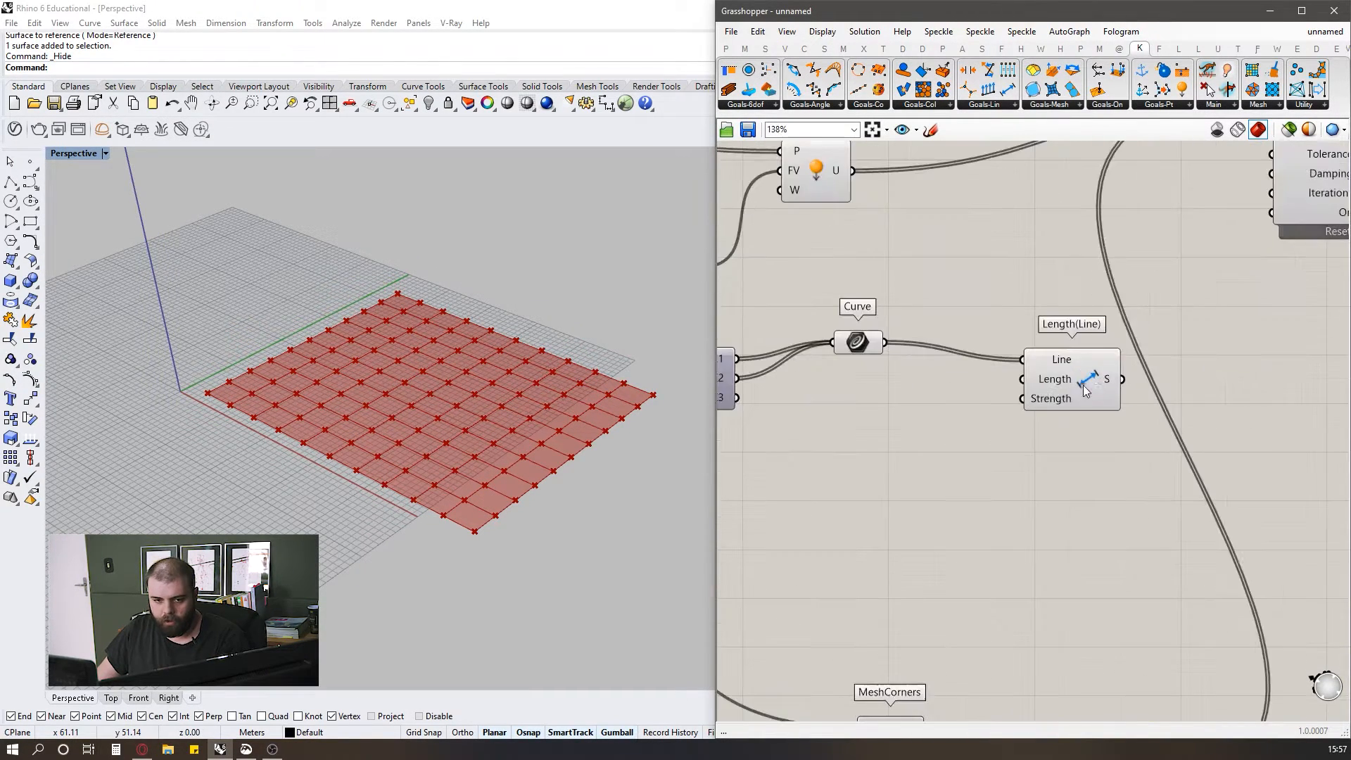
mouse_move(1087, 368)
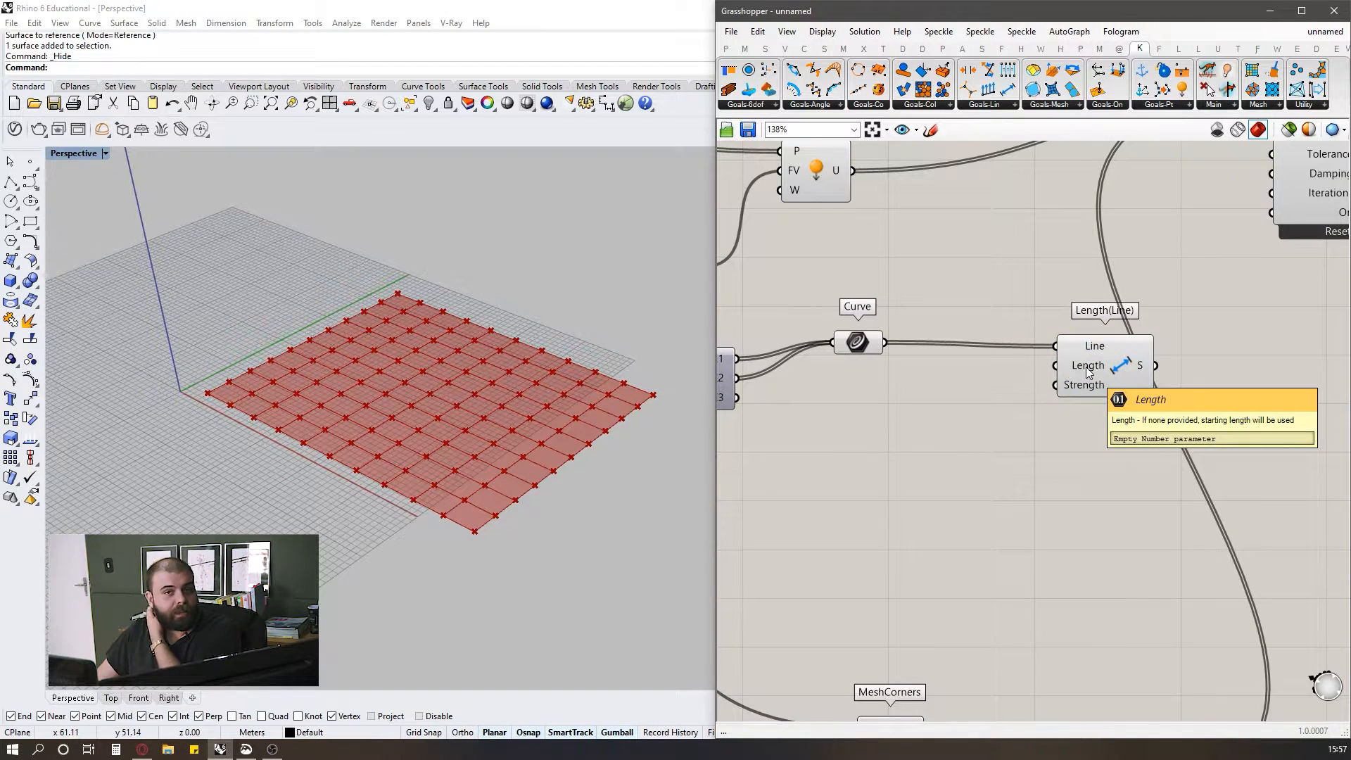
drag(876, 343, 839, 346)
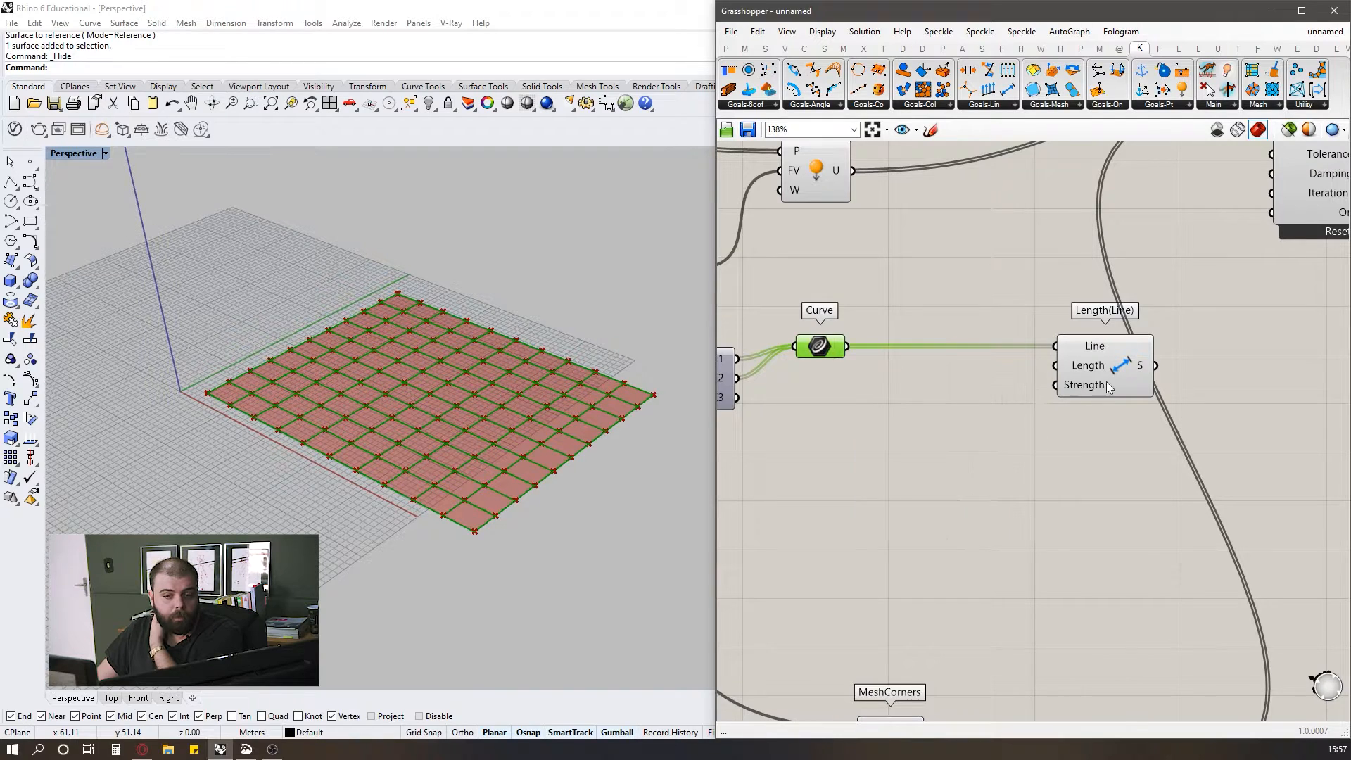
- Add a curve Length component below the Curve container and feed it the container's output
double_click(955, 493)
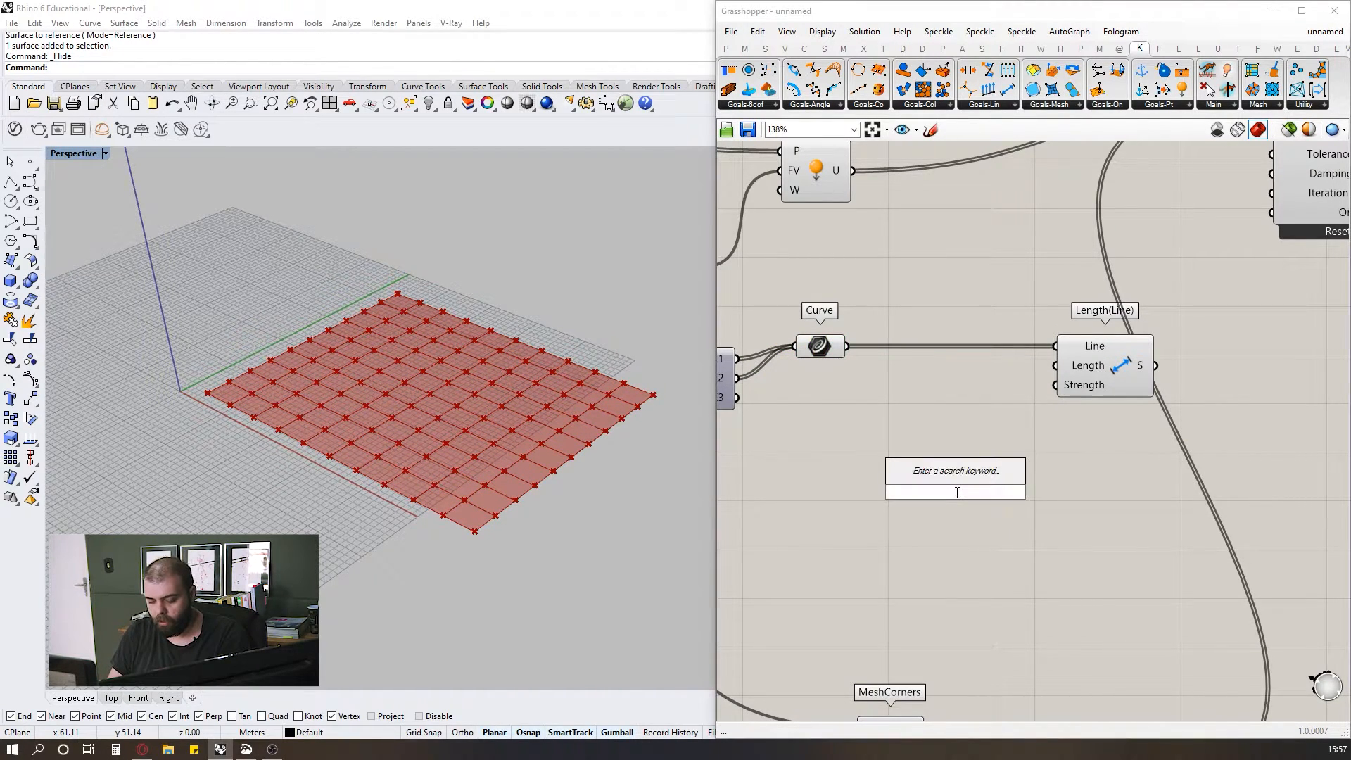
text(curve)
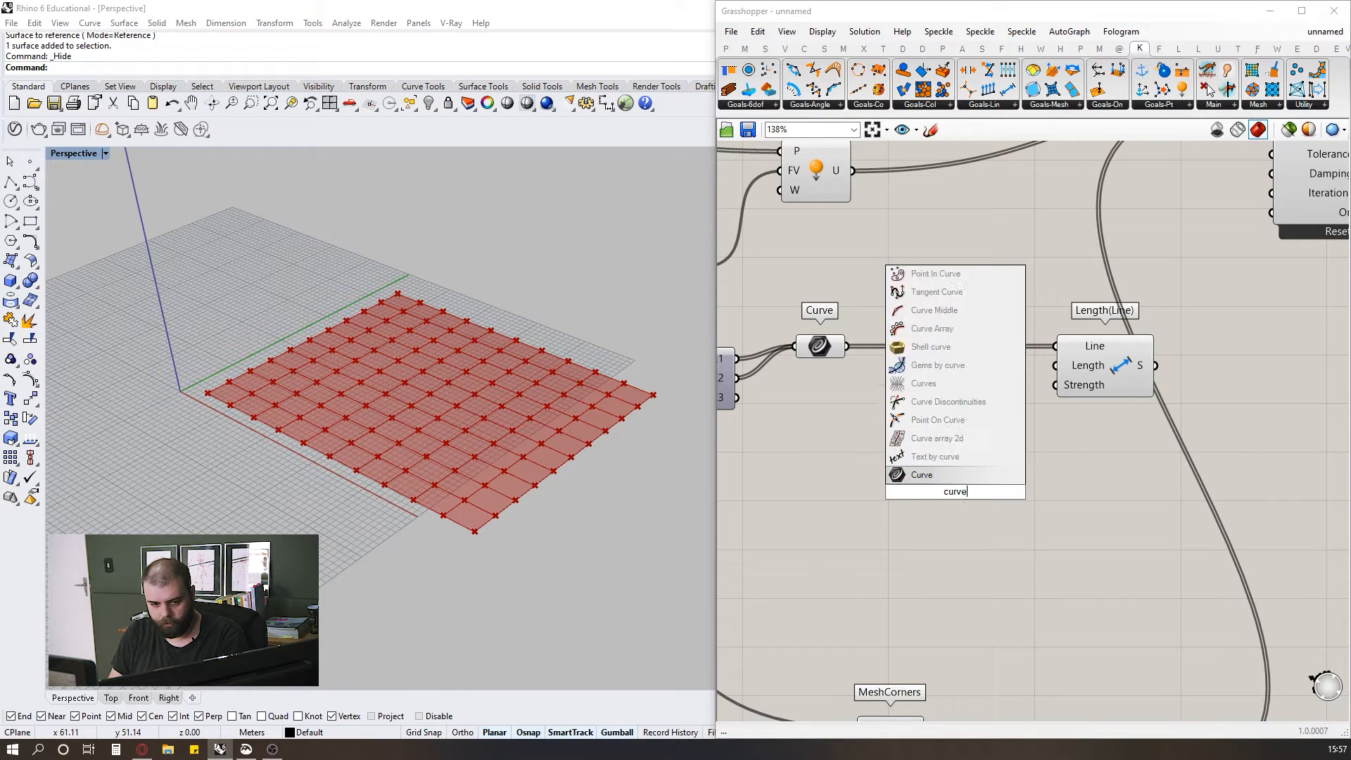
text( len)
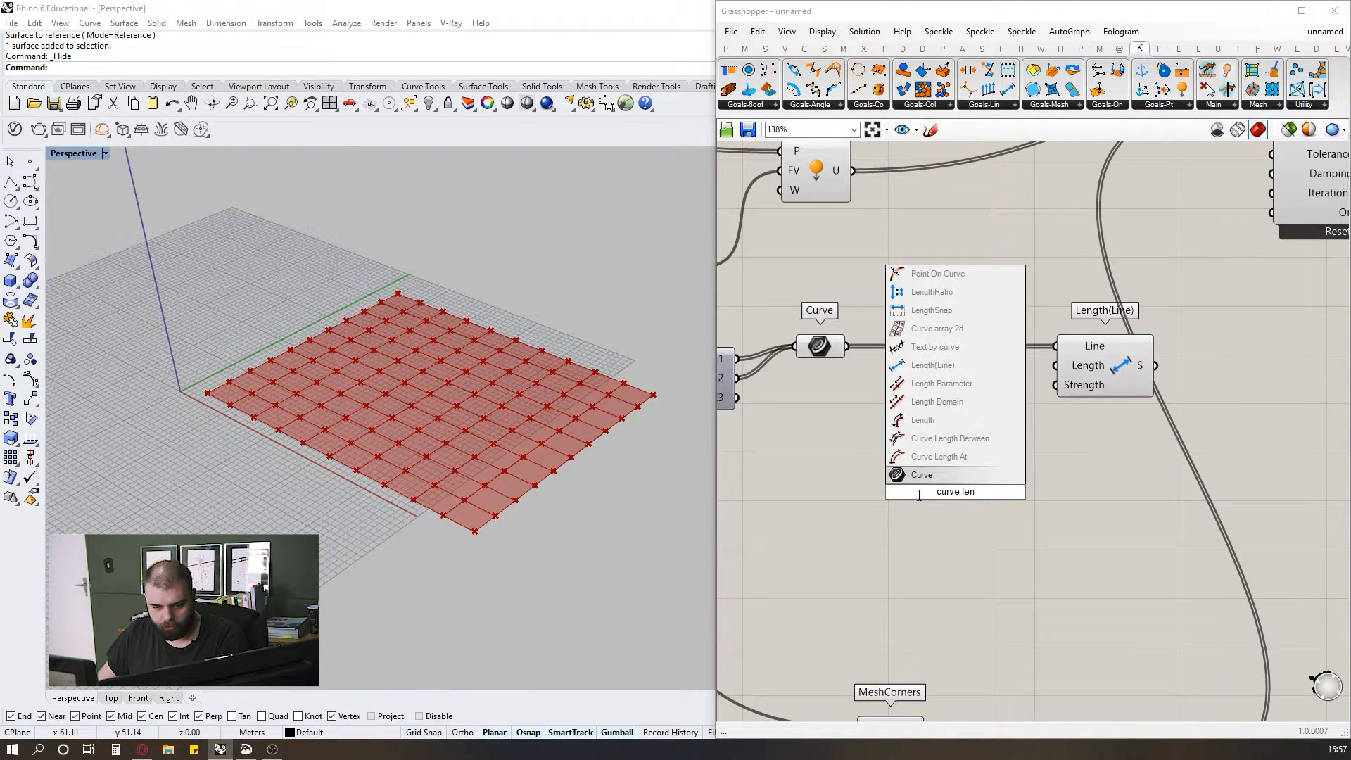
click(957, 421)
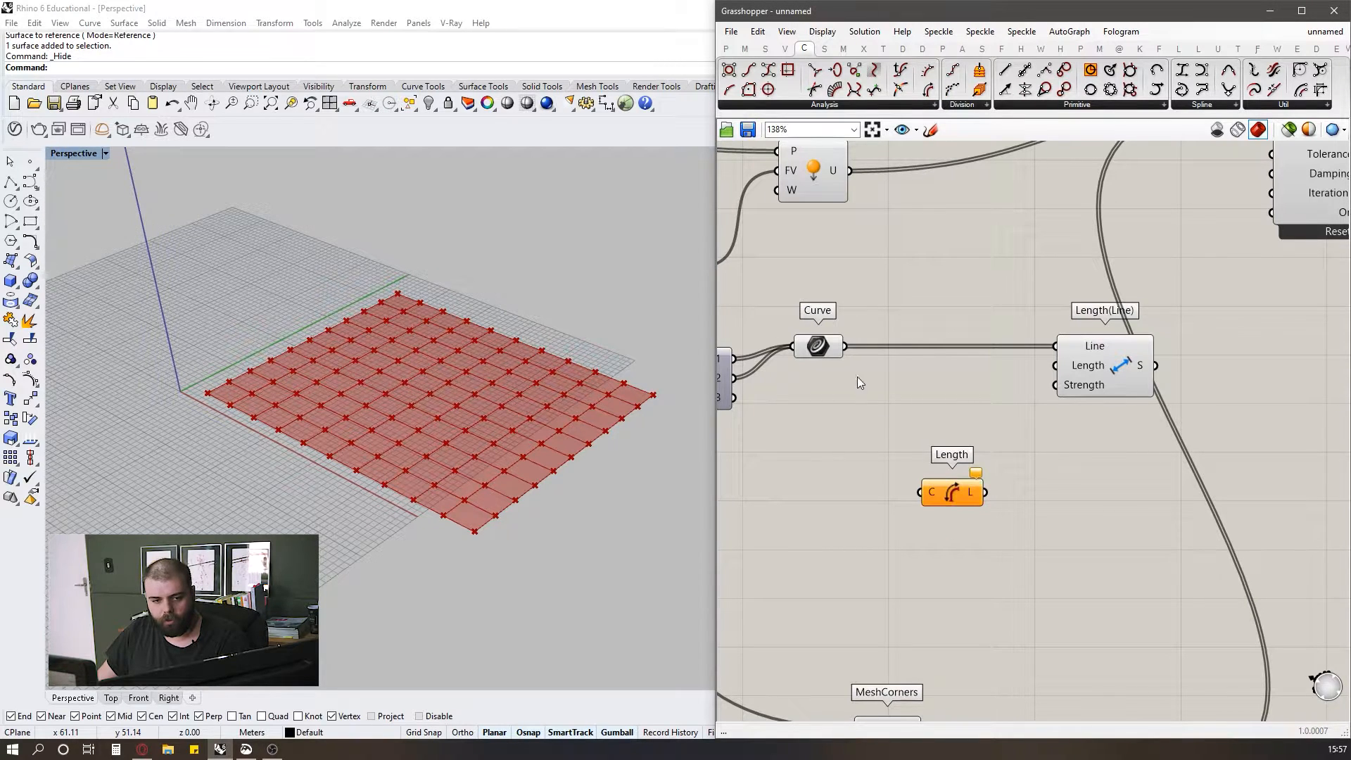
click(828, 344)
drag(1032, 525, 919, 488)
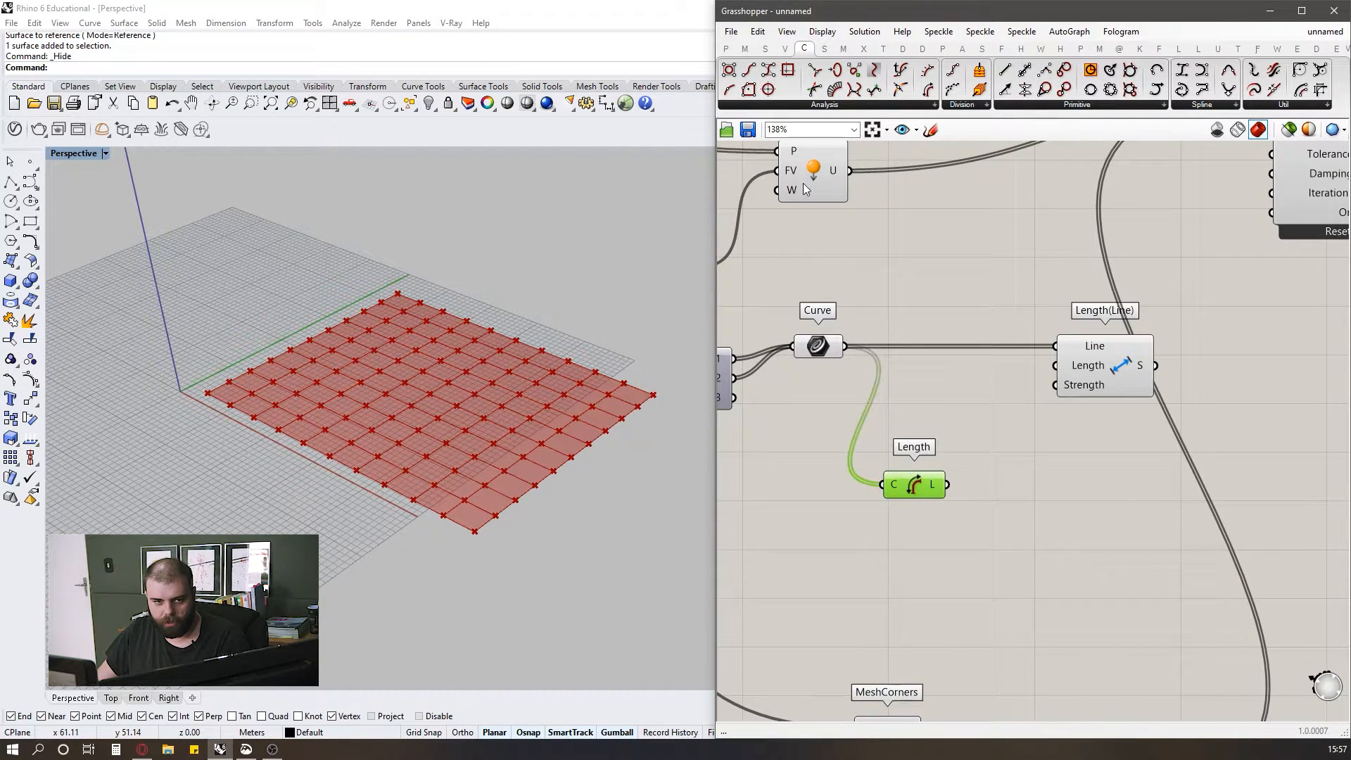
- Inspect the edge lengths in a temporary Panel connected to the Length component's output and delete the Panel
click(827, 349)
click(725, 49)
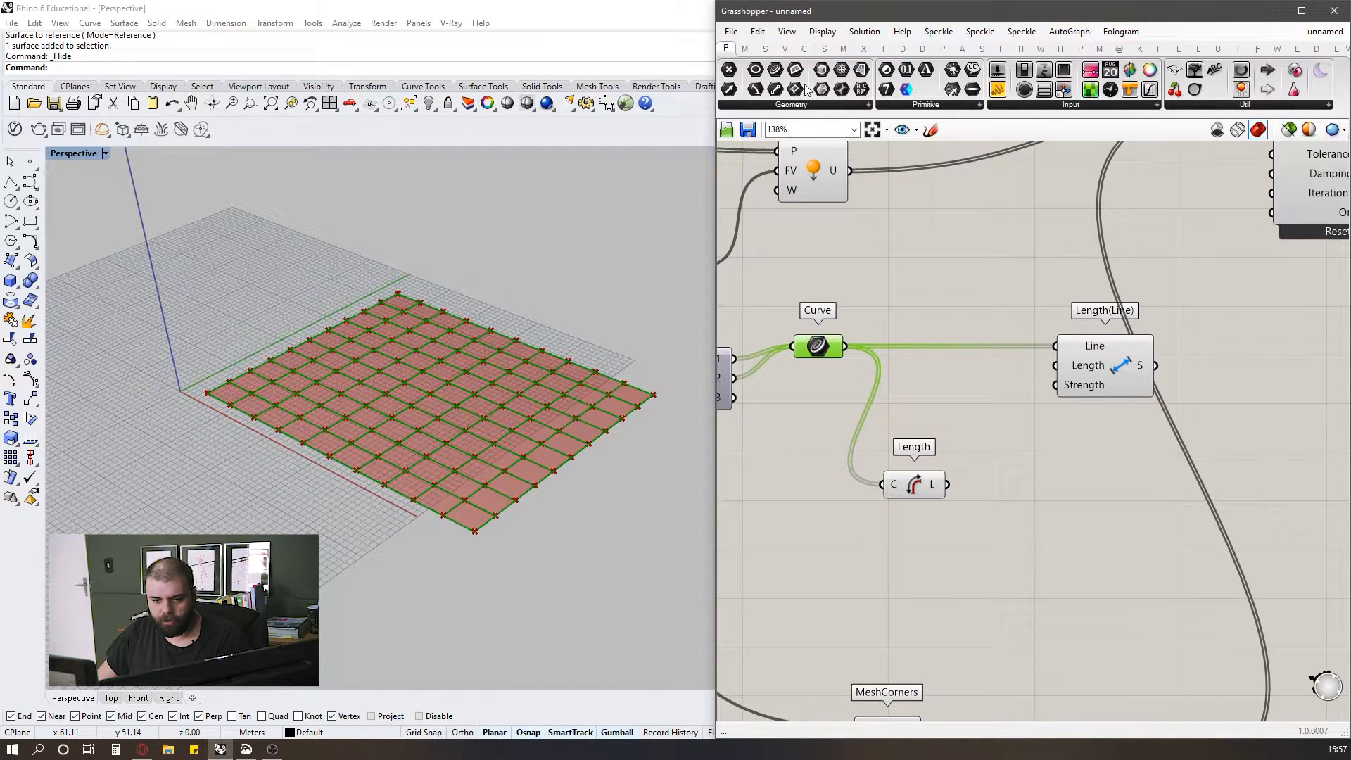
drag(998, 70, 1111, 463)
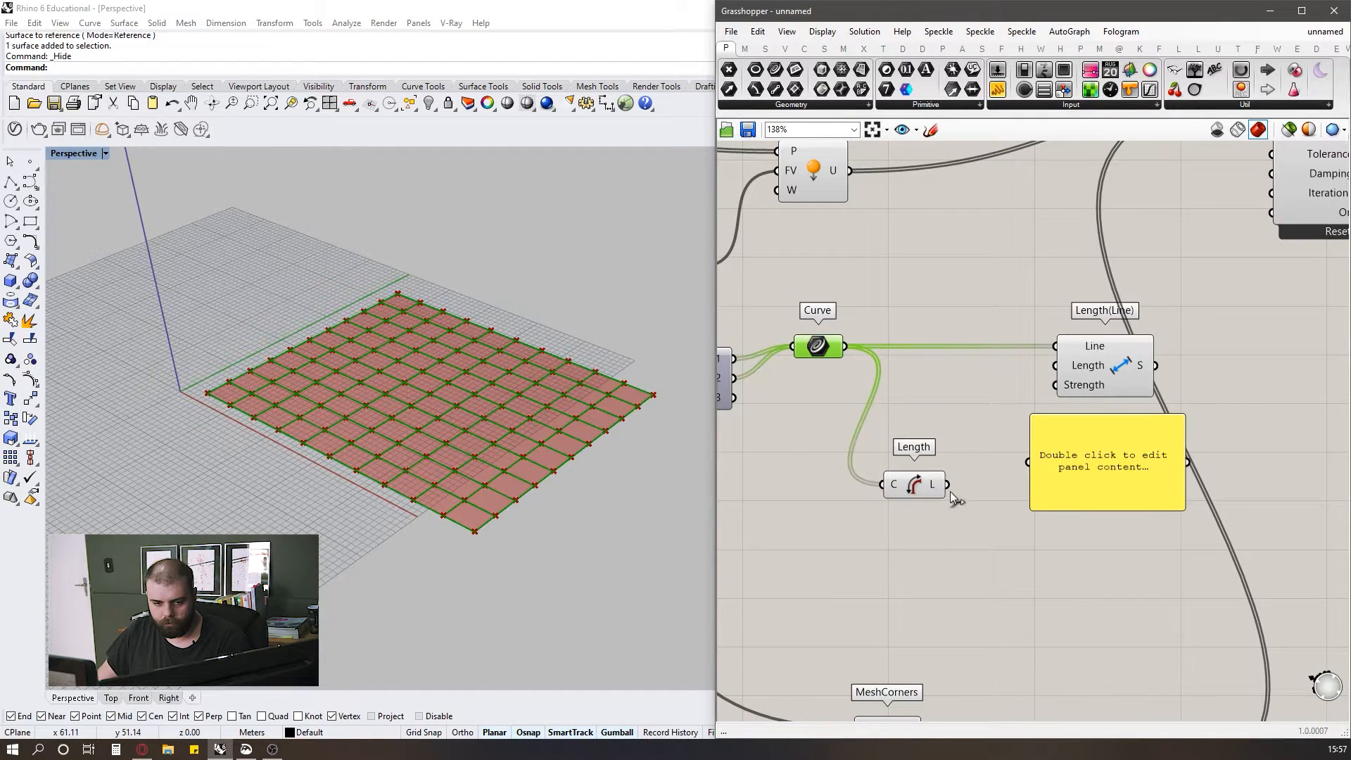
drag(1038, 486, 997, 484)
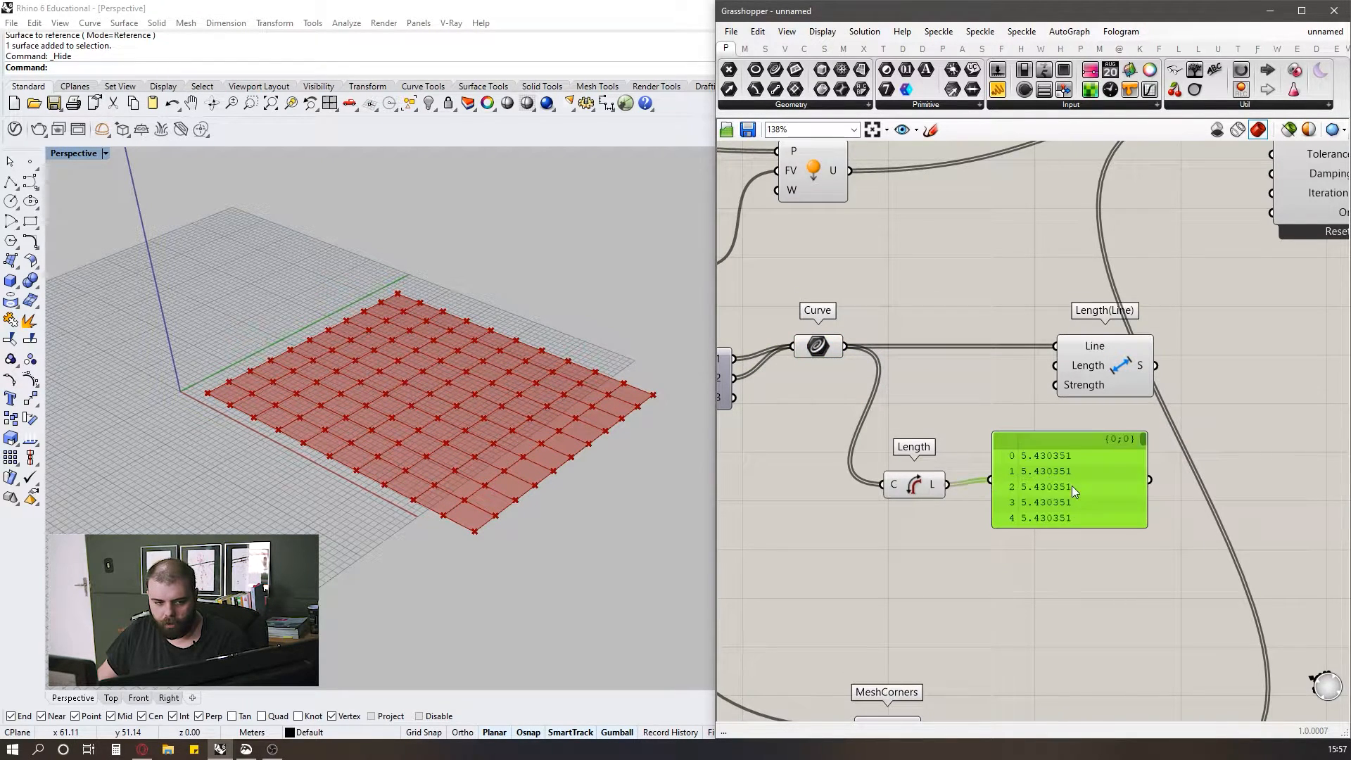
scroll(1046, 482, up, 2)
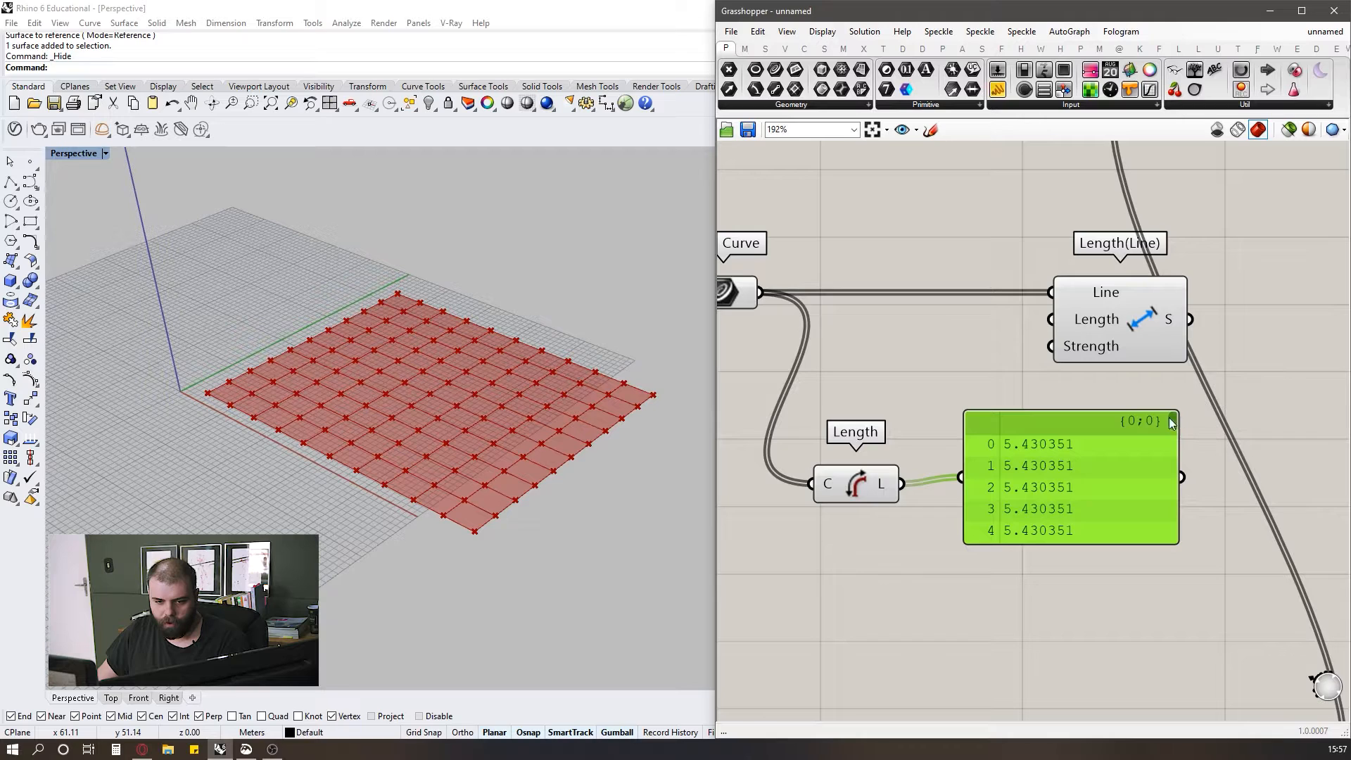
drag(1175, 420, 1152, 474)
key(Delete)
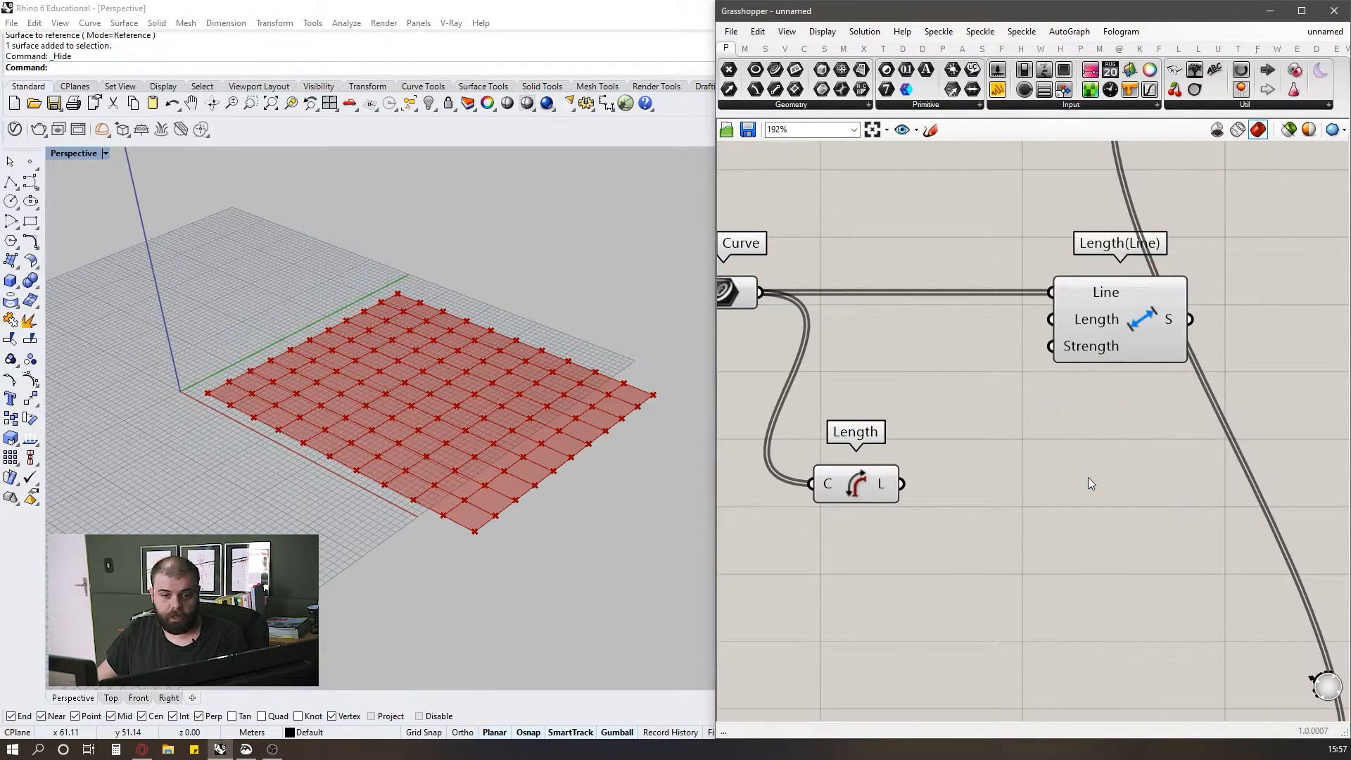
- Shift Length(Line) farther away from the Curve container and raise the Length component slightly
scroll(873, 484, down, 2)
drag(1070, 361, 1138, 359)
click(1024, 413)
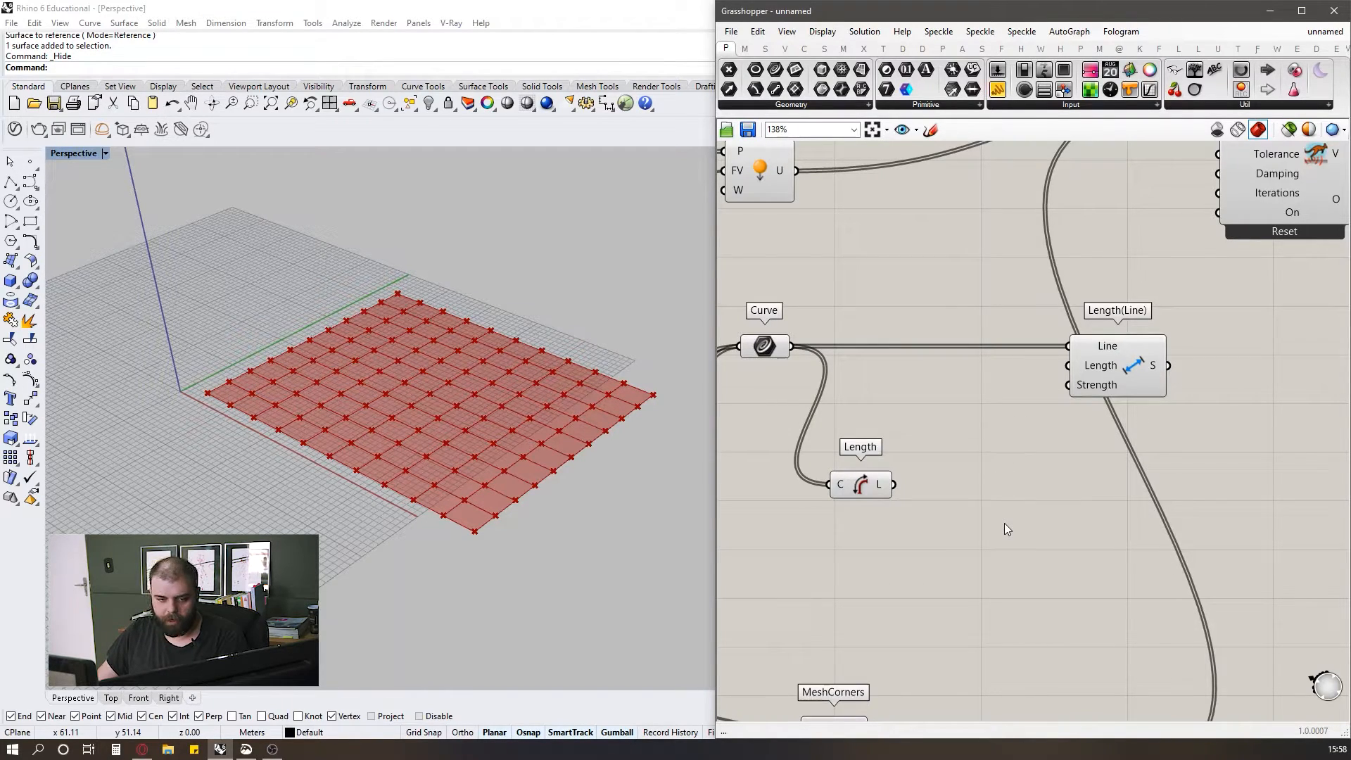
drag(863, 497, 857, 482)
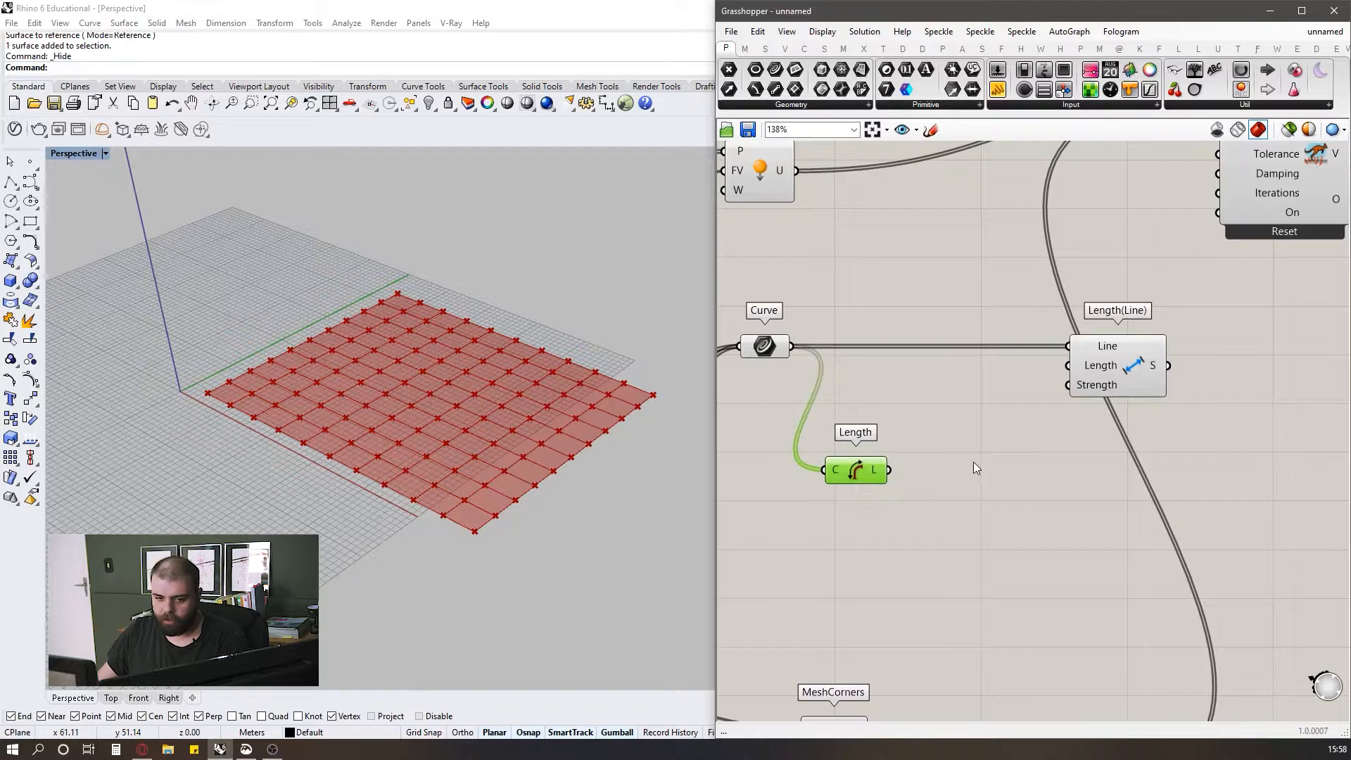
- Add a Multiplication component beside Length and connect the L output to its A input
double_click(993, 512)
text(multi)
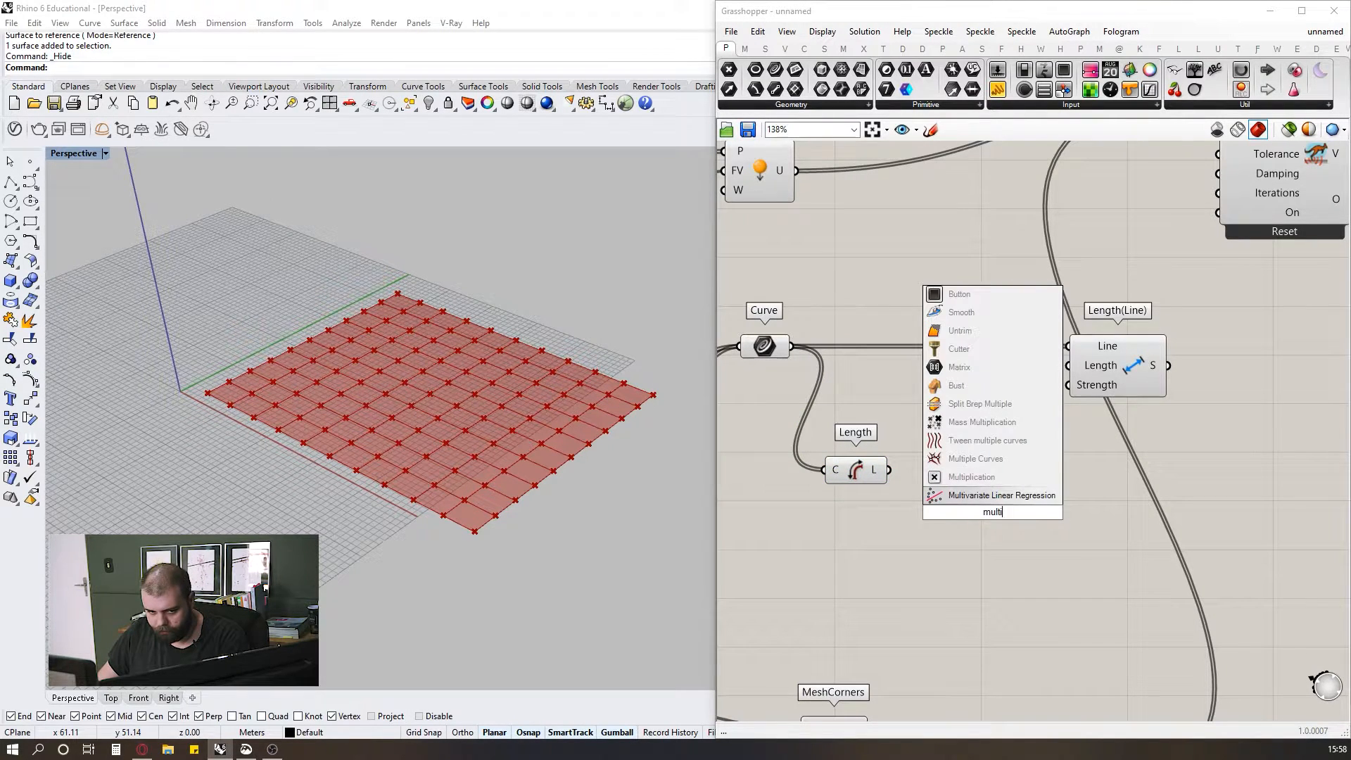
click(980, 477)
drag(888, 470, 1007, 507)
click(908, 516)
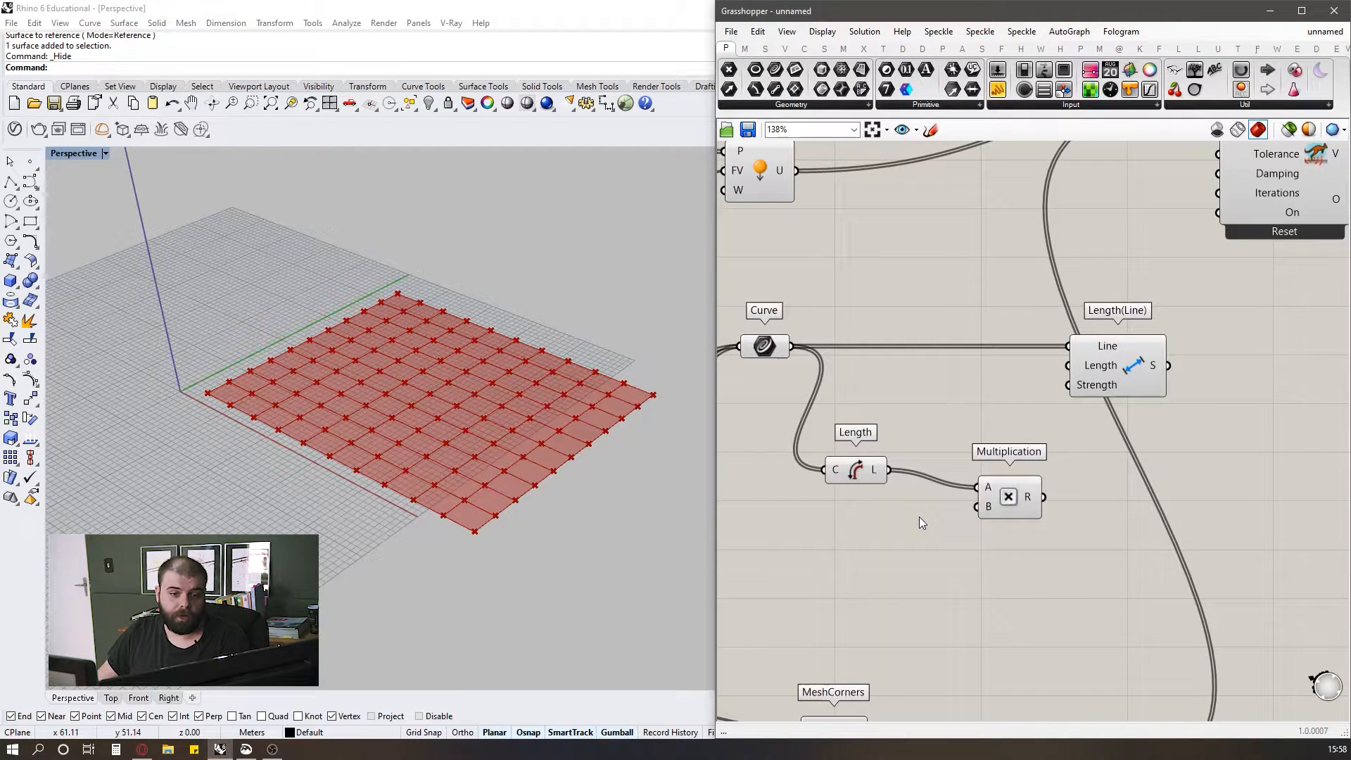
- Add a number slider below the Length component, next to the Multiplication component
scroll(919, 517, down, 2)
scroll(906, 533, up, 2)
scroll(926, 438, down, 2)
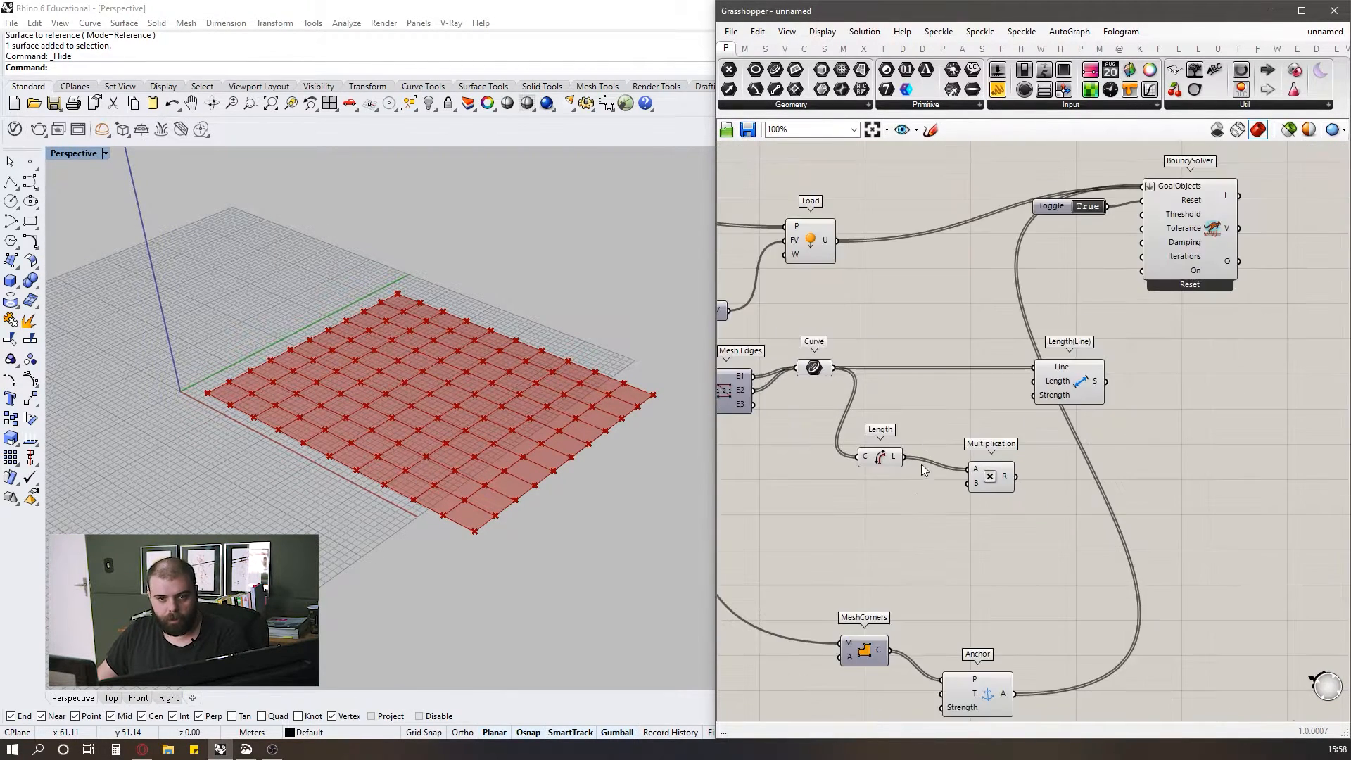
scroll(906, 525, up, 2)
drag(997, 71, 848, 532)
scroll(880, 554, up, 2)
click(895, 504)
drag(827, 443, 949, 556)
mouse_move(833, 319)
mouse_down()
mouse_move(918, 366)
mouse_move(810, 317)
mouse_up()
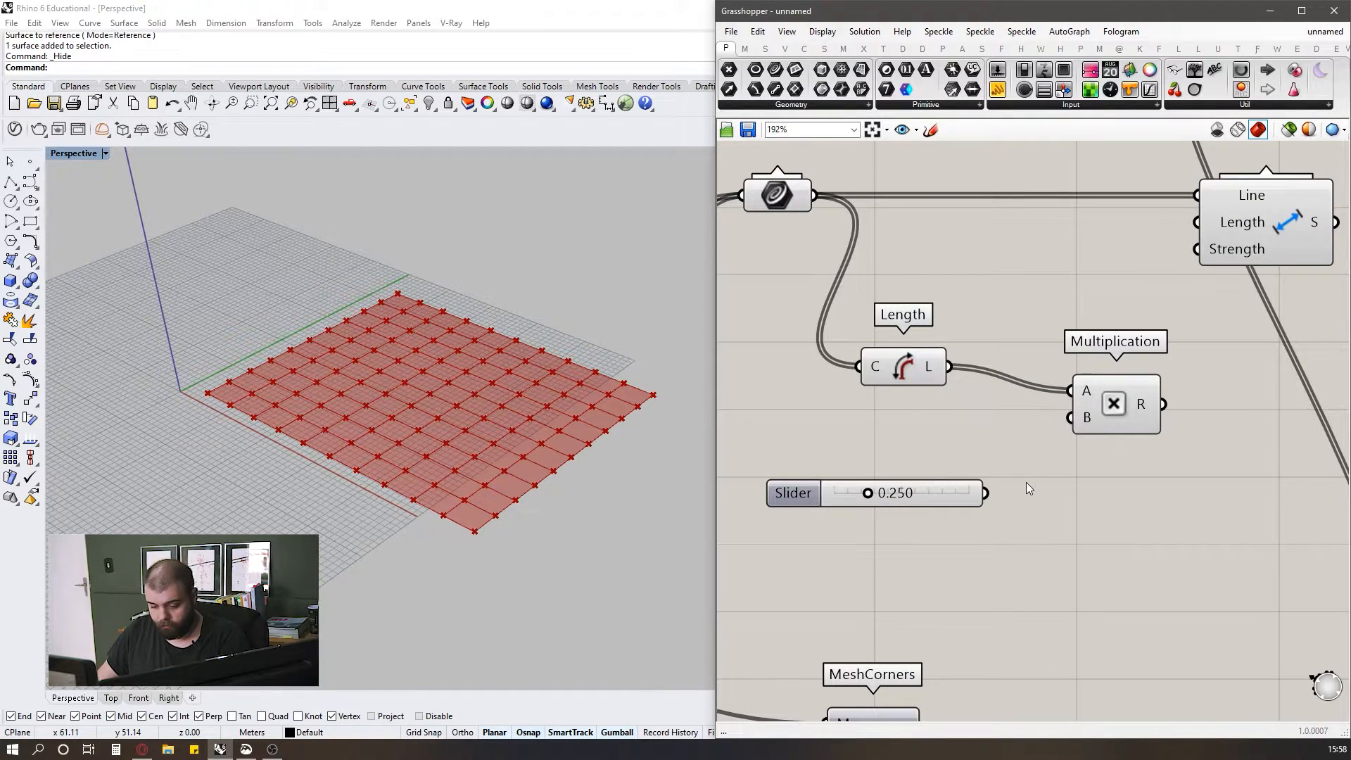
key(XF86Calculator)
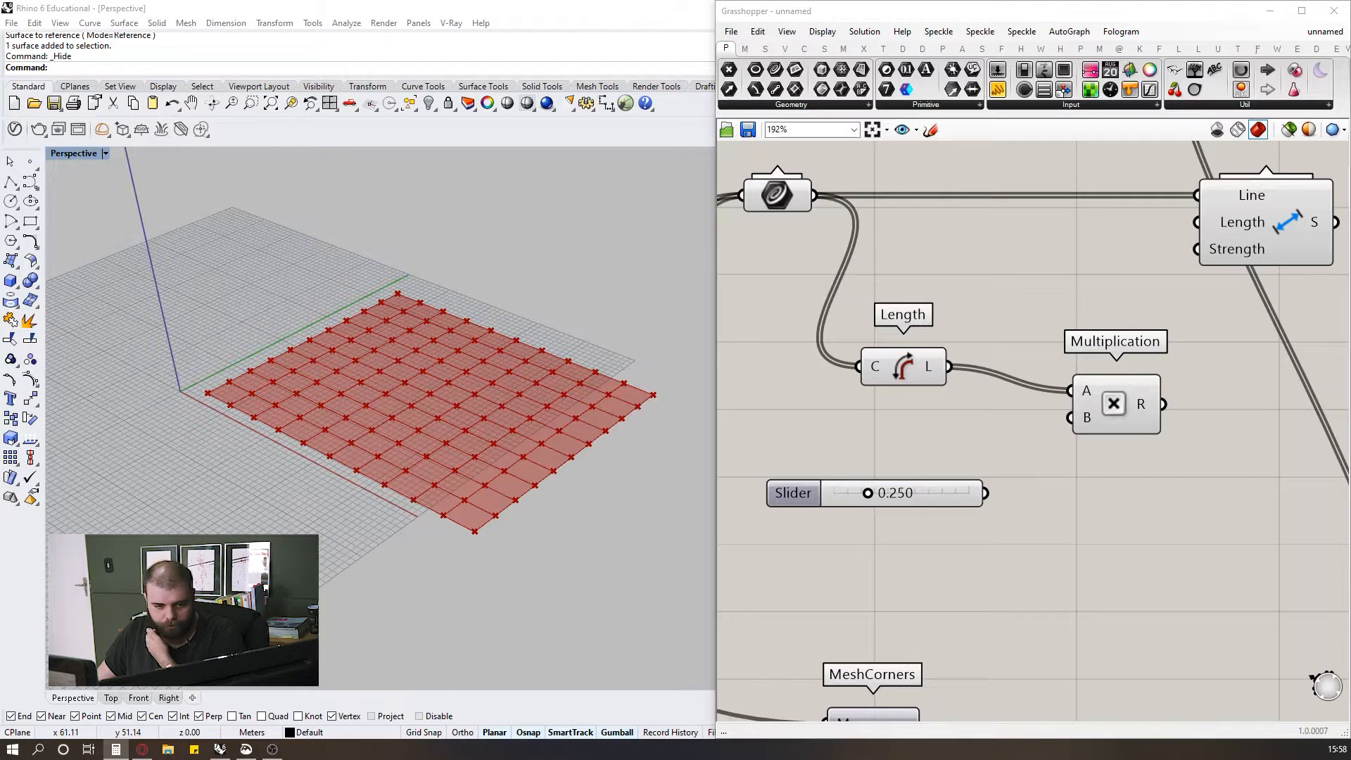
click(1034, 482)
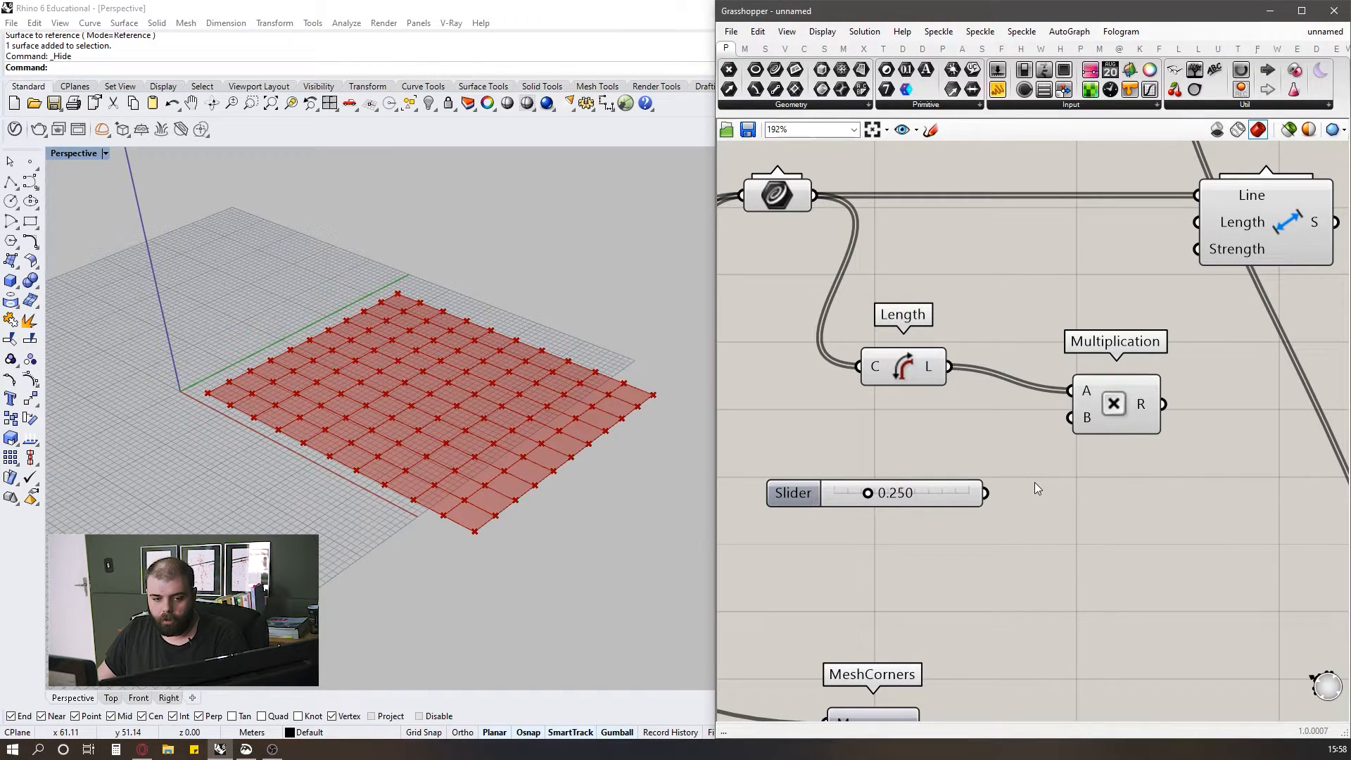
- Try the values 0.1, 0.5 and 0.8 on the number slider below the Length component
drag(734, 423, 840, 497)
double_click(883, 494)
text(0.1)
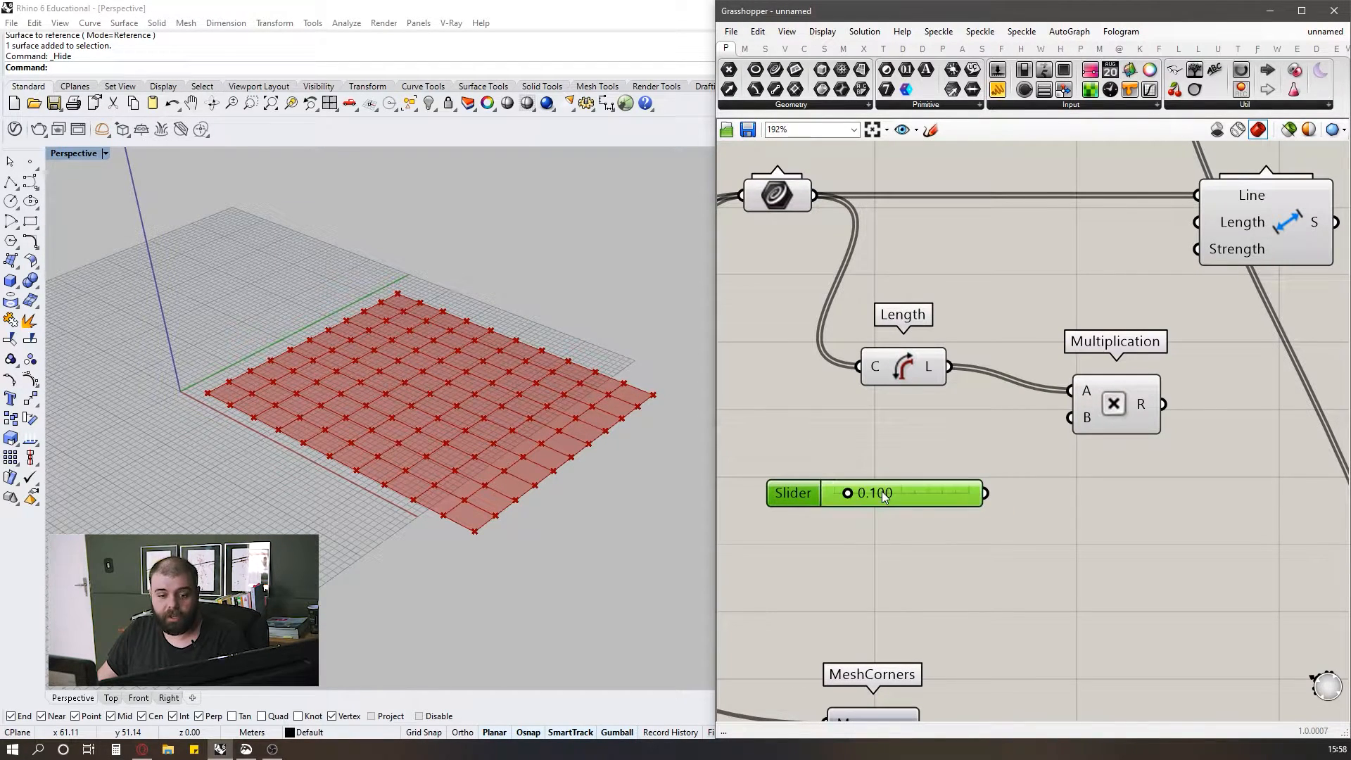
key(Return)
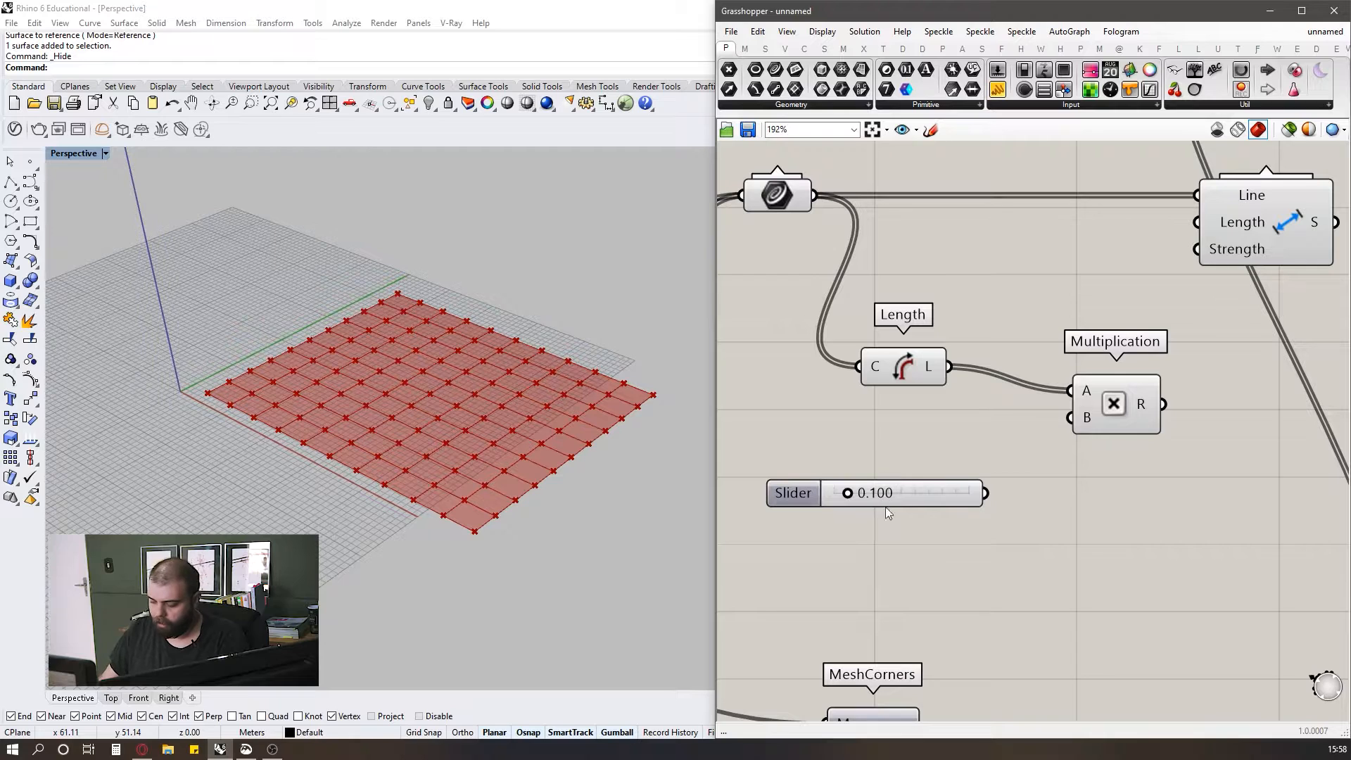
double_click(925, 497)
key(BackSpace)
text(.5)
key(Return)
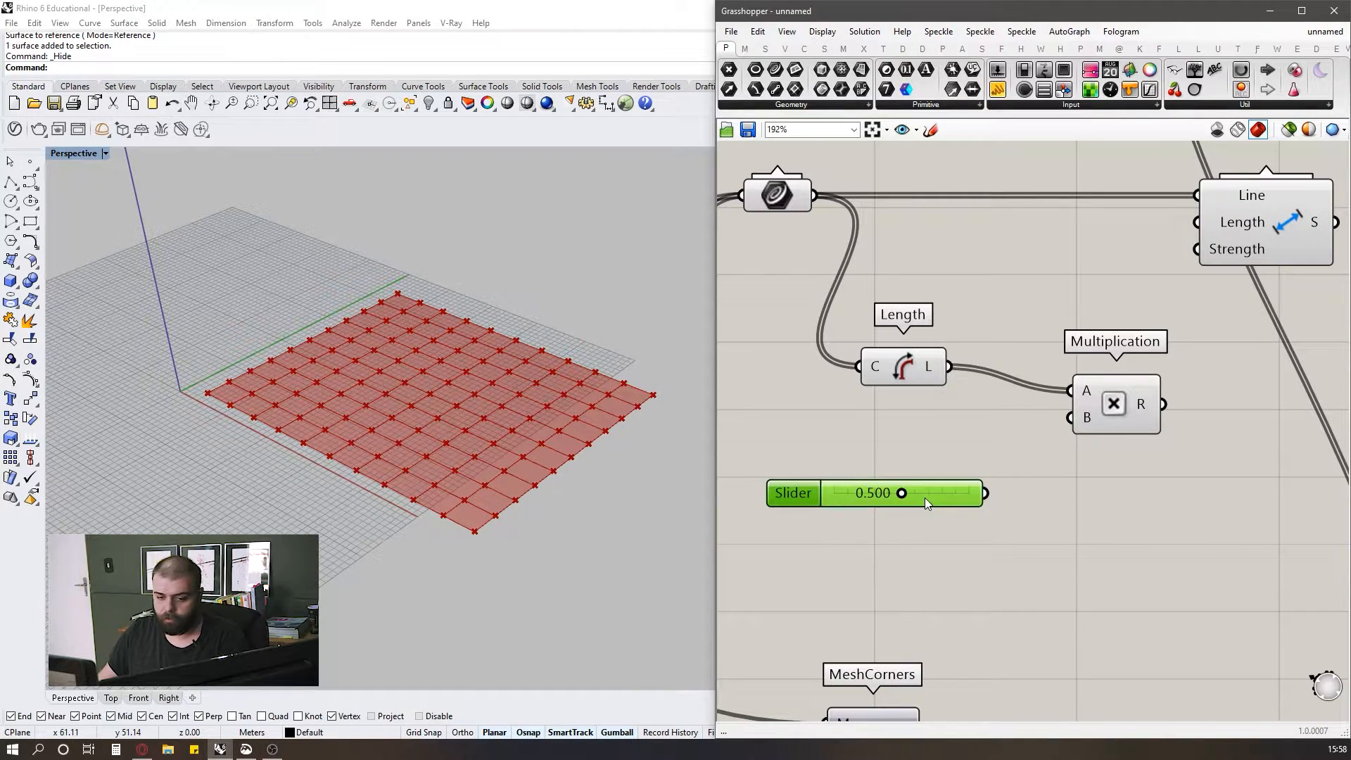
double_click(925, 497)
text(0.8)
key(Return)
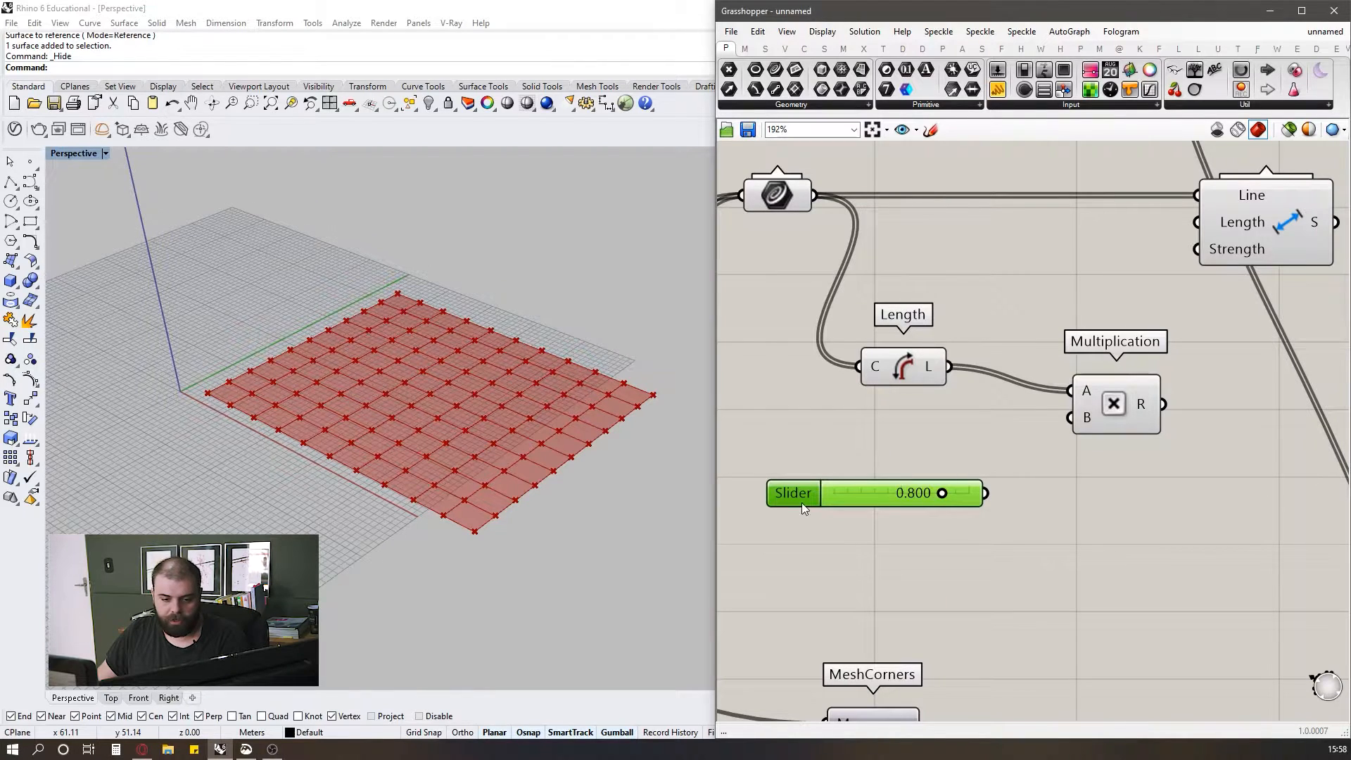
- Configure the number slider below the Length component with a maximum of 2 and two decimal digits
drag(942, 493, 1036, 496)
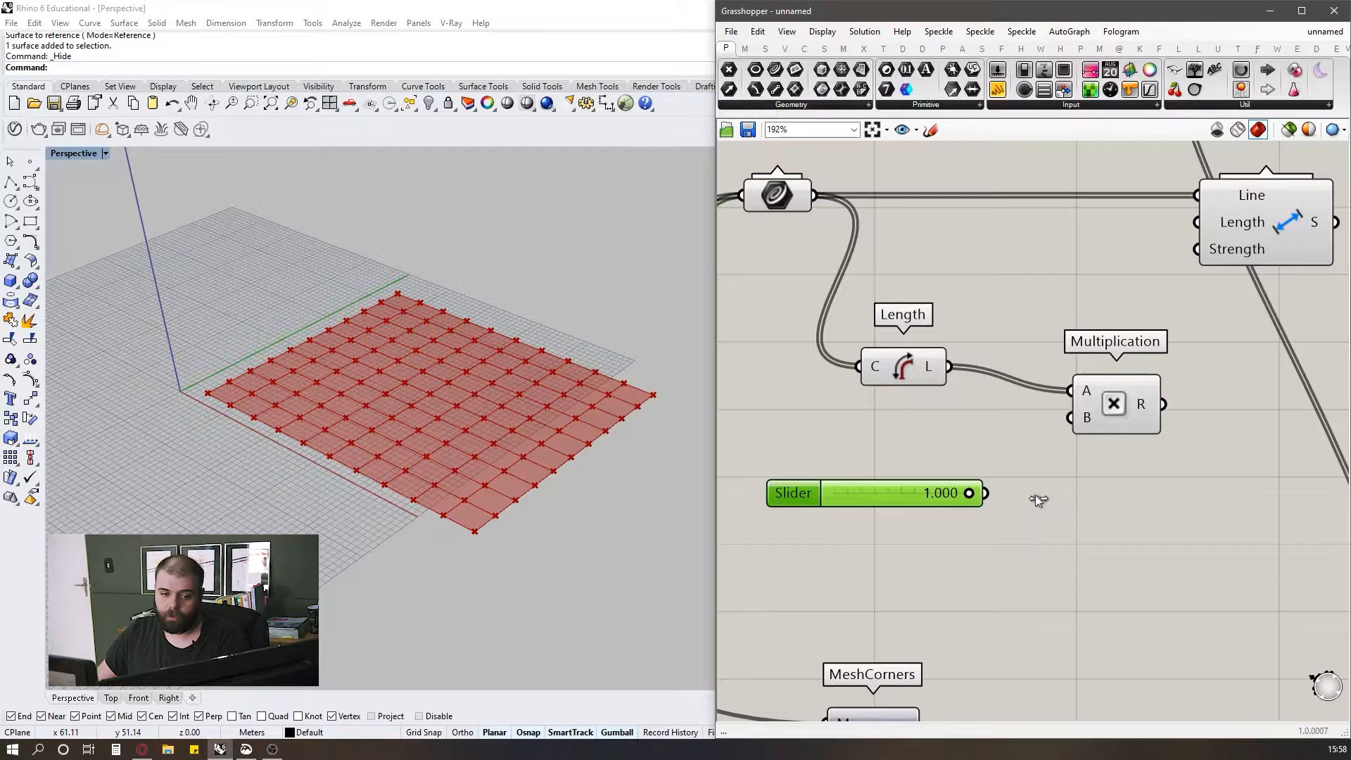
double_click(802, 502)
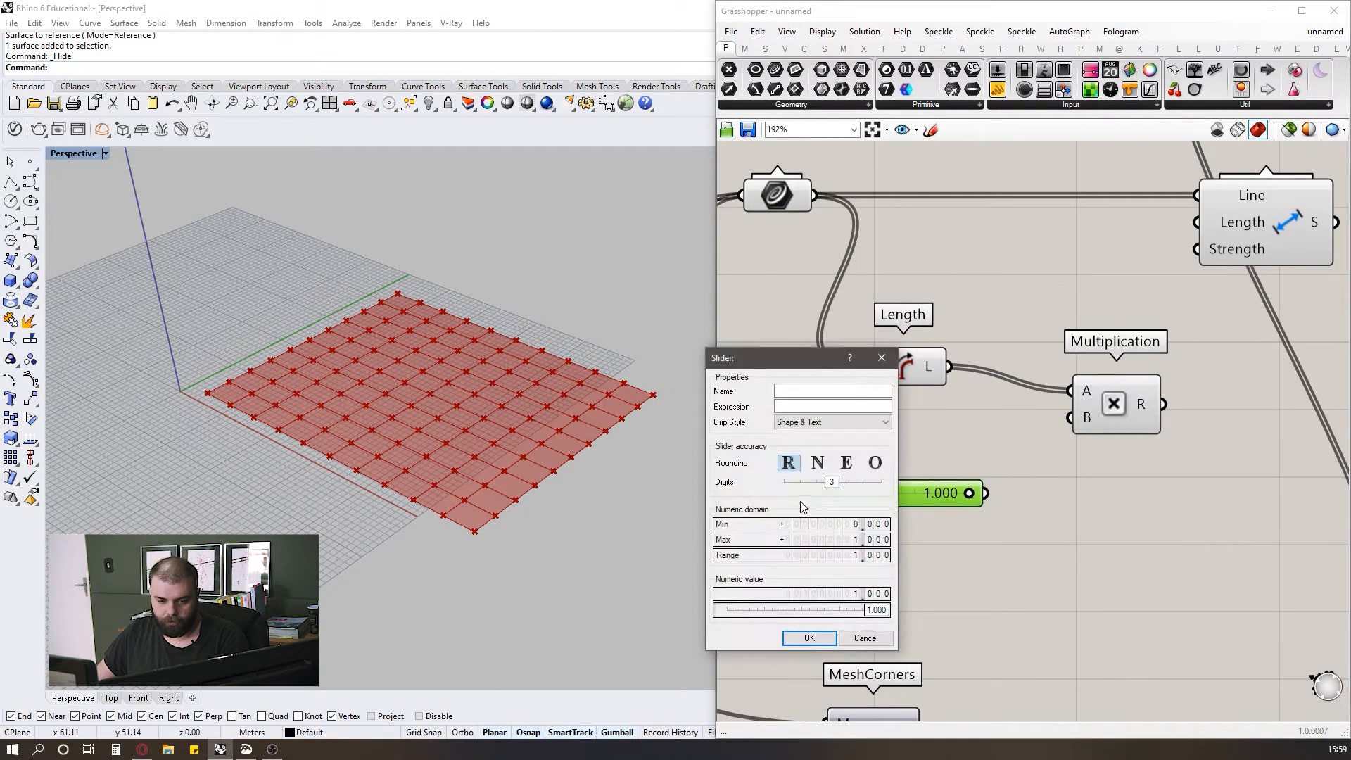
double_click(831, 542)
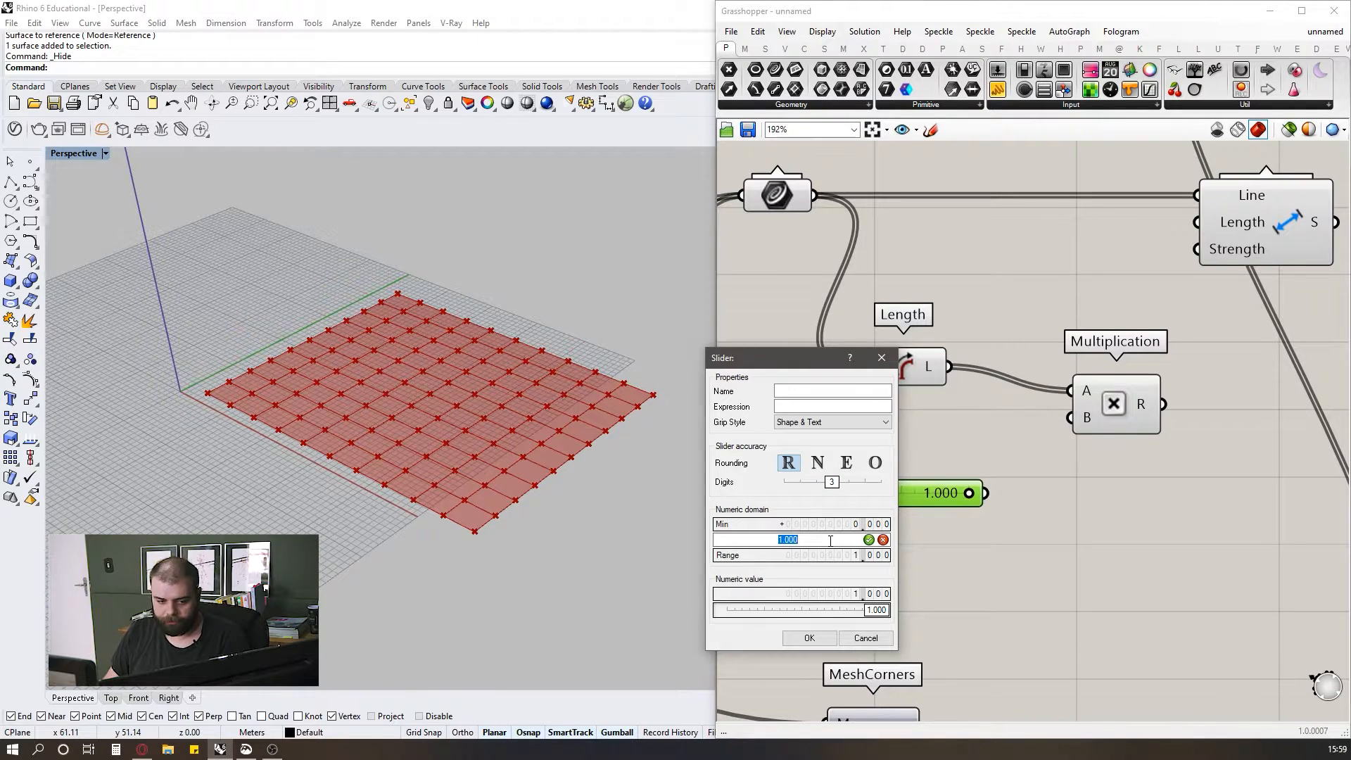
text(2)
key(Return)
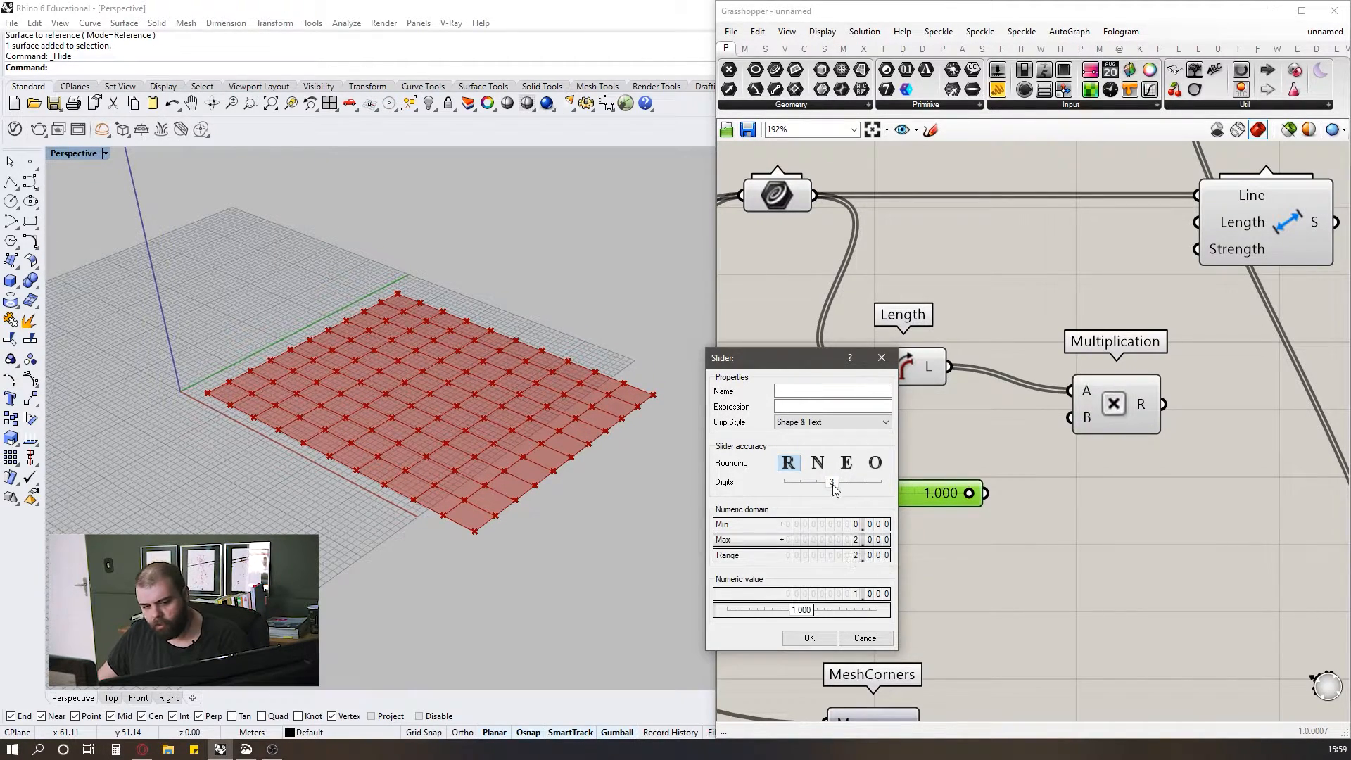
drag(830, 483, 816, 491)
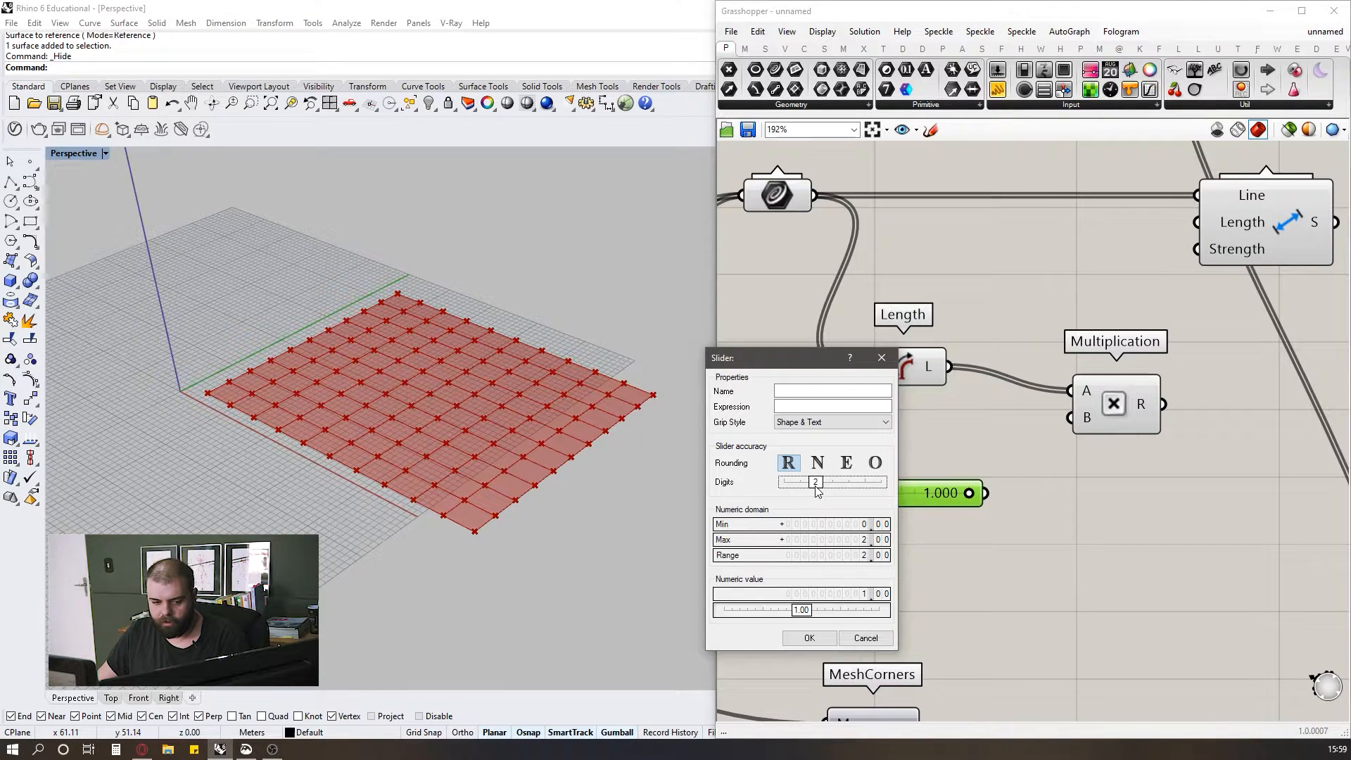
click(809, 638)
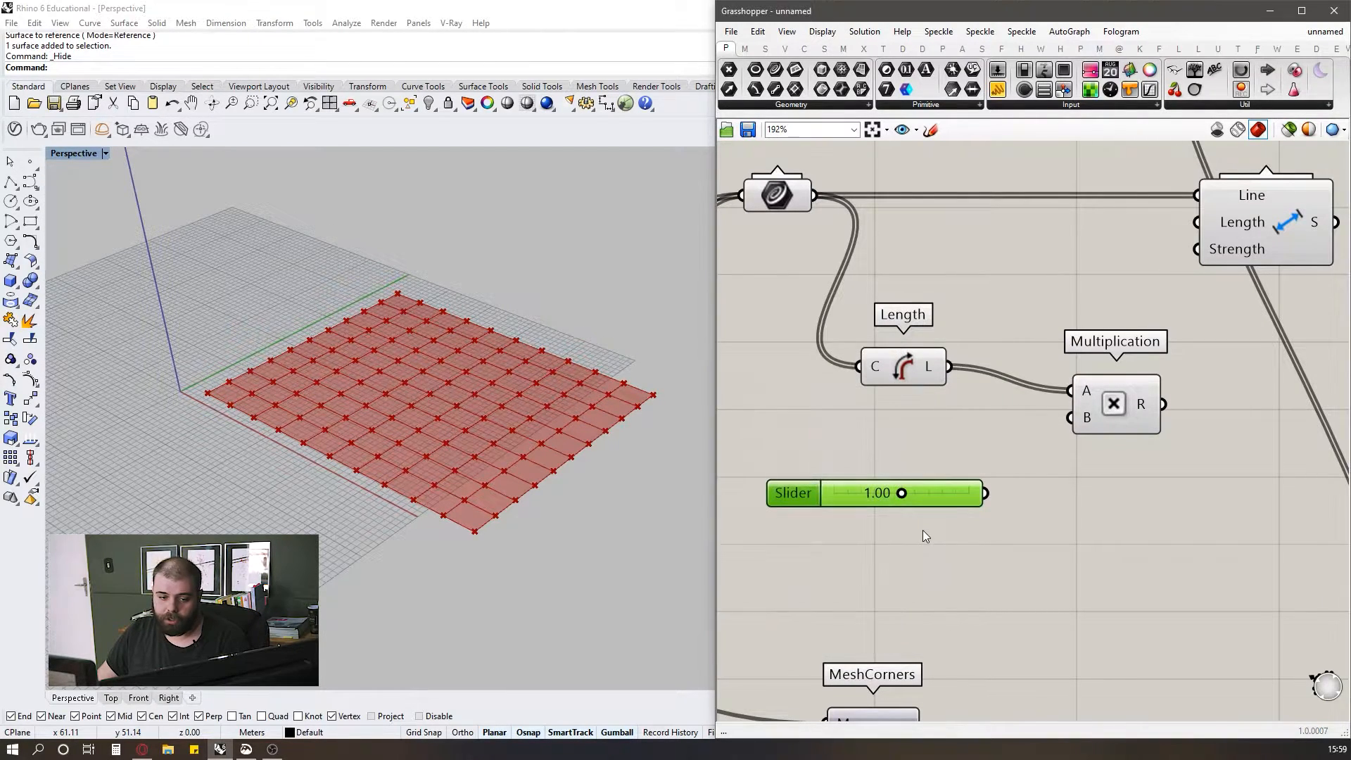
- Set the slider to 1.25, connect it to the B input of Multiplication and check the R output values
double_click(943, 489)
text(1.25)
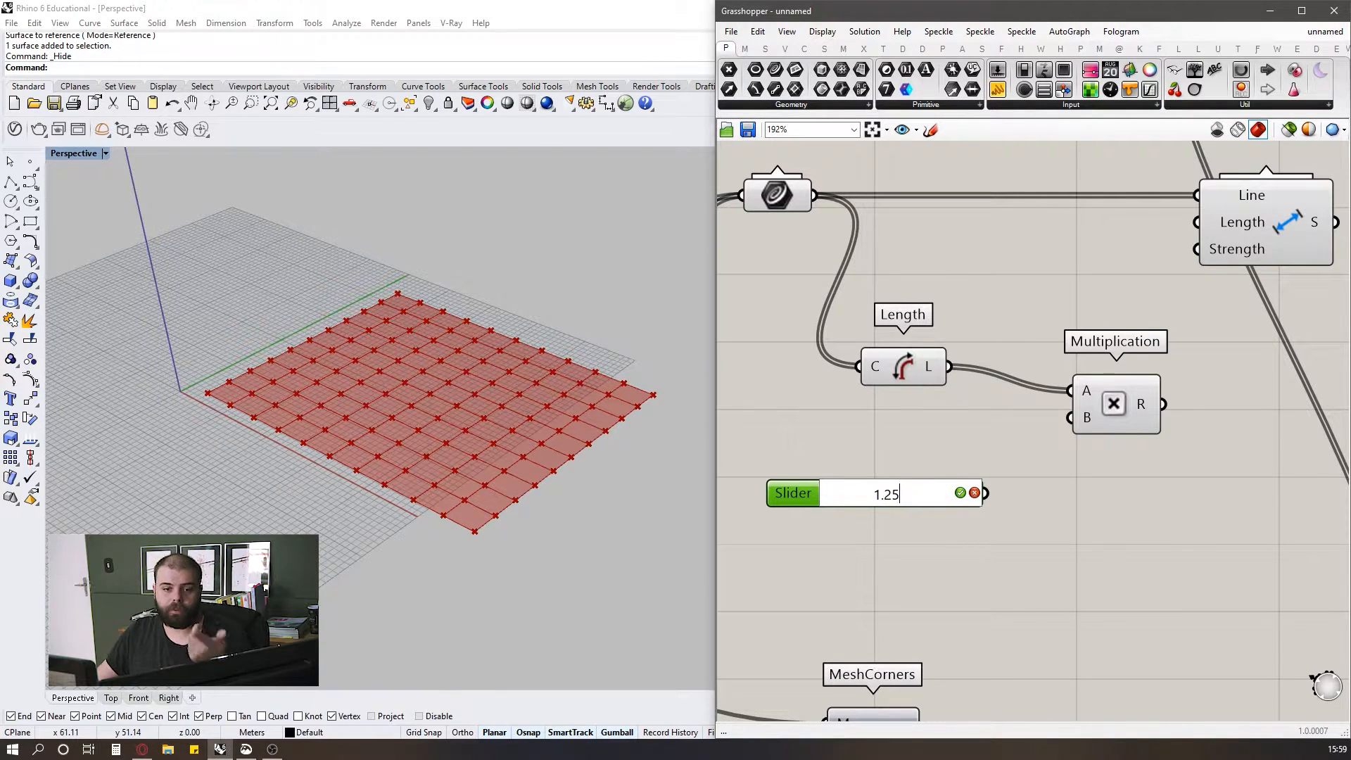
key(Return)
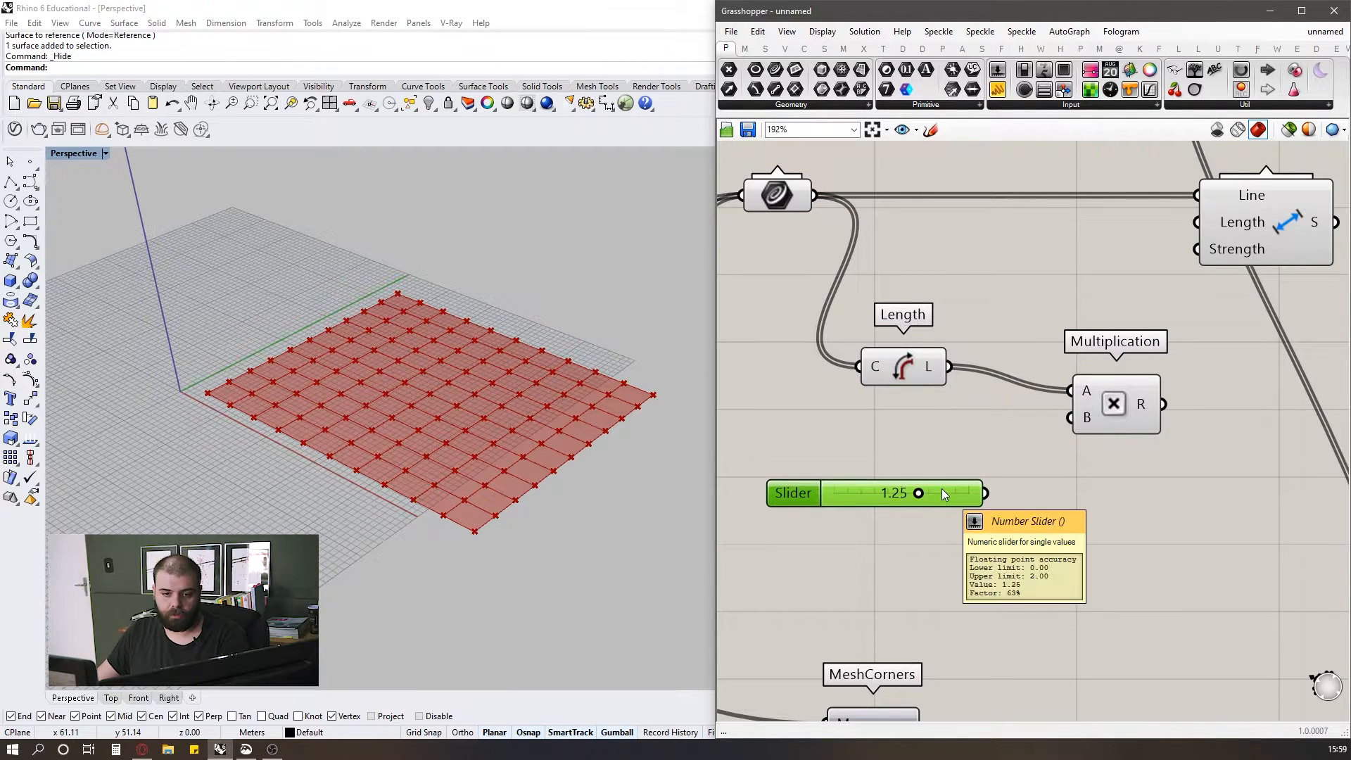
click(935, 433)
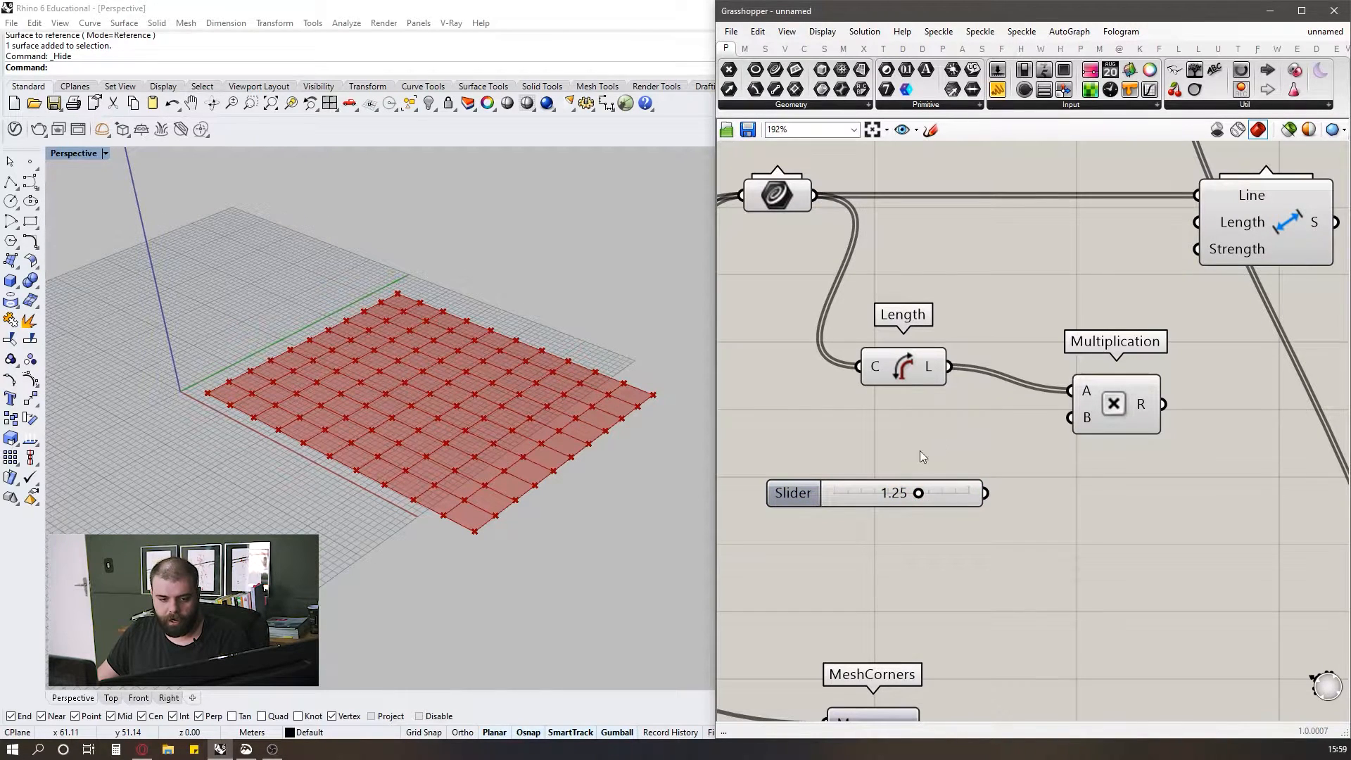
scroll(950, 451, down, 2)
scroll(936, 485, up, 3)
click(903, 511)
click(917, 464)
drag(957, 507, 1062, 436)
mouse_move(1108, 427)
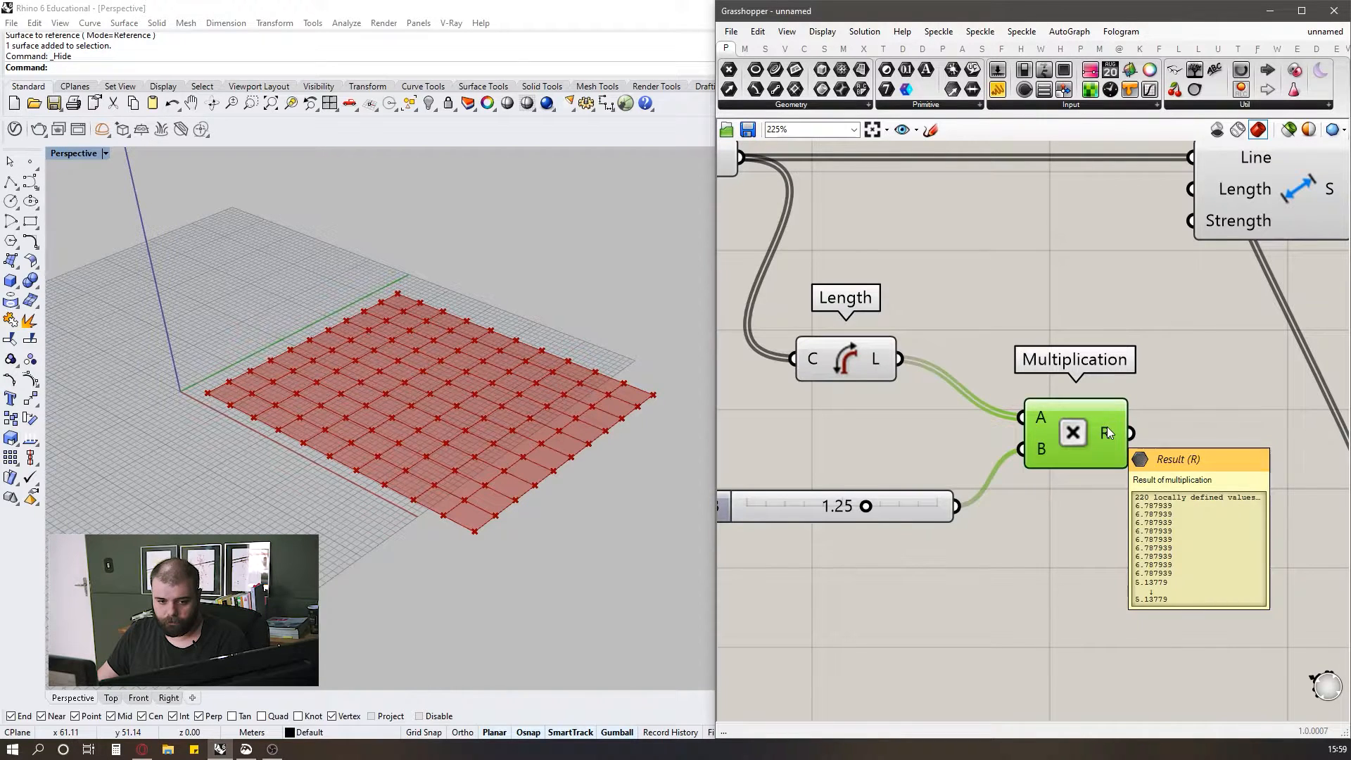
- Add a Panel above the Multiplication component and connect the L output of Length to it
double_click(915, 508)
click(931, 281)
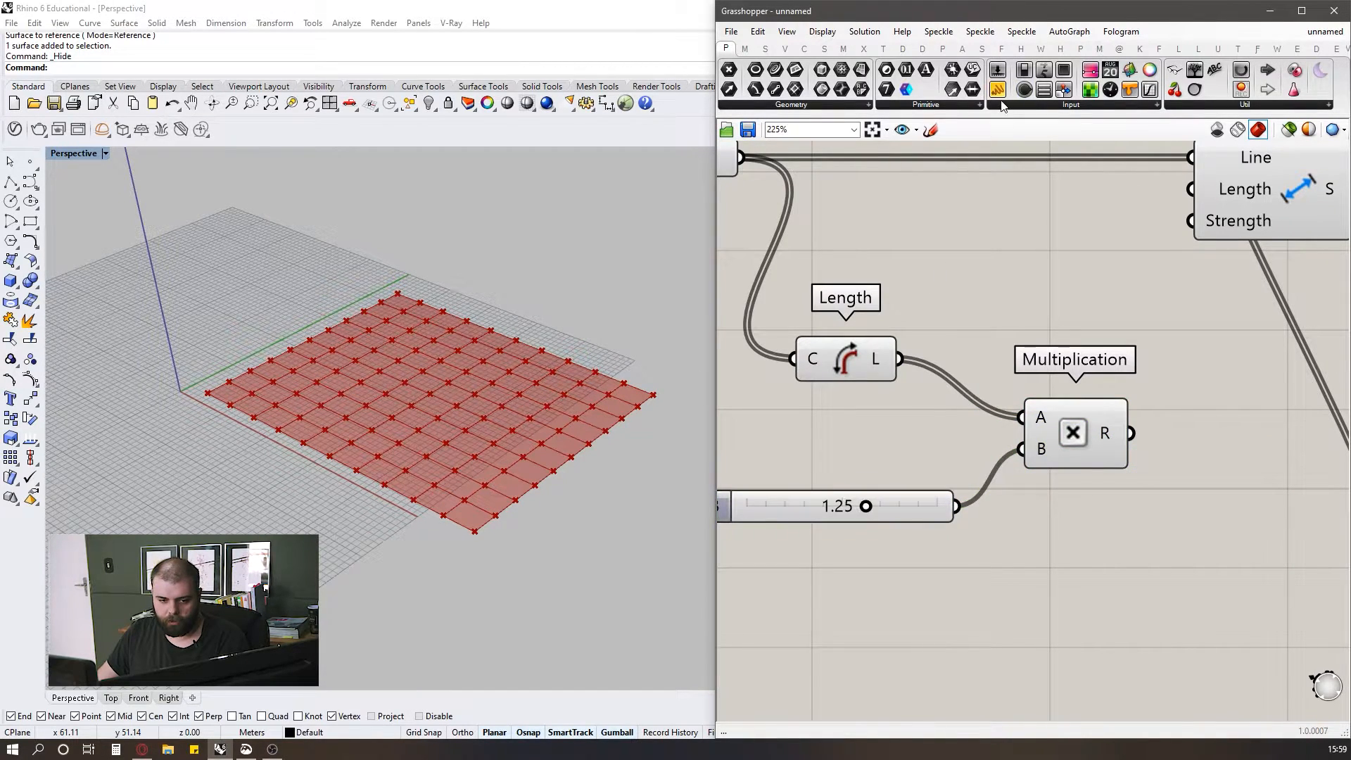
drag(1000, 96, 1032, 258)
drag(902, 364, 906, 255)
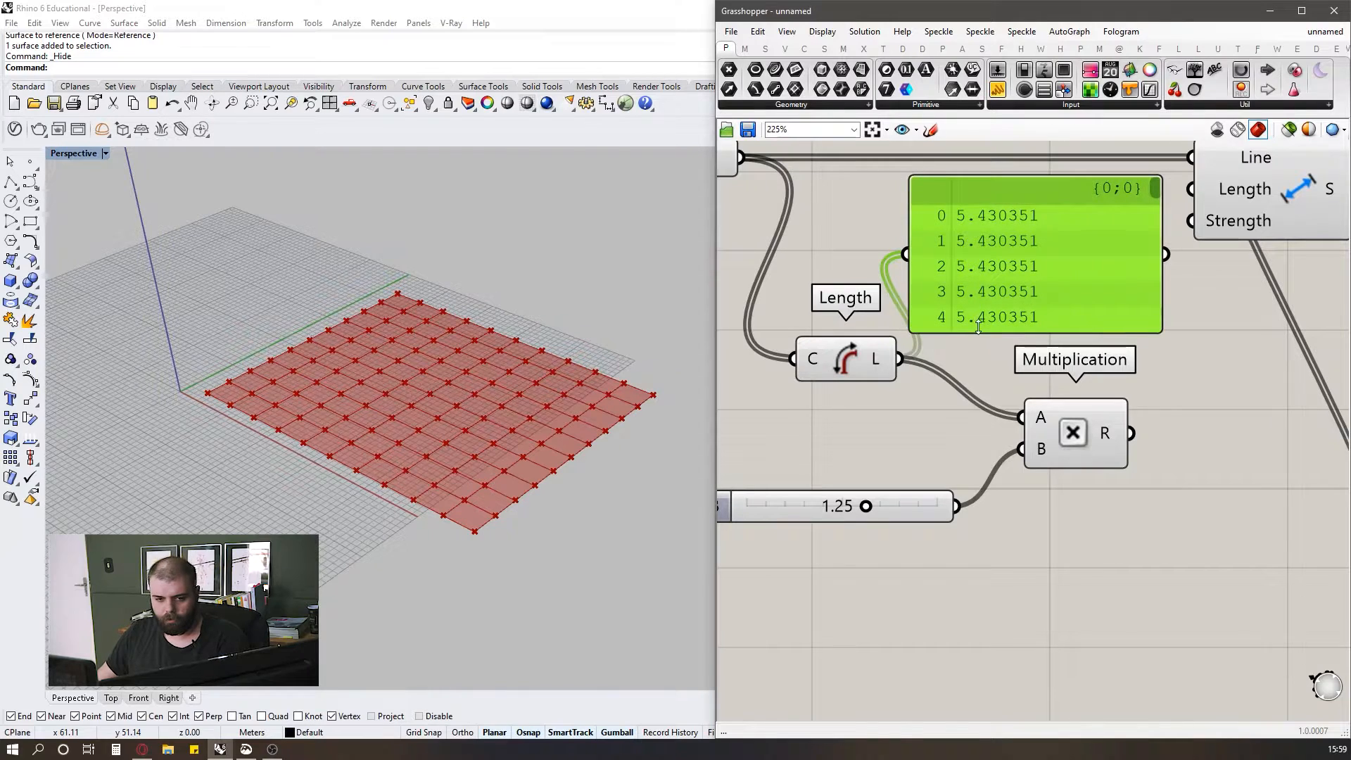
- Set the slider feeding Multiplication's B input to 0.5
double_click(789, 518)
text(0.5)
key(Return)
- Duplicate the panel beside Multiplication and connect the R output to it in place of the Length values
scroll(783, 442, down, 4)
scroll(905, 356, up, 3)
drag(904, 356, 1166, 428)
key(ctrl+c)
key(ctrl+v)
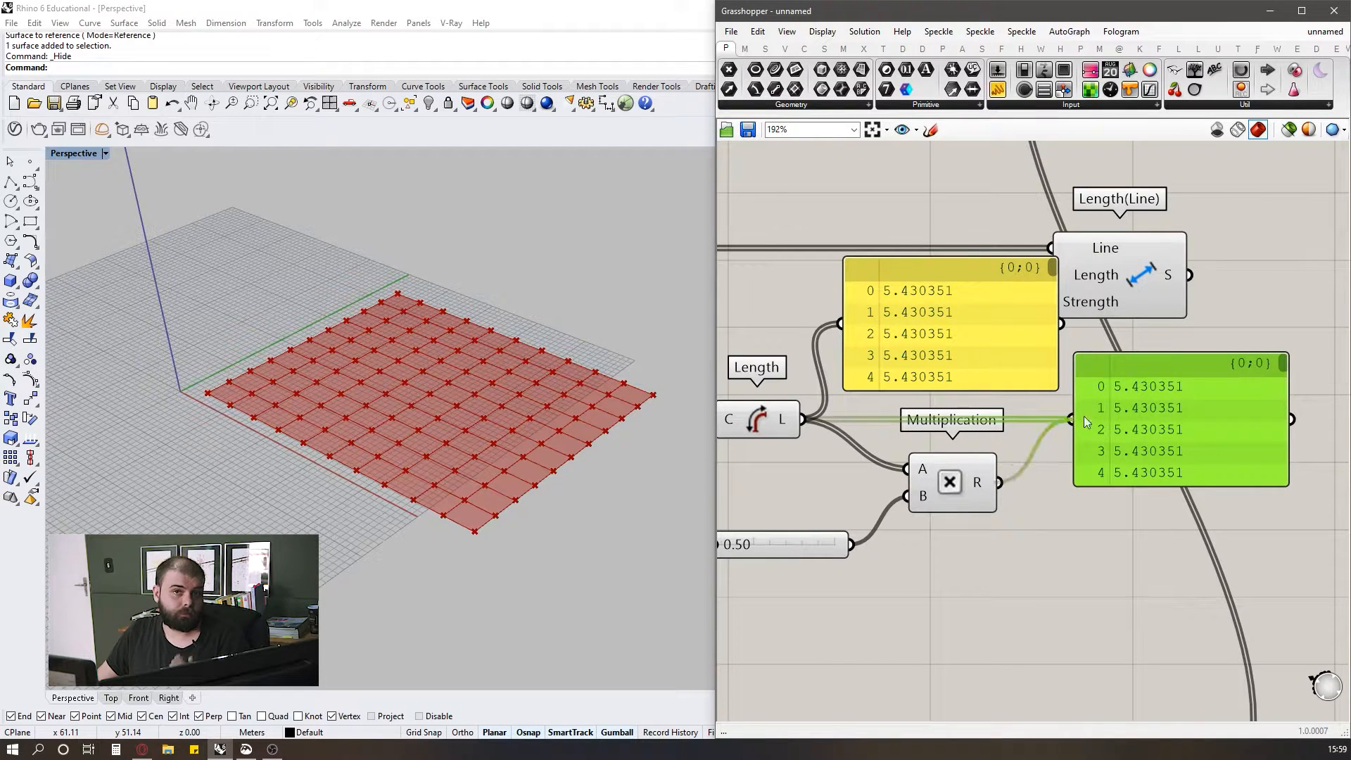
drag(1075, 411, 1073, 419)
drag(1123, 427, 1099, 466)
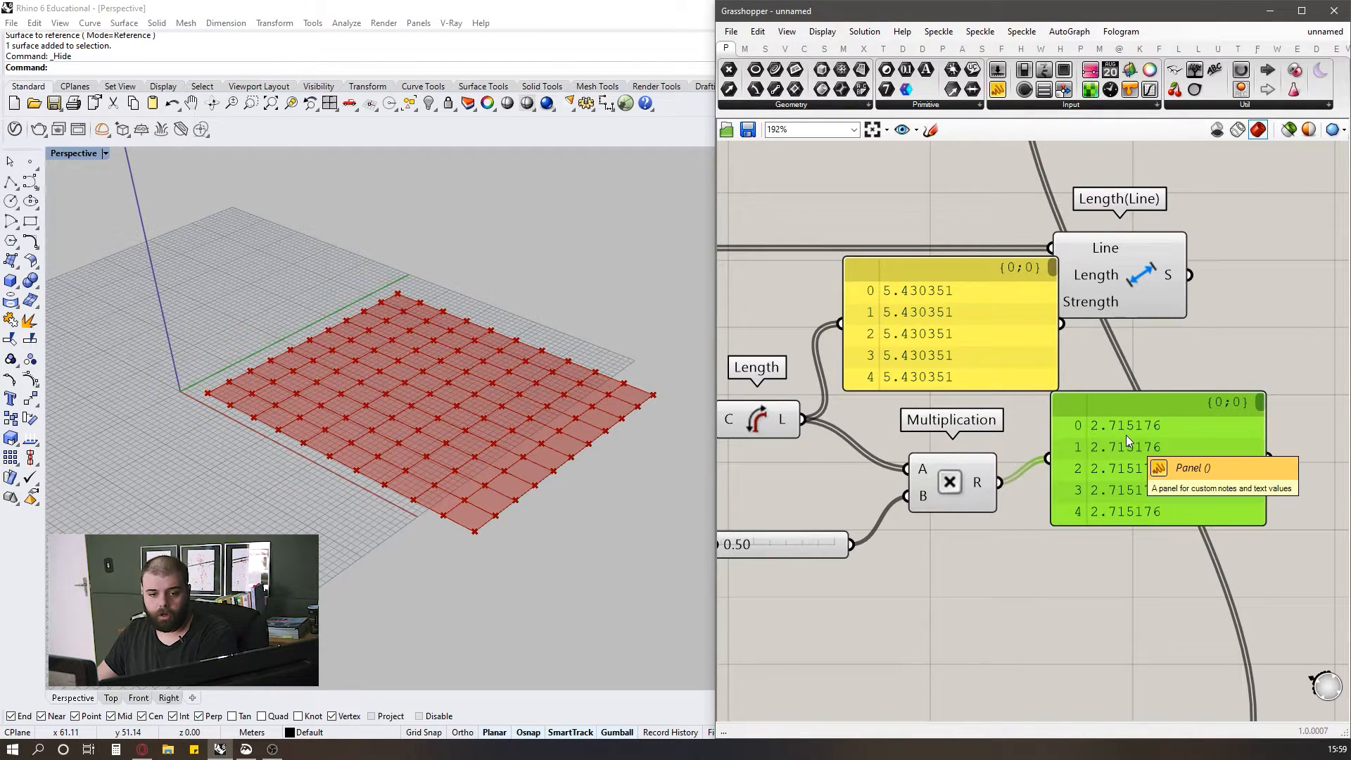
- Delete both panels that show the Length and Multiplication values
click(965, 325)
key(Delete)
click(1117, 467)
key(Delete)
- Raise the Multiplication component slightly and set its B slider to 1.29
drag(956, 466, 950, 430)
click(1040, 448)
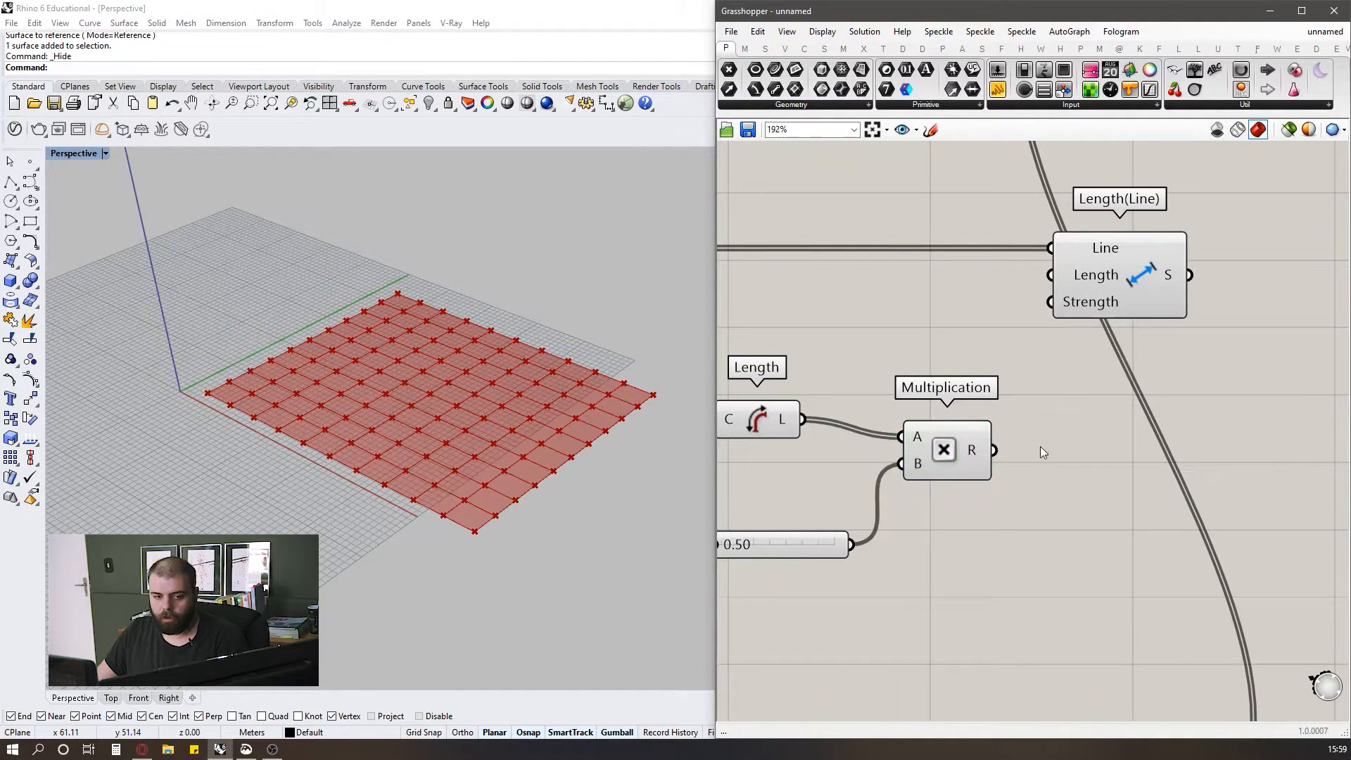
right_drag(1040, 447, 1134, 426)
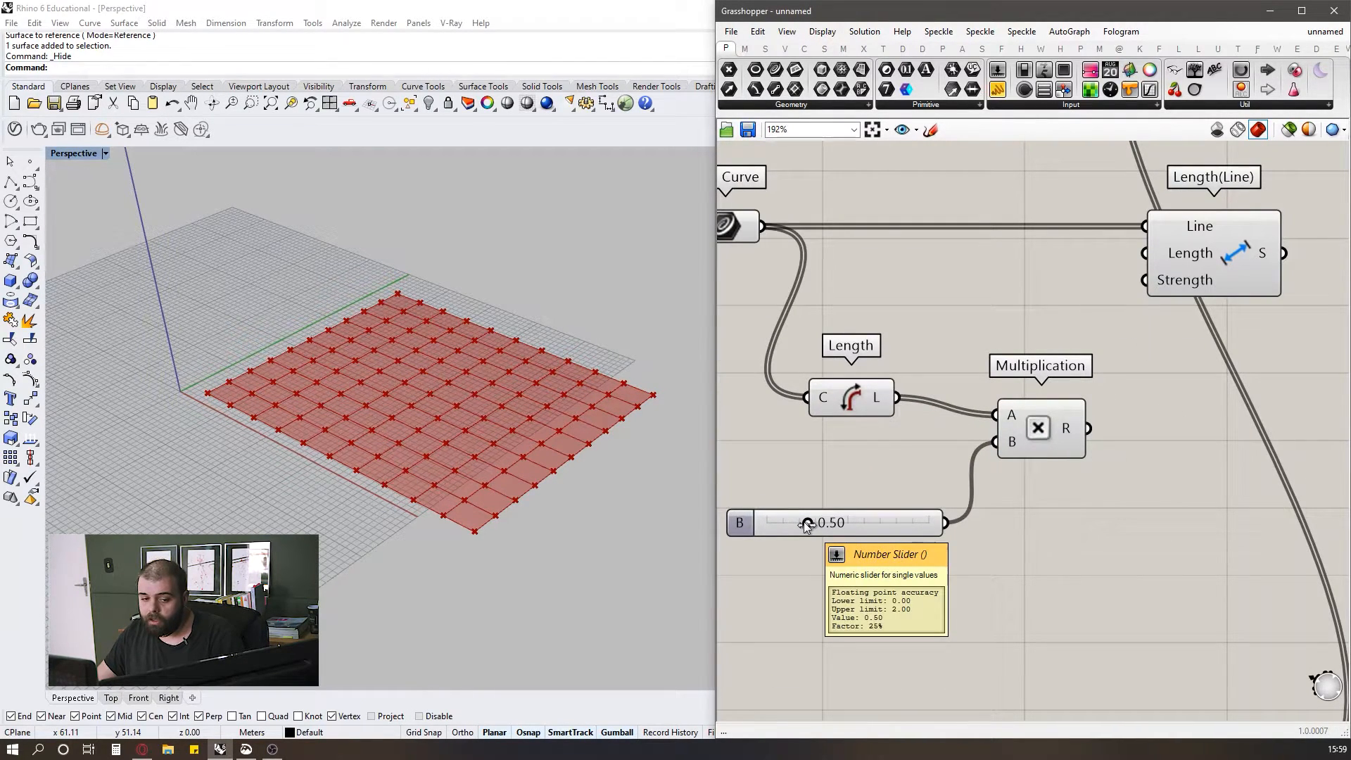
drag(806, 525, 893, 524)
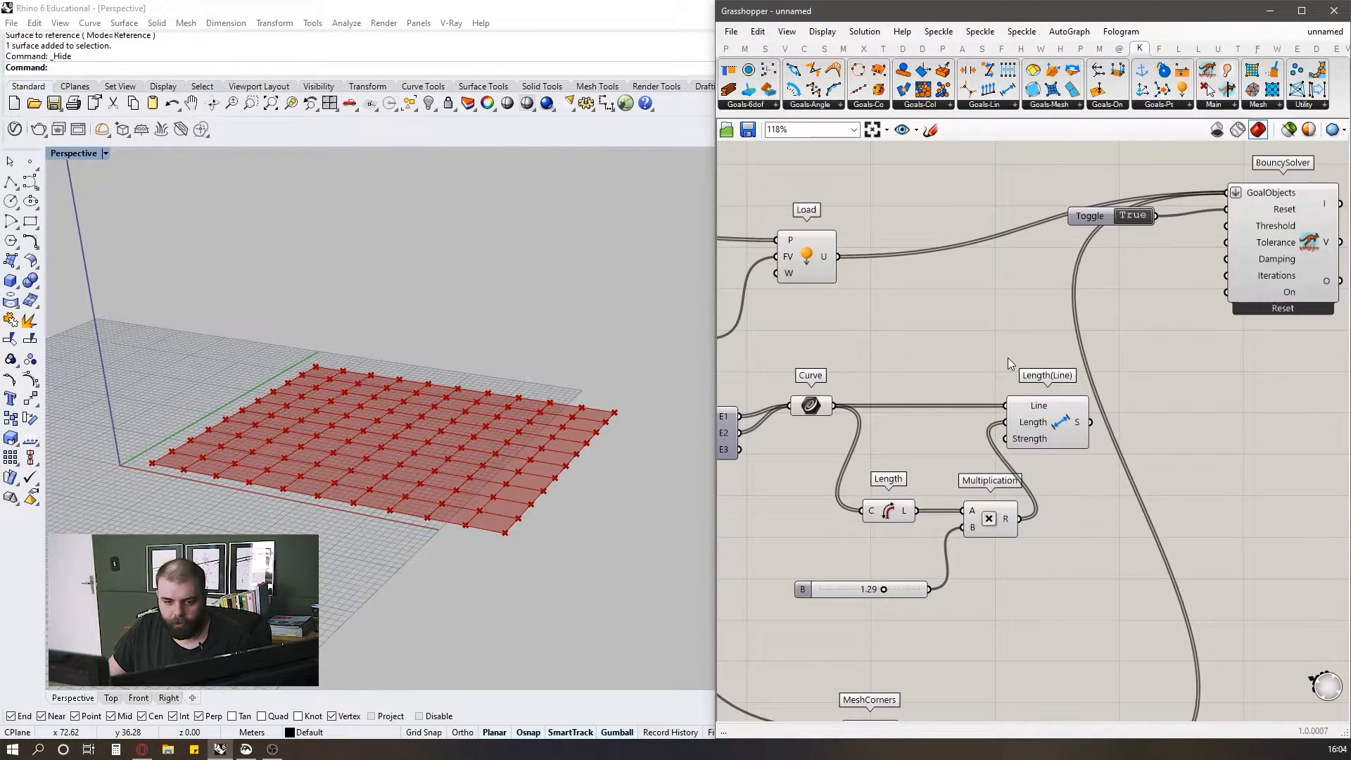
- Shift the Length(Line) component farther away from Multiplication, a little closer to BouncySolver
click(1059, 412)
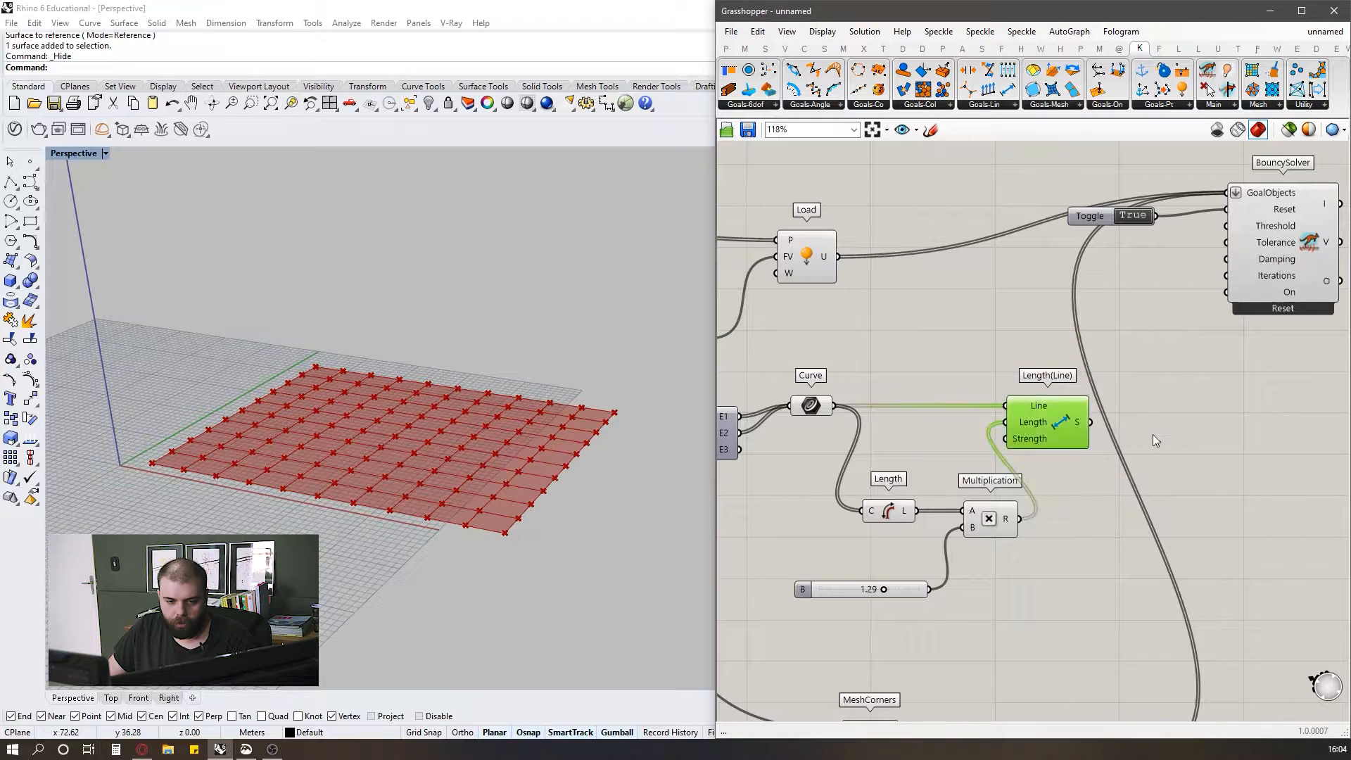
click(1151, 436)
scroll(929, 434, down, 2)
scroll(1041, 429, up, 2)
drag(889, 321, 1065, 462)
drag(982, 422, 1040, 435)
drag(941, 353, 1049, 423)
click(1097, 355)
scroll(1097, 355, down, 1)
right_drag(1138, 324, 1046, 355)
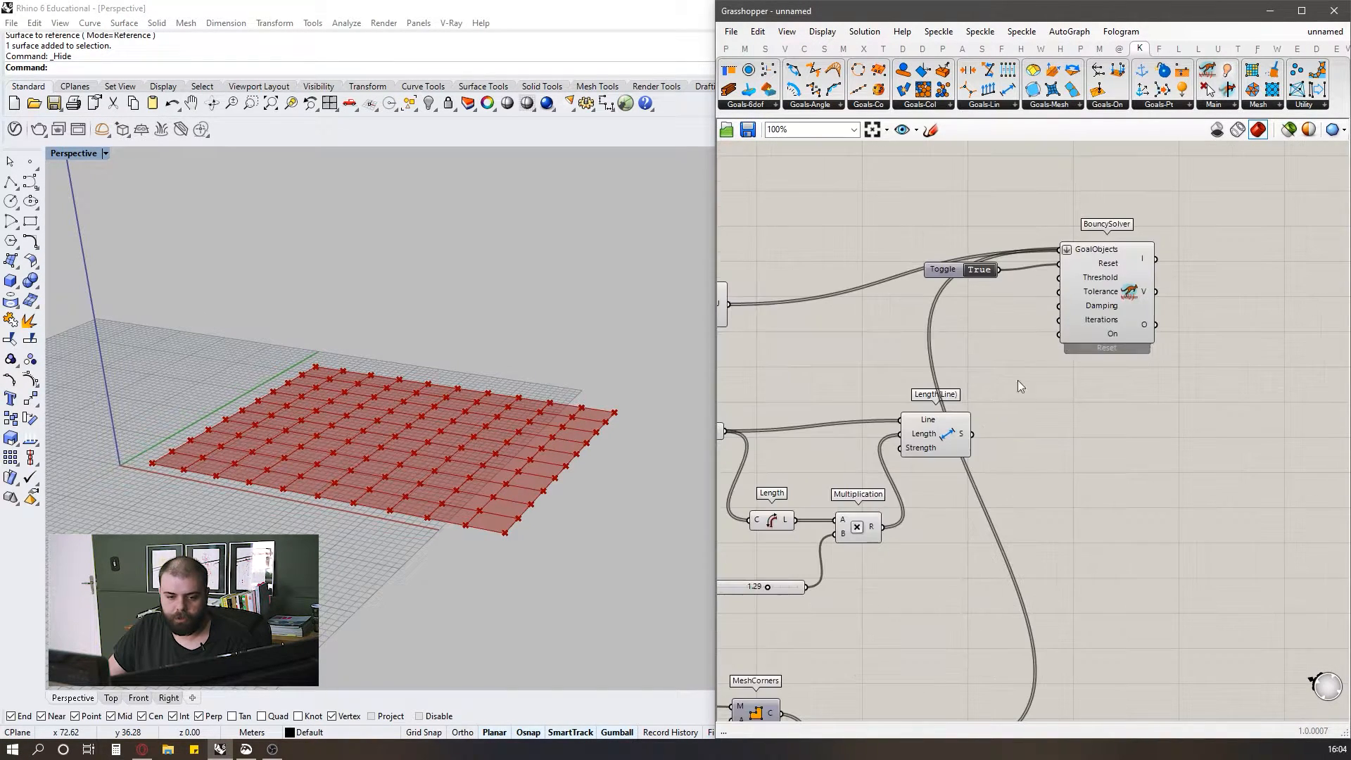
- Connect the S output of Length(Line) to BouncySolver's GoalObjects input, keeping the existing goal connections
shift+drag(974, 434, 1061, 249)
scroll(1100, 273, down, 2)
scroll(1044, 243, up, 2)
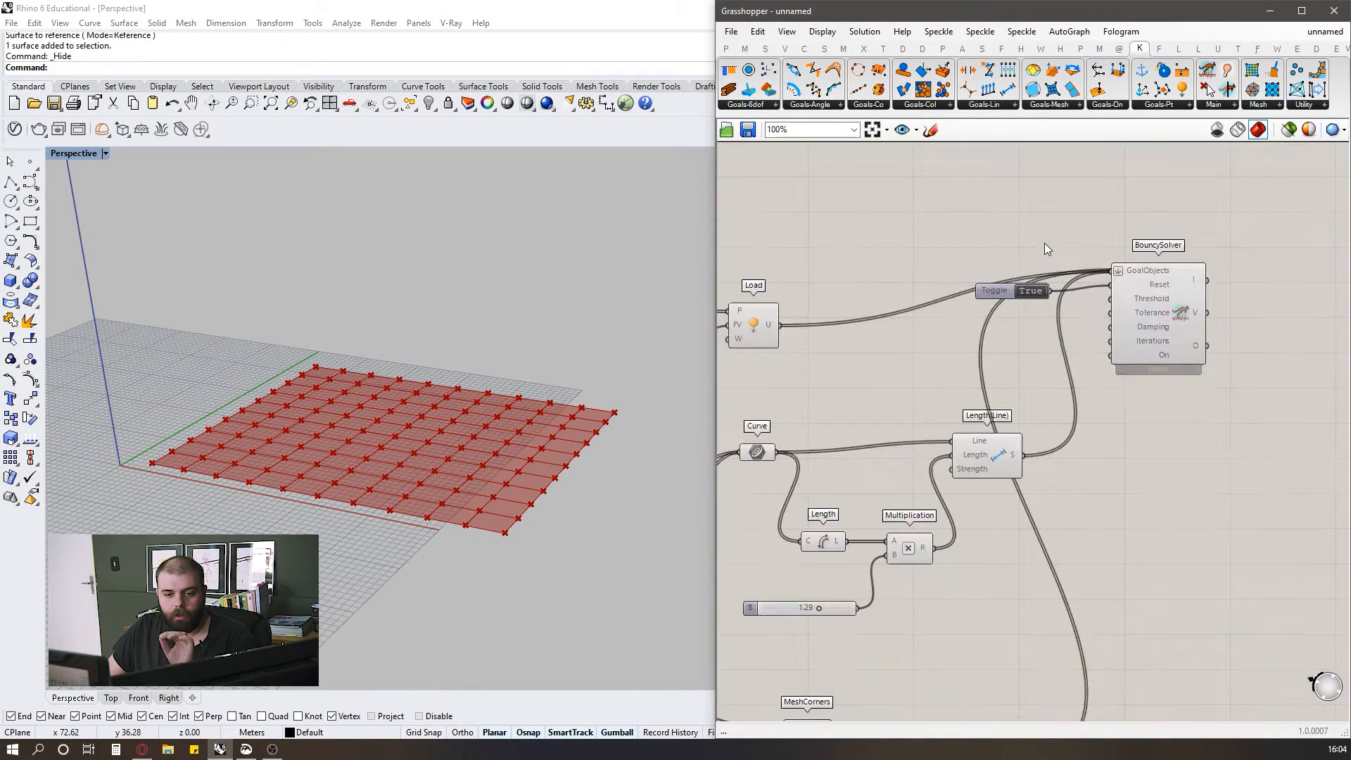
- Add a Kangaroo Show component above the Load component
scroll(1050, 286, down, 1)
scroll(1050, 286, down, 2)
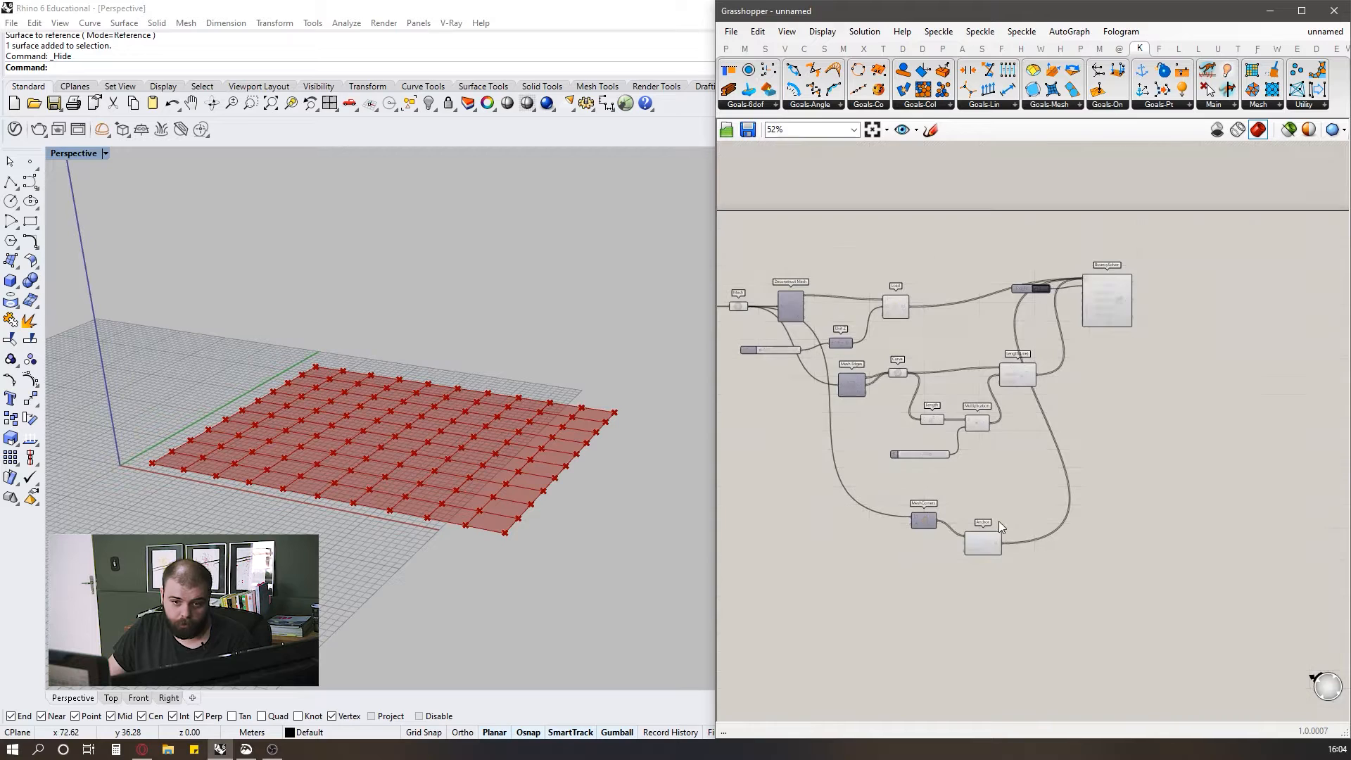
scroll(1040, 299, up, 6)
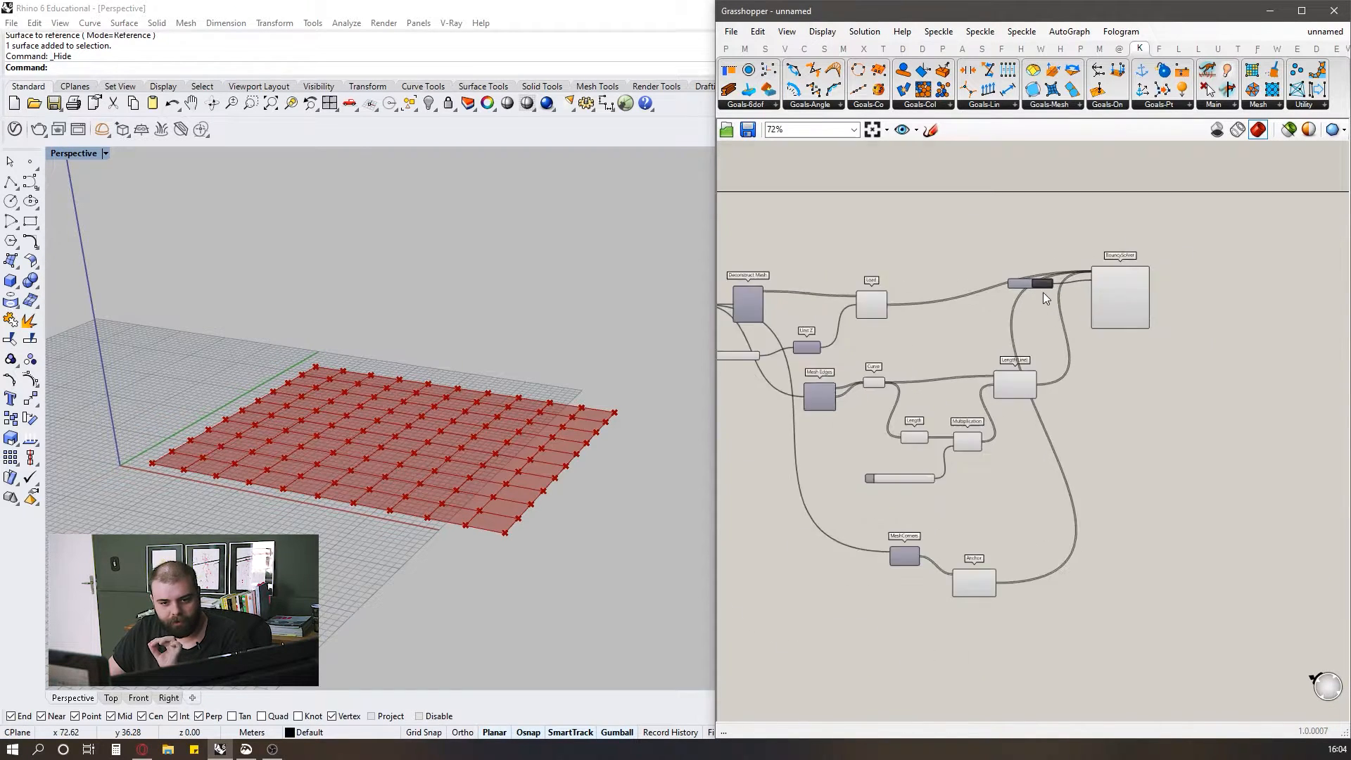
drag(913, 185, 1099, 327)
scroll(1159, 260, down, 5)
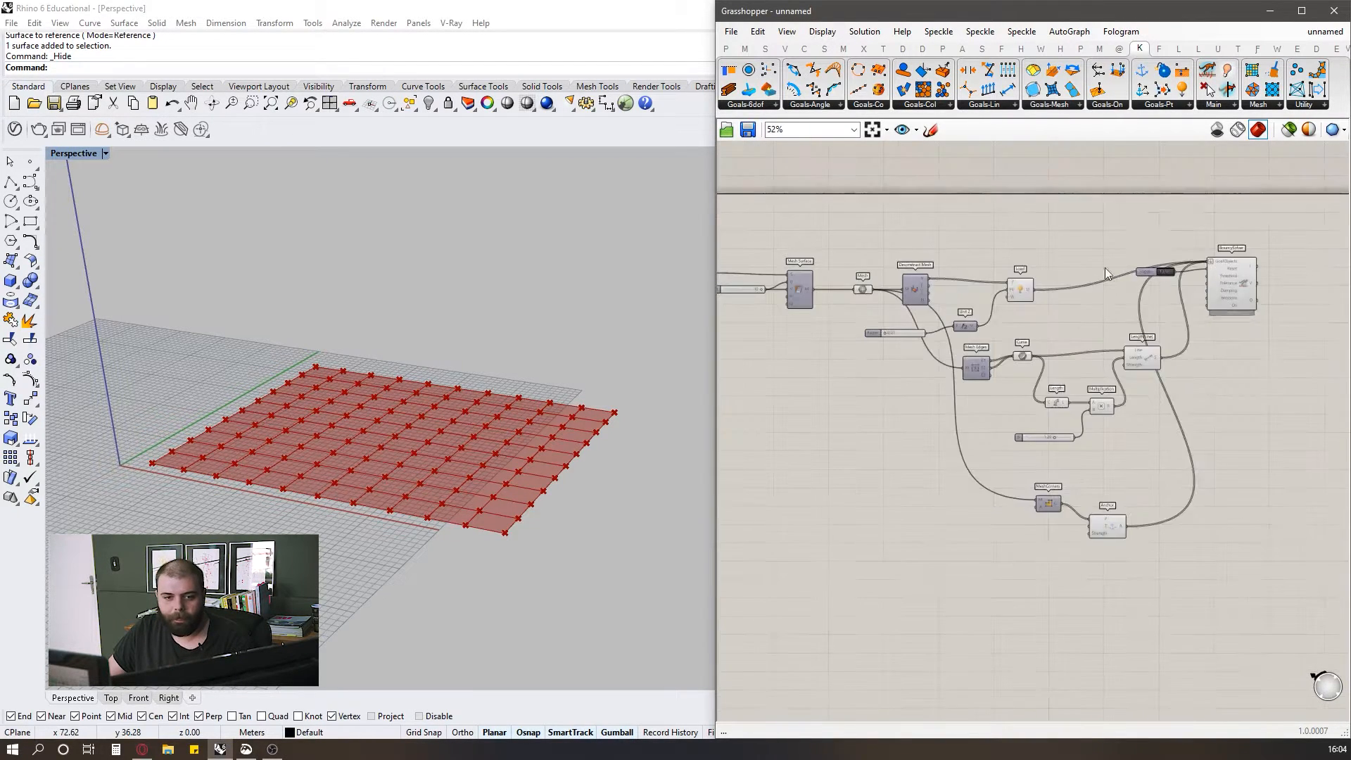
scroll(969, 229, up, 2)
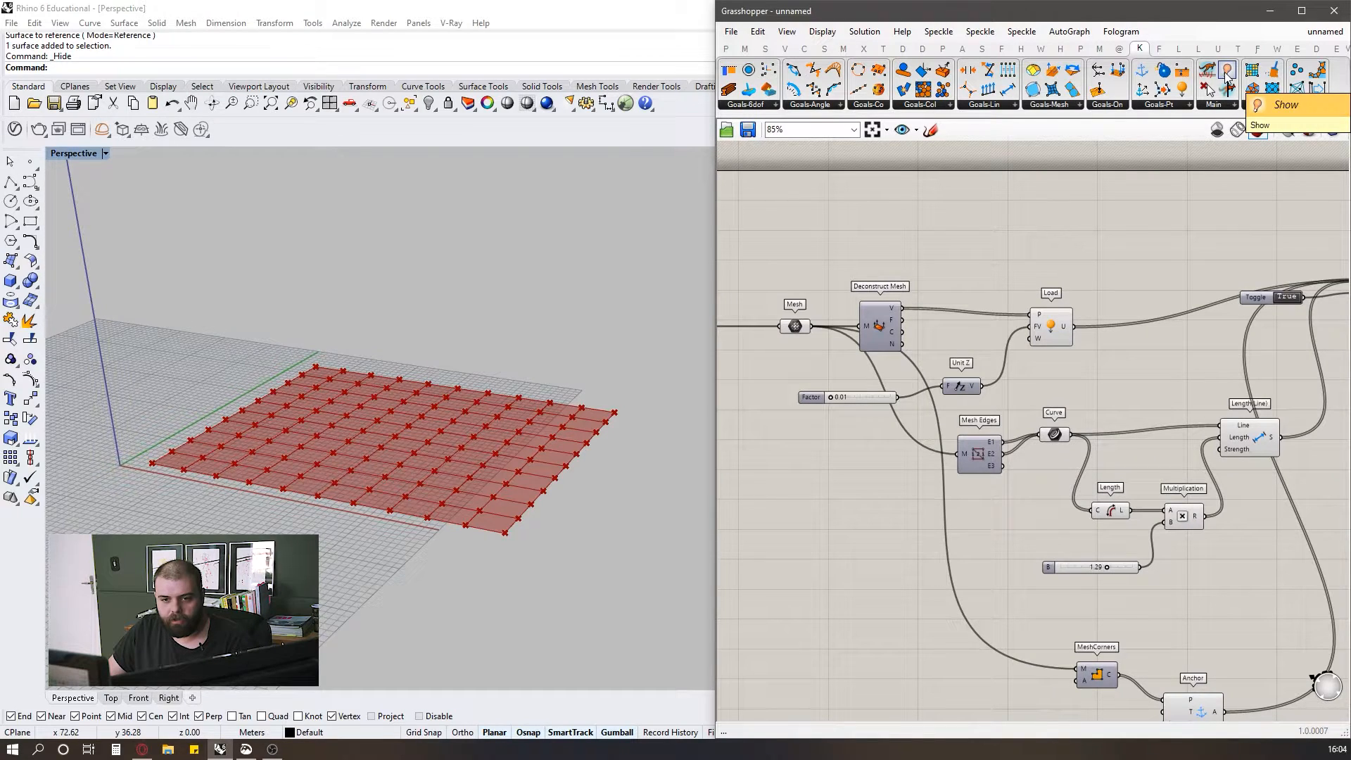
drag(1227, 71, 1062, 220)
scroll(943, 250, down, 2)
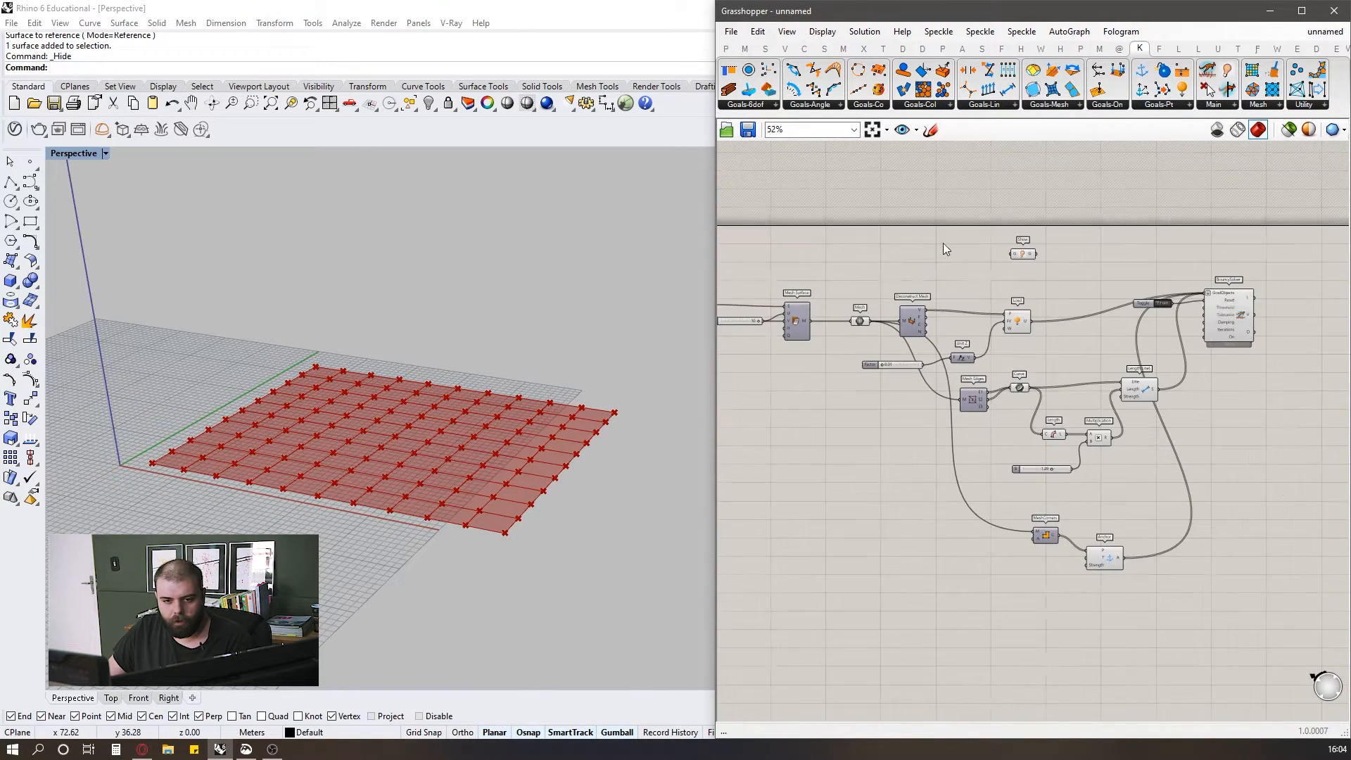
- Connect the Mesh container to Show's G input and add Show's G output to BouncySolver's GoalObjects
click(920, 265)
click(829, 353)
drag(843, 351, 1032, 258)
scroll(860, 297, down, 3)
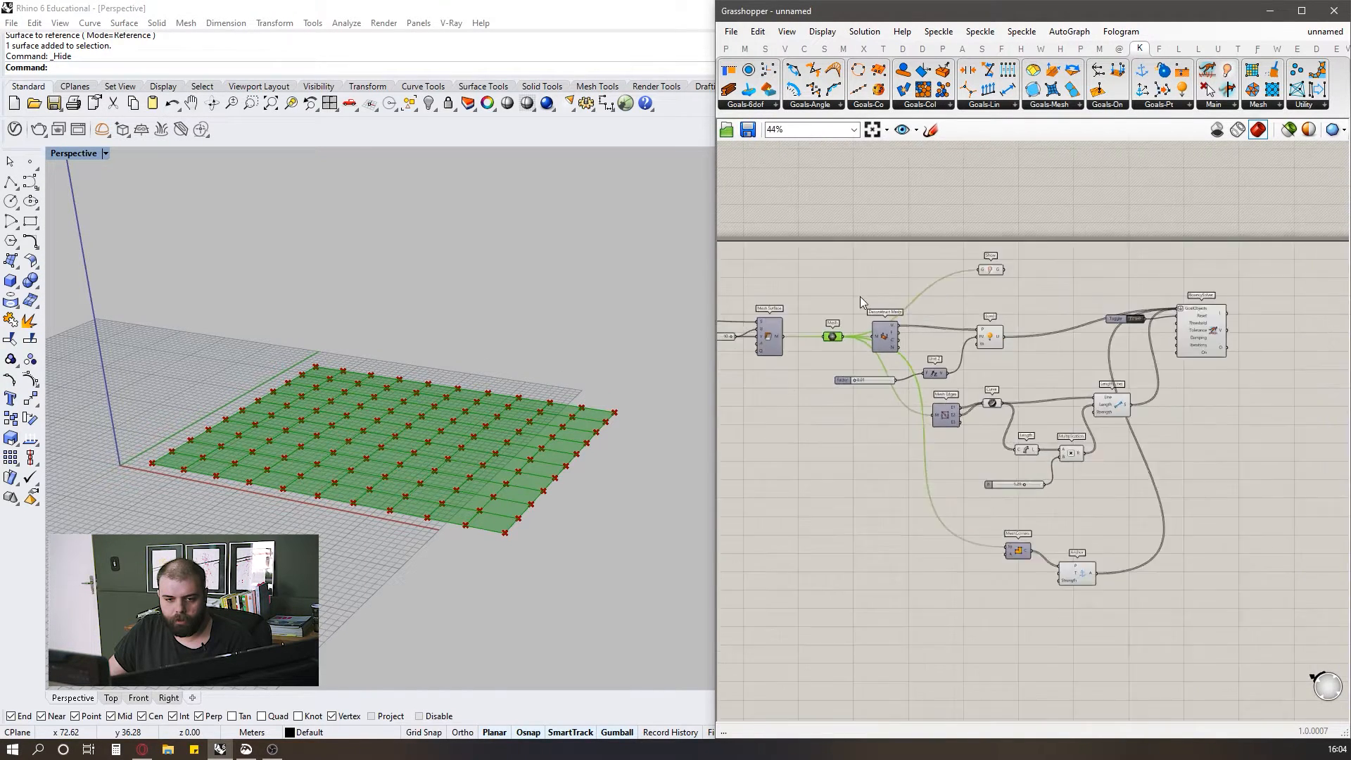
scroll(860, 297, up, 5)
click(901, 289)
shift+drag(889, 270, 1229, 348)
scroll(990, 373, down, 2)
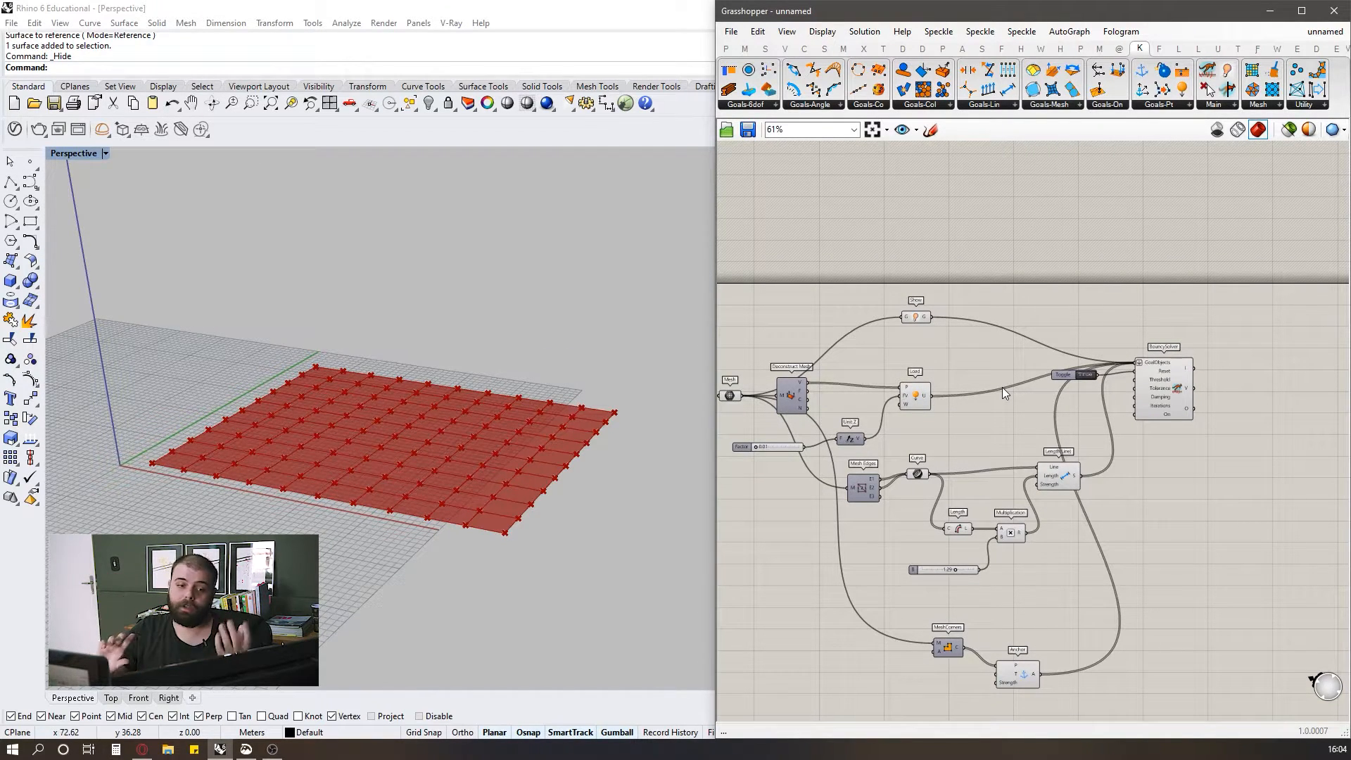
- Move the Anchor component up so that it sits slightly higher than MeshCorners
scroll(1002, 387, down, 2)
scroll(1031, 648, up, 2)
drag(1006, 585, 1019, 520)
click(1064, 560)
- Disable the preview of all components between the Mesh container and BouncySolver, including the goals
scroll(1070, 620, down, 1)
drag(1074, 640, 816, 318)
key(space)
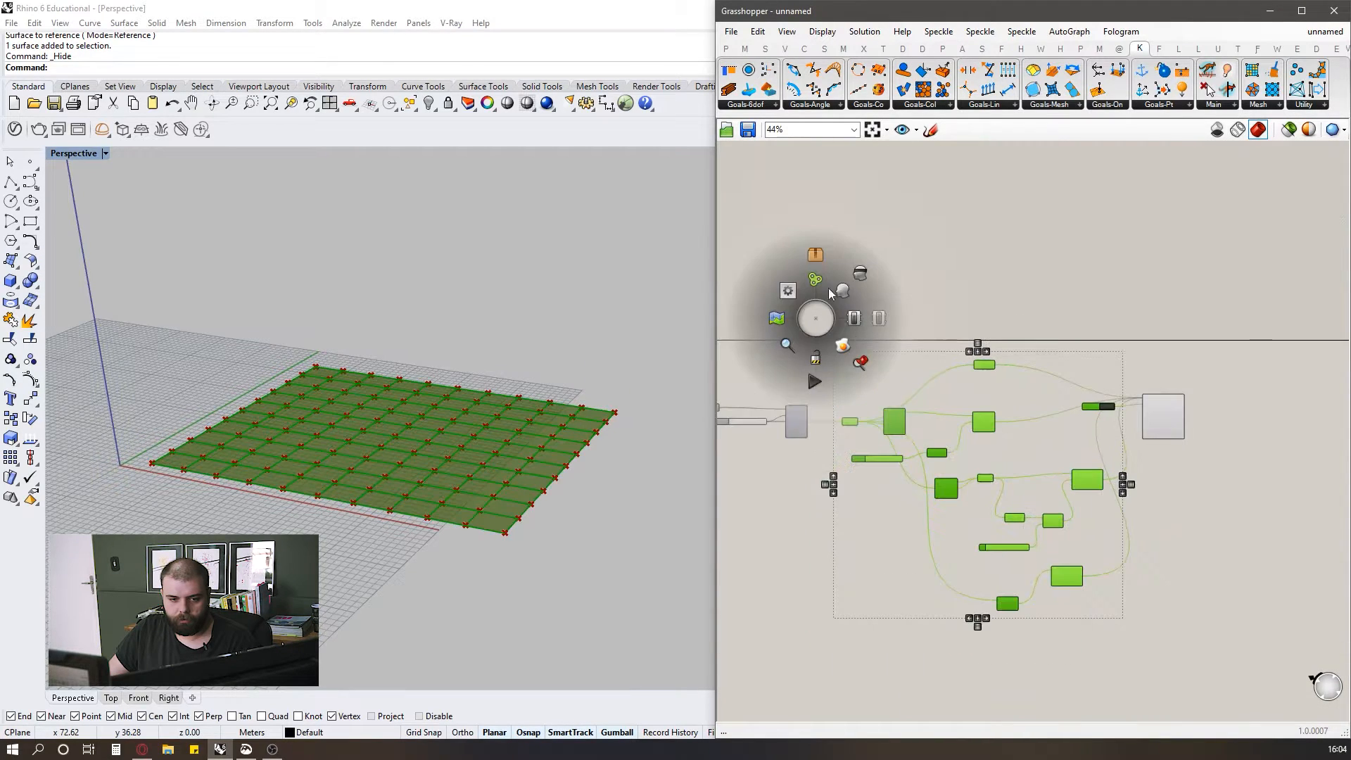
click(860, 273)
click(1205, 399)
scroll(1205, 400, up, 2)
scroll(1141, 398, down, 3)
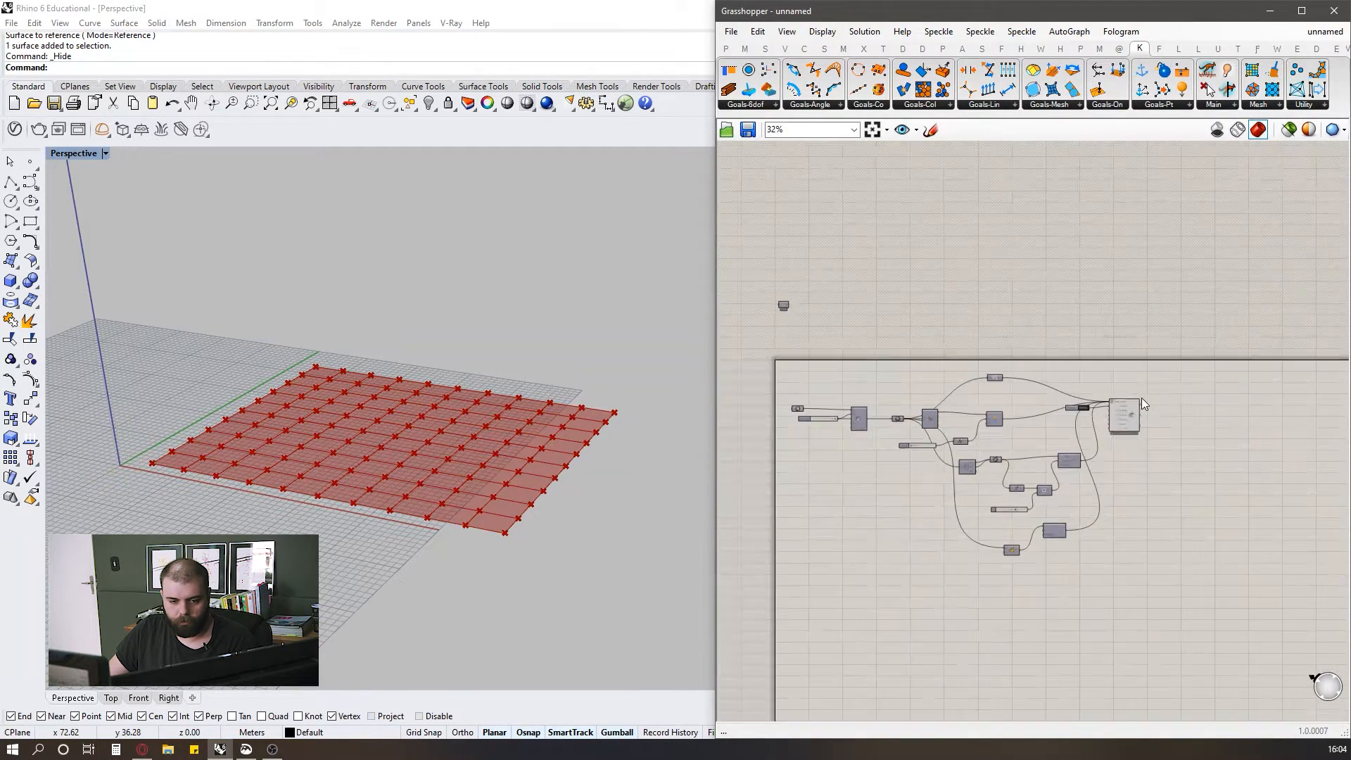
- Switch BouncySolver's Reset toggle to False to start the simulation and view the deforming mesh from a lower angle
scroll(1055, 428, up, 3)
scroll(1137, 377, up, 2)
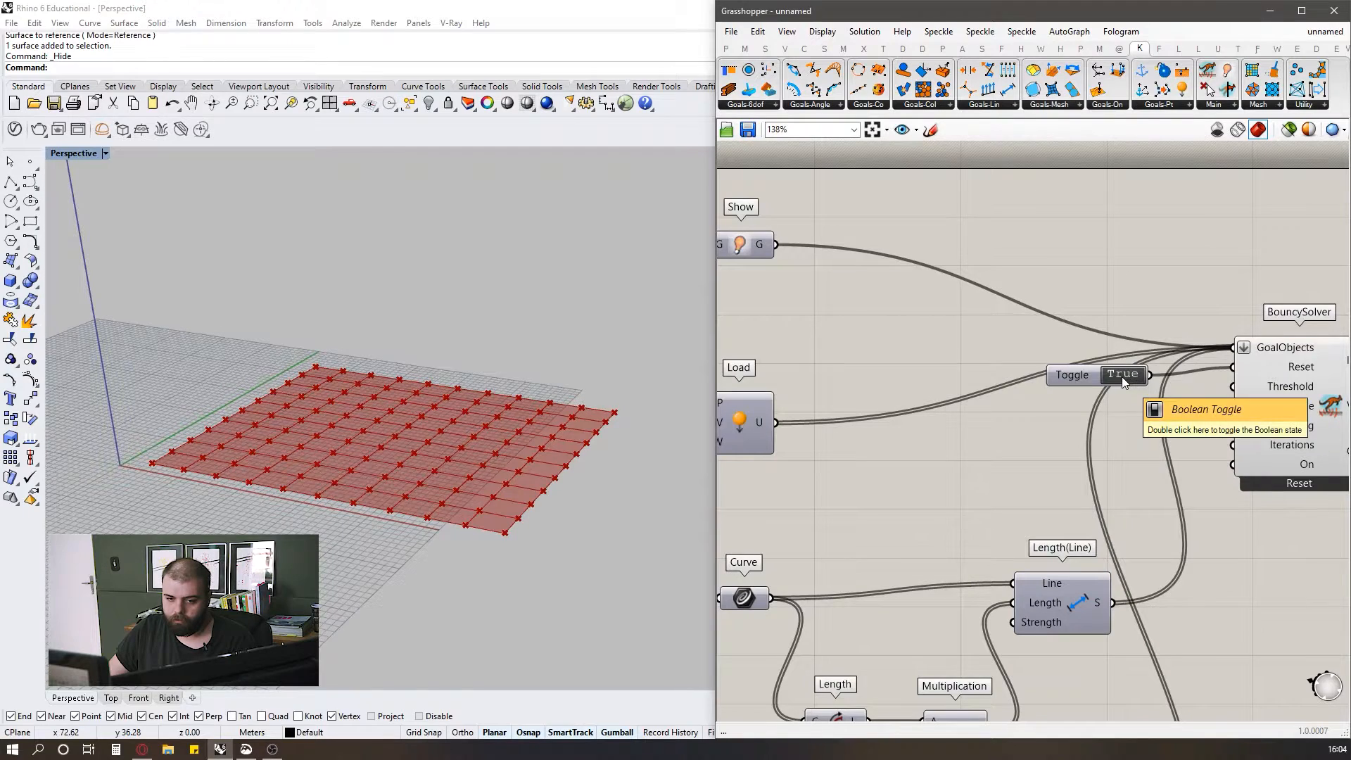
click(1123, 378)
right_drag(451, 545, 458, 515)
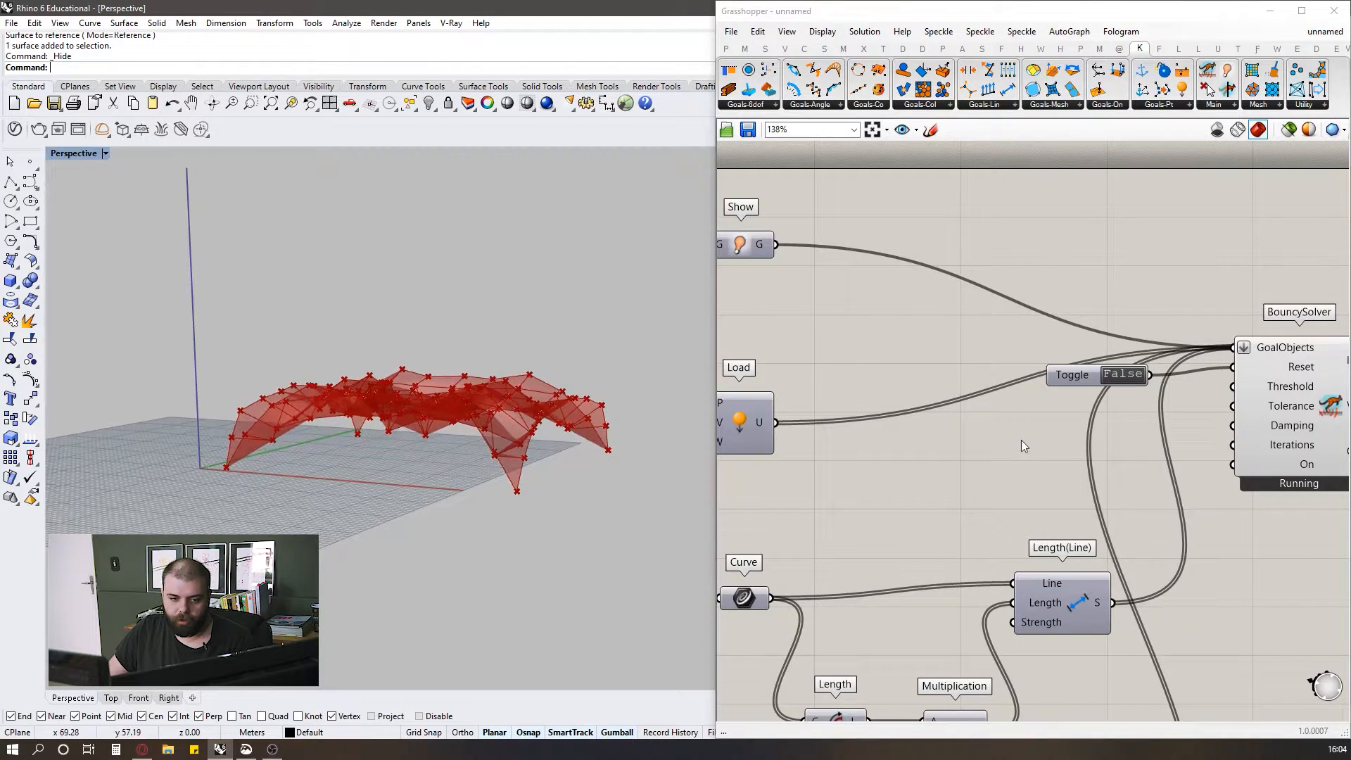
- Raise the Factor slider feeding Unit Z to 1.16 to strengthen the upward load on the mesh
scroll(1019, 446, down, 4)
scroll(811, 460, up, 3)
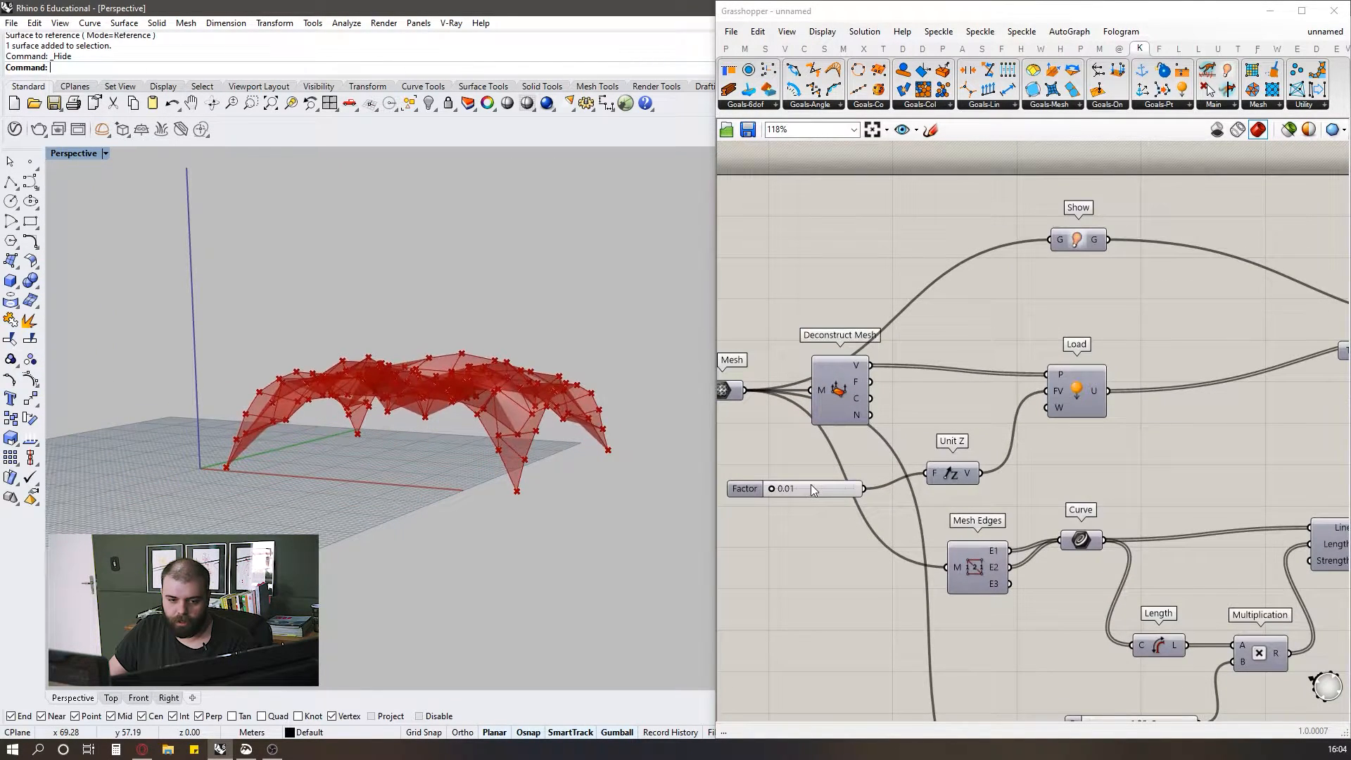
scroll(808, 485, up, 2)
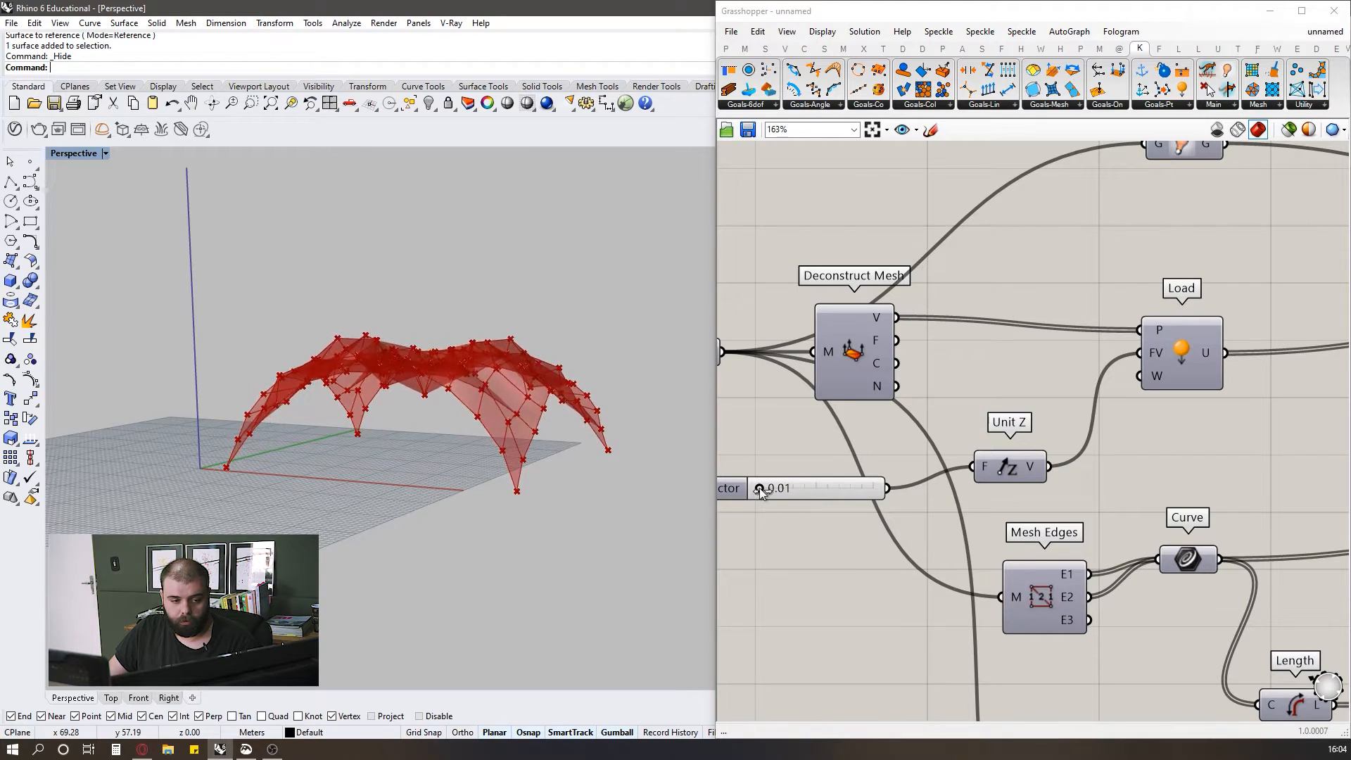
drag(760, 492, 826, 505)
right_drag(619, 468, 478, 359)
scroll(768, 399, down, 4)
scroll(973, 371, up, 3)
drag(975, 372, 991, 372)
click(1144, 373)
scroll(957, 408, down, 3)
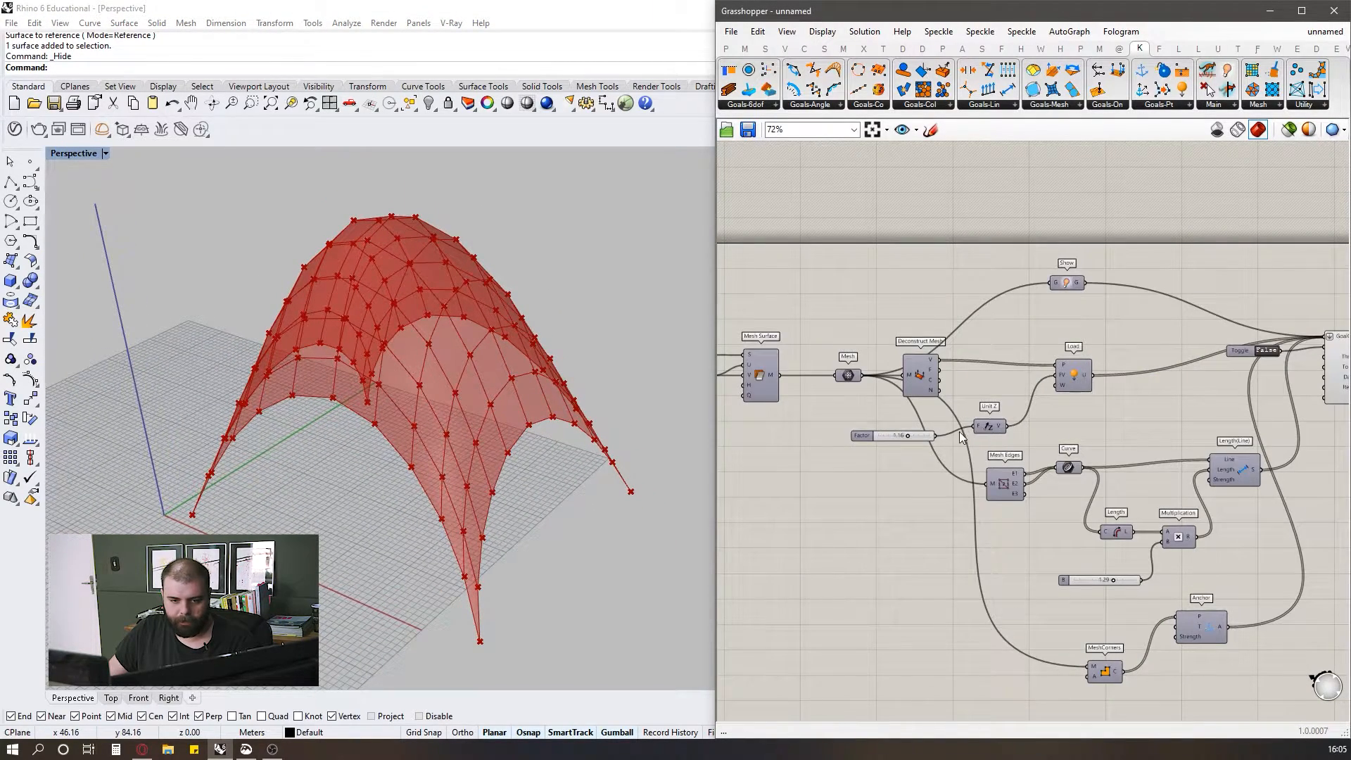
scroll(962, 437, up, 2)
scroll(1140, 568, up, 4)
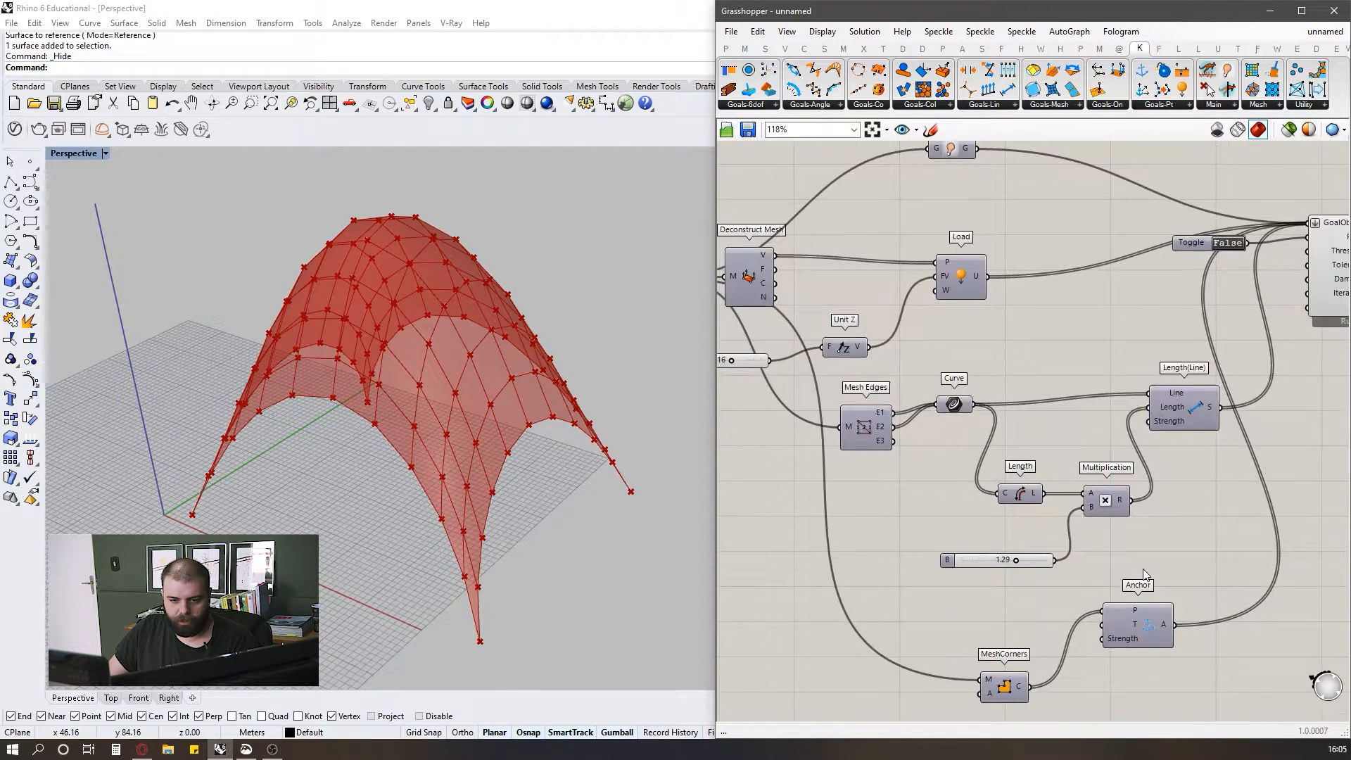
- Lower the Multiplication B slider that scales the edge lengths to 0.23 so the mesh shrinks
click(1195, 396)
scroll(998, 563, up, 2)
drag(986, 561, 913, 563)
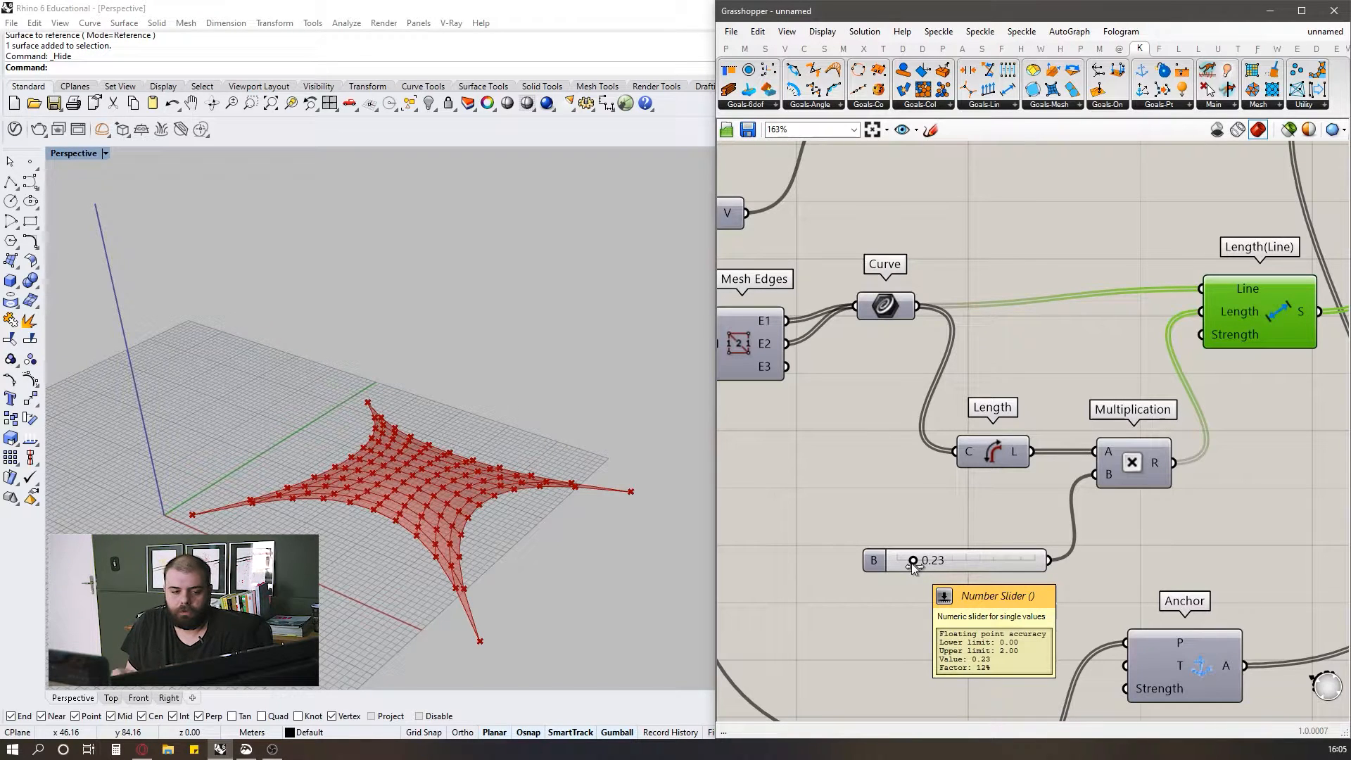
scroll(1025, 497, down, 2)
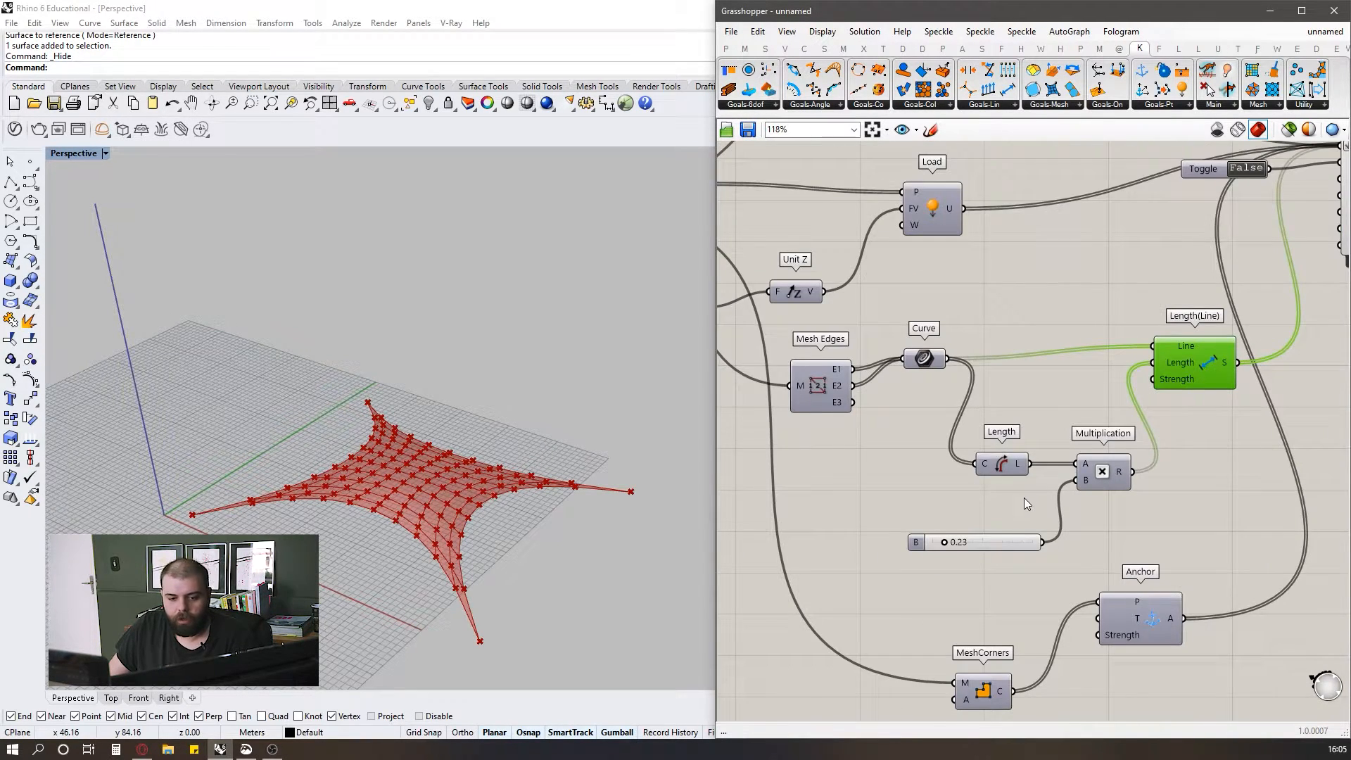
- Raise the edge-length multiplier slider to 1.36, view the shell from a lower angle, and reduce the slider to 1.27
scroll(912, 538, up, 4)
drag(928, 537, 1003, 540)
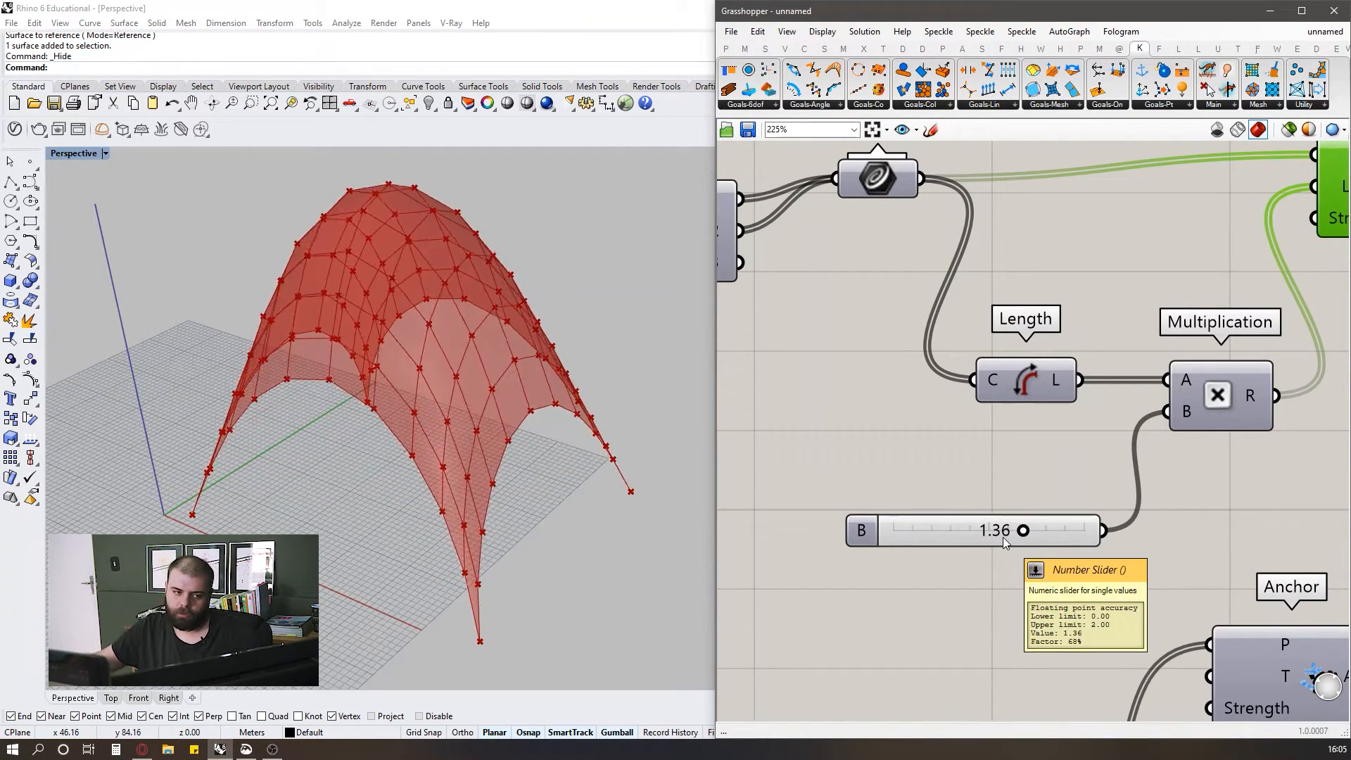
scroll(521, 456, down, 2)
right_drag(552, 430, 583, 401)
mouse_move(1025, 533)
mouse_down()
mouse_move(1001, 532)
mouse_move(1014, 532)
mouse_up()
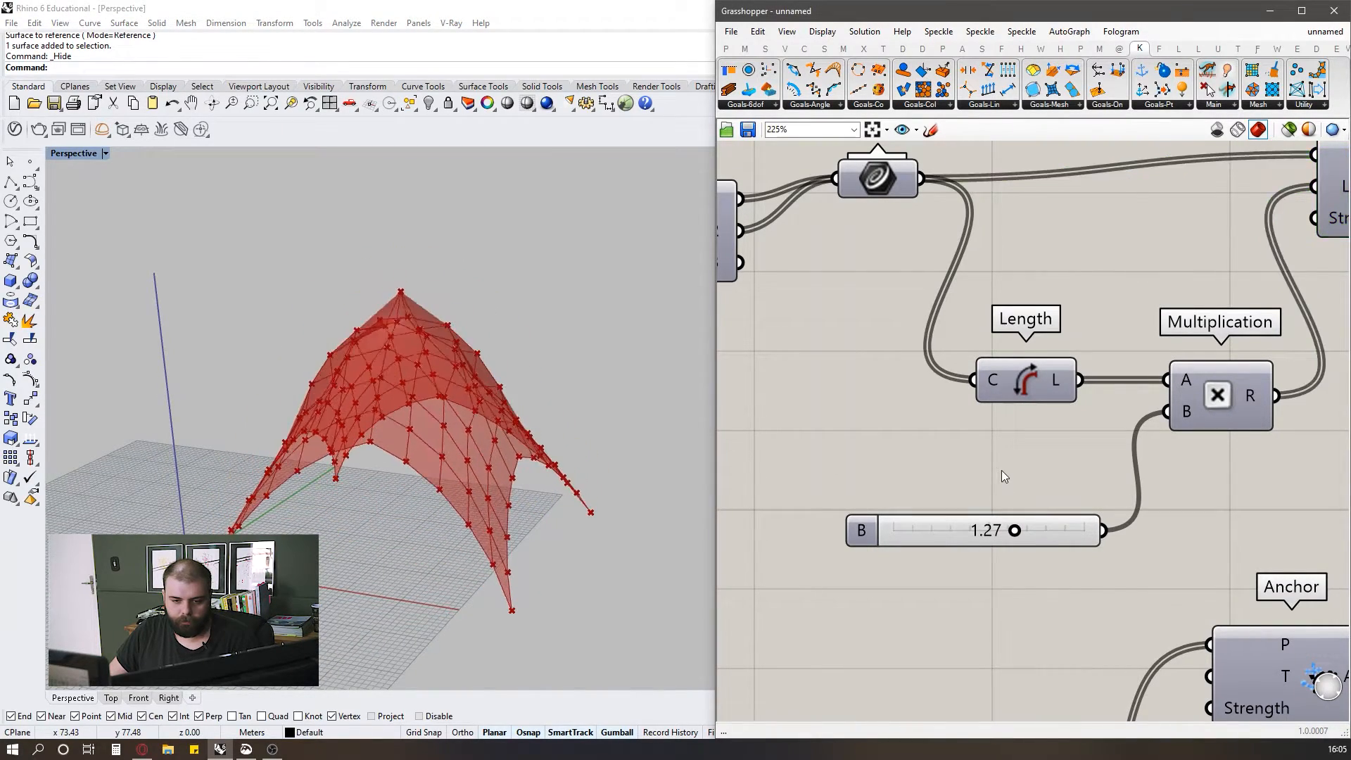
- Add a number slider with value 0 below V Count and transfer V Count's Mesh Surface U and V wires to it
scroll(907, 525, down, 5)
scroll(1096, 492, down, 3)
scroll(777, 365, up, 4)
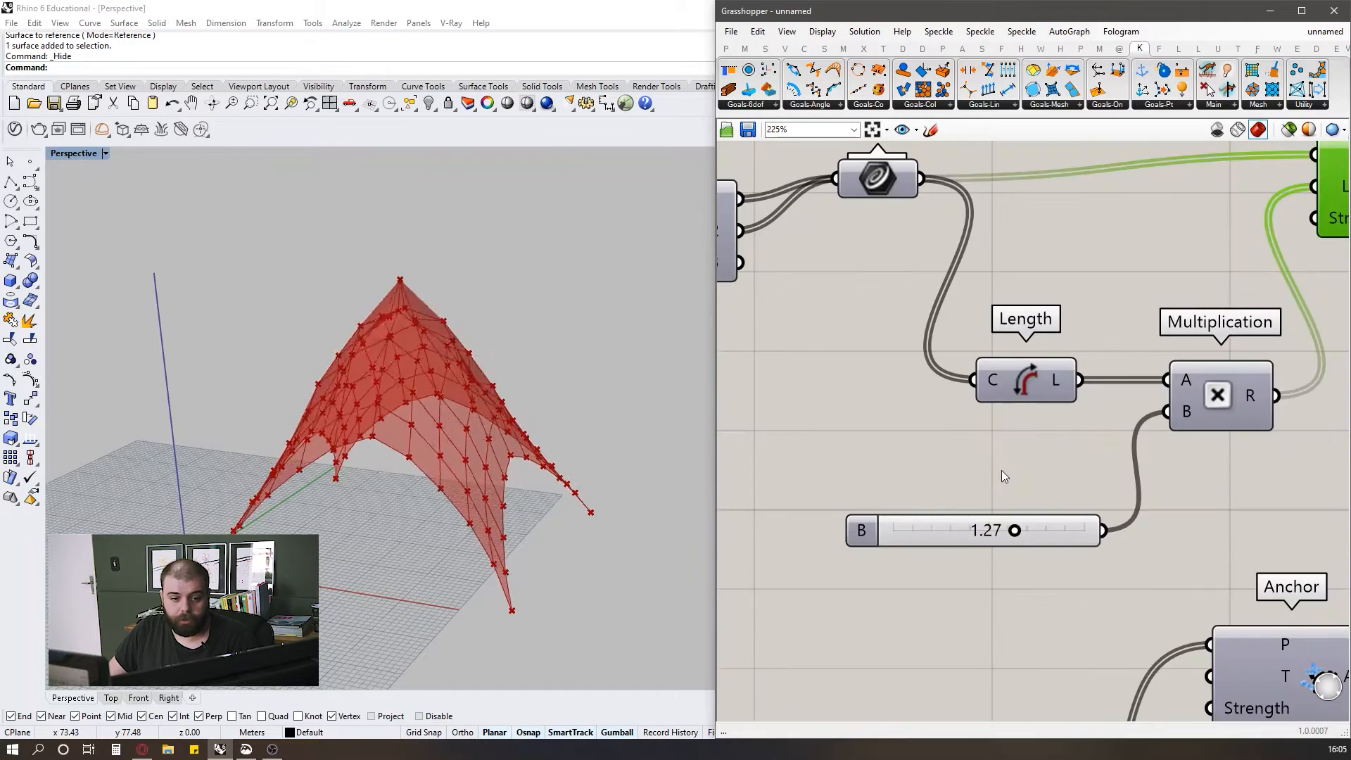
click(1003, 470)
scroll(909, 519, down, 5)
scroll(1096, 492, down, 3)
scroll(773, 365, up, 6)
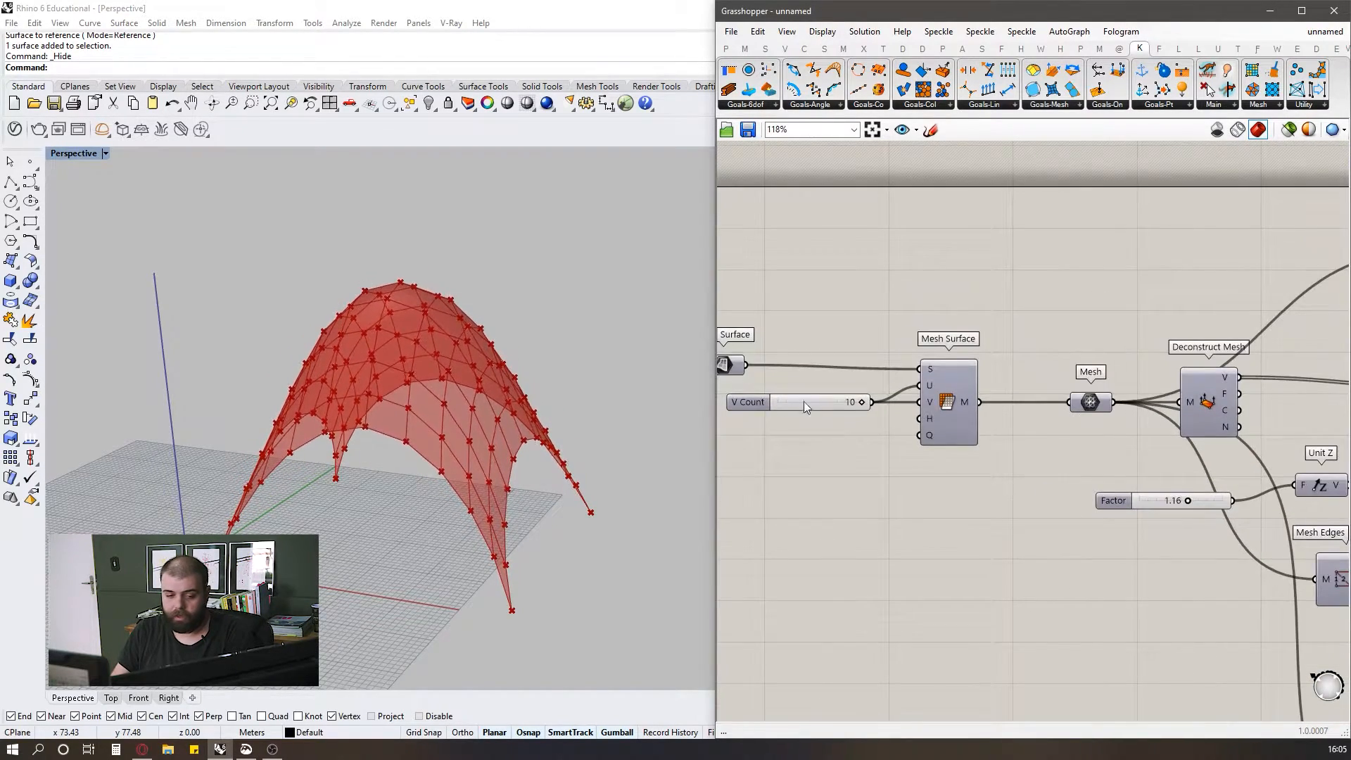
scroll(804, 401, up, 3)
double_click(834, 480)
text(0)
key(Return)
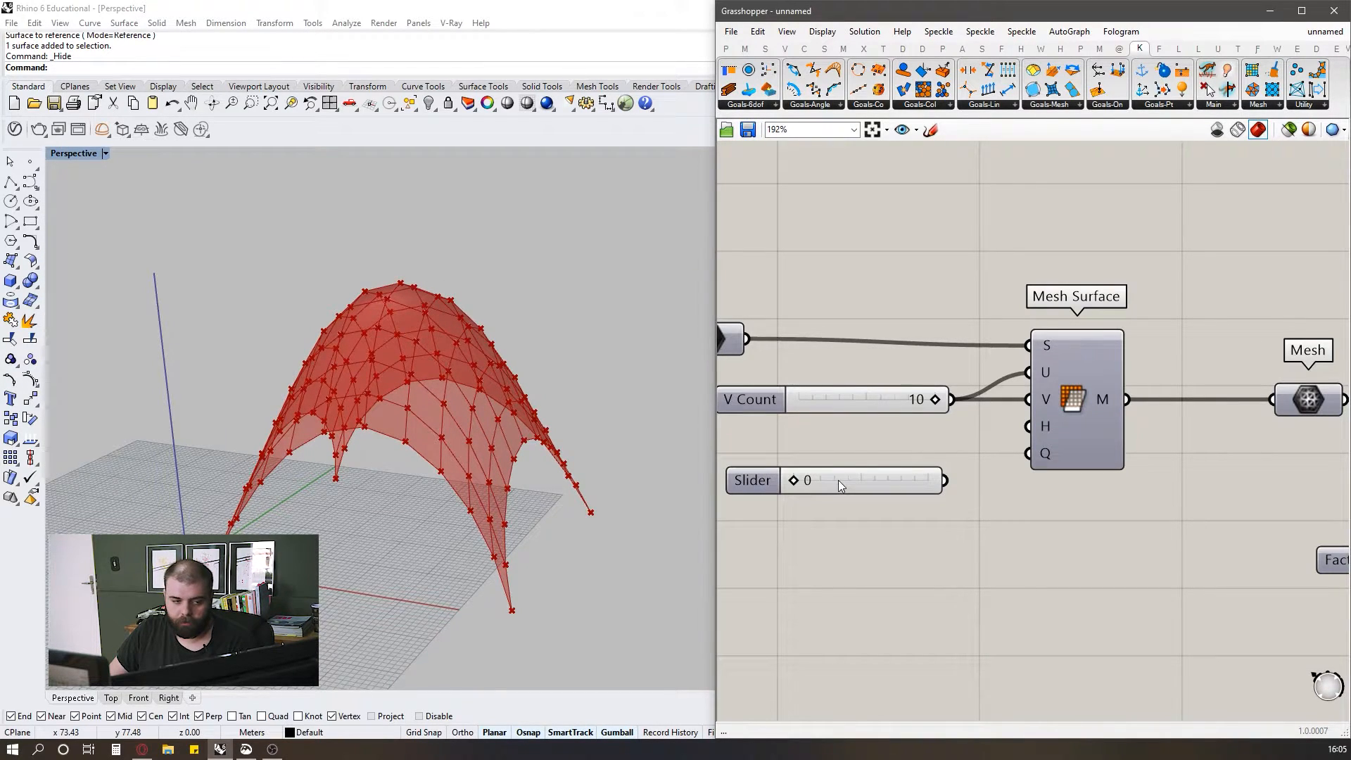
ctrl+shift+drag(953, 399, 943, 484)
- Set the new V Count slider to 31 to refine the mesh in both directions
scroll(771, 451, down, 5)
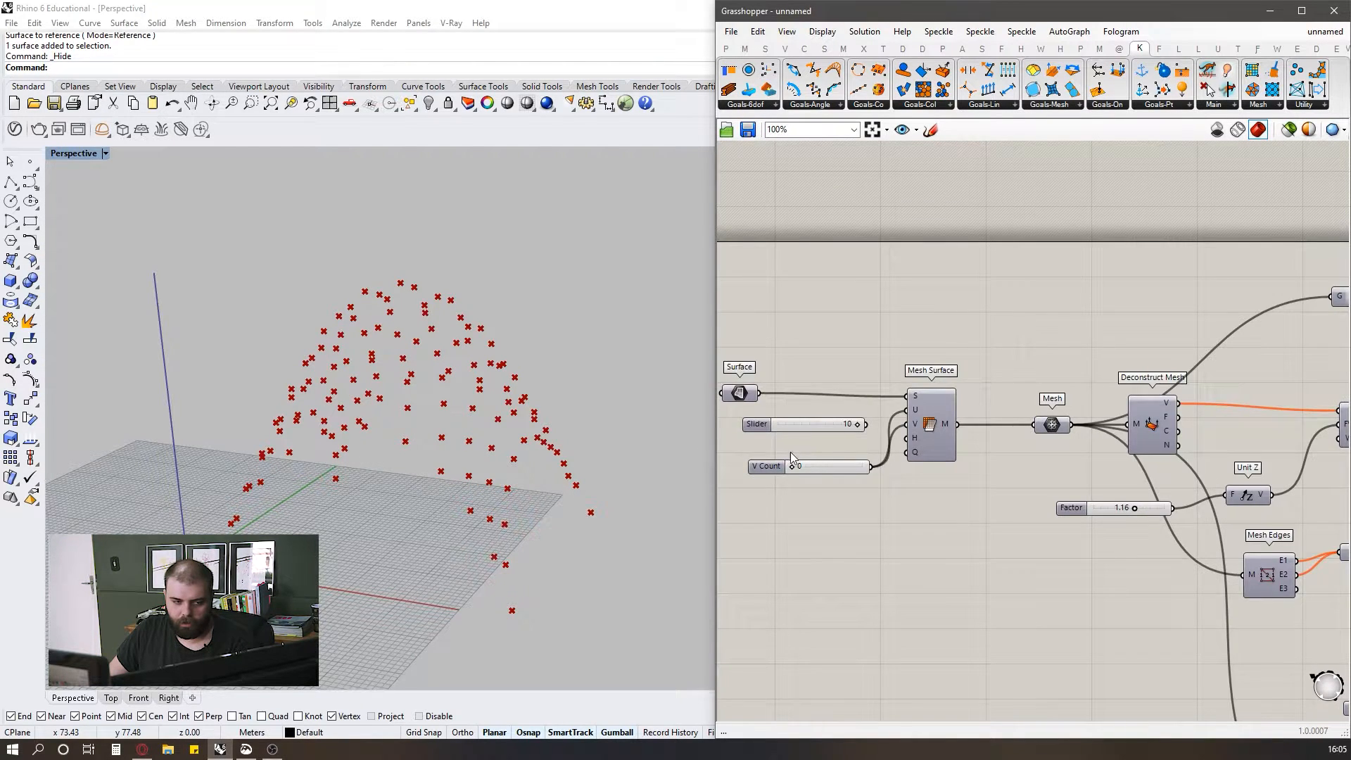
scroll(783, 478, up, 4)
drag(793, 476, 828, 480)
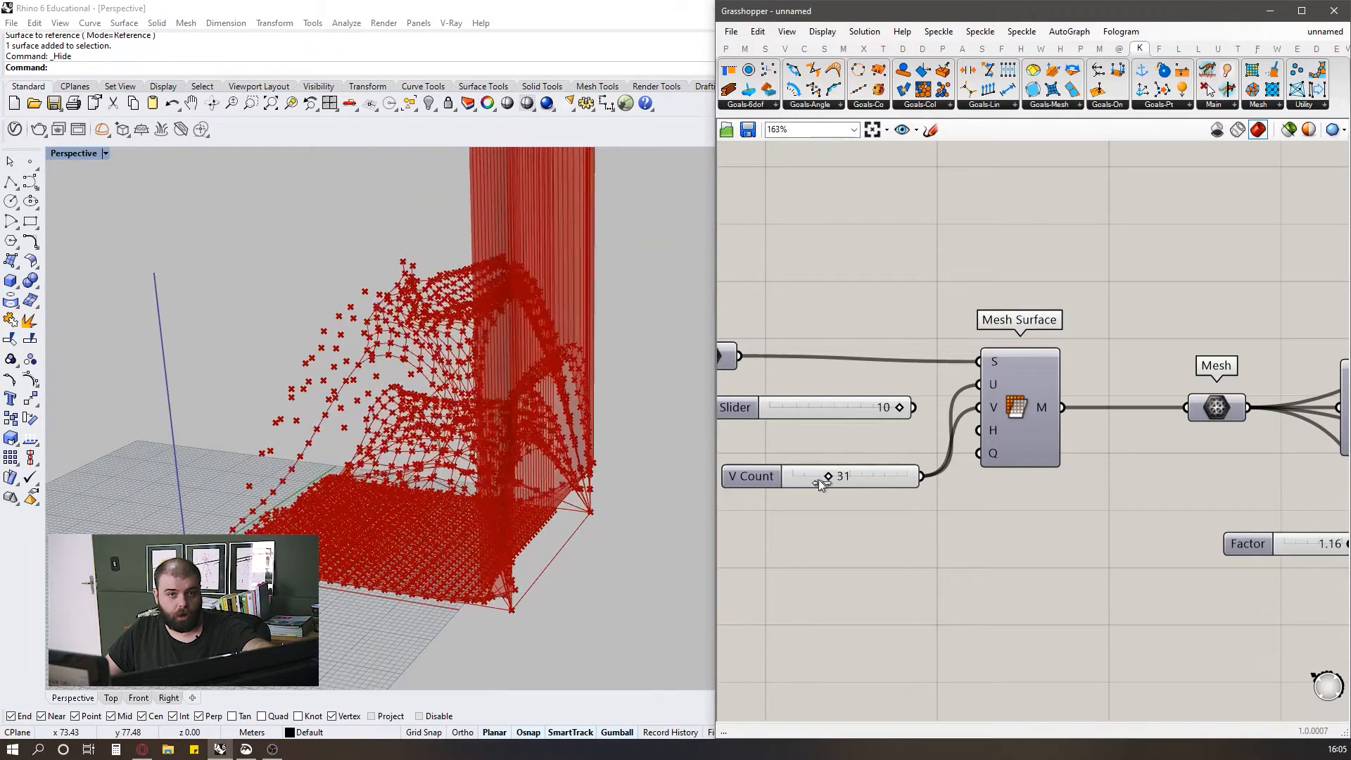
right_drag(439, 546, 478, 511)
scroll(795, 353, down, 5)
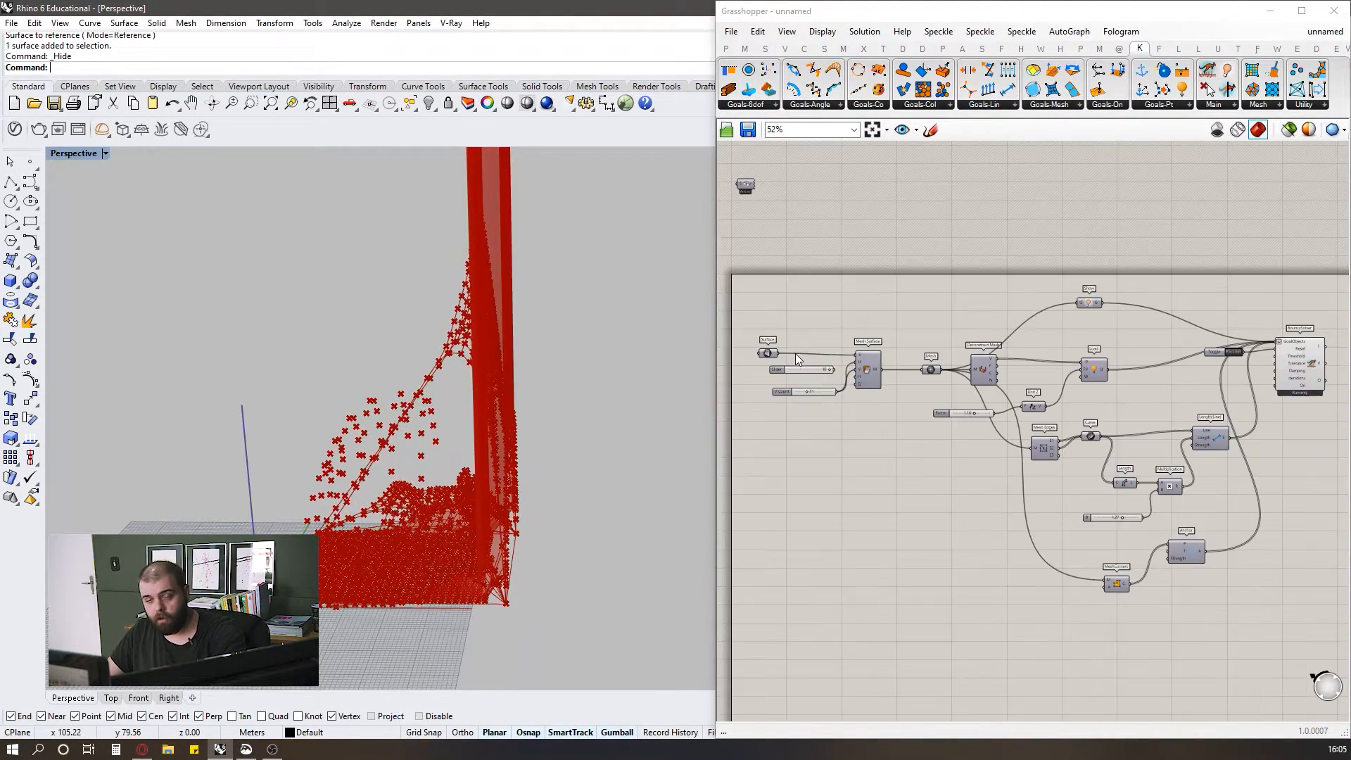
- Restart the simulation of the 31-division mesh by switching BouncySolver's Reset toggle to True and back to False
scroll(833, 370, up, 2)
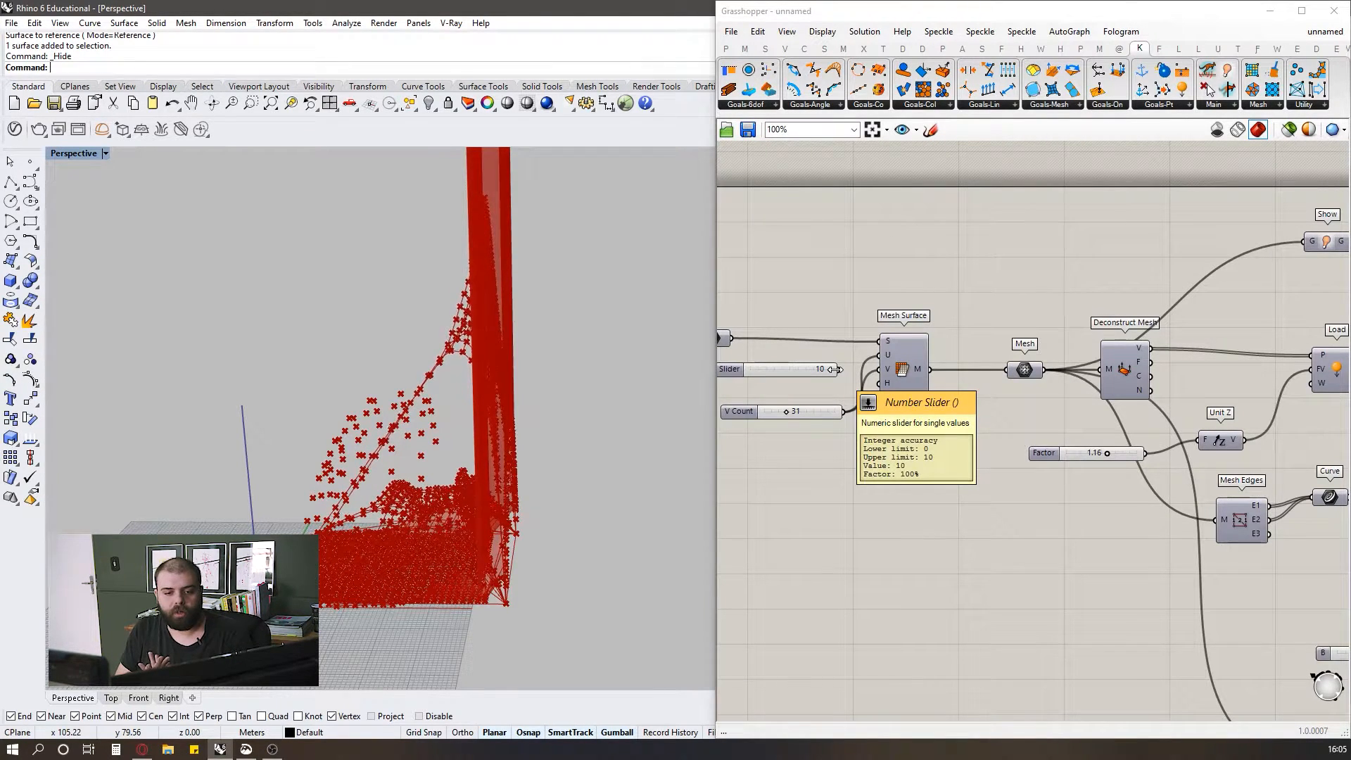
scroll(791, 400, down, 1)
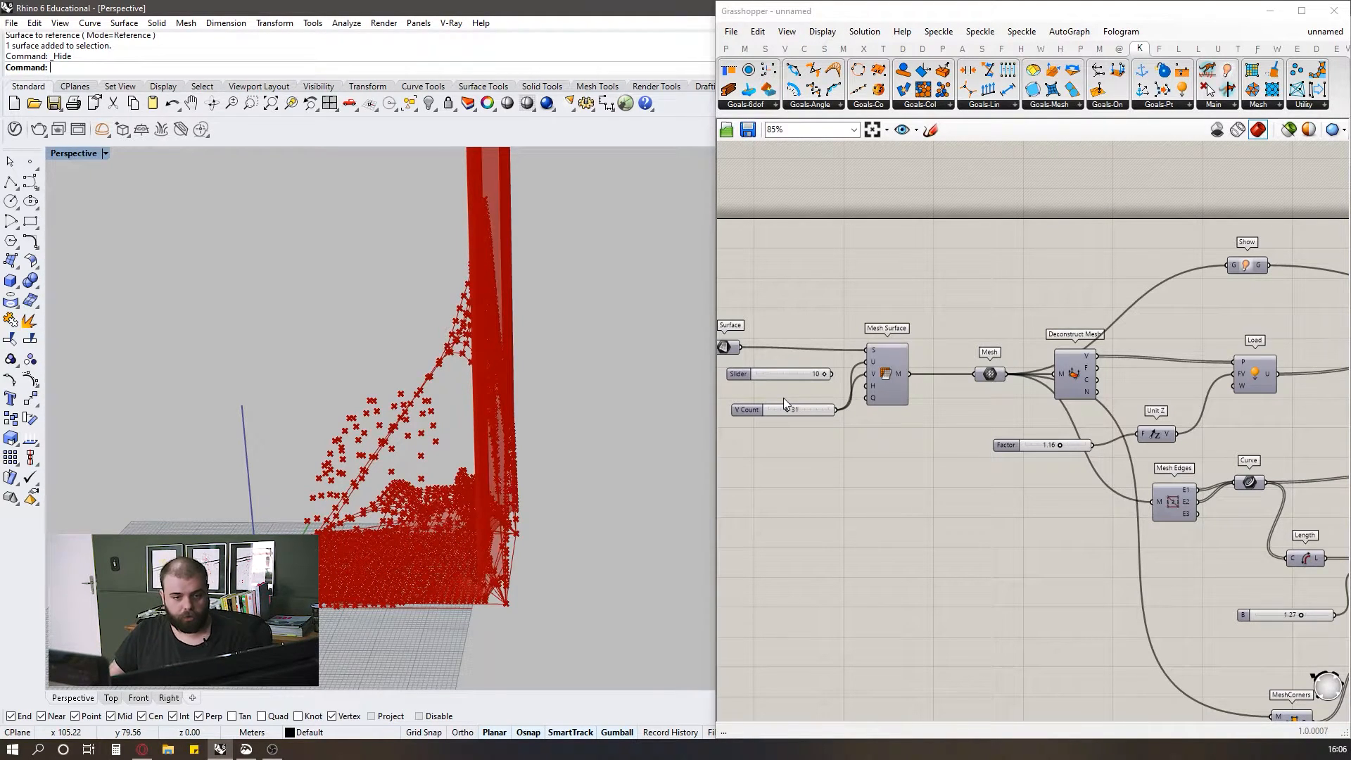
scroll(783, 399, down, 1)
scroll(781, 384, down, 2)
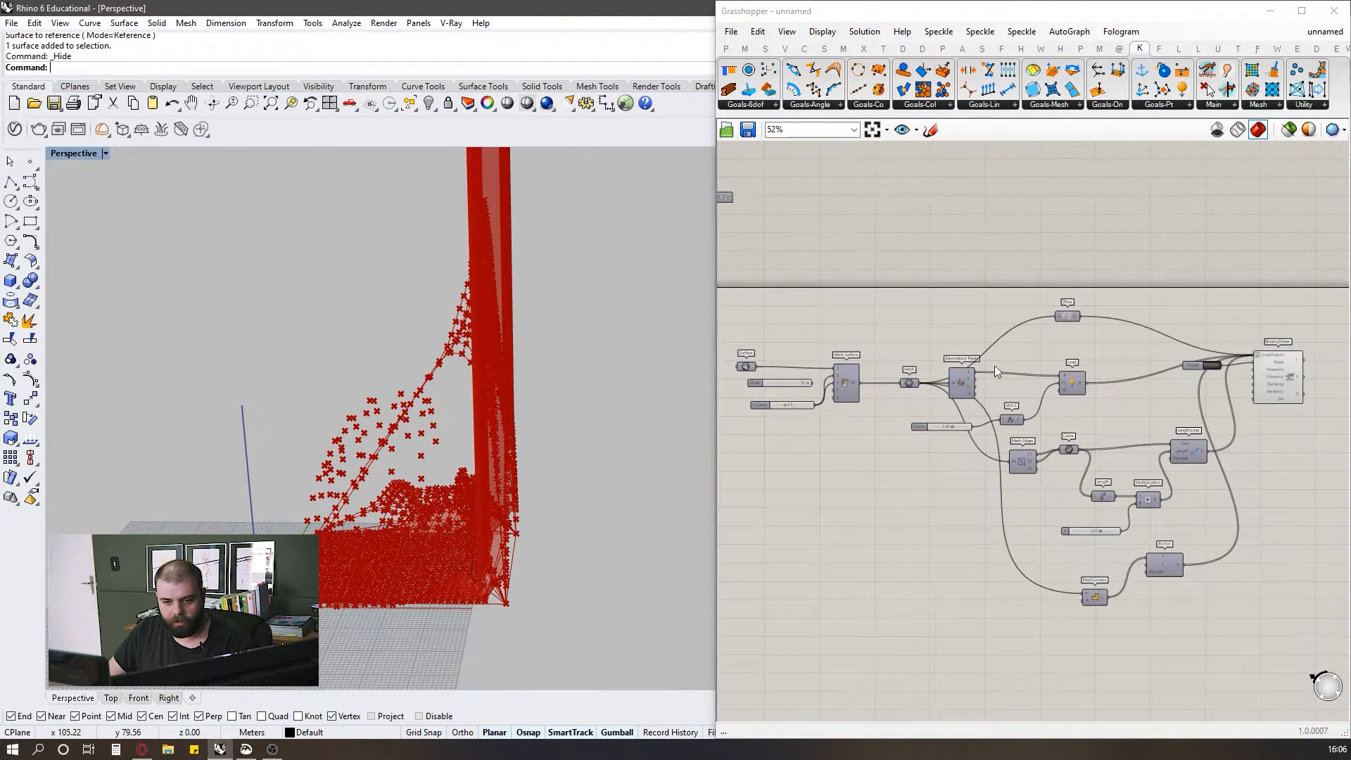
scroll(1117, 332, up, 5)
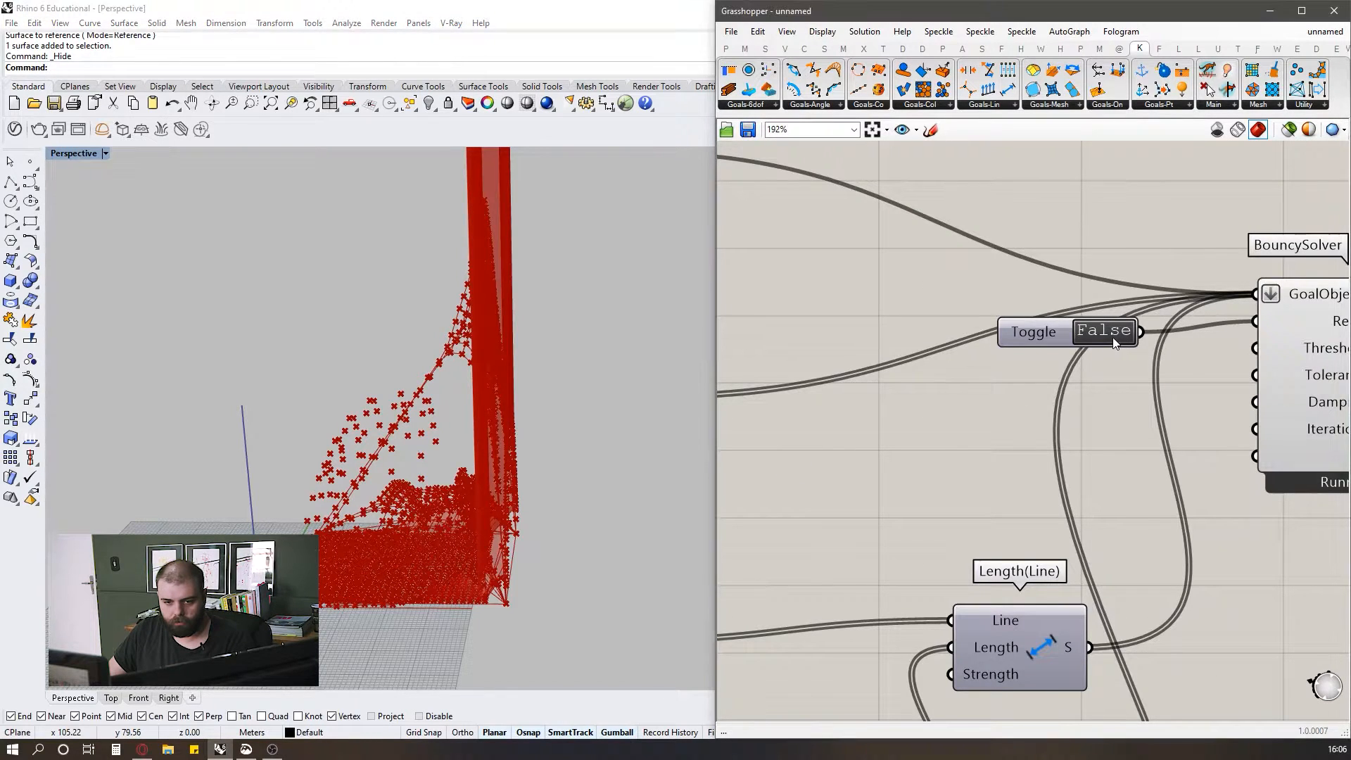
double_click(1111, 338)
double_click(1102, 332)
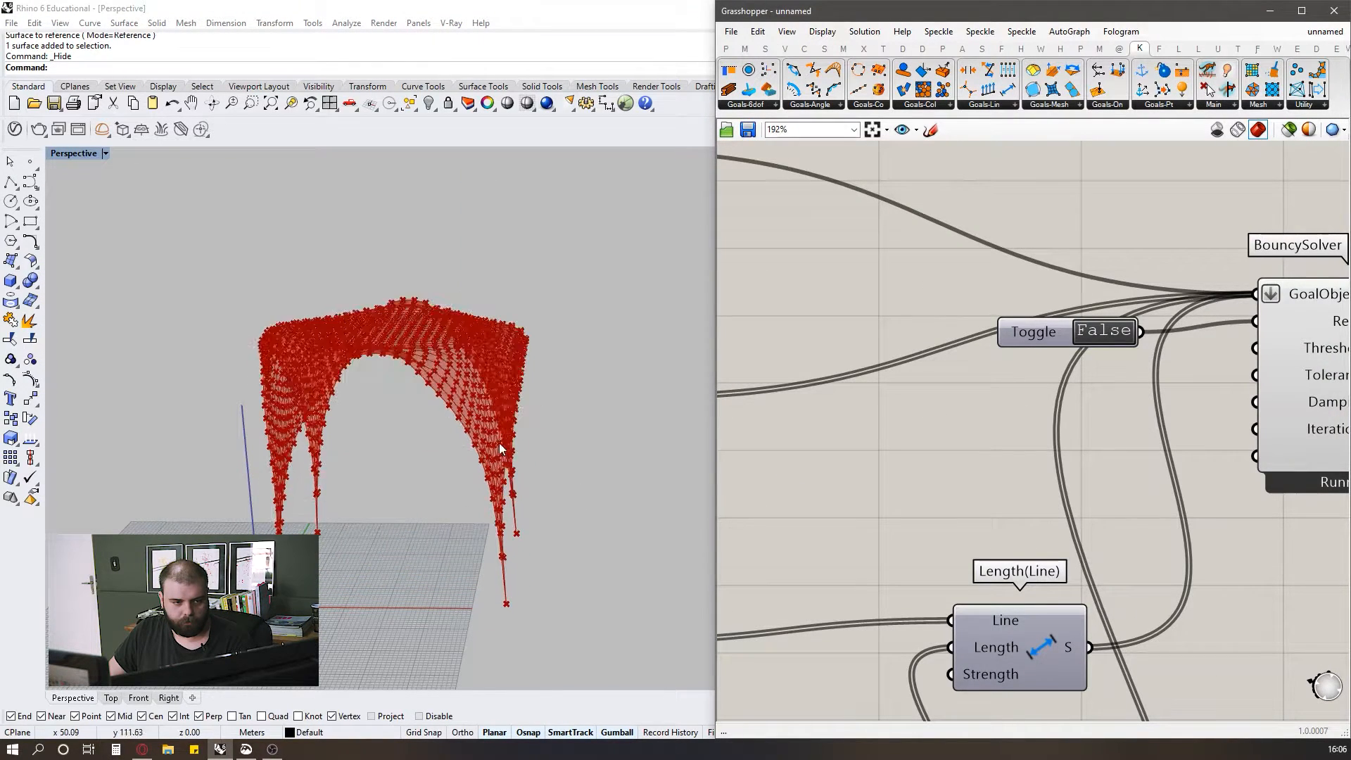
scroll(470, 414, down, 3)
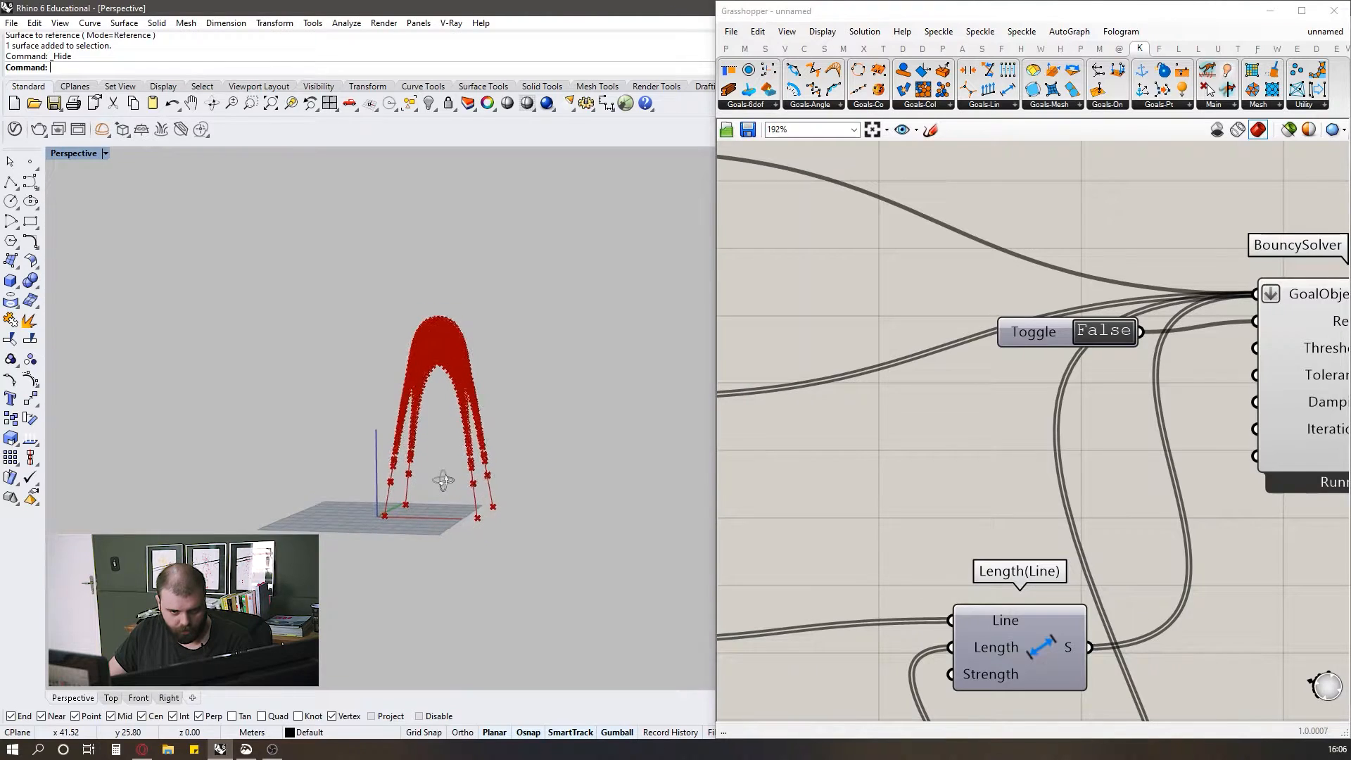
scroll(1117, 412, down, 1)
scroll(1115, 407, down, 6)
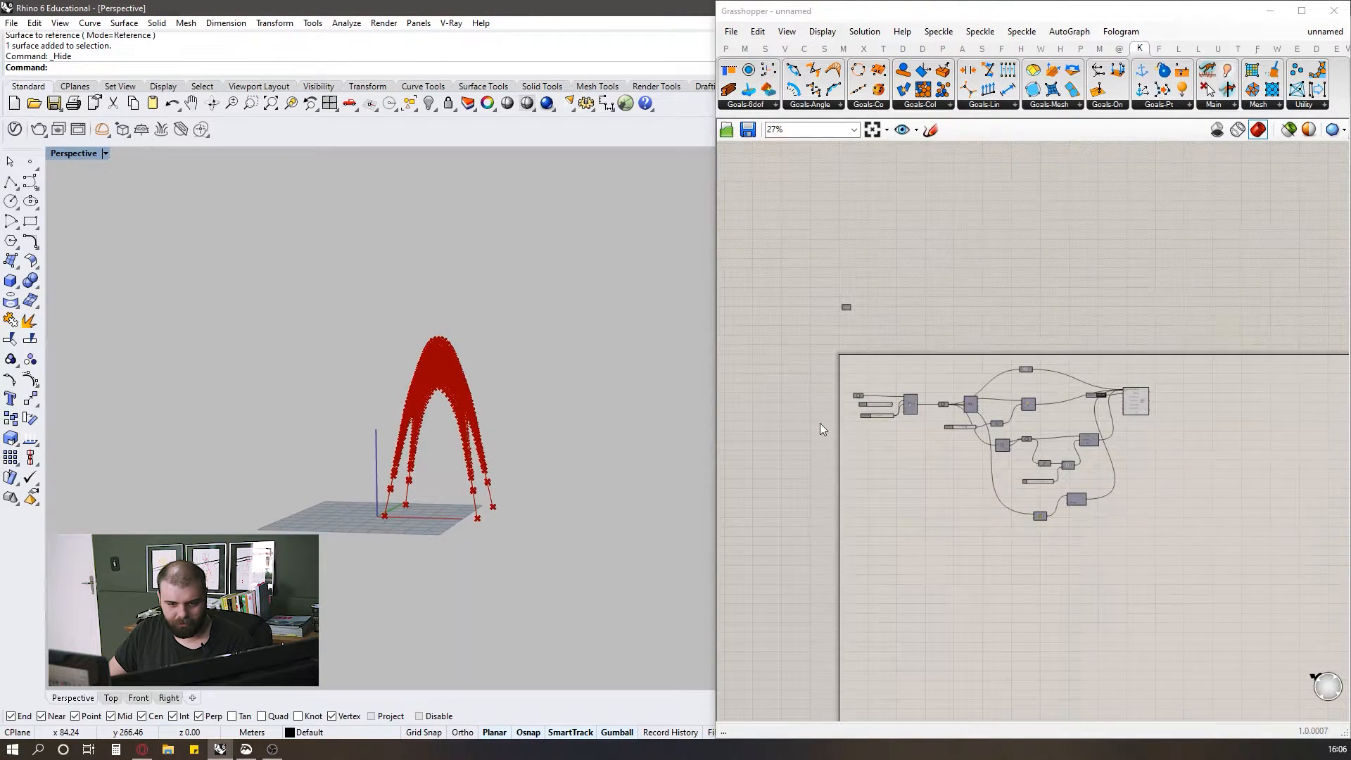
- Set the V Count slider feeding Mesh Surface's U and V inputs to 15
scroll(927, 415, up, 3)
scroll(901, 420, up, 5)
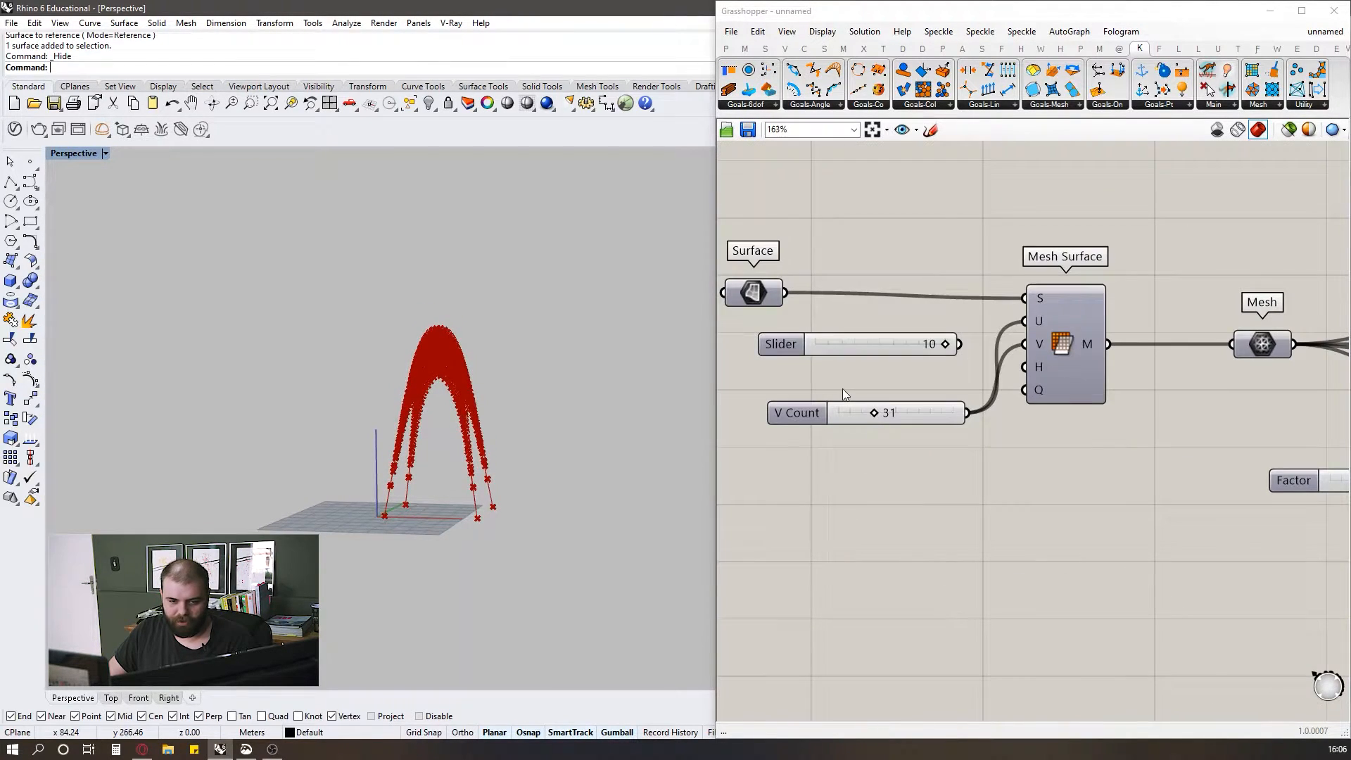
scroll(766, 387, down, 2)
scroll(856, 407, up, 4)
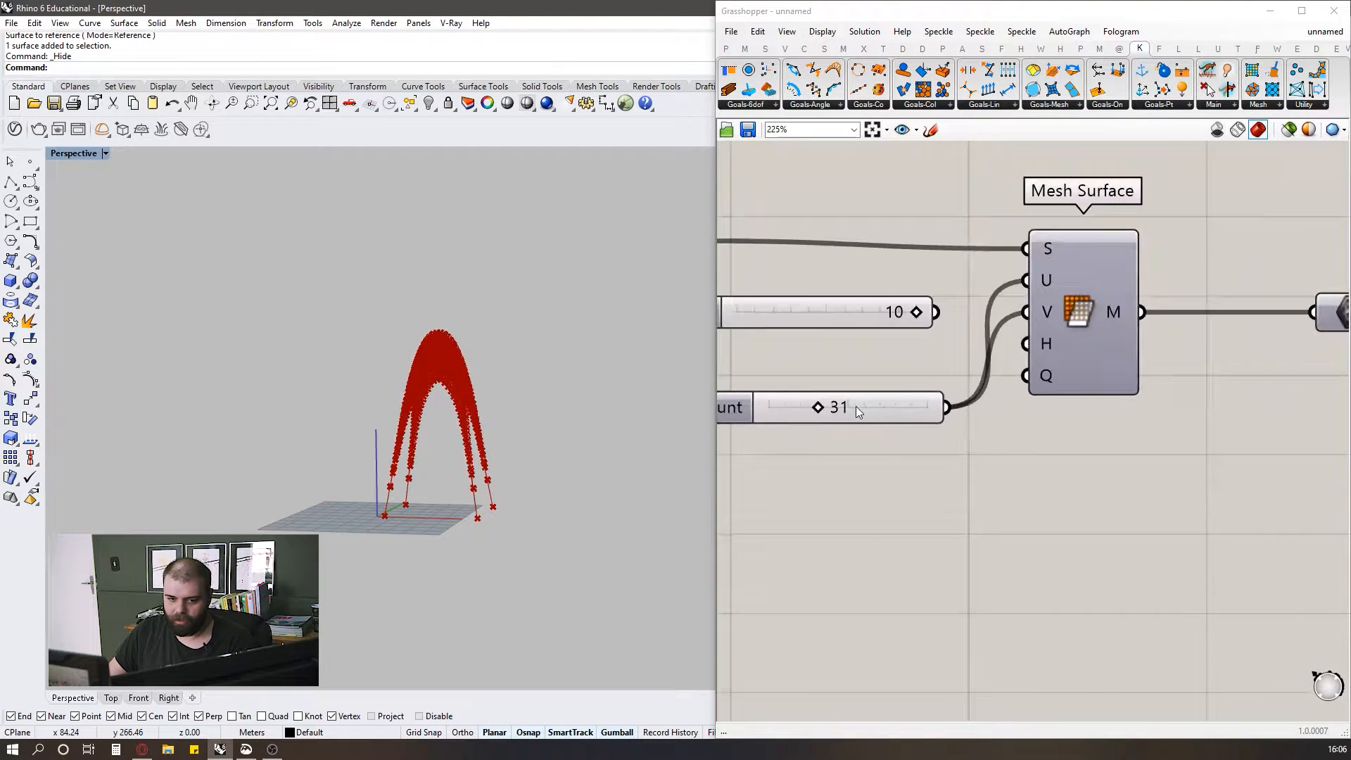
click(856, 411)
double_click(856, 409)
text(15)
key(Return)
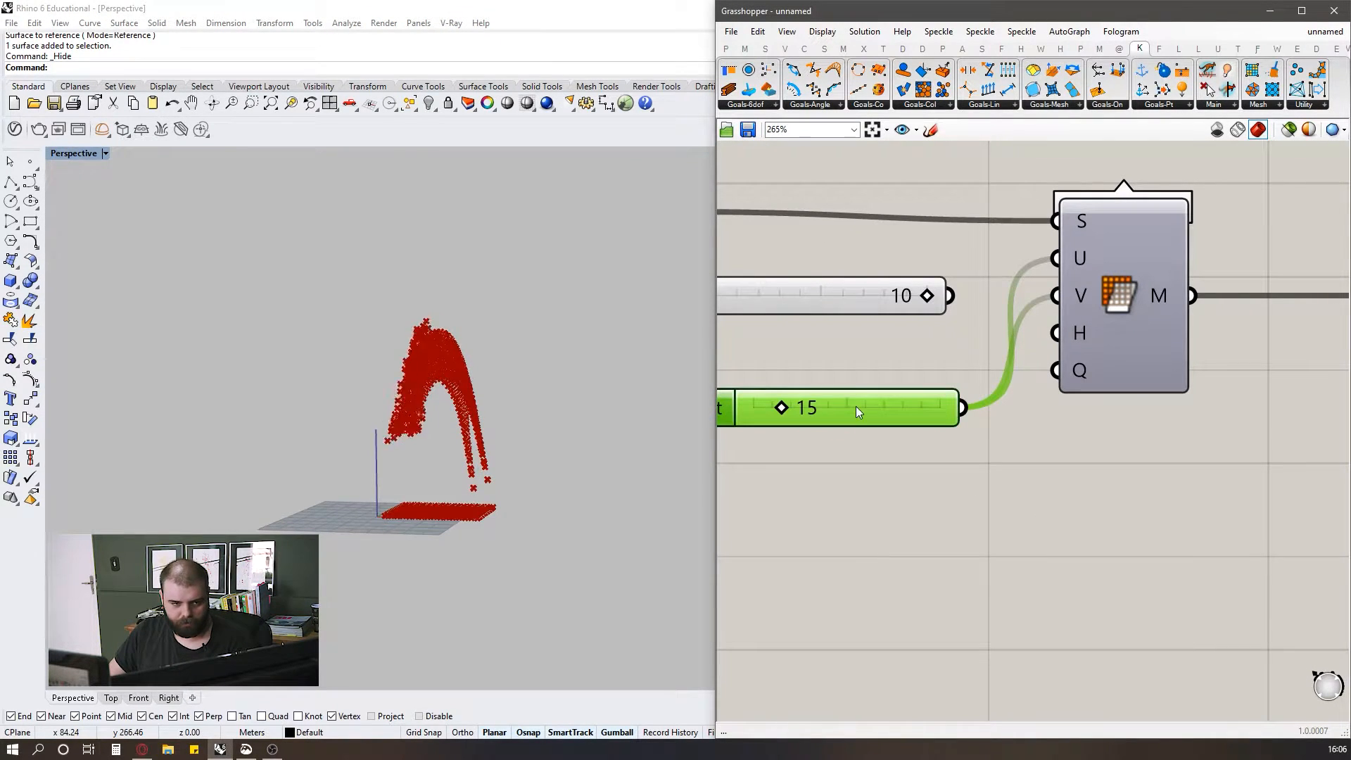
- Switch the Reset toggle to True and back to False to rerun the solver on the 15-division mesh, and view it from above
scroll(756, 332, down, 6)
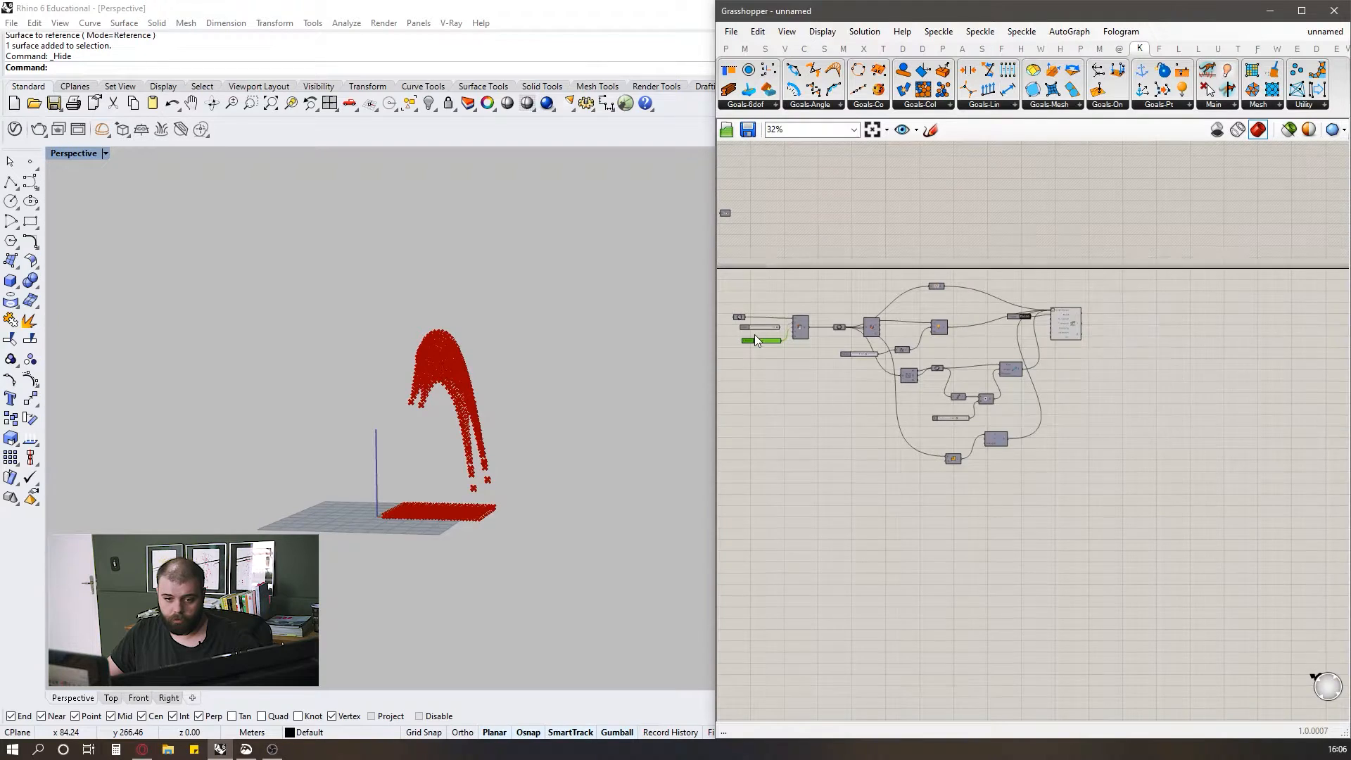
scroll(1002, 331, up, 4)
double_click(942, 297)
double_click(941, 297)
right_drag(442, 419, 434, 476)
scroll(434, 476, up, 6)
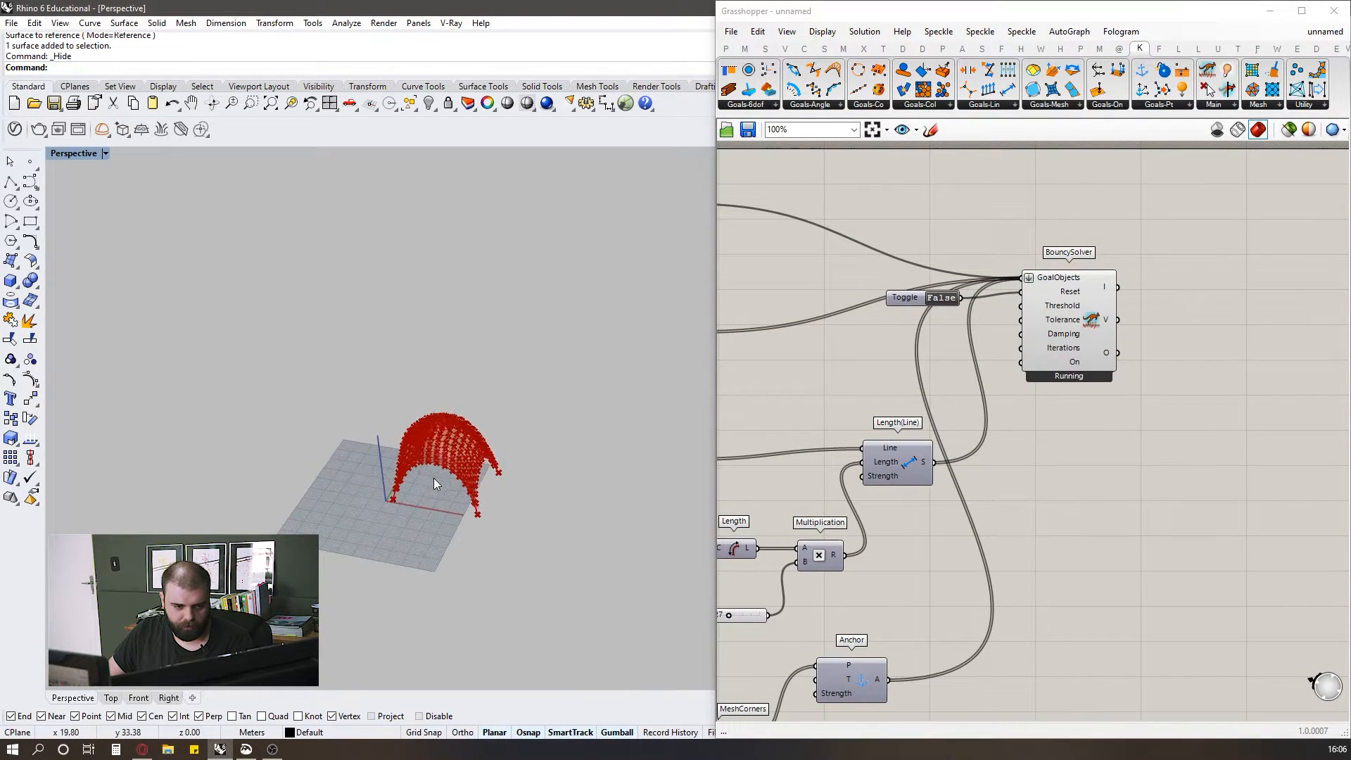
scroll(437, 420, down, 5)
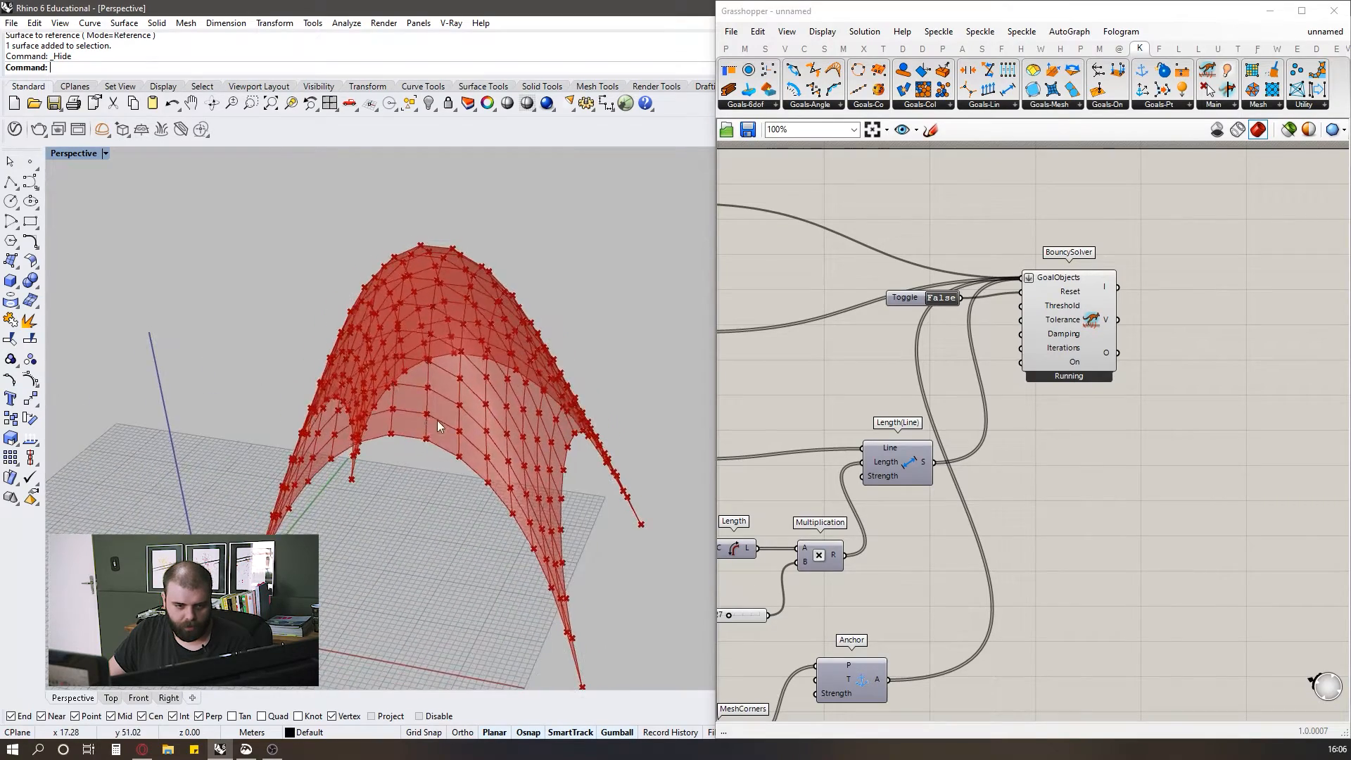
- Set the B slider of the edge-length Multiplication to 1.16
scroll(1189, 400, down, 5)
scroll(1040, 463, up, 5)
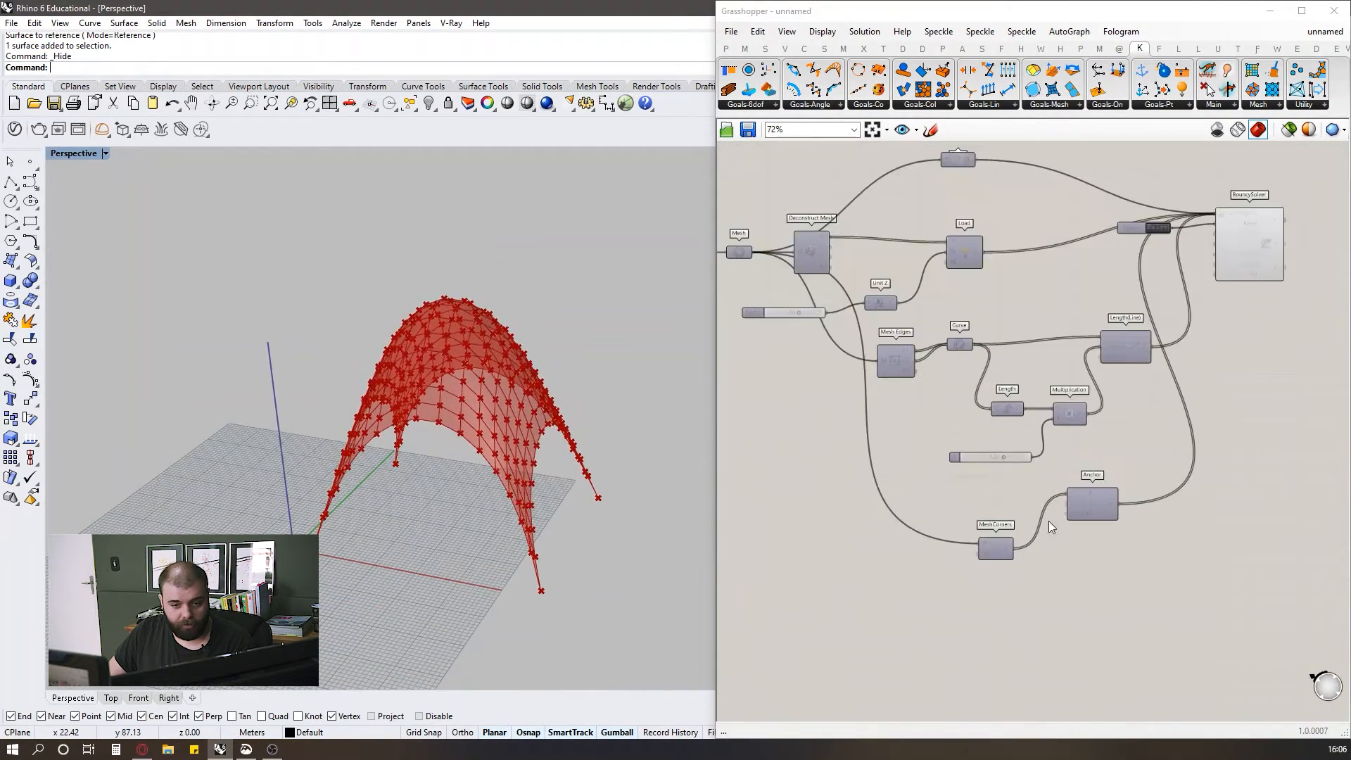
scroll(1025, 432, up, 3)
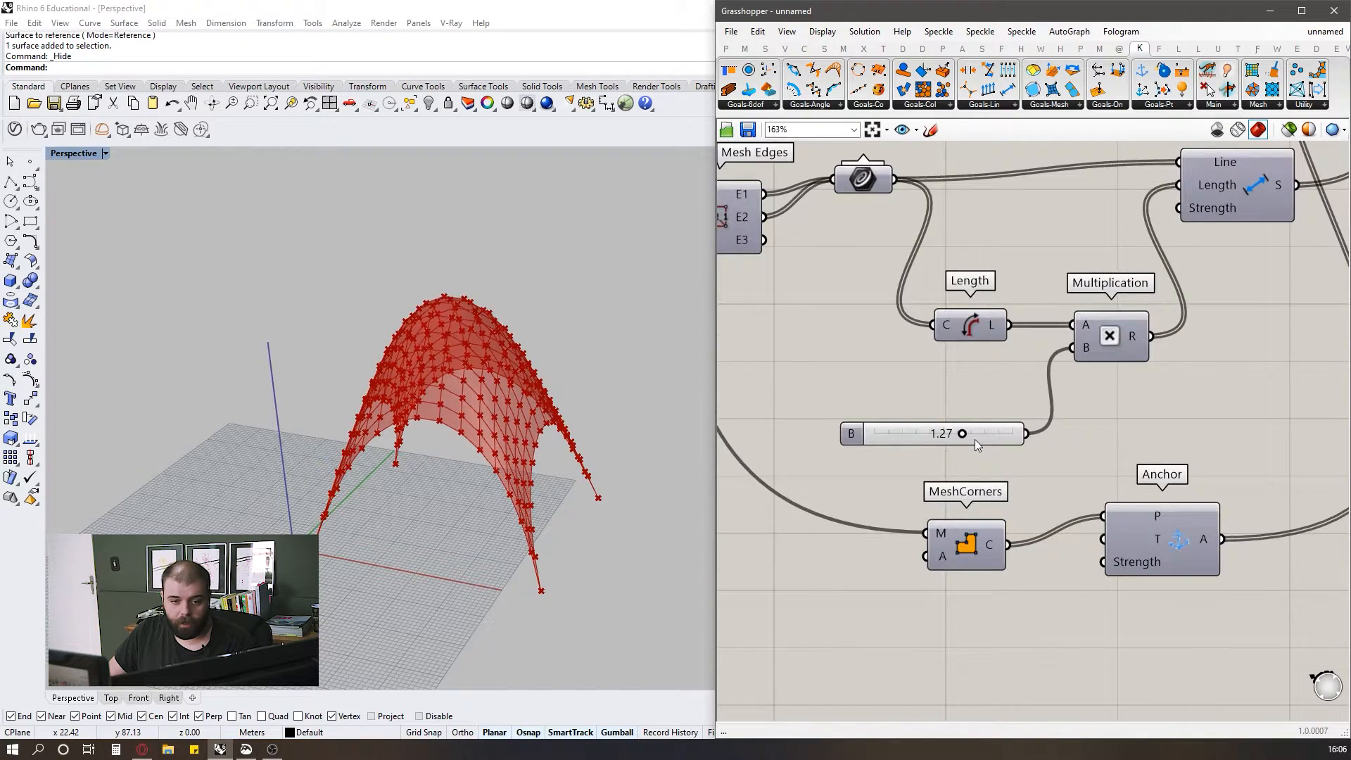
mouse_move(959, 438)
mouse_down()
mouse_move(921, 444)
mouse_move(955, 441)
mouse_up()
- Lower the Factor slider feeding Unit Z to 0.17 to weaken the upward load
scroll(1026, 555, down, 5)
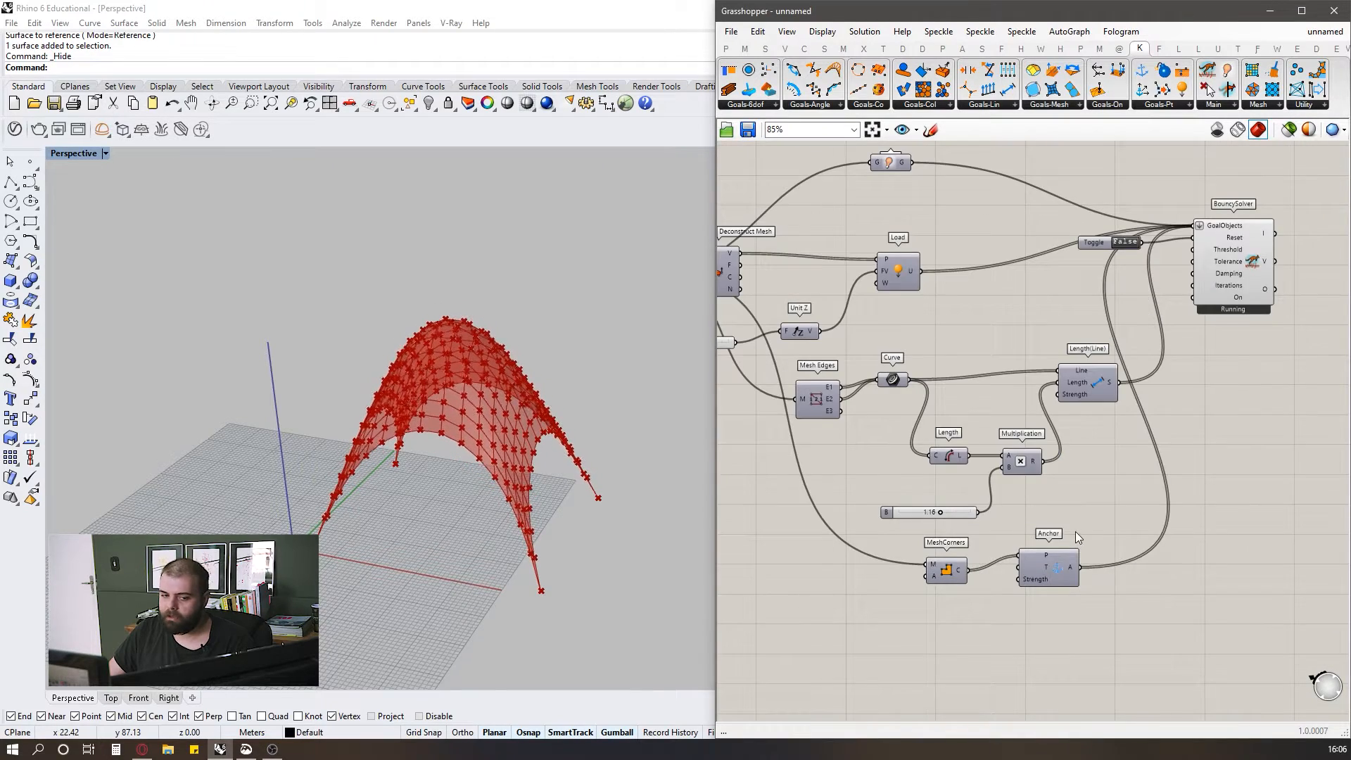
scroll(877, 435, up, 8)
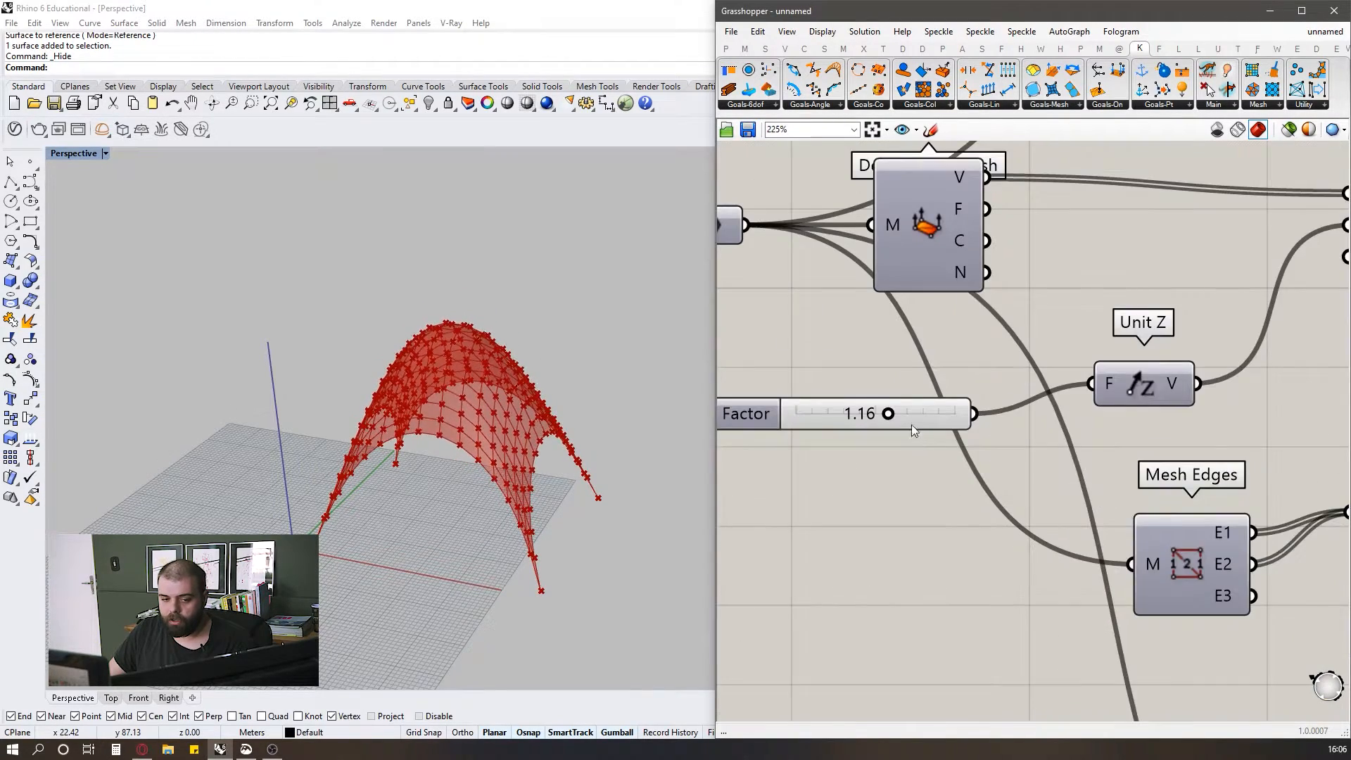
drag(879, 412, 773, 416)
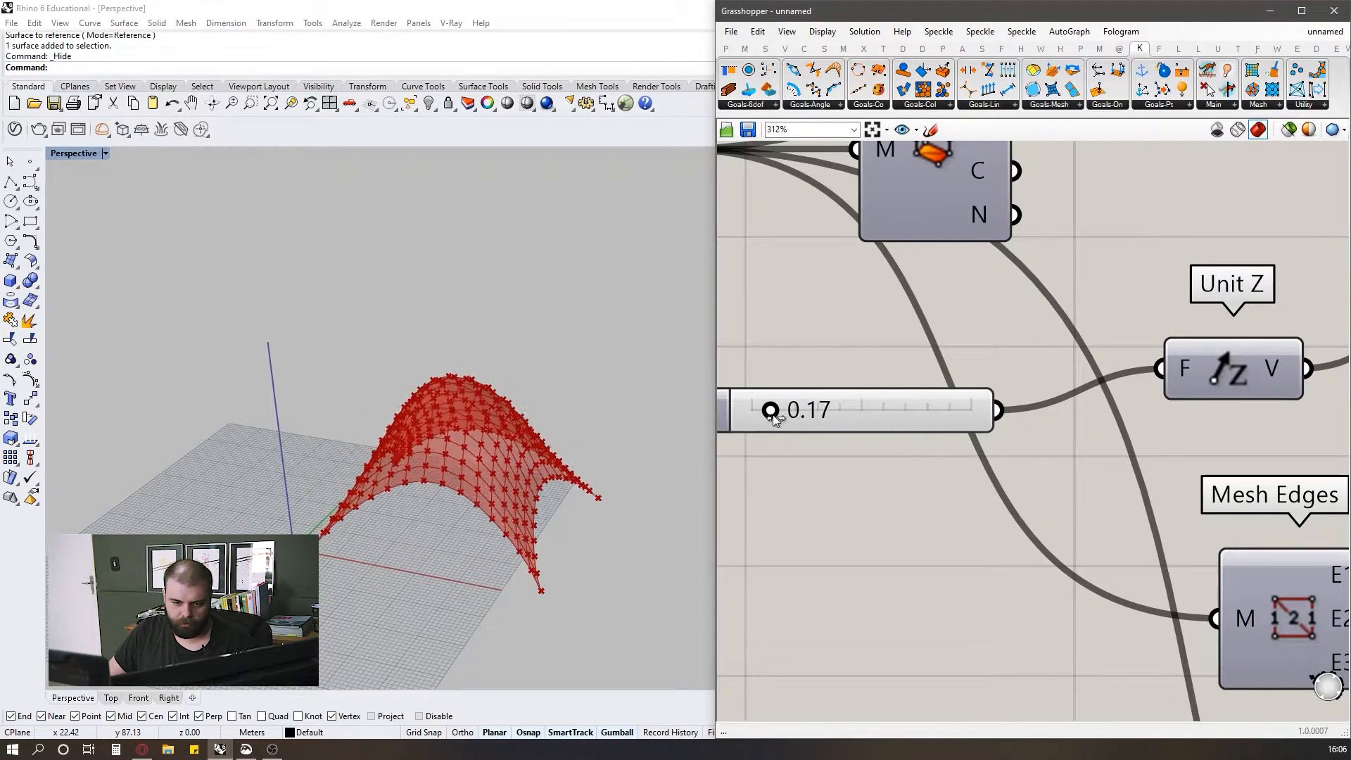
- Examine the form-found shell from several angles and distances in the Perspective viewport
right_drag(523, 599, 496, 559)
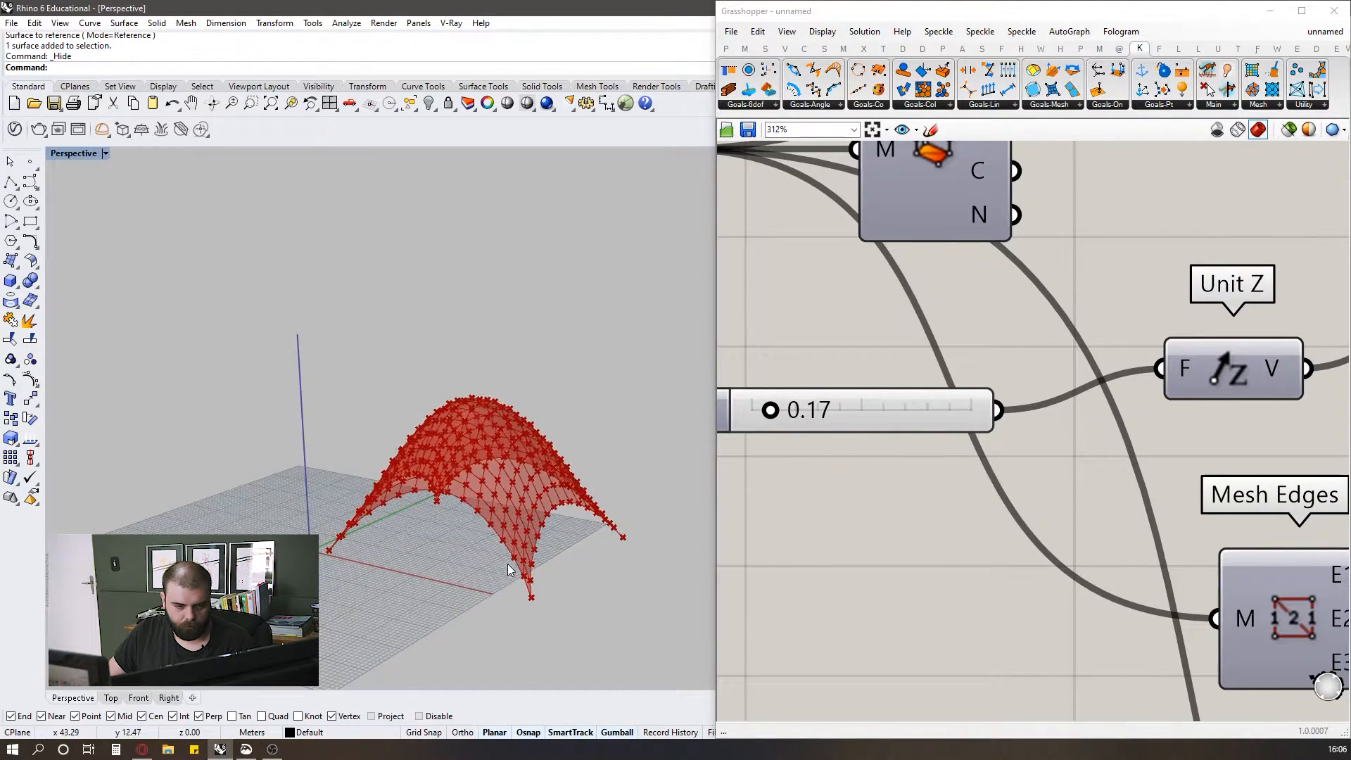
scroll(496, 559, up, 3)
right_drag(459, 491, 514, 445)
scroll(513, 445, down, 5)
click(839, 311)
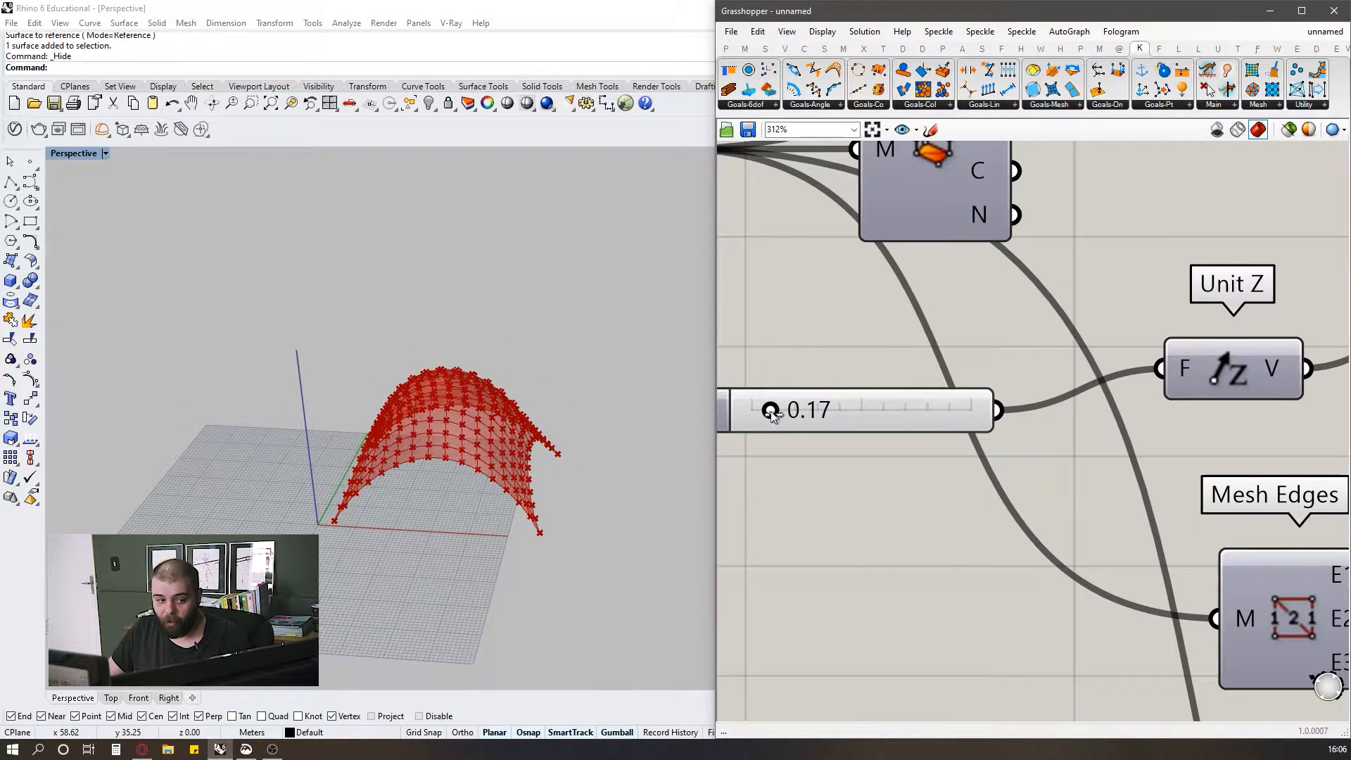
scroll(454, 402, down, 4)
right_drag(512, 451, 454, 437)
scroll(523, 428, up, 5)
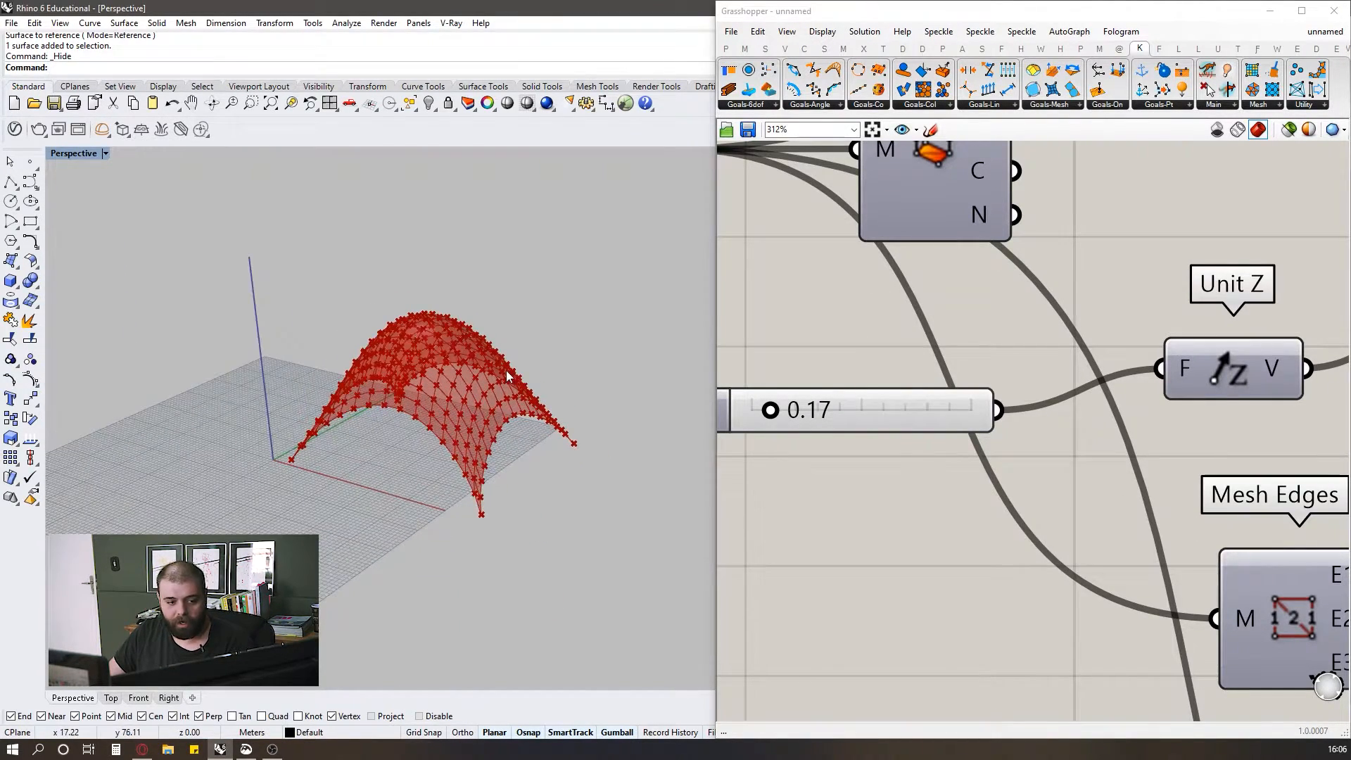
scroll(505, 370, down, 2)
right_drag(505, 370, 535, 384)
click(800, 311)
- Add a Kangaroo Wind component to the canvas beside MeshCorners
scroll(859, 385, down, 5)
scroll(855, 385, down, 5)
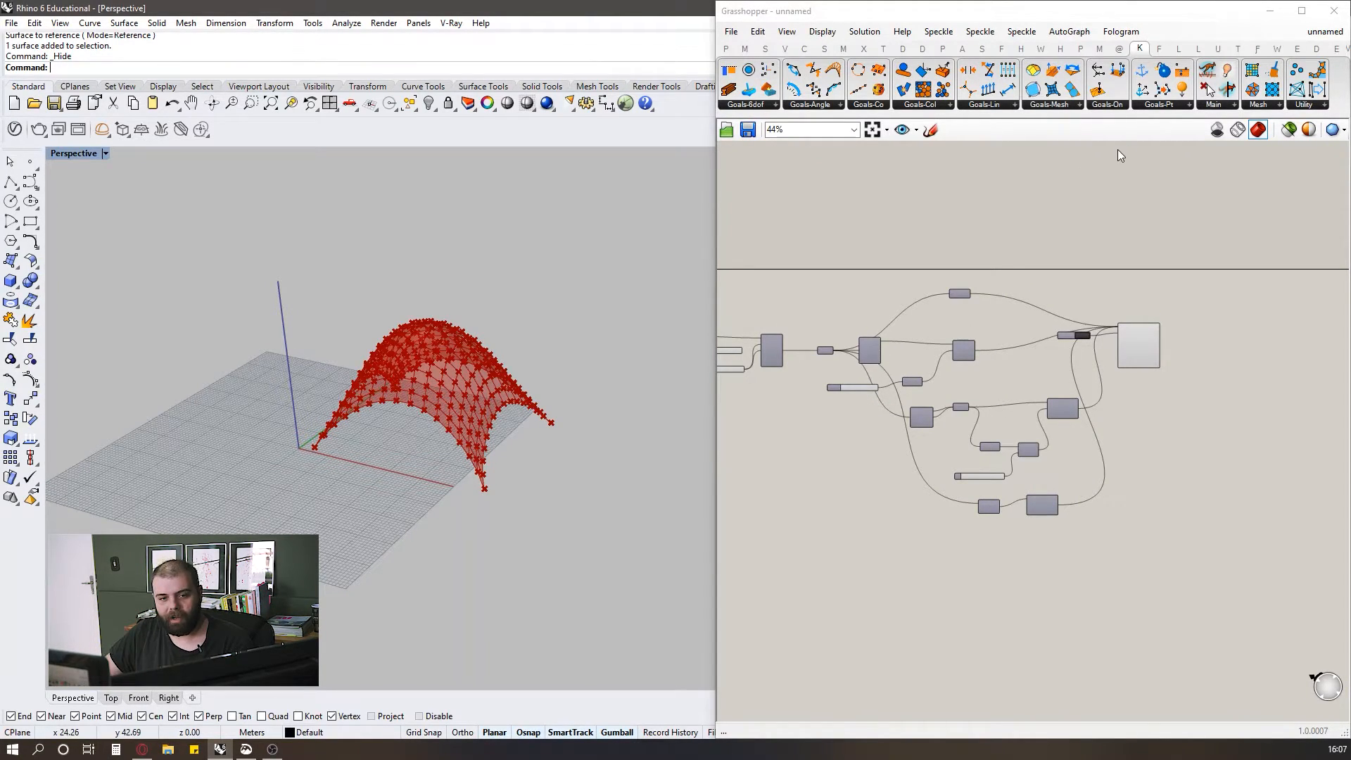
scroll(900, 508, up, 2)
double_click(896, 517)
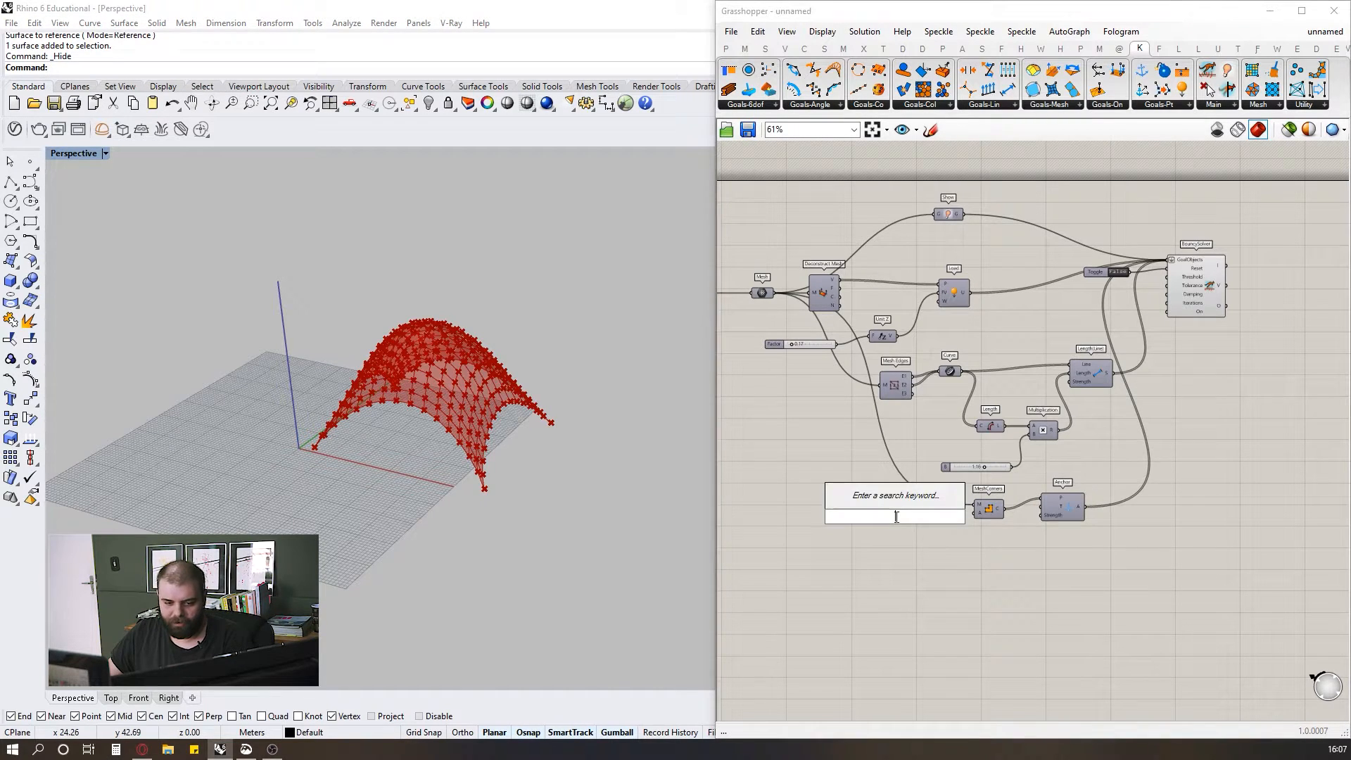
text(wind)
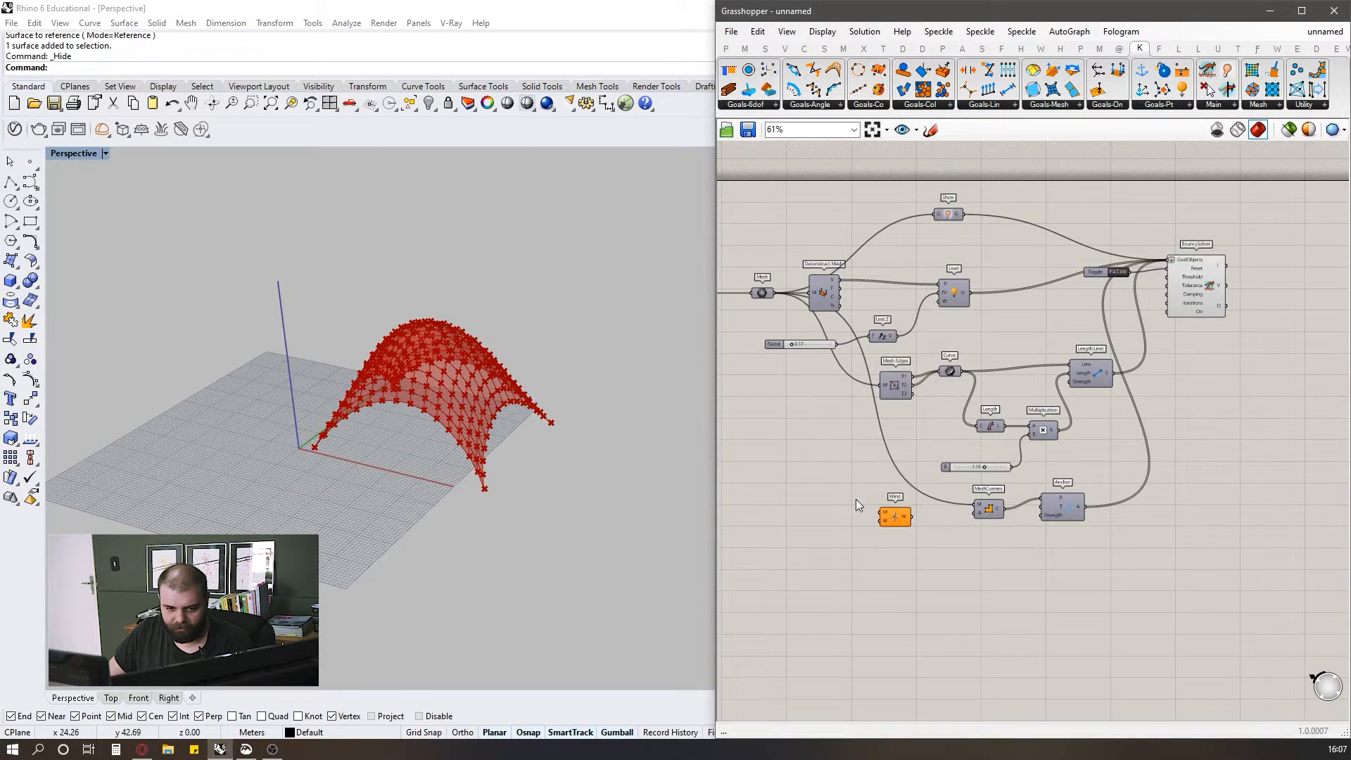
click(859, 501)
scroll(887, 510, up, 5)
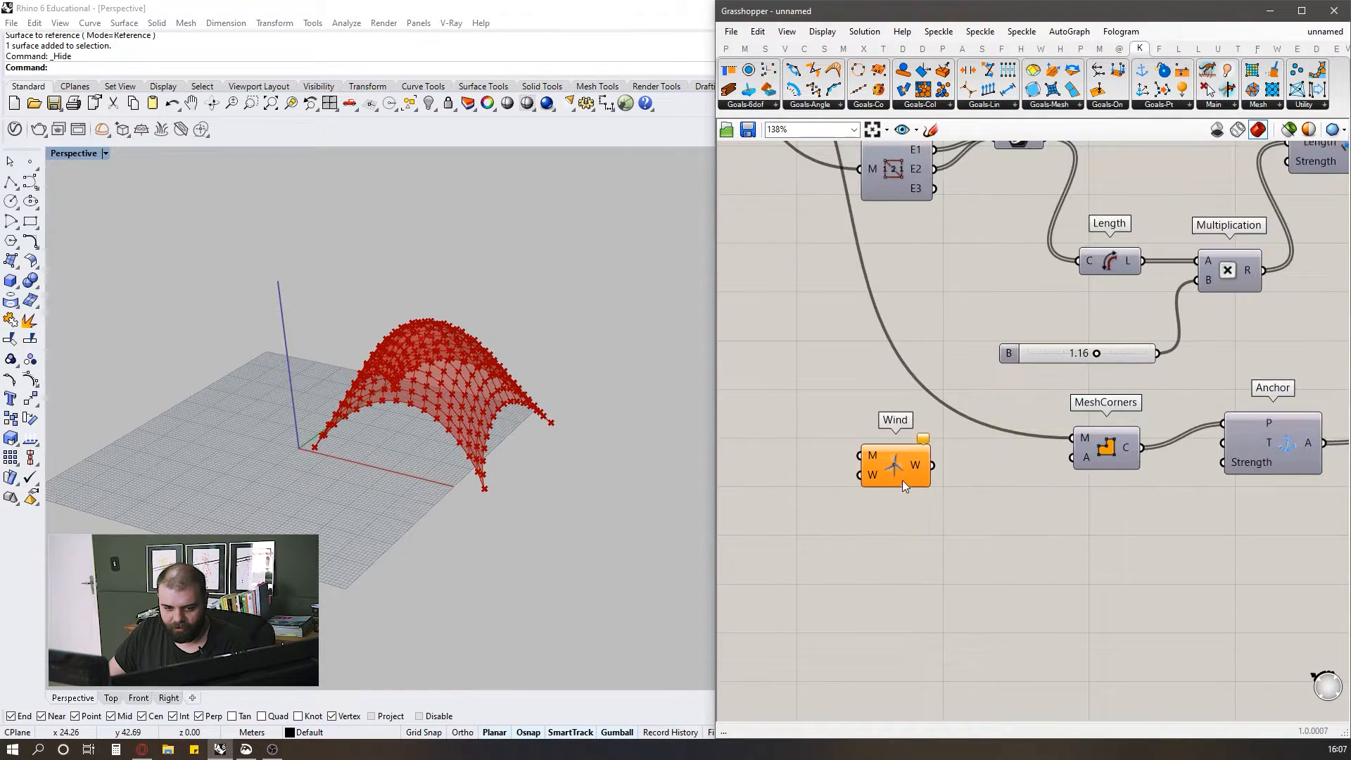
- Position the Wind component just below MeshCorners and connect the Mesh parameter to its M input
drag(902, 484, 948, 499)
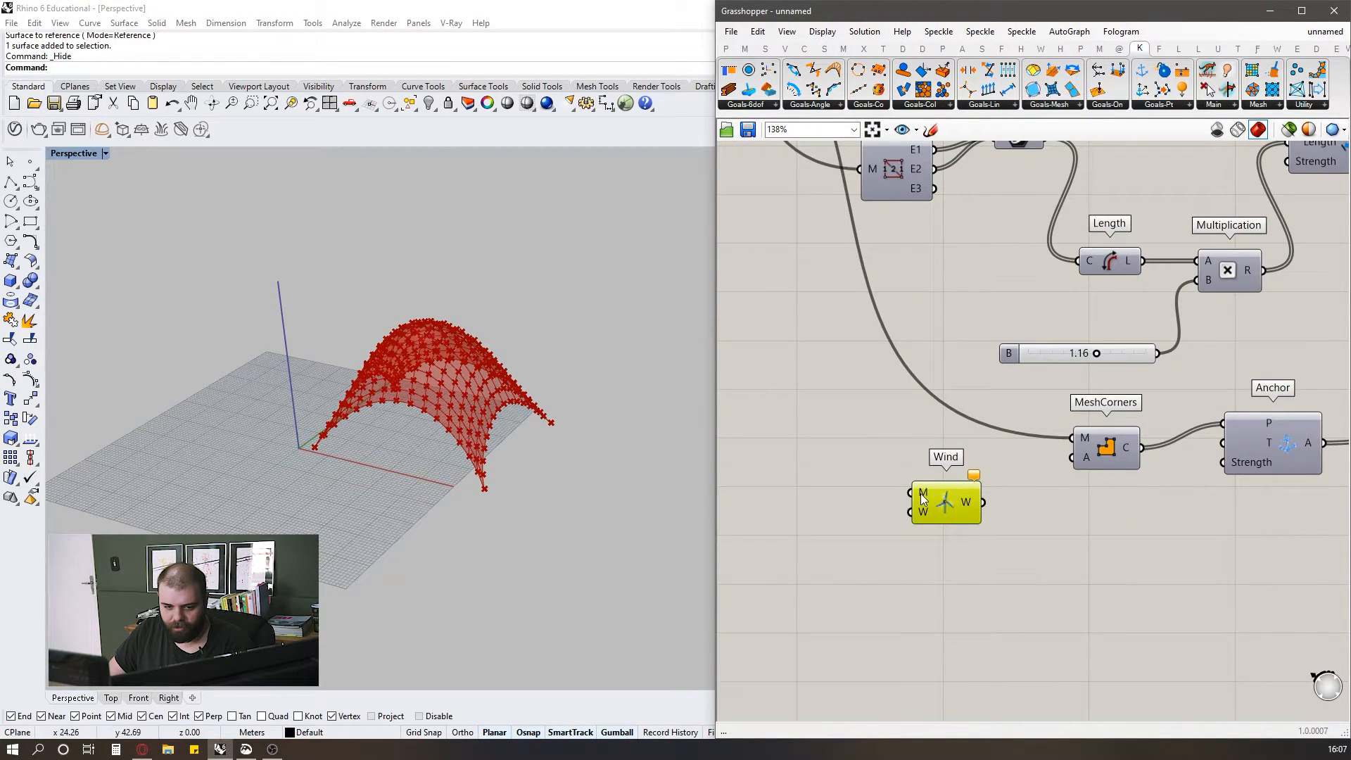
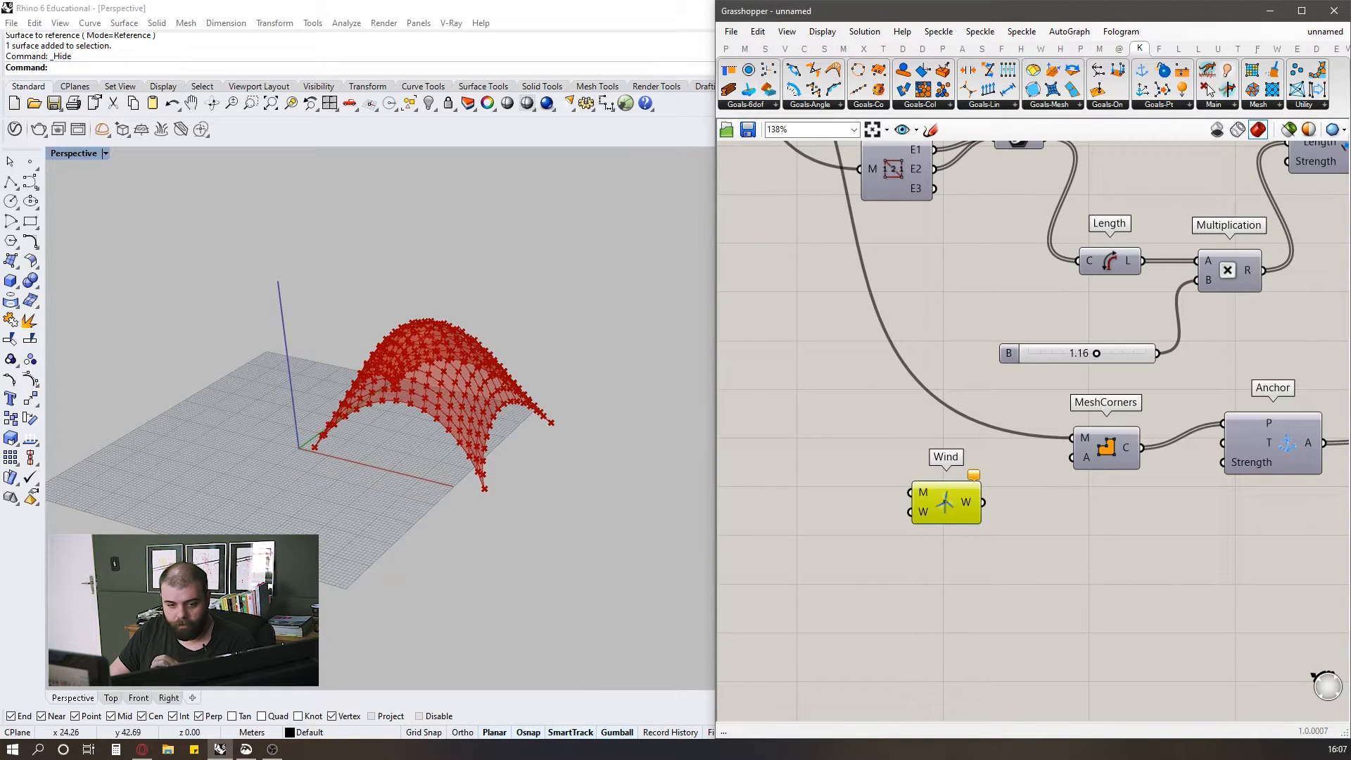
click(984, 629)
scroll(818, 538, down, 5)
scroll(859, 533, up, 4)
drag(861, 528, 980, 567)
click(890, 505)
scroll(973, 531, down, 4)
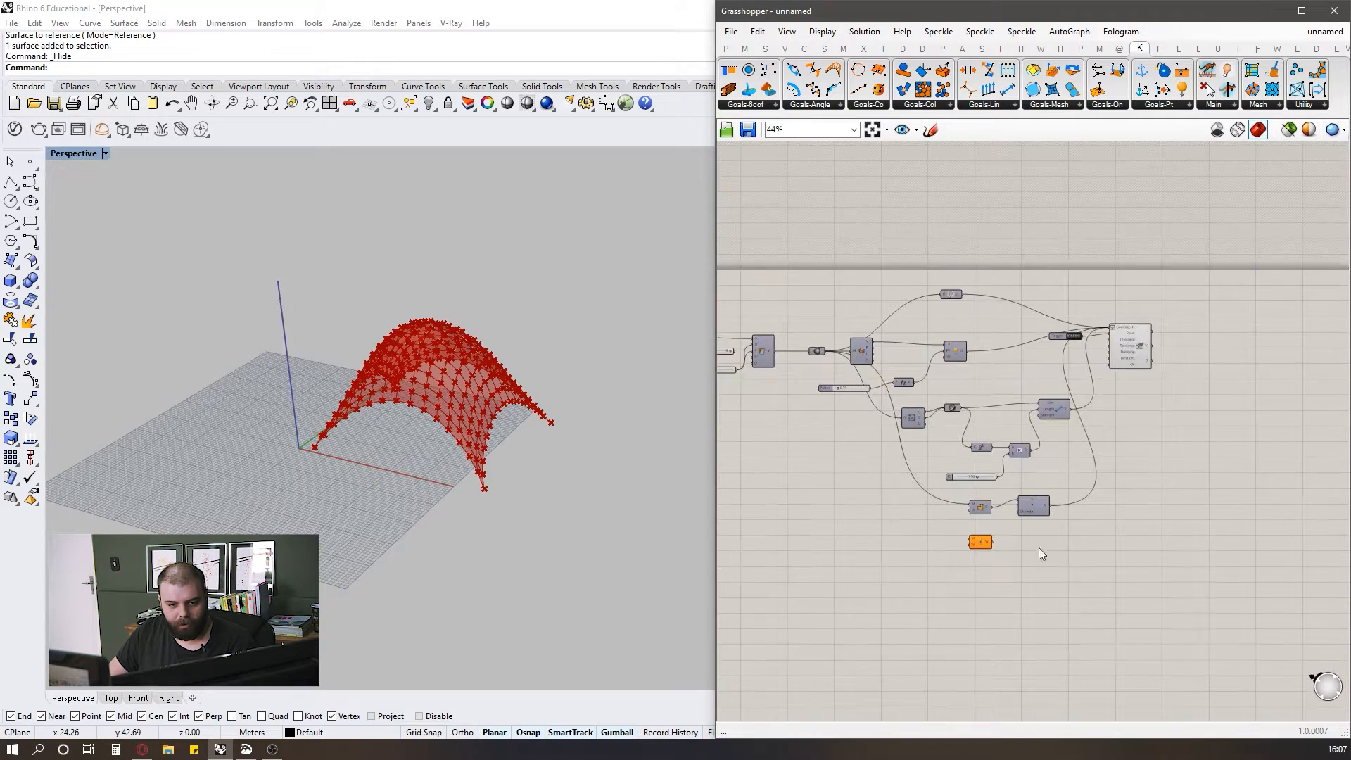
scroll(949, 534, up, 1)
scroll(867, 452, up, 3)
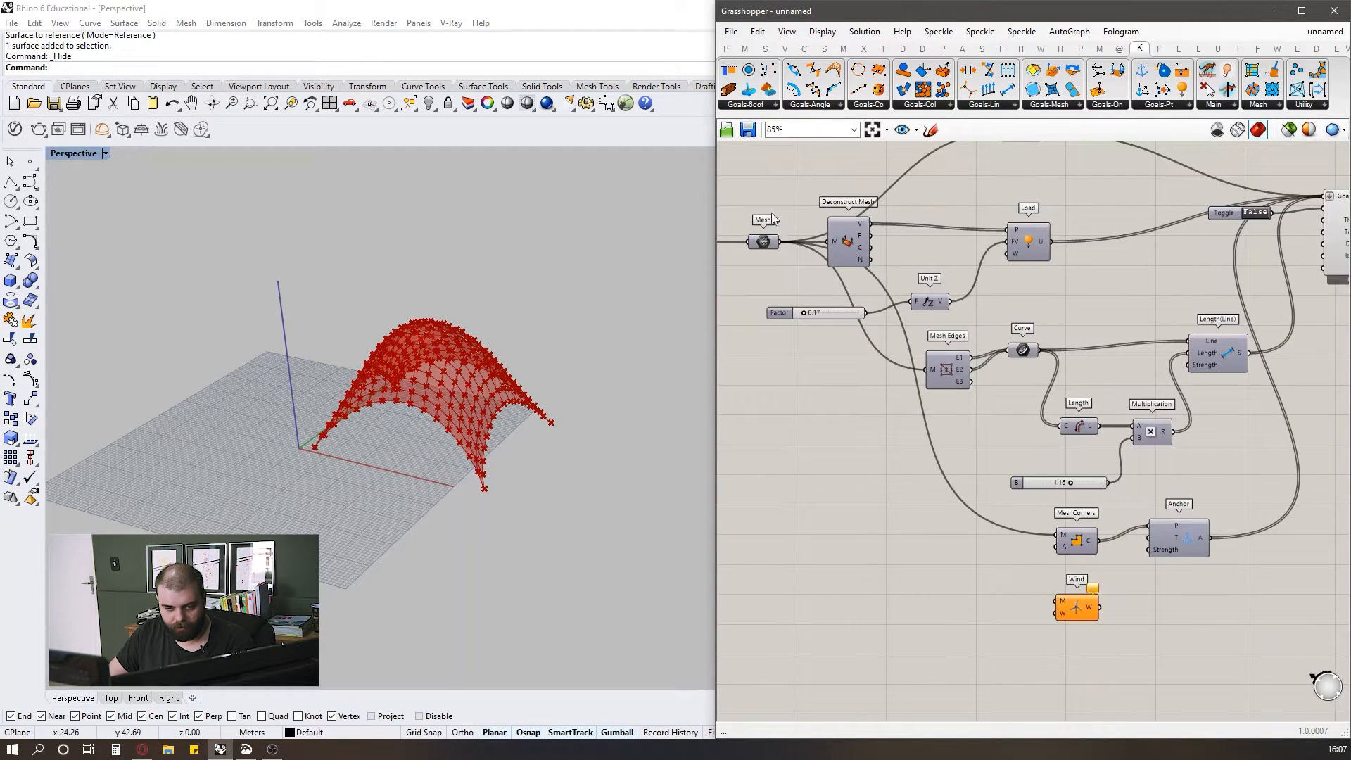
drag(946, 517, 1075, 602)
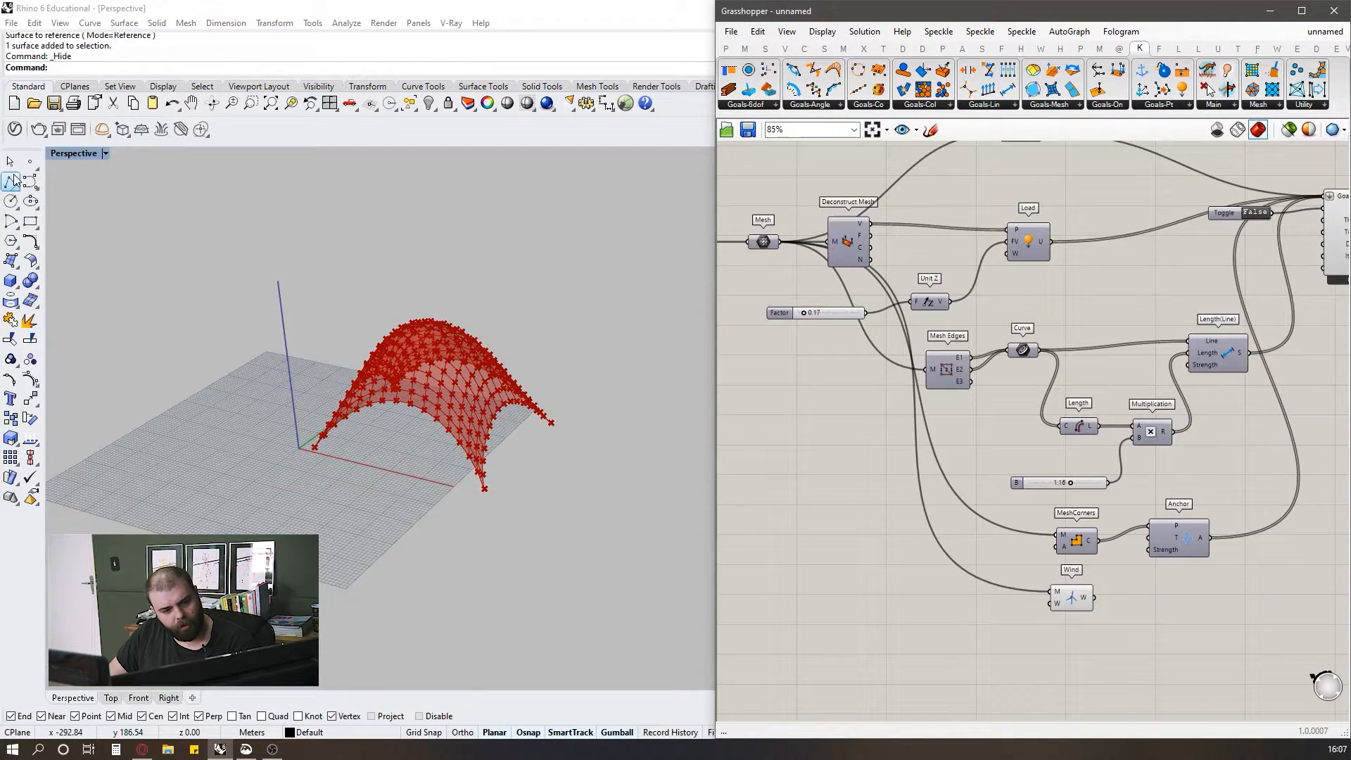
- Draw a single-segment polyline about 15 m long on the ground in front of the shell in the Perspective viewport
click(12, 181)
scroll(325, 296, down, 3)
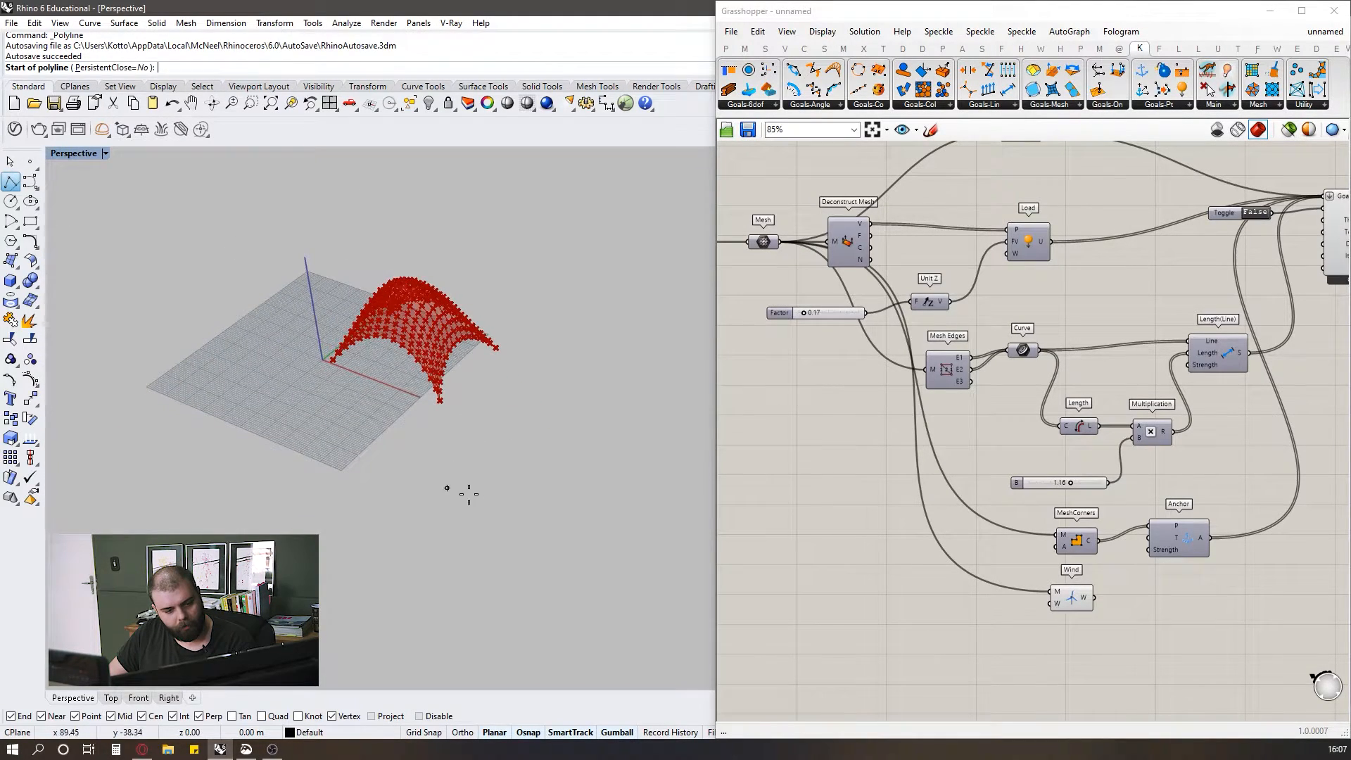
click(501, 535)
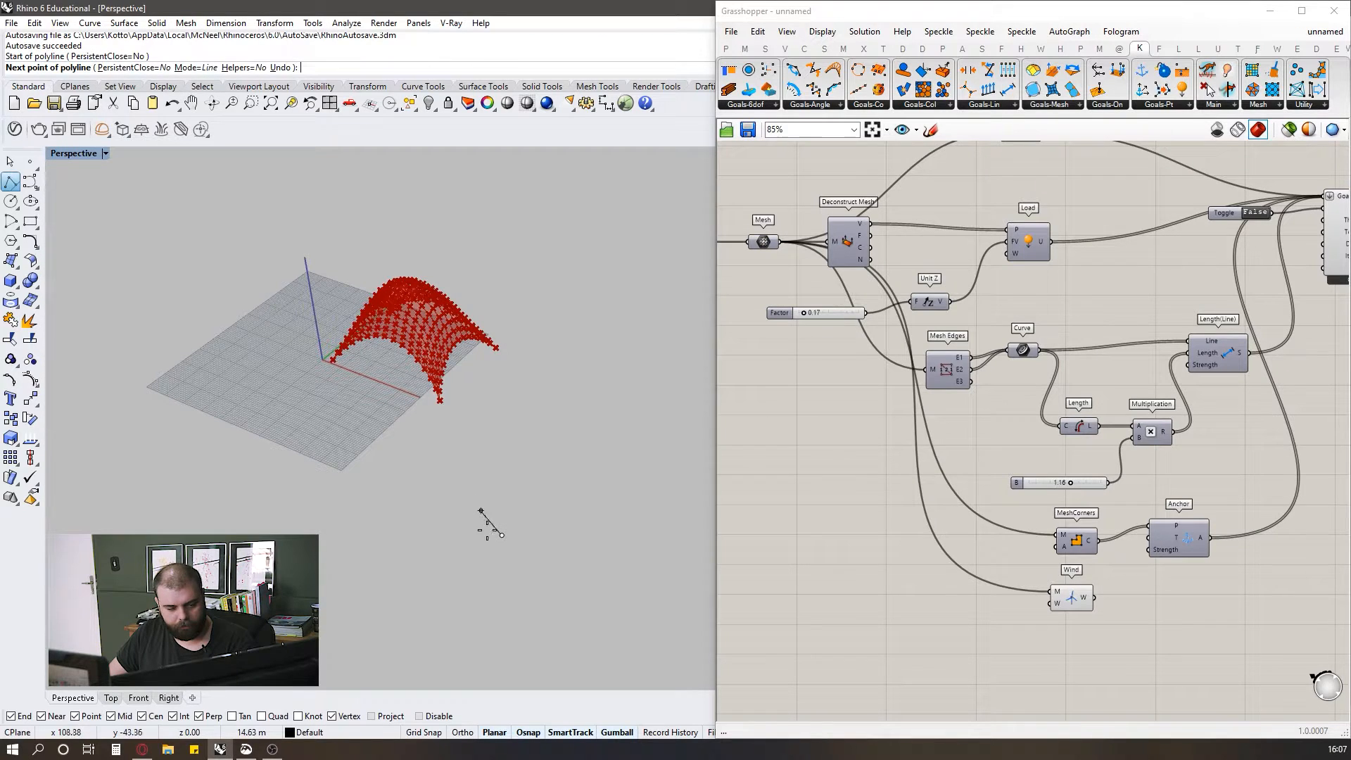
click(486, 510)
key(Return)
right_drag(529, 570, 520, 544)
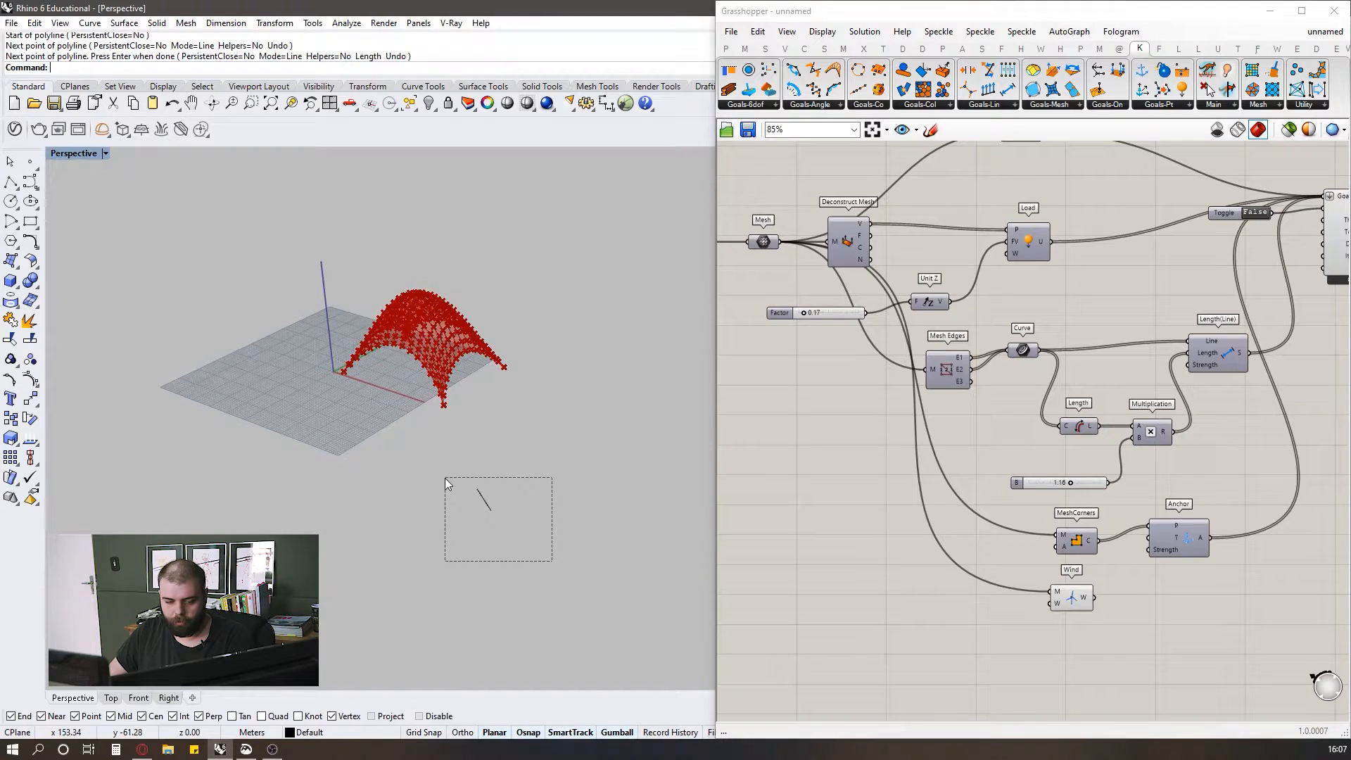
- Add a Curve parameter near the Wind component and reference the newly drawn line in it as one curve
click(484, 499)
double_click(891, 609)
text(curve)
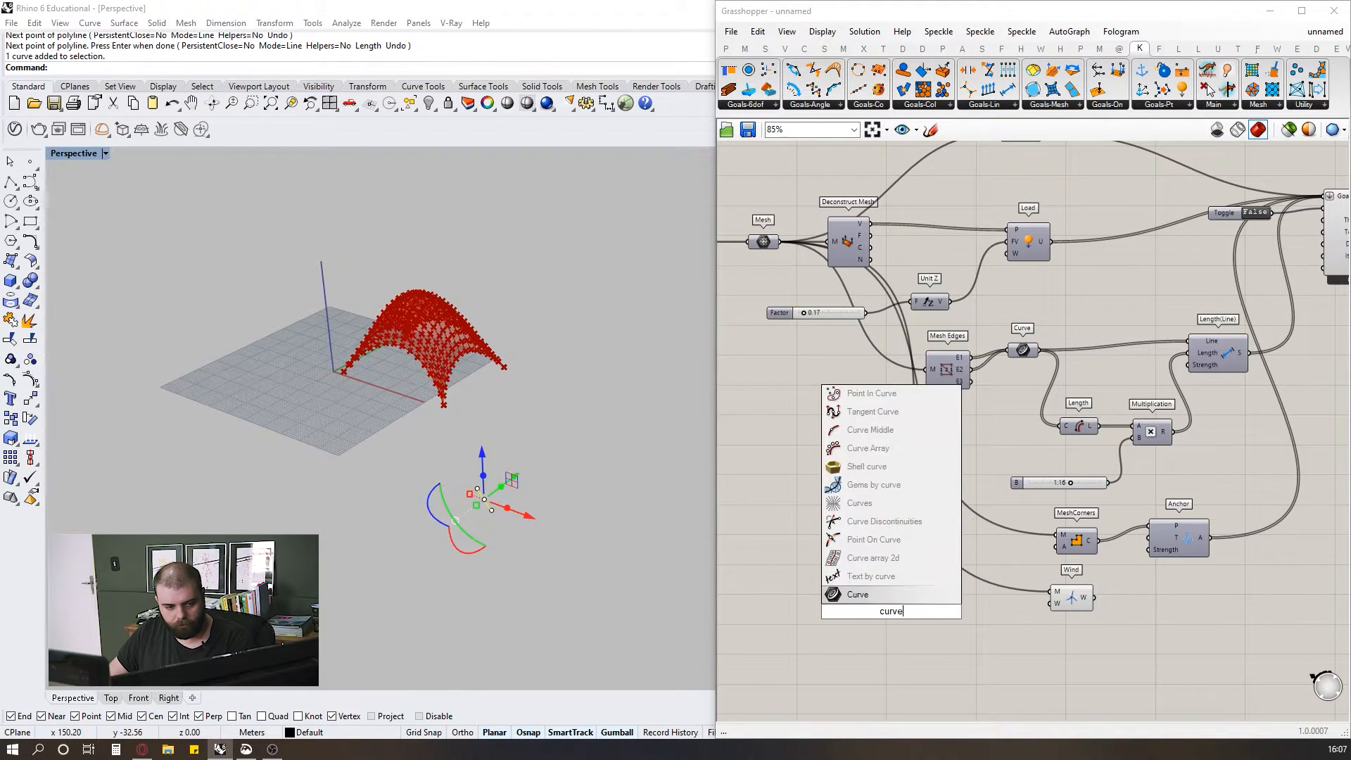
key(Return)
right_click(898, 612)
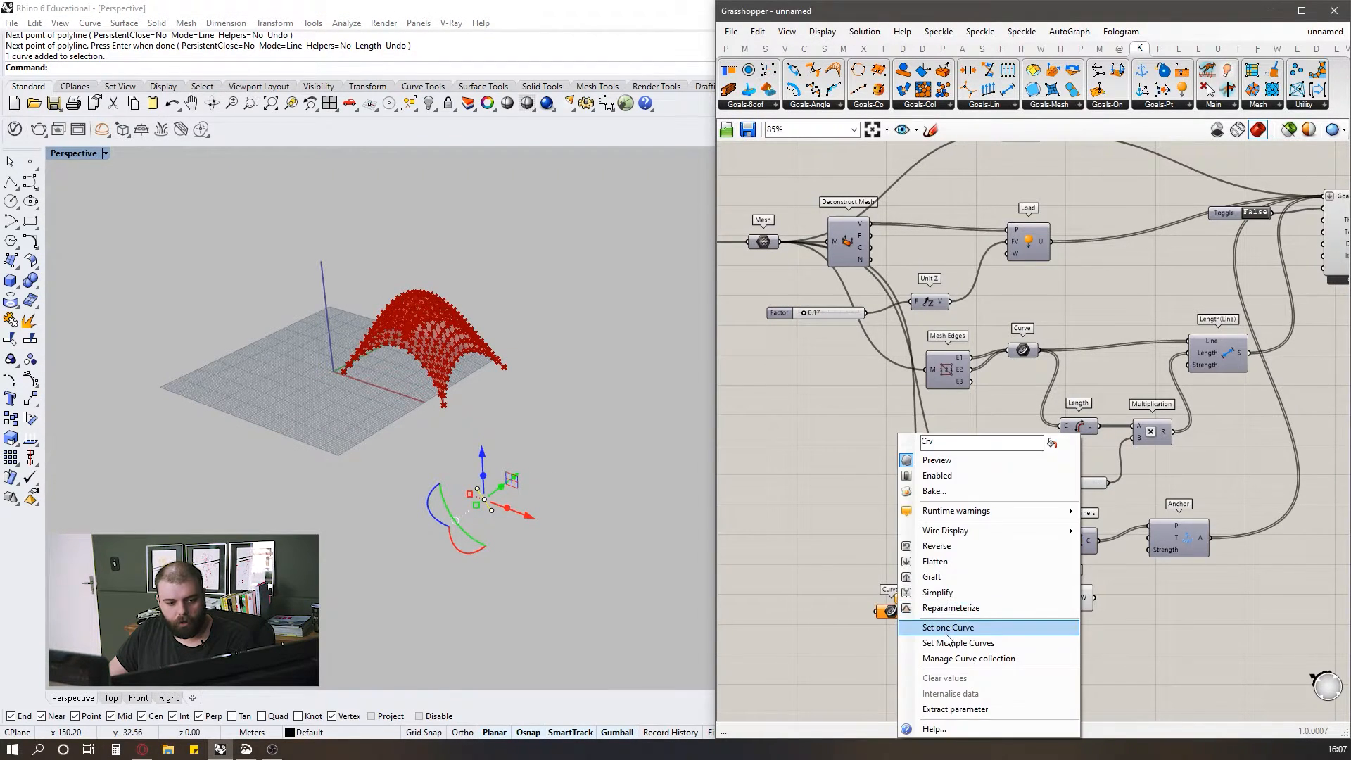
click(948, 627)
click(519, 483)
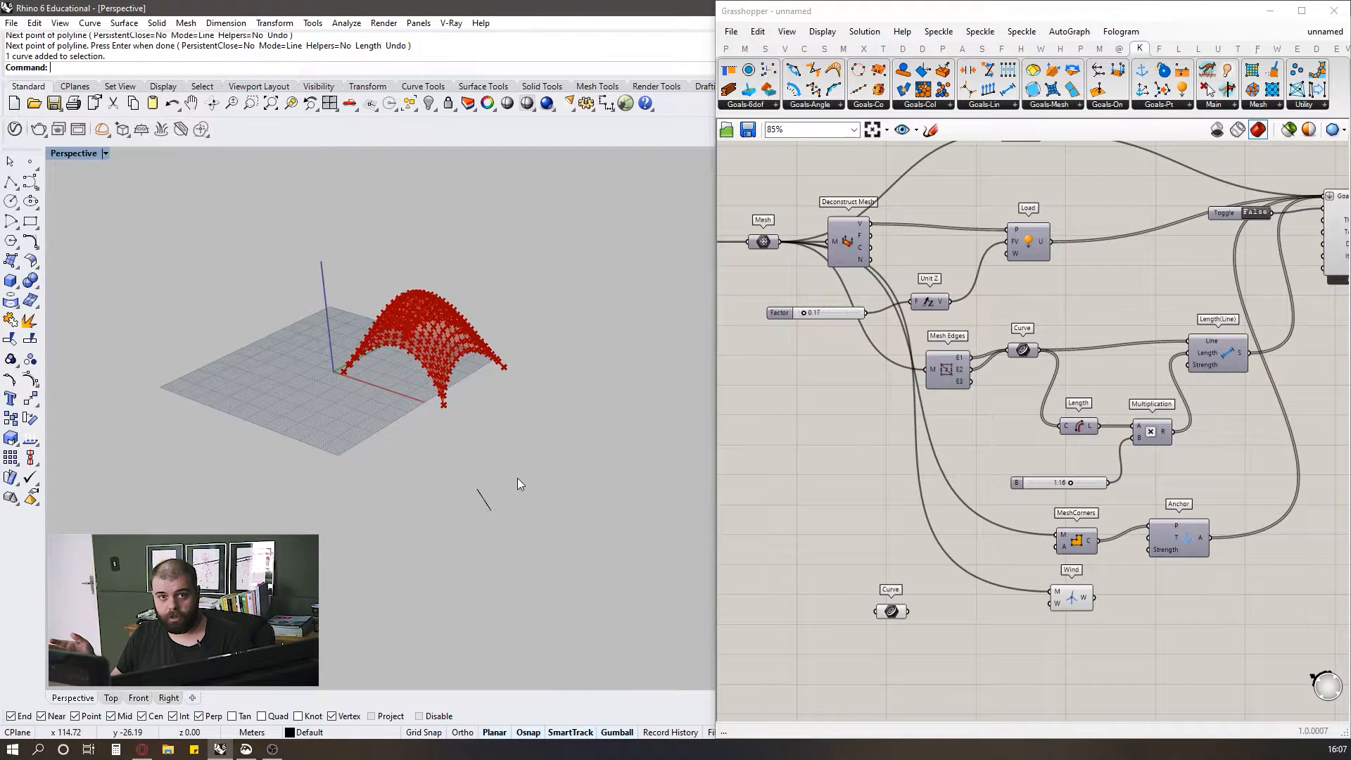
right_drag(518, 483, 520, 495)
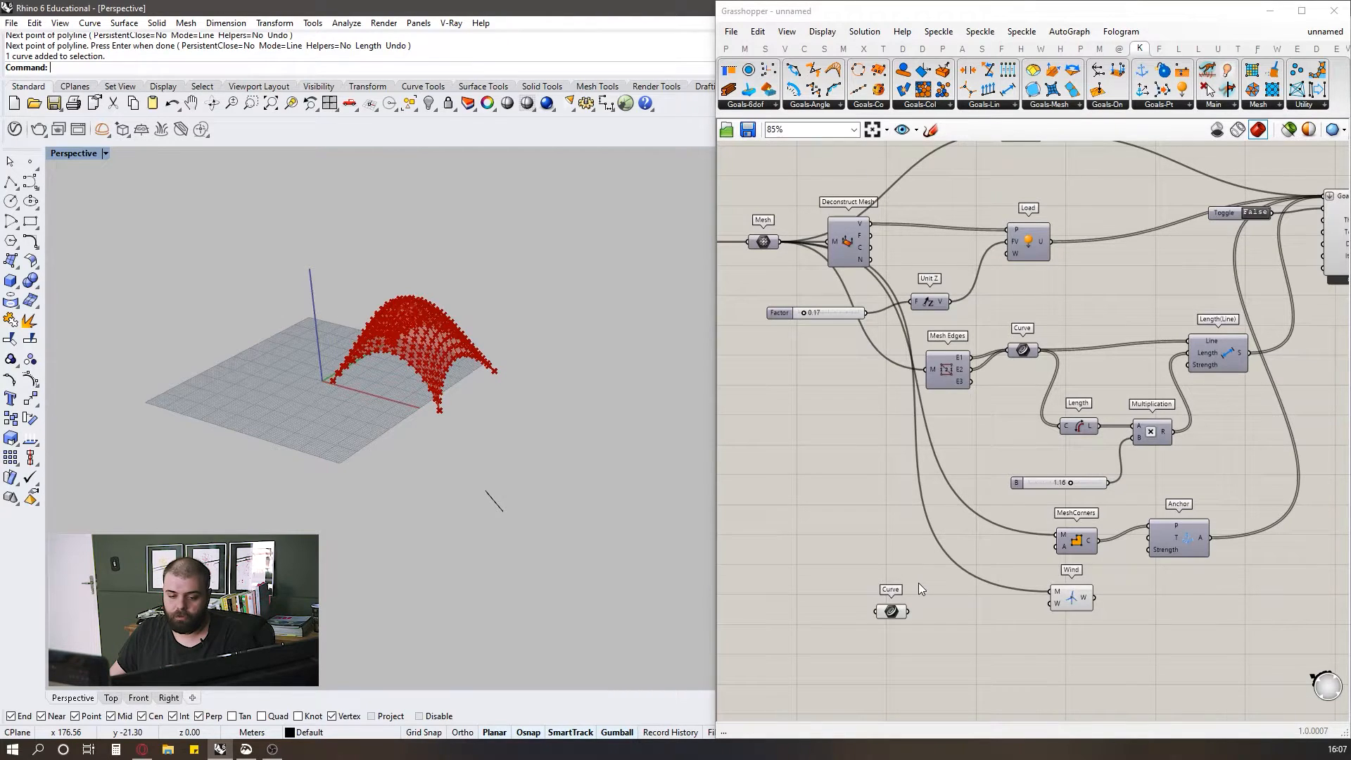
- Add an Amplitude component near Wind and connect the Curve parameter to its V input
double_click(995, 653)
text(ampli)
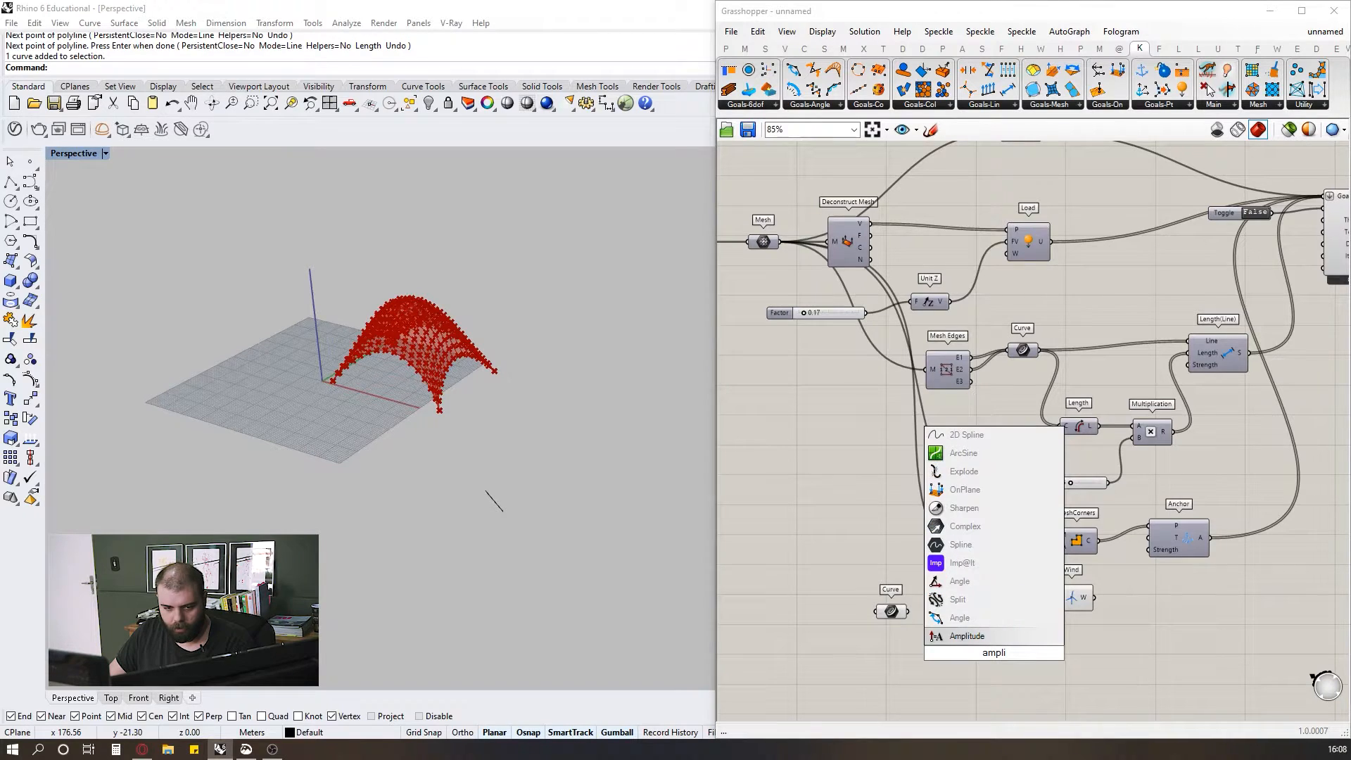
key(Return)
scroll(965, 573, up, 3)
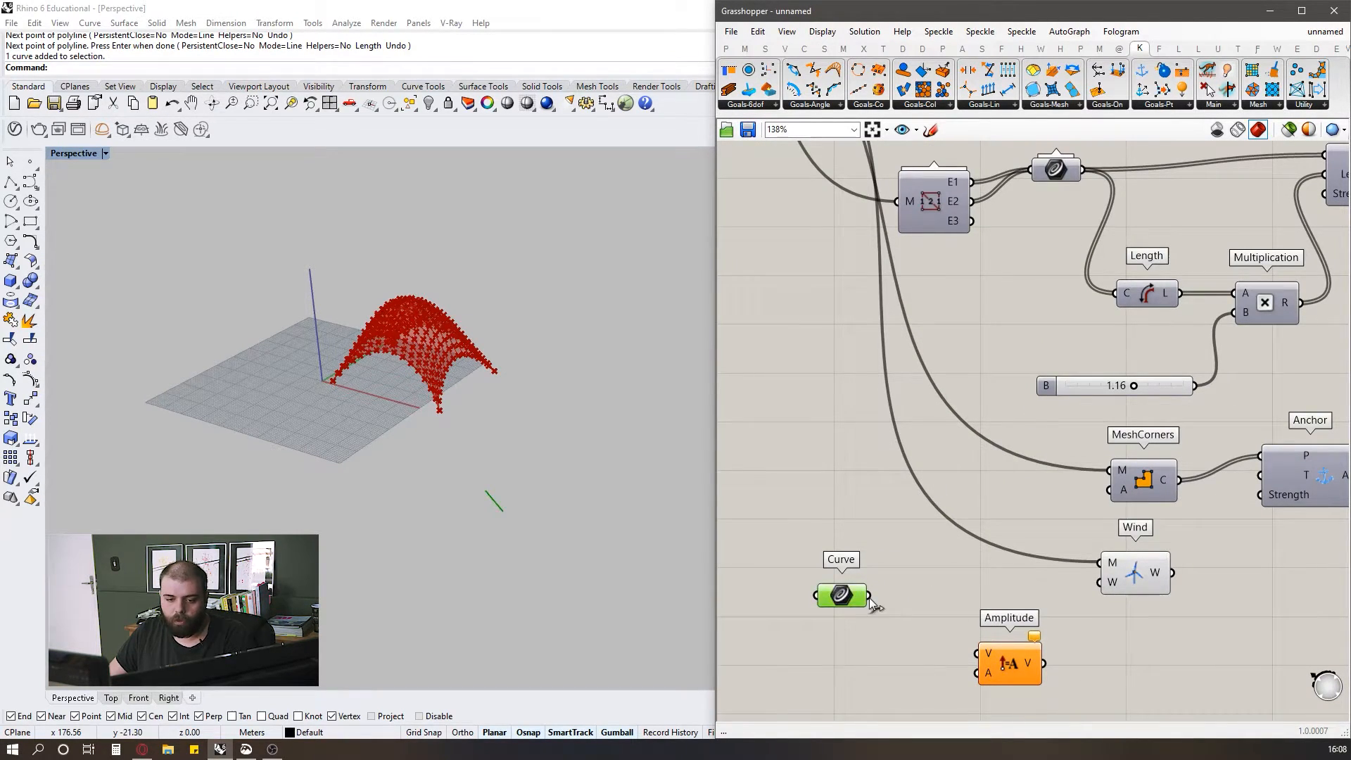
drag(955, 655, 978, 654)
scroll(936, 658, down, 2)
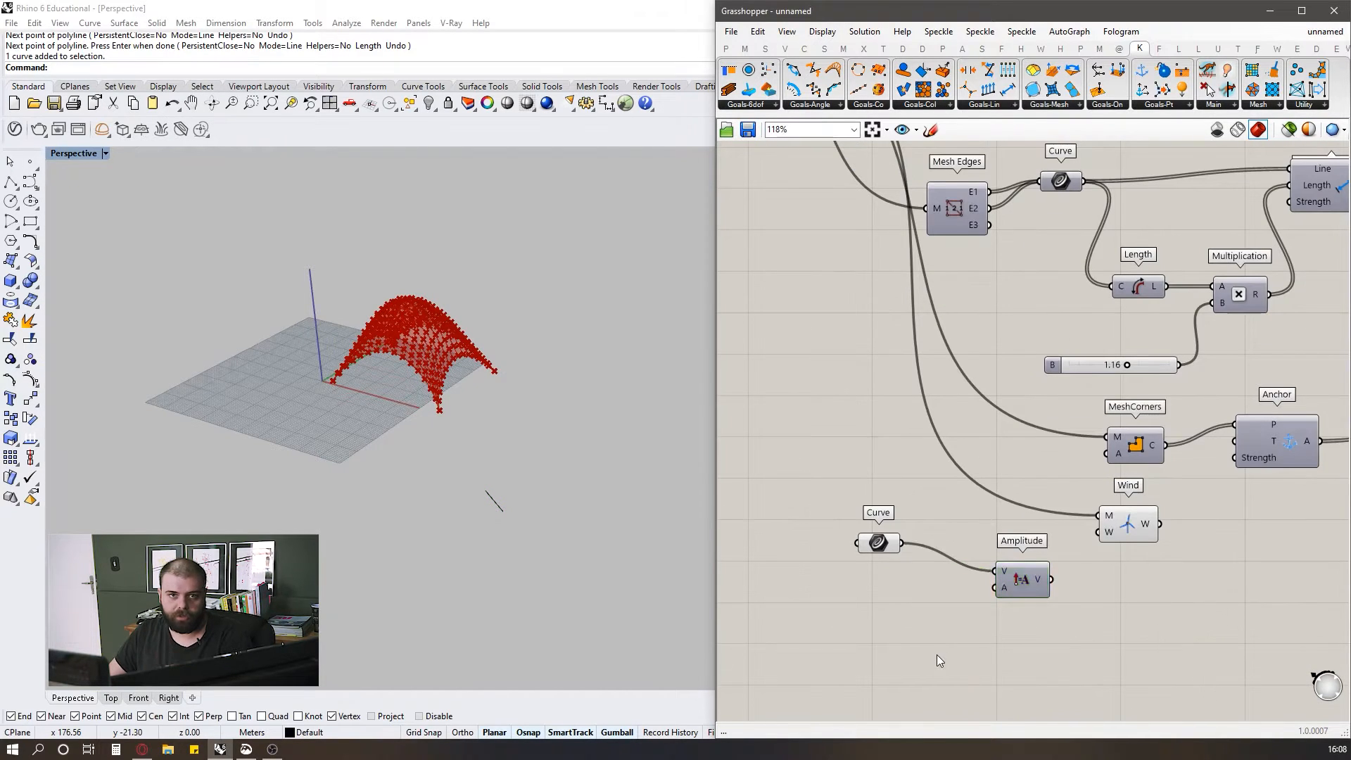
- Add a decimal number slider ranging from 0 to 5, connect it to Amplitude's A input and set it to 0.10
double_click(901, 647)
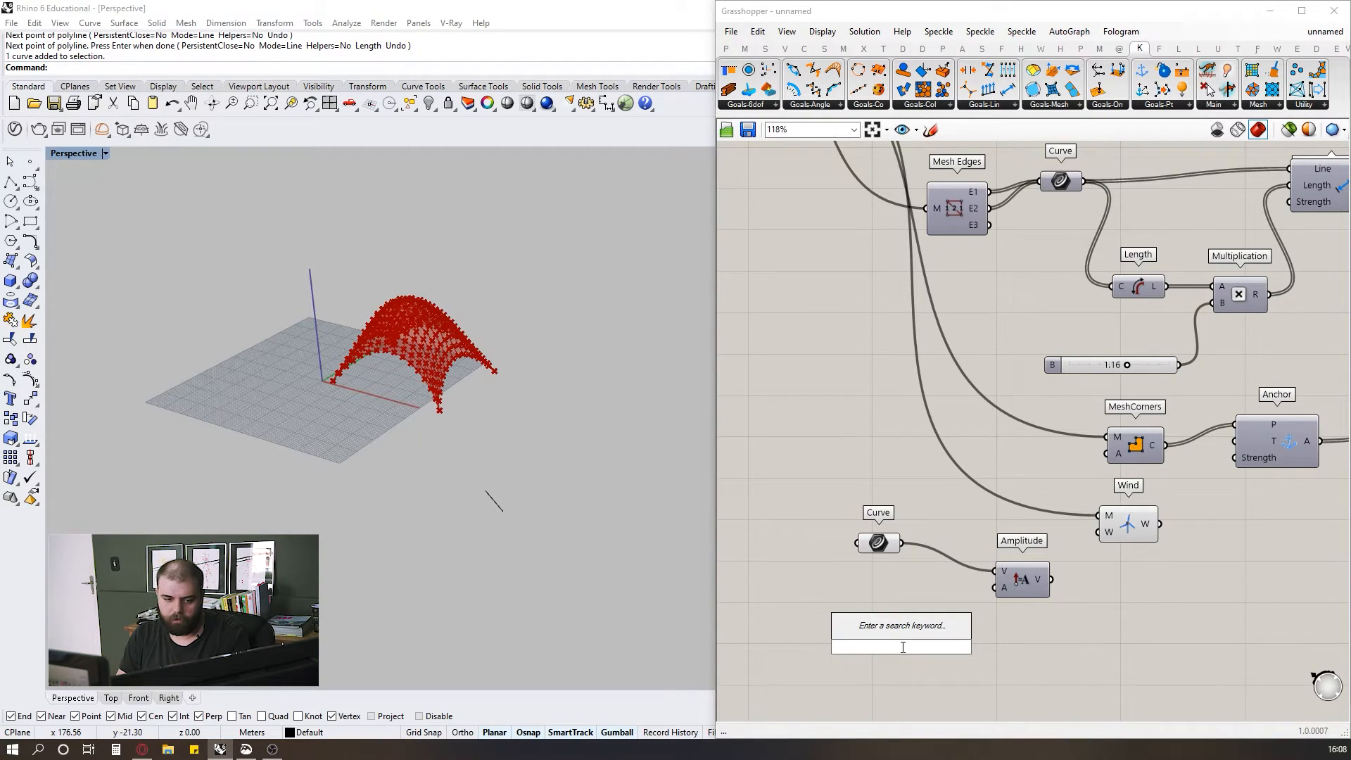
text(0<5)
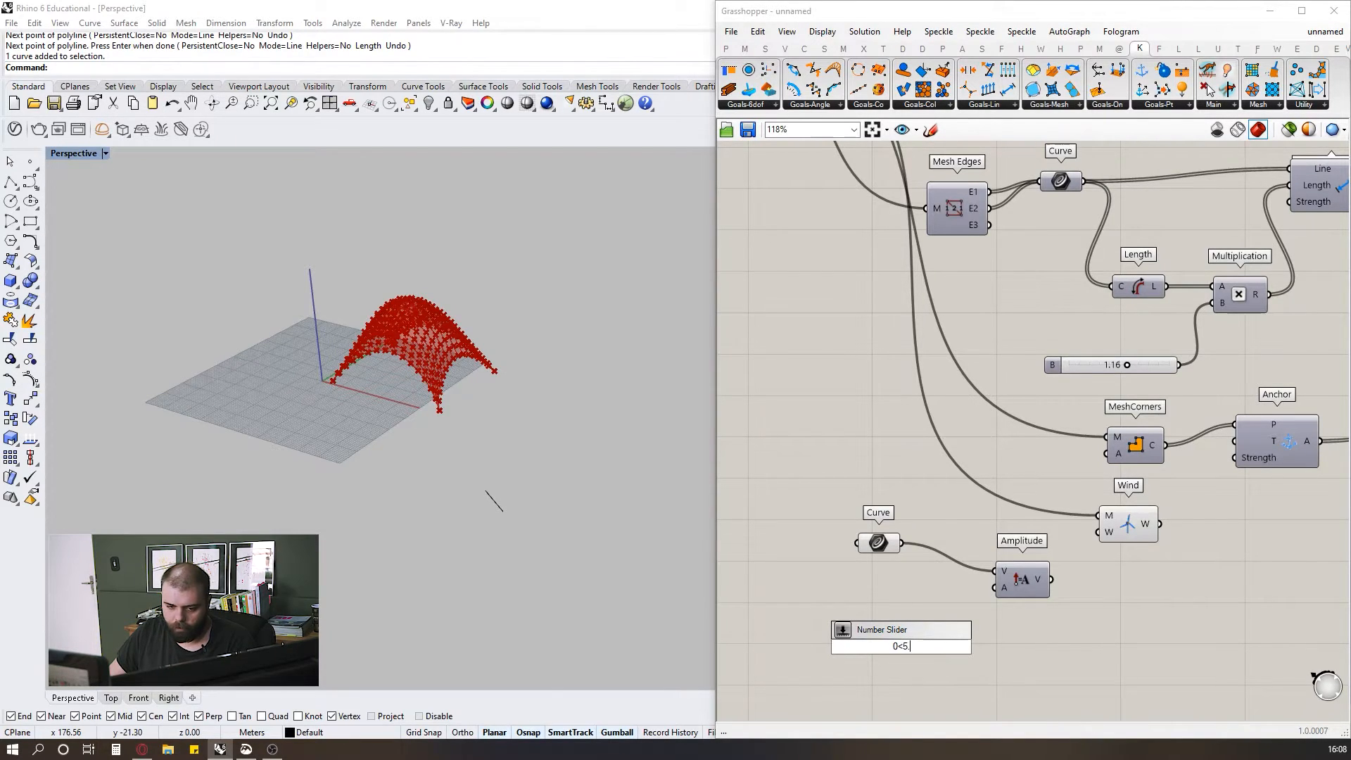
text(.)
key(Return)
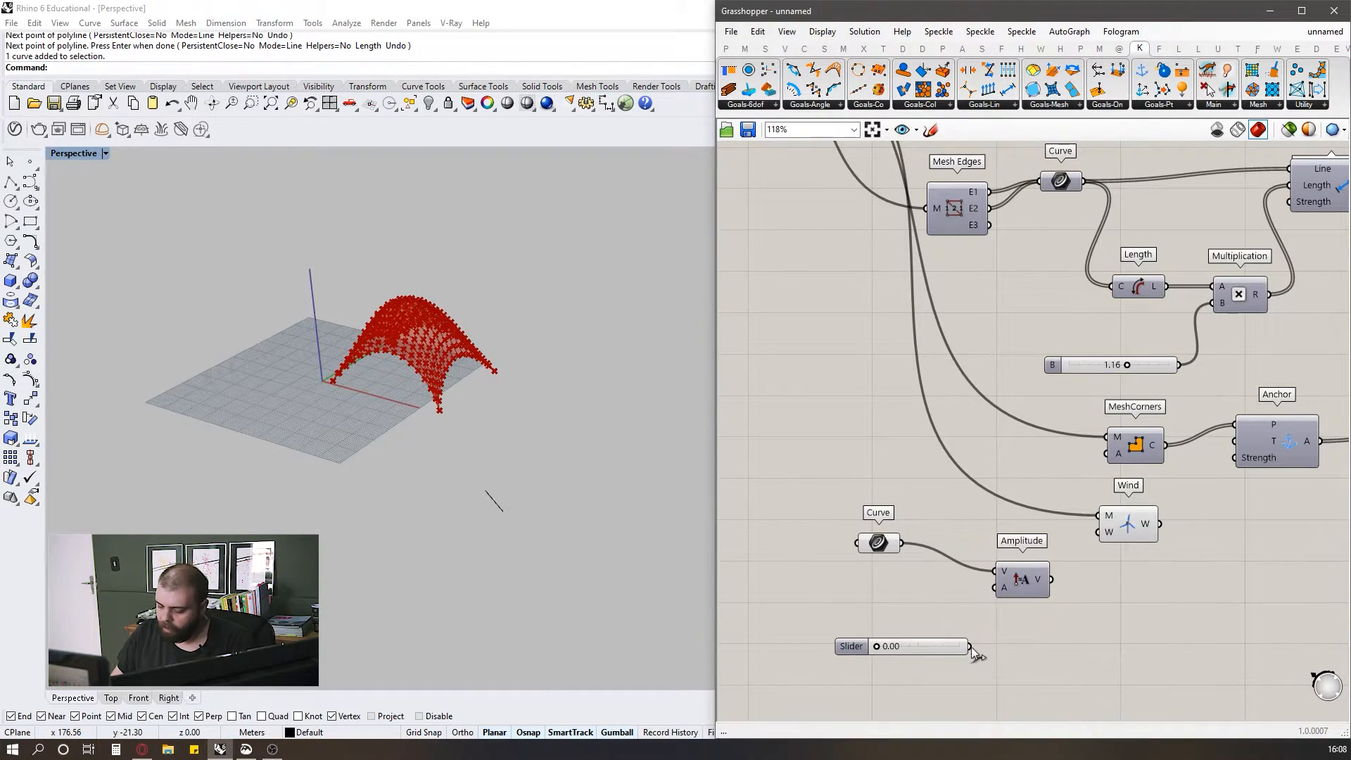
drag(991, 590, 996, 587)
scroll(886, 615, up, 3)
double_click(900, 625)
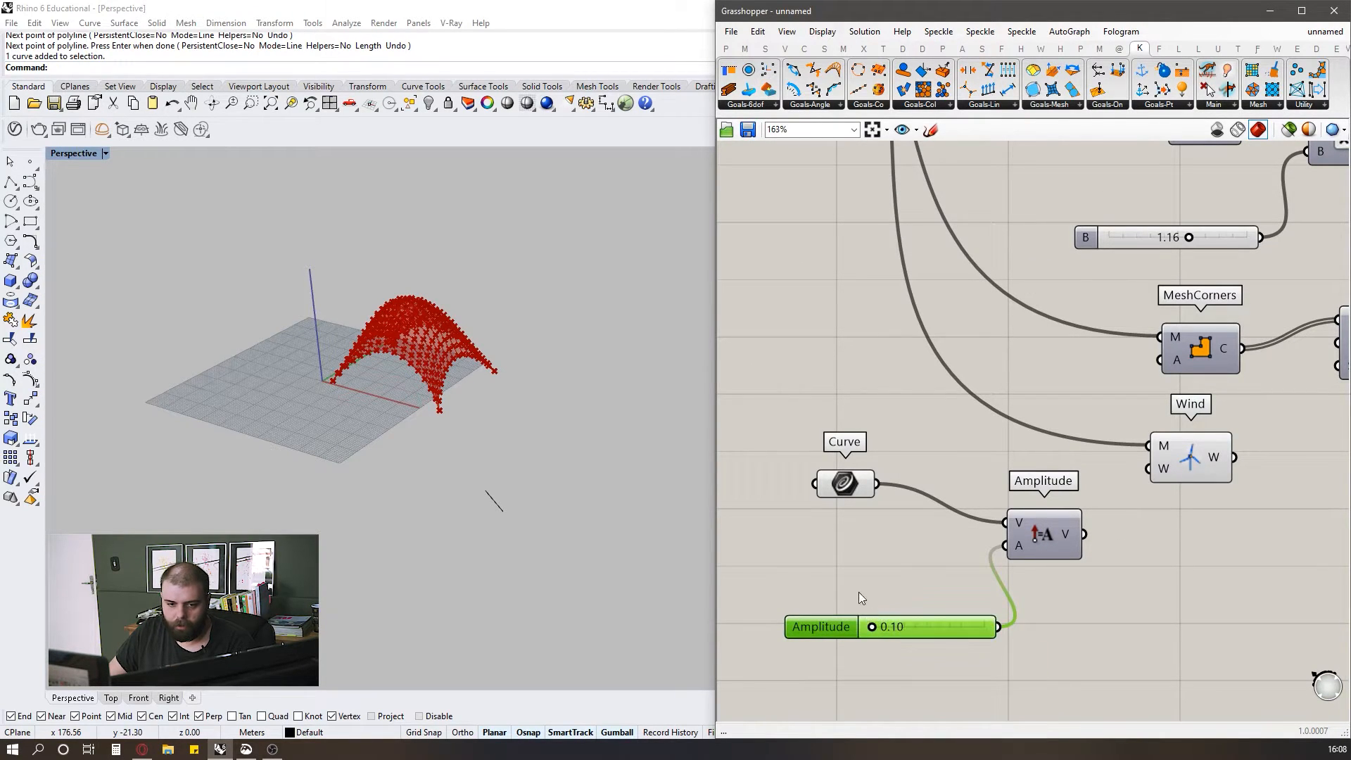
- Connect Amplitude's output to Wind's W input and add Wind's output to the GoalObjects of BouncySolver
scroll(868, 598, down, 4)
scroll(982, 553, up, 5)
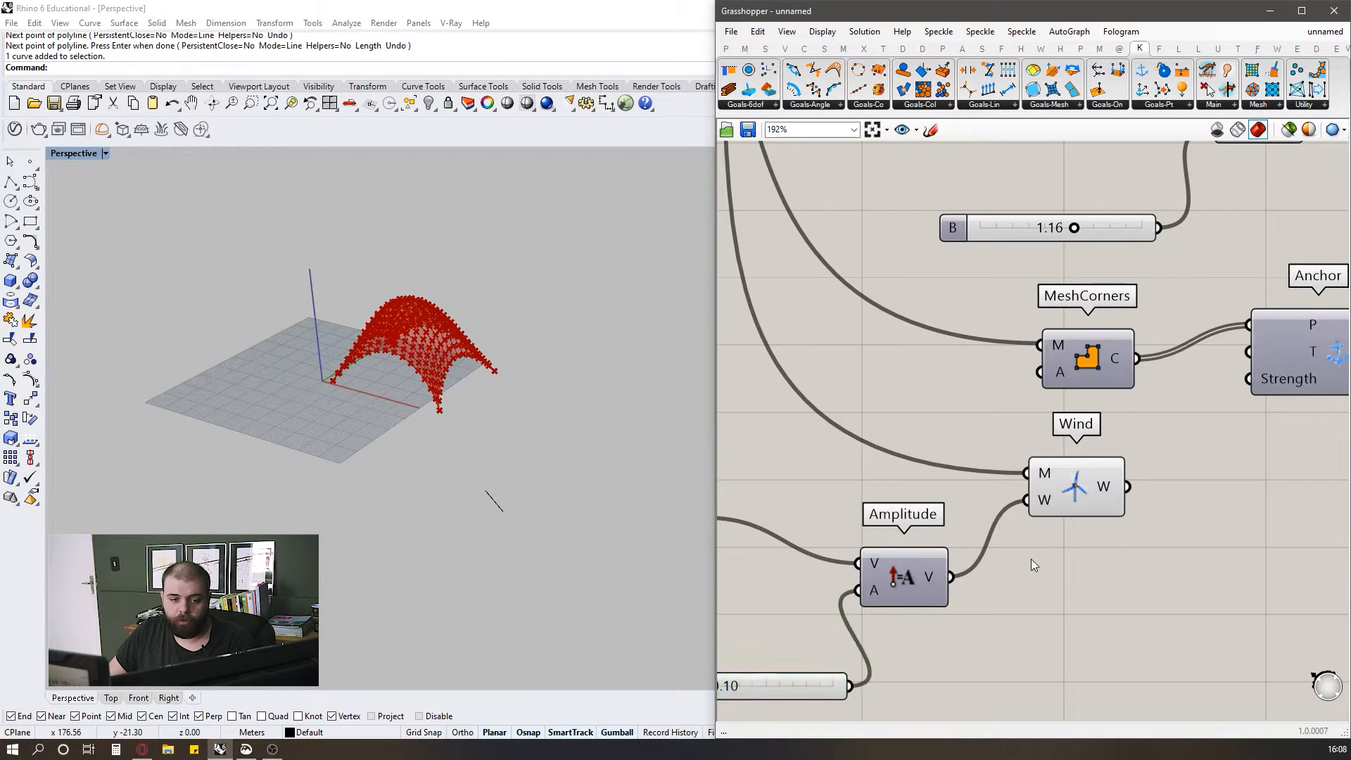
scroll(1032, 559, down, 4)
scroll(1063, 526, up, 4)
click(910, 553)
drag(910, 549, 1080, 324)
scroll(930, 628, down, 5)
scroll(1083, 366, up, 3)
scroll(1055, 432, up, 3)
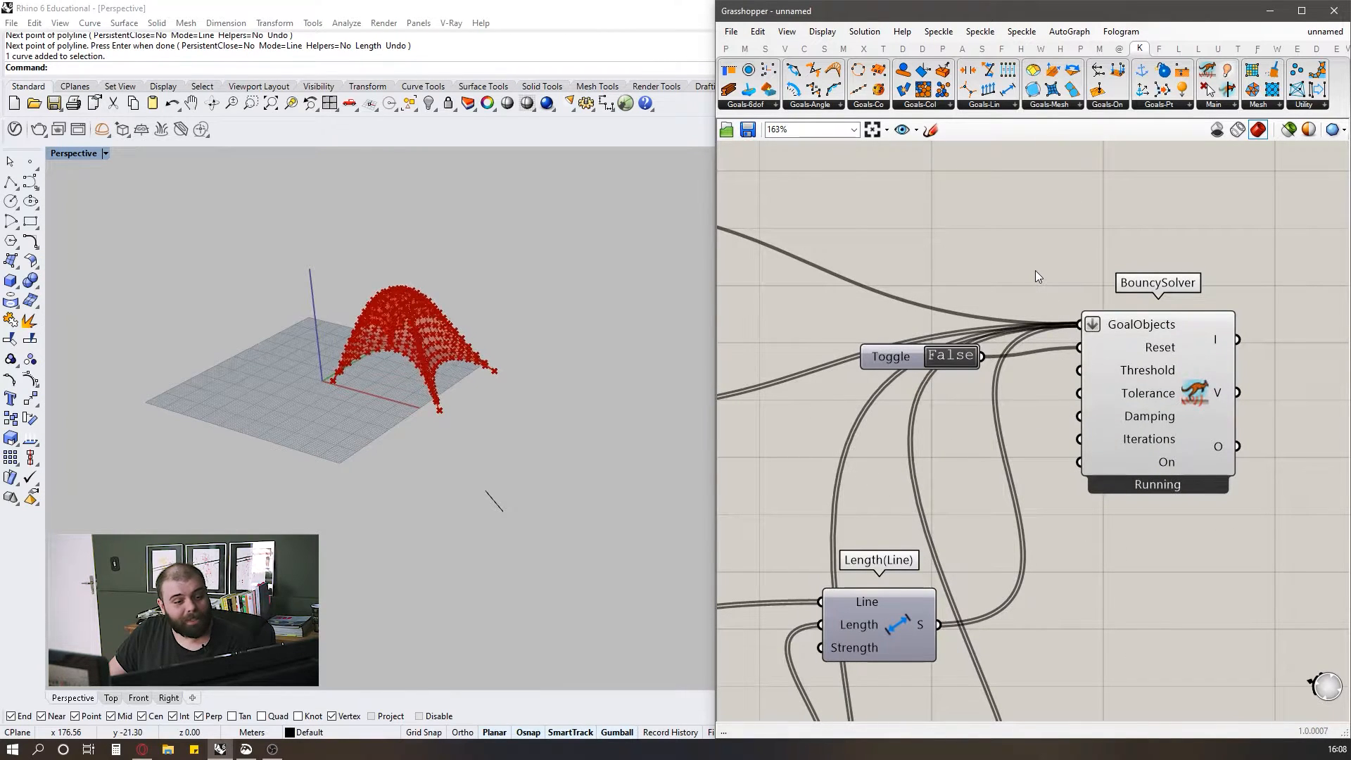
- Reset and restart the BouncySolver simulation with its Boolean Toggle and view the wind-loaded shell
right_drag(449, 370, 486, 340)
right_drag(418, 397, 383, 389)
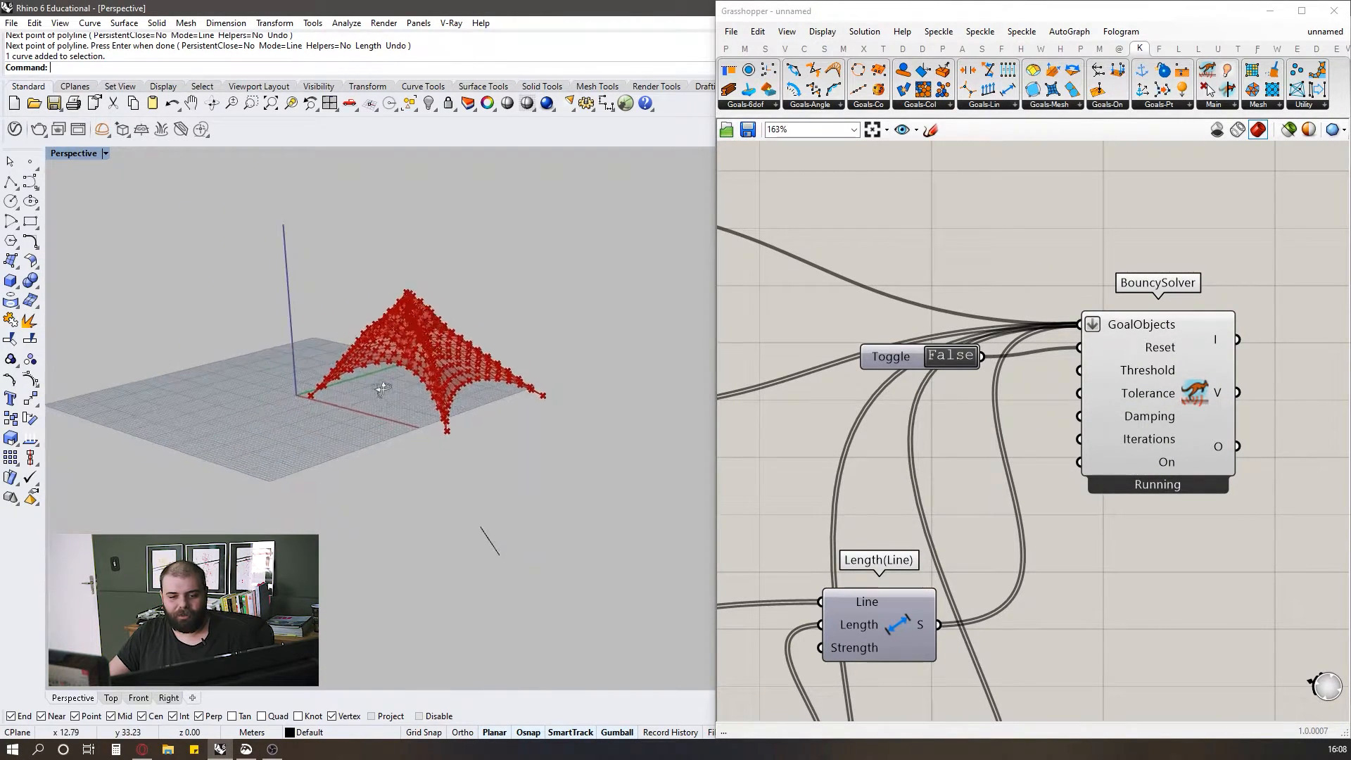
click(939, 361)
click(952, 360)
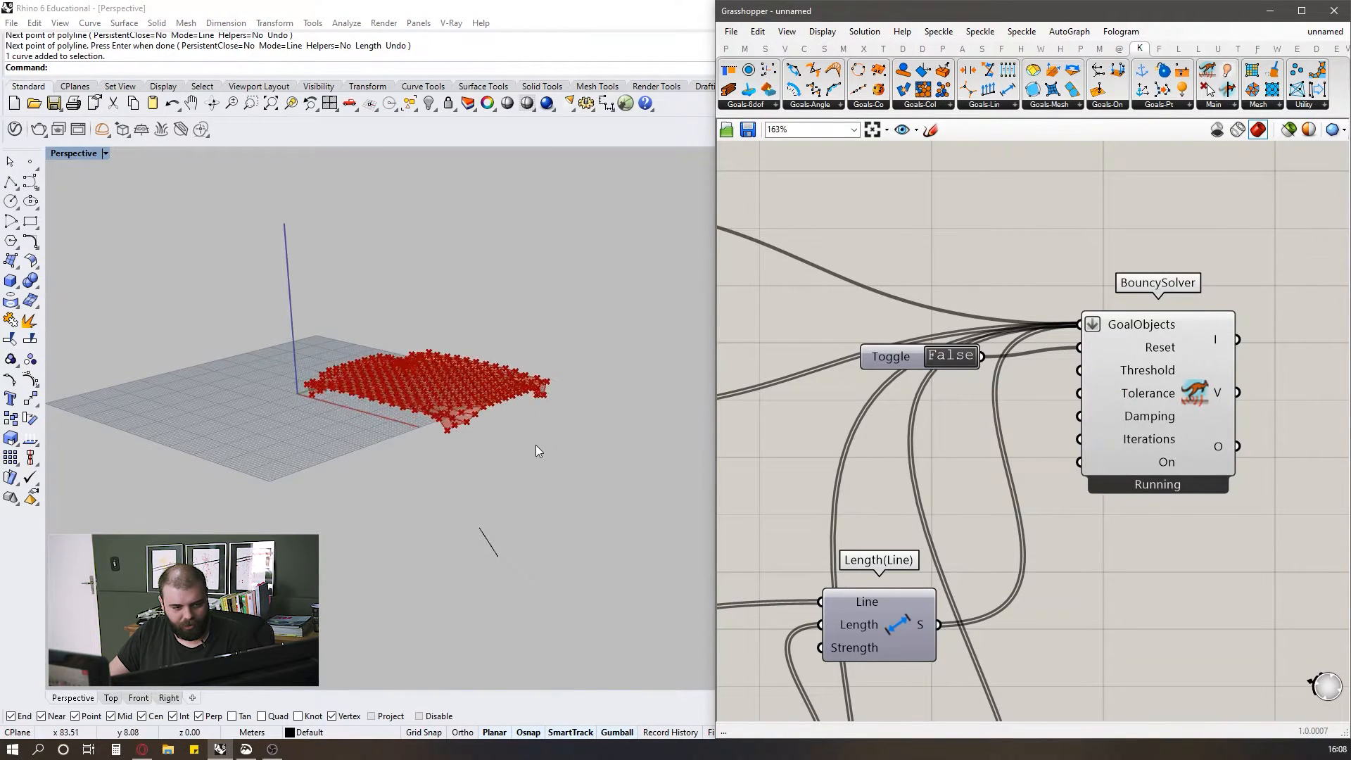
right_drag(452, 450, 423, 448)
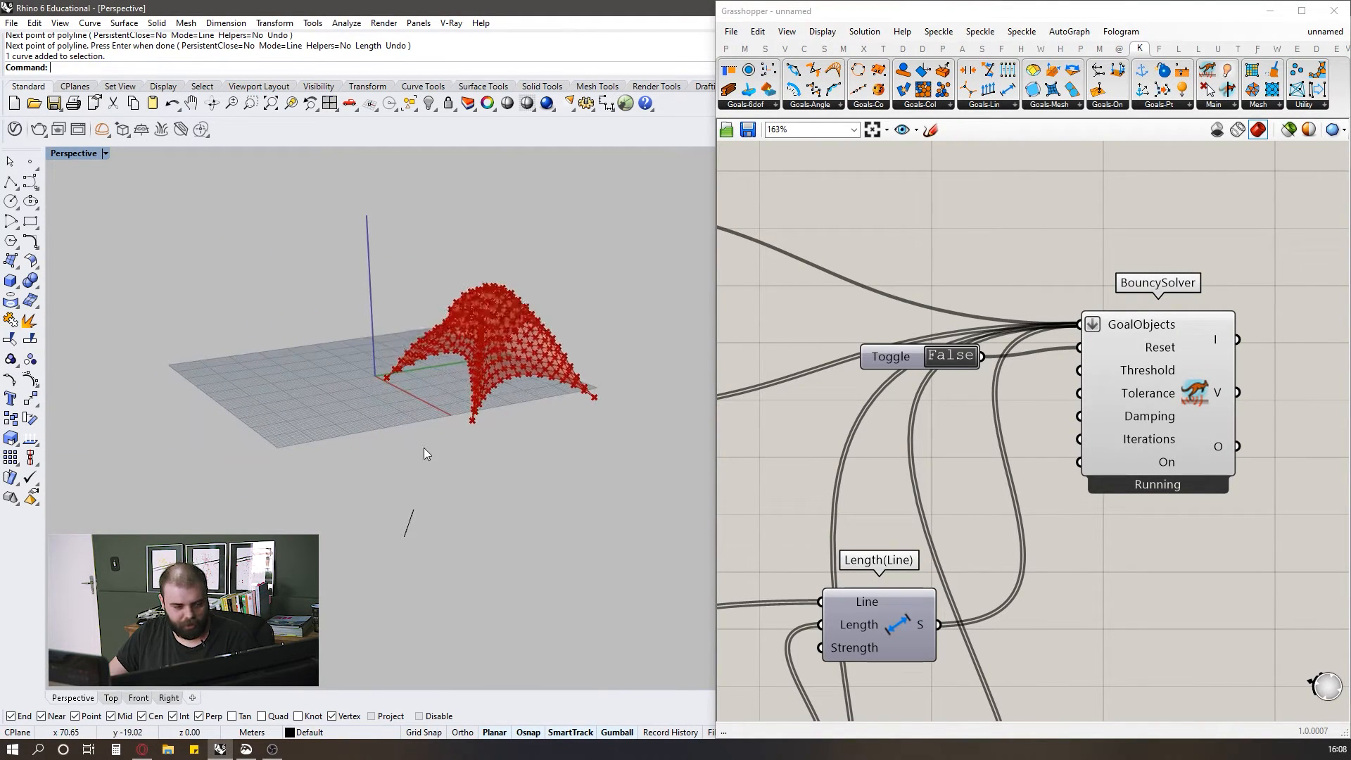
- Rotate the reference line on the ground to change the wind direction acting on the shell
scroll(1055, 352, down, 5)
scroll(1054, 349, down, 1)
drag(429, 576, 371, 541)
click(572, 603)
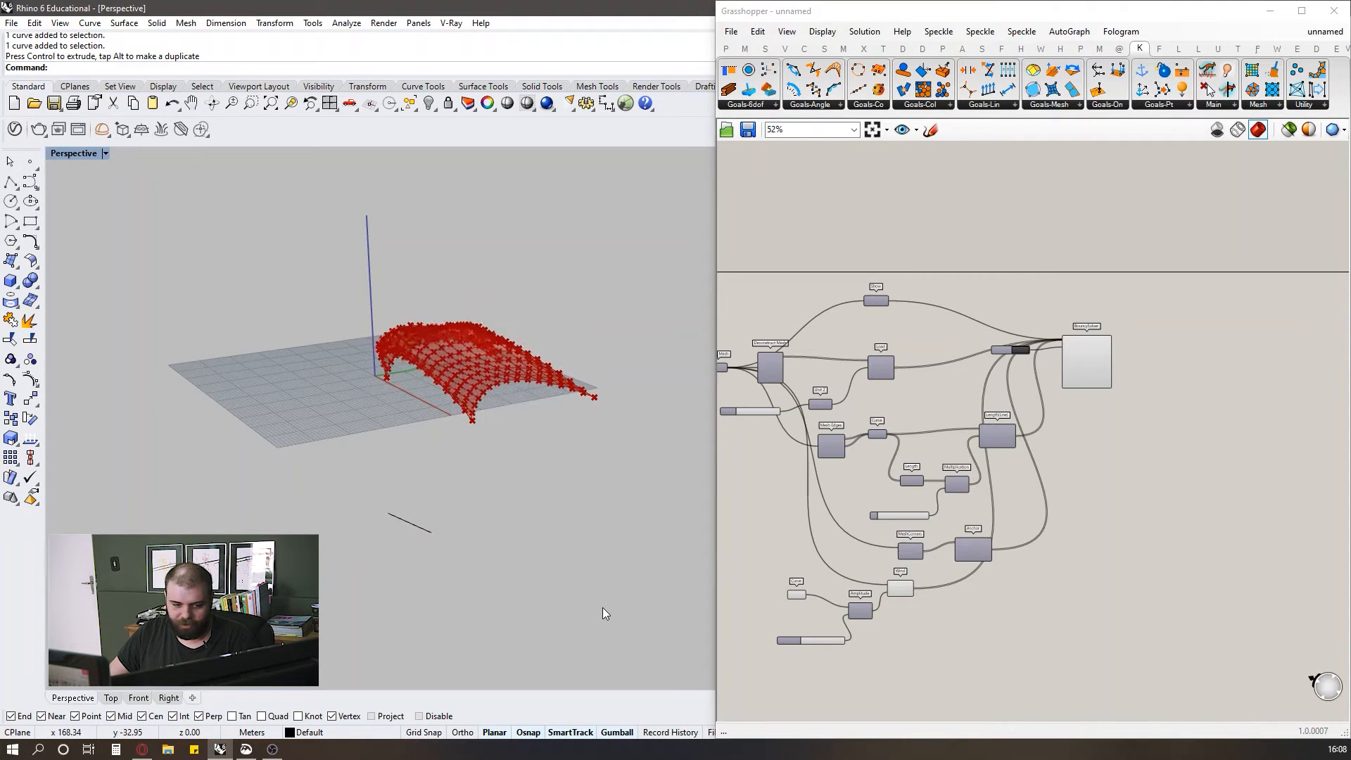
- Set the wind Amplitude slider to 0.05
scroll(760, 627, up, 7)
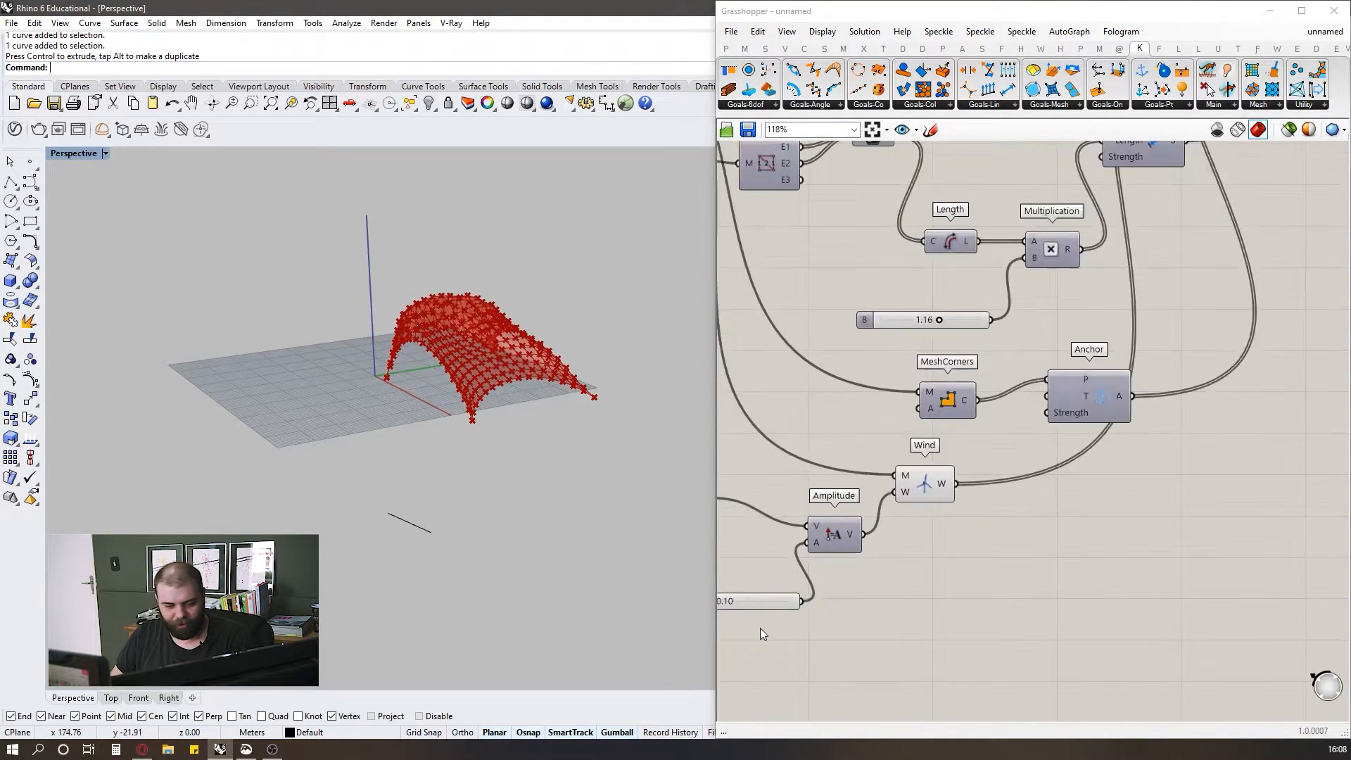
double_click(793, 600)
key(BackSpace)
text(.05)
key(Return)
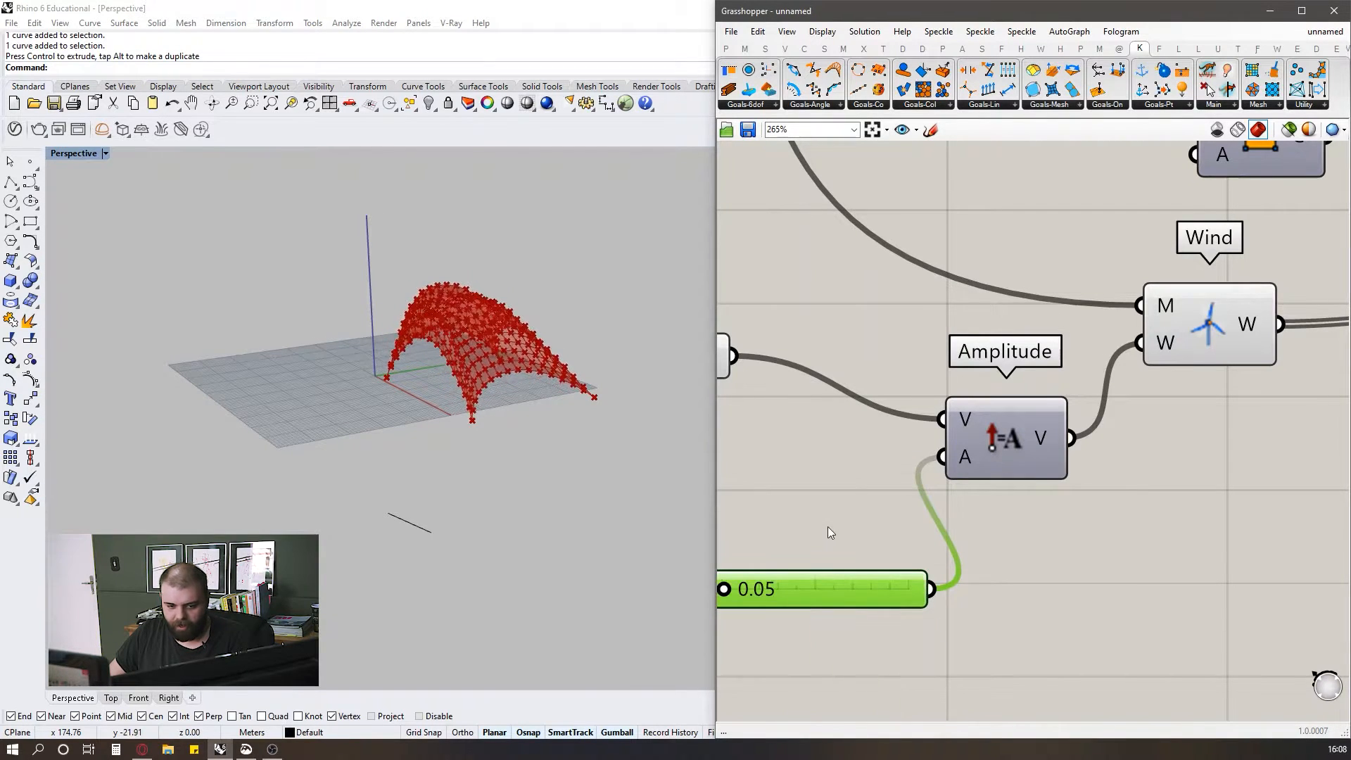
scroll(794, 556, down, 3)
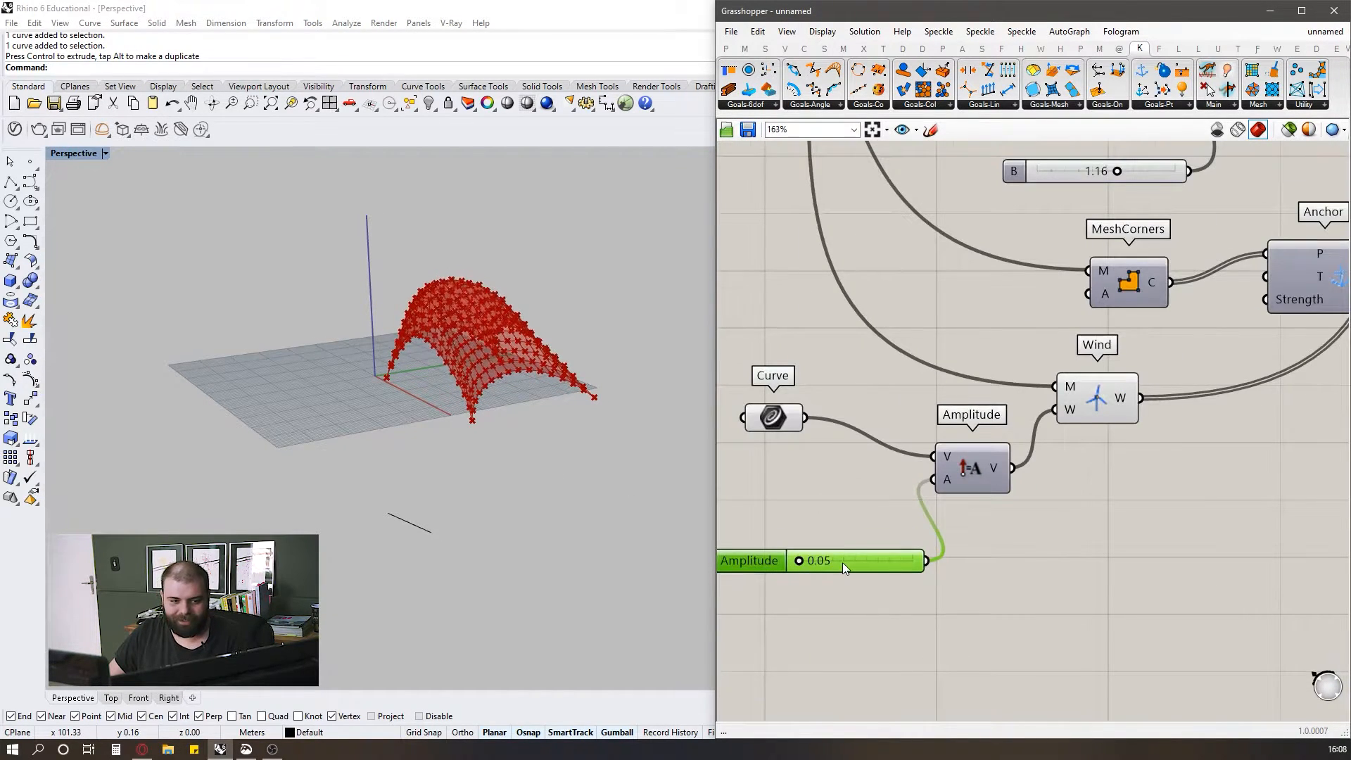
- Raise the wind Amplitude slider to 1.00 and view the deformed mesh
scroll(842, 563, up, 2)
double_click(842, 563)
text(1)
key(Return)
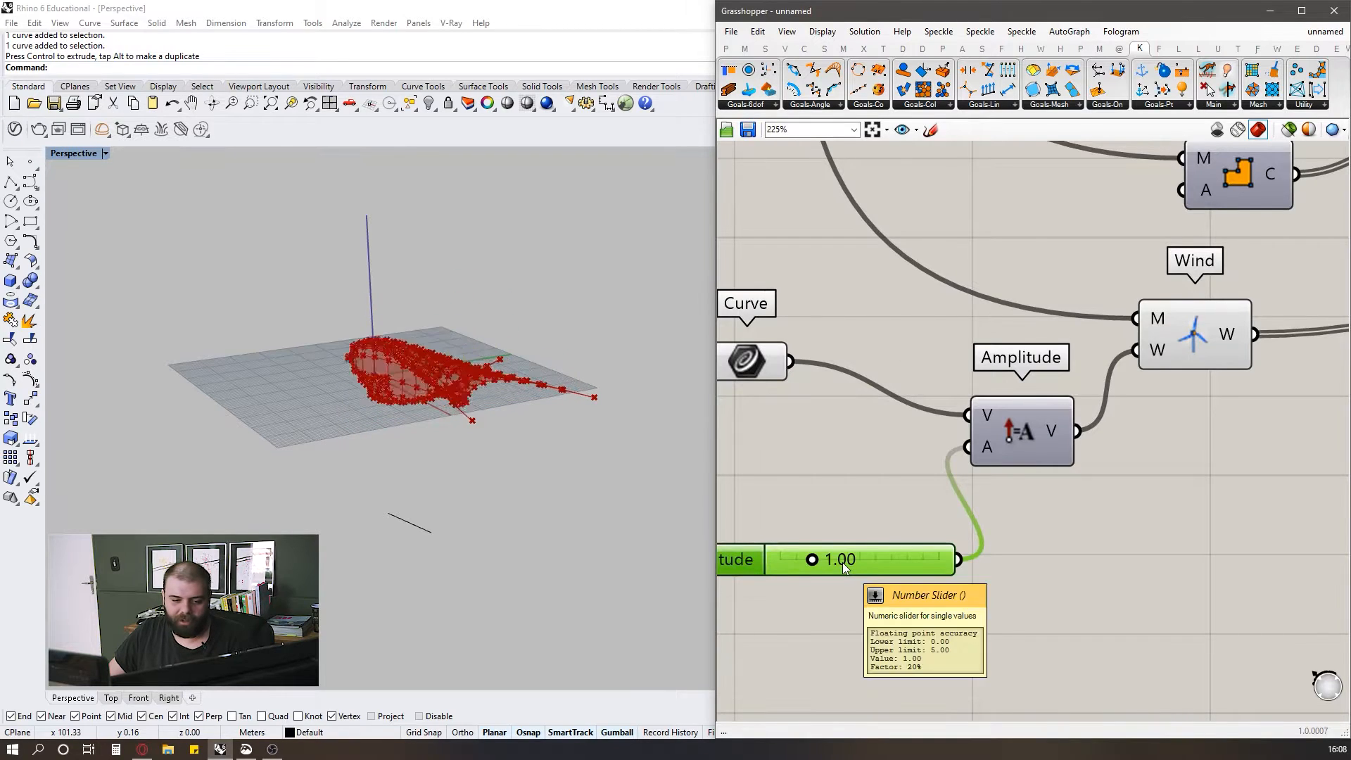
mouse_move(333, 439)
right_down()
mouse_move(370, 438)
mouse_move(351, 435)
right_up()
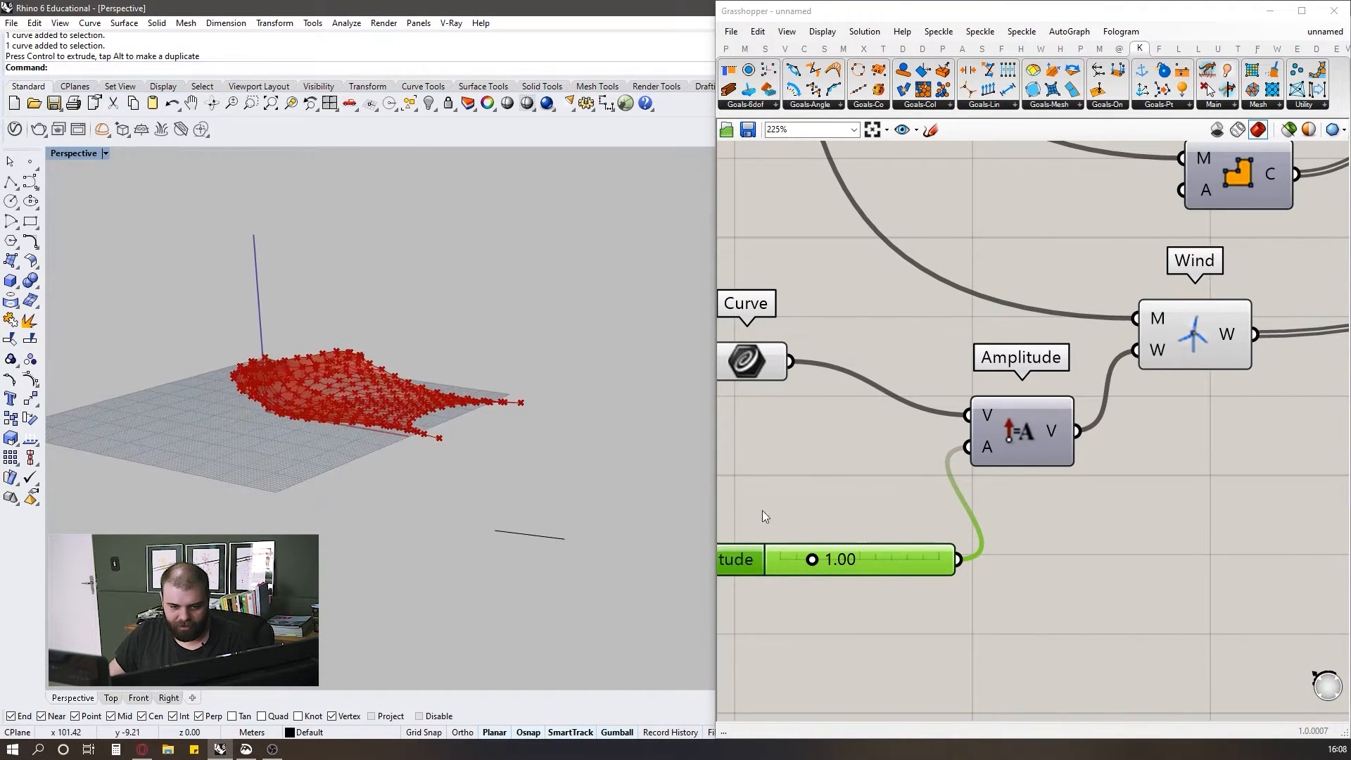
- Set the wind Amplitude slider to 0.50 and view the mesh from another angle
click(892, 559)
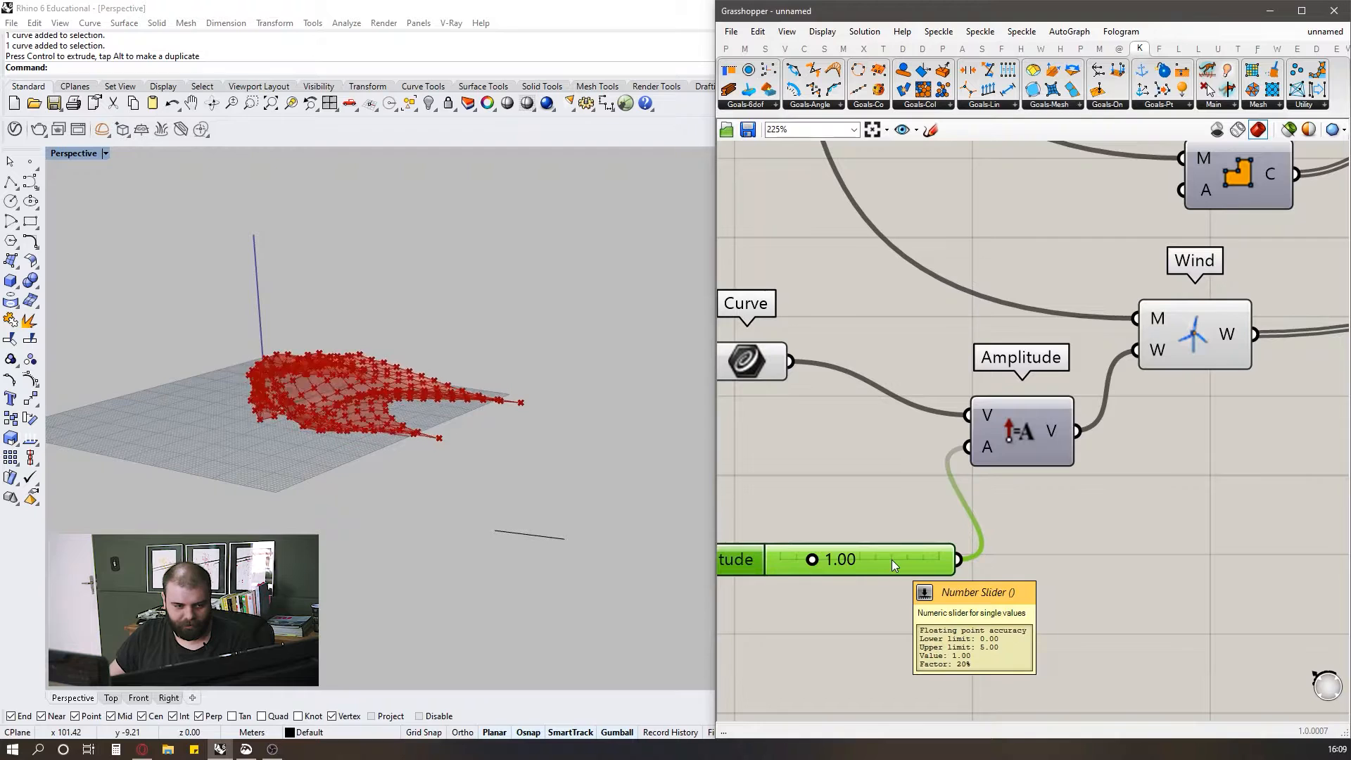
double_click(854, 562)
text(.5)
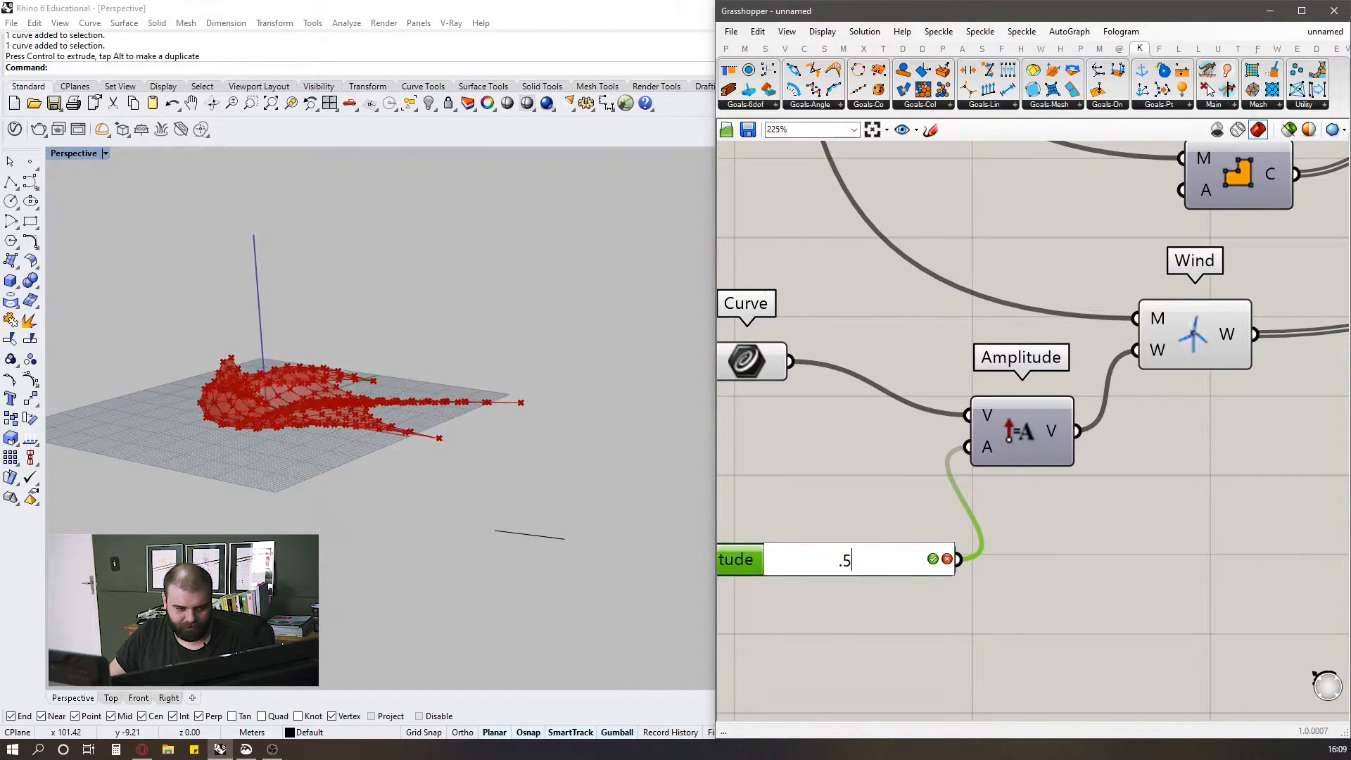
key(Return)
click(412, 469)
mouse_move(412, 470)
right_down()
mouse_move(434, 429)
mouse_move(421, 490)
right_up()
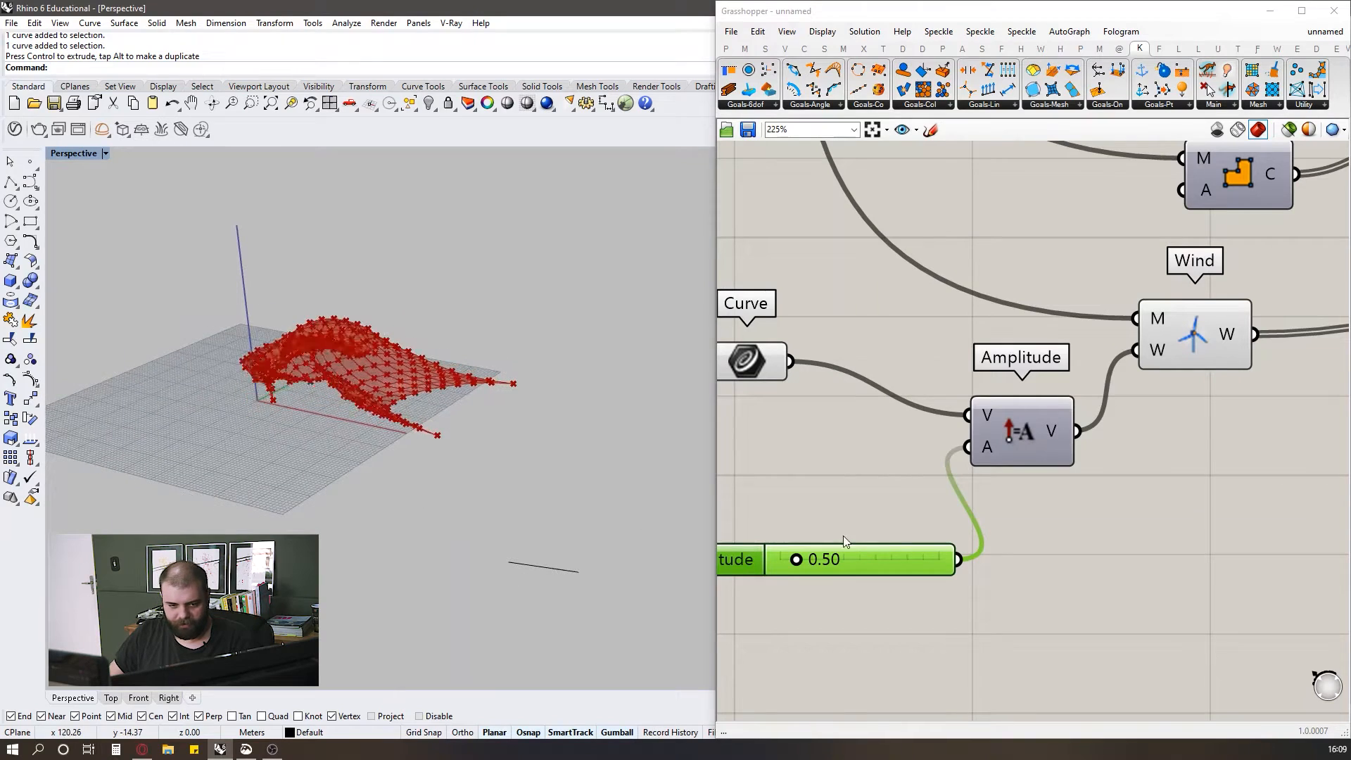
- Set the wind Amplitude slider to 0.20 and view the shell under this wind strength
double_click(864, 571)
text(.2)
key(Return)
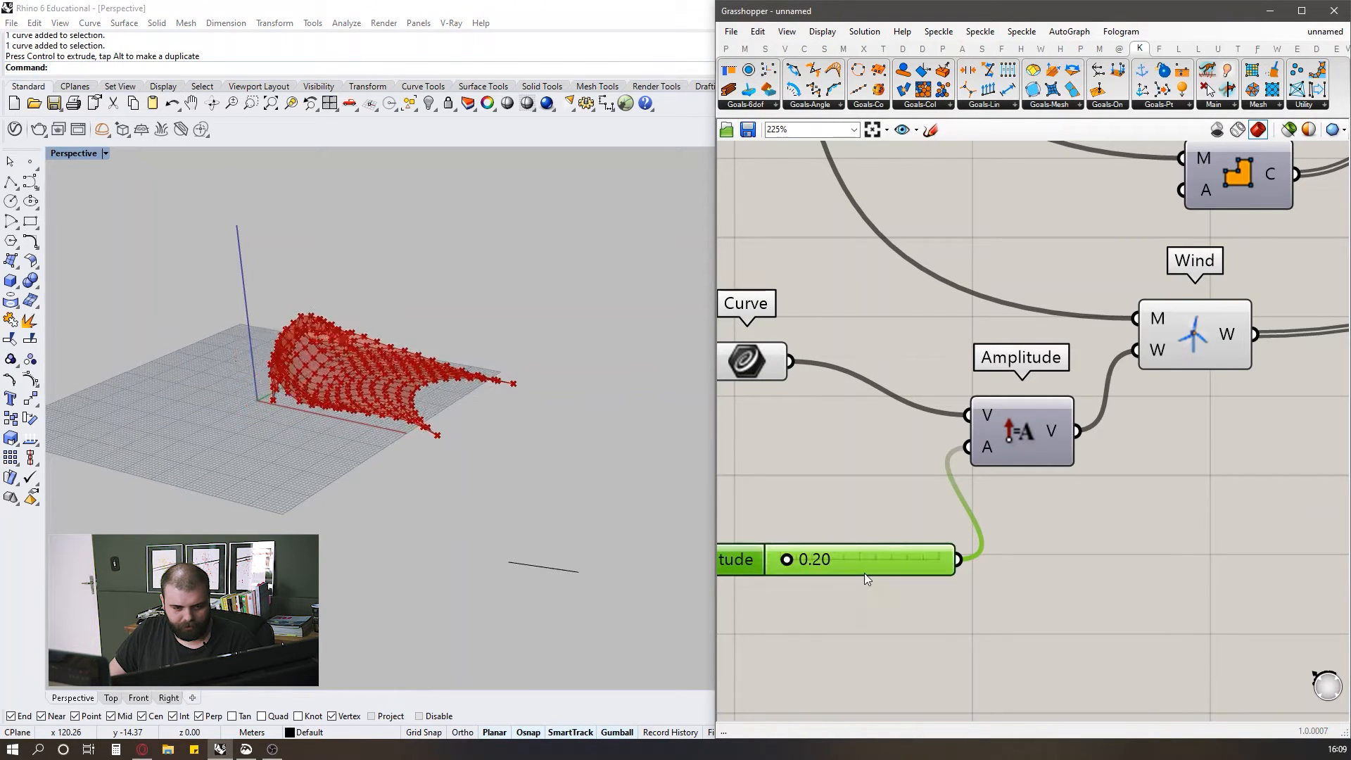
right_drag(538, 486, 492, 519)
click(846, 570)
double_click(846, 568)
click(843, 475)
scroll(867, 556, up, 2)
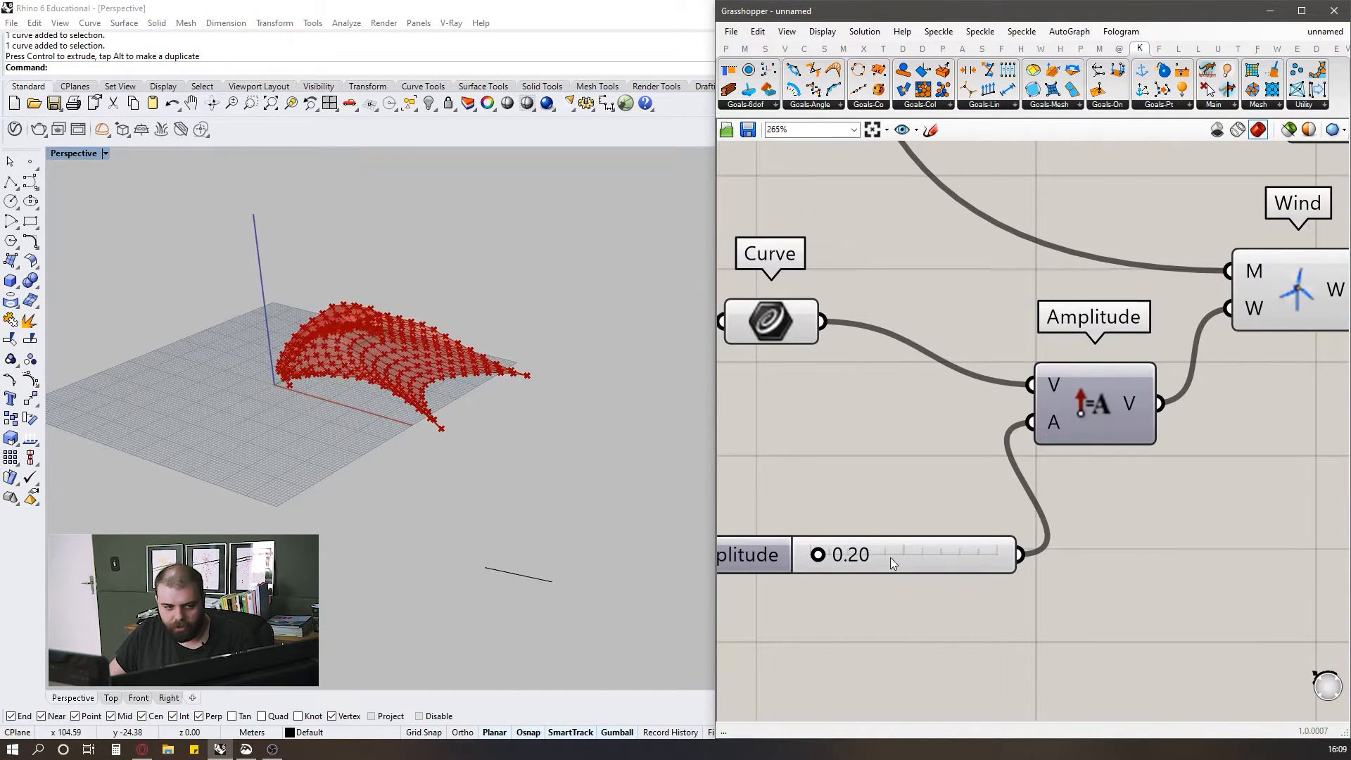
- Set the wind Amplitude slider to 0.05 and view the resulting shell
double_click(890, 557)
text(0.05)
key(Return)
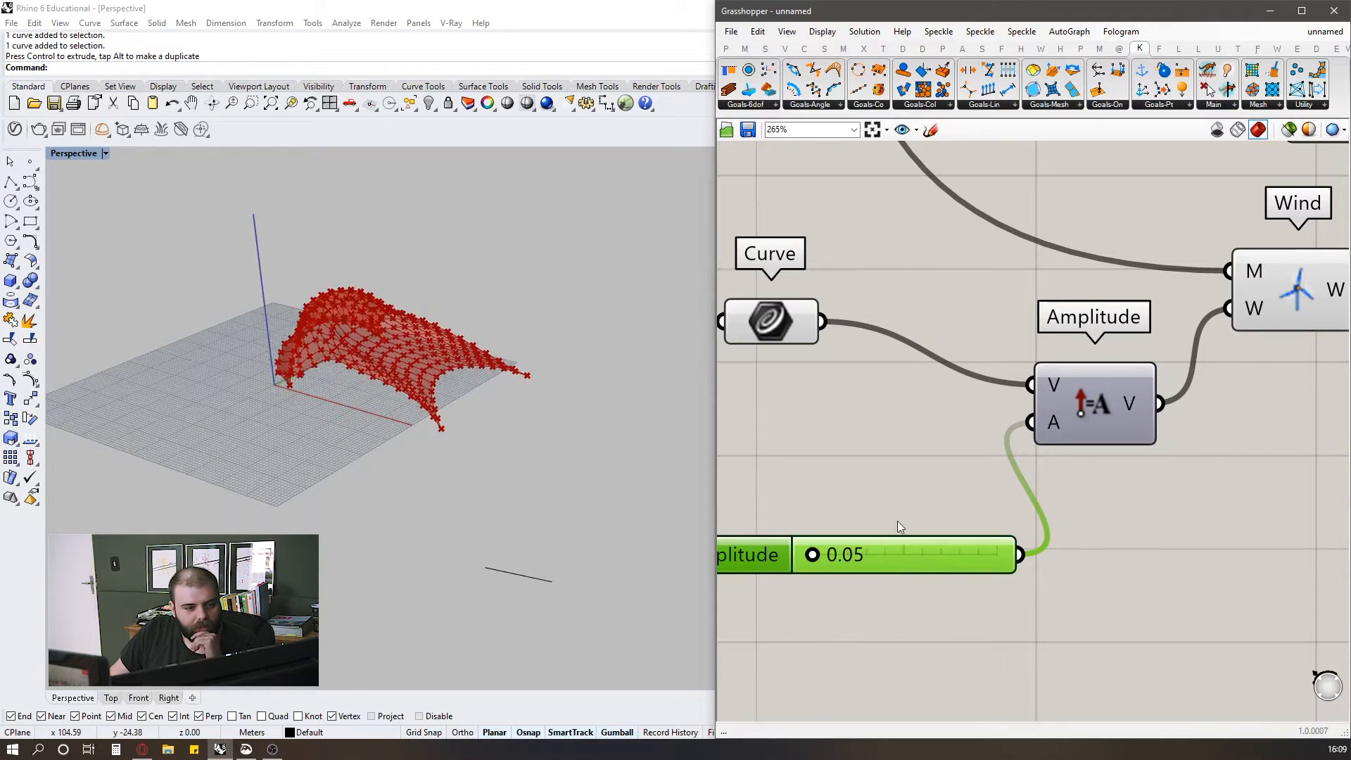
click(893, 476)
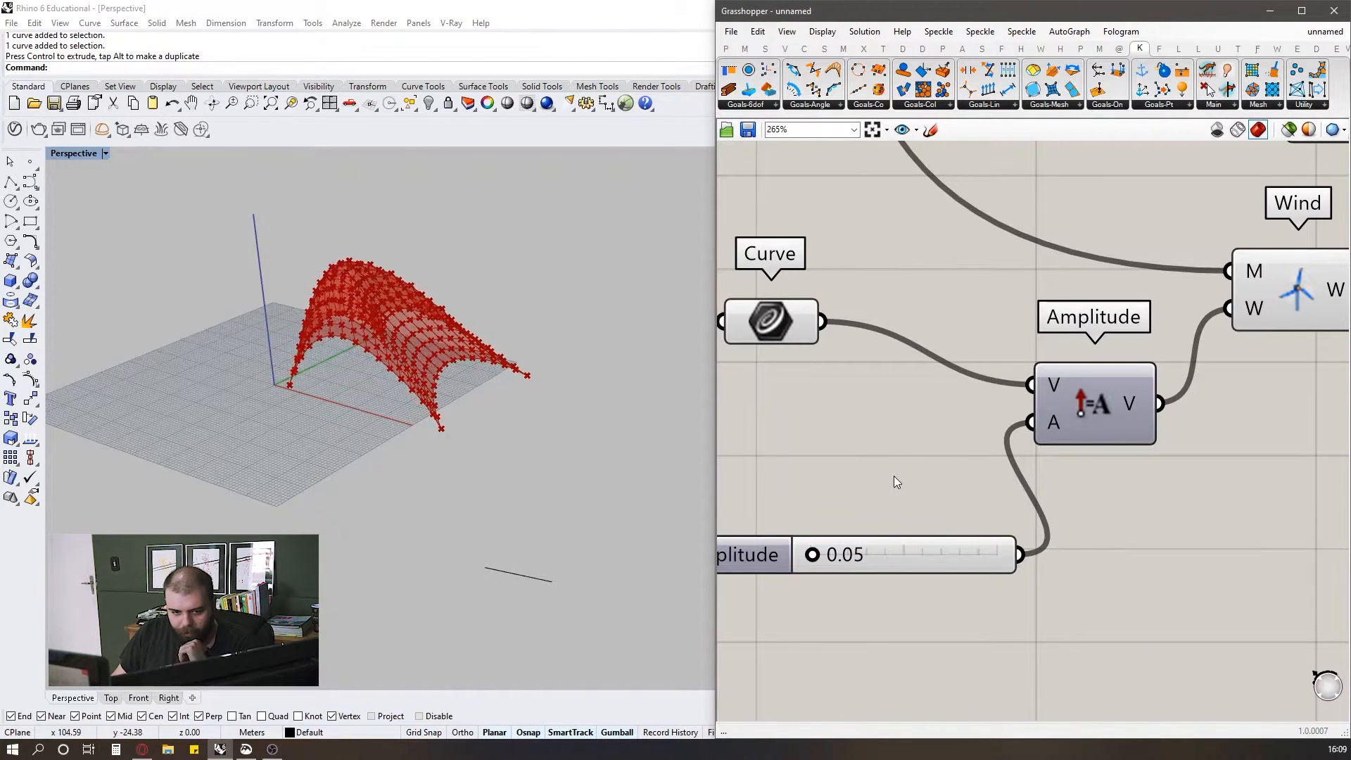
right_drag(475, 477, 498, 464)
- Set the wind Amplitude slider to 0.01 and view the shell up close from a lower angle
click(879, 557)
double_click(879, 558)
text(0.01)
key(Return)
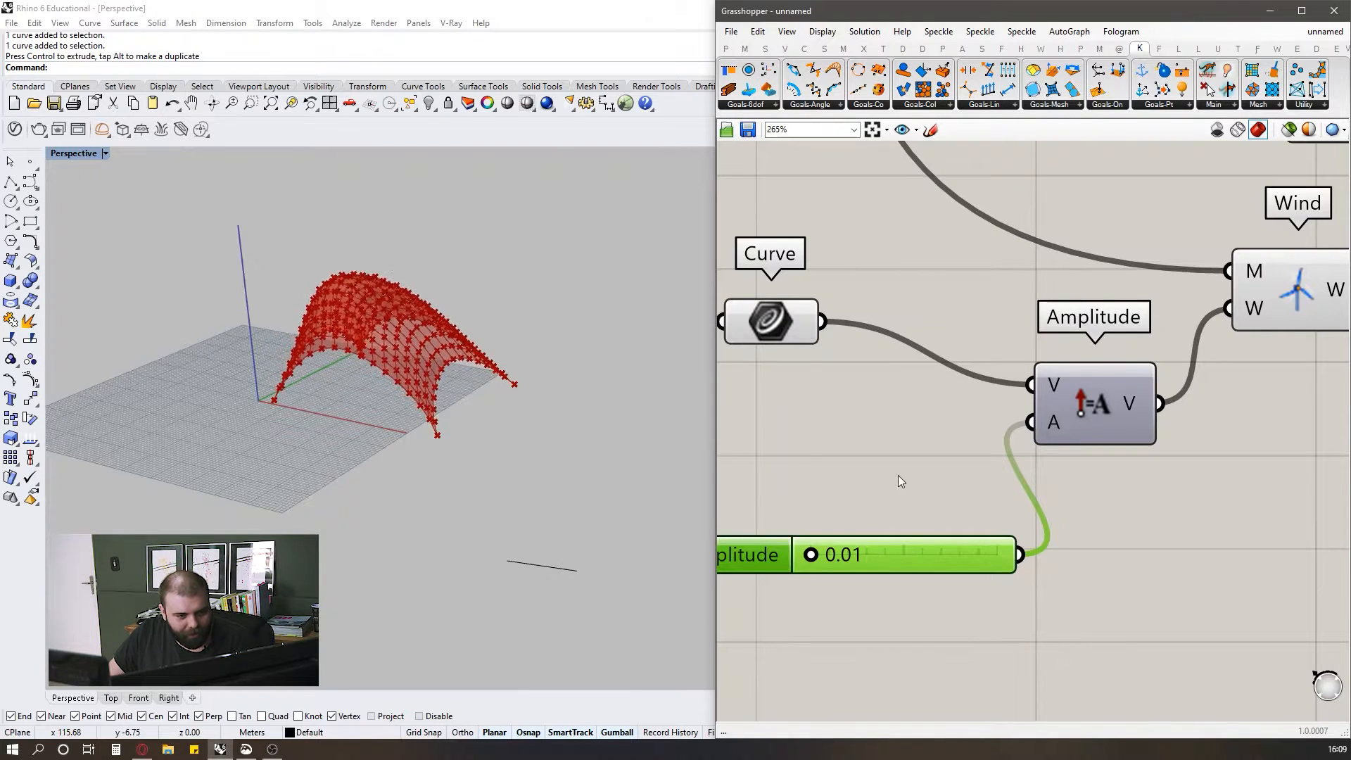
click(894, 485)
right_drag(412, 405, 447, 378)
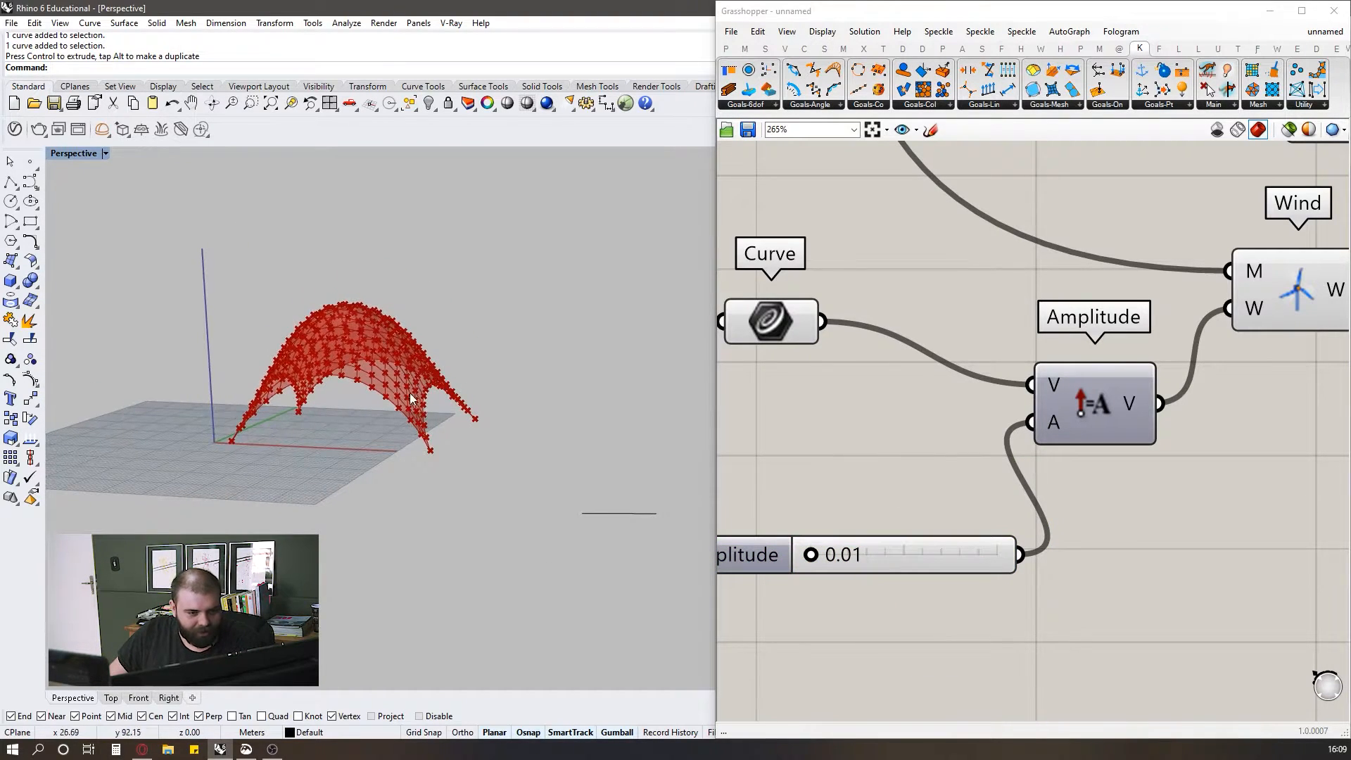
scroll(445, 371, up, 6)
scroll(491, 357, down, 4)
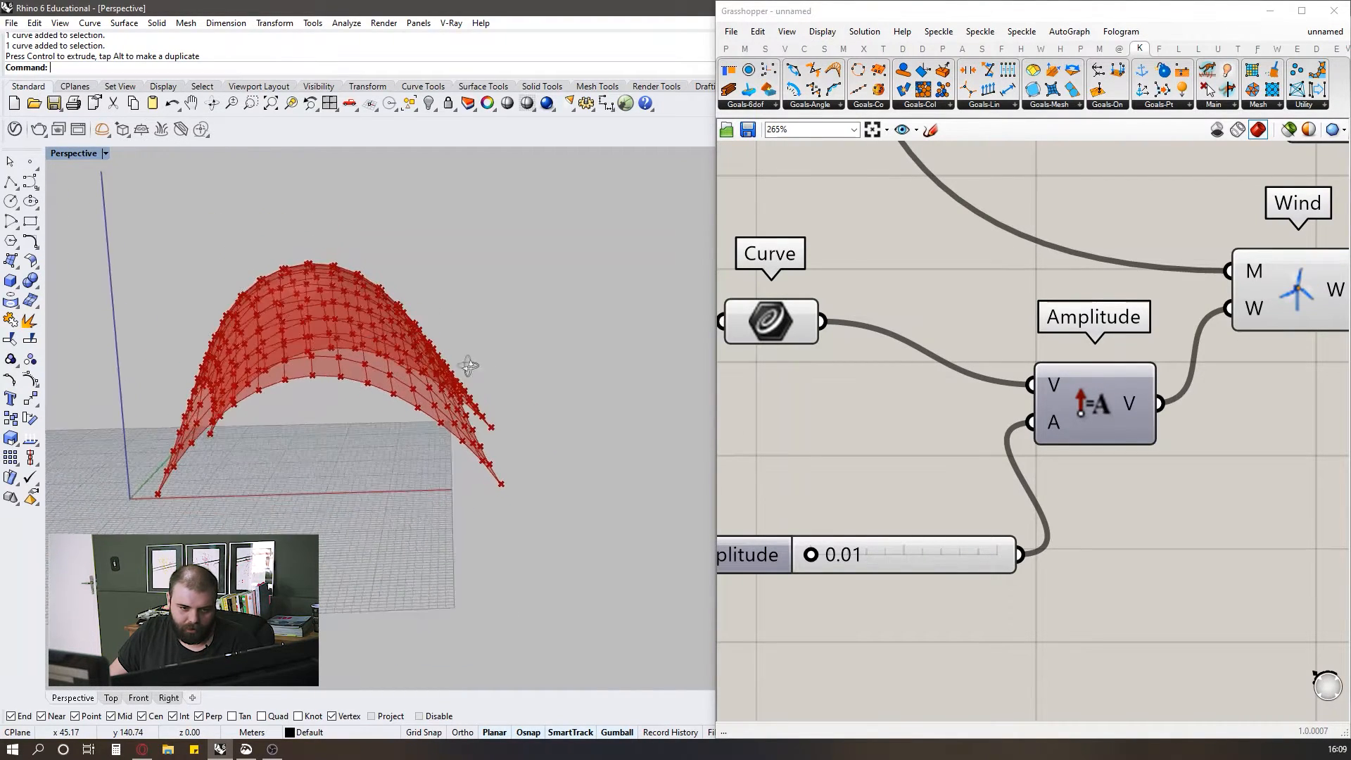
scroll(467, 362, down, 2)
scroll(778, 453, down, 5)
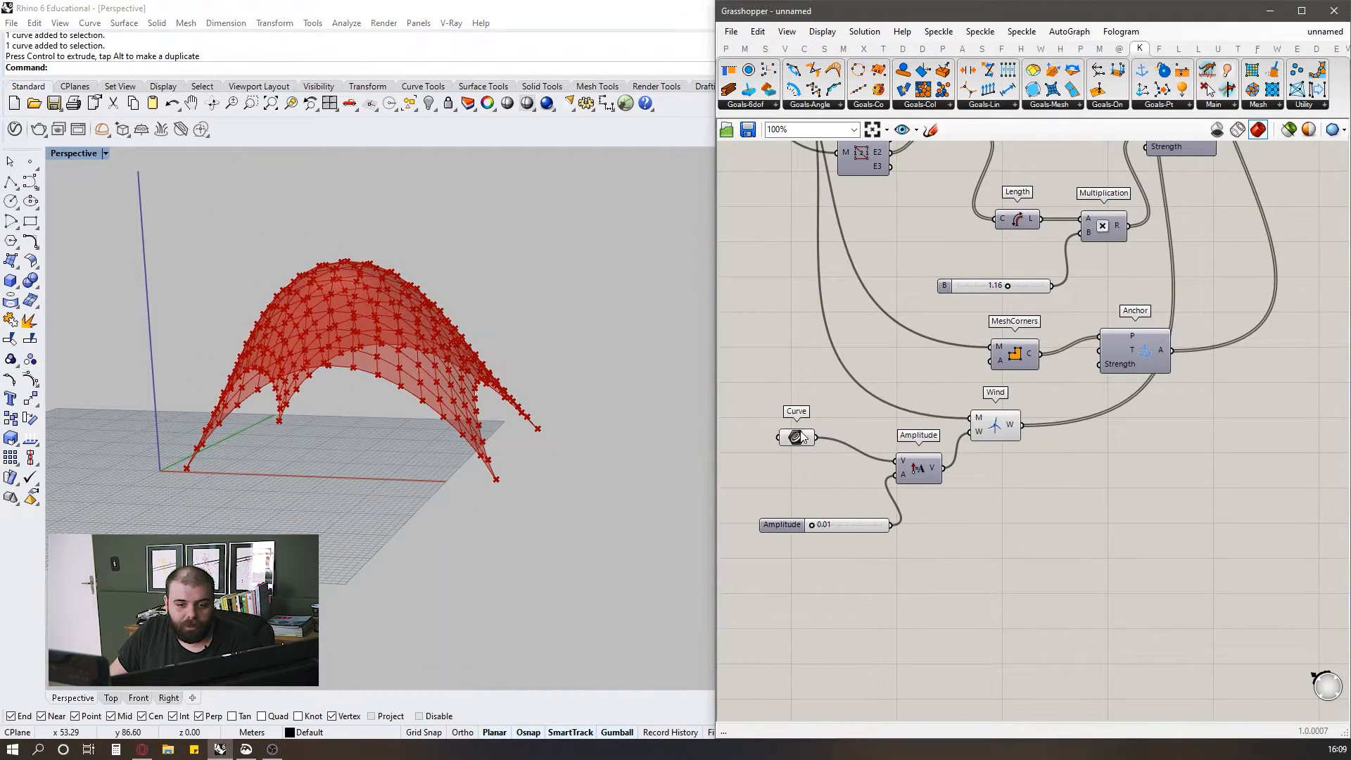
- Examine the BouncySolver's goal function output list (O)
middle_click(798, 438)
scroll(821, 522, down, 7)
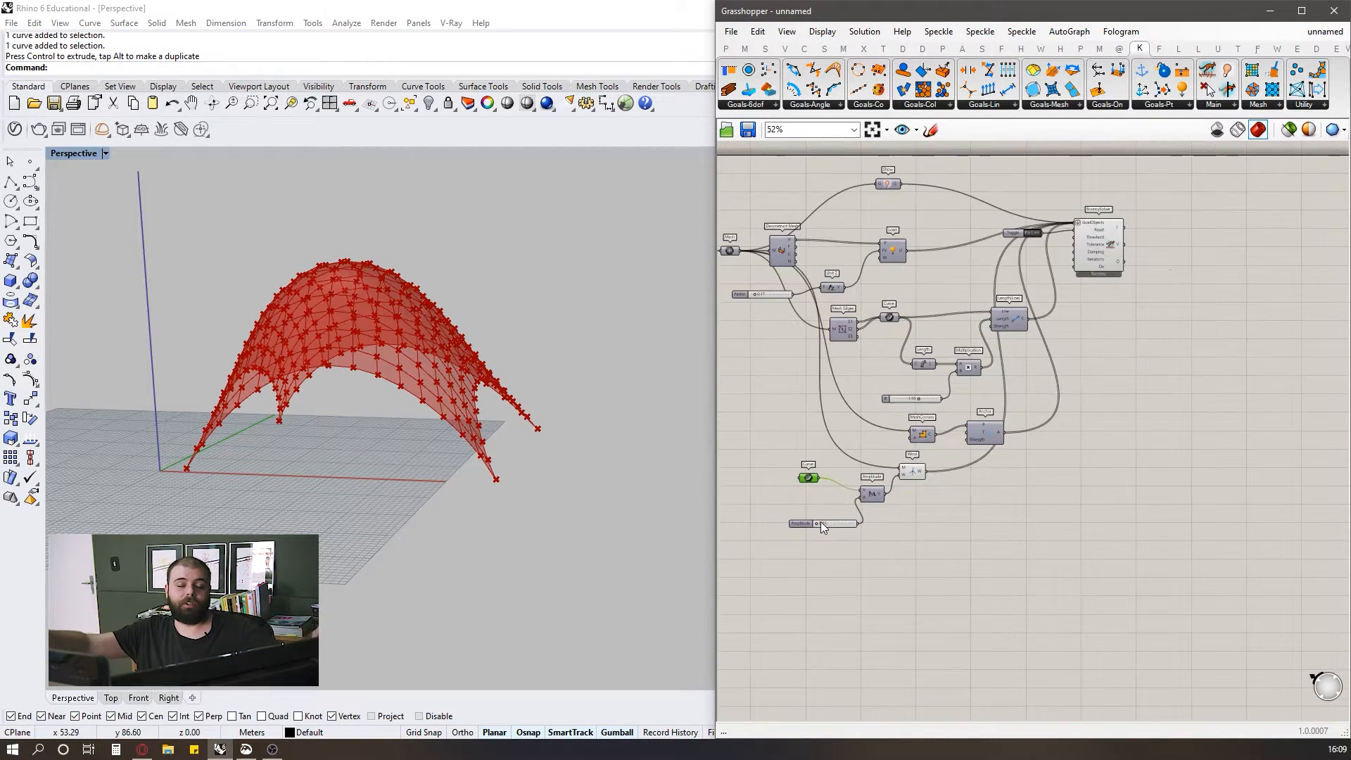
scroll(969, 375, up, 4)
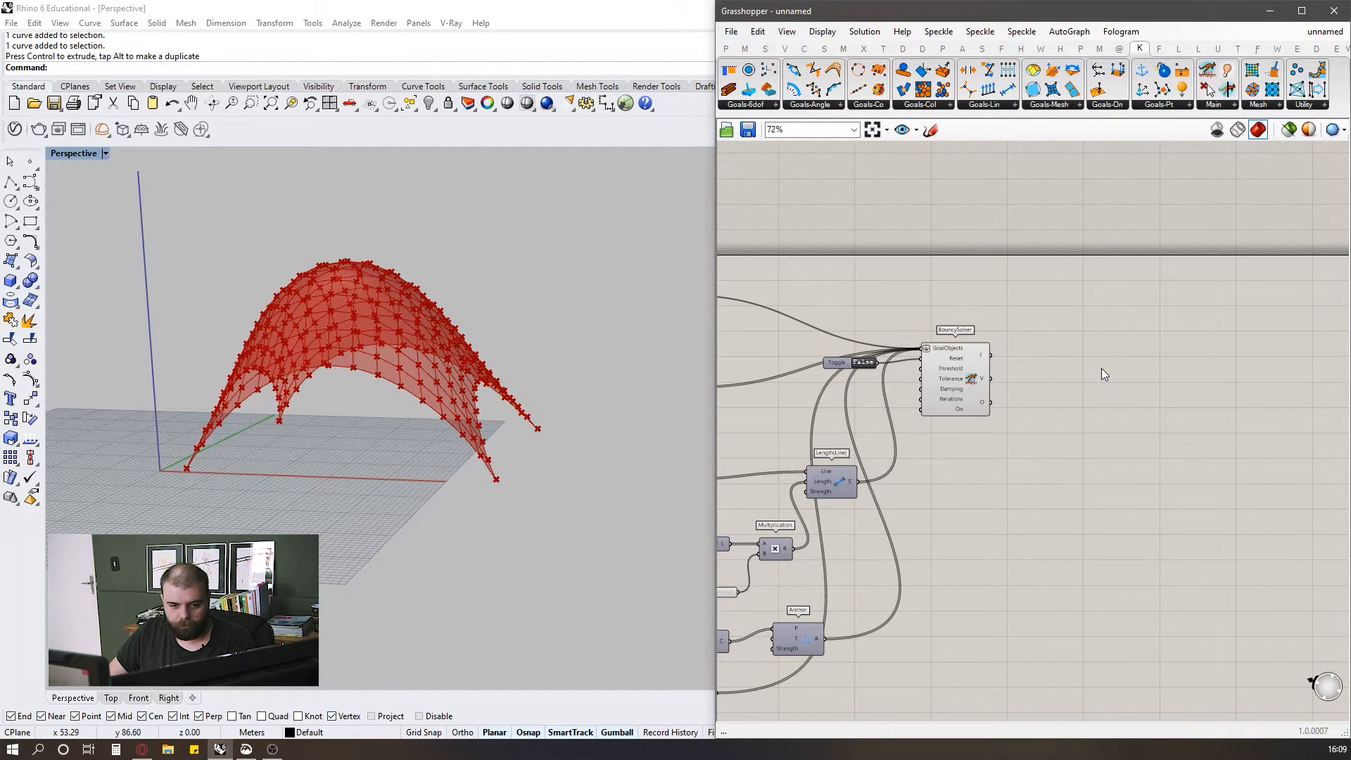
scroll(1022, 367, up, 3)
click(899, 369)
click(993, 406)
scroll(993, 406, up, 1)
mouse_move(935, 449)
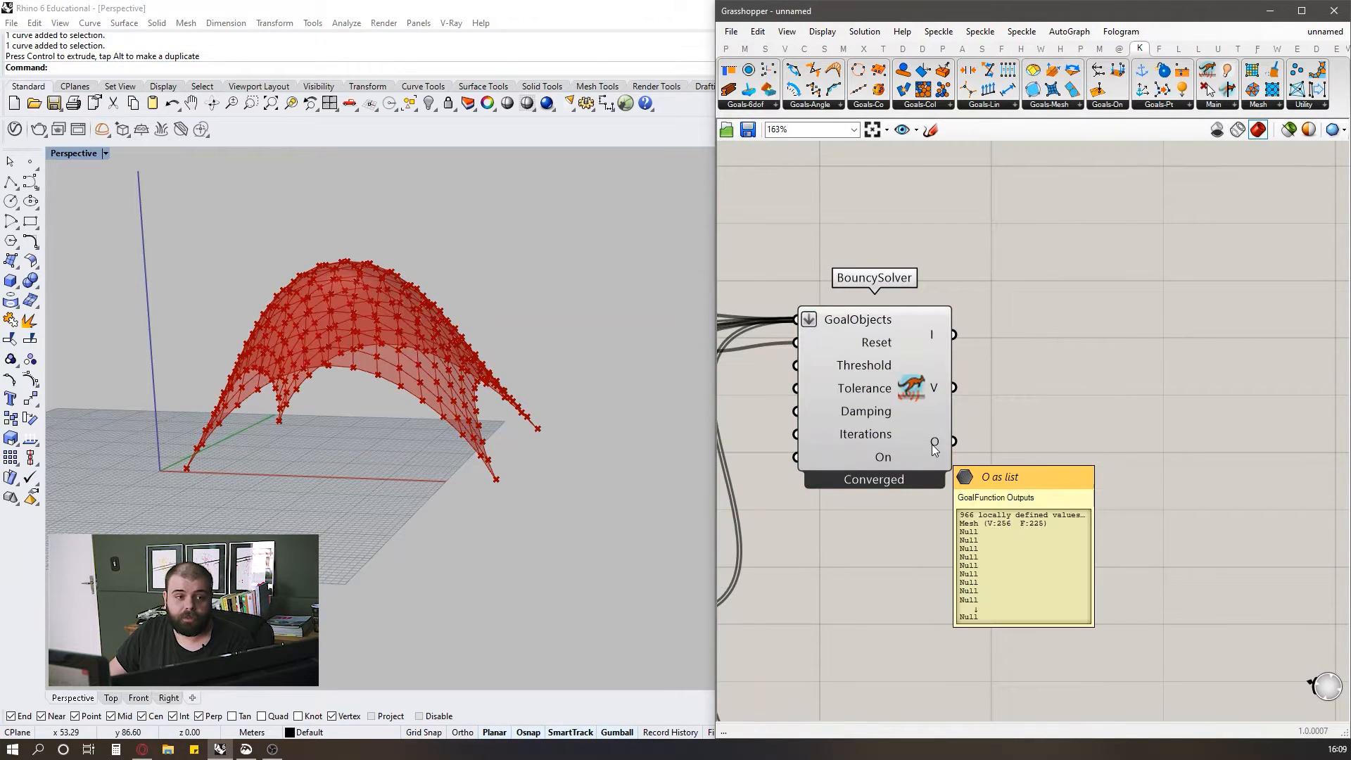
scroll(934, 449, up, 1)
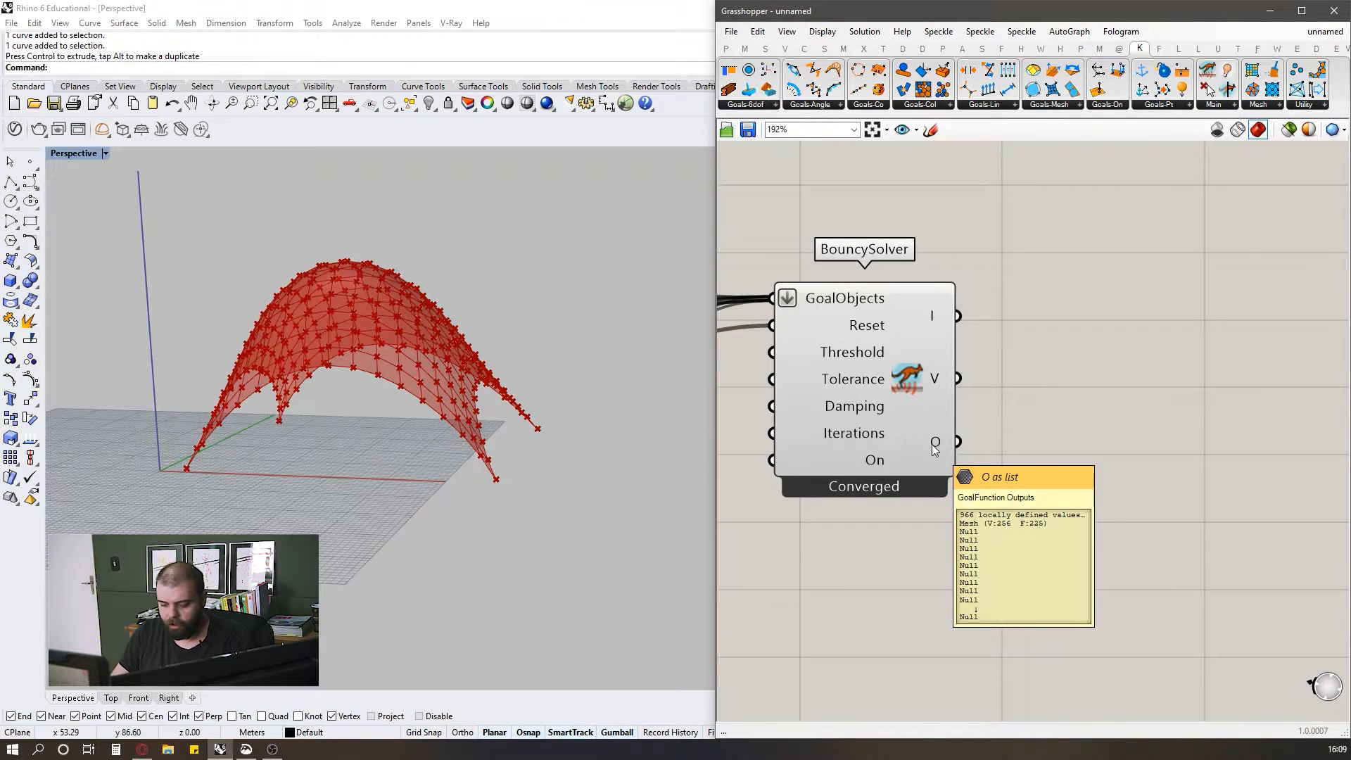
scroll(788, 449, down, 3)
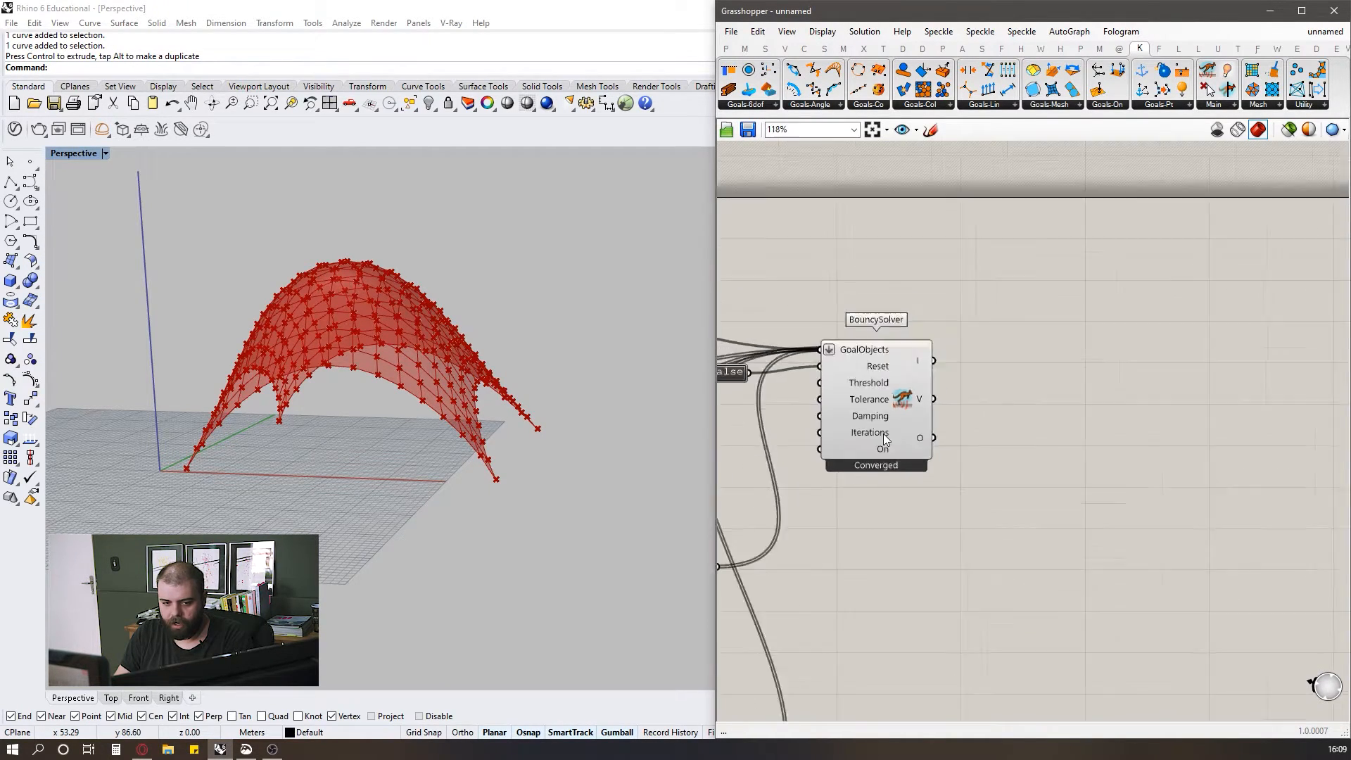
- Add a List Item component and feed its list input from the BouncySolver's O output
double_click(994, 437)
text(list item)
key(Return)
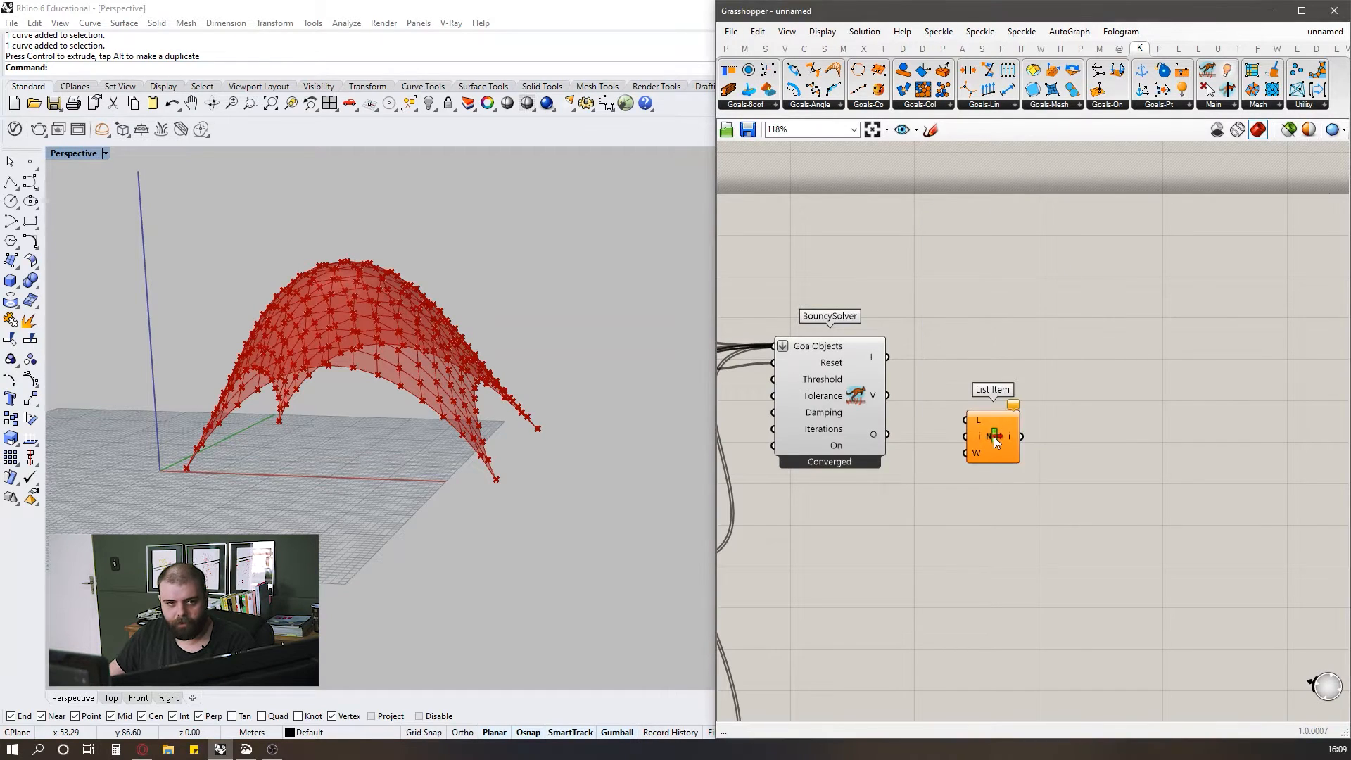
drag(888, 435, 996, 467)
- Add a panel and connect the List Item output to it
click(725, 49)
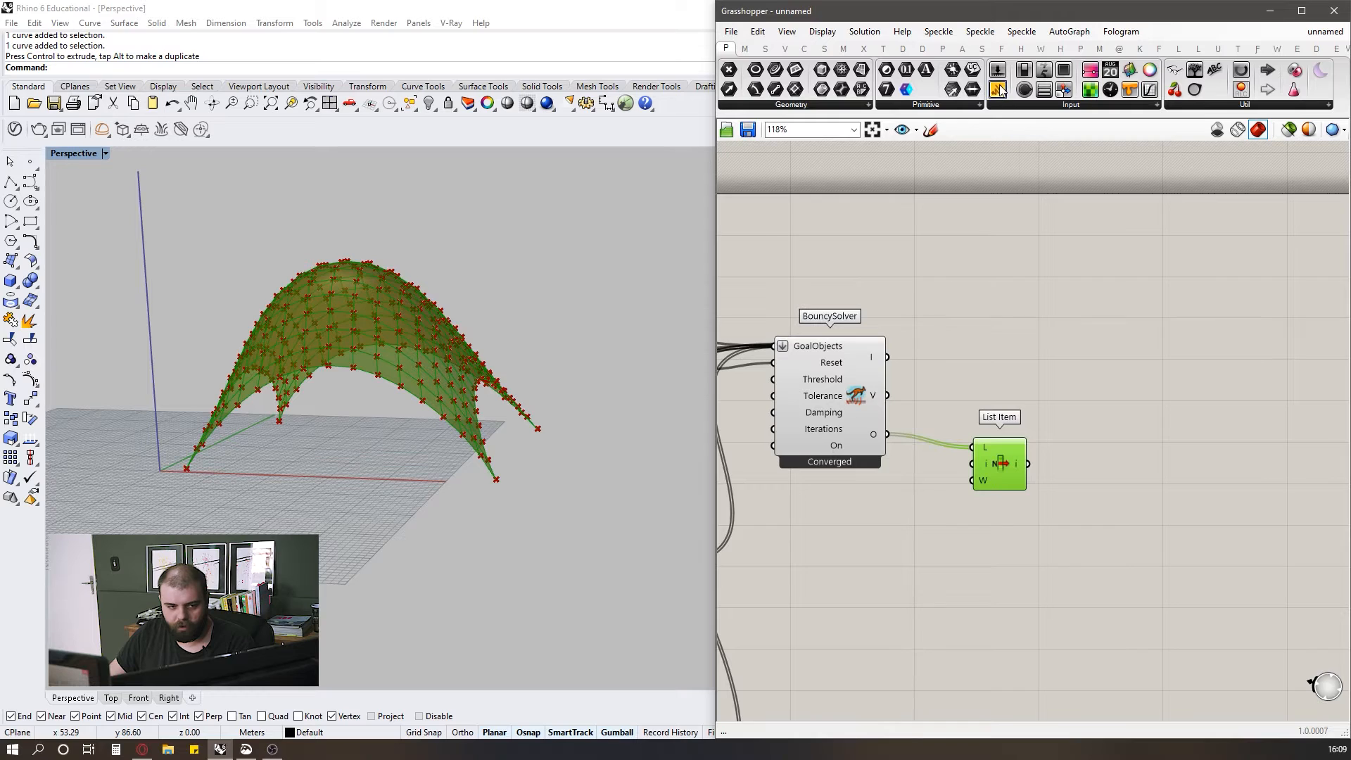
drag(1000, 90, 1152, 424)
drag(1025, 464, 1091, 425)
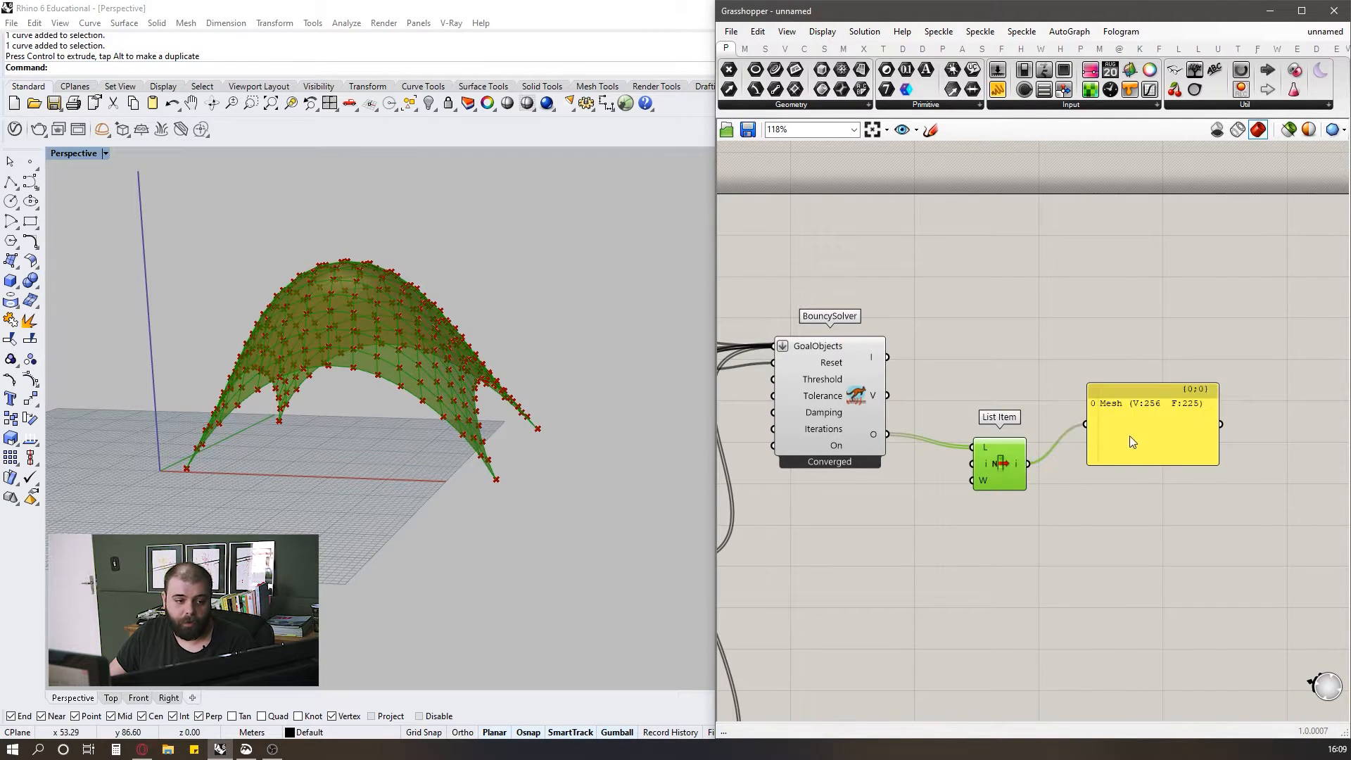
click(1130, 436)
- Turn off the previews of the BouncySolver and List Item components
scroll(922, 408, down, 2)
scroll(1115, 433, up, 3)
scroll(898, 375, down, 3)
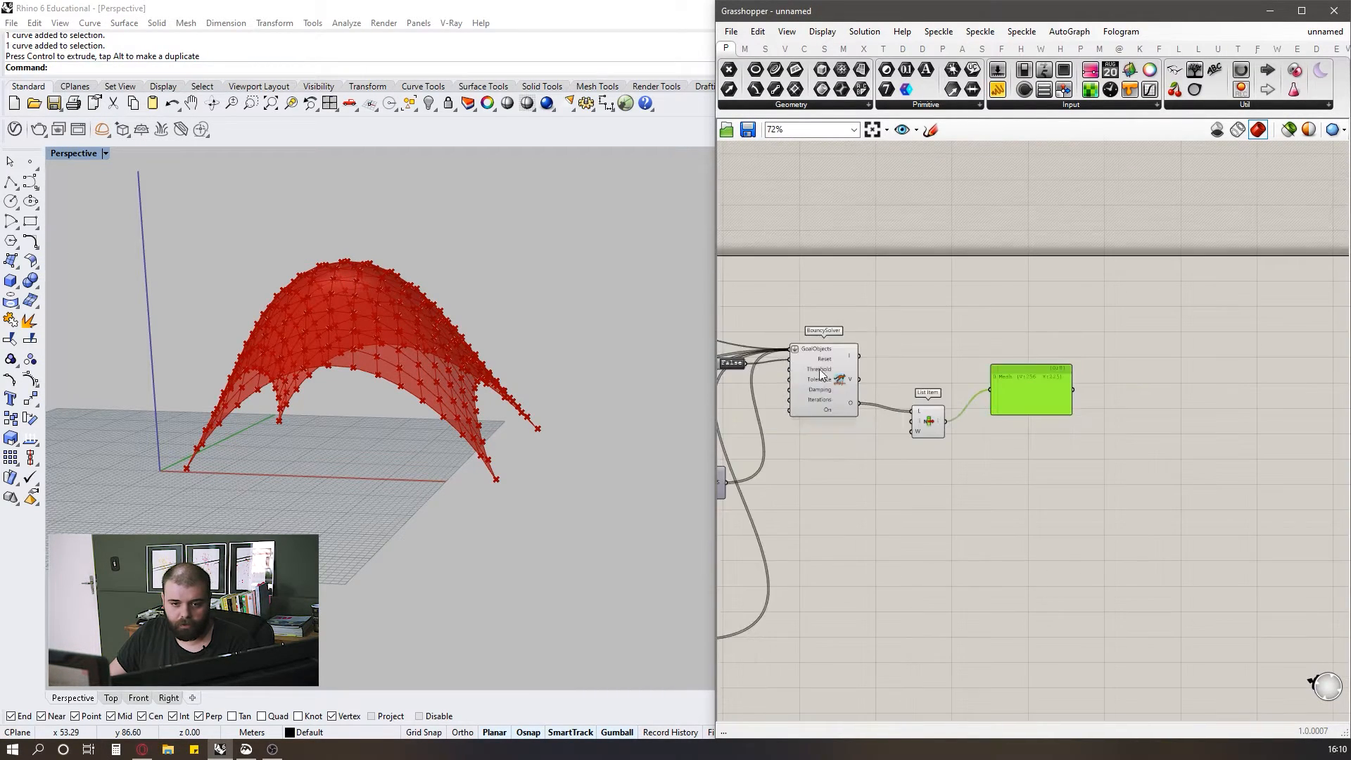
scroll(824, 355, up, 3)
click(826, 366)
click(936, 394)
scroll(1020, 435, down, 1)
drag(1041, 572, 838, 337)
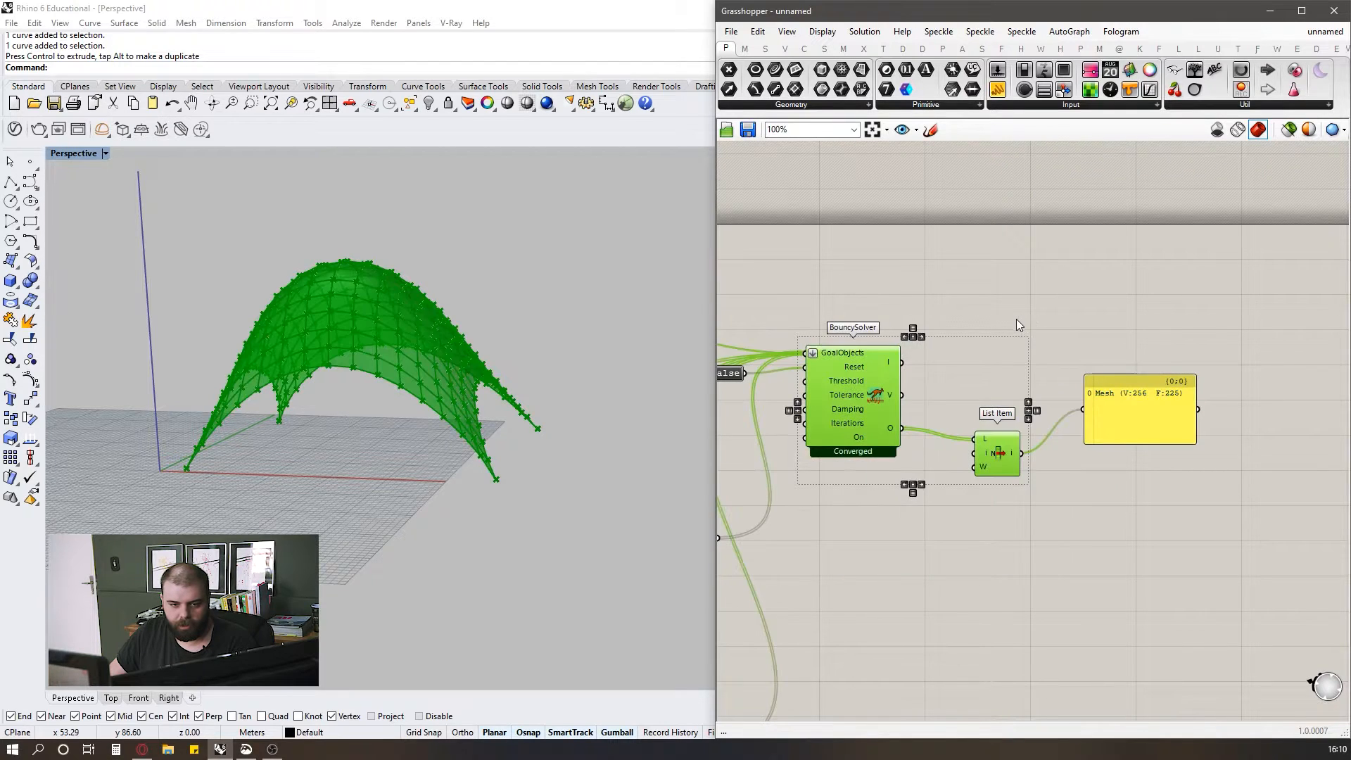
middle_click(1017, 320)
click(1063, 276)
- Turn the List Item component's preview back on and view the mesh alone up close
scroll(1146, 352, down, 4)
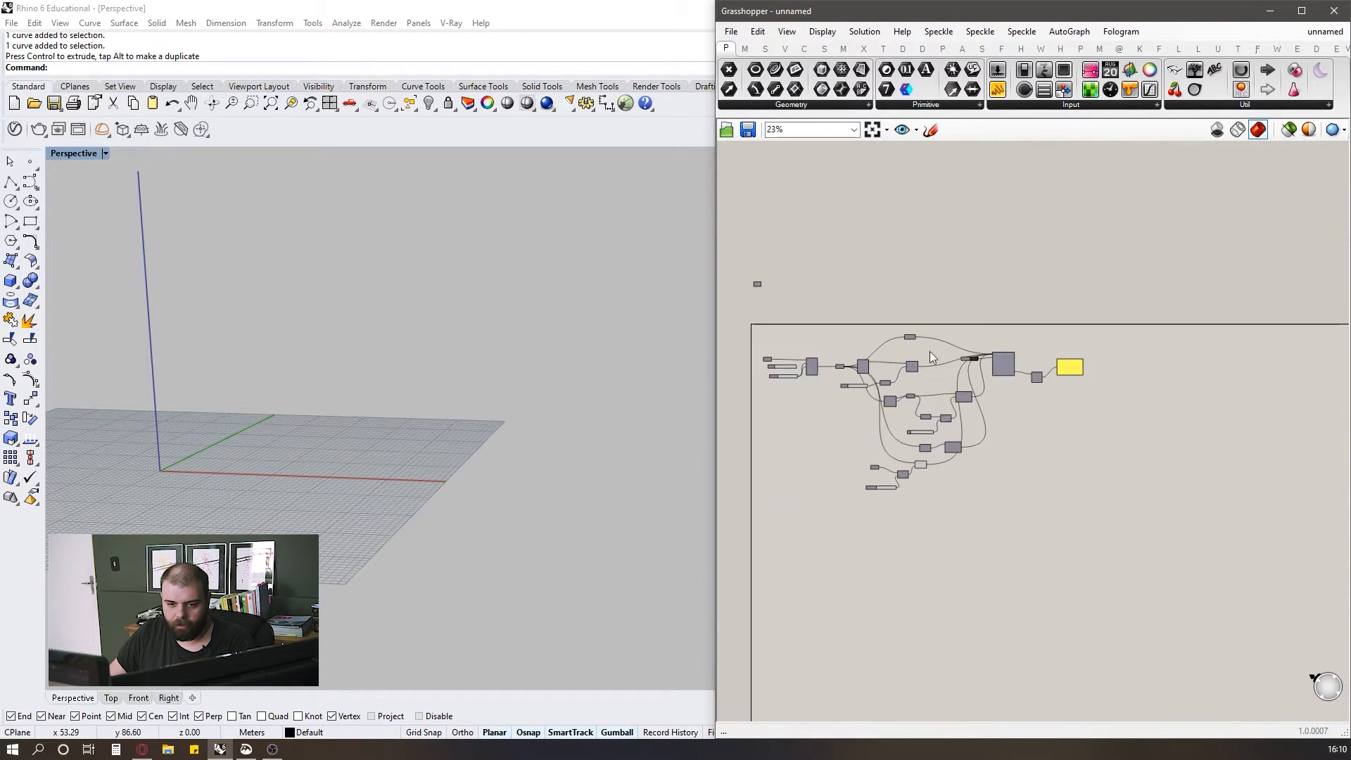
scroll(939, 327, up, 3)
scroll(908, 344, down, 4)
scroll(1103, 385, up, 5)
scroll(1103, 385, down, 1)
click(1103, 386)
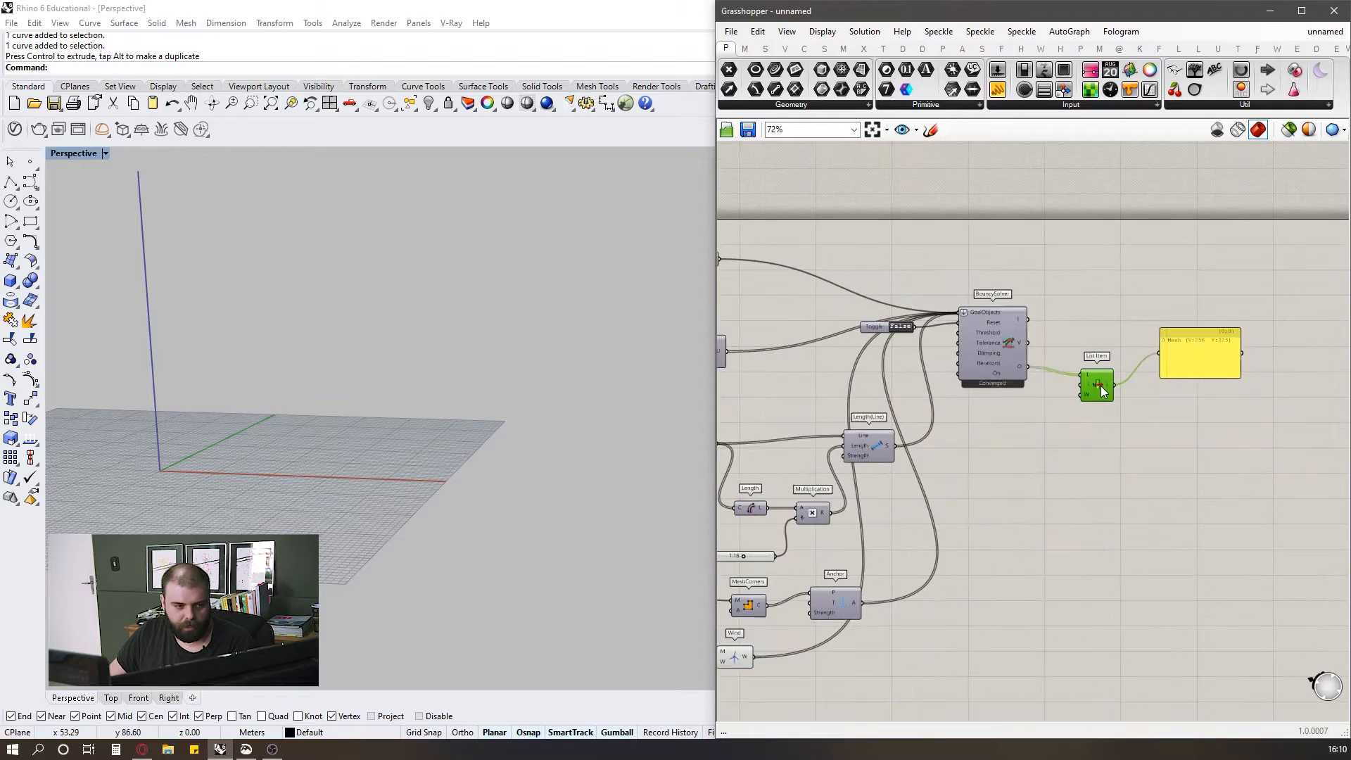
middle_click(1101, 386)
click(1130, 357)
right_drag(493, 352, 235, 324)
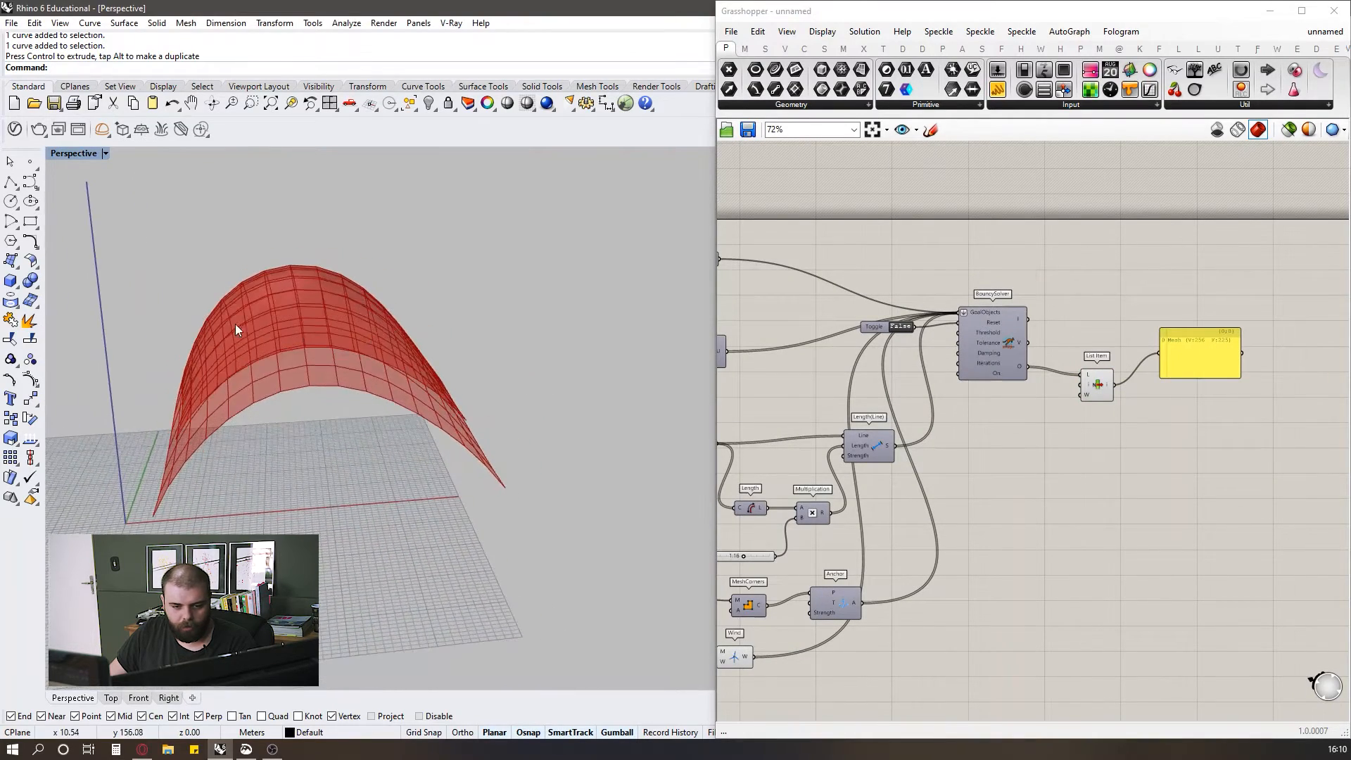
scroll(235, 323, up, 7)
scroll(295, 310, down, 2)
scroll(981, 501, down, 2)
scroll(849, 596, up, 6)
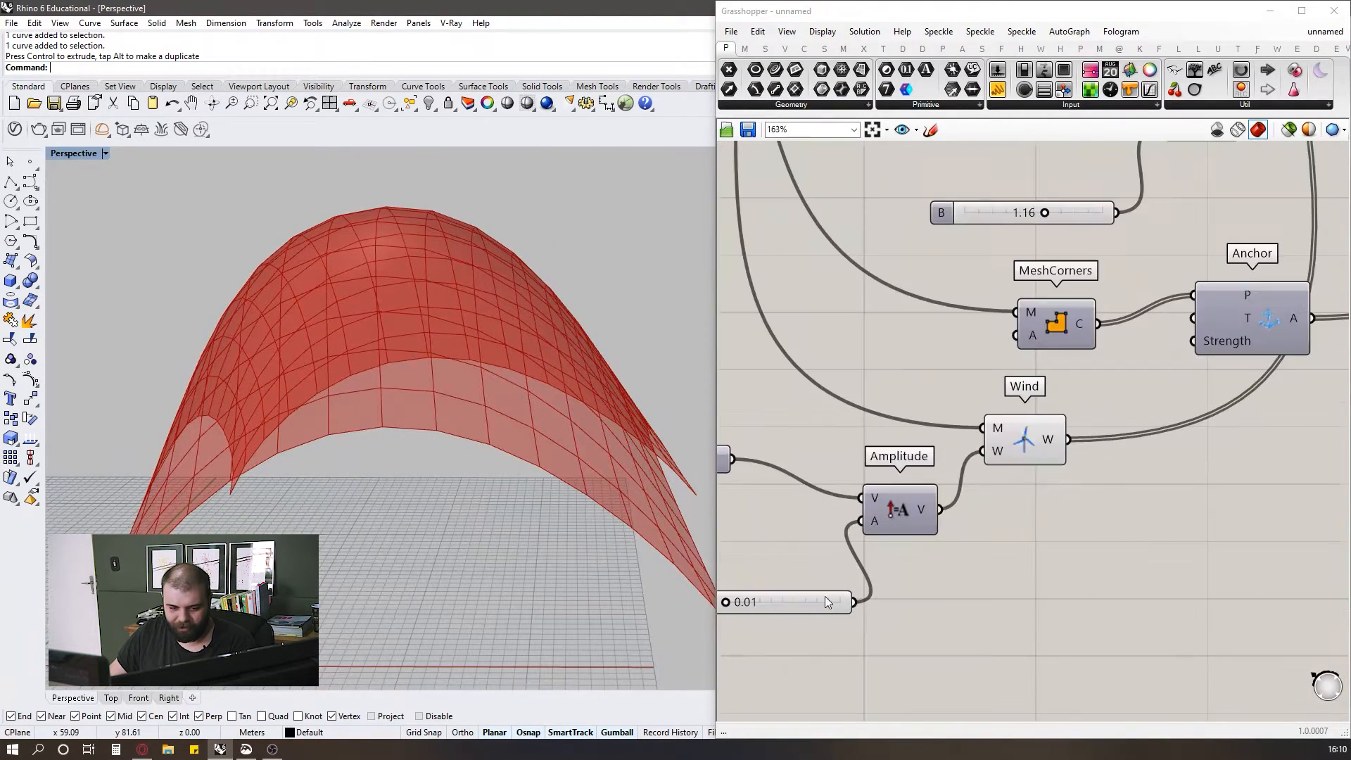
- Set the wind Amplitude slider to 0.02, view the shell from another angle and check the BouncySolver's status
double_click(784, 614)
key(Escape)
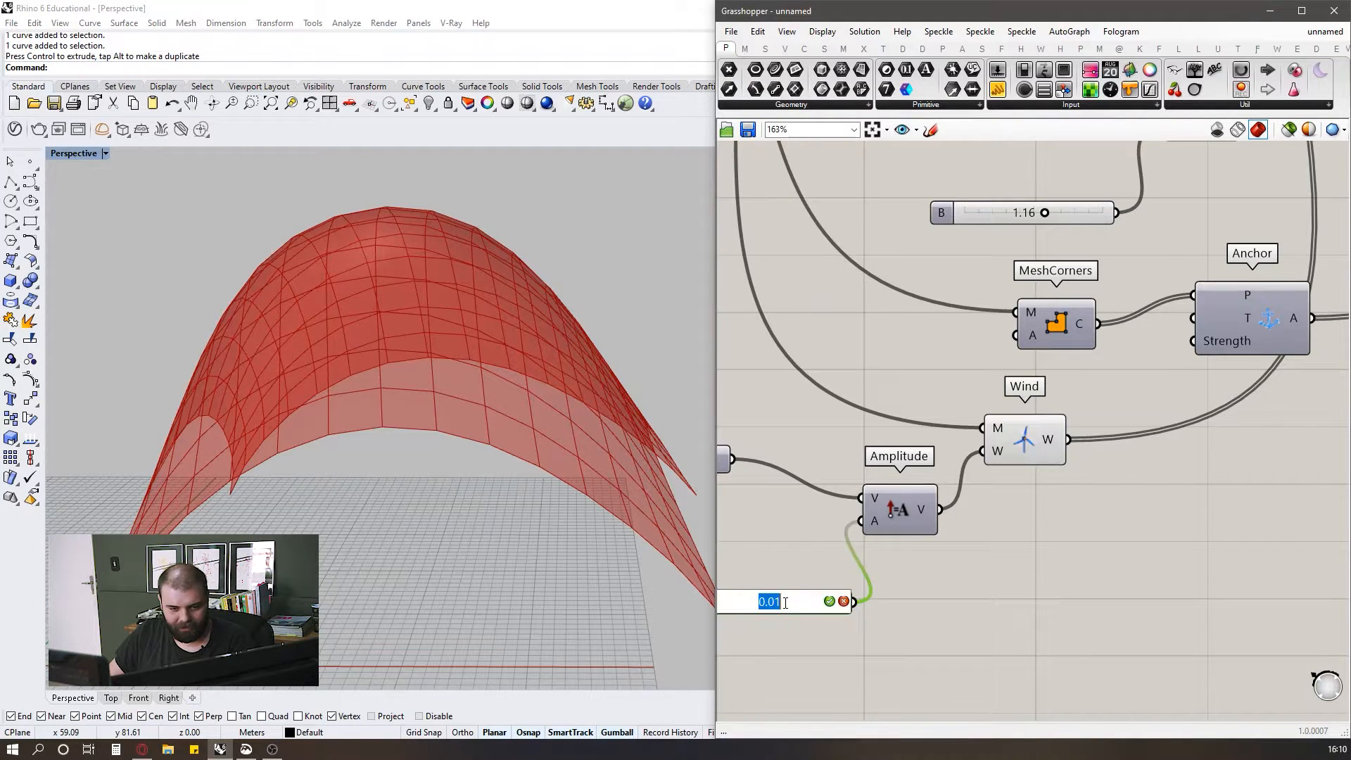
key(Return)
right_drag(521, 509, 317, 468)
scroll(745, 505, down, 8)
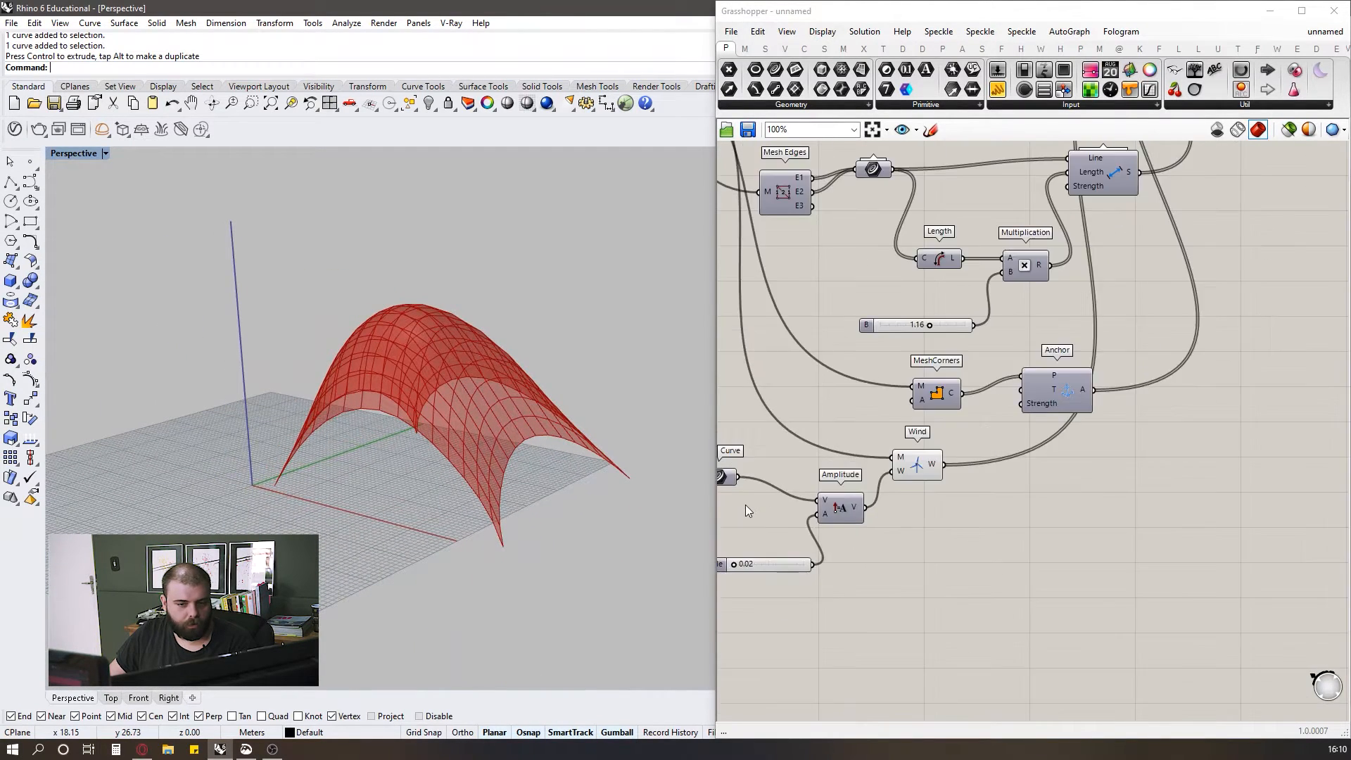
scroll(979, 301, up, 5)
scroll(885, 362, up, 4)
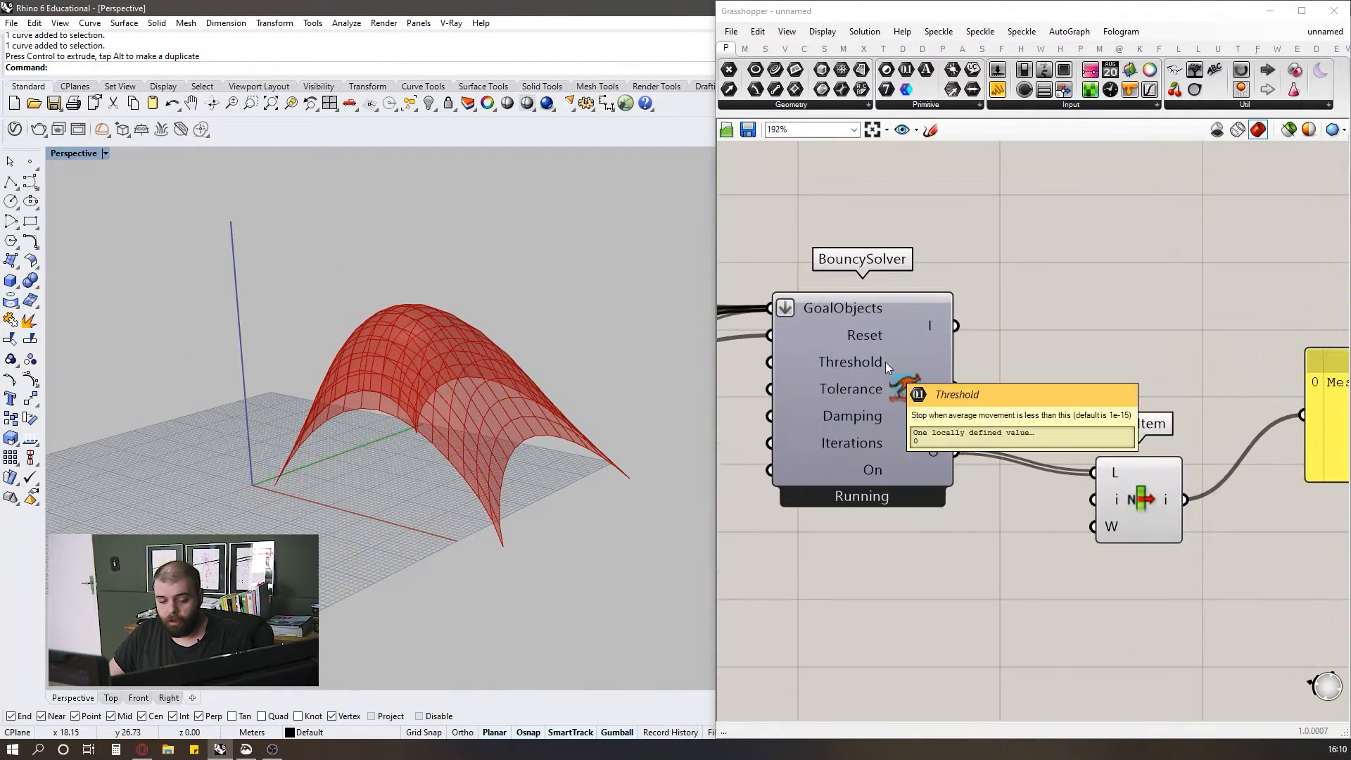
- Add a Mesh Edges component, connect the List Item output to its mesh input and view the extracted edges
scroll(778, 393, down, 5)
scroll(995, 476, up, 3)
double_click(1040, 484)
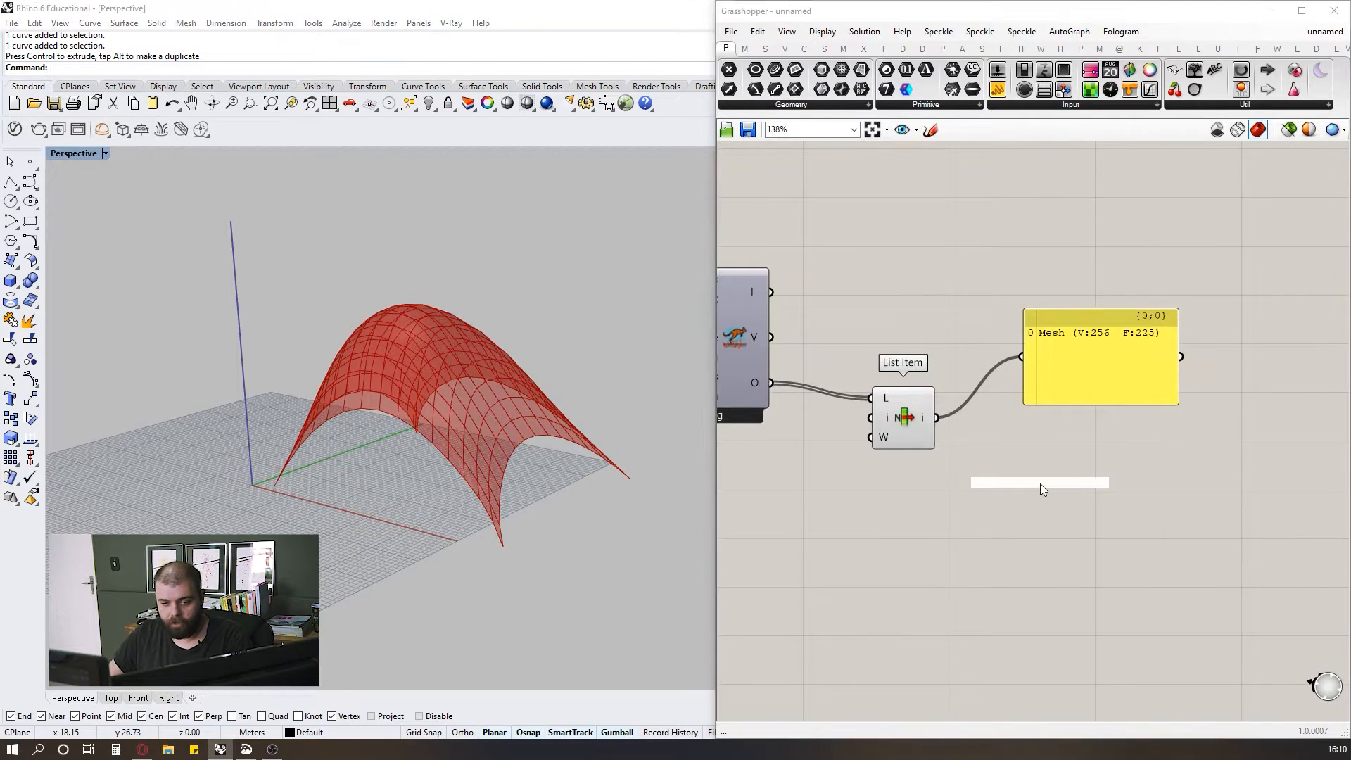
text(mesh edge)
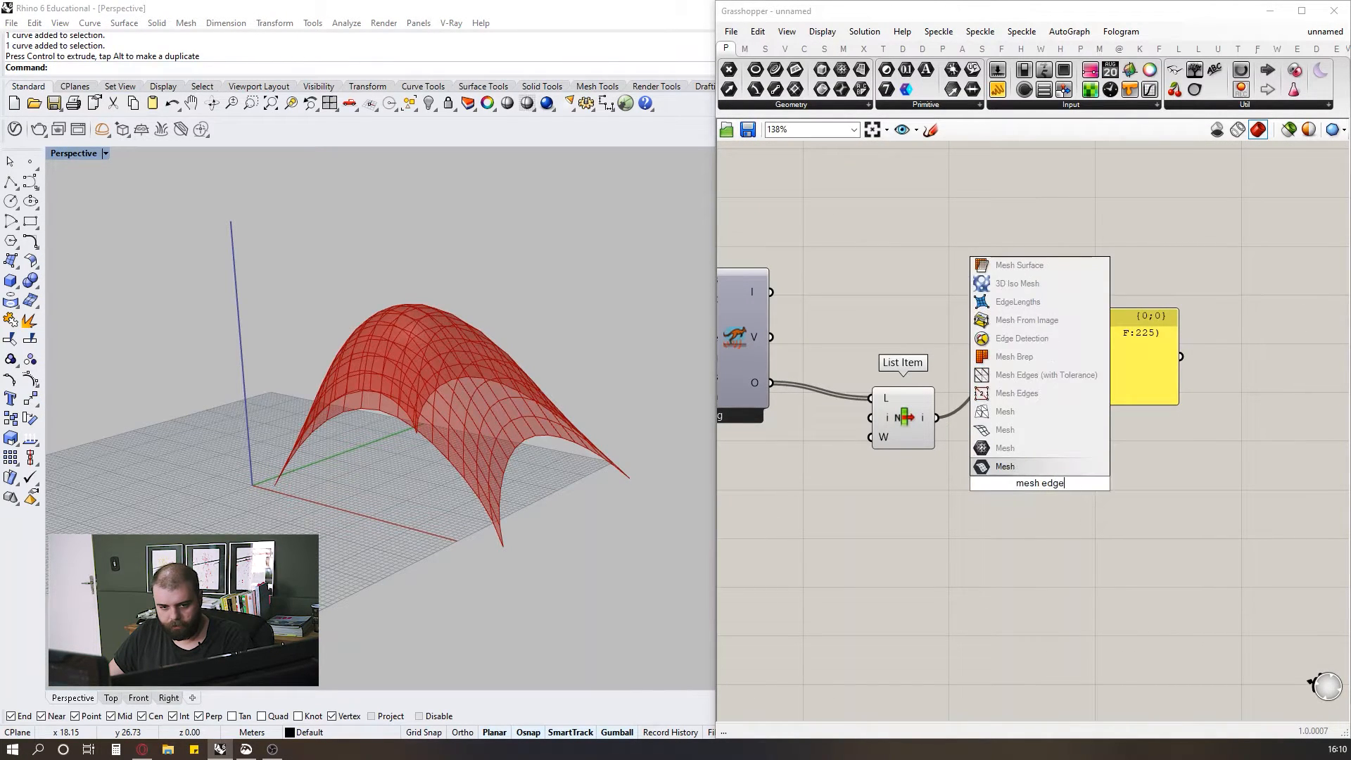
click(1019, 394)
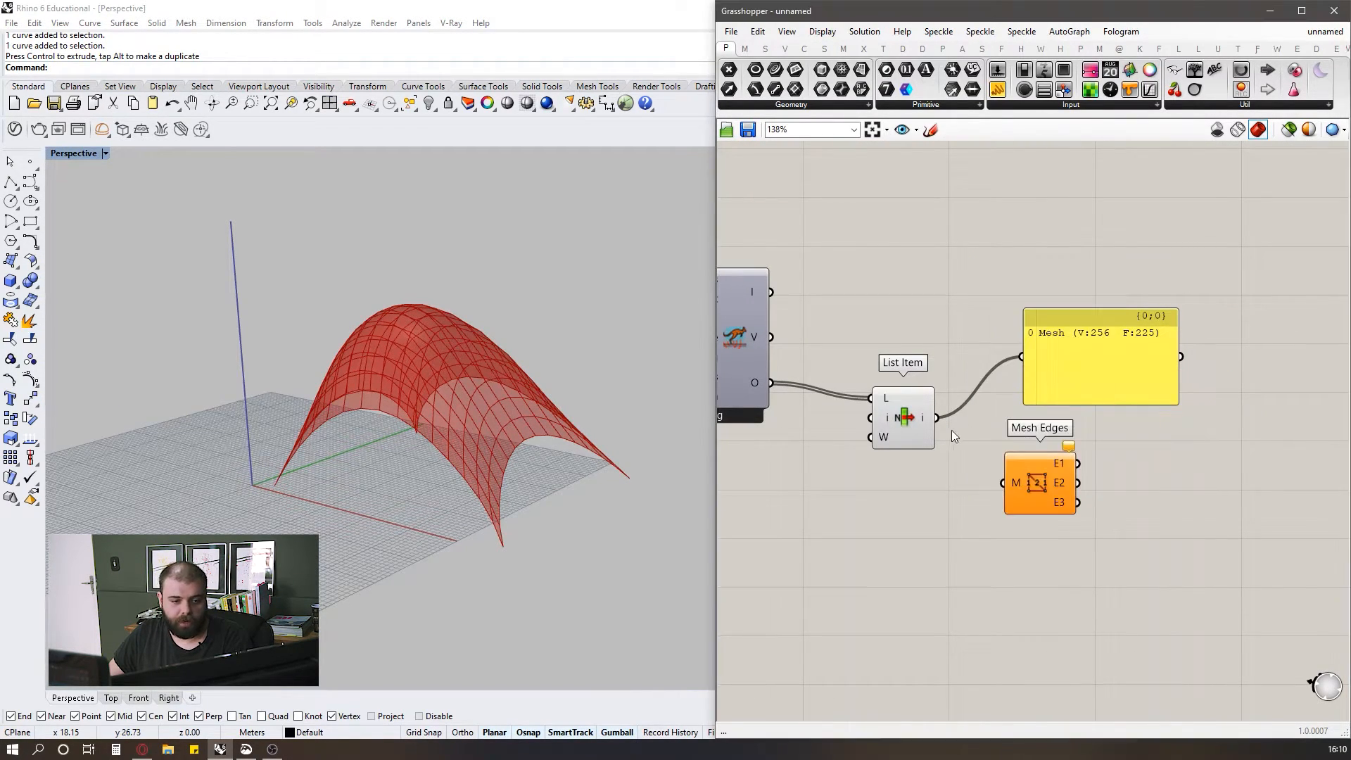
drag(998, 484, 1008, 539)
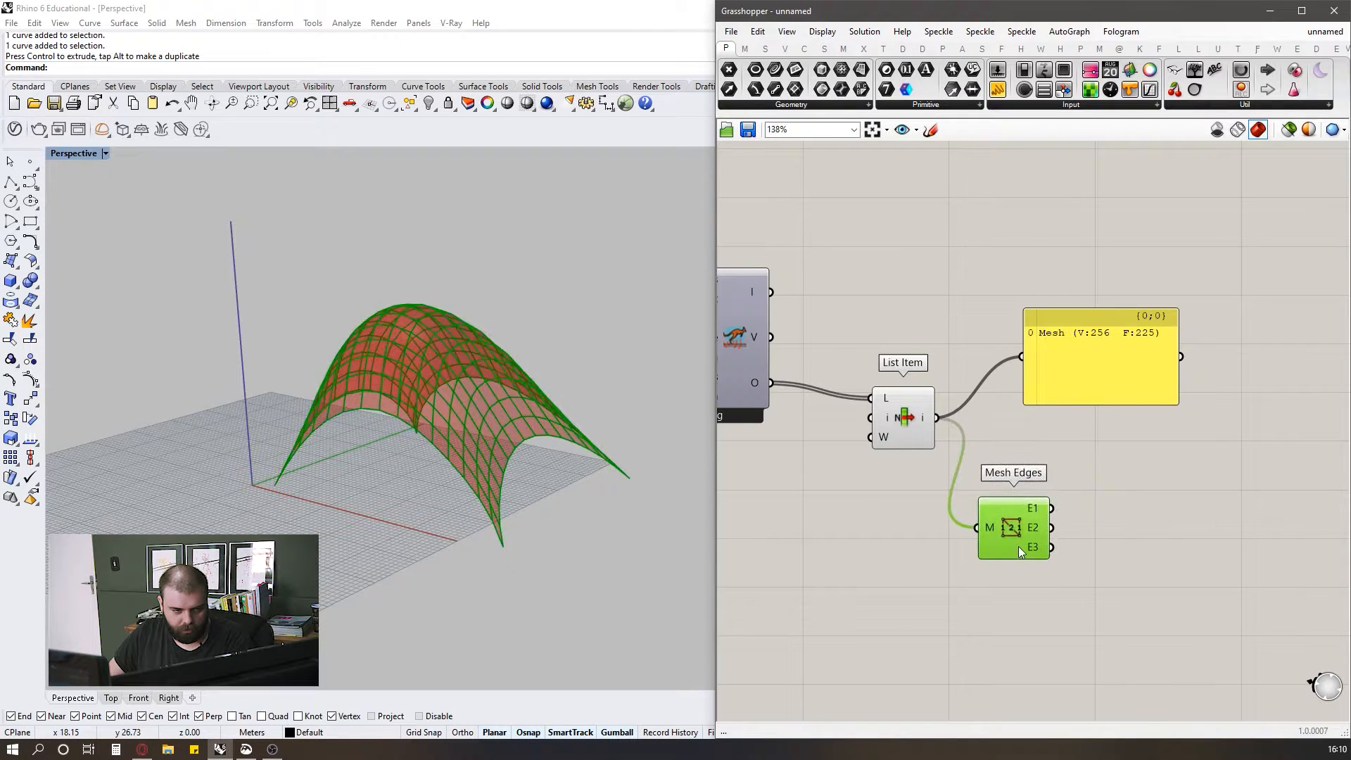
right_drag(371, 476, 406, 456)
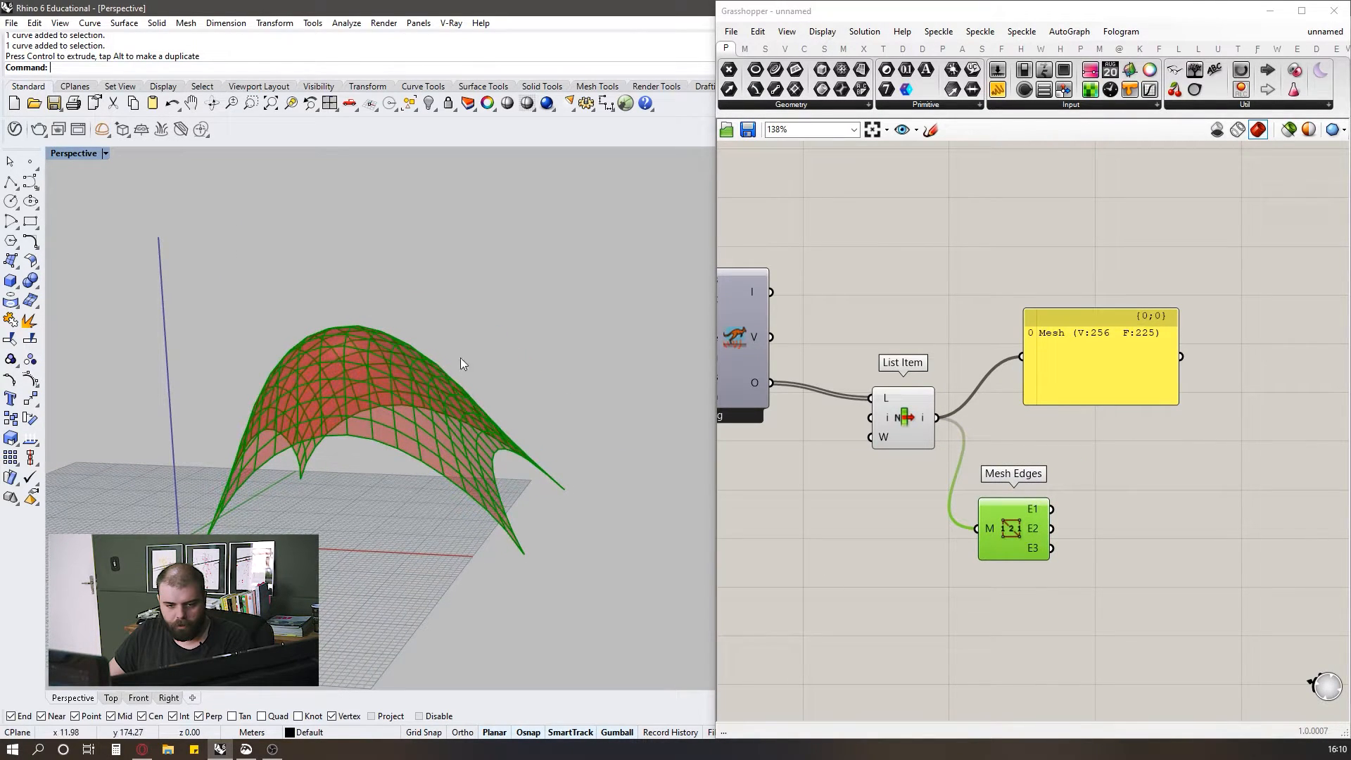
right_drag(472, 373, 401, 371)
scroll(923, 416, down, 3)
- Add a Pipe component and connect a number slider set to 0.052 to its radius input
double_click(1110, 486)
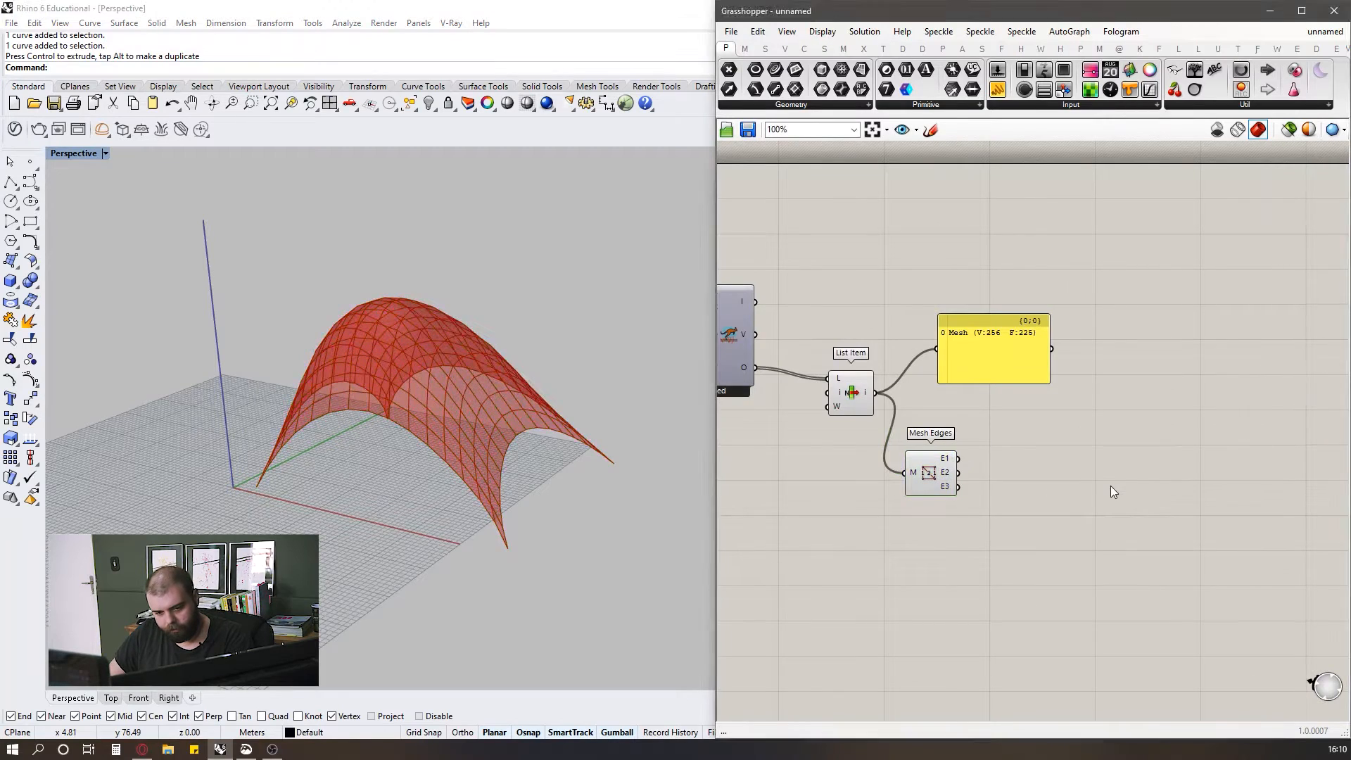
text(pipe)
key(Return)
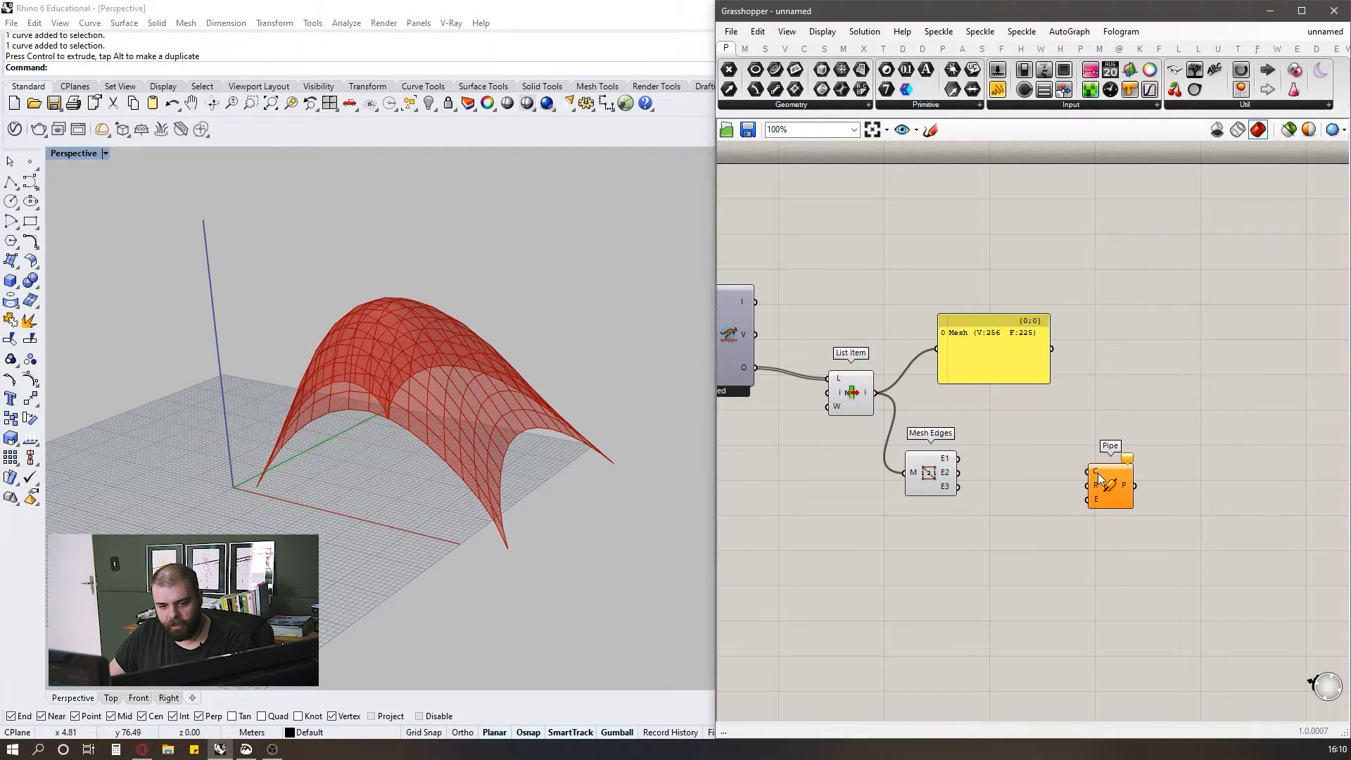
drag(998, 90, 985, 554)
scroll(1027, 554, up, 3)
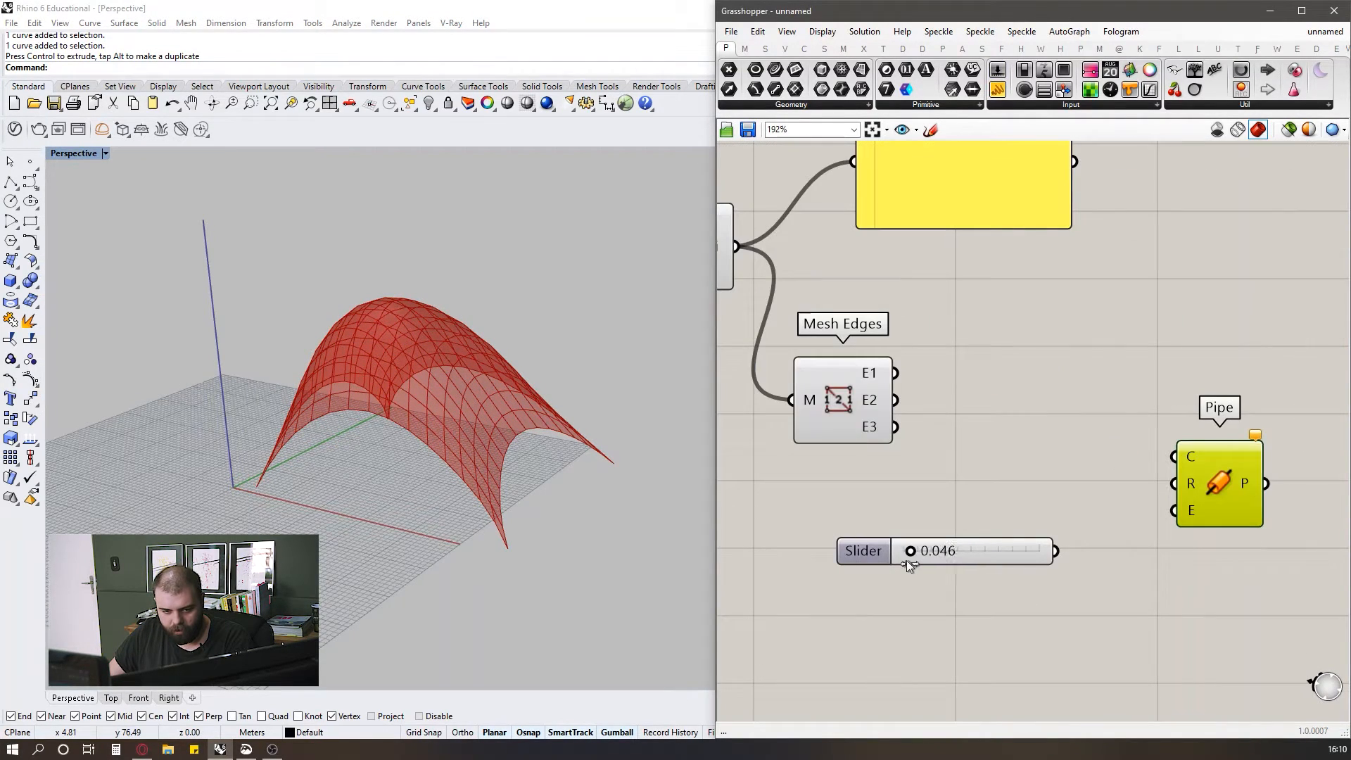
drag(1154, 505, 1174, 484)
- Add a Curve parameter, feed it from Mesh Edges outputs E1 and E2, and connect it to the Pipe's curve input
double_click(969, 386)
text(curve)
key(Return)
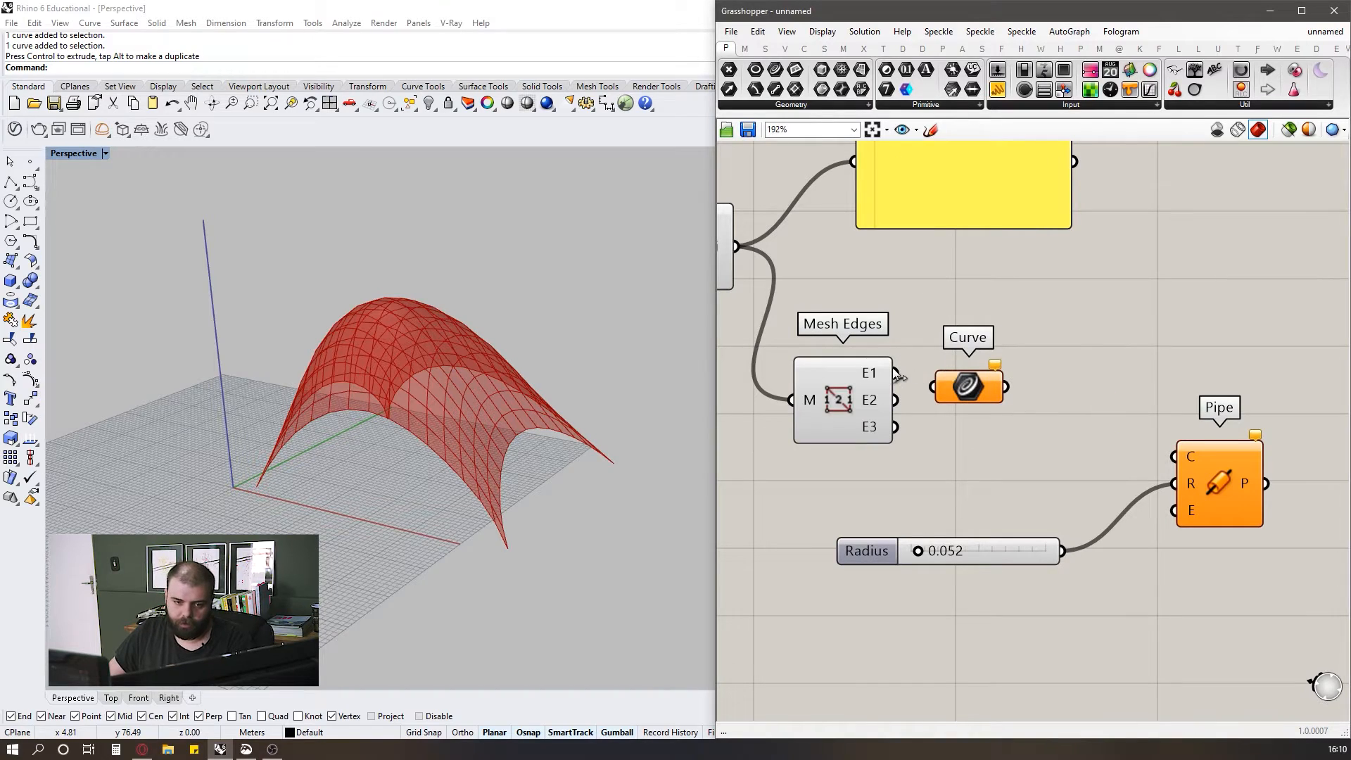
drag(895, 373, 974, 389)
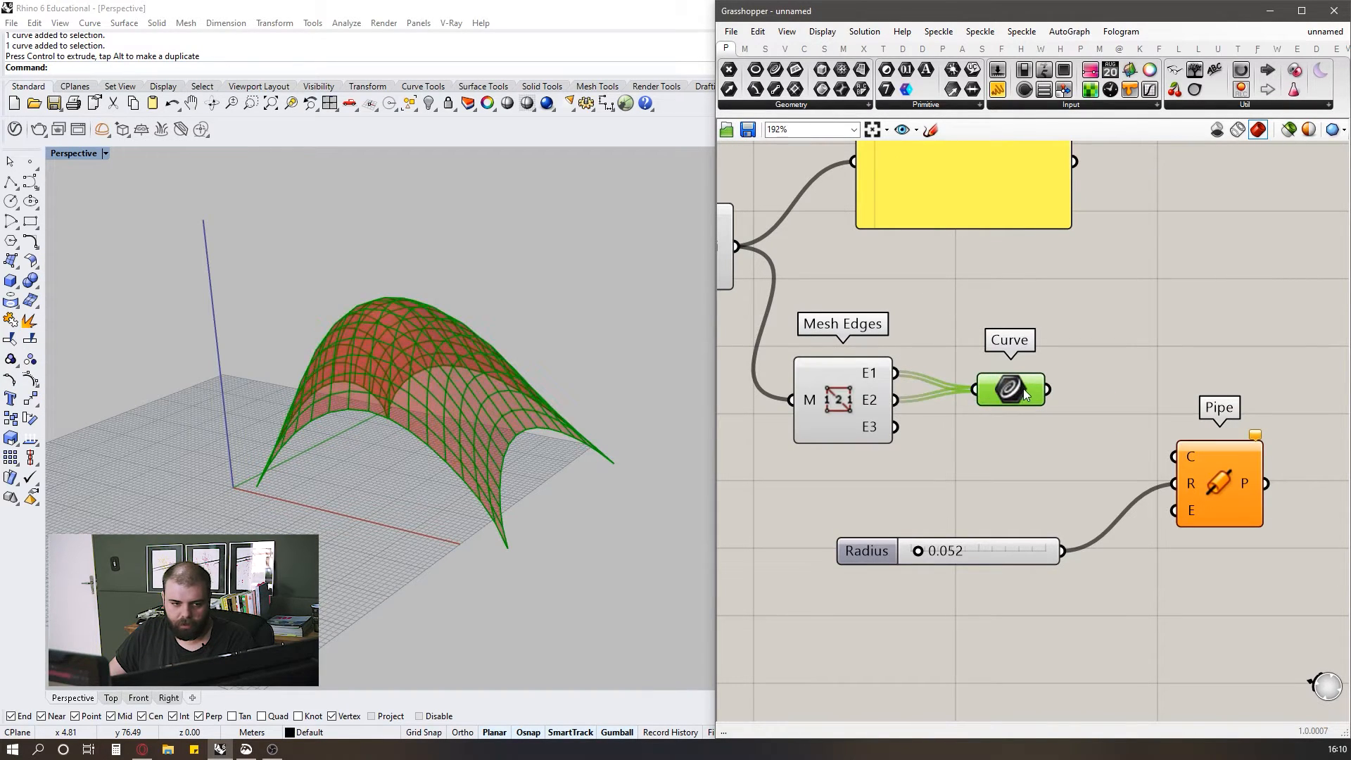
click(1084, 367)
drag(1151, 461, 1174, 457)
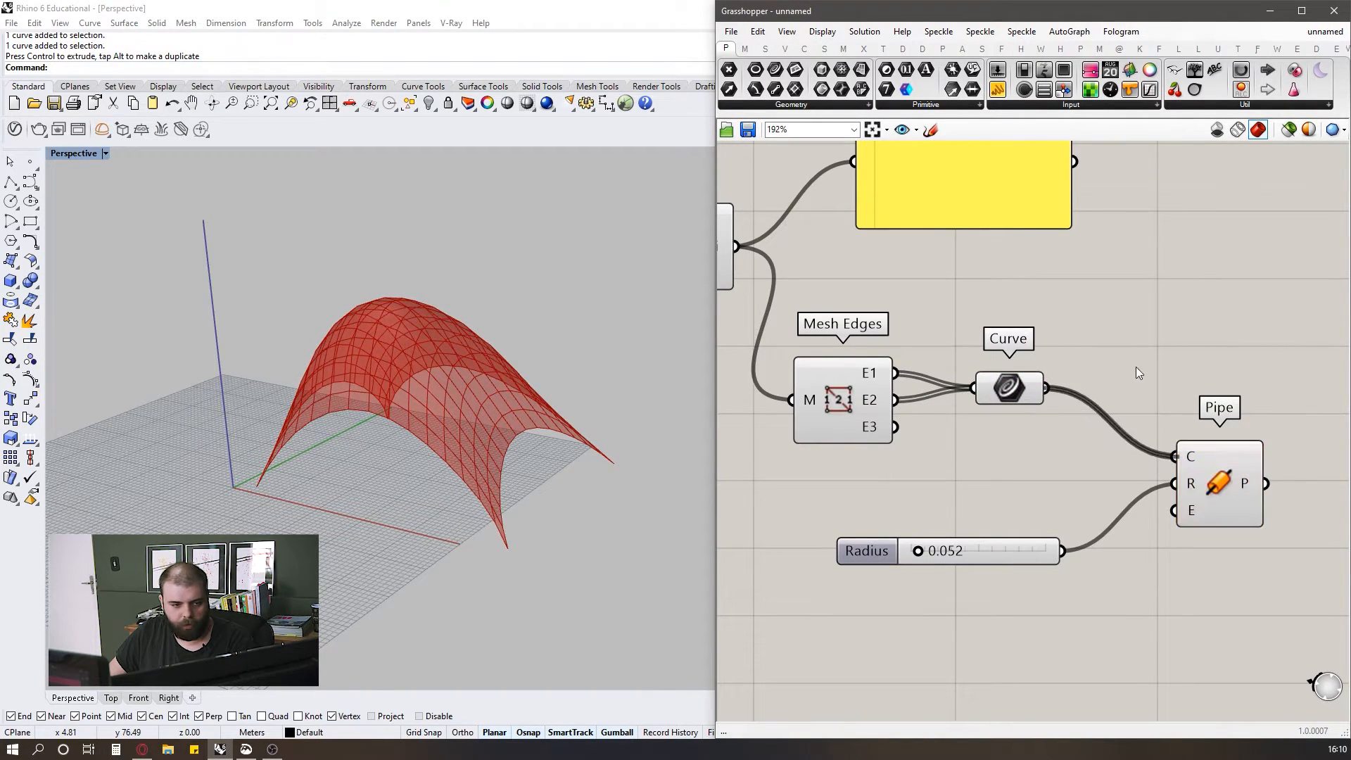
scroll(1011, 468, down, 3)
scroll(420, 418, up, 8)
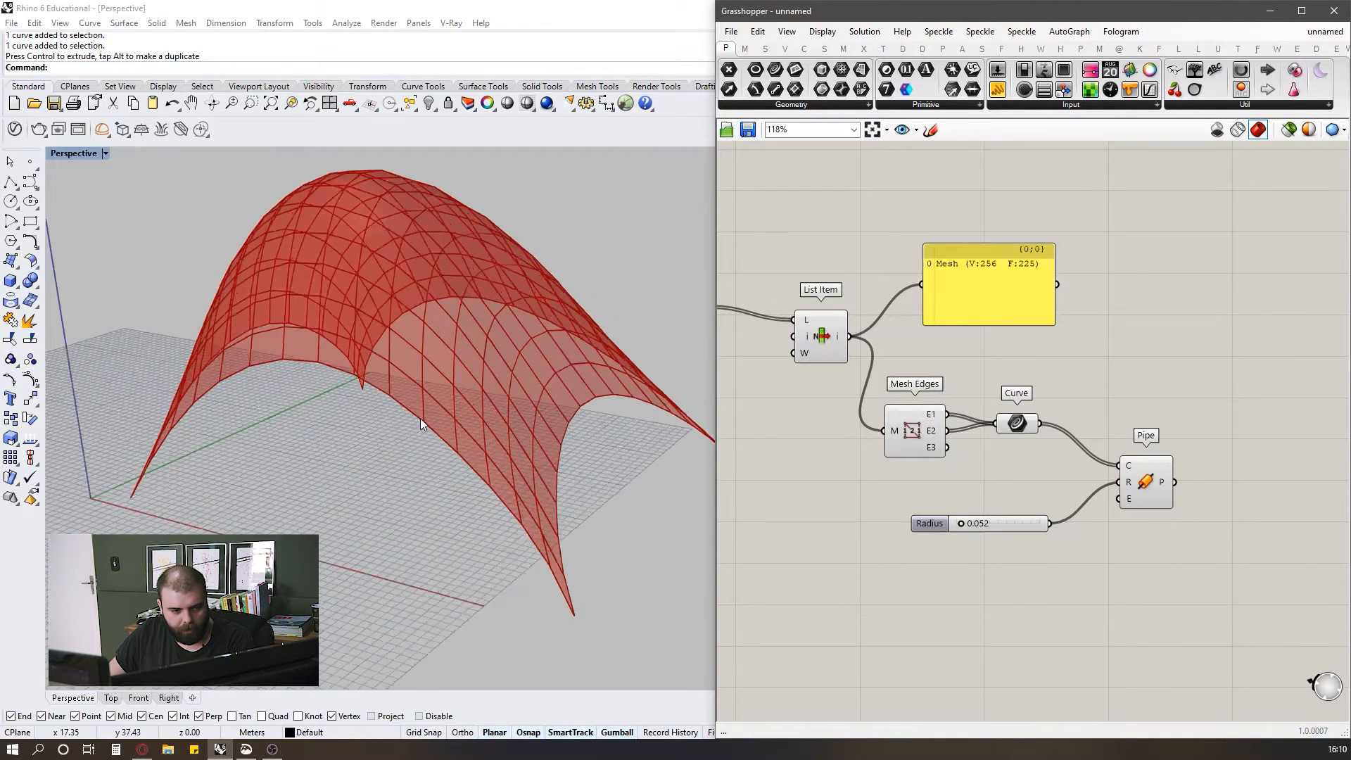
- Set the pipe Radius slider to 0.100
scroll(1027, 505, up, 2)
scroll(1027, 505, up, 1)
double_click(1016, 530)
text(.)
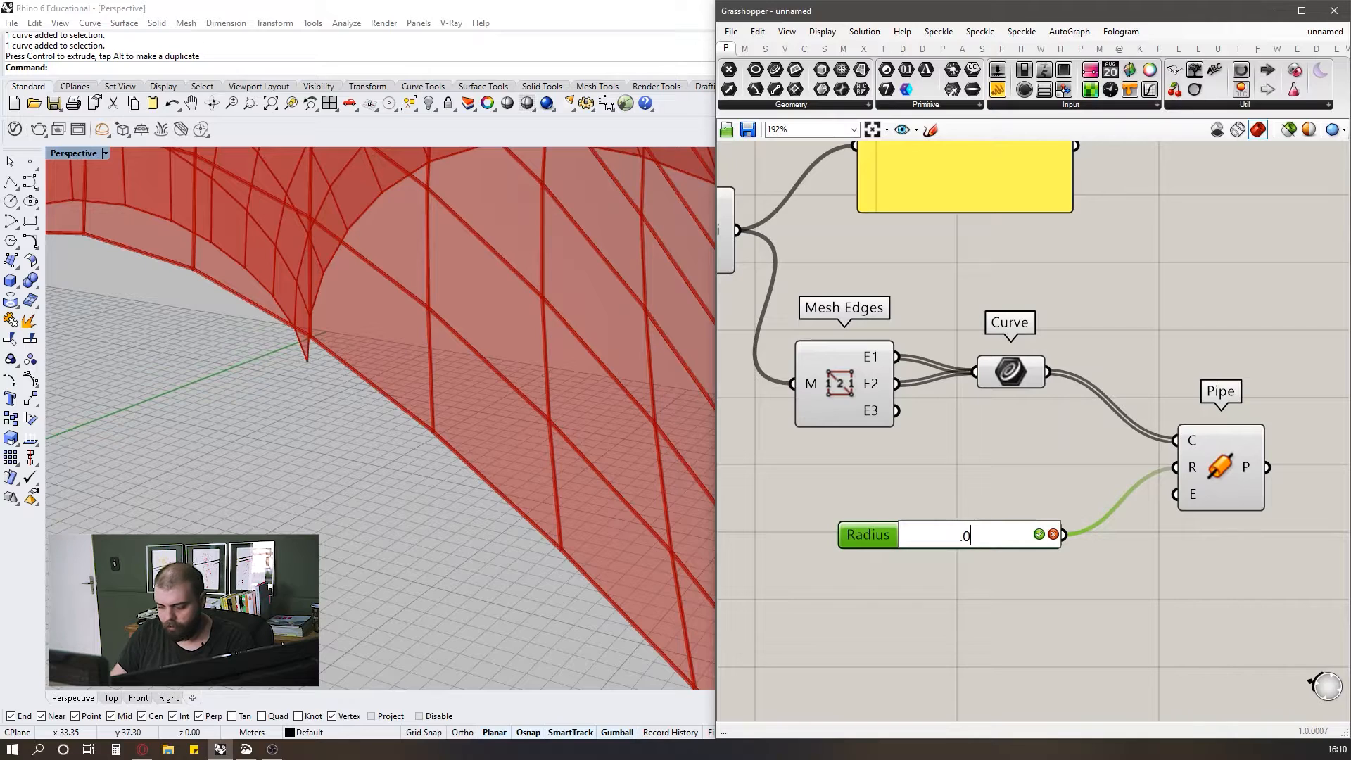
text(1)
key(Return)
- Hide the previews of List Item, Mesh Edges and Curve, and inspect the piped shell on its own
scroll(956, 469, down, 5)
drag(1037, 473, 869, 265)
middle_click(868, 266)
click(904, 243)
scroll(462, 449, down, 8)
right_drag(462, 449, 400, 471)
scroll(594, 397, down, 5)
scroll(632, 487, up, 4)
scroll(525, 559, up, 6)
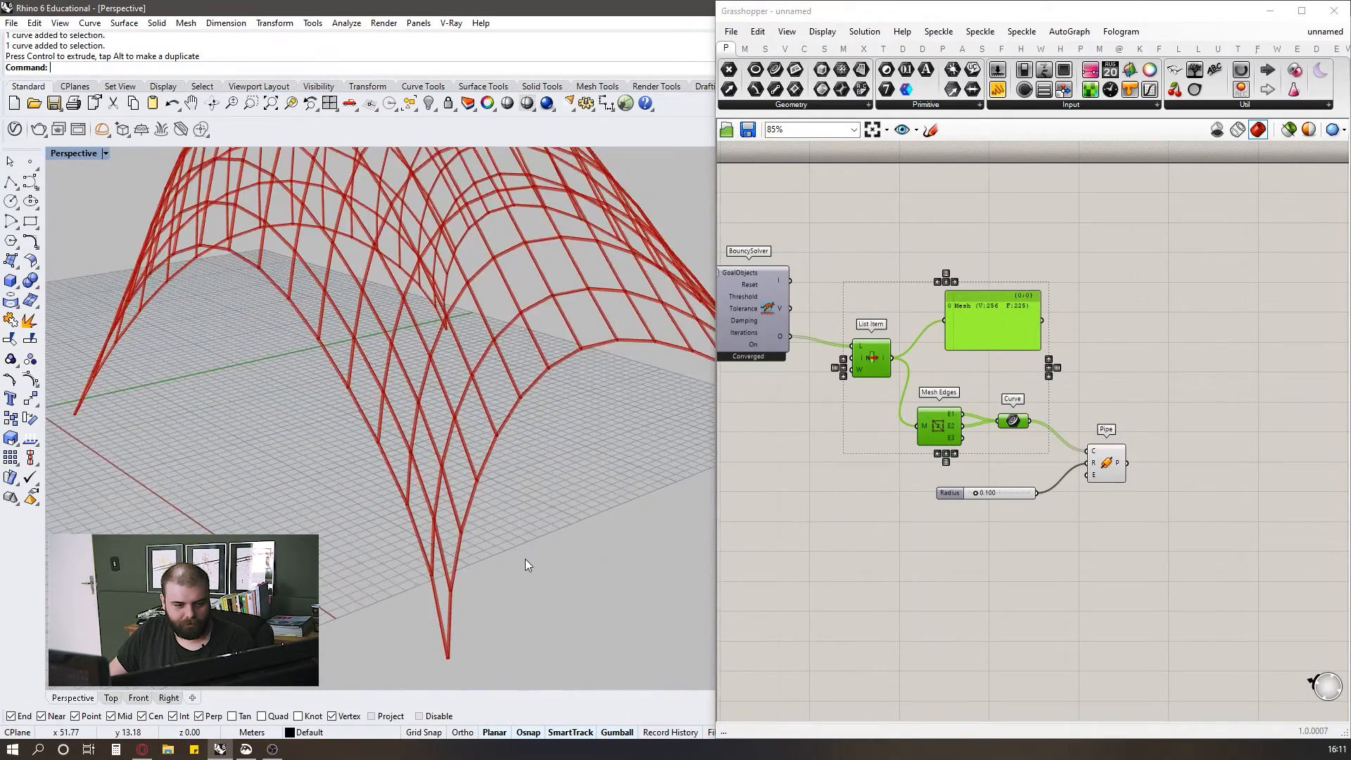
scroll(524, 551, down, 3)
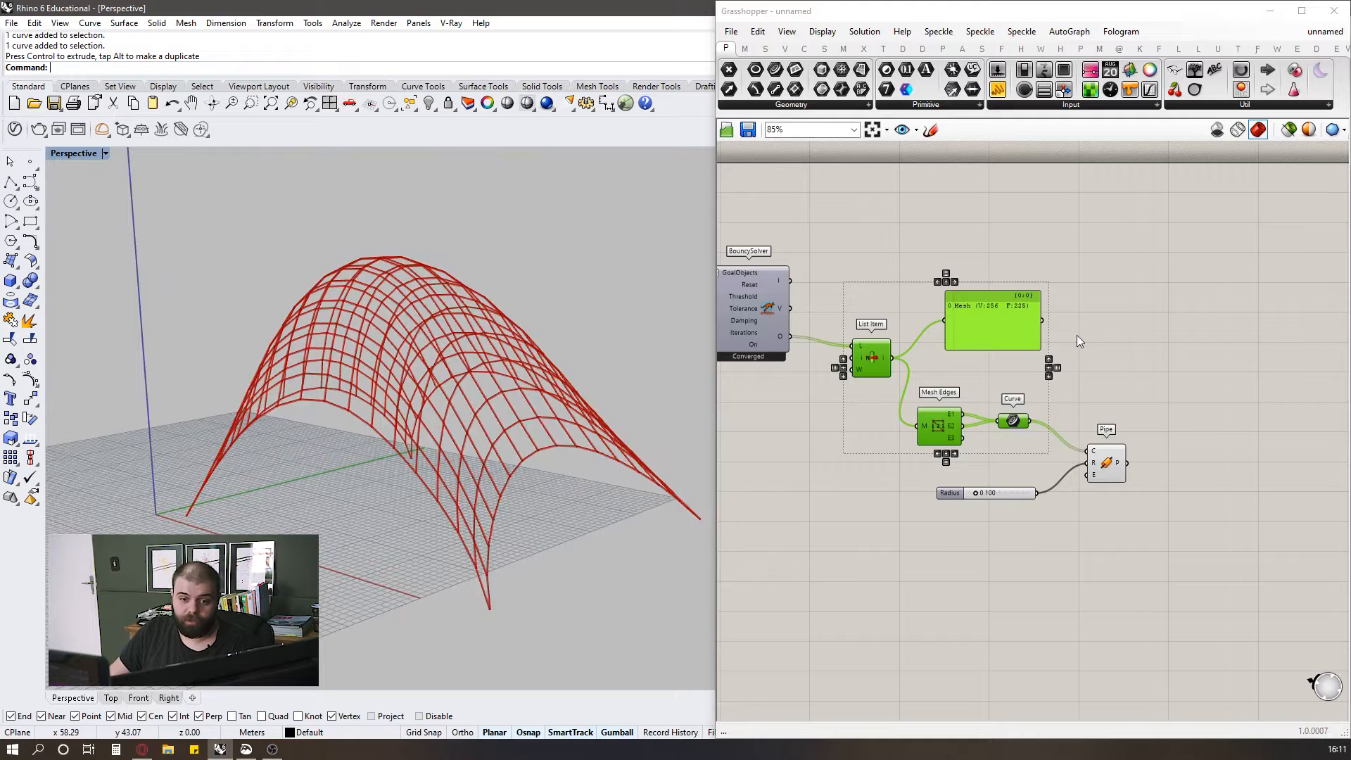
click(1124, 381)
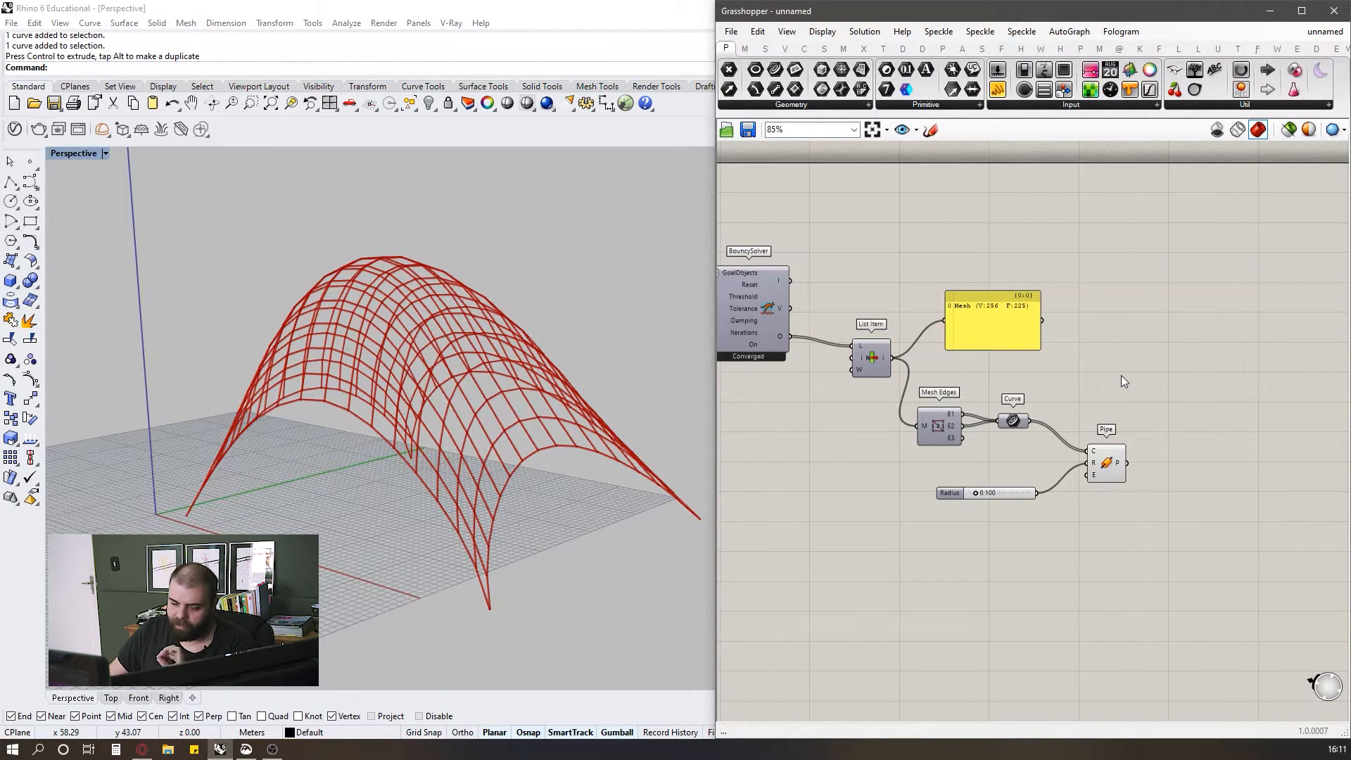
scroll(1172, 361, down, 4)
right_drag(634, 415, 556, 422)
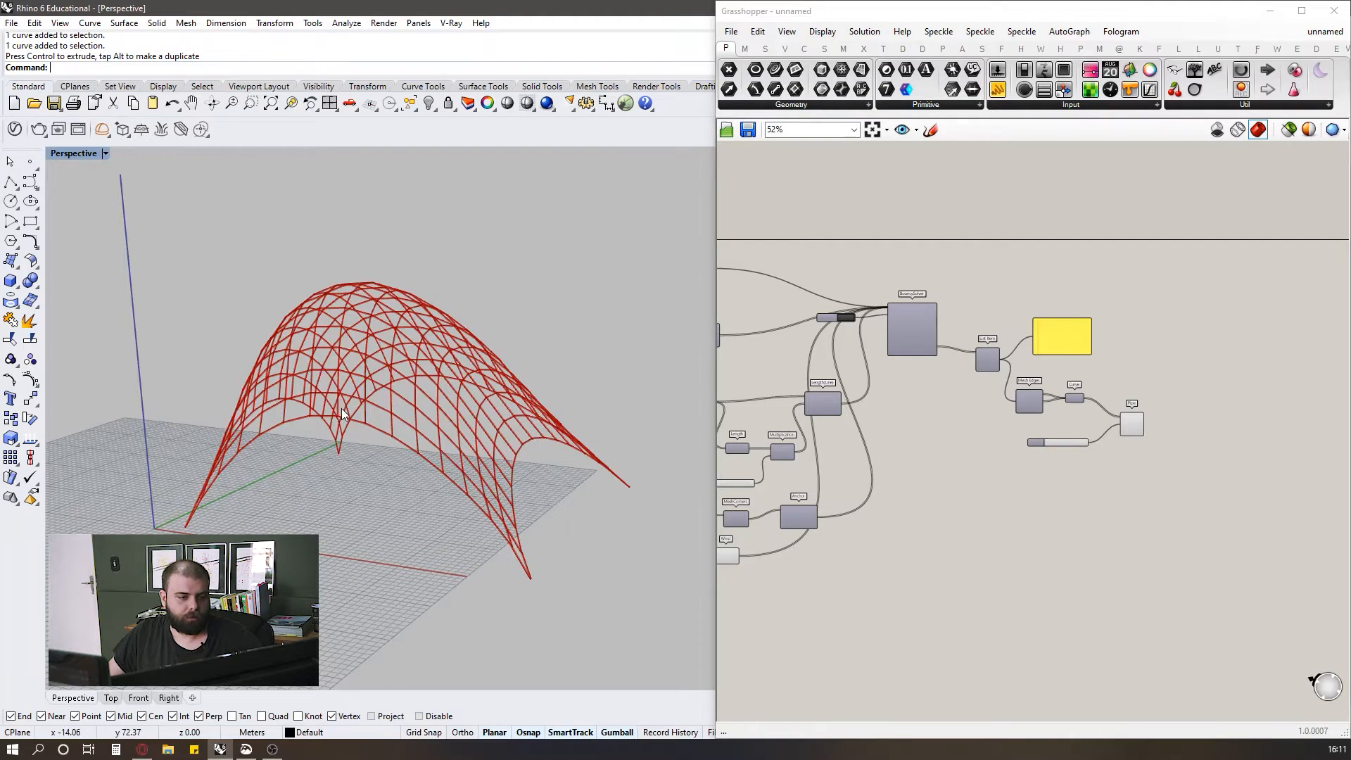
right_drag(343, 413, 358, 410)
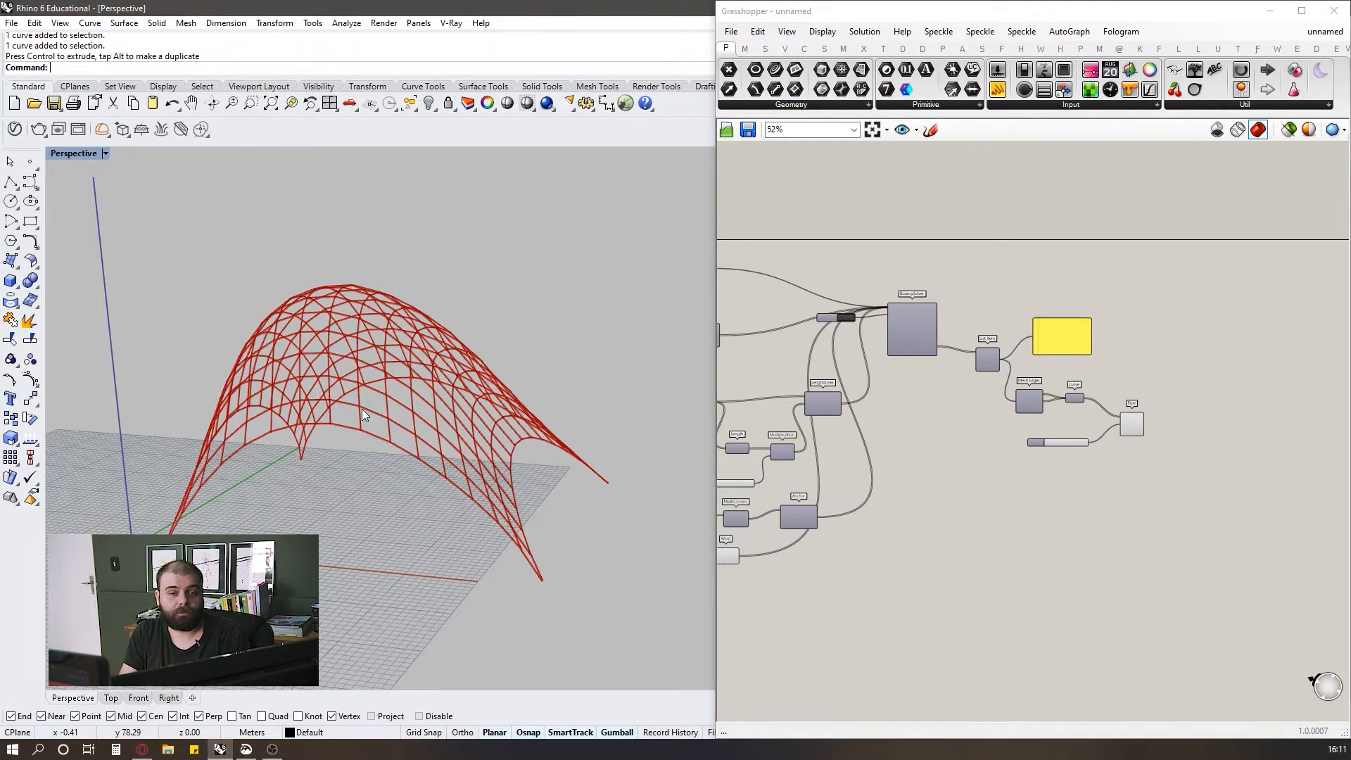
- Set the wind Amplitude slider to 0.03 and view how the piped shell responds
scroll(1098, 429, up, 5)
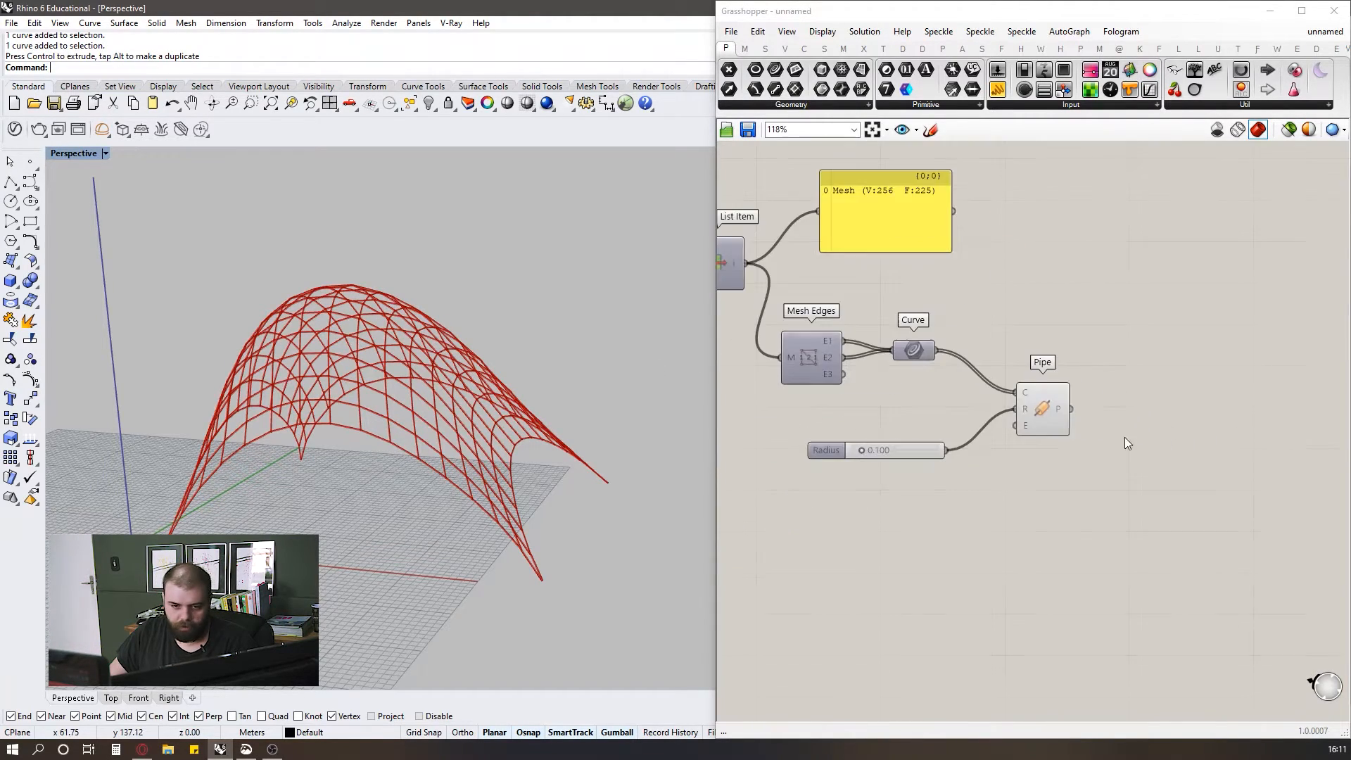
click(1050, 411)
scroll(1119, 423, down, 7)
click(1121, 428)
scroll(857, 493, up, 8)
scroll(817, 541, down, 4)
scroll(823, 605, up, 5)
double_click(858, 572)
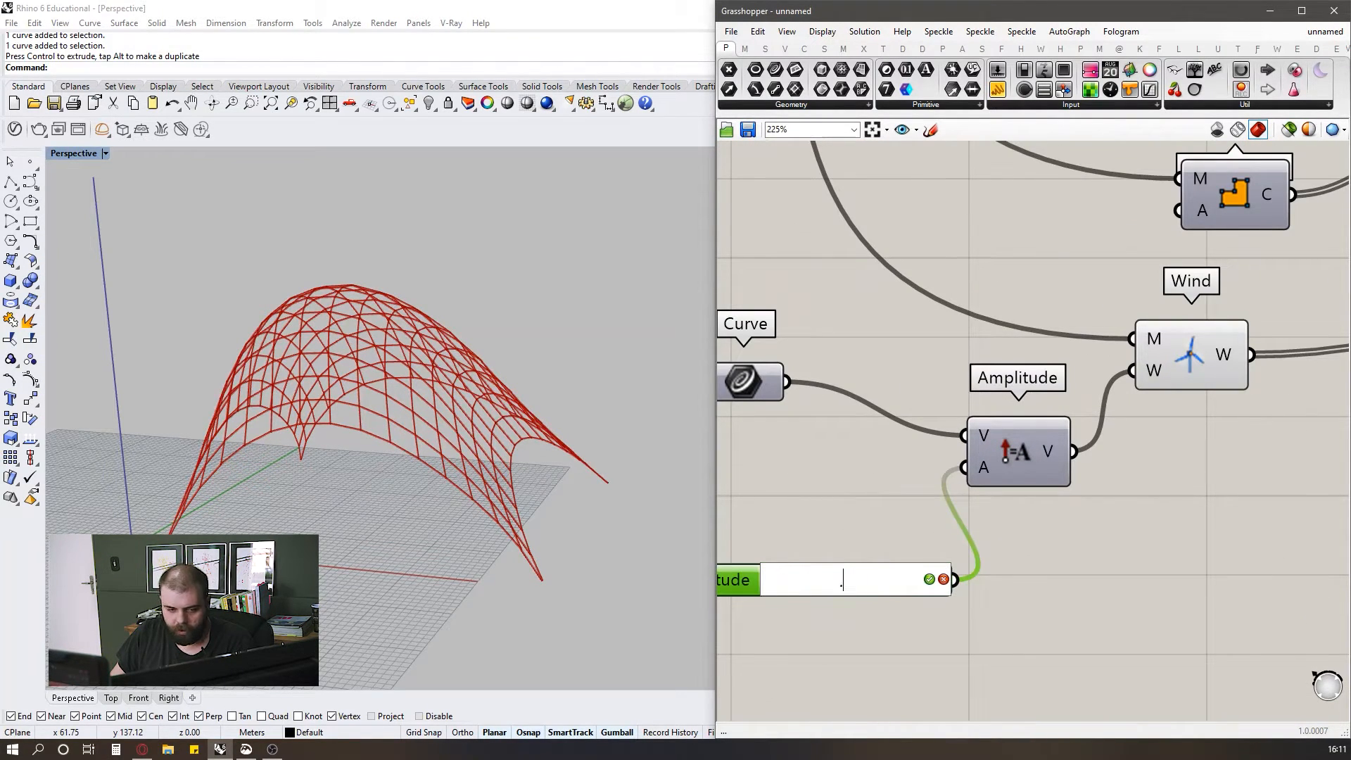
text(.03)
key(Return)
click(771, 508)
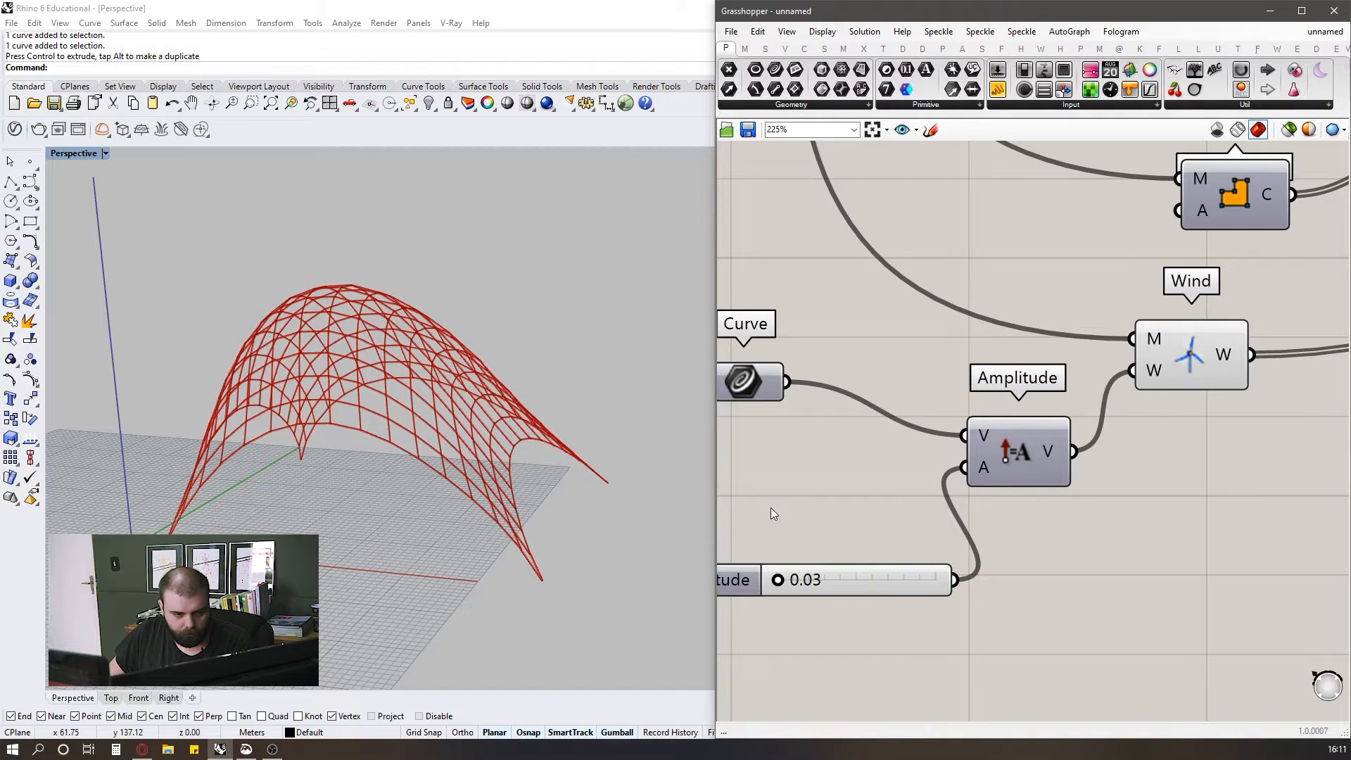
scroll(801, 556, down, 1)
right_drag(449, 530, 493, 517)
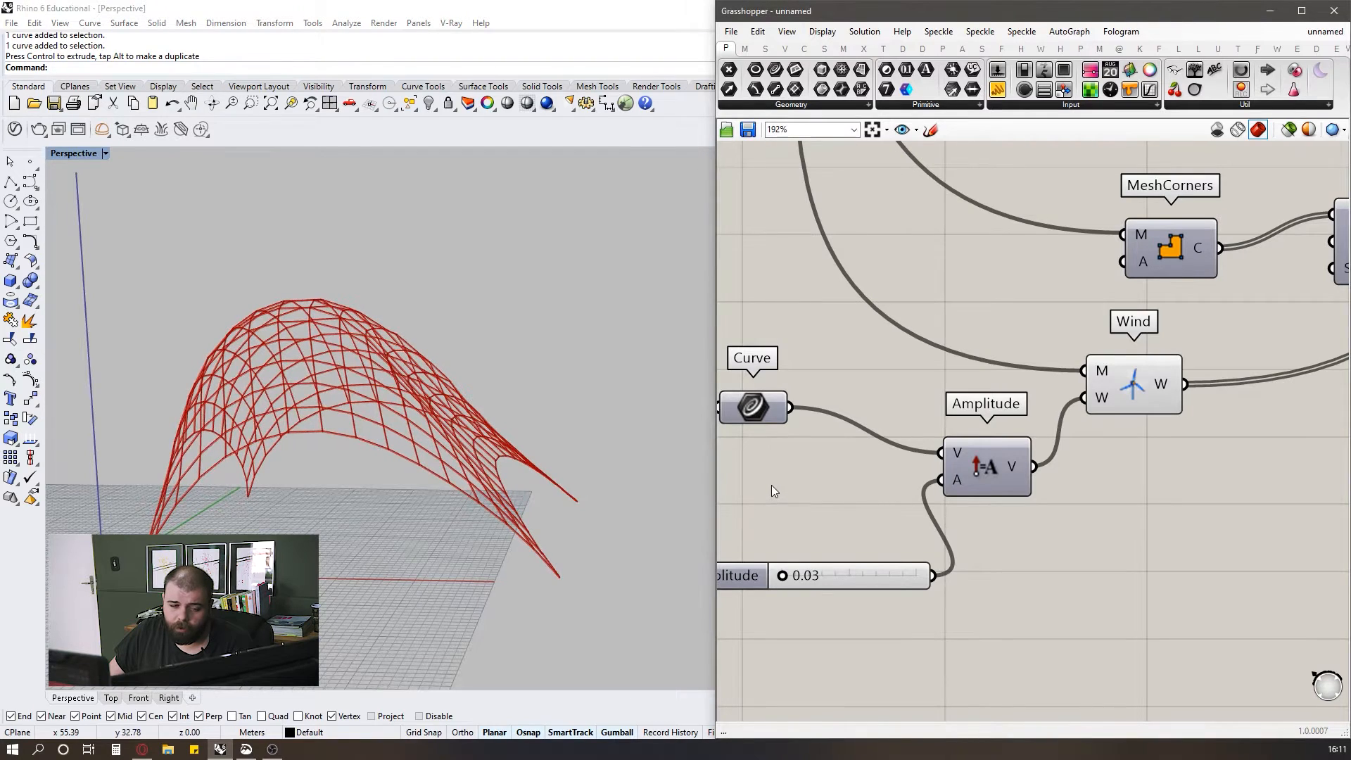
scroll(771, 484, down, 5)
scroll(740, 499, down, 1)
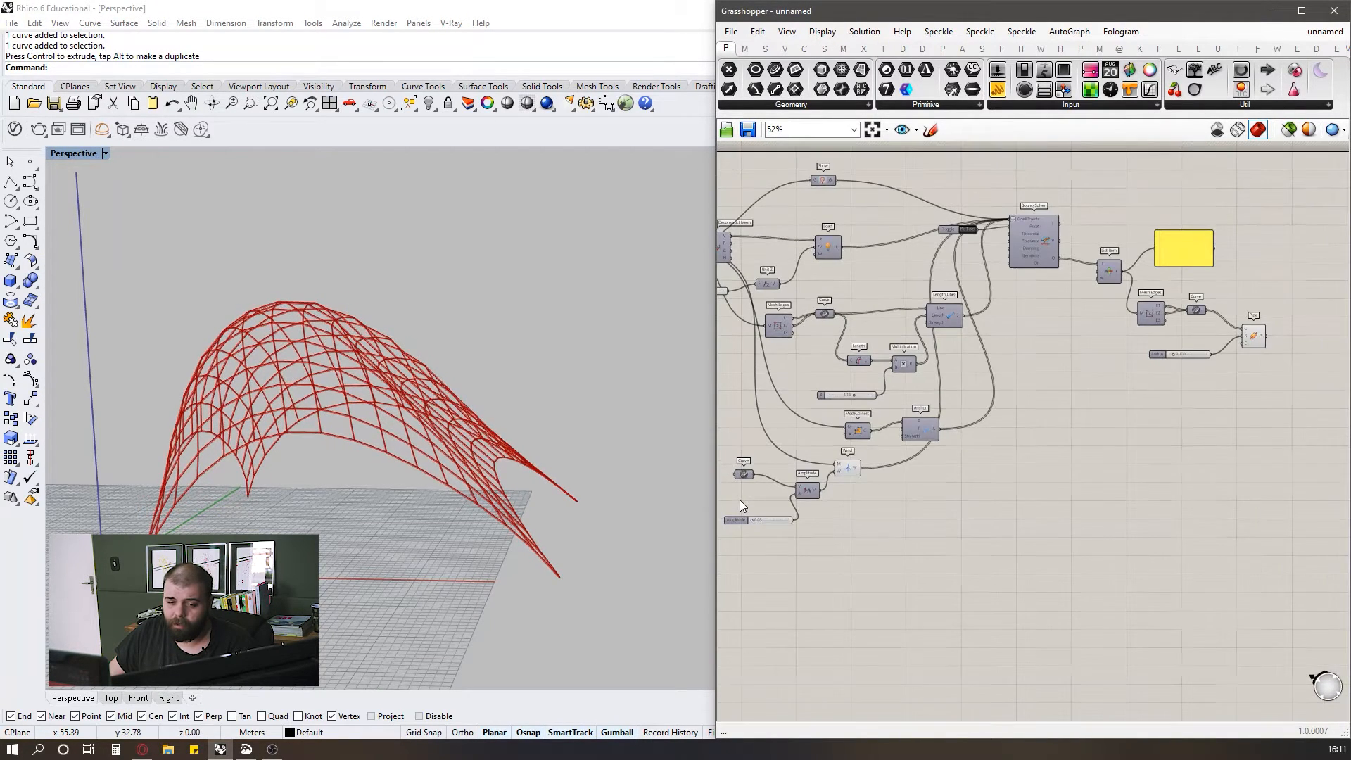
- Disable the Pipe component and its Radius slider, and turn on the preview of the output Mesh Edges component
scroll(1291, 277, up, 3)
drag(1252, 514, 1013, 357)
middle_click(1112, 374)
click(1177, 375)
click(1025, 344)
scroll(1025, 345, up, 1)
middle_click(1024, 344)
click(1068, 299)
click(1117, 281)
right_drag(356, 450, 399, 403)
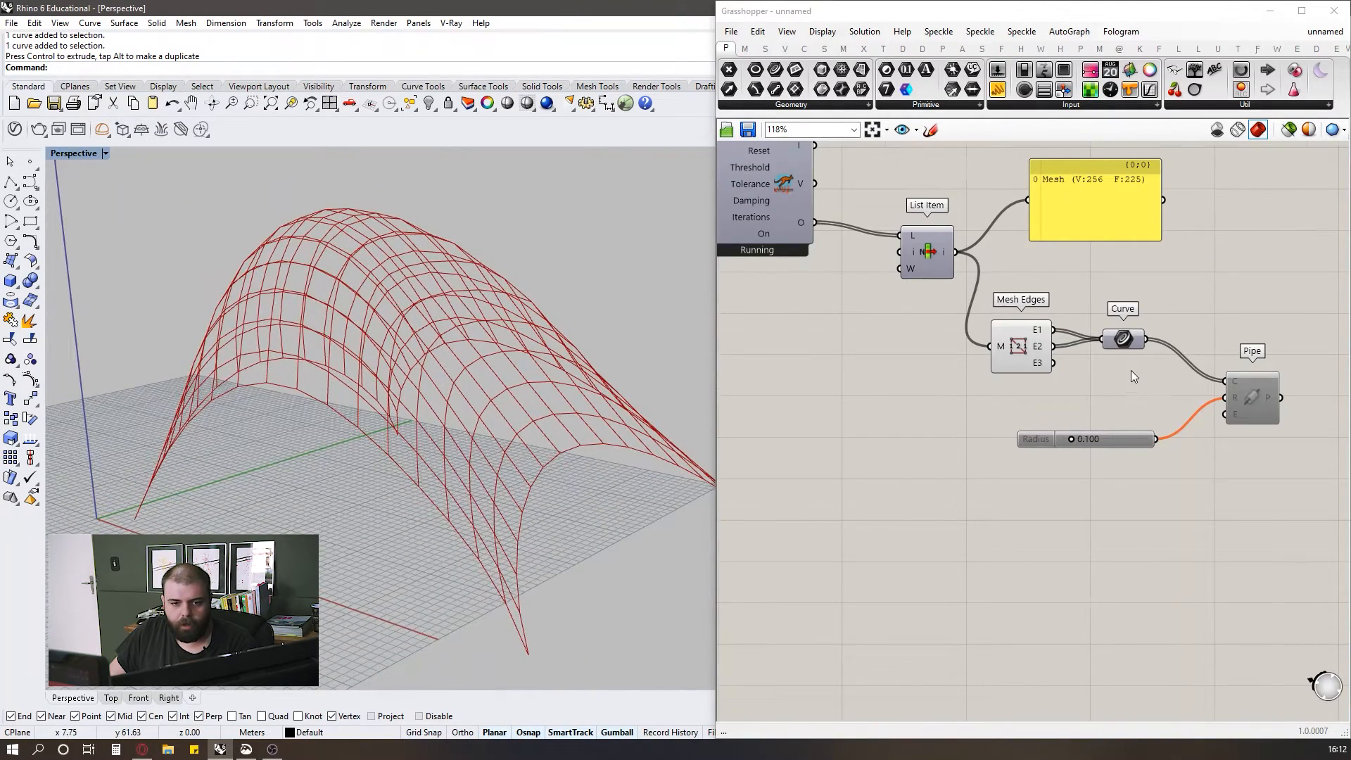
- Set the wind Amplitude slider to 0.02
scroll(1130, 370, down, 3)
scroll(789, 491, down, 1)
scroll(872, 567, up, 5)
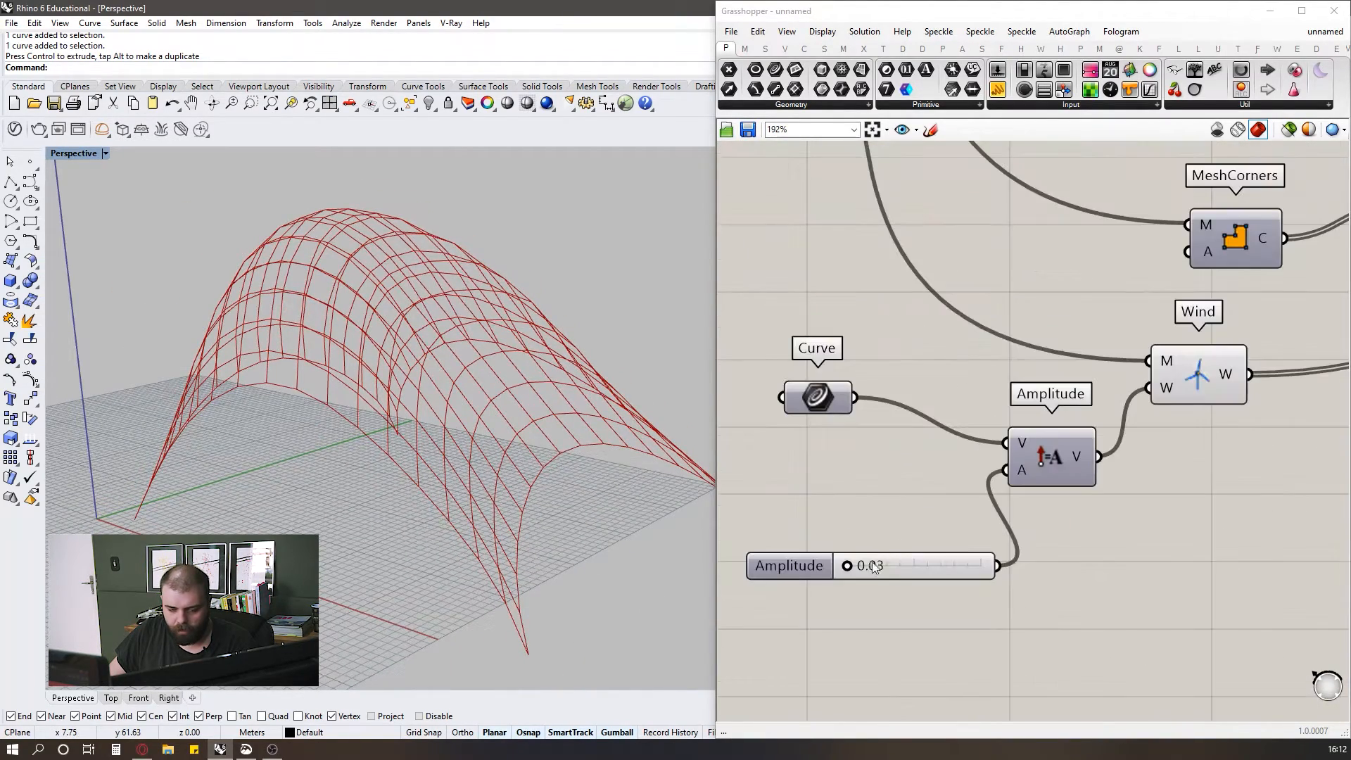
double_click(898, 576)
text(0.02)
key(Return)
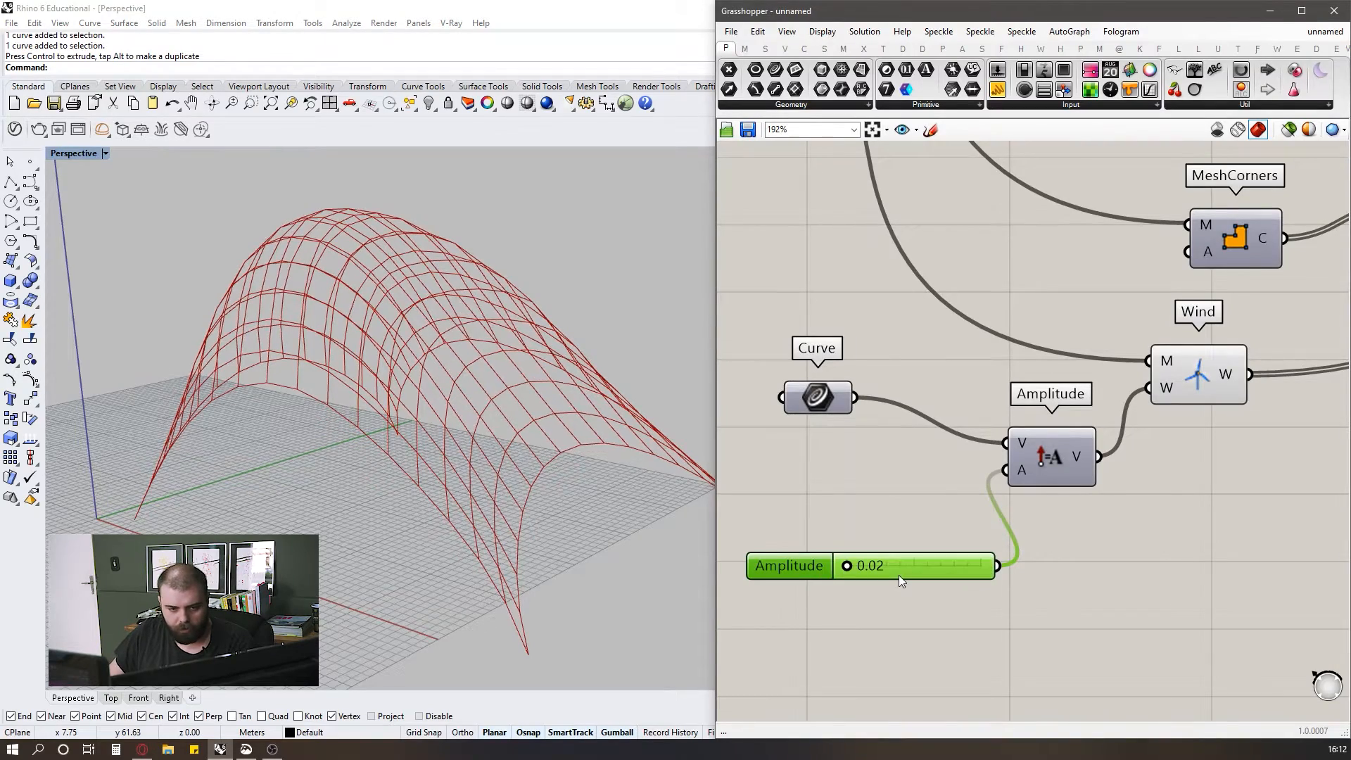
- Set the Factor slider of the Unit Z load vector to 1.00
scroll(931, 619, down, 5)
scroll(946, 539, down, 2)
right_drag(864, 236, 889, 264)
scroll(868, 329, up, 4)
double_click(869, 285)
text(1)
key(Return)
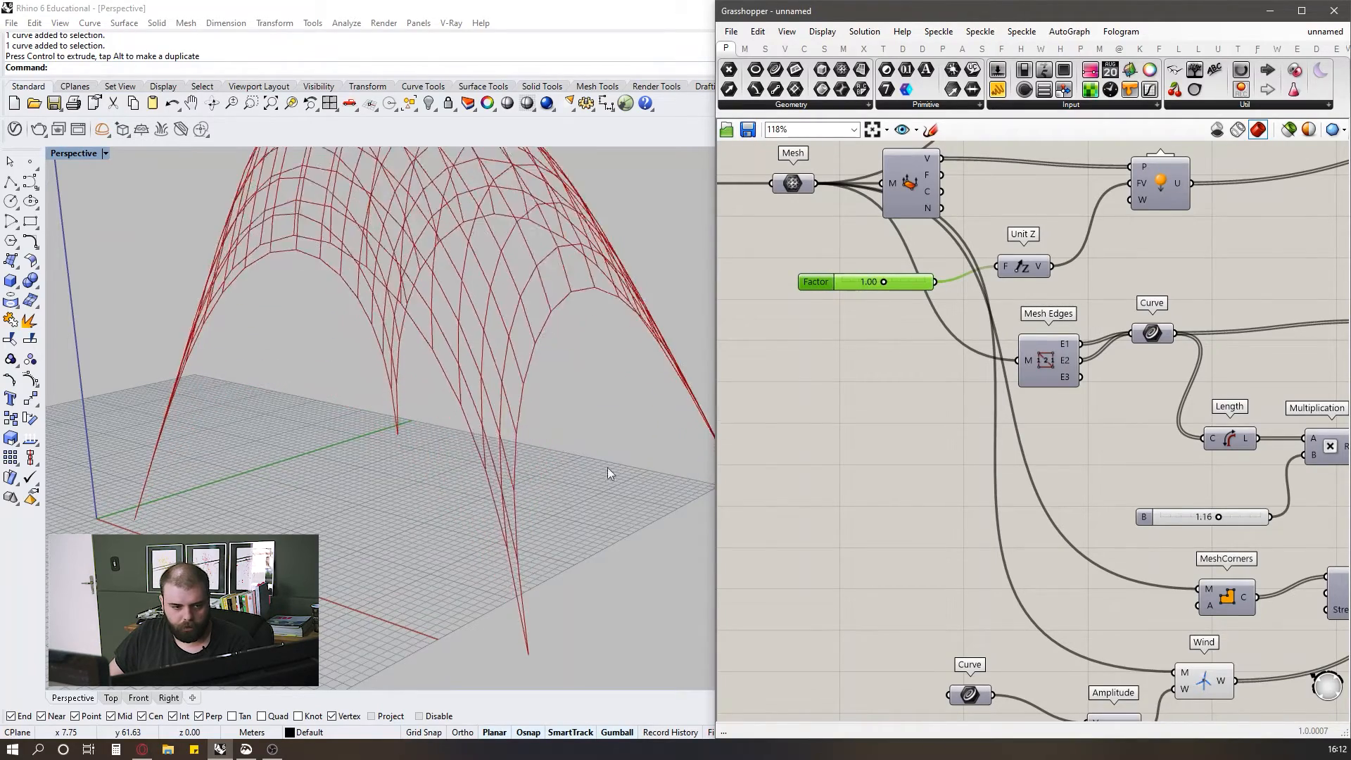
- Set the V Count slider feeding the Mesh Surface divisions to 5
scroll(457, 507, down, 3)
scroll(1020, 407, down, 1)
scroll(999, 405, down, 2)
scroll(839, 332, up, 5)
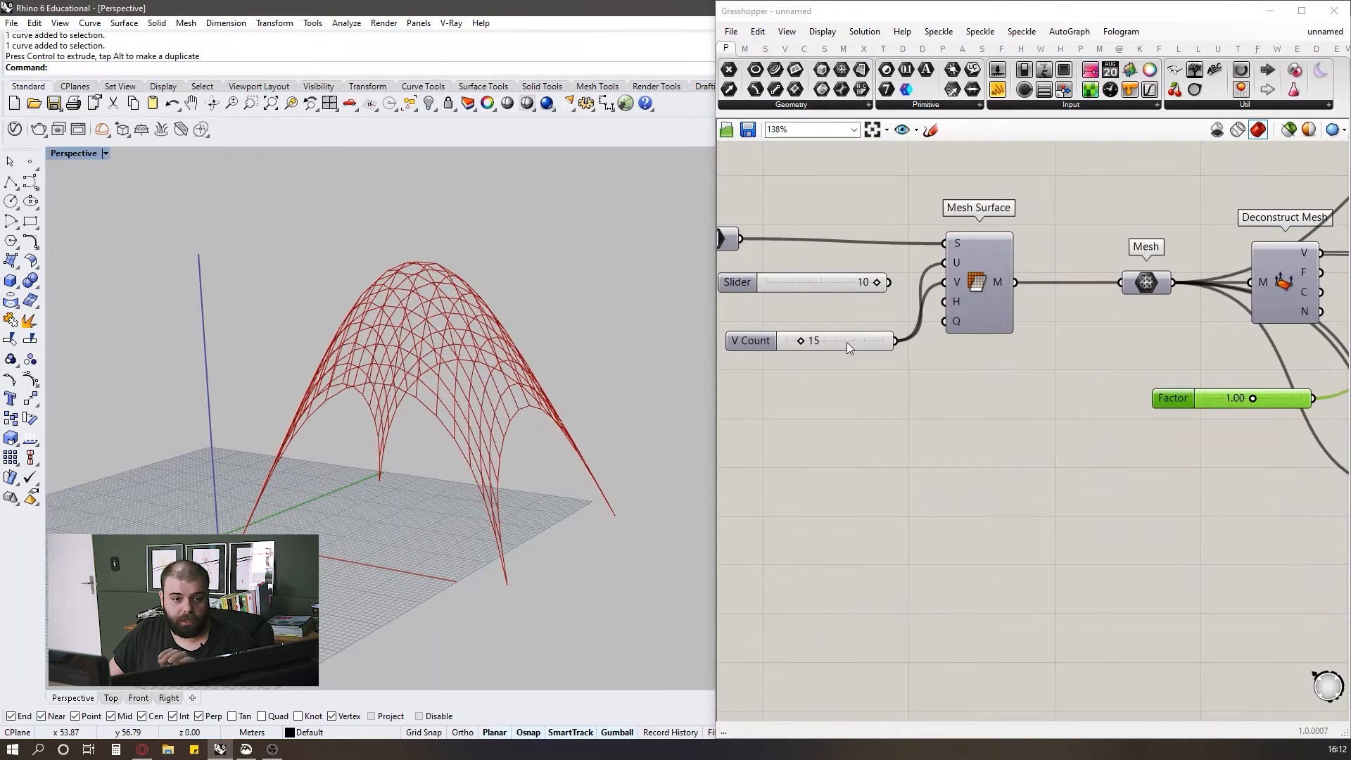
double_click(847, 342)
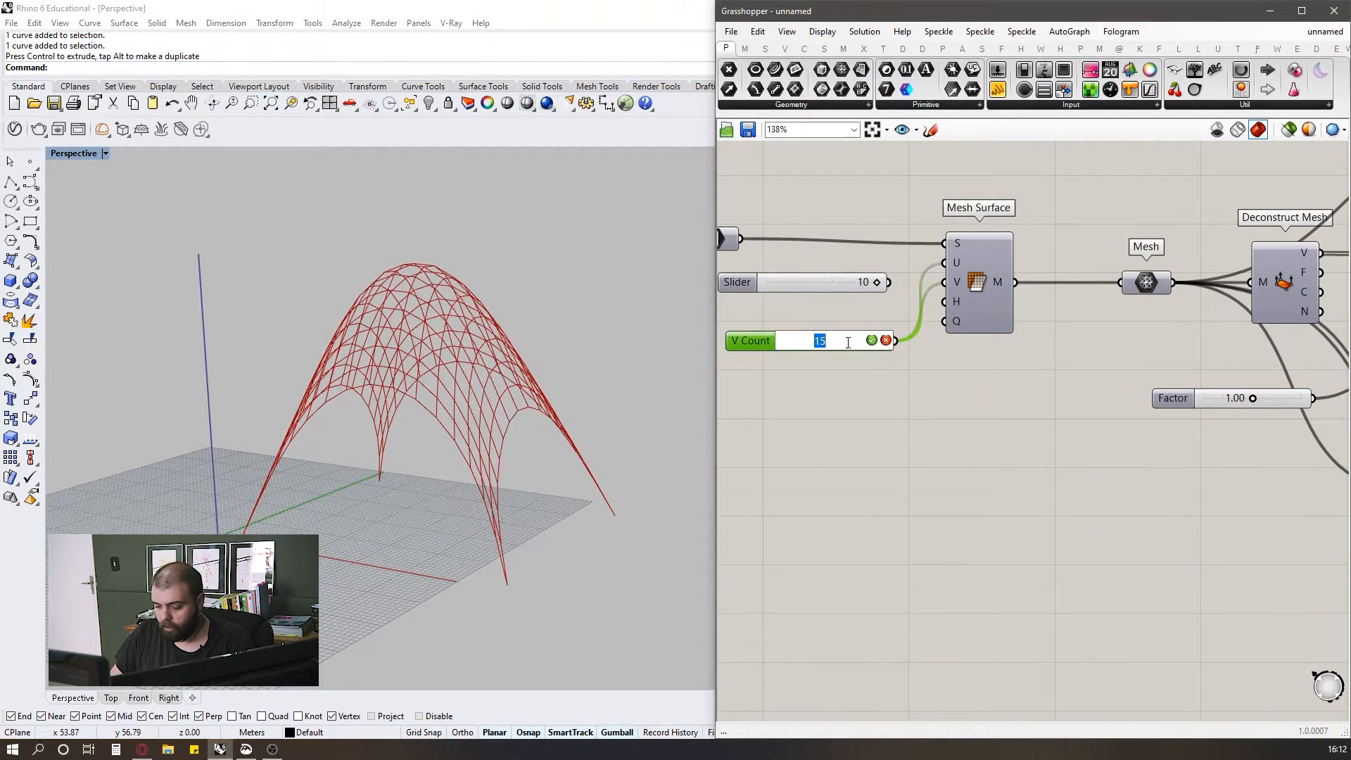
text(5)
key(Return)
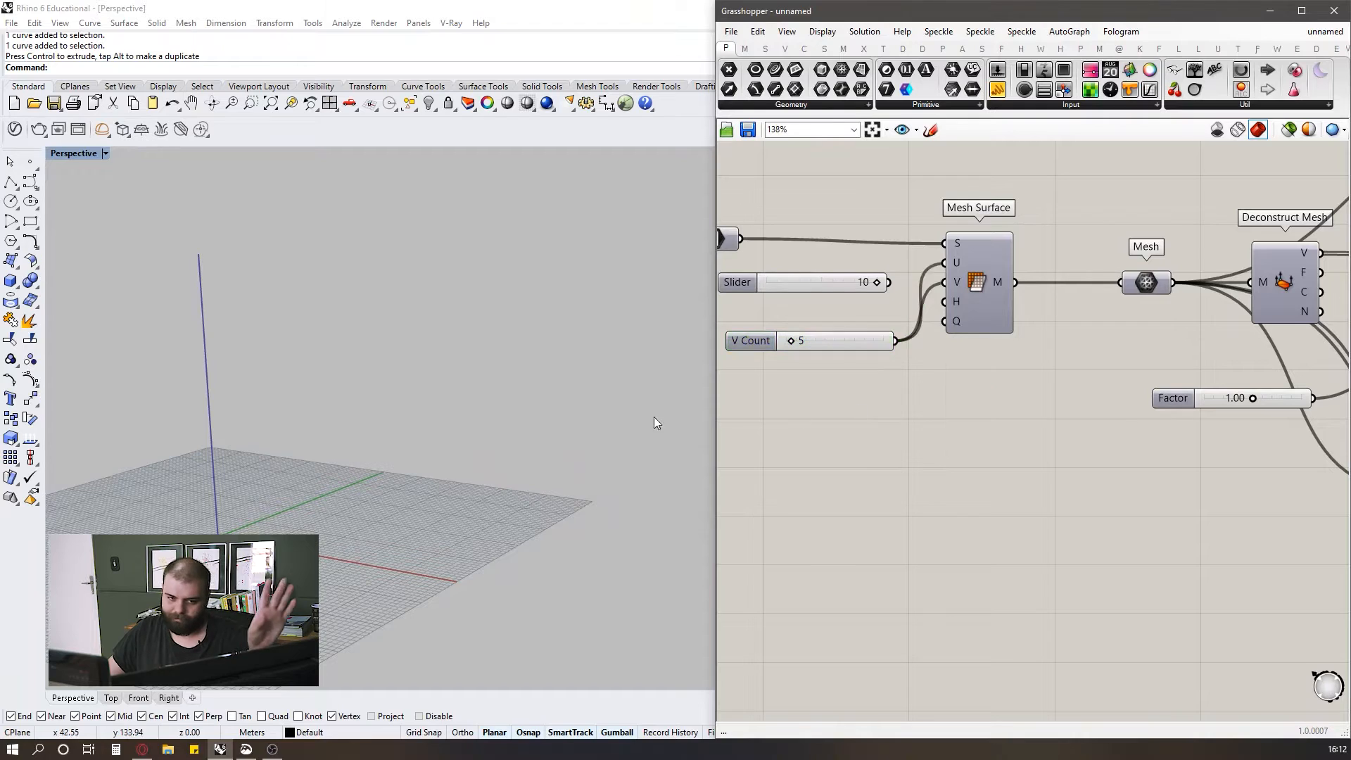
- Restart the BouncySolver with its reset toggle and examine the coarser shell
scroll(784, 370, down, 6)
scroll(964, 331, up, 5)
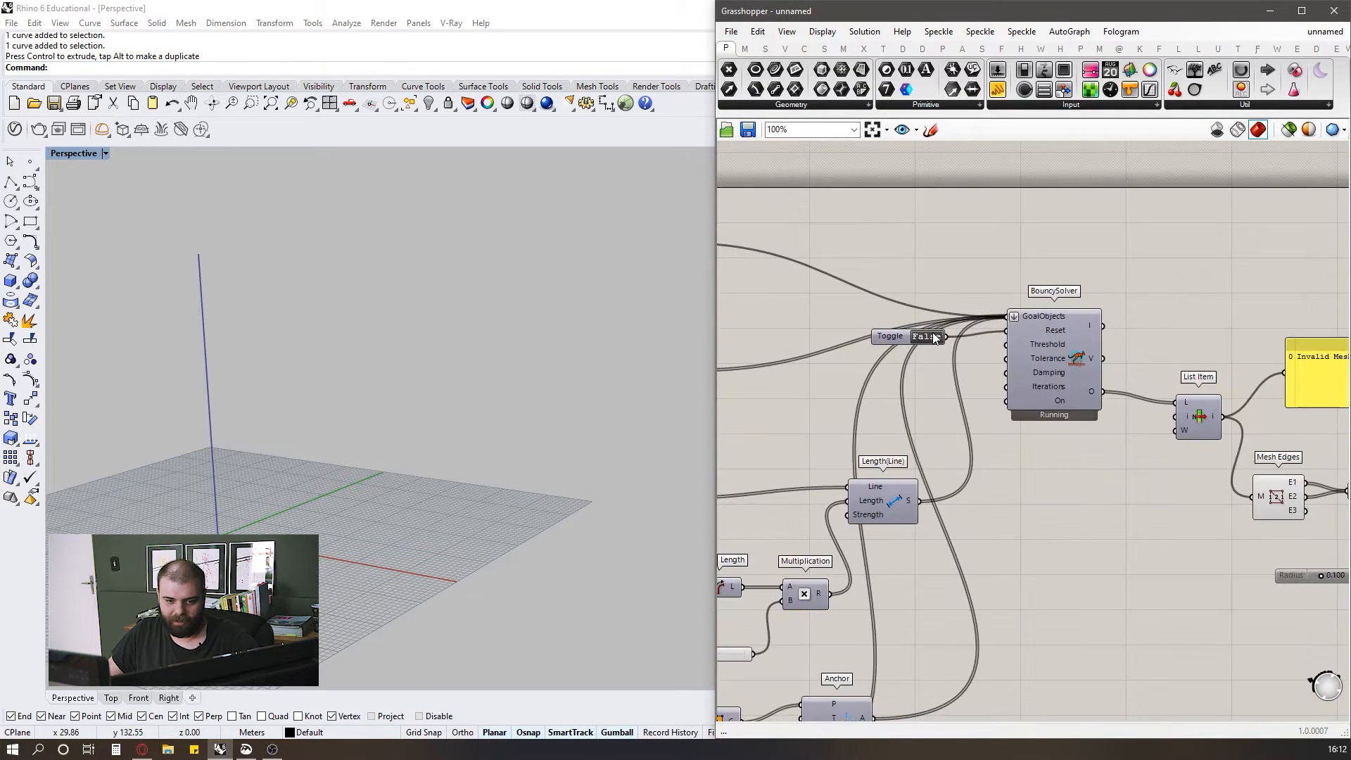
mouse_move(404, 467)
right_down()
mouse_move(479, 437)
mouse_move(411, 457)
right_up()
scroll(563, 457, down, 4)
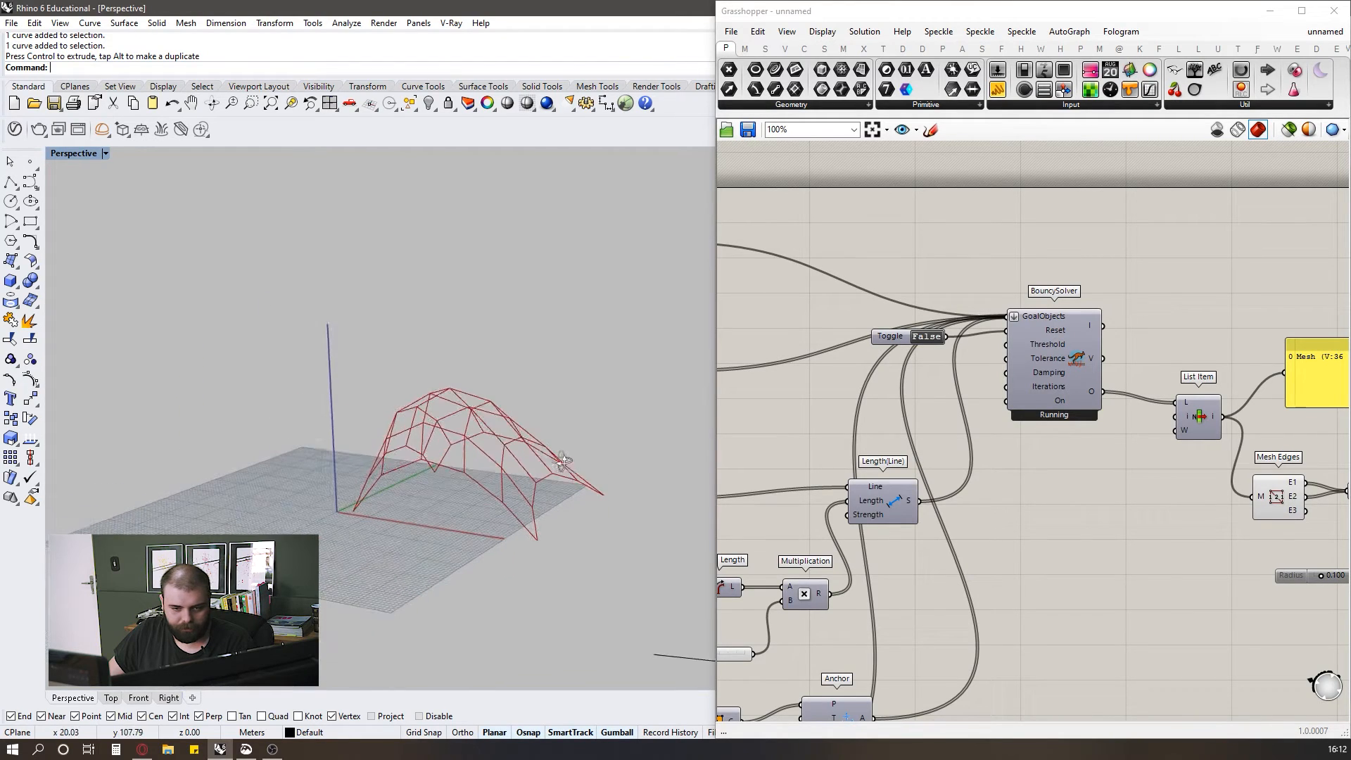
scroll(1147, 428, down, 6)
scroll(1148, 428, down, 3)
scroll(1130, 466, up, 5)
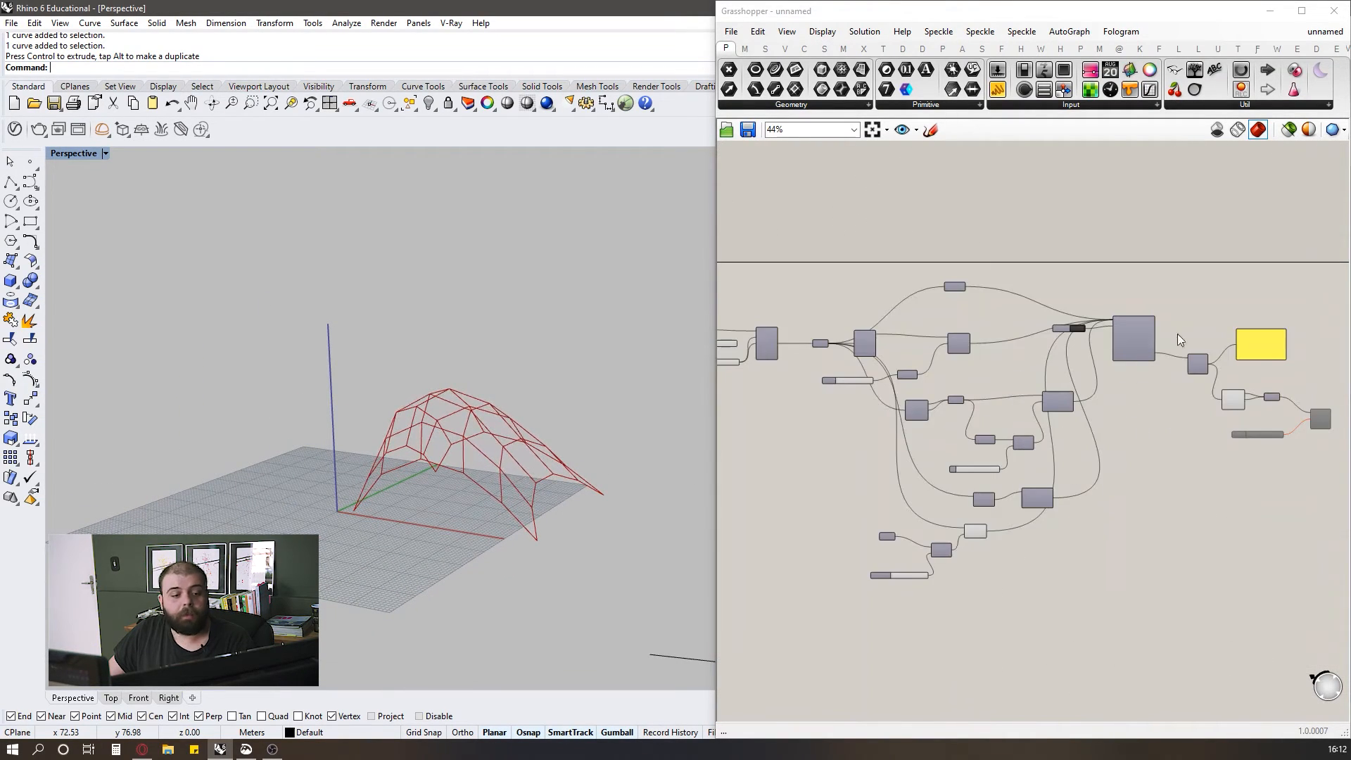
scroll(1142, 340, up, 5)
scroll(868, 415, down, 5)
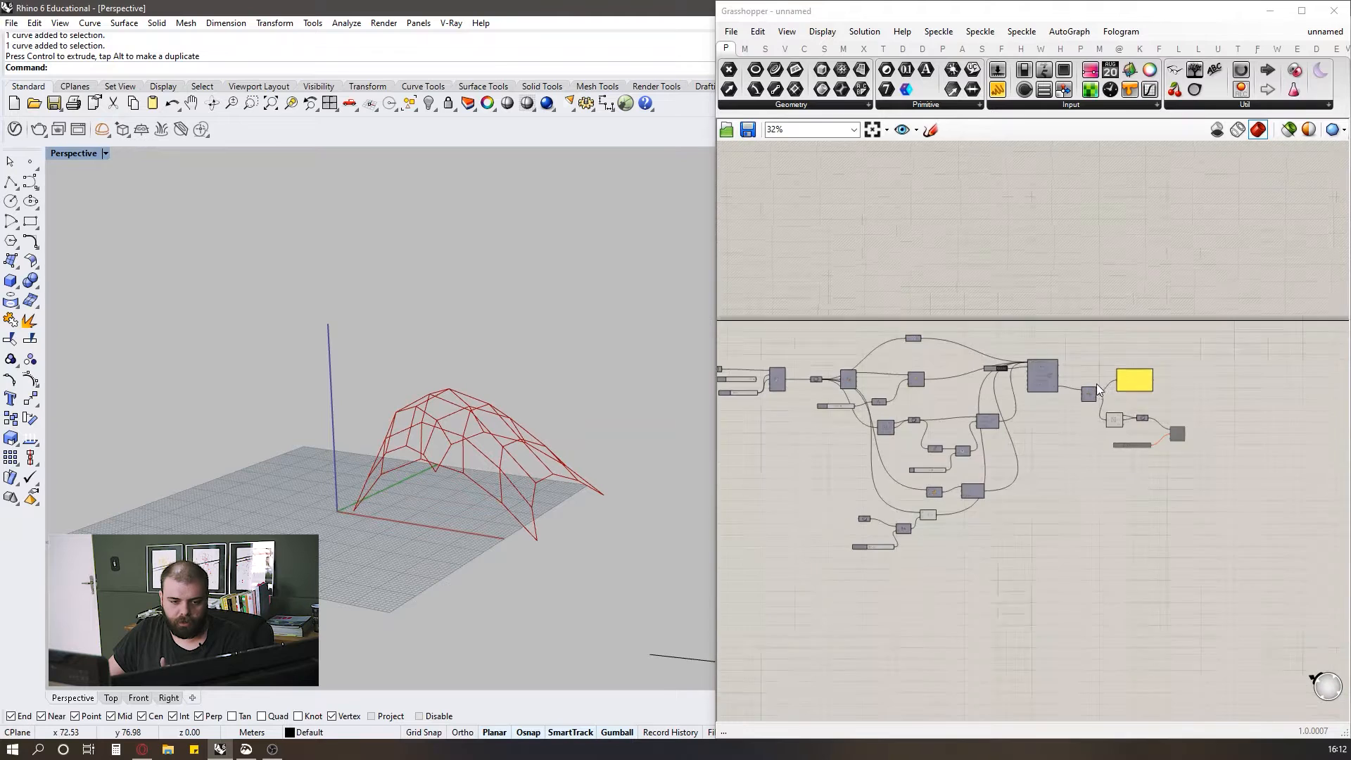
- Set the V Count slider to 15 and restart the BouncySolver with its reset toggle
scroll(763, 392, up, 5)
scroll(763, 392, up, 2)
double_click(770, 394)
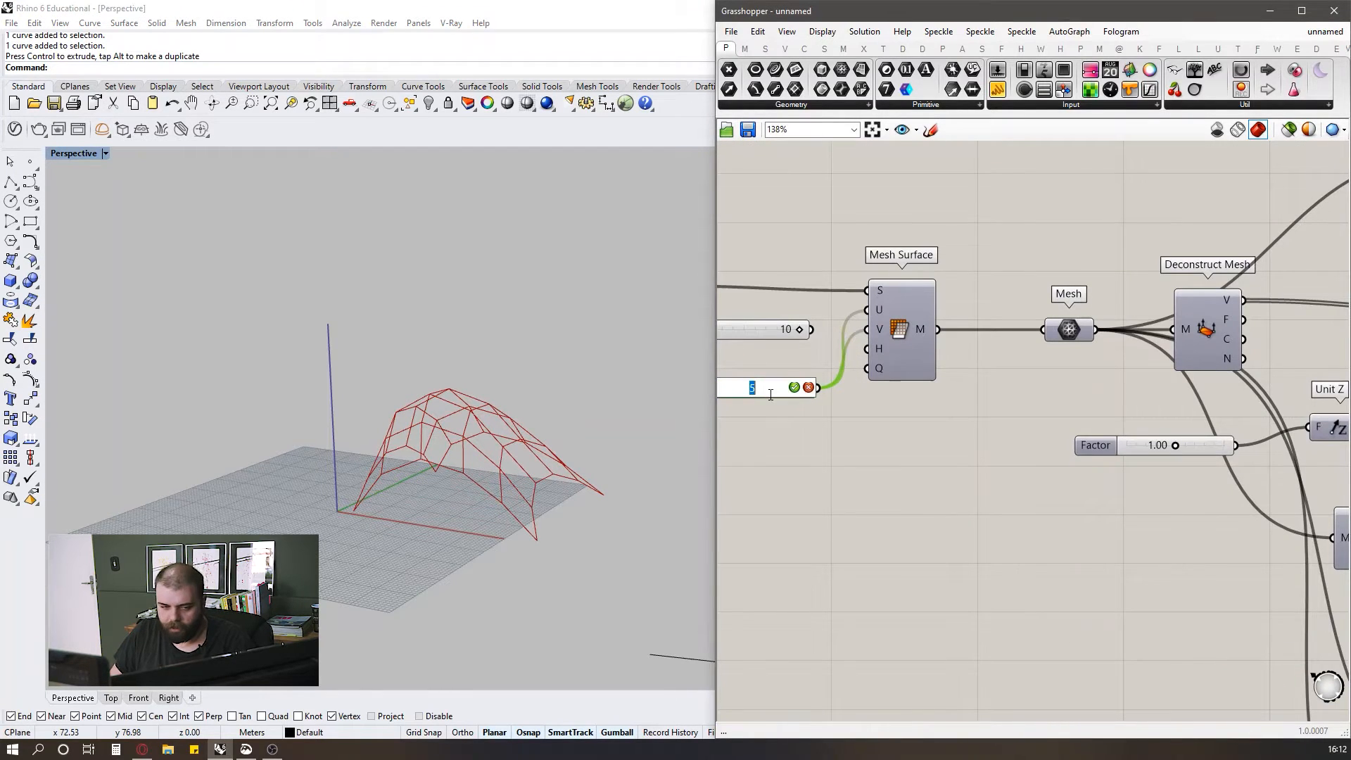
text(15)
key(Return)
scroll(789, 447, down, 5)
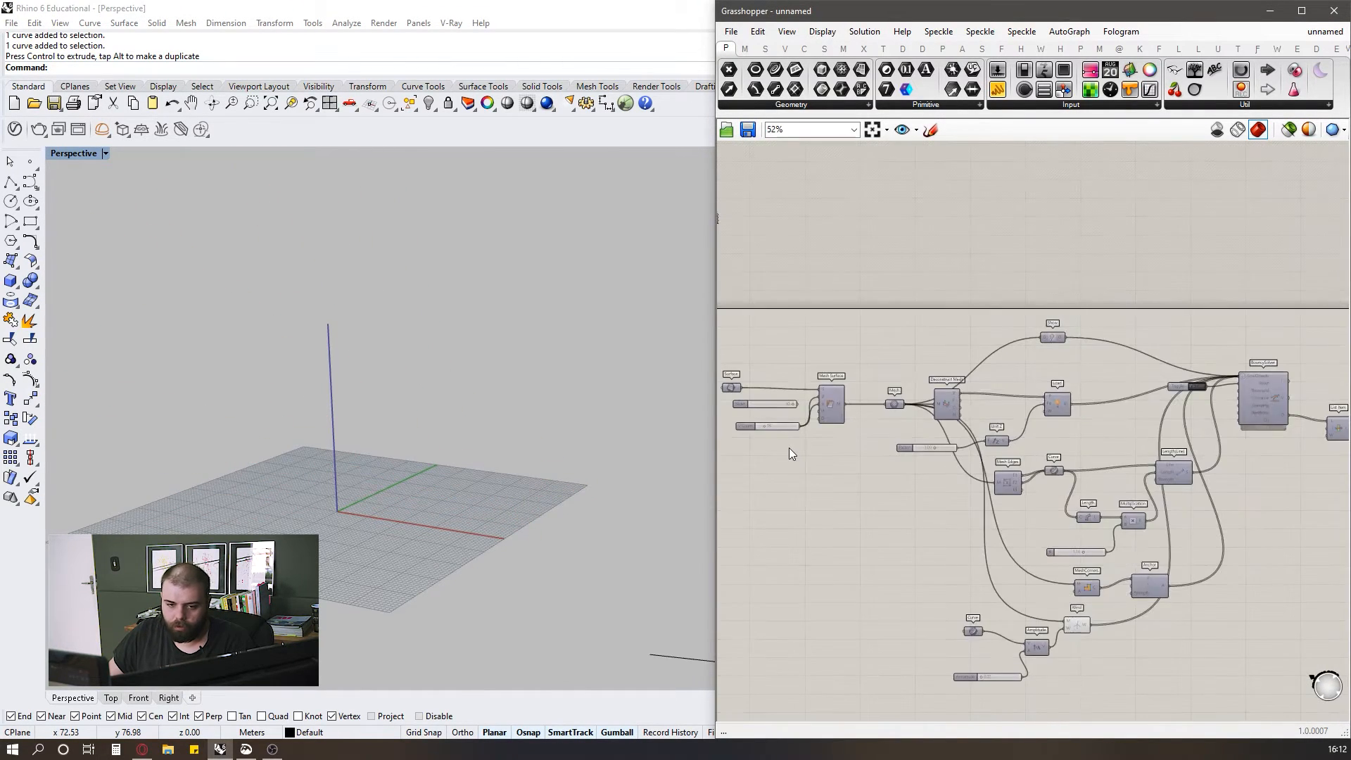
scroll(1028, 410, up, 4)
double_click(926, 426)
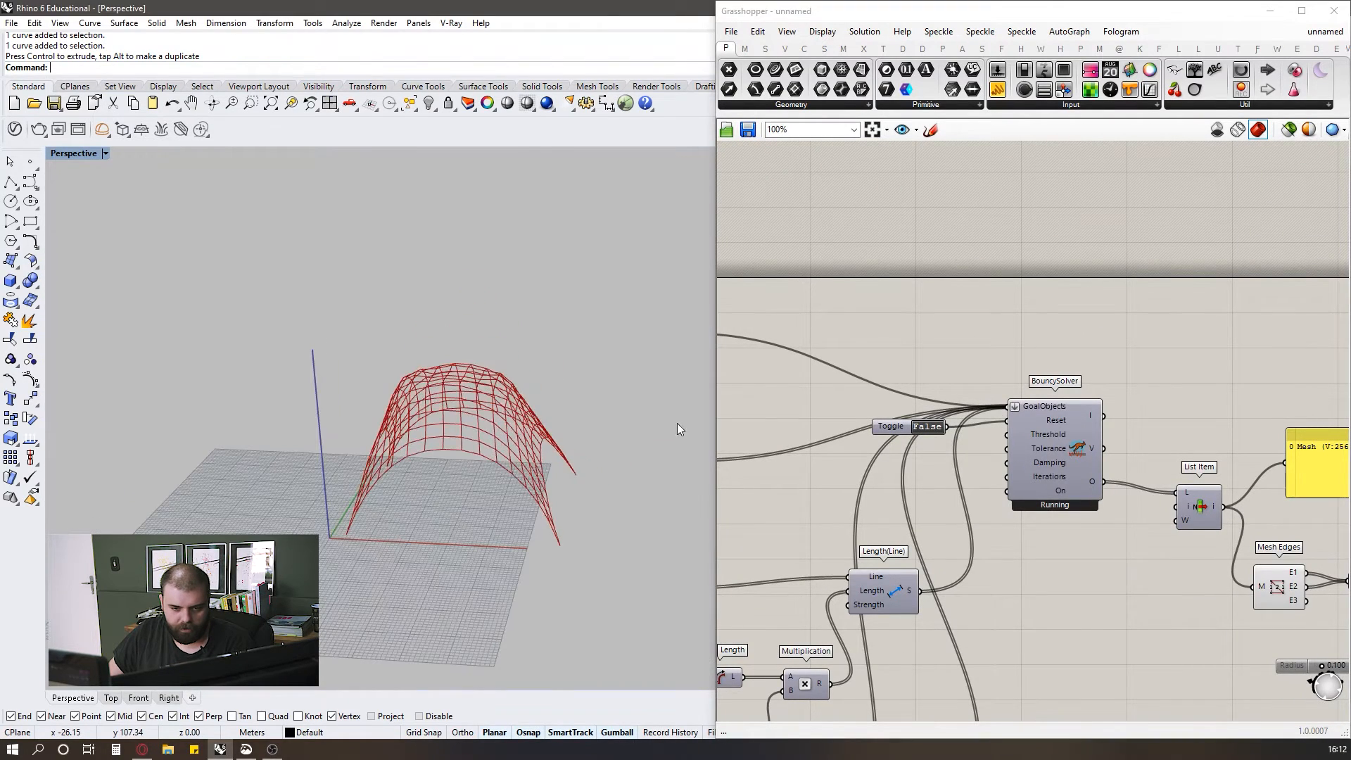
- Set the Unit Z load's Factor slider to 0.2
scroll(1058, 420, down, 3)
scroll(935, 433, up, 4)
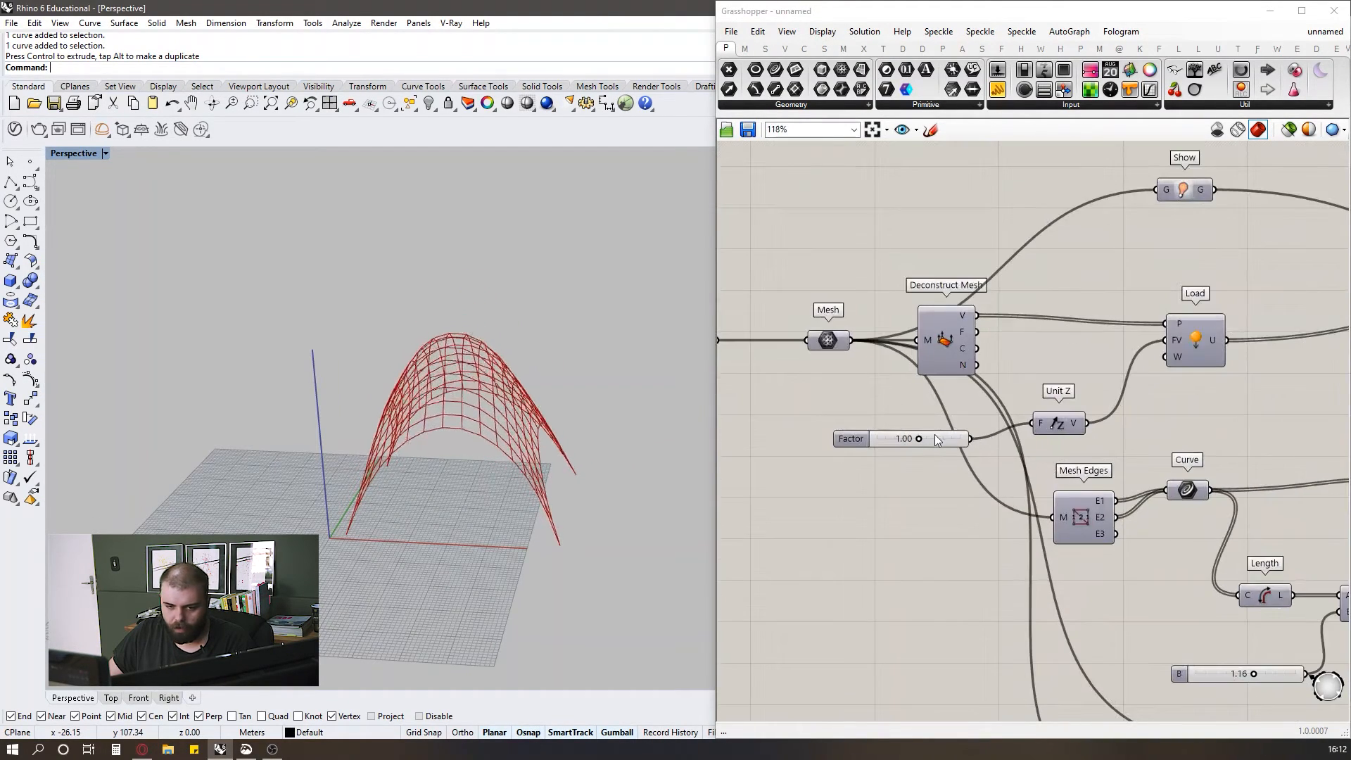
double_click(935, 433)
text(.2)
key(Return)
click(1025, 354)
scroll(792, 372, down, 5)
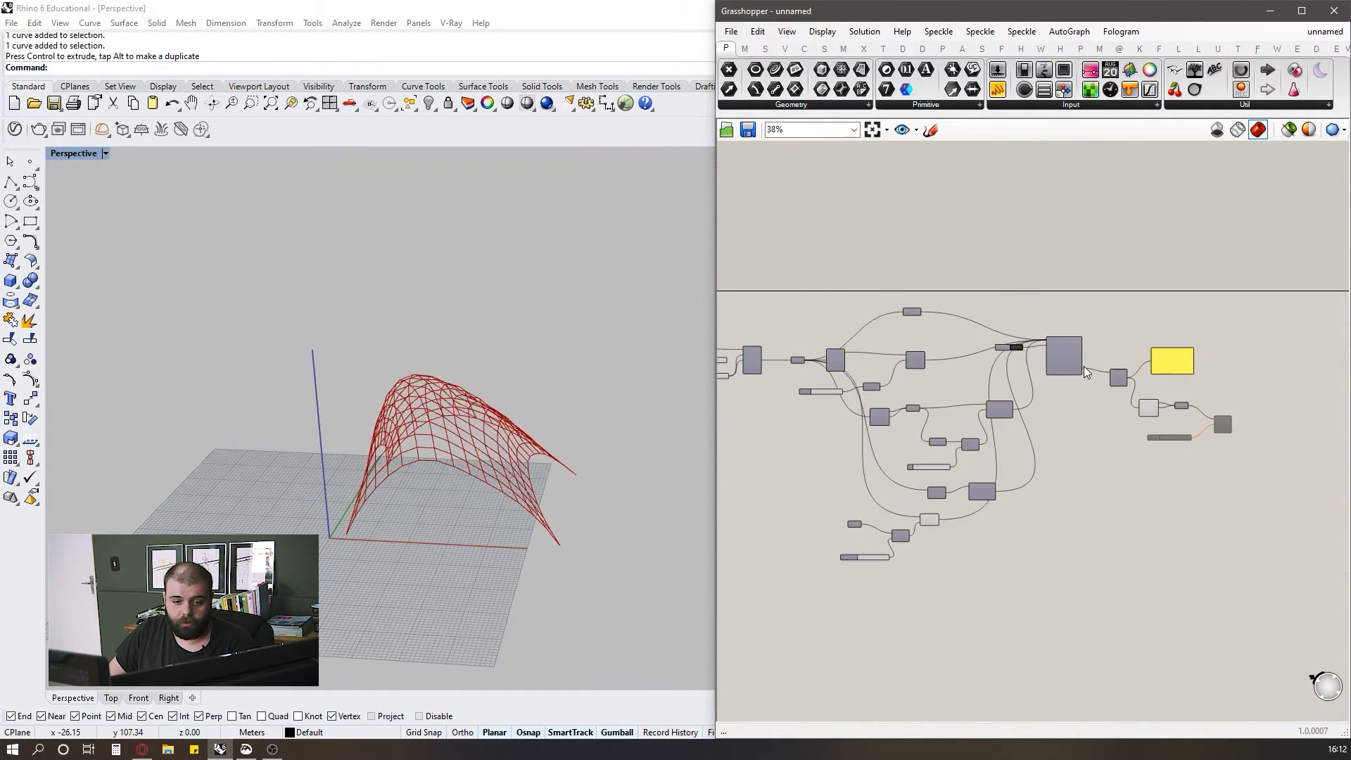
- Add a number slider ranging from 0 to 10 and connect it to the BouncySolver's Iterations input
scroll(1083, 370, up, 4)
scroll(971, 380, up, 4)
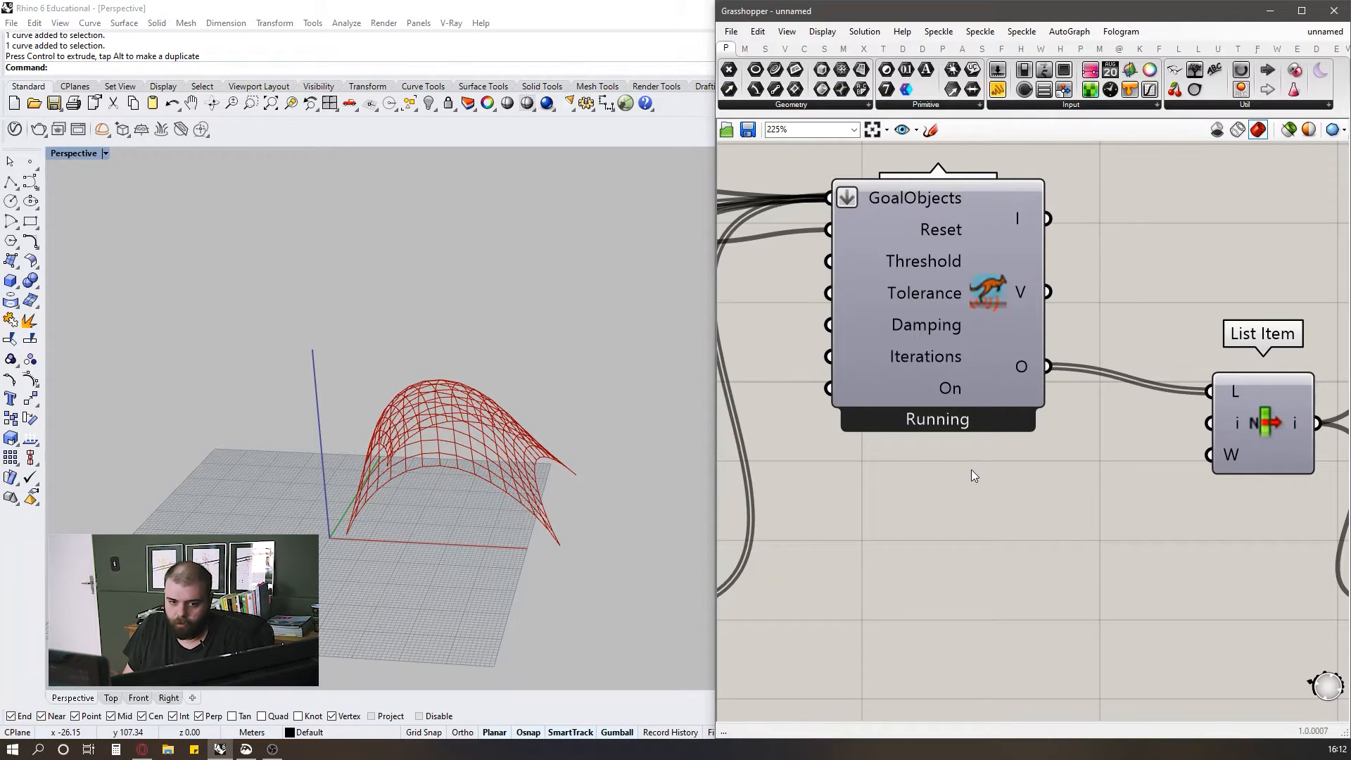
scroll(1119, 356, down, 3)
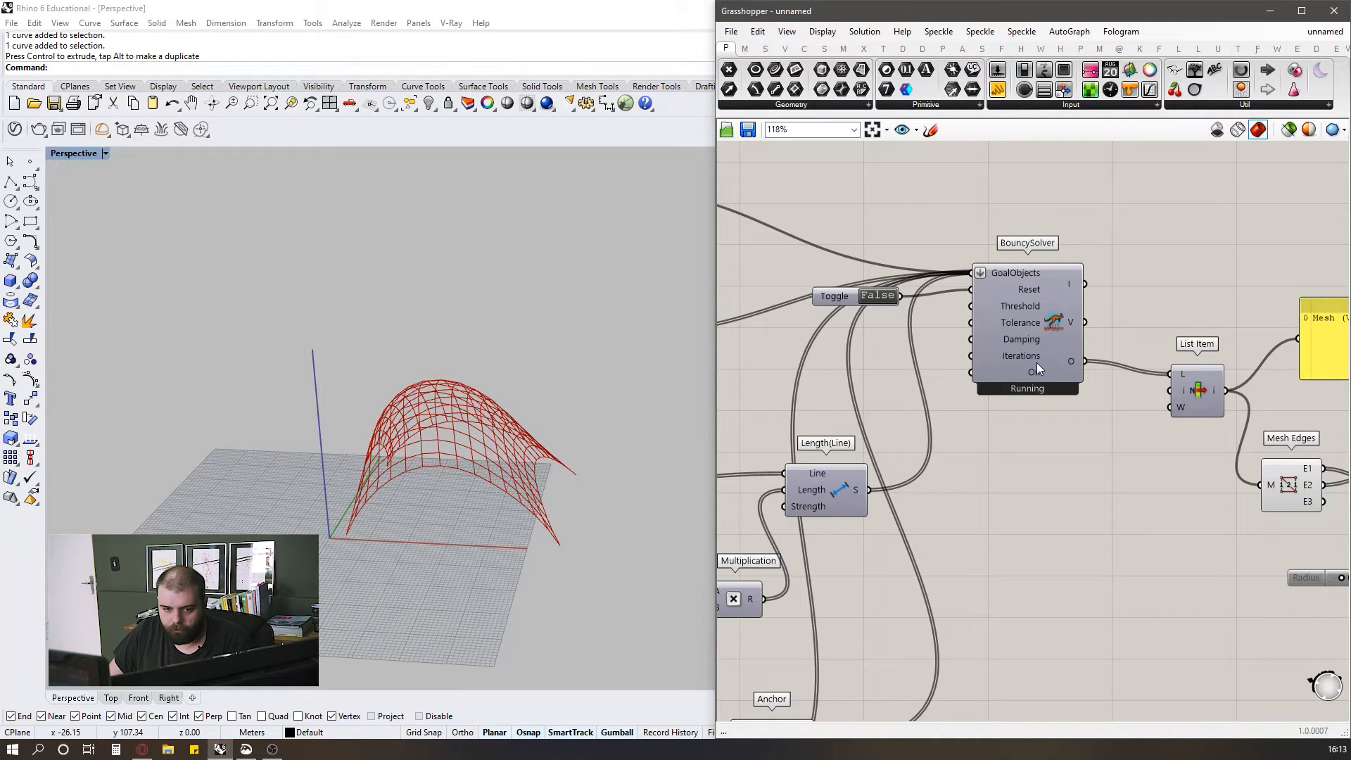
scroll(1022, 358, up, 2)
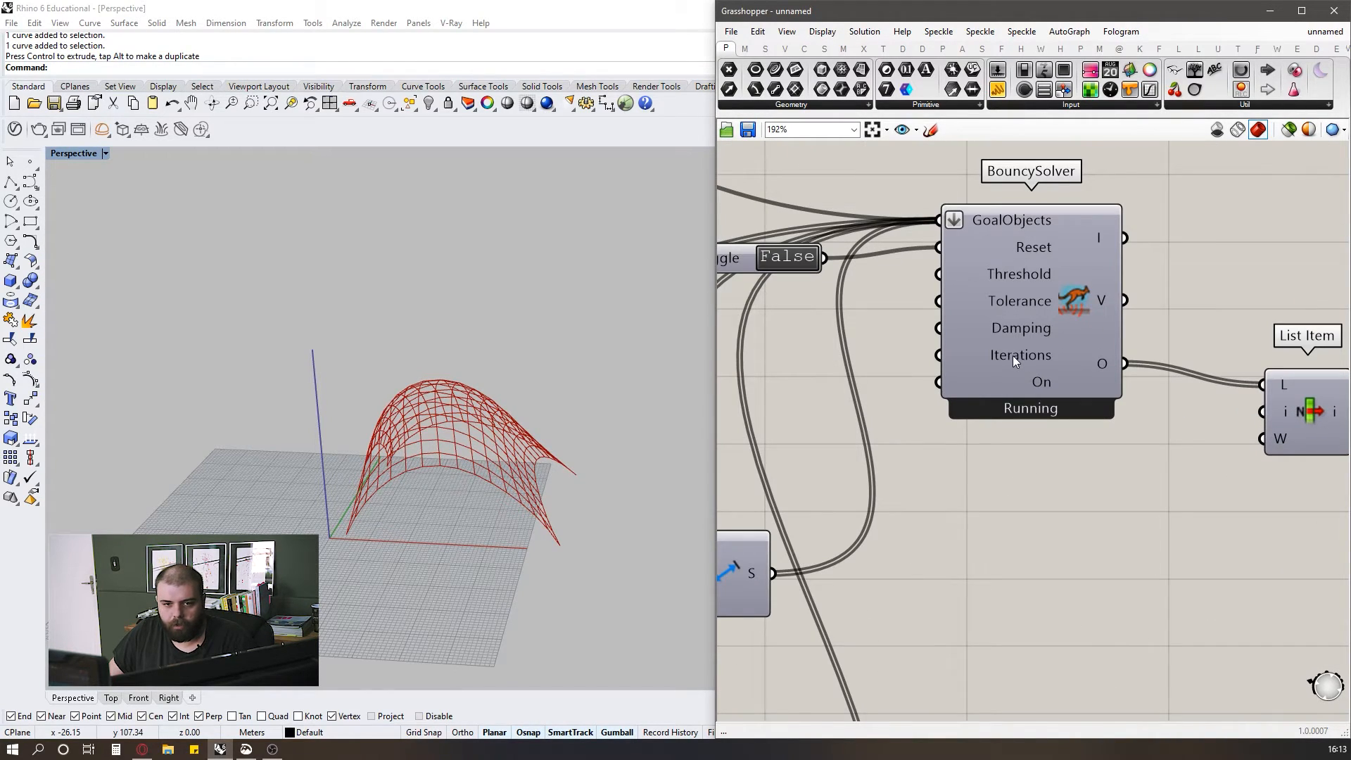
scroll(1075, 382, down, 2)
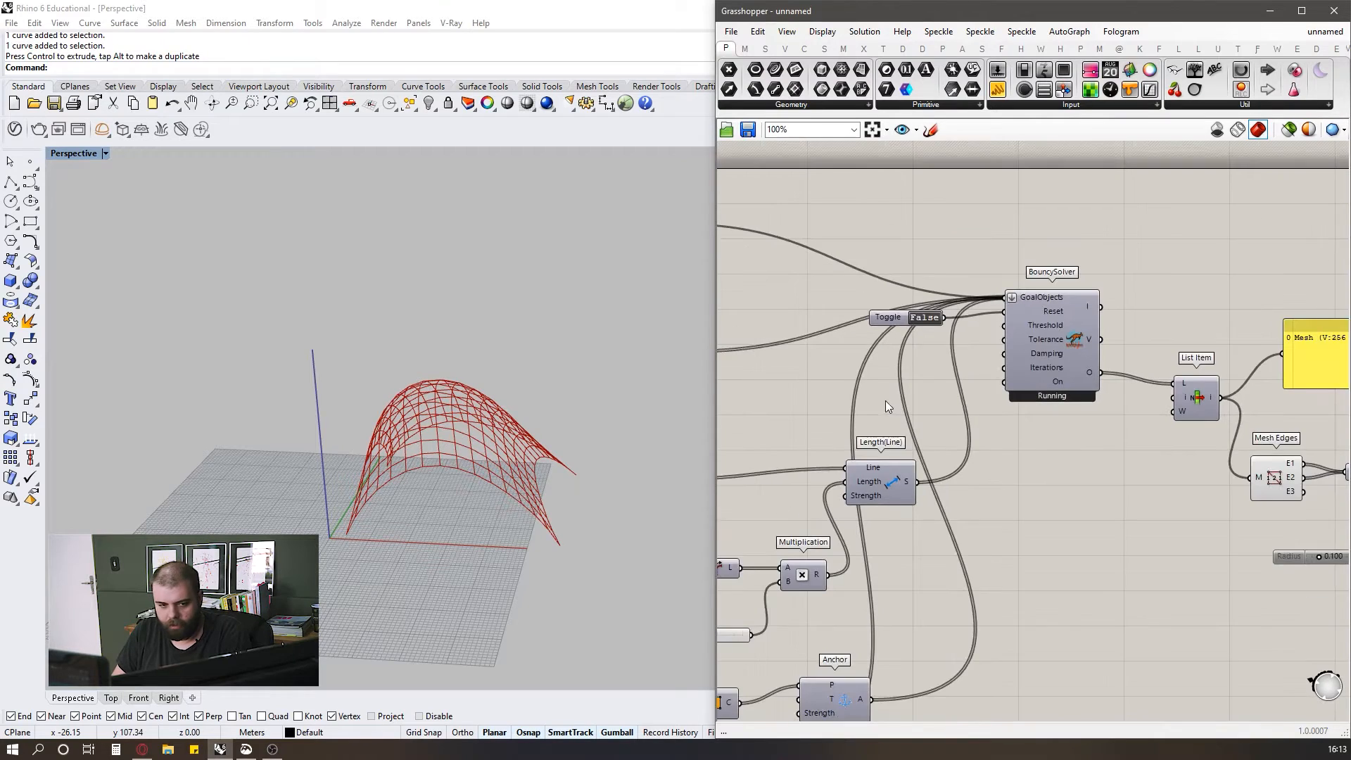
double_click(792, 374)
text(0<10)
key(Return)
drag(862, 374, 1022, 363)
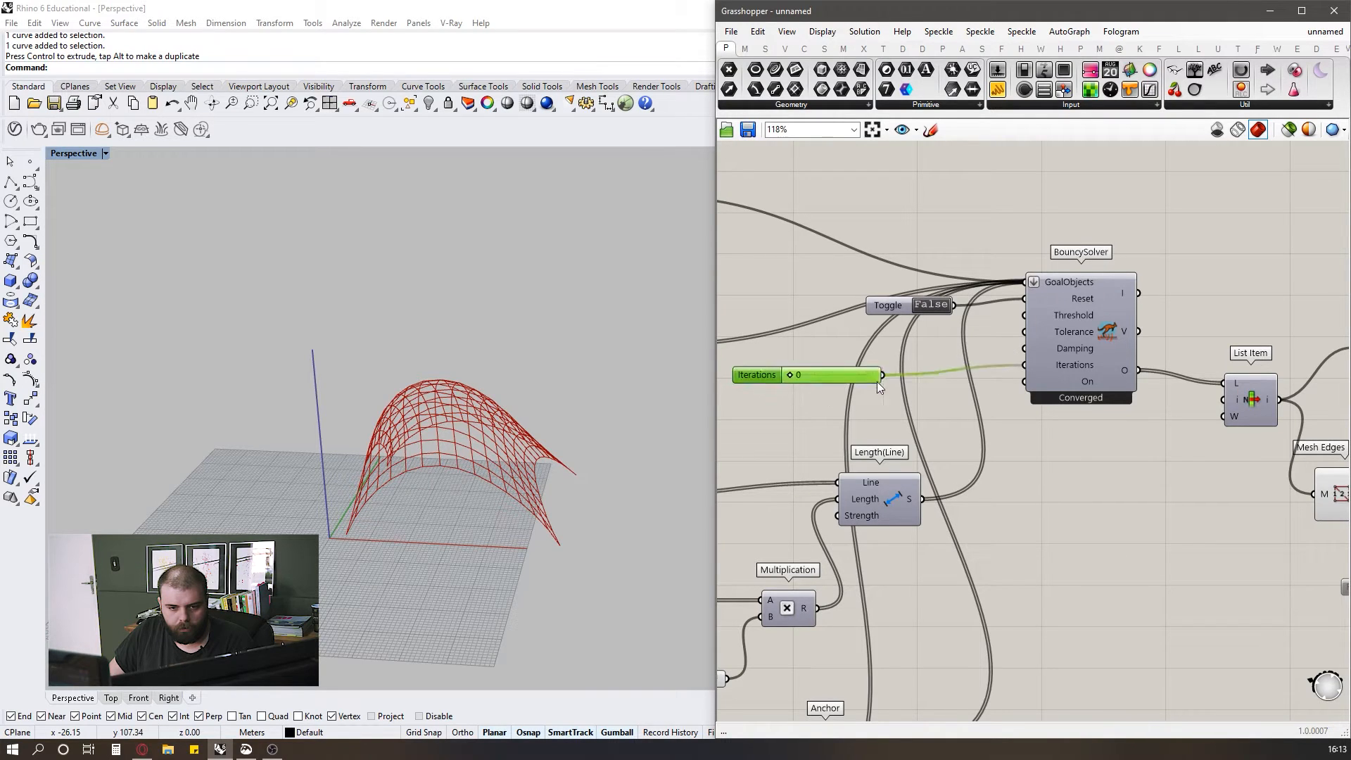
- Reset the BouncySolver, set the Iterations slider to 1 and switch the reset toggle to False to run it
double_click(937, 306)
double_click(933, 306)
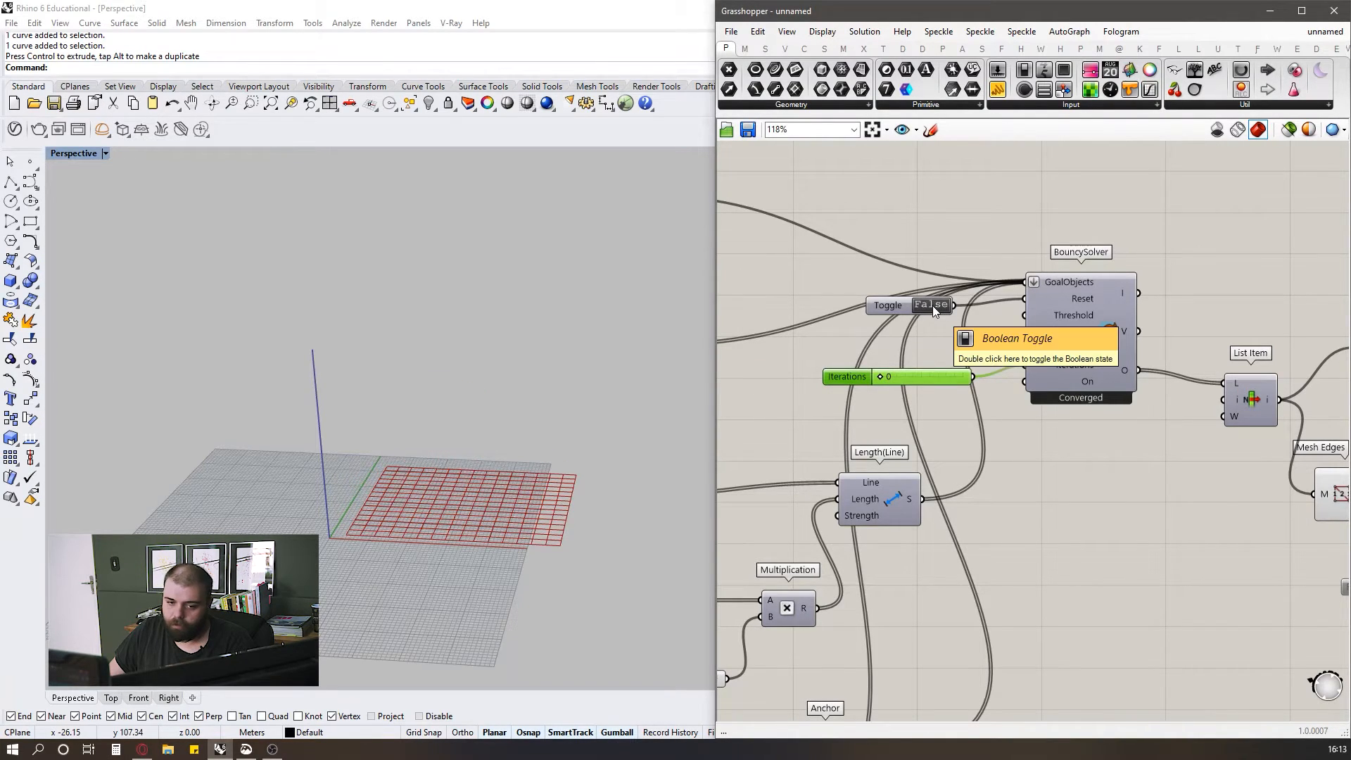
double_click(941, 305)
scroll(881, 377, up, 3)
drag(880, 377, 892, 377)
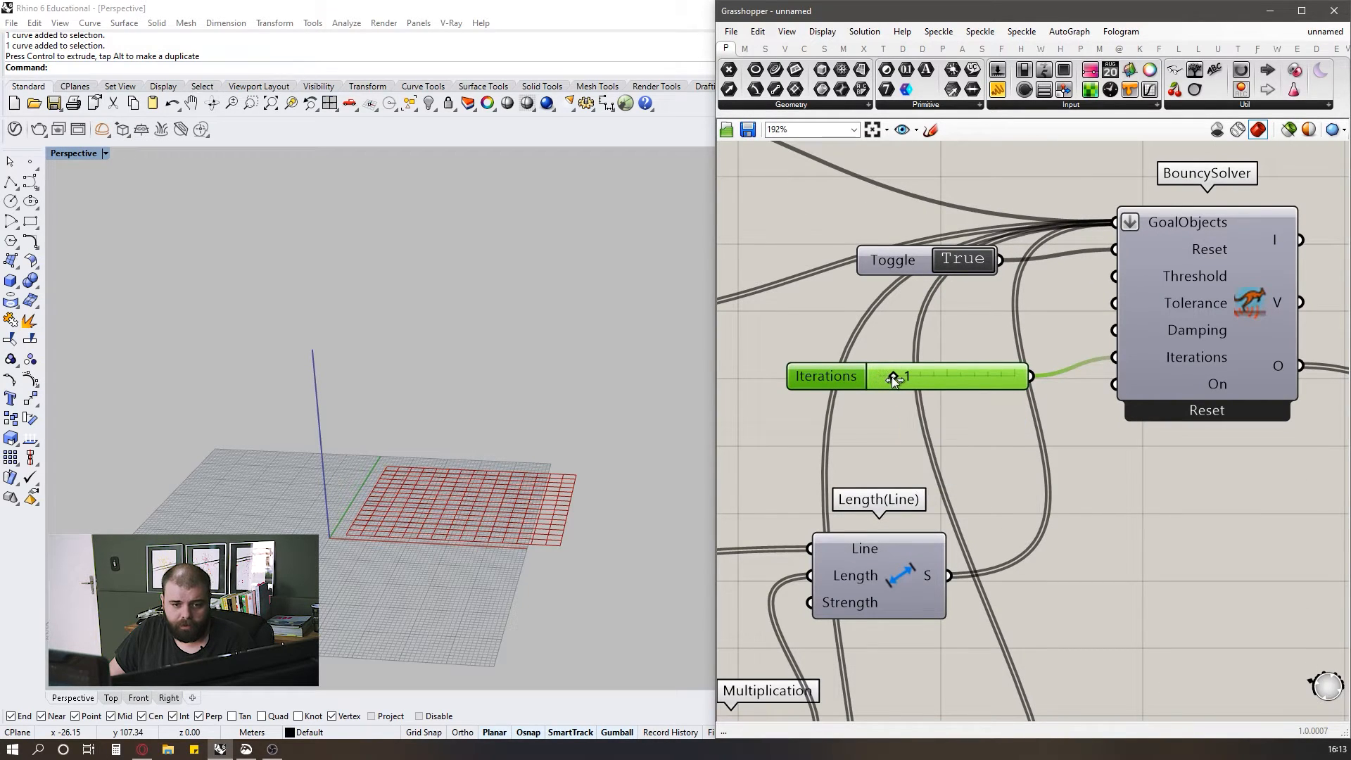
double_click(969, 268)
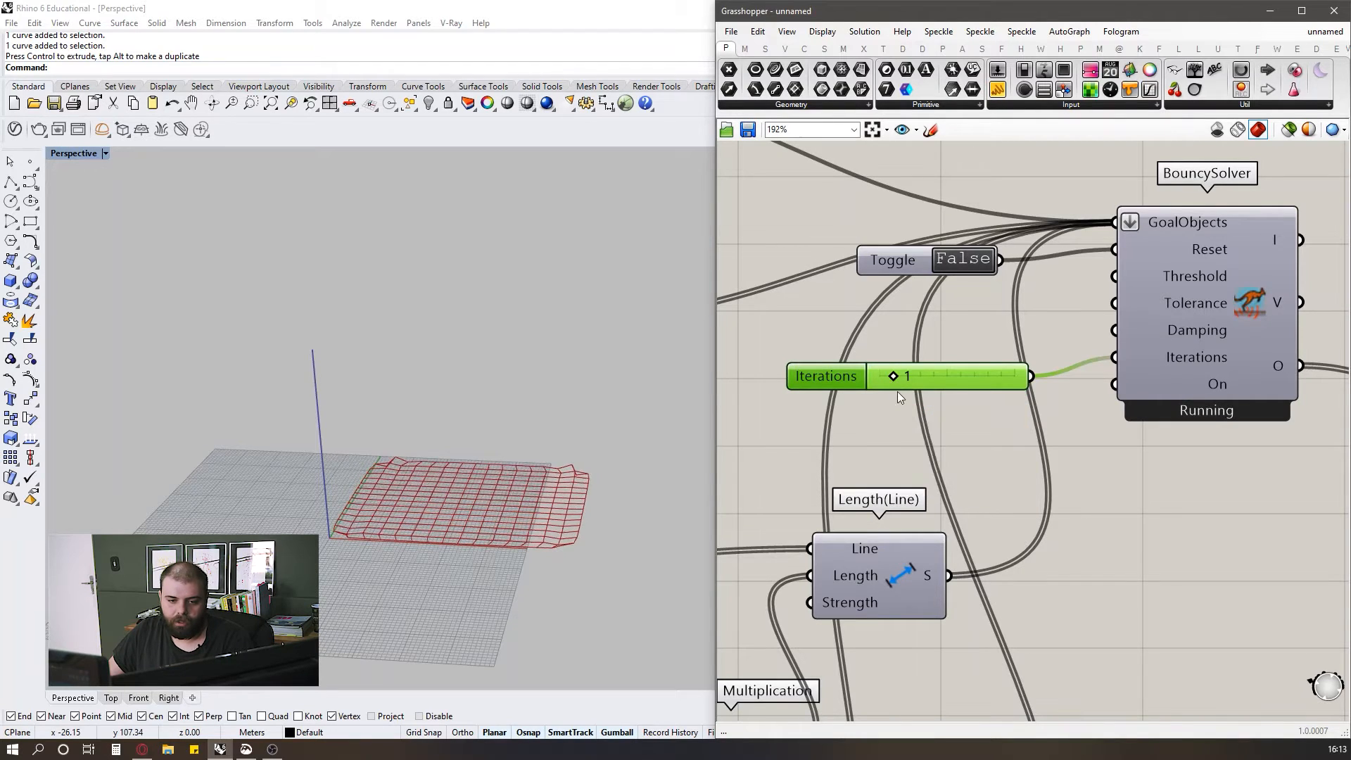
- Set the Iterations slider to 0, restart the BouncySolver with its reset toggle, and raise Iterations to 10
drag(892, 378, 866, 378)
double_click(968, 259)
double_click(969, 260)
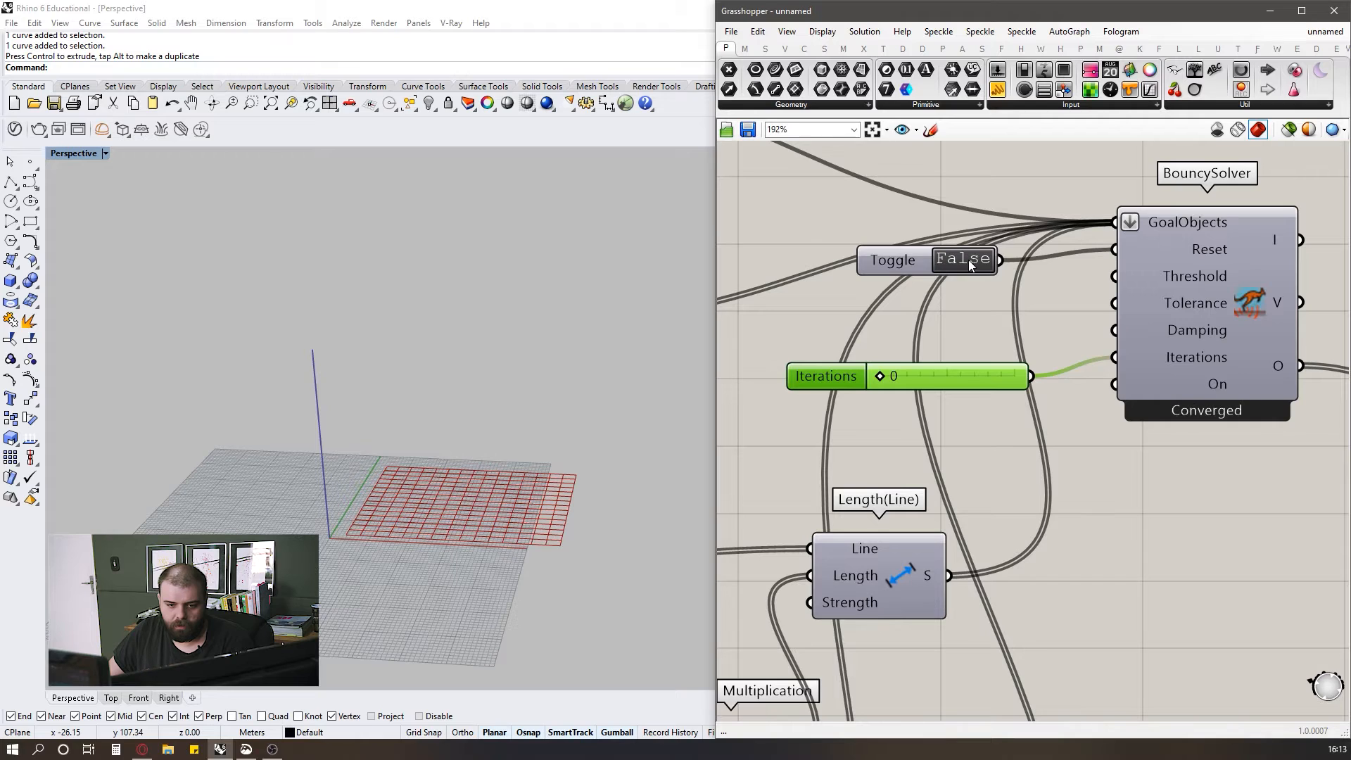
drag(939, 378, 1035, 370)
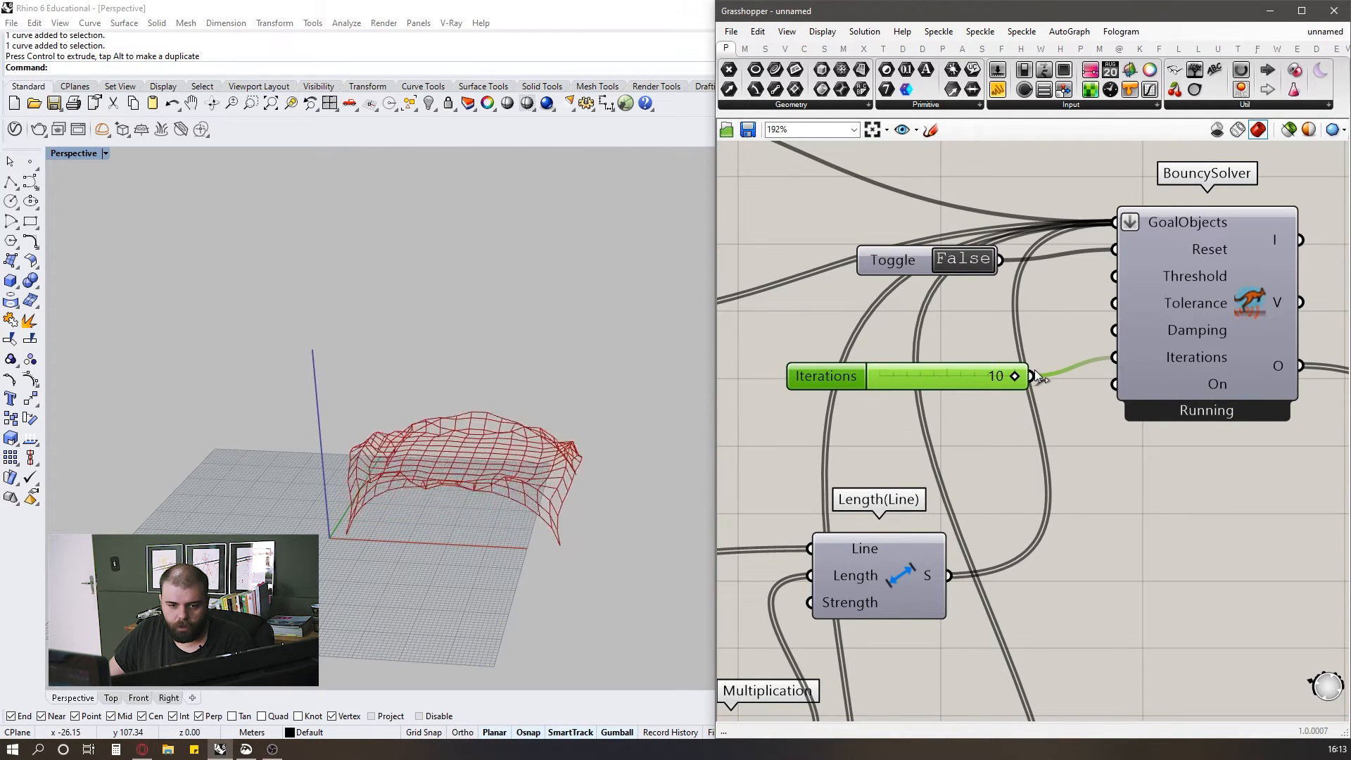
scroll(933, 360, down, 3)
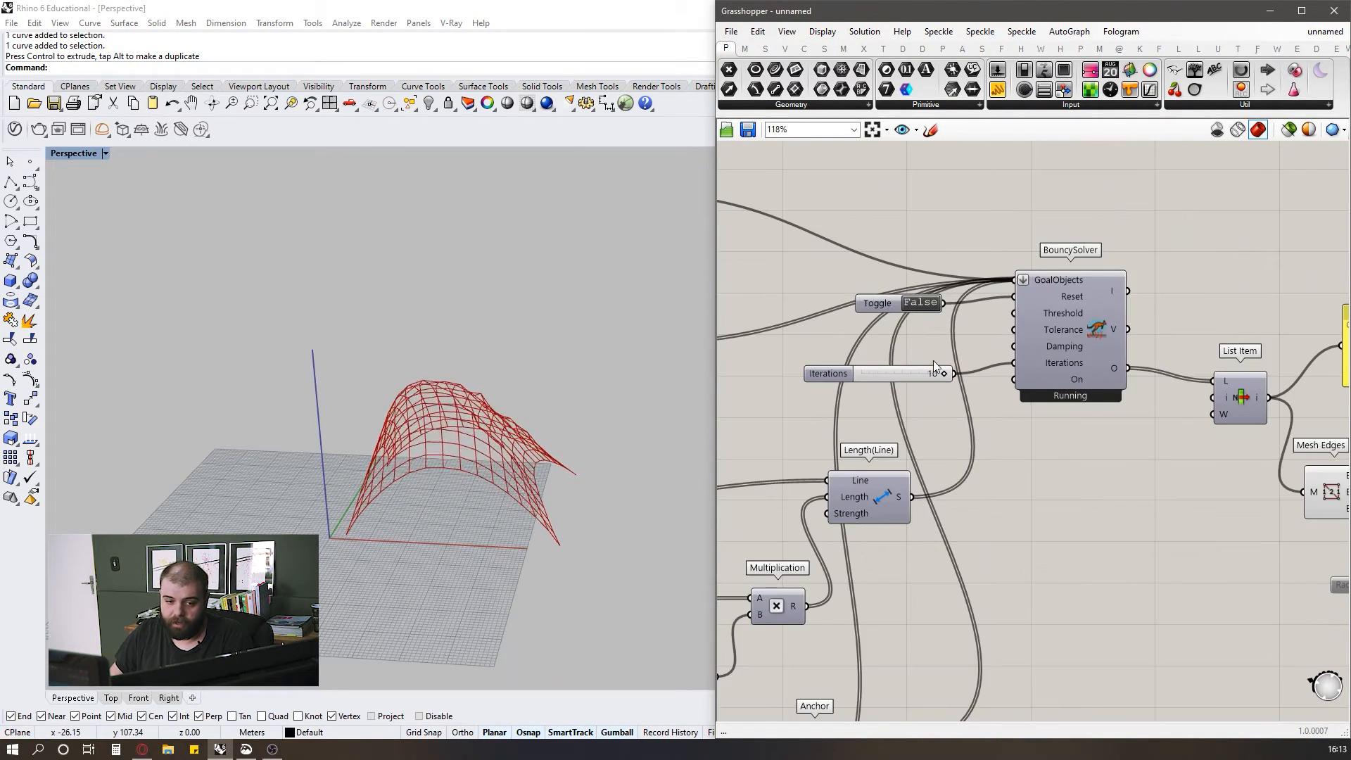
- Add a number slider with a maximum of 100 and connect it to the BouncySolver's Iterations input at 100
scroll(915, 408, up, 4)
text(100)
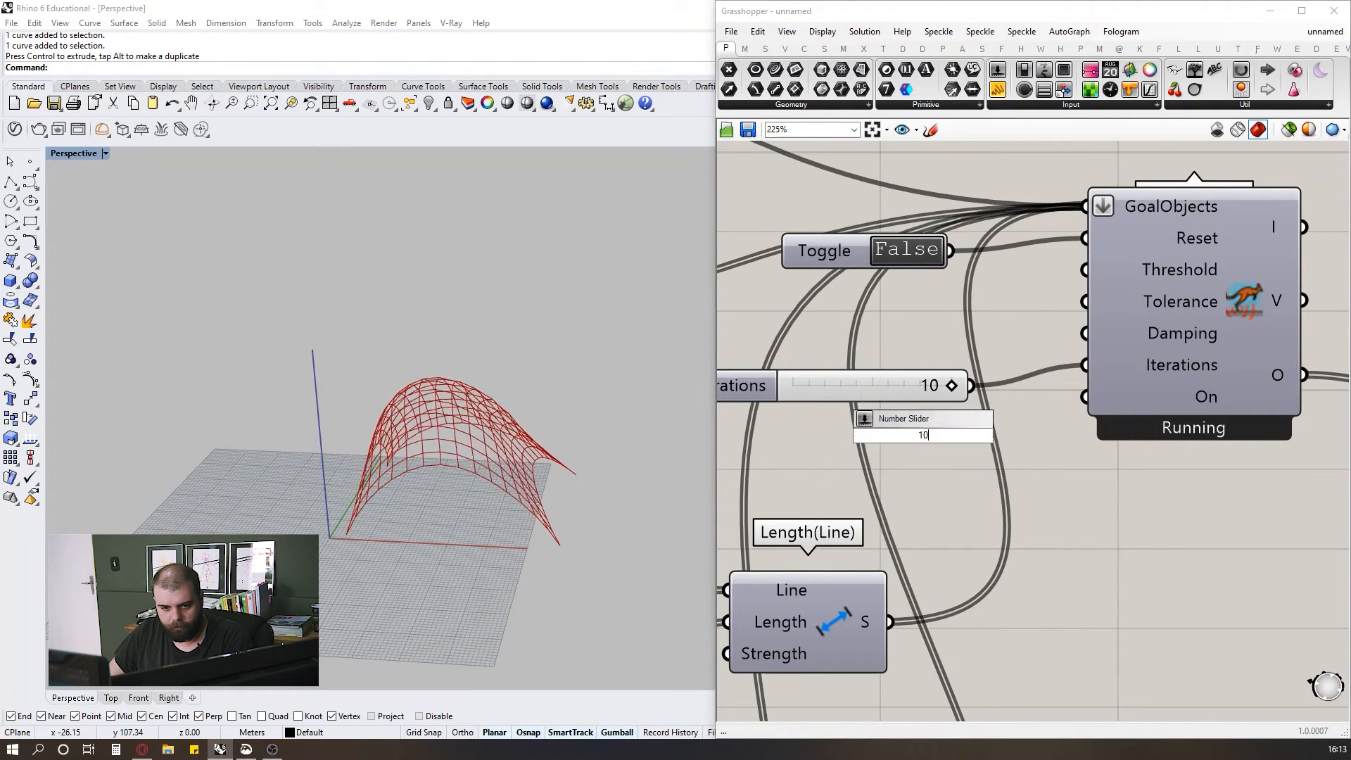
key(Return)
drag(1053, 434, 1084, 365)
drag(961, 431, 907, 427)
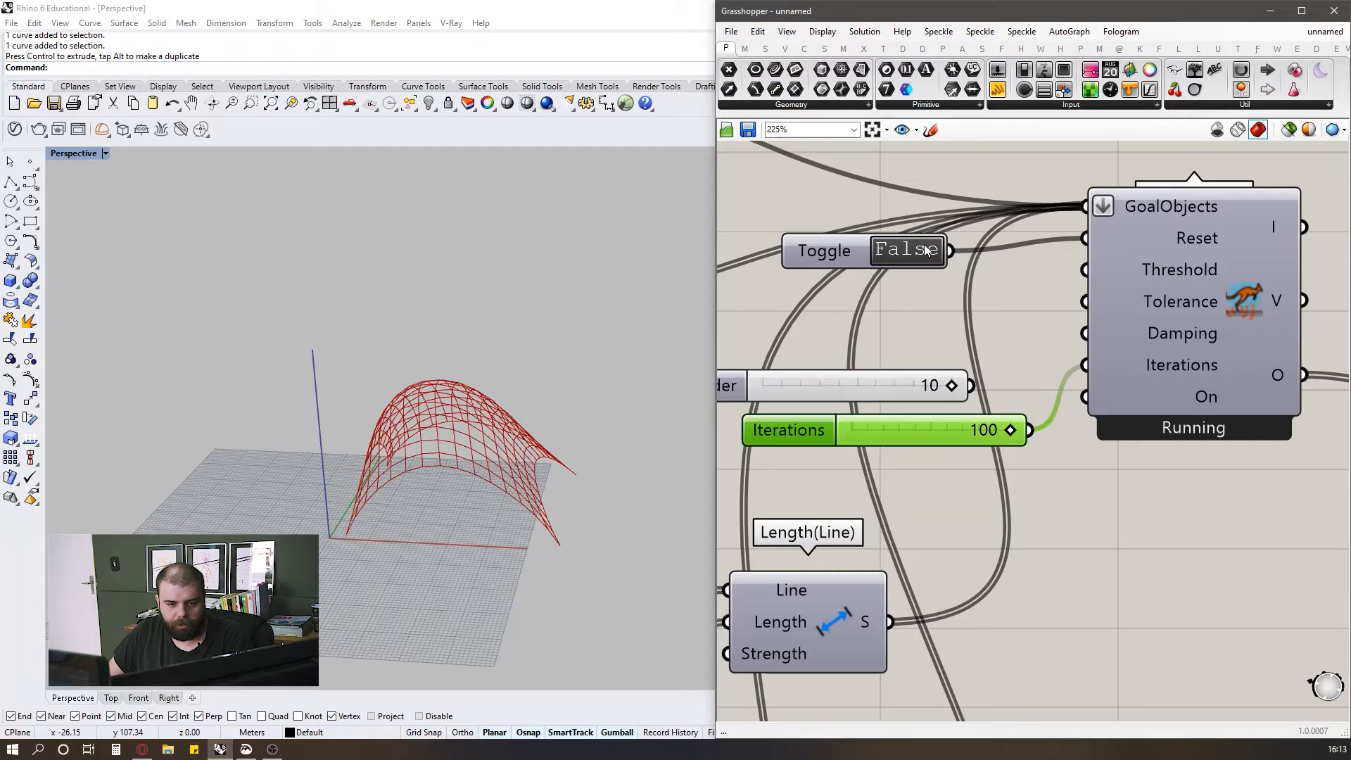
- Restart the BouncySolver with 100 iterations and delete the disconnected slider set to 10
click(926, 250)
click(926, 250)
right_drag(432, 446, 454, 426)
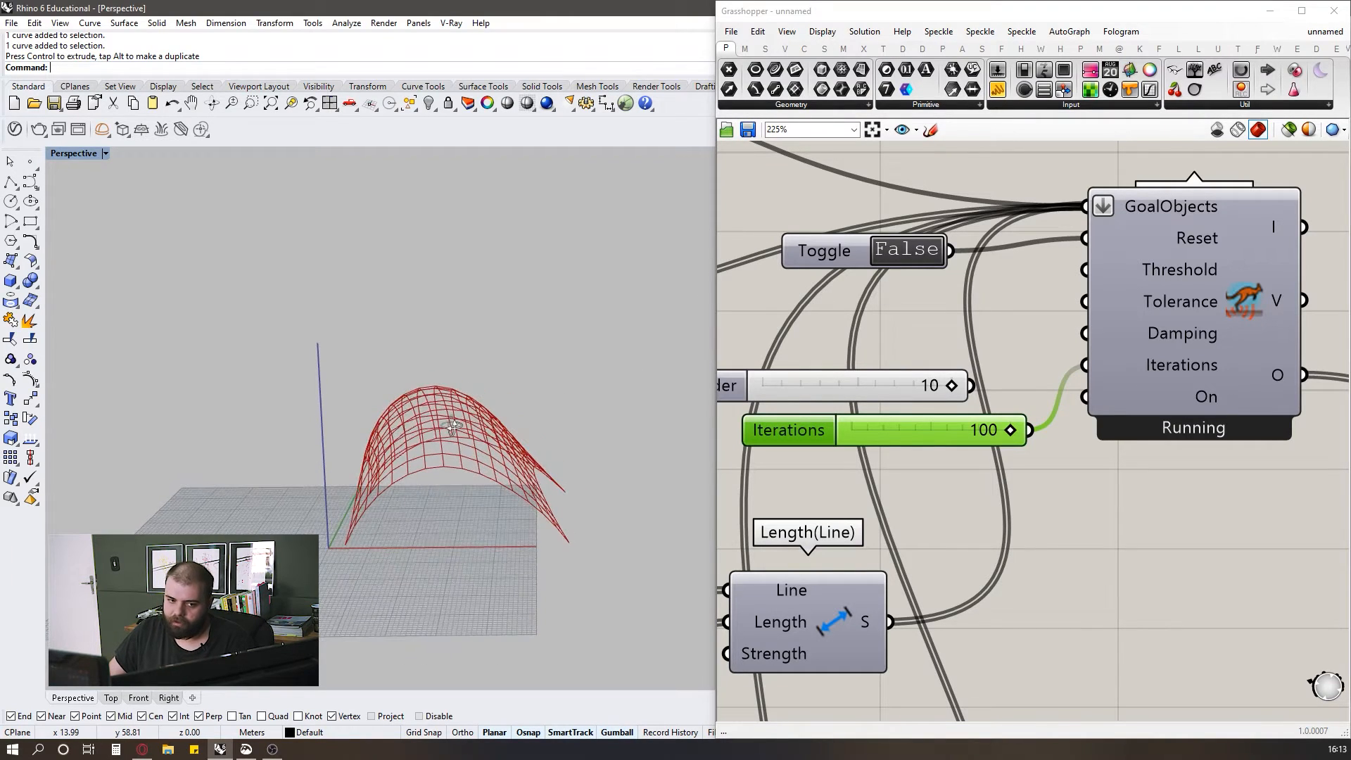
click(822, 392)
key(Delete)
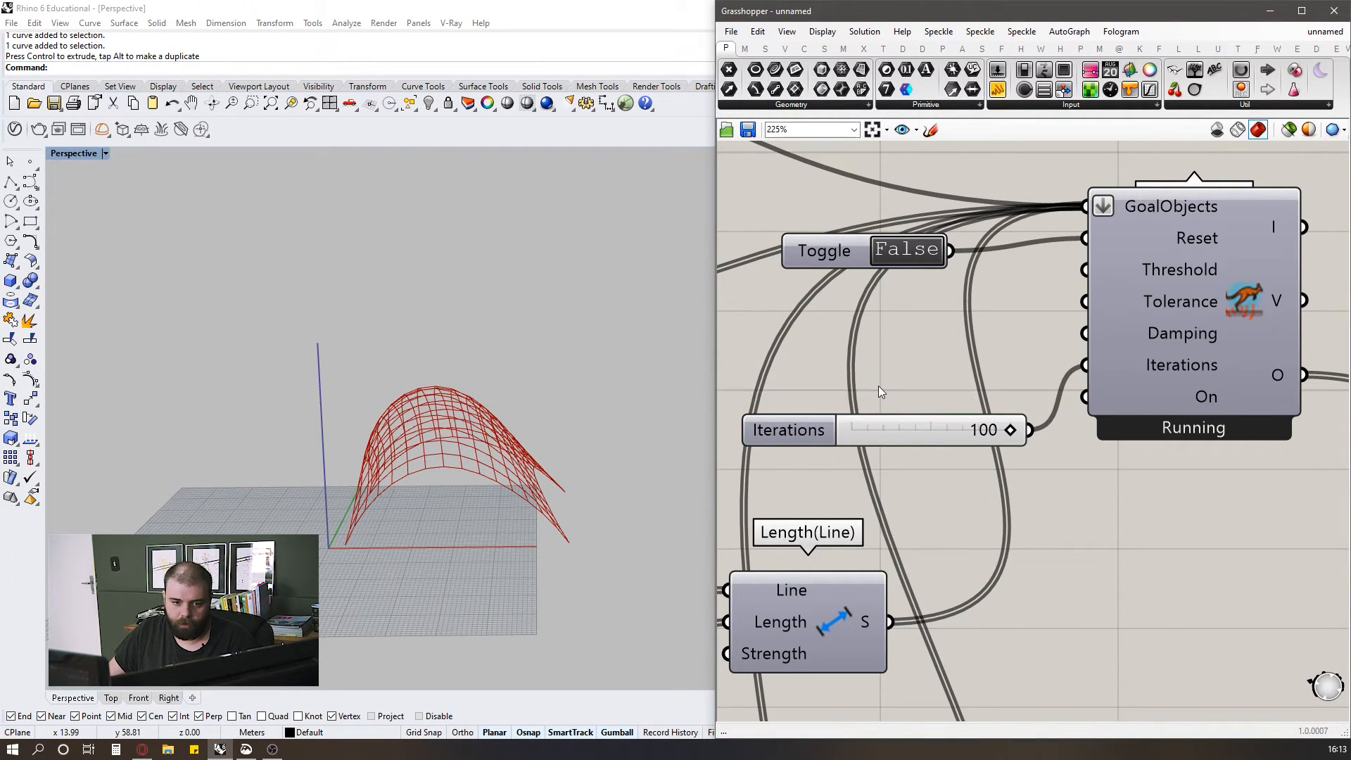
- Delete the Iterations slider and restart the BouncySolver with its reset toggle, leaving the toggle at False
scroll(878, 391, down, 6)
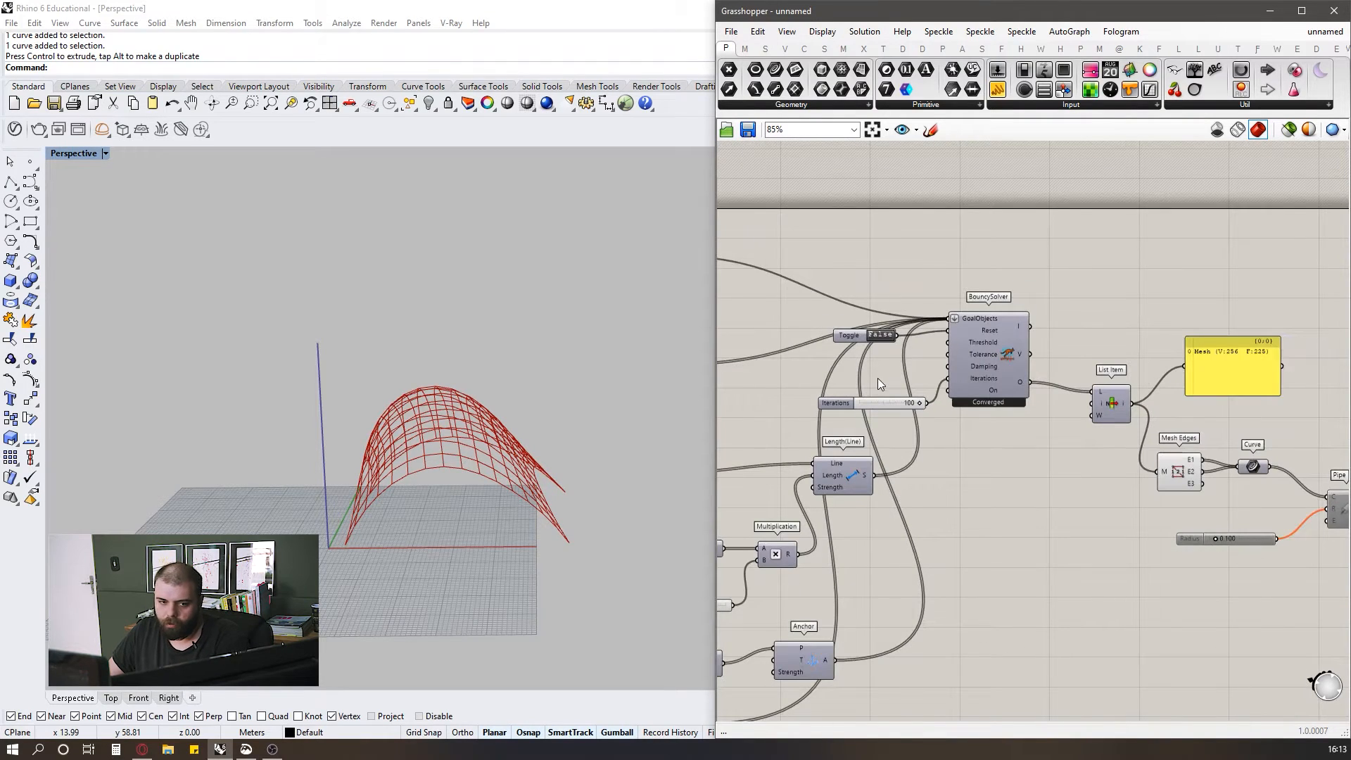
scroll(844, 371, up, 6)
click(875, 448)
key(Delete)
double_click(870, 266)
double_click(871, 266)
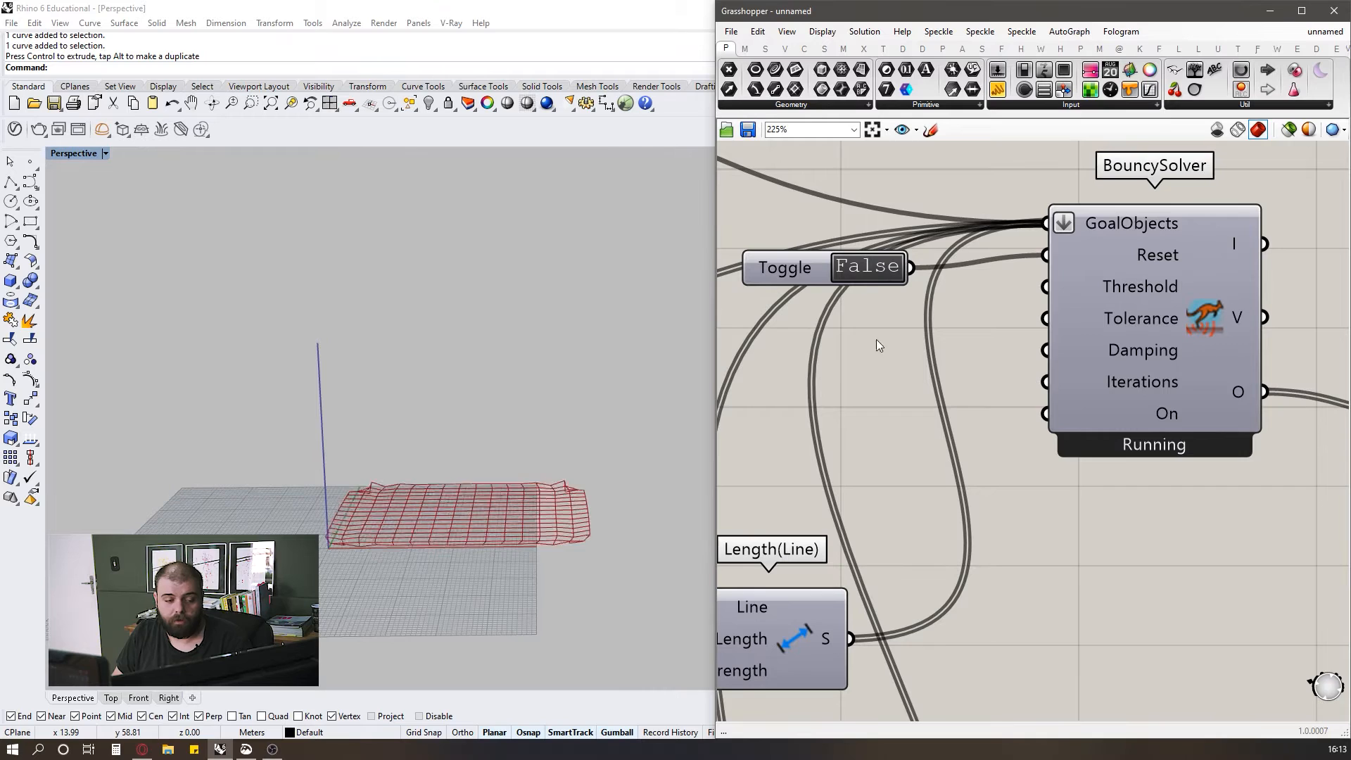
- Re-enable the Pipe component together with its Radius slider
scroll(829, 406, down, 1)
scroll(829, 403, down, 3)
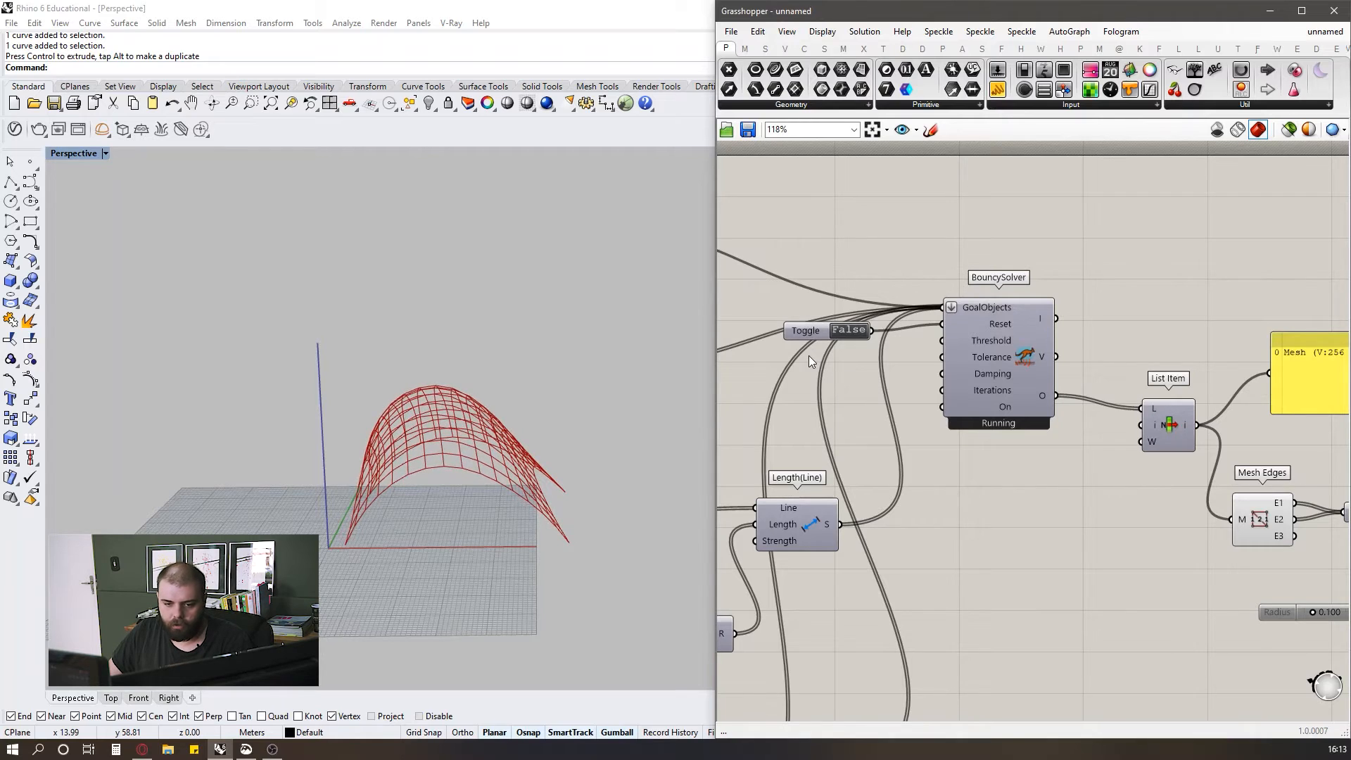
scroll(809, 370, down, 3)
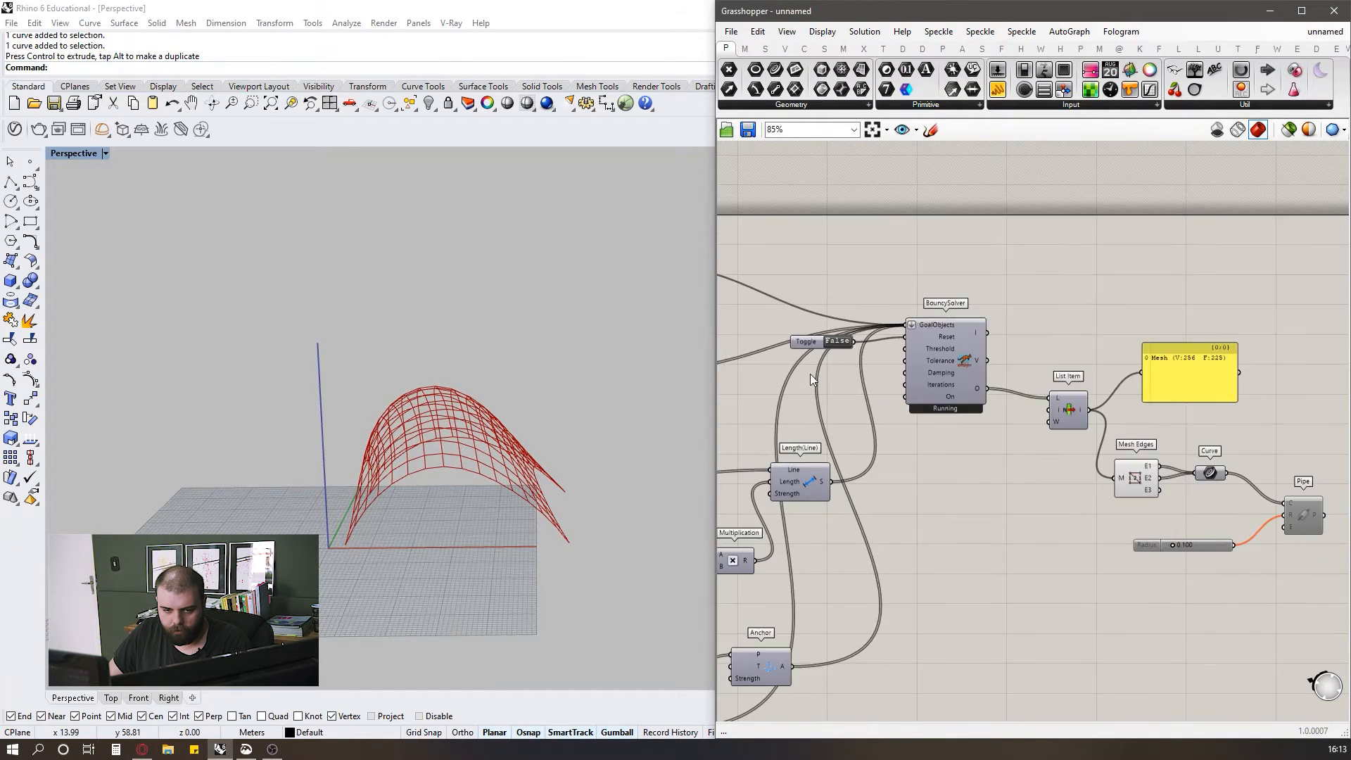
scroll(1223, 480, up, 3)
drag(1263, 613, 1065, 470)
middle_click(1066, 470)
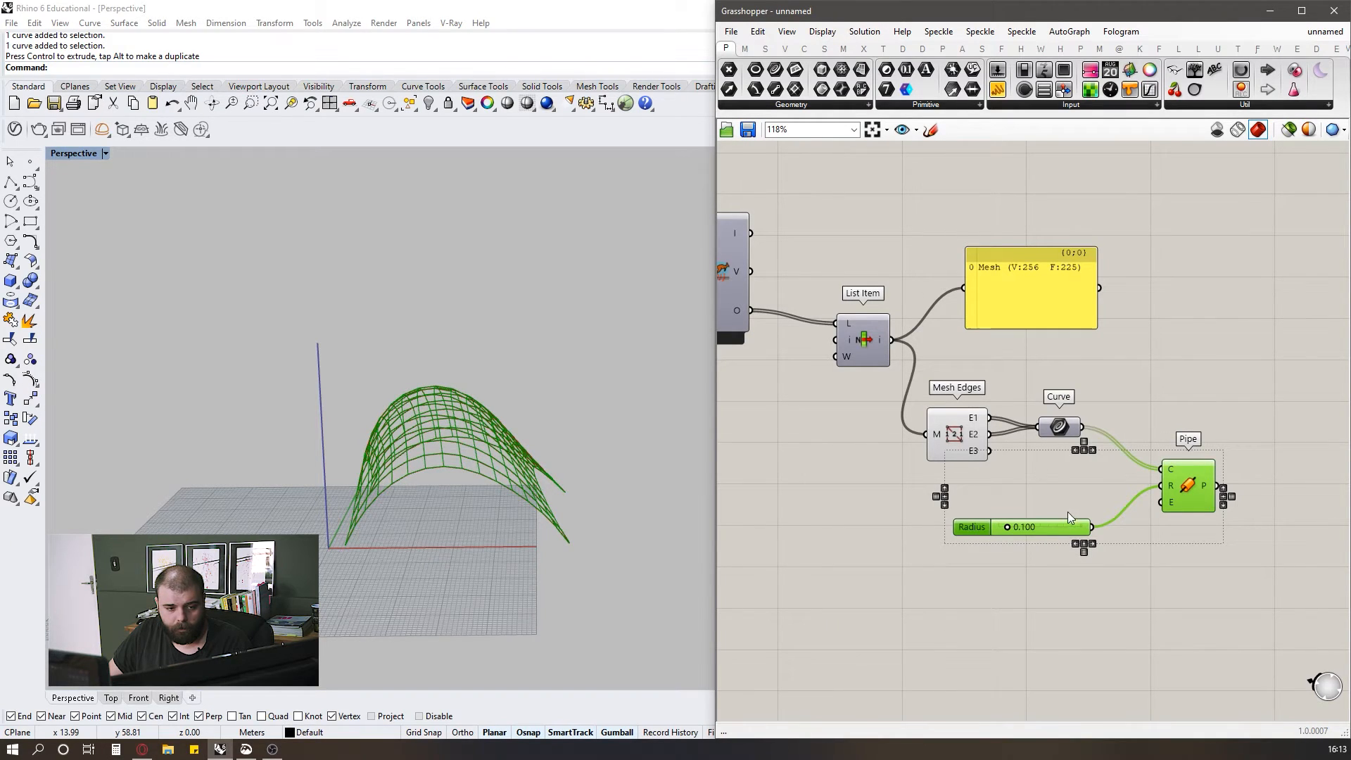
click(1067, 512)
- Turn off the preview of the List Item, Mesh Edges and Curve components
drag(1073, 490, 873, 359)
middle_click(1002, 335)
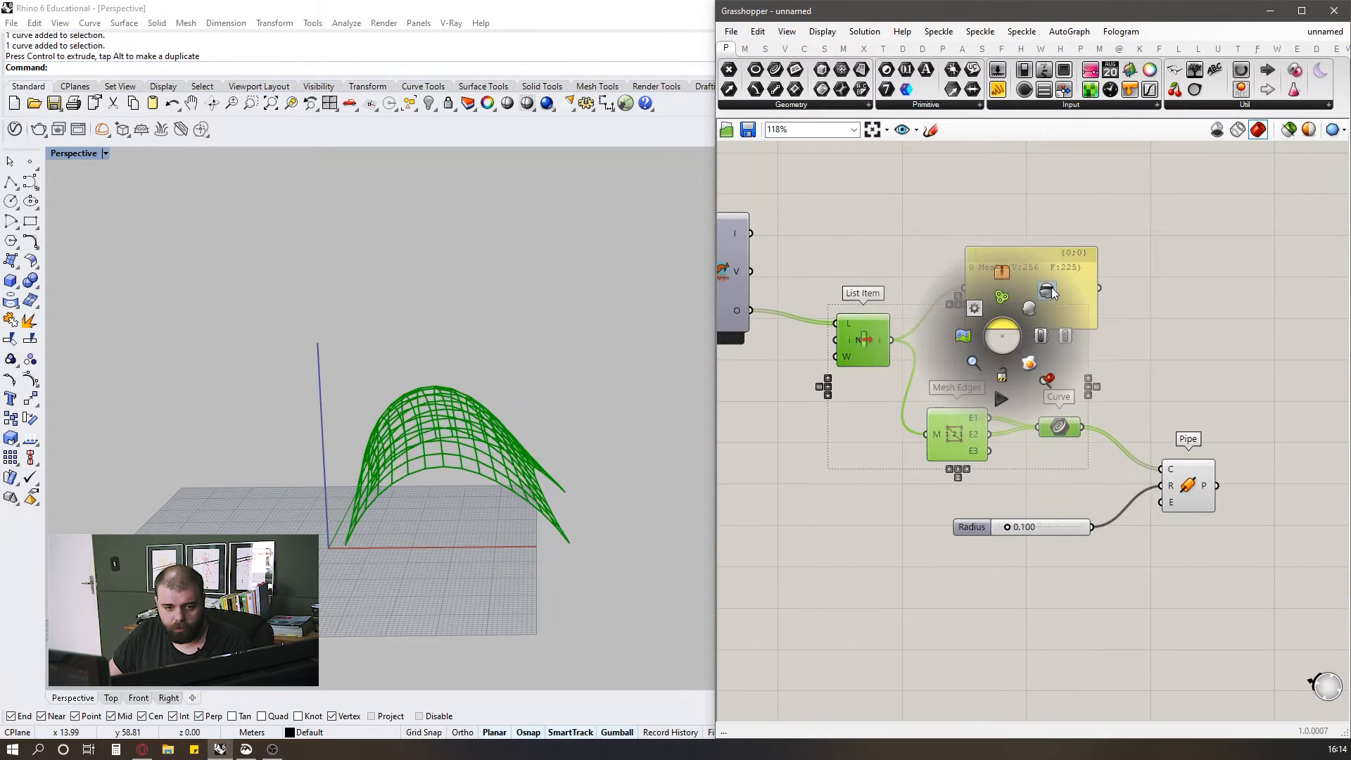
click(1052, 287)
click(1186, 348)
scroll(804, 330, down, 1)
right_drag(799, 323, 865, 325)
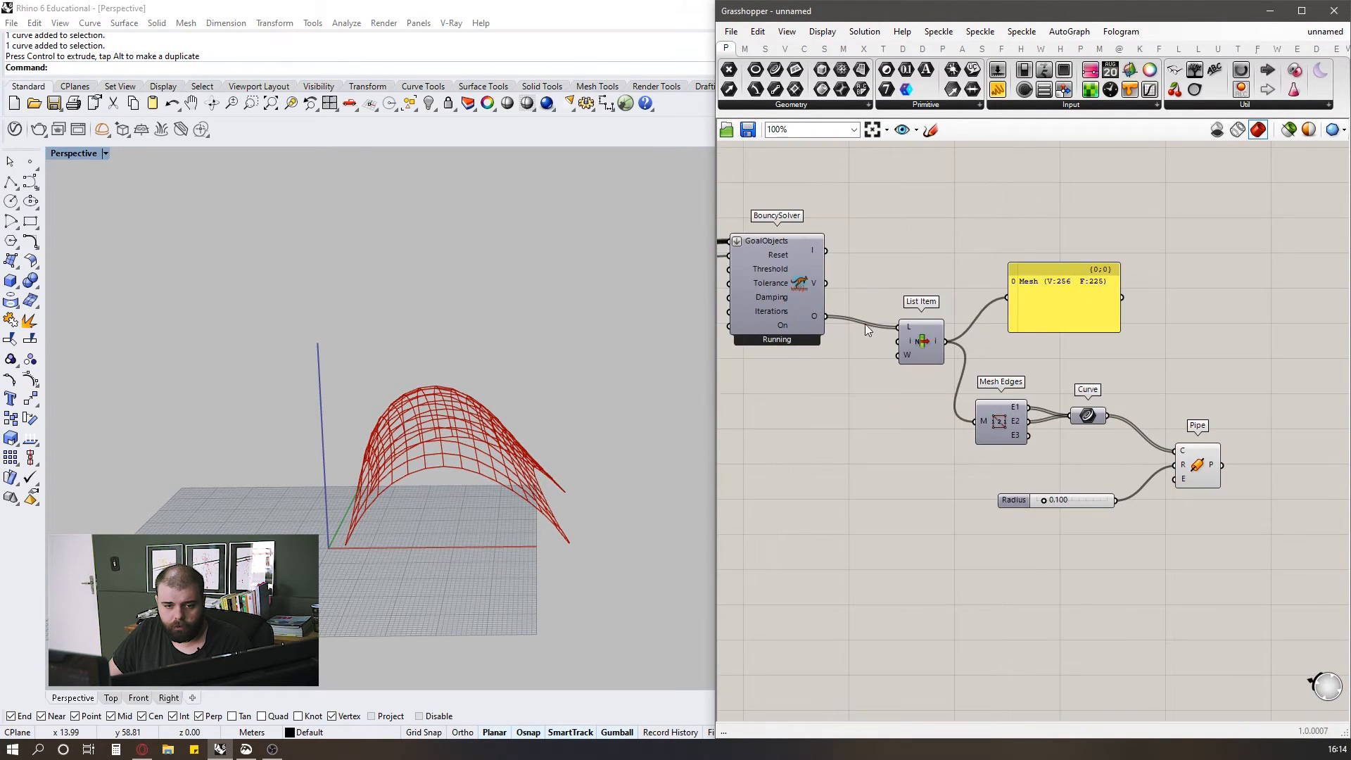
scroll(749, 332, up, 5)
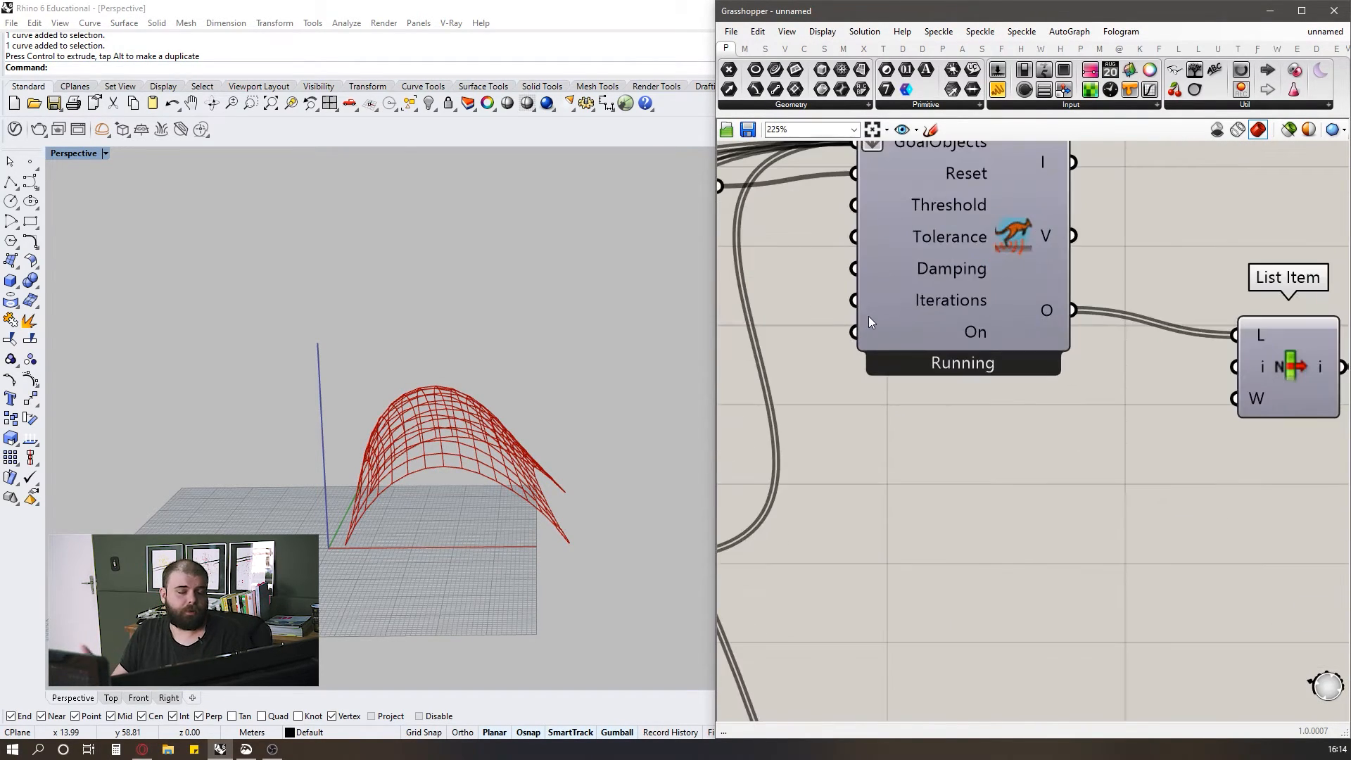
scroll(819, 527, down, 3)
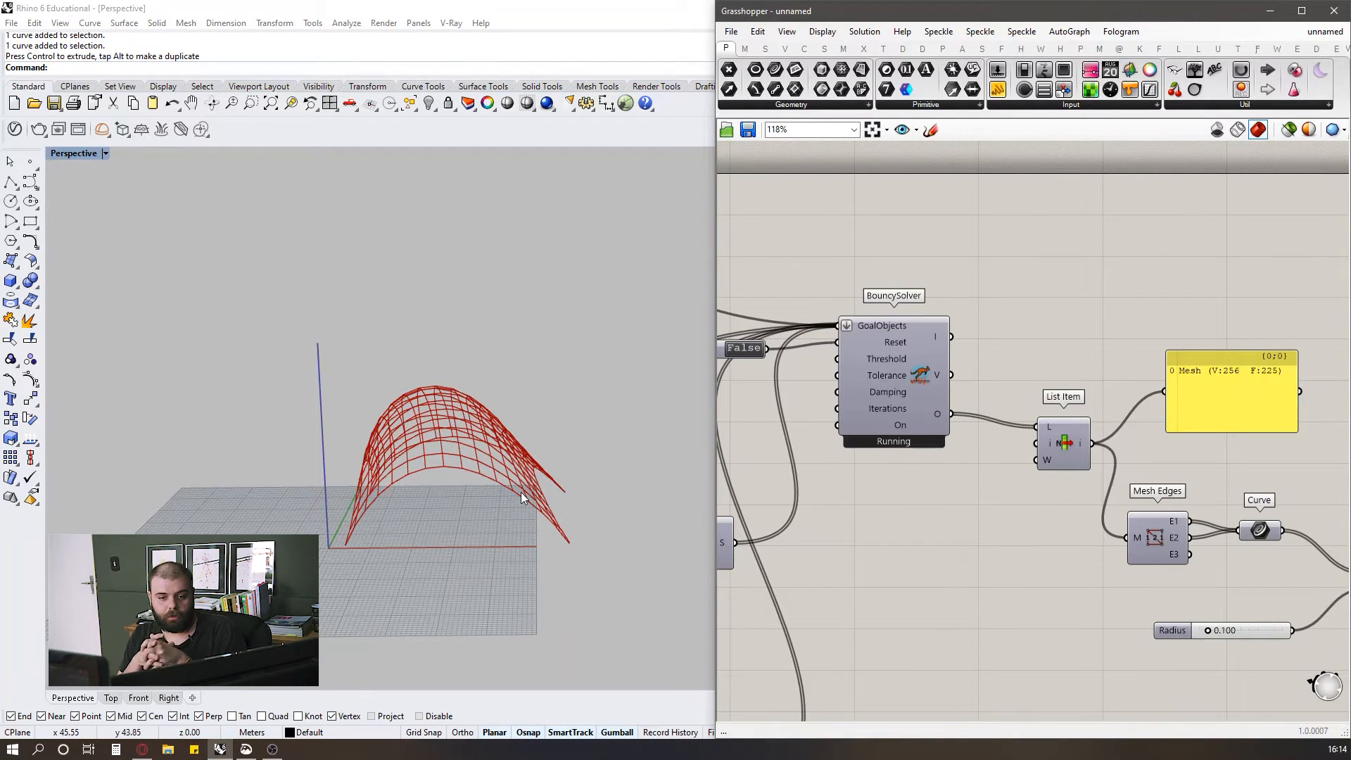